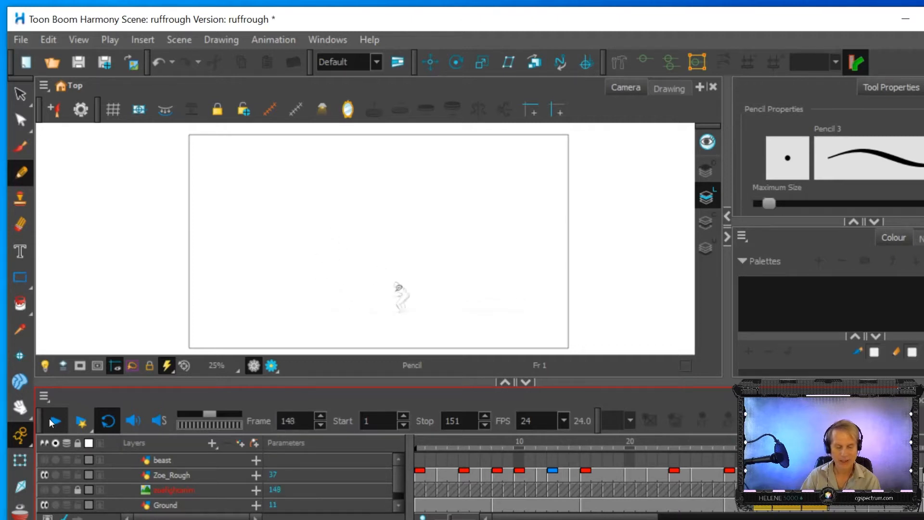
Step: Stop the playback, return to frame 1 and examine the rough figure's starting pose up close
left_click(52, 422)
left_click_drag(479, 436, 353, 454)
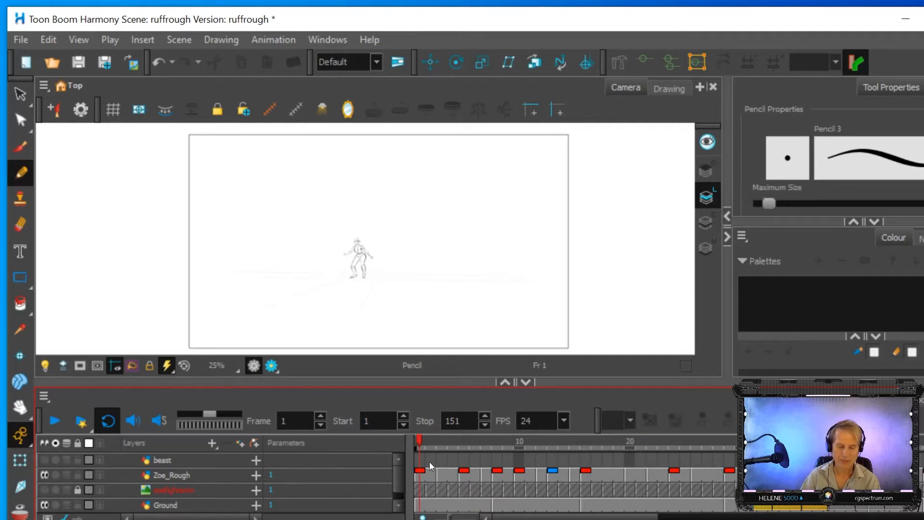
scroll(422, 232, "down", 2)
scroll(422, 233, "up", 3)
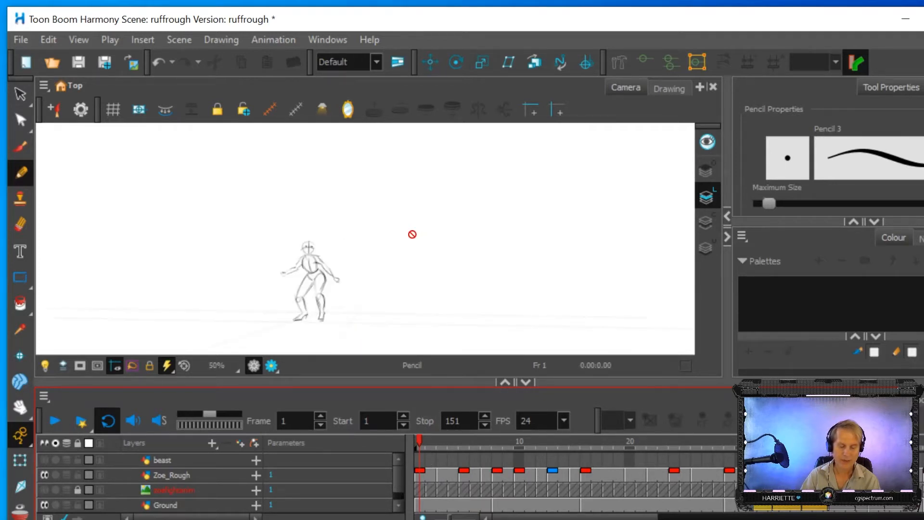
scroll(412, 234, "up", 1)
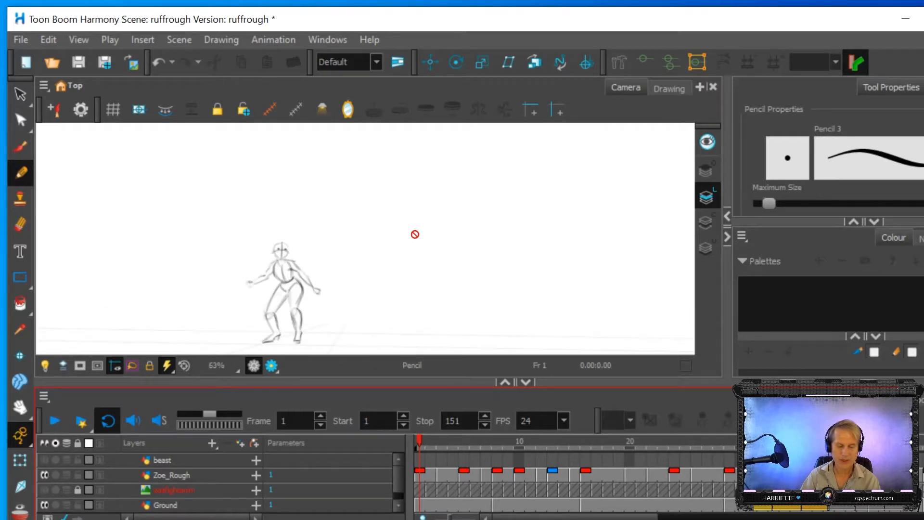
left_click(20, 408)
left_click_drag(368, 275, 449, 229)
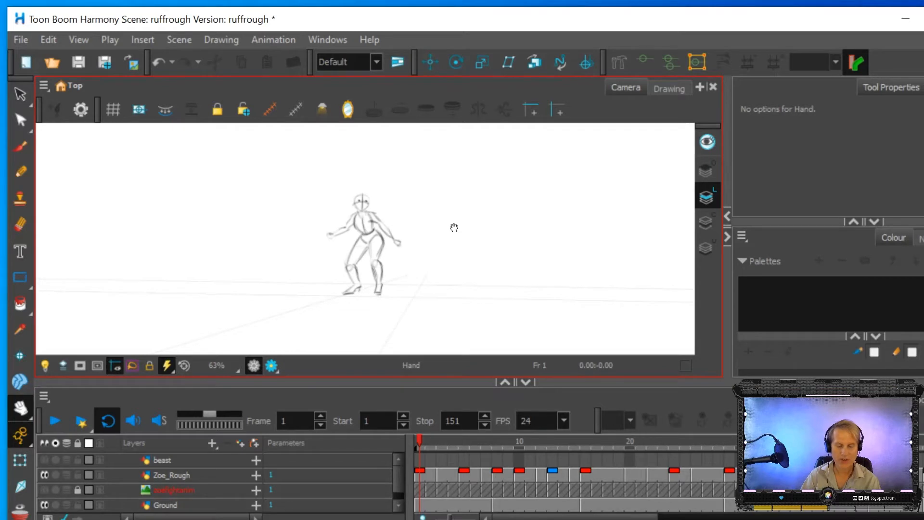
scroll(454, 228, "up", 1)
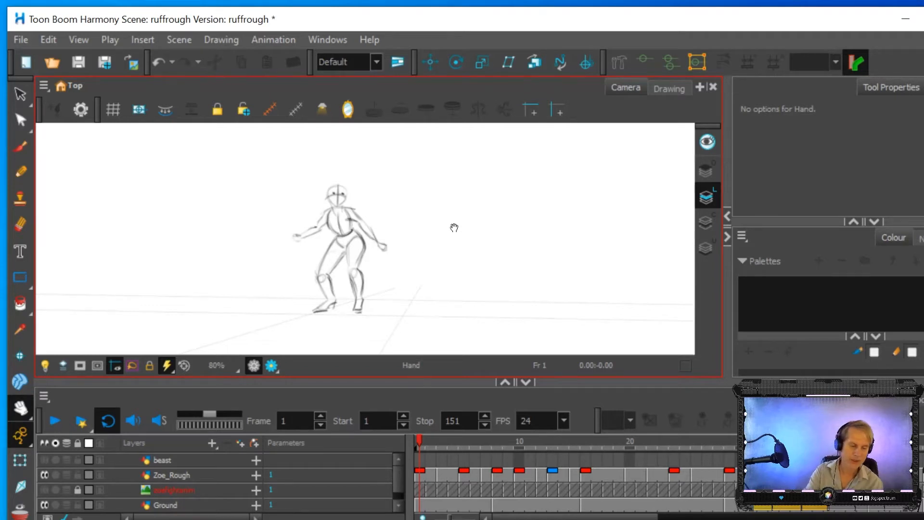
Step: With the Brush tool active, review the Zoe_Rough drawings at frames 5, 8, 10 and 16
left_click(21, 147)
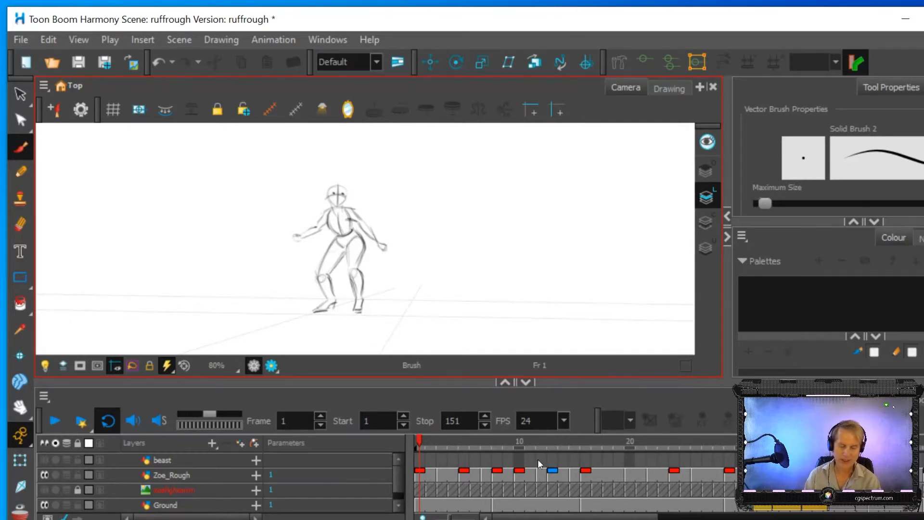
left_click(419, 437)
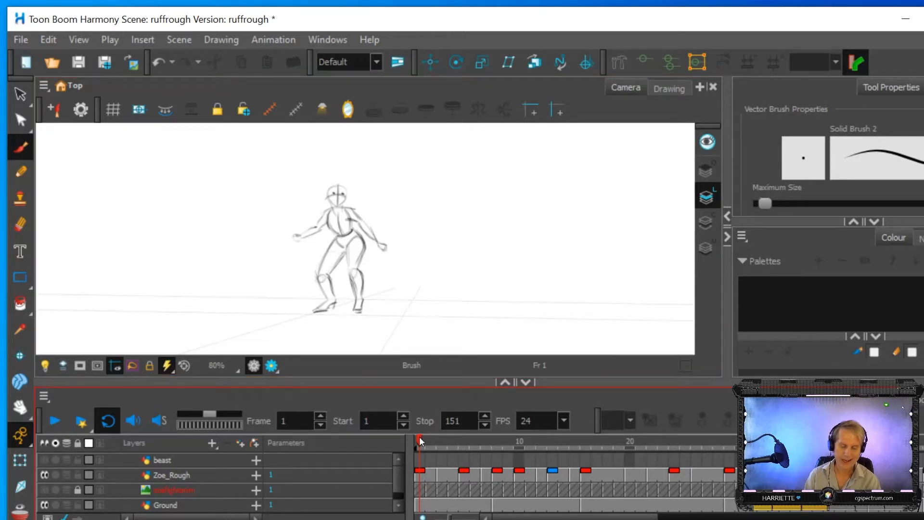
left_click(460, 473)
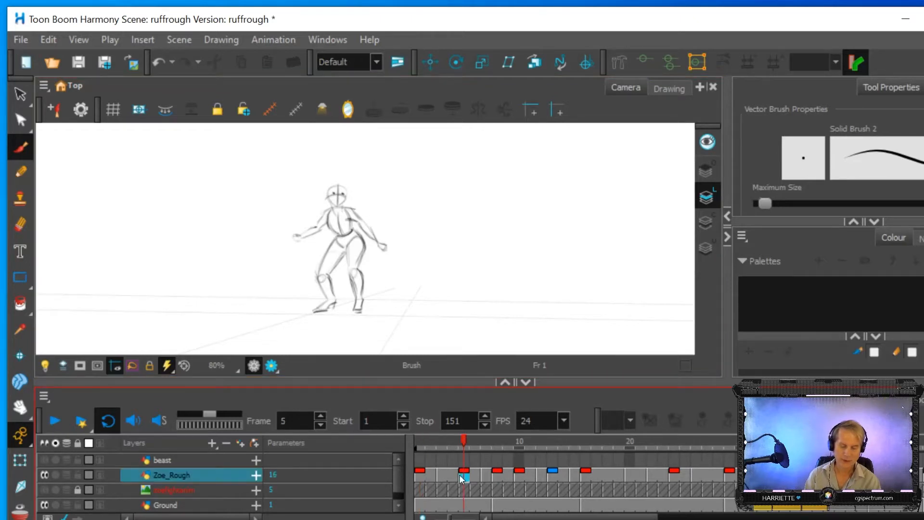
left_click(494, 477)
left_click(519, 473)
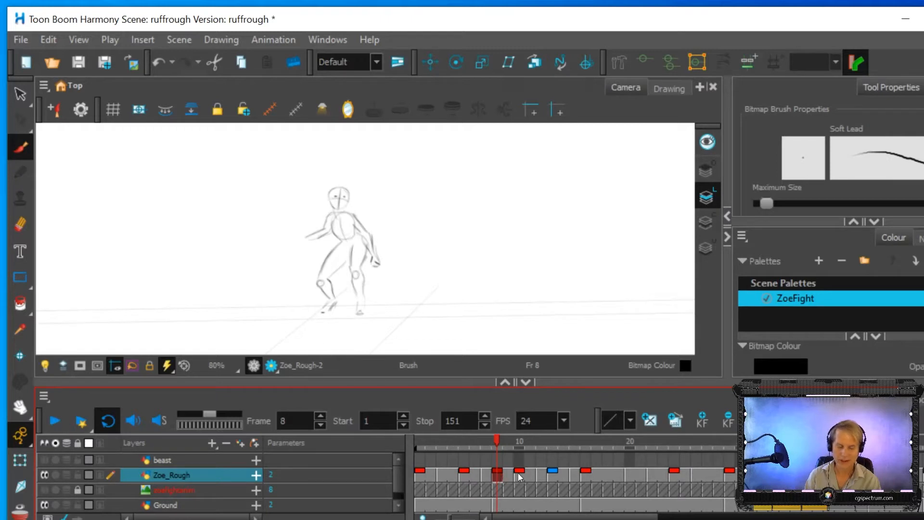
left_click(586, 476)
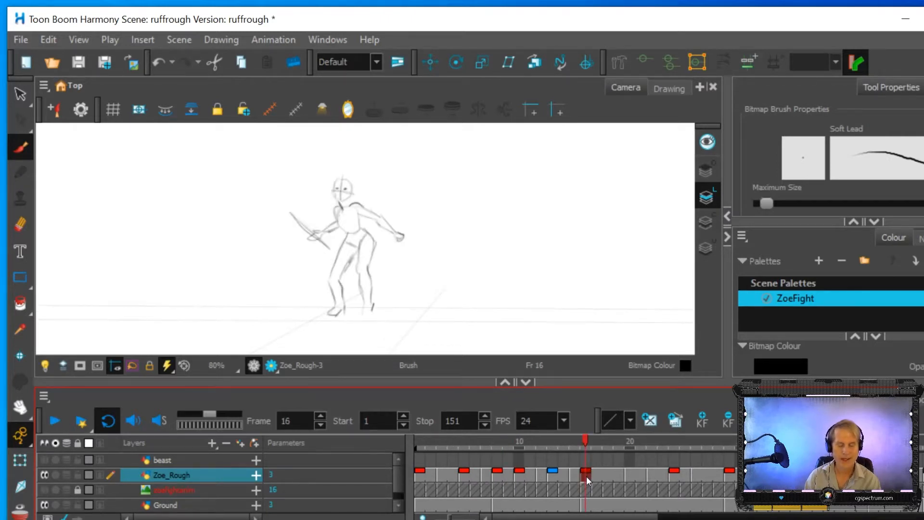
scroll(384, 223, "down", 3)
scroll(386, 222, "up", 5)
scroll(388, 220, "down", 1)
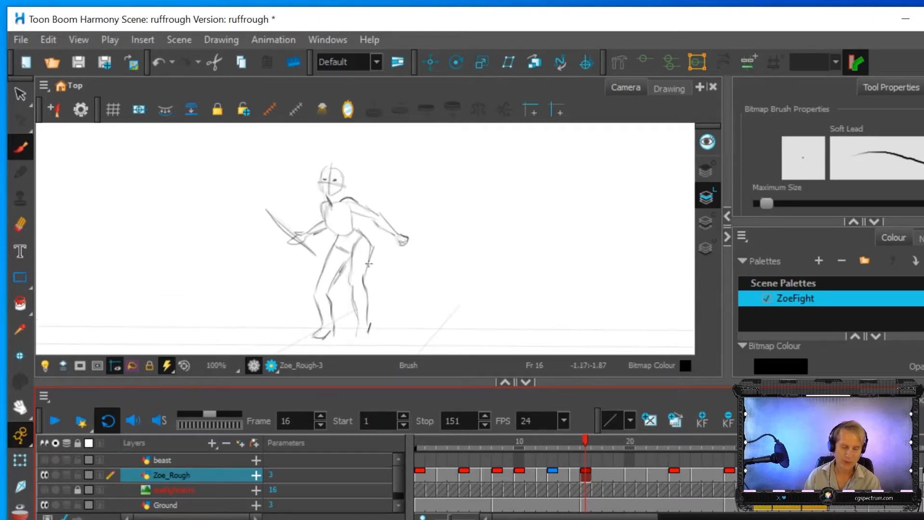
Step: Step through the opening Zoe_Rough poses from frame 1 through frames 5, 8, 10, 11 and 12
left_click(417, 475)
left_click(461, 475)
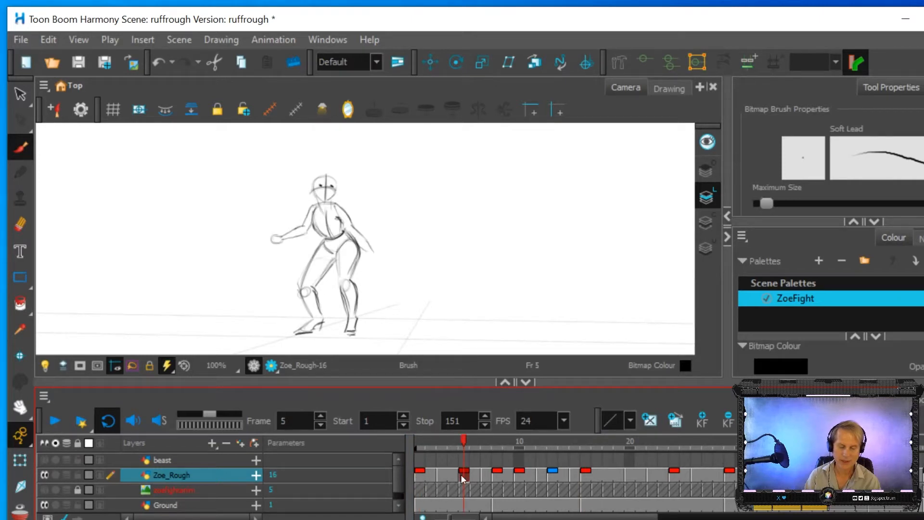
left_click(499, 475)
left_click(519, 473)
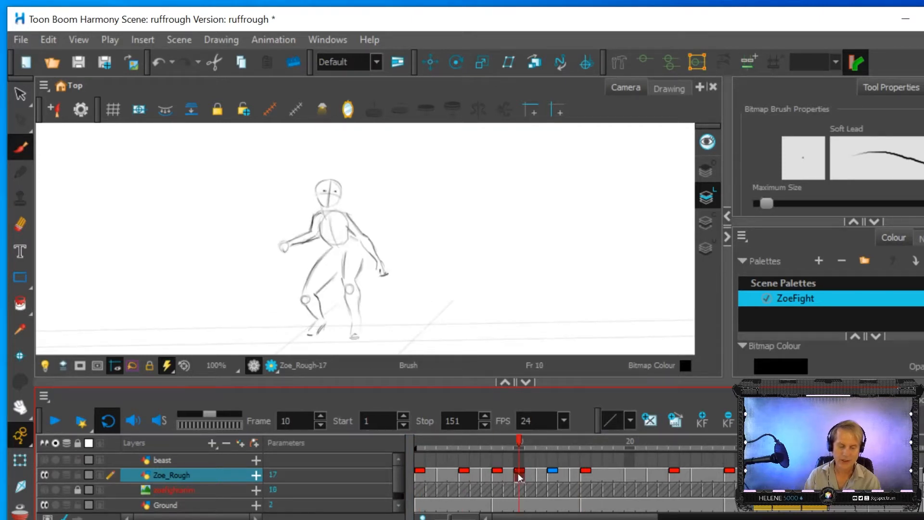
left_click(530, 475)
left_click(541, 474)
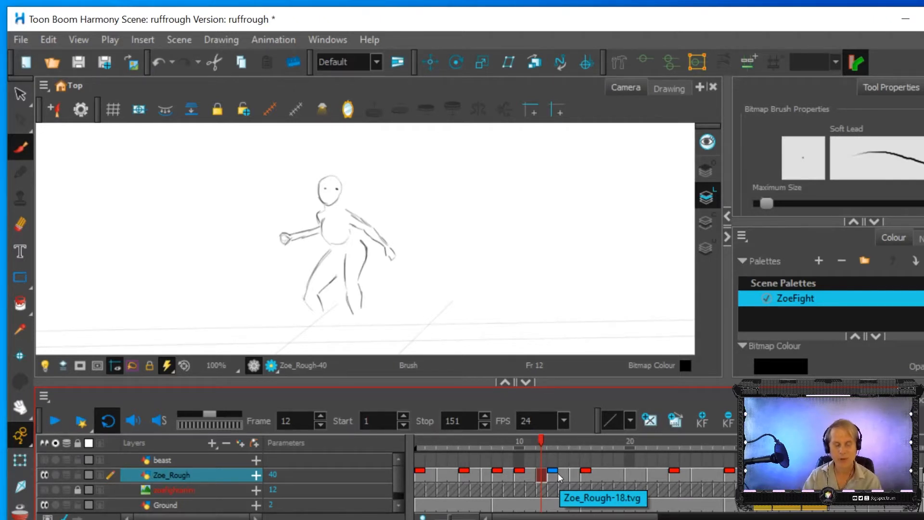
Step: Play the rough animation from frame 1, zoom out to 50%, and play it again before stopping
left_click_drag(520, 445, 355, 462)
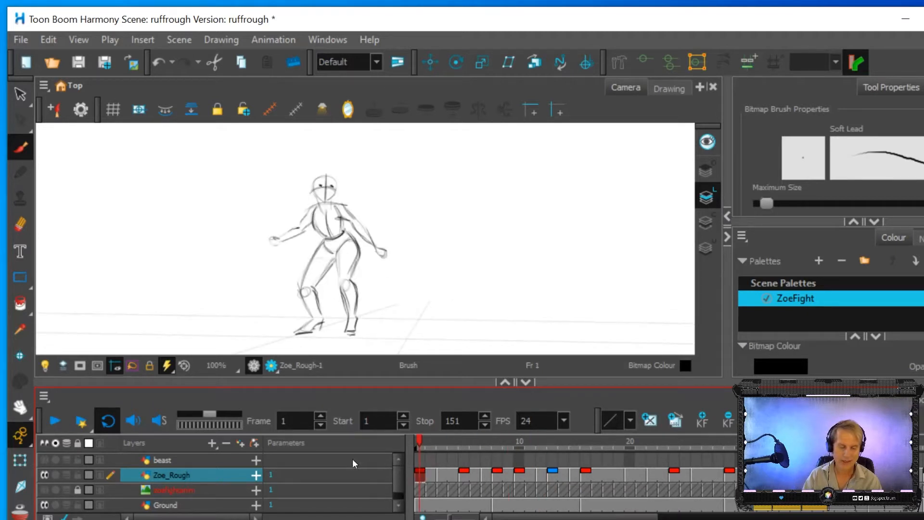
left_click(54, 422)
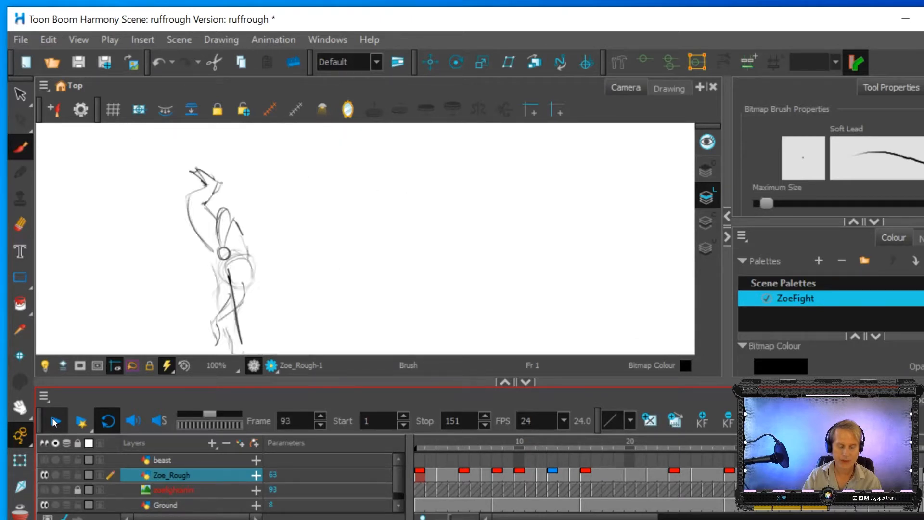
left_click(53, 422)
key("1")
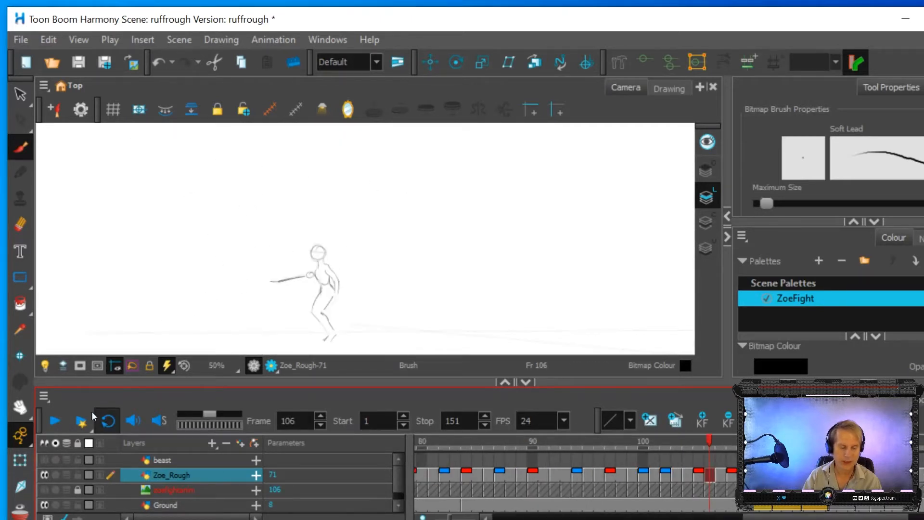
left_click(56, 421)
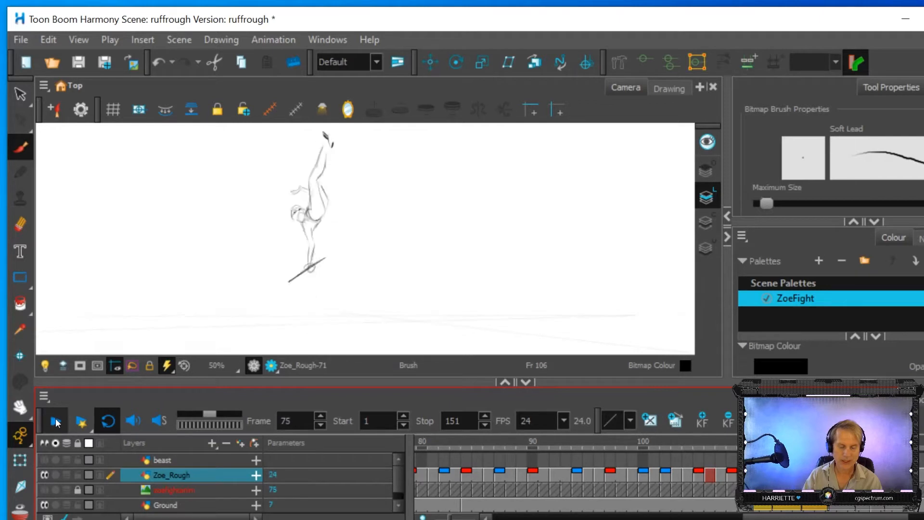
left_click(56, 422)
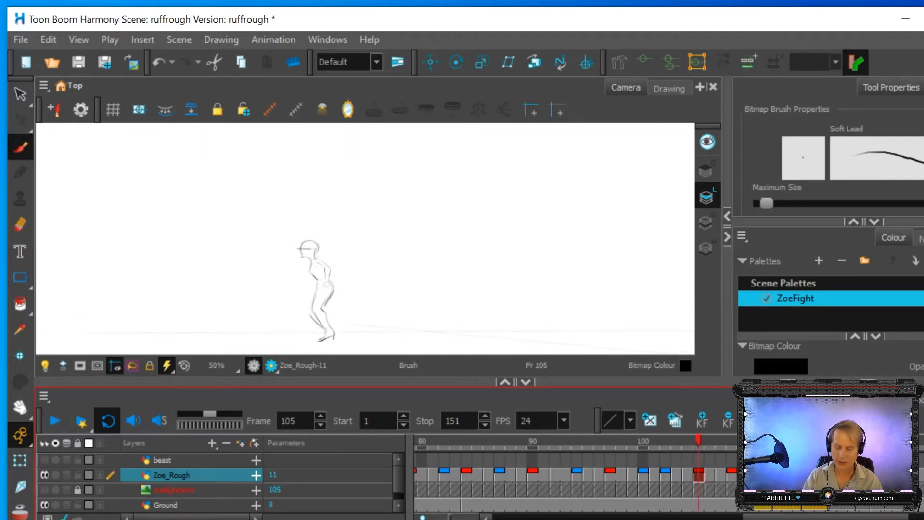
Step: Return to the start of the timeline and compare the Zoe_Rough drawings at frames 8, 10 and 16
left_click_drag(826, 516, 573, 517)
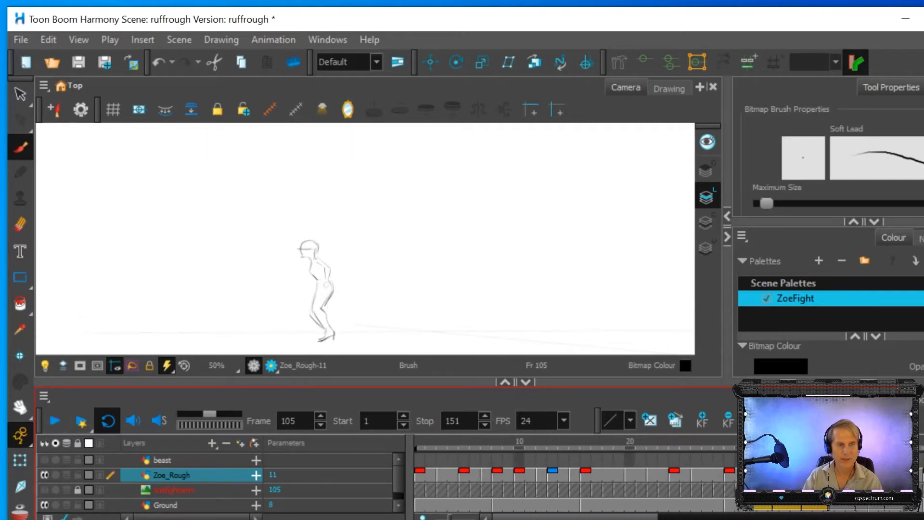
left_click(498, 473)
left_click(517, 472)
left_click(588, 476)
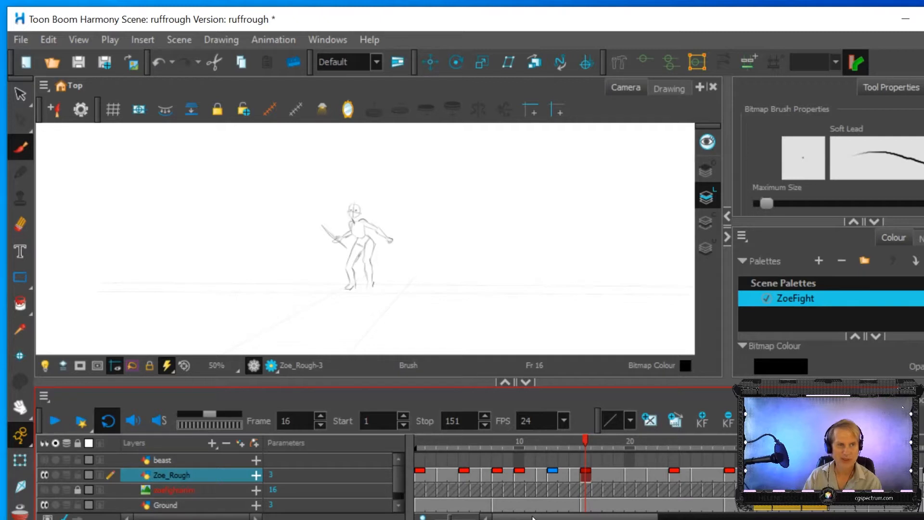
Step: Select the Zoe_Rough drawing at frame 1 and enlarge the Camera view to fit the whole figure at 125%
left_click(419, 475)
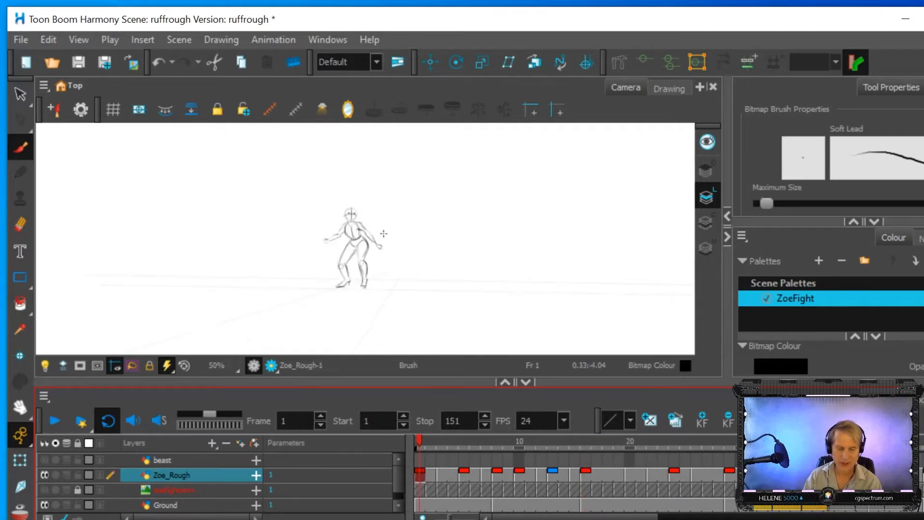
scroll(374, 204, "down", 1)
scroll(374, 205, "up", 3)
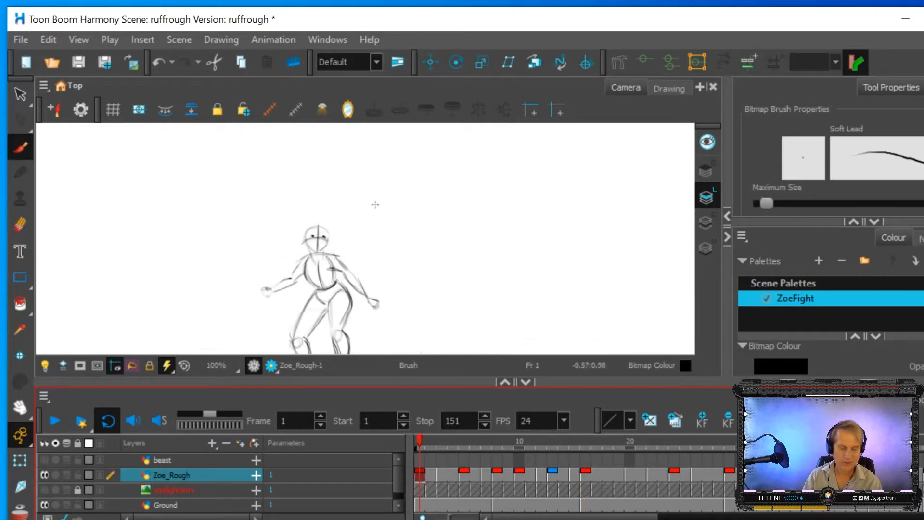
left_click(20, 407)
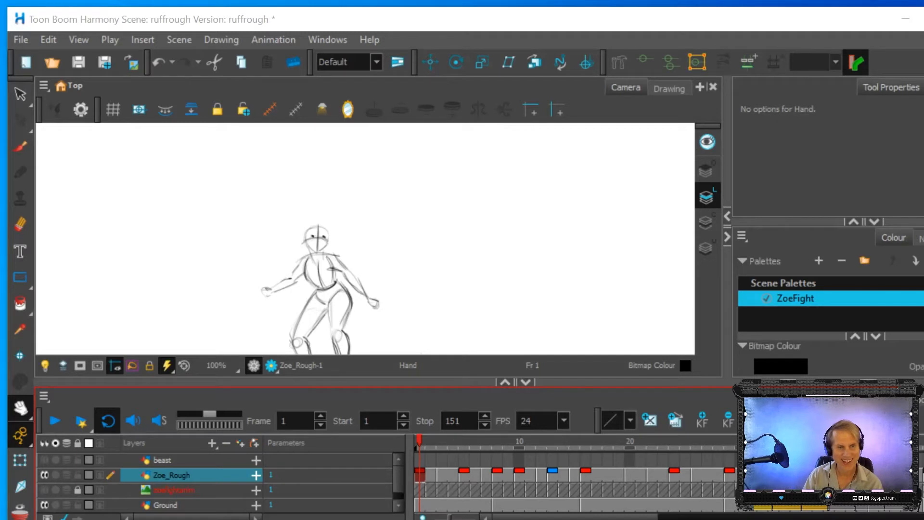
left_click_drag(337, 253, 340, 252)
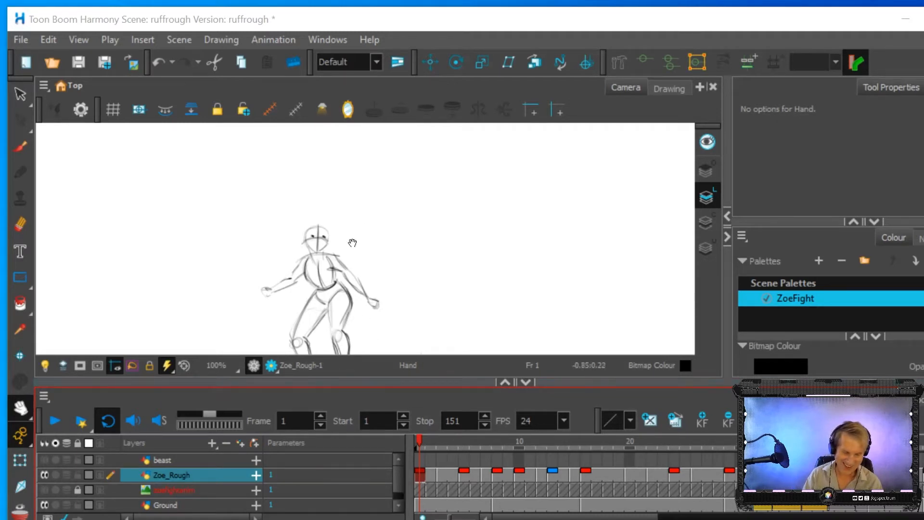
scroll(340, 252, "down", 1)
left_click_drag(426, 295, 457, 235)
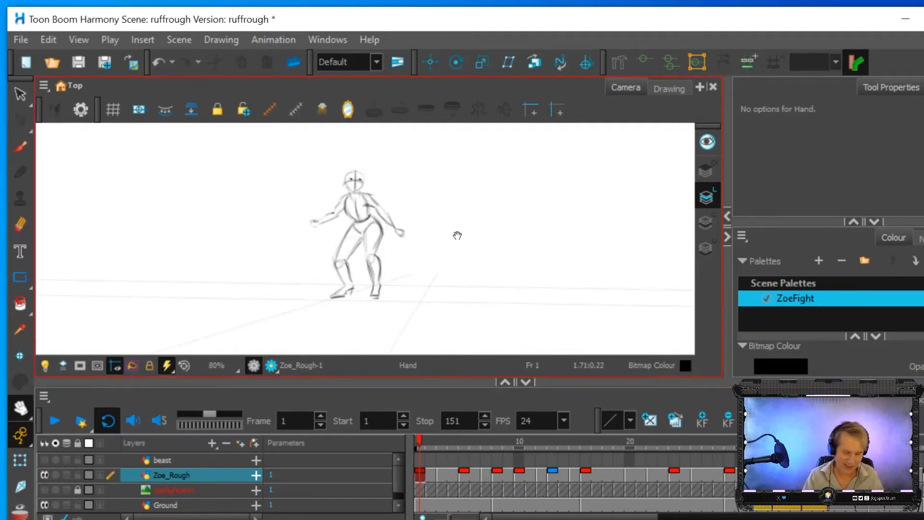
scroll(447, 255, "up", 3)
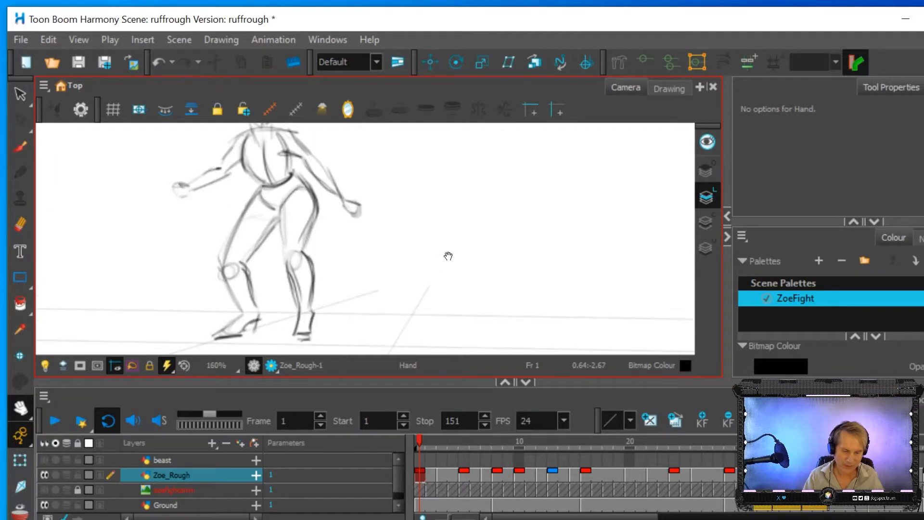
left_click_drag(448, 248, 496, 277)
scroll(491, 279, "down", 1)
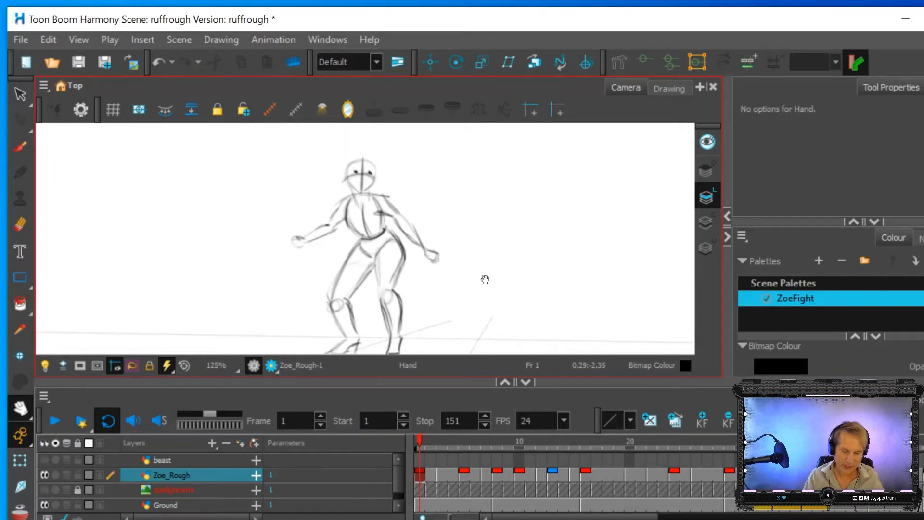
left_click_drag(463, 378, 462, 423)
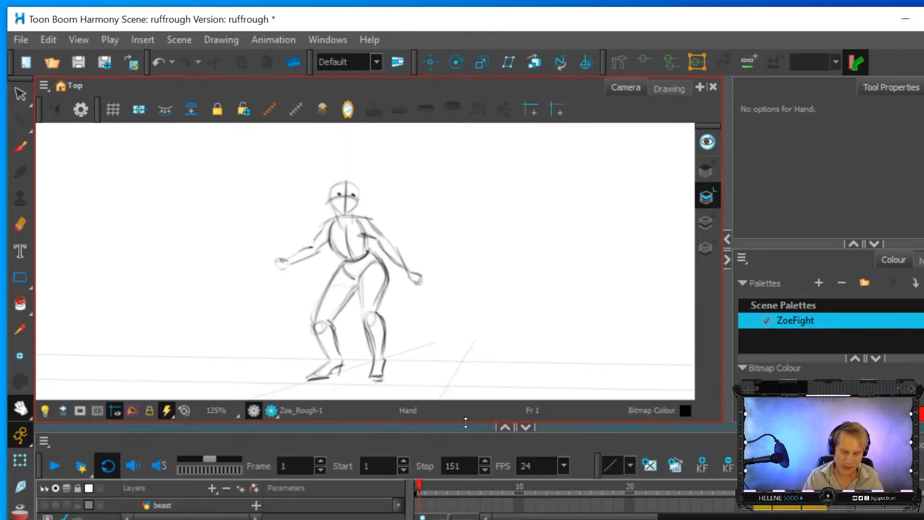
Step: Darken the outlines of the torso and both legs in the frame 1 drawing with the Soft Lead brush
left_click(19, 147)
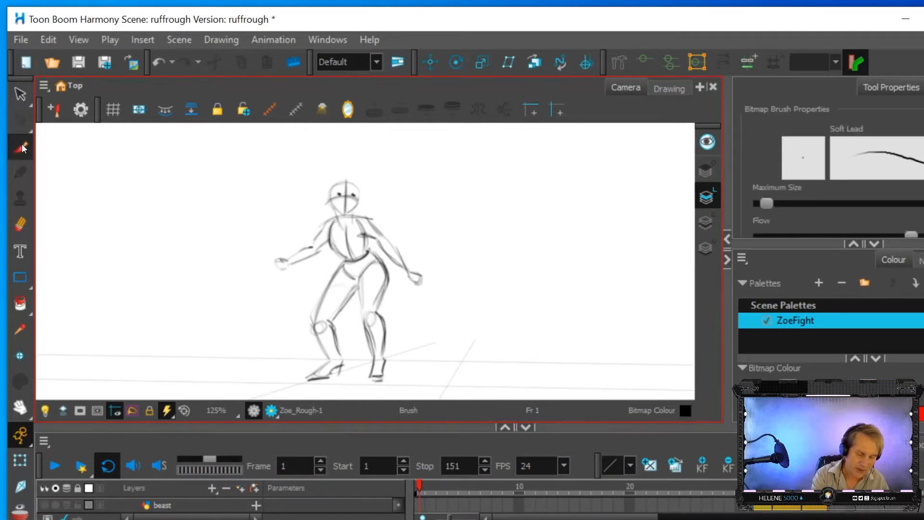
left_click_drag(316, 316, 341, 256)
left_click_drag(332, 222, 328, 238)
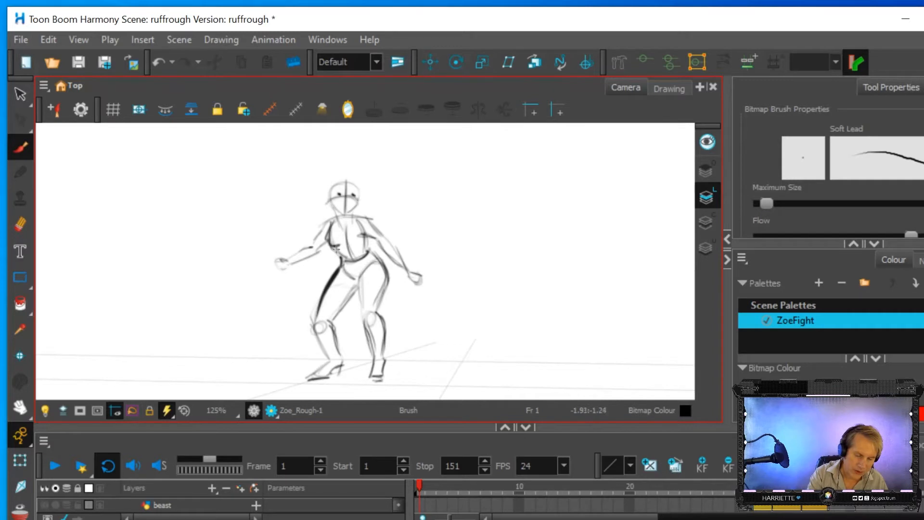
left_click_drag(319, 339, 316, 318)
mouse_move(336, 353)
left_mouse_down()
mouse_move(329, 324)
mouse_move(360, 280)
mouse_move(362, 311)
mouse_move(364, 273)
left_mouse_up()
left_click_drag(376, 312, 382, 257)
mouse_move(374, 357)
left_mouse_down()
mouse_move(364, 319)
mouse_move(379, 313)
left_mouse_up()
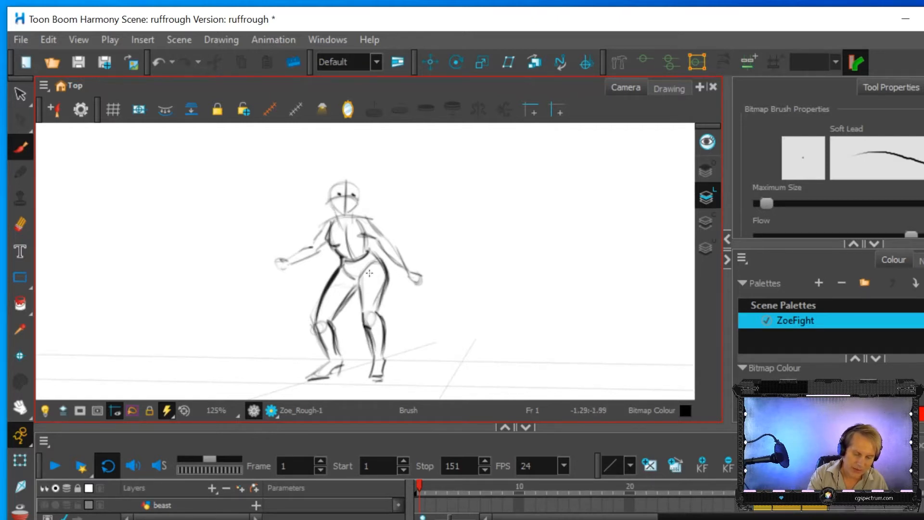
Step: Strengthen the outlines of the arms, chest, neck and head on the frame 1 figure with the Soft Lead brush
mouse_move(298, 257)
left_mouse_down()
mouse_move(332, 220)
mouse_move(300, 262)
mouse_move(325, 248)
left_mouse_up()
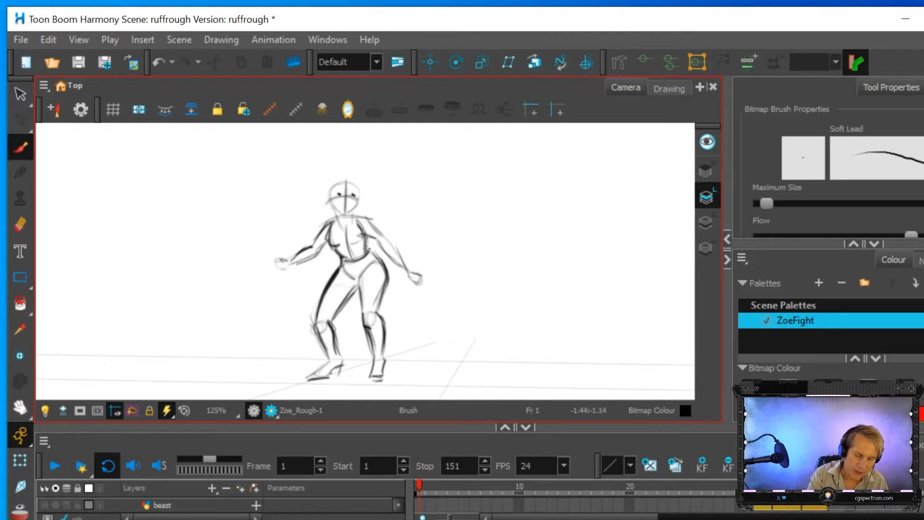
mouse_move(352, 216)
left_mouse_down()
mouse_move(375, 231)
mouse_move(373, 222)
mouse_move(404, 265)
mouse_move(372, 224)
mouse_move(395, 260)
left_mouse_up()
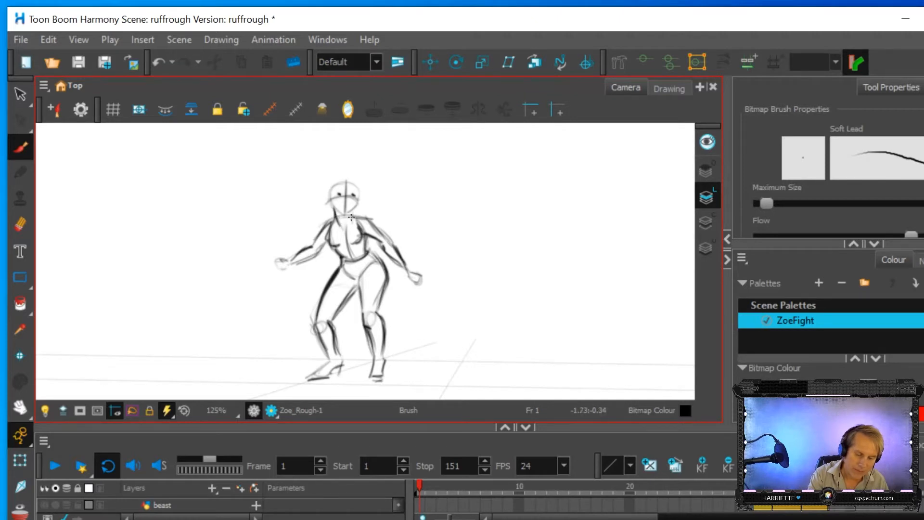
mouse_move(341, 214)
left_mouse_down()
mouse_move(328, 189)
mouse_move(350, 182)
mouse_move(351, 212)
left_mouse_up()
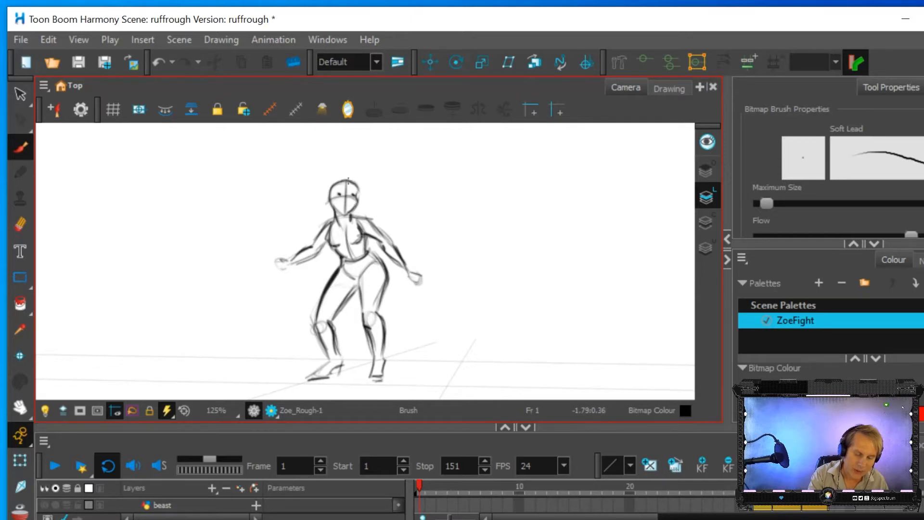
Step: Draw a long staff gripped in the hand left of the body on the frame 1 figure and define the gripping fist
left_click_drag(282, 261, 286, 259)
left_click_drag(269, 219, 296, 310)
left_click_drag(262, 195, 296, 315)
left_click_drag(281, 259, 295, 304)
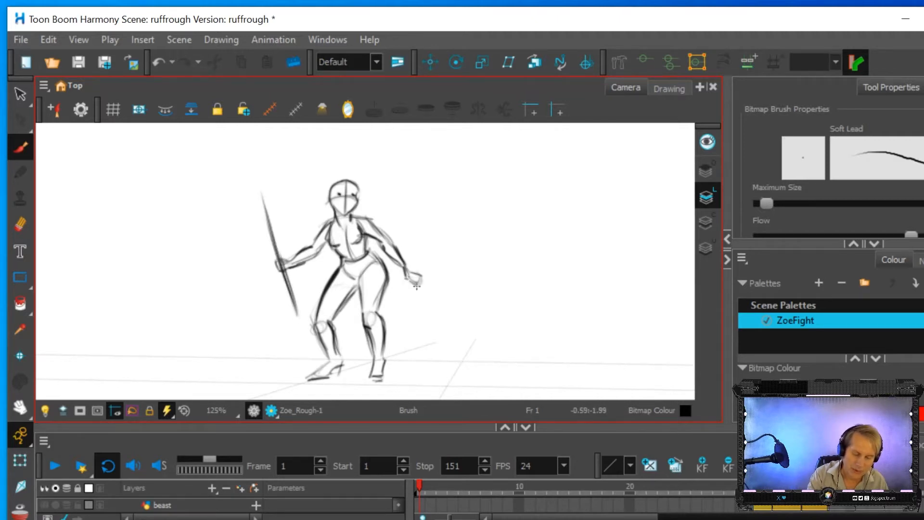
Step: Define the free hand on the frame 1 figure and strengthen the nearby waist, hip and inner thigh lines
mouse_move(408, 264)
left_mouse_down()
mouse_move(418, 283)
mouse_move(412, 266)
mouse_move(418, 275)
left_mouse_up()
left_click_drag(359, 286, 361, 305)
mouse_move(382, 261)
left_mouse_down()
mouse_move(385, 293)
mouse_move(386, 267)
left_mouse_up()
left_click_drag(369, 251, 379, 259)
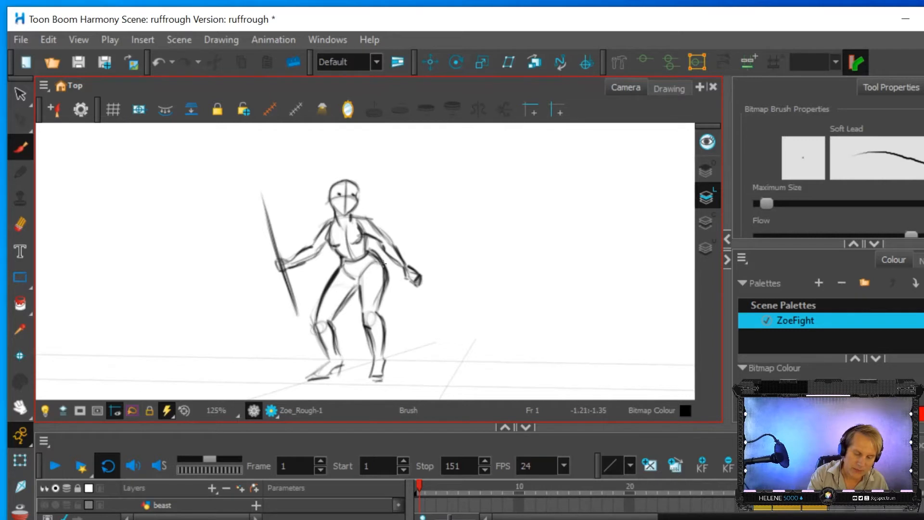
Step: Darken the high-heeled feet and lower leg outlines on the frame 1 figure
mouse_move(368, 382)
left_mouse_down()
mouse_move(380, 381)
mouse_move(368, 382)
left_mouse_up()
left_click_drag(369, 377, 373, 355)
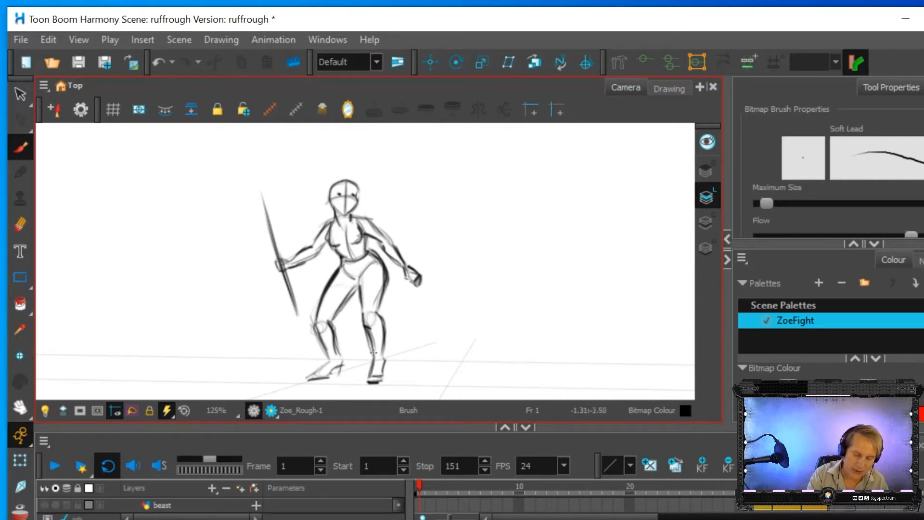
mouse_move(327, 378)
left_mouse_down()
mouse_move(347, 356)
mouse_move(338, 374)
left_mouse_up()
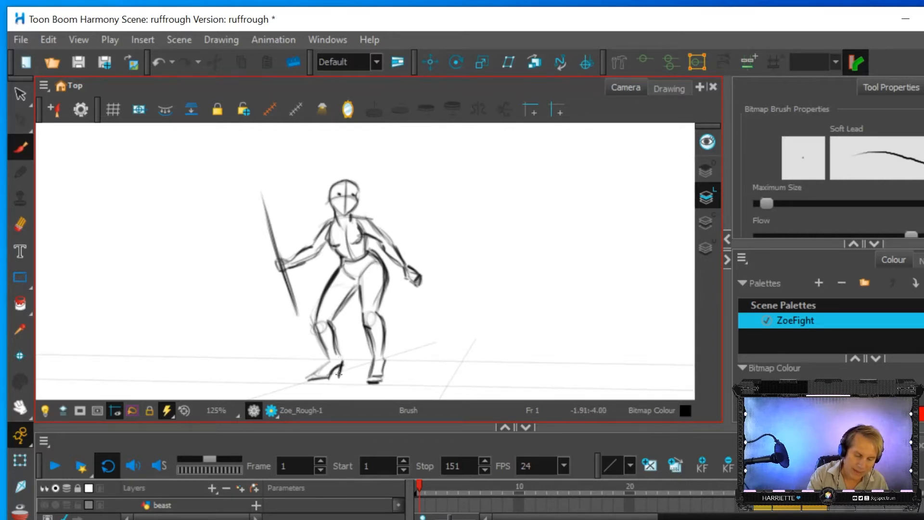
mouse_move(329, 361)
left_mouse_down()
mouse_move(319, 374)
mouse_move(329, 368)
mouse_move(325, 354)
left_mouse_up()
left_click_drag(314, 323, 318, 297)
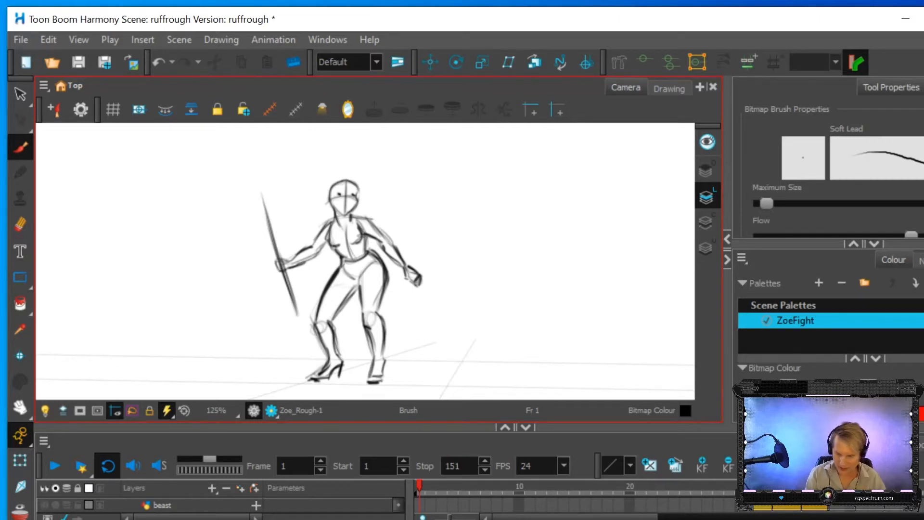
Step: Enlarge the timeline area and compare the Zoe_Rough drawings at frames 1 and 5
left_click_drag(590, 422, 589, 411)
left_click(464, 507)
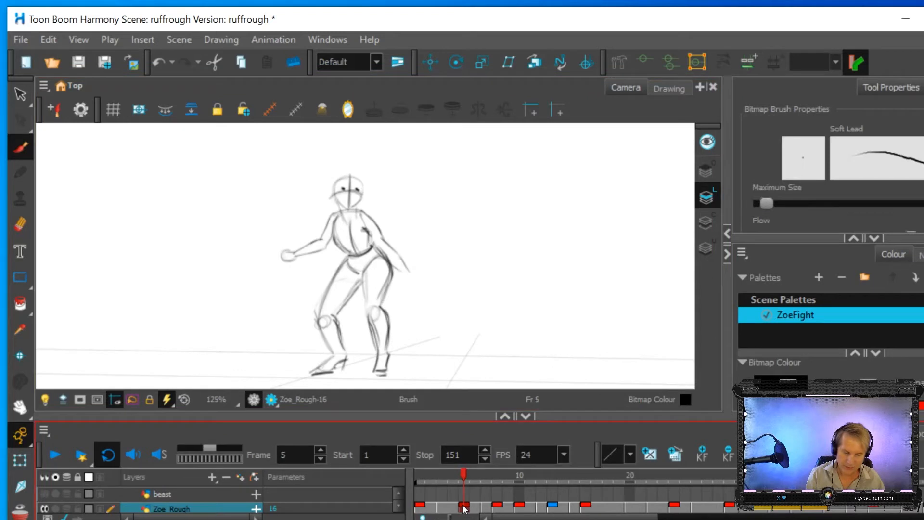
left_click(420, 508)
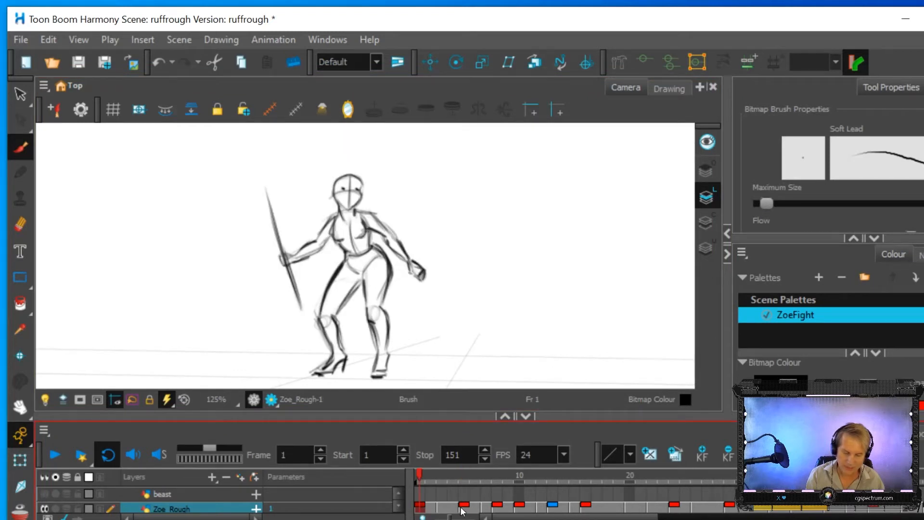
left_click(461, 507)
left_click(420, 508)
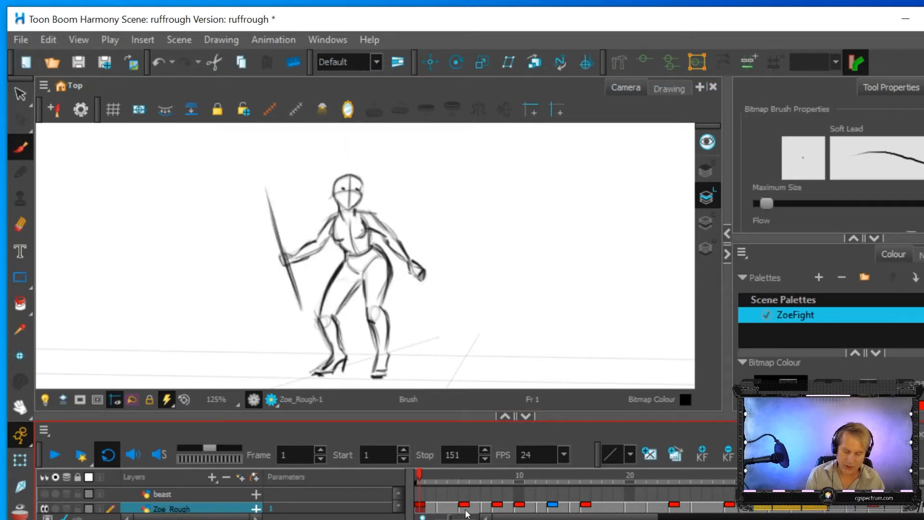
left_click(466, 508)
left_click(420, 508)
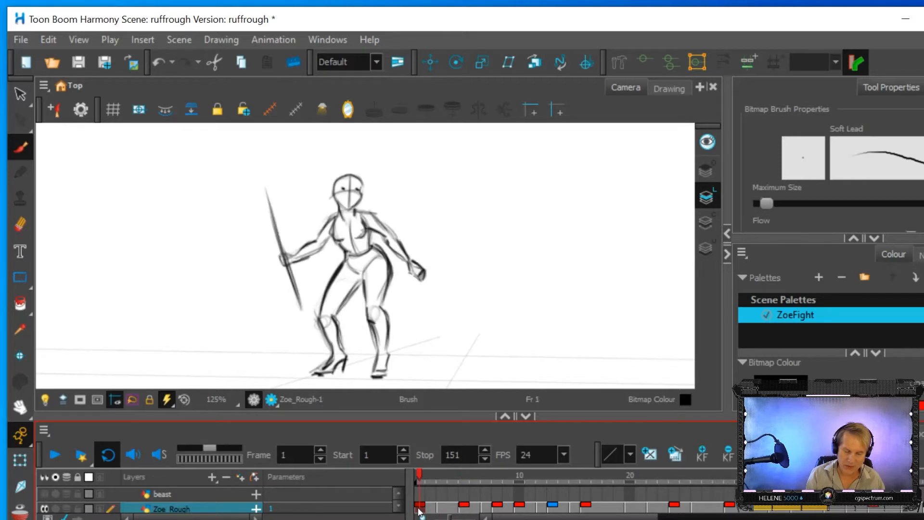
left_click(461, 507)
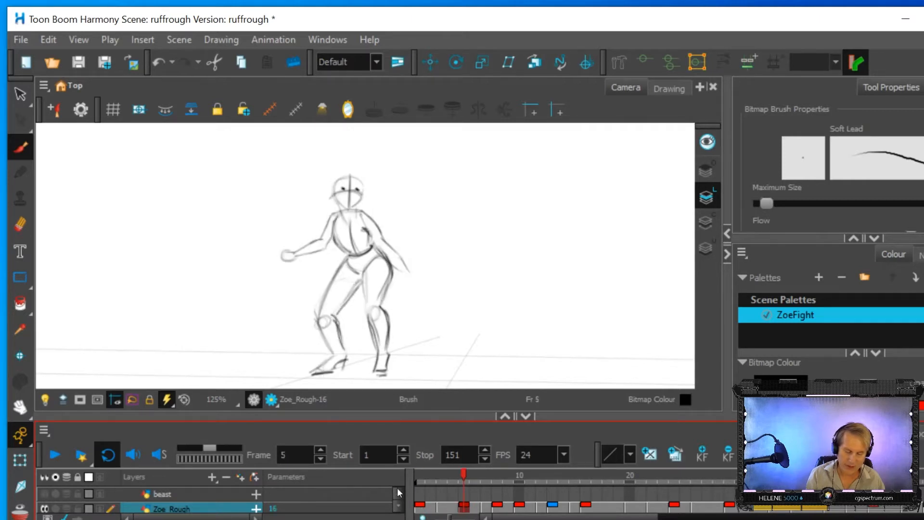
Step: Turn on onion skinning, shorten its range to hide the following drawings, and check frame 5 against frame 1
left_click(21, 510)
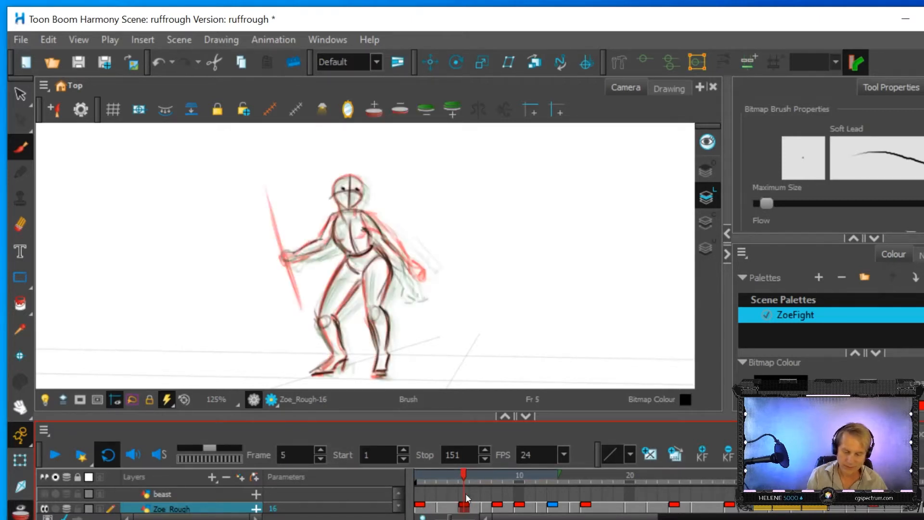
mouse_move(563, 475)
left_mouse_down()
mouse_move(481, 479)
mouse_move(475, 489)
left_mouse_up()
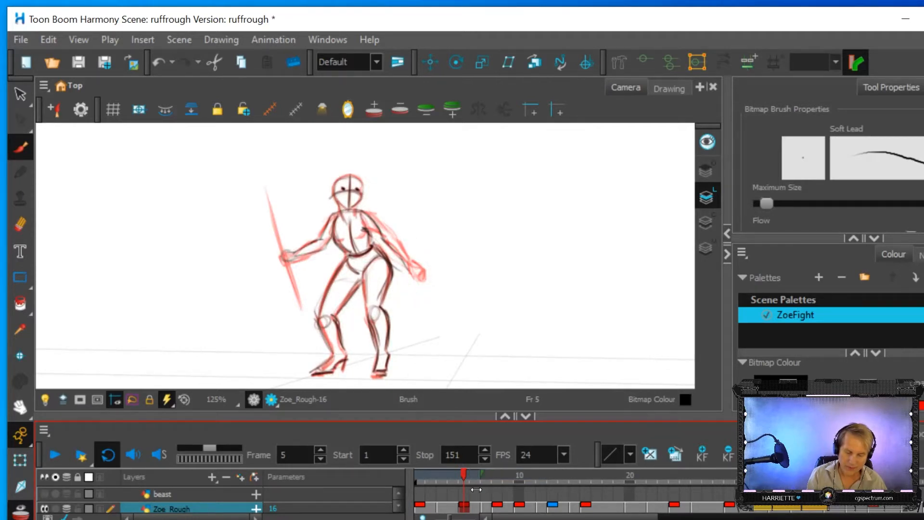
left_click(423, 508)
left_click(466, 508)
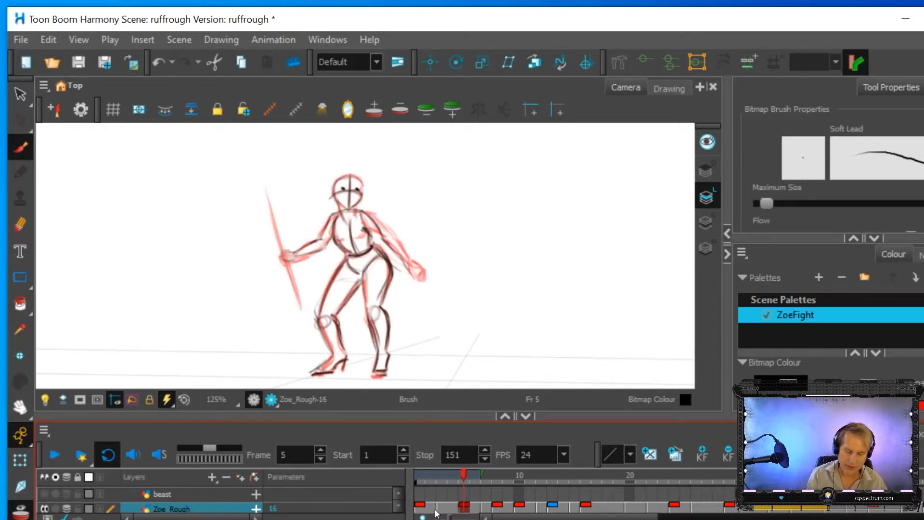
left_click(419, 507)
left_click(465, 507)
left_click(421, 507)
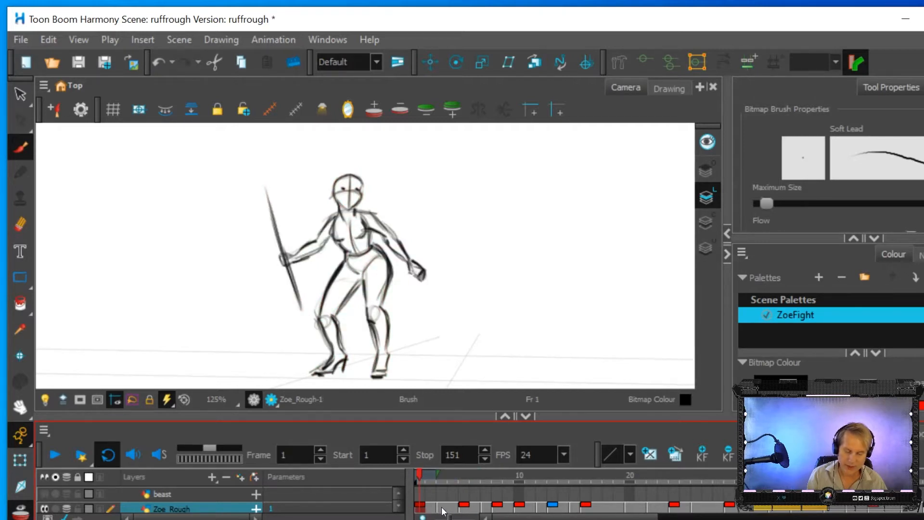
left_click(464, 508)
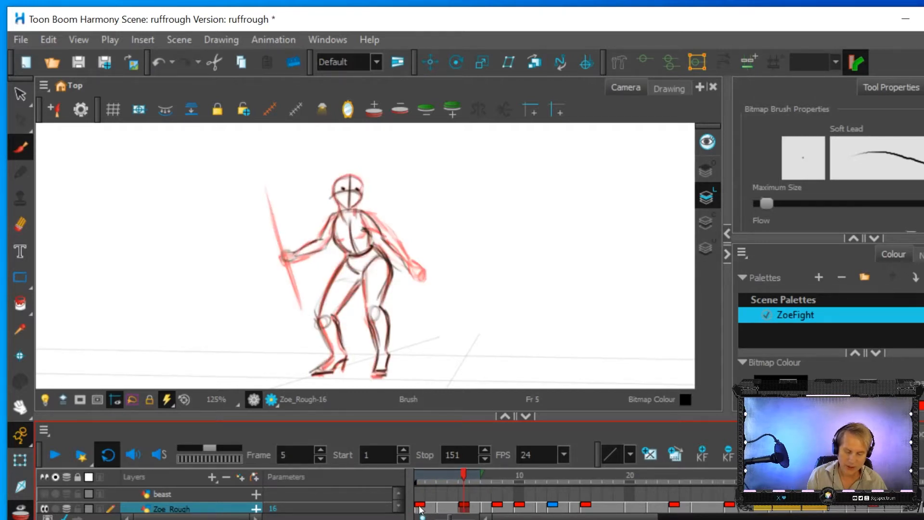
left_click(420, 508)
left_click(465, 506)
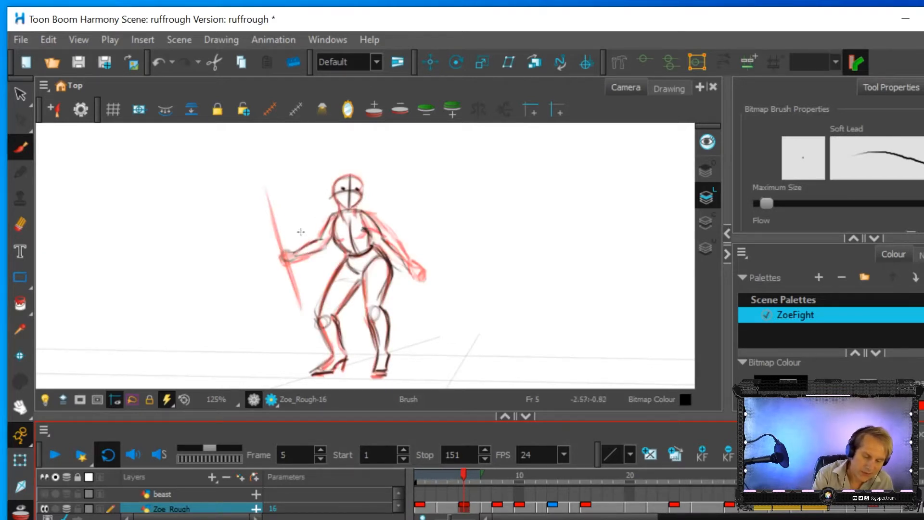
Step: Draw the staff, refine both arms, the hands and the chest on frame 5 over the onion skin, and turn onion skinning off
mouse_move(297, 255)
left_mouse_down()
mouse_move(319, 239)
mouse_move(307, 258)
mouse_move(327, 243)
mouse_move(306, 258)
mouse_move(285, 251)
mouse_move(290, 265)
mouse_move(314, 258)
mouse_move(292, 268)
mouse_move(274, 207)
left_mouse_up()
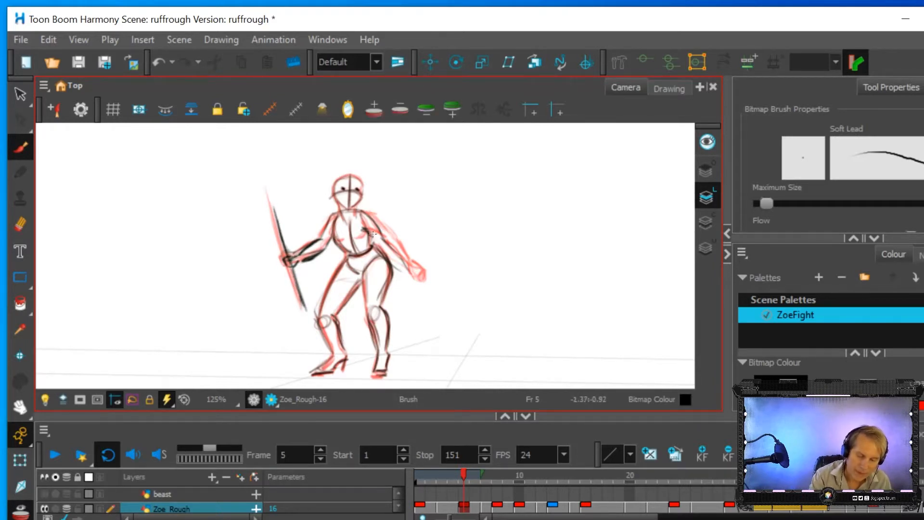
mouse_move(331, 229)
left_mouse_down()
mouse_move(334, 242)
mouse_move(362, 235)
left_mouse_up()
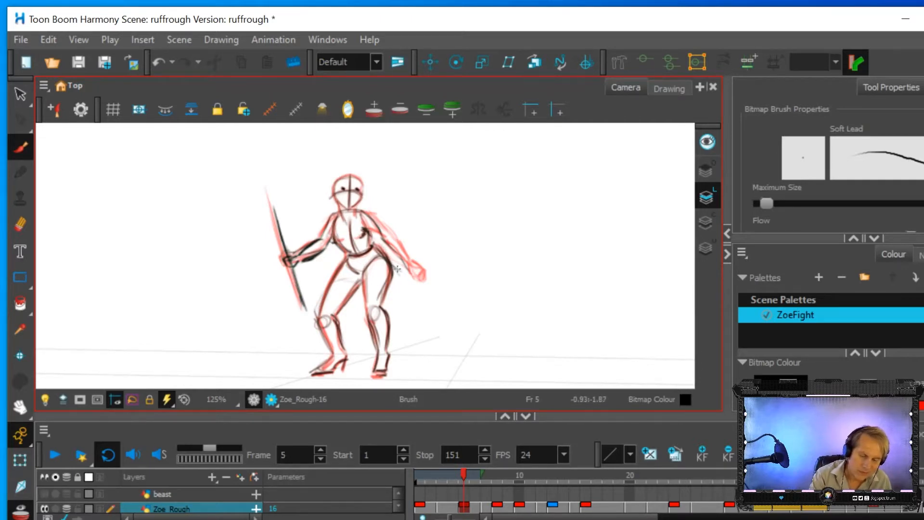
mouse_move(377, 233)
left_mouse_down()
mouse_move(397, 250)
mouse_move(395, 241)
mouse_move(389, 252)
mouse_move(380, 242)
mouse_move(401, 270)
mouse_move(378, 223)
mouse_move(367, 231)
mouse_move(410, 287)
mouse_move(398, 270)
mouse_move(410, 277)
mouse_move(404, 254)
left_mouse_up()
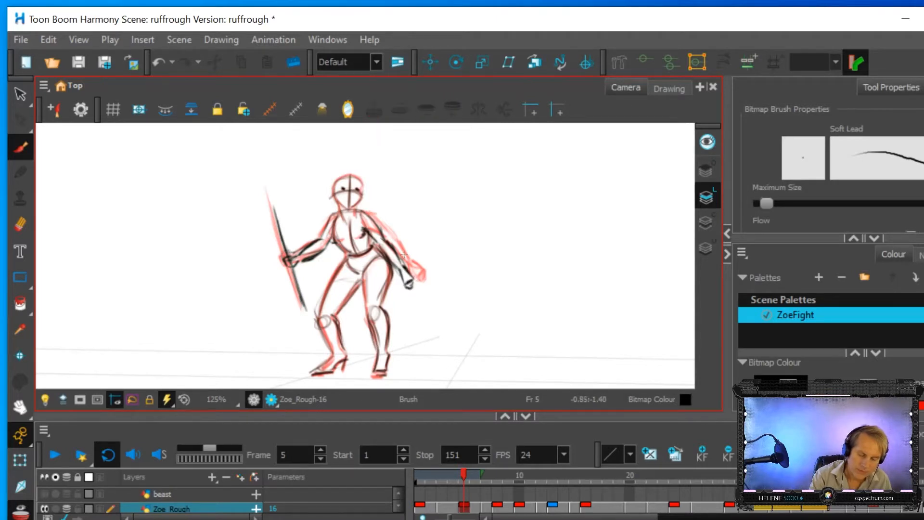
left_click(16, 512)
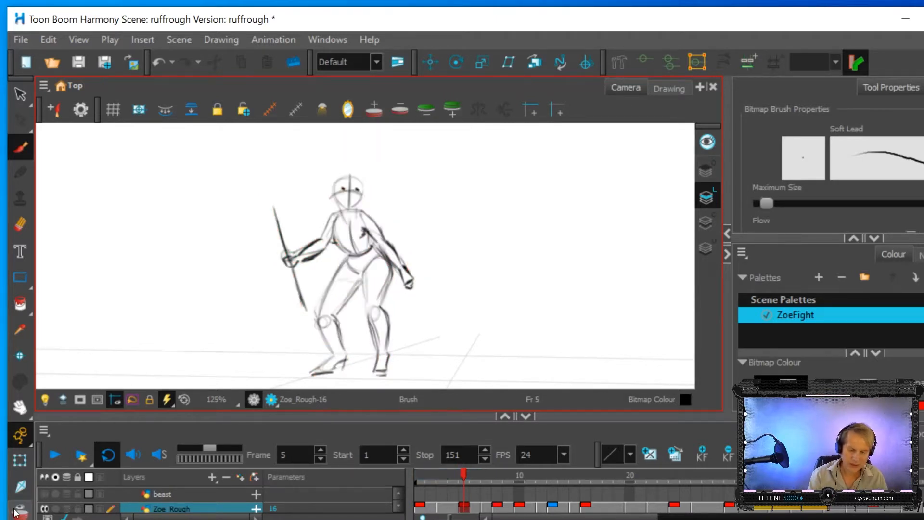
Step: Check the frame 5 pose against frame 1 and darken the shoulder and upper arm outlines on frame 5
left_click(423, 508)
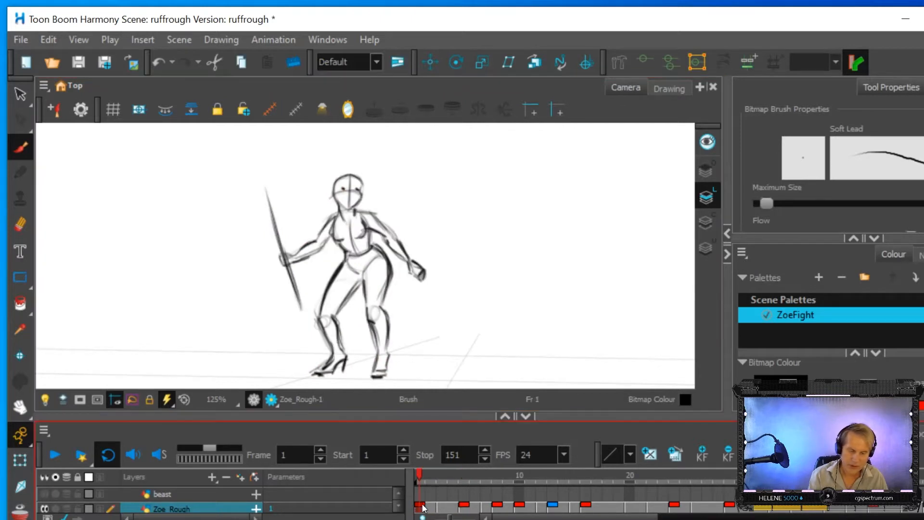
left_click(462, 508)
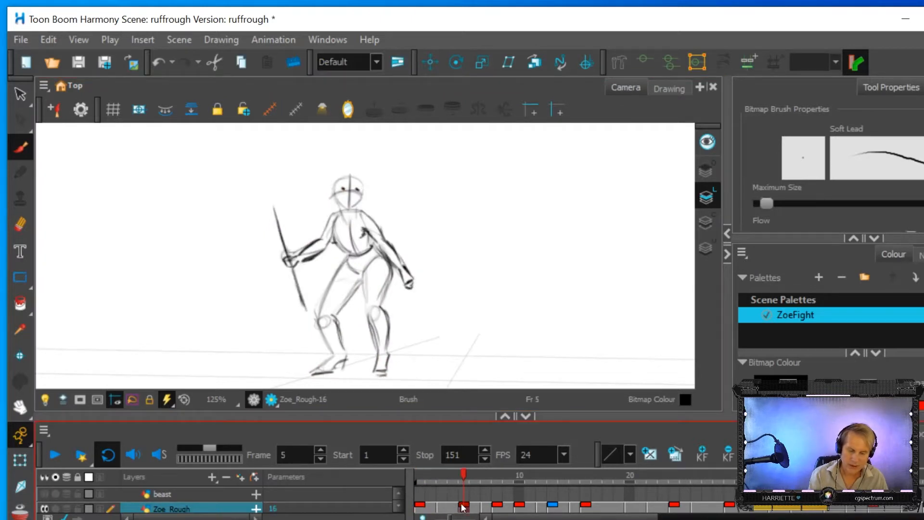
left_click(421, 508)
left_click(464, 508)
left_click(420, 507)
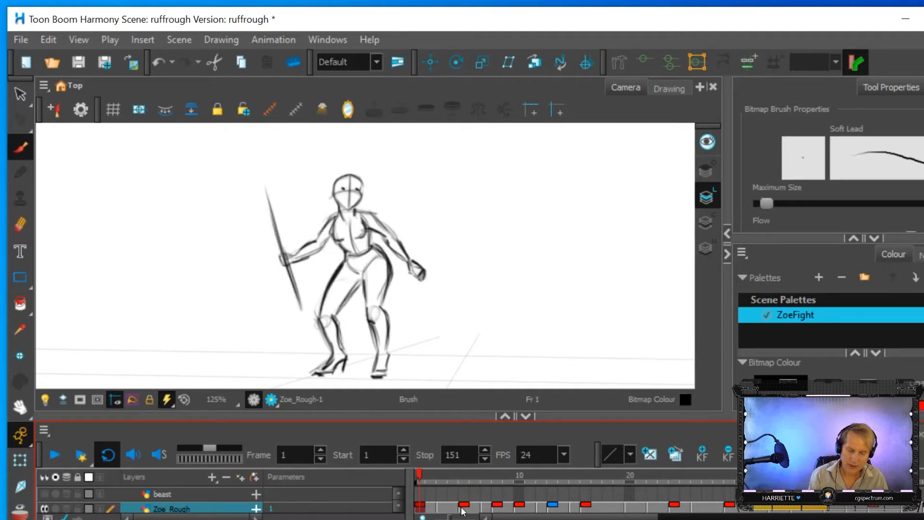
left_click(463, 508)
left_click(422, 508)
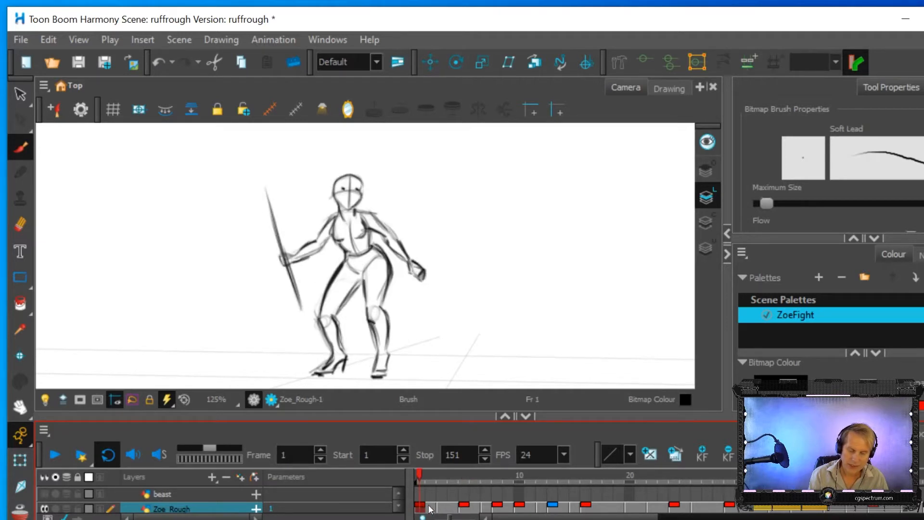
left_click(464, 508)
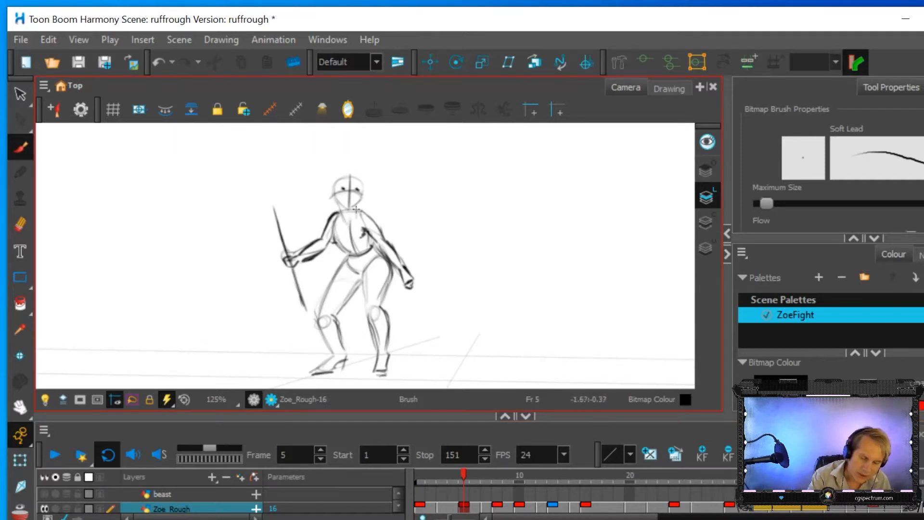
left_click_drag(371, 215, 401, 258)
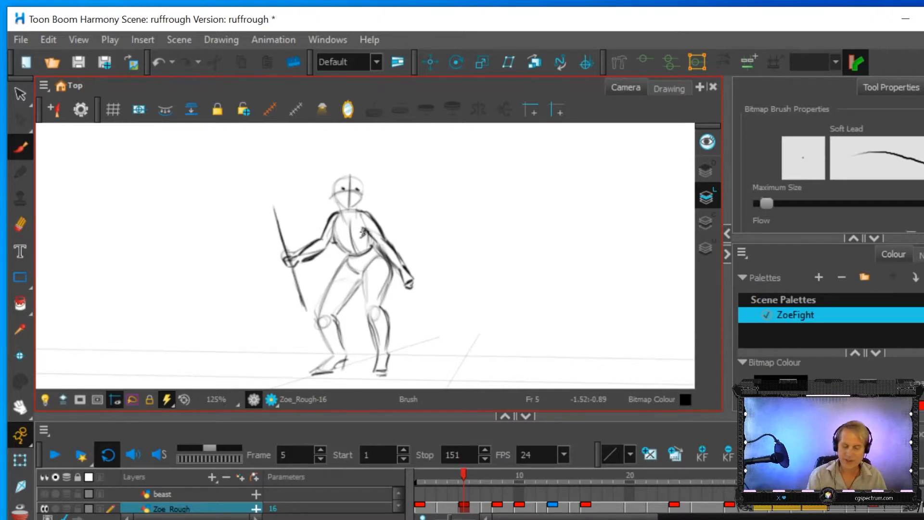
Step: Compare the Zoe_Rough drawings at frames 5, 8, 10 and 16 to examine how the pose progresses
left_click(498, 508)
left_click(466, 509)
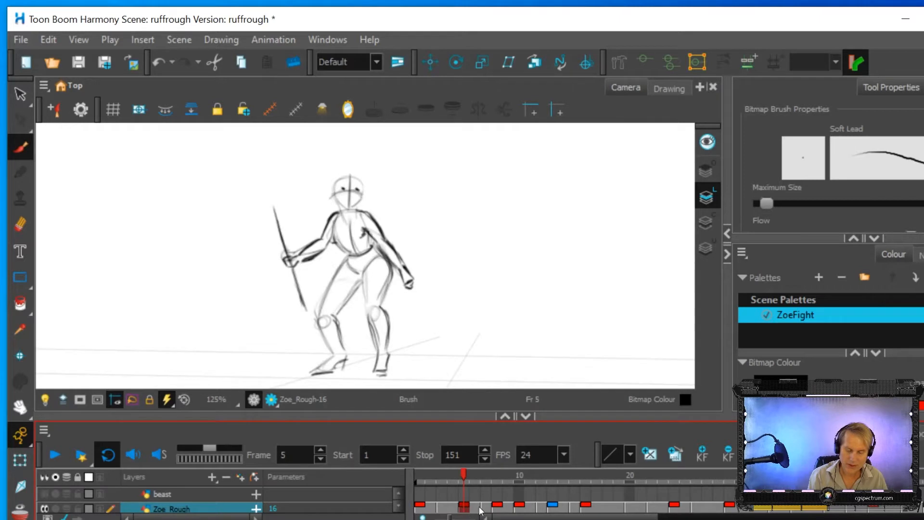
left_click(497, 508)
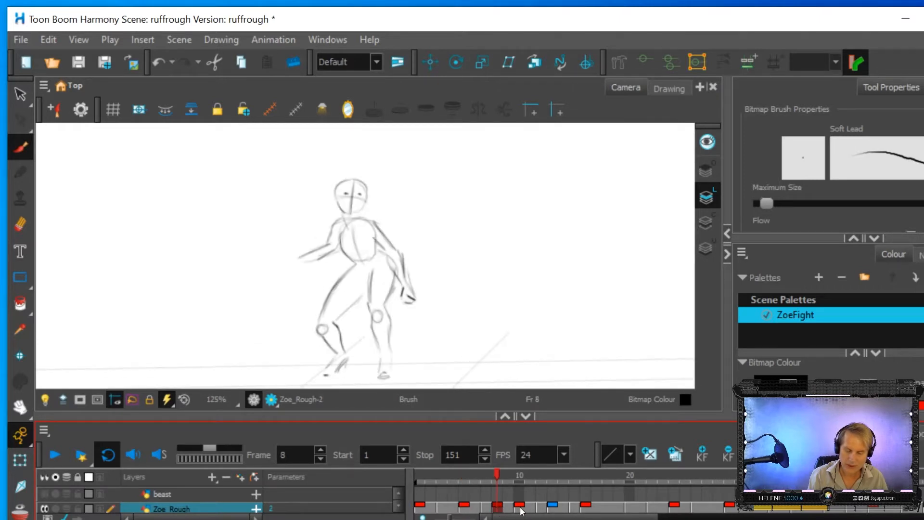
left_click(519, 508)
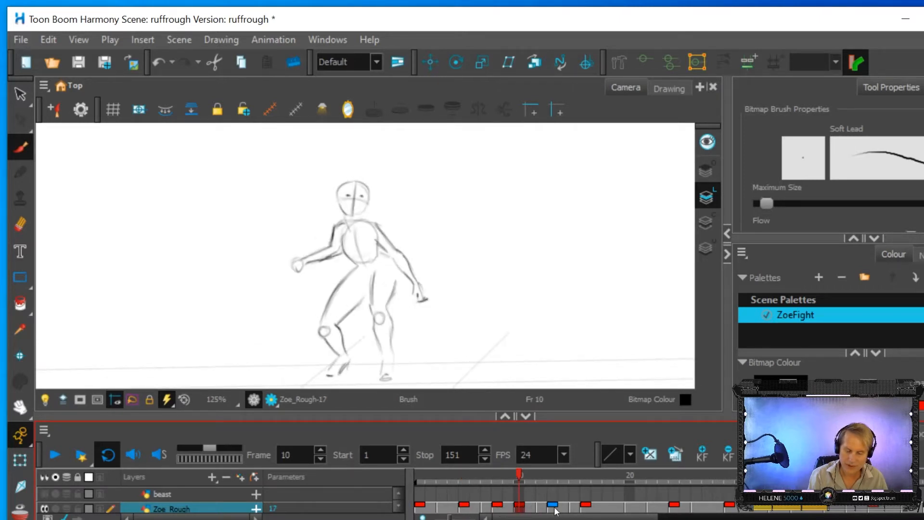
left_click(585, 509)
left_click(497, 509)
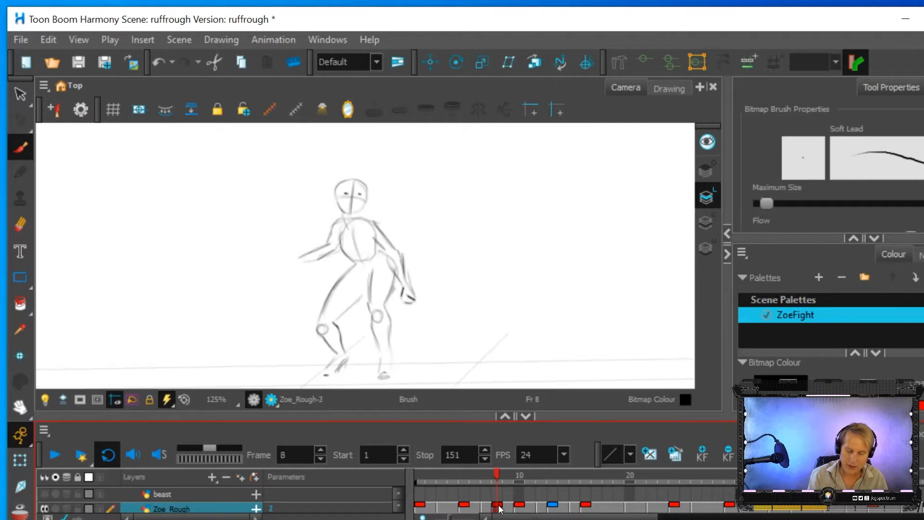
left_click(466, 510)
left_click(500, 509)
Step: Define the chest, waist and hips and strengthen both leg outlines on the Zoe_Rough drawing at frame 10
left_click(520, 508)
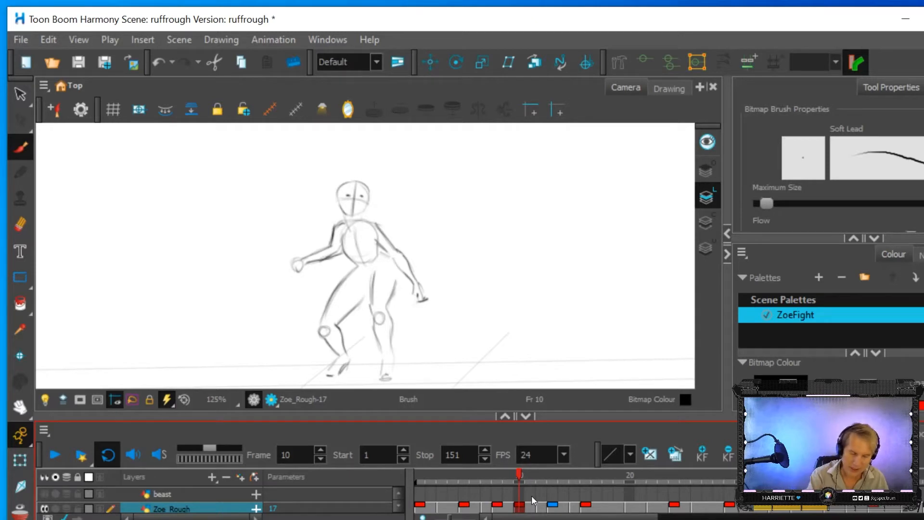
mouse_move(356, 268)
left_mouse_down()
mouse_move(330, 306)
mouse_move(349, 308)
mouse_move(336, 323)
mouse_move(370, 281)
mouse_move(370, 306)
mouse_move(372, 278)
mouse_move(368, 306)
mouse_move(385, 290)
mouse_move(386, 310)
mouse_move(396, 274)
mouse_move(384, 256)
mouse_move(390, 289)
mouse_move(386, 255)
mouse_move(396, 278)
mouse_move(394, 265)
mouse_move(373, 279)
left_mouse_up()
mouse_move(343, 233)
left_mouse_down()
mouse_move(340, 232)
mouse_move(344, 250)
mouse_move(371, 238)
mouse_move(344, 254)
mouse_move(356, 265)
mouse_move(366, 250)
mouse_move(383, 258)
left_mouse_up()
mouse_move(340, 356)
left_mouse_down()
mouse_move(318, 331)
mouse_move(324, 338)
mouse_move(327, 305)
left_mouse_up()
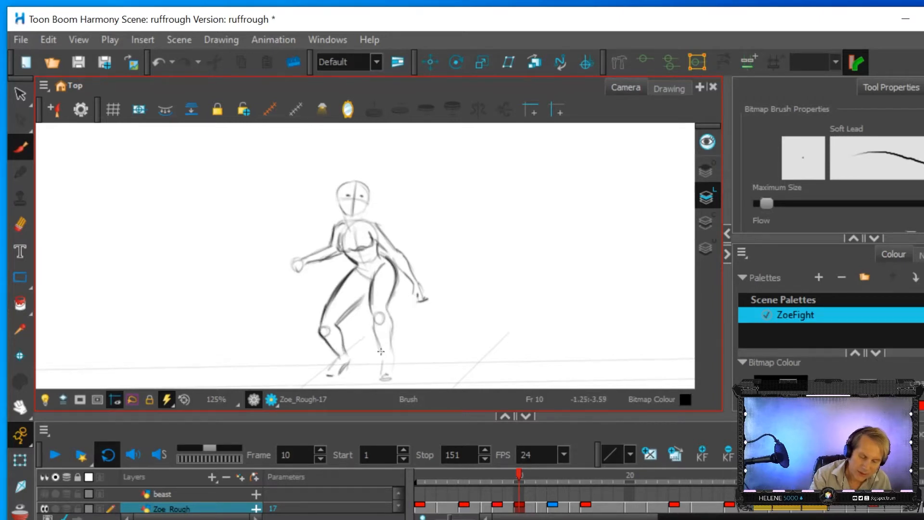
mouse_move(383, 352)
left_mouse_down()
mouse_move(373, 318)
mouse_move(370, 326)
mouse_move(374, 333)
mouse_move(373, 285)
mouse_move(393, 353)
mouse_move(387, 303)
left_mouse_up()
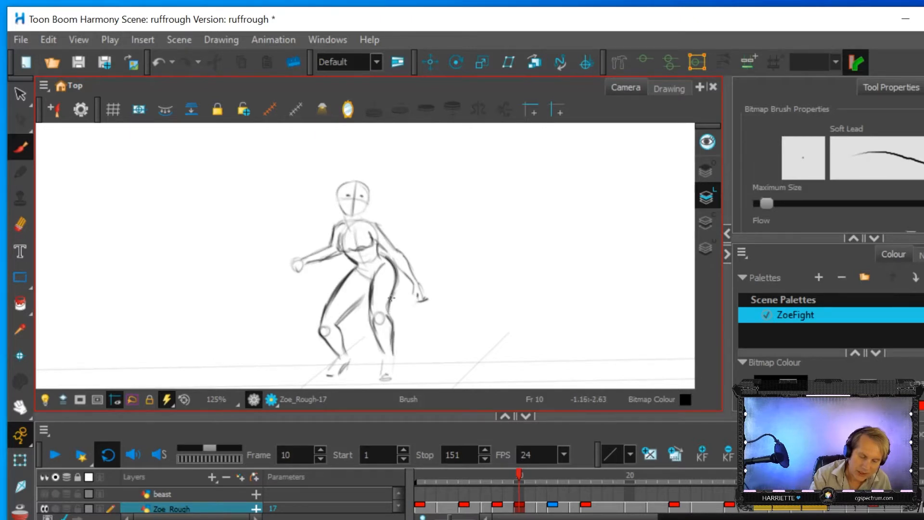
Step: Strengthen both arm outlines, the lowered hand and the heeled feet on the Zoe_Rough drawing at frame 10
mouse_move(307, 265)
left_mouse_down()
mouse_move(339, 257)
mouse_move(336, 225)
left_mouse_up()
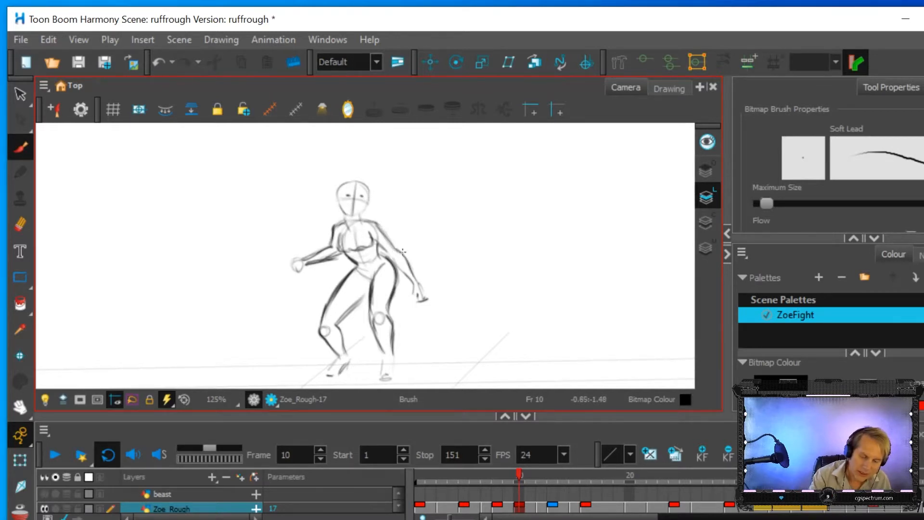
left_click_drag(412, 283, 389, 251)
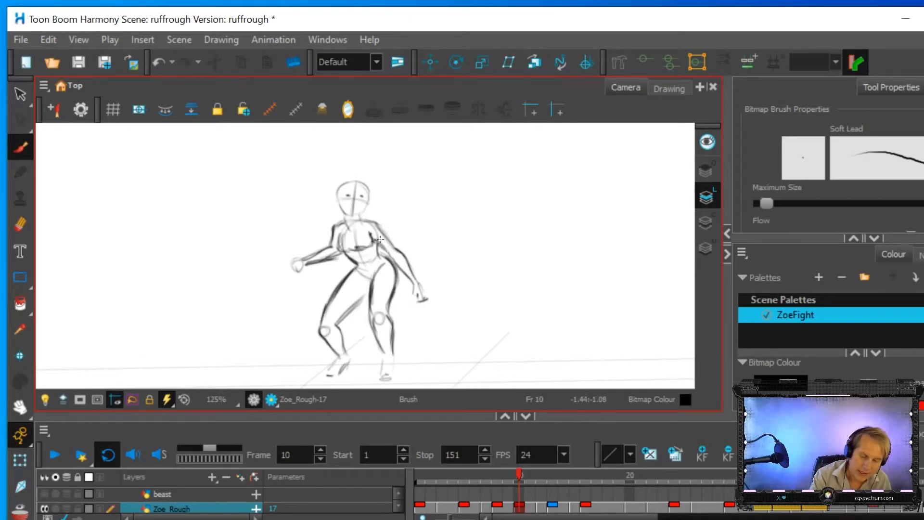
left_click_drag(419, 280, 423, 291)
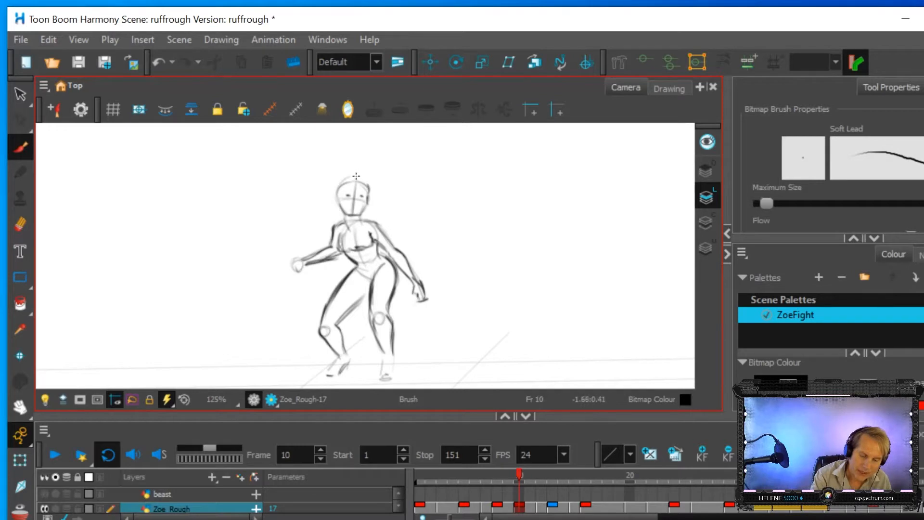
mouse_move(347, 359)
left_mouse_down()
mouse_move(333, 376)
mouse_move(334, 360)
mouse_move(393, 370)
left_mouse_up()
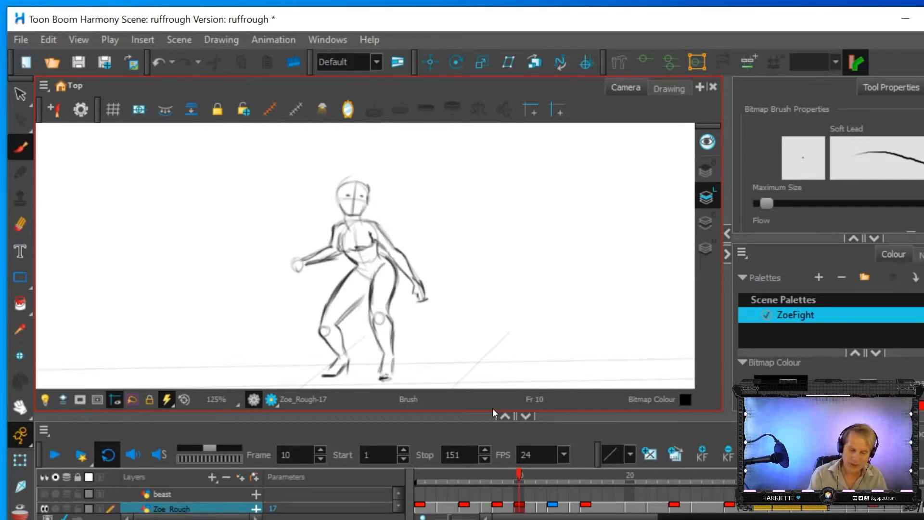
Step: Check the frame 10 pose against frame 1 and darken the head and jaw outline on frame 10
left_click(424, 508)
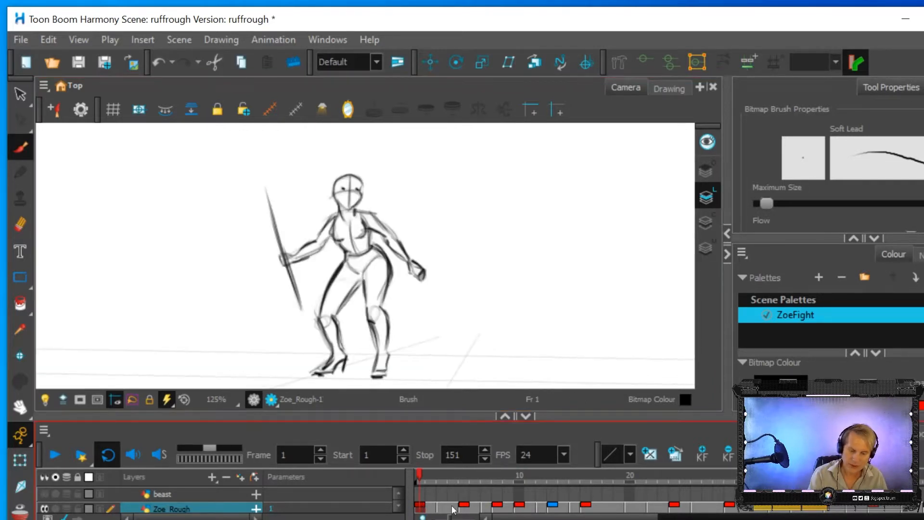
left_click(498, 508)
left_click(519, 508)
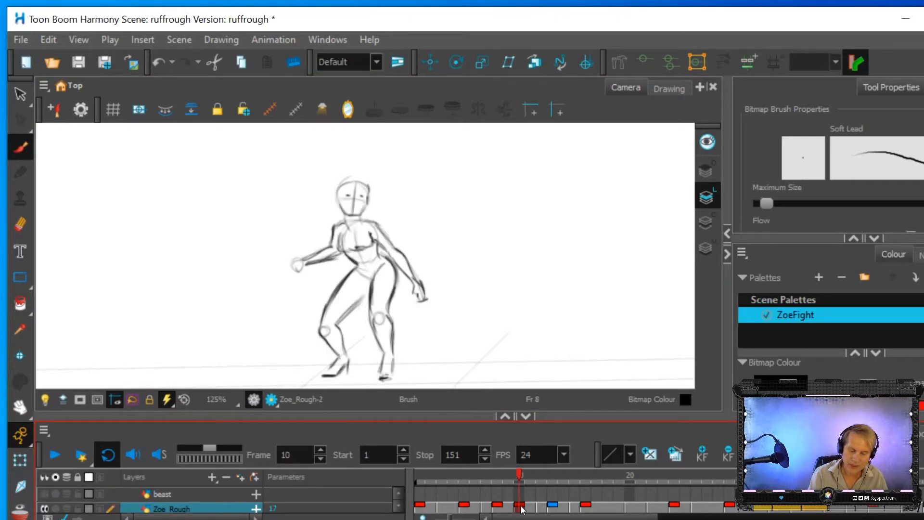
left_click(418, 510)
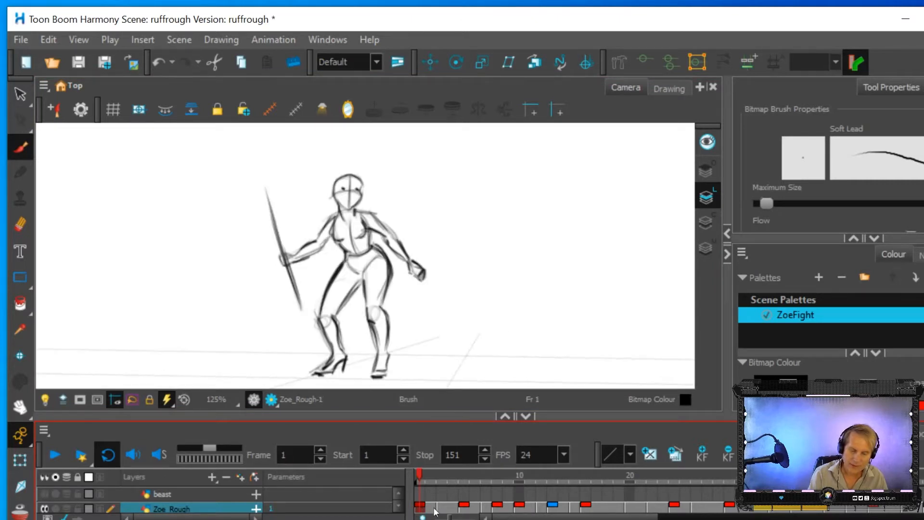
left_click(521, 509)
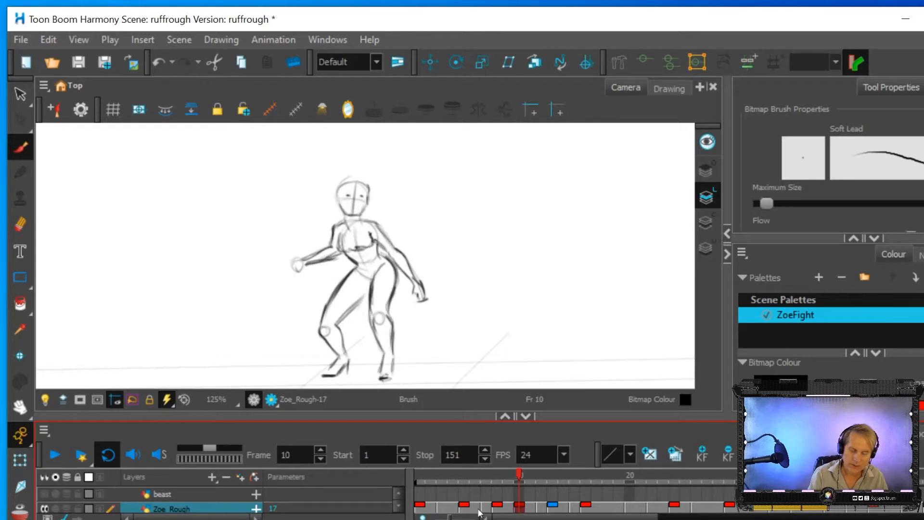
left_click(420, 510)
left_click(521, 509)
mouse_move(337, 192)
left_mouse_down()
mouse_move(363, 214)
mouse_move(360, 179)
mouse_move(344, 187)
mouse_move(338, 207)
left_mouse_up()
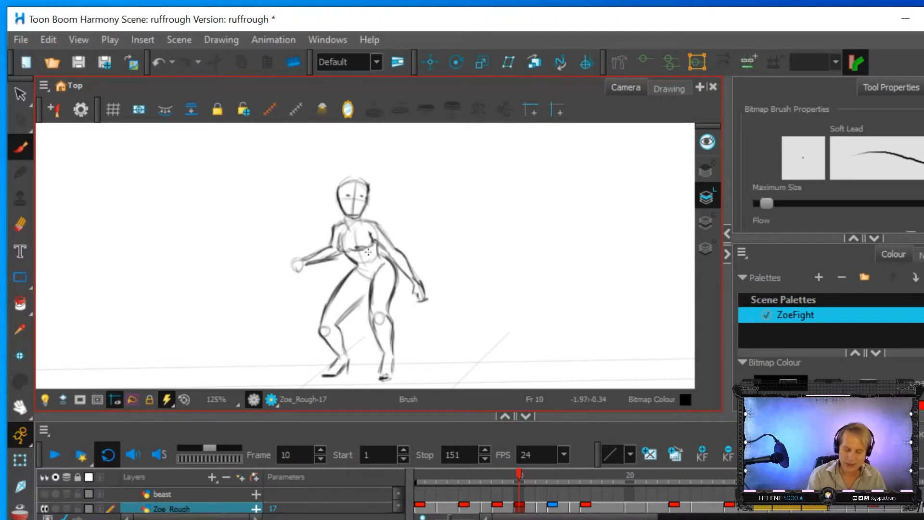
Step: Compare frames 1 and 10, and draw the gripping hand and the slanted staff on the frame 10 drawing
left_click(423, 508)
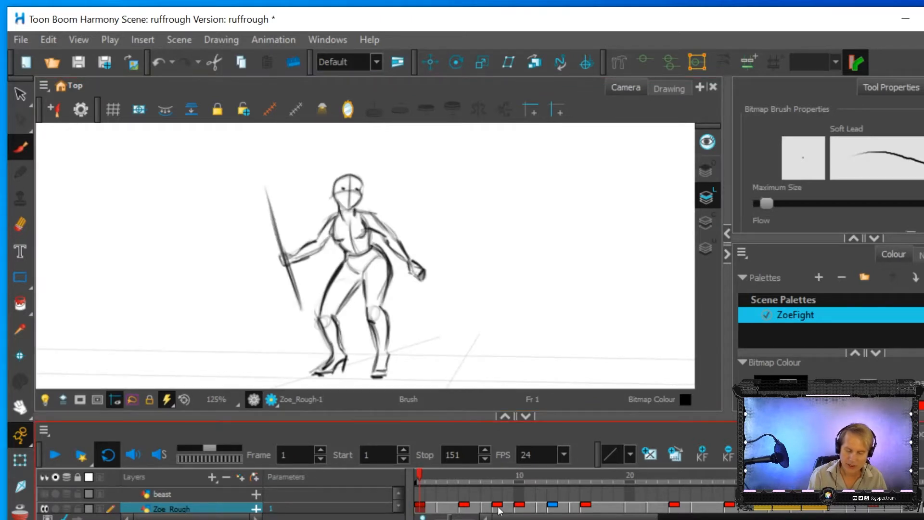
left_click(519, 509)
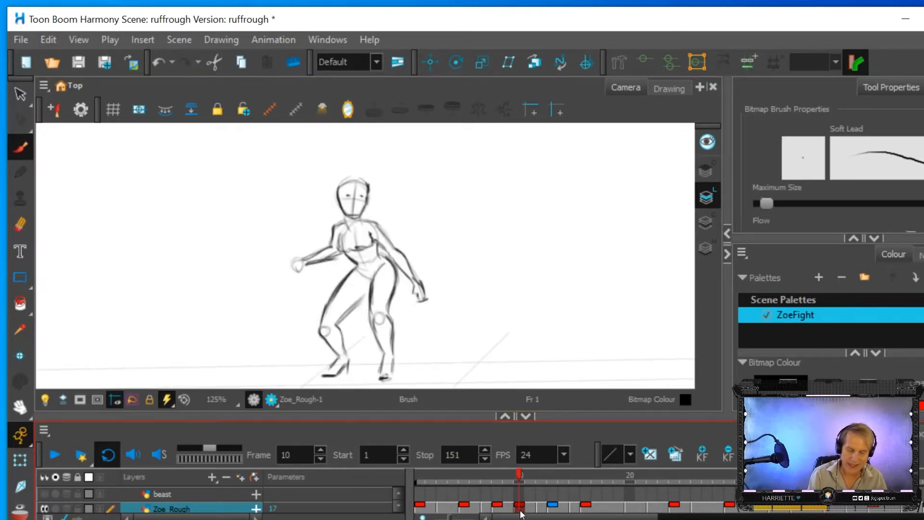
left_click(419, 508)
left_click(520, 508)
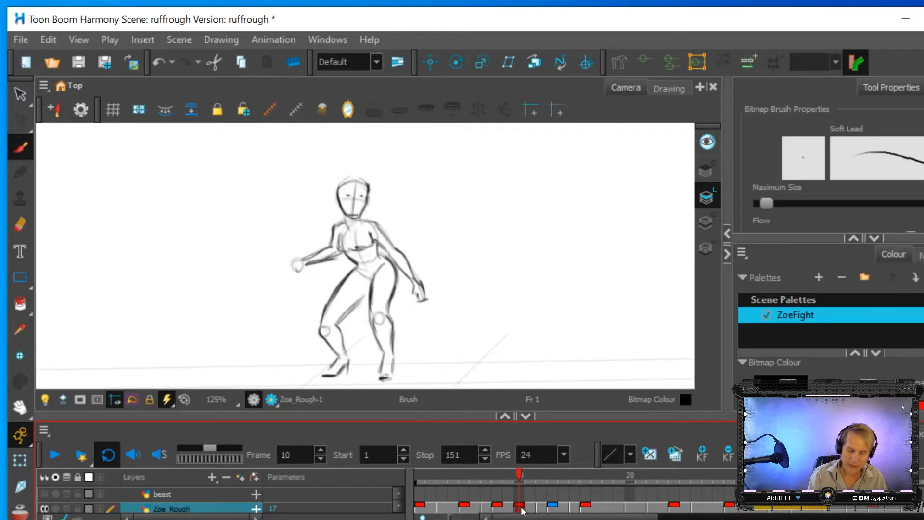
left_click(423, 508)
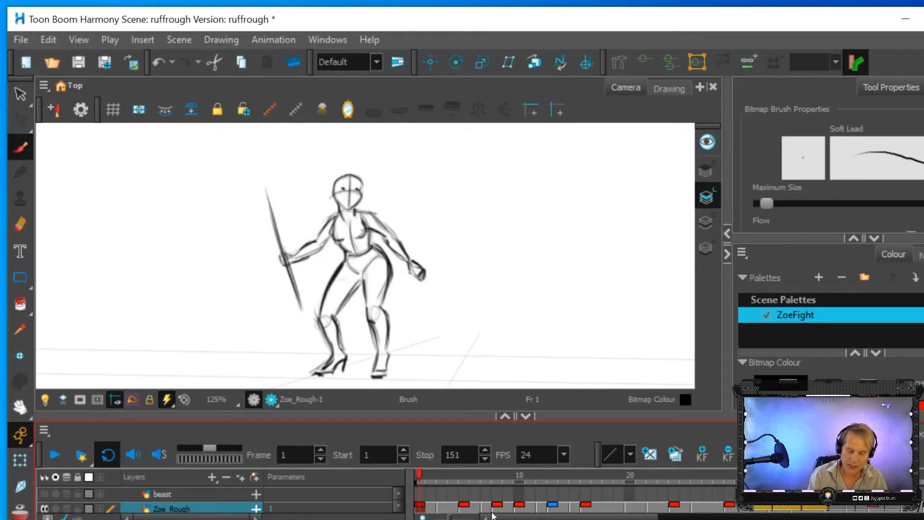
left_click(519, 508)
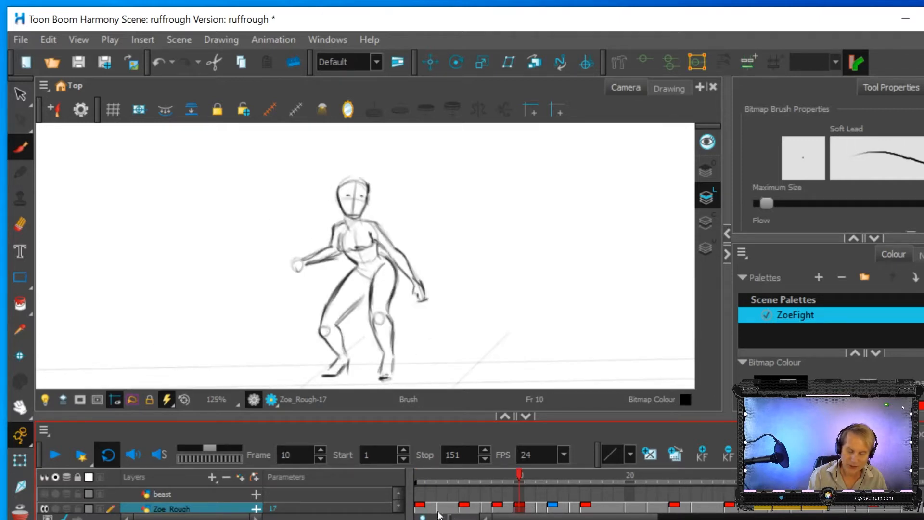
left_click(422, 508)
left_click(522, 508)
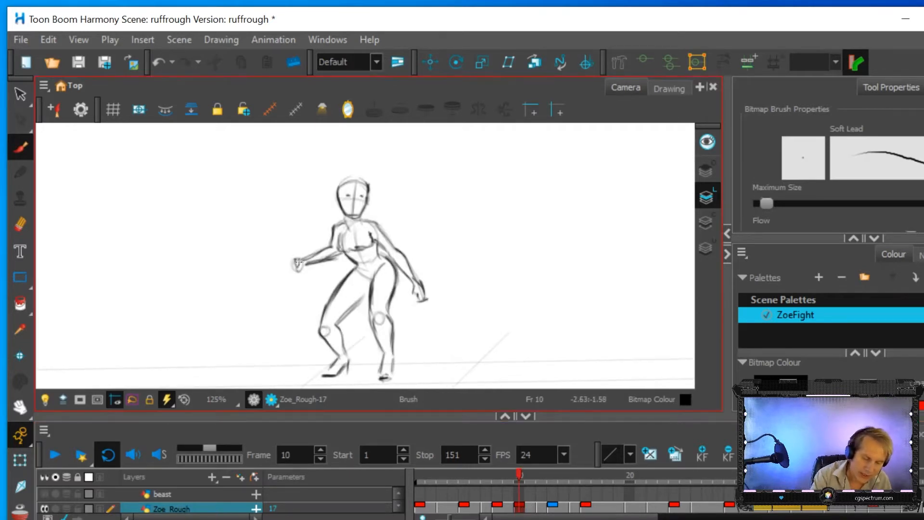
left_click_drag(289, 237, 310, 310)
left_click_drag(283, 215, 311, 313)
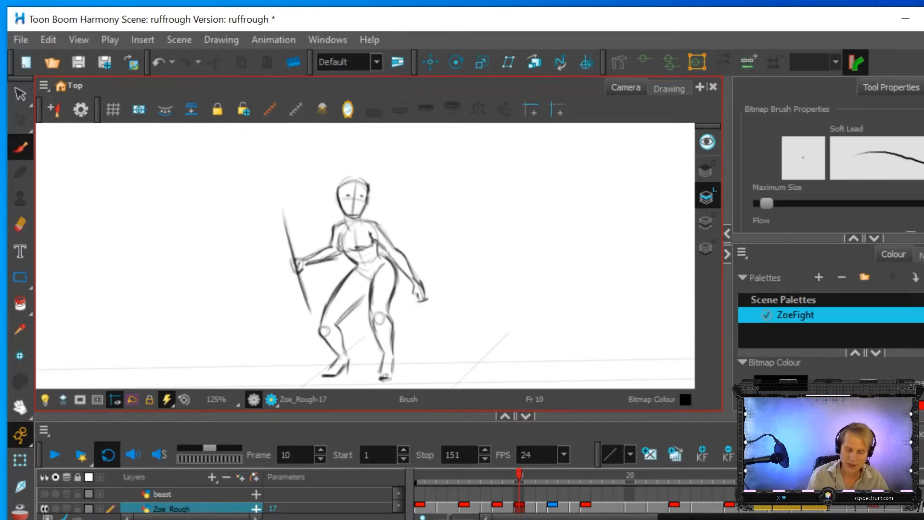
Step: Check the staff position against frame 1 and darken the staff-side shoulder and upper arm on frame 10
left_click(421, 510)
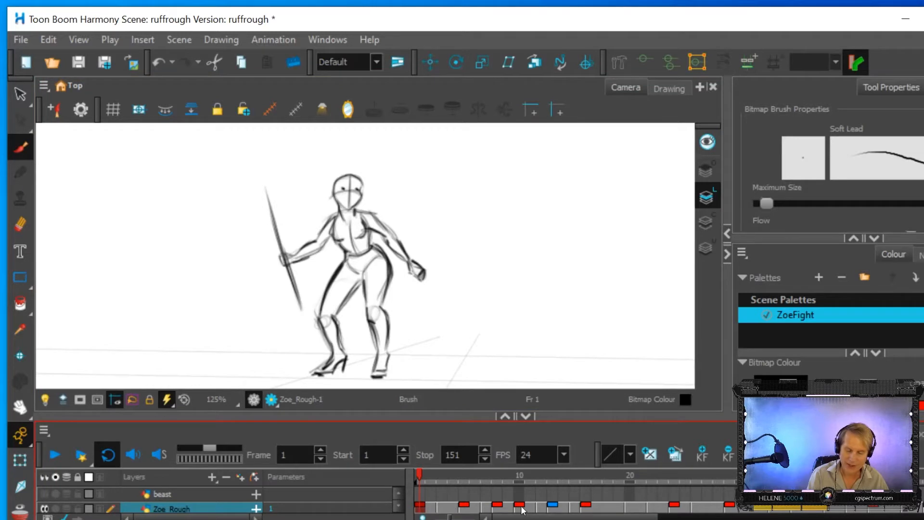
left_click(521, 507)
left_click(420, 508)
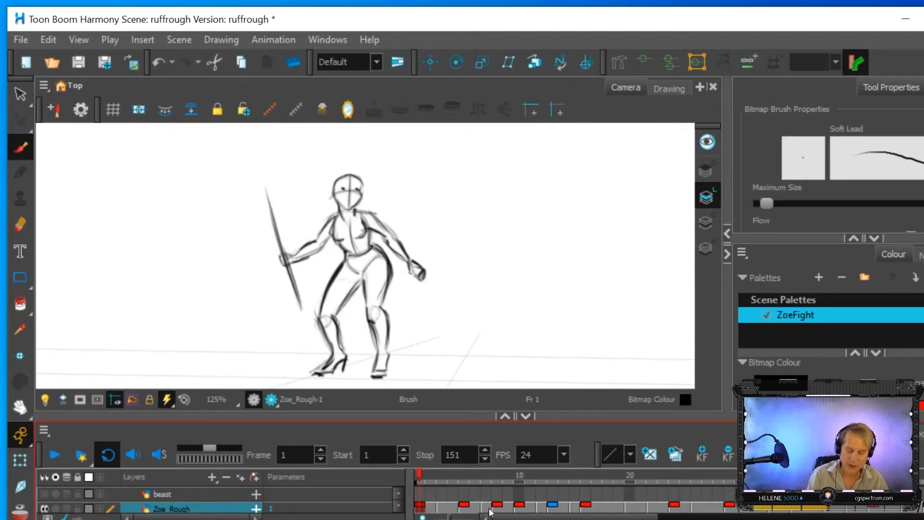
left_click(520, 508)
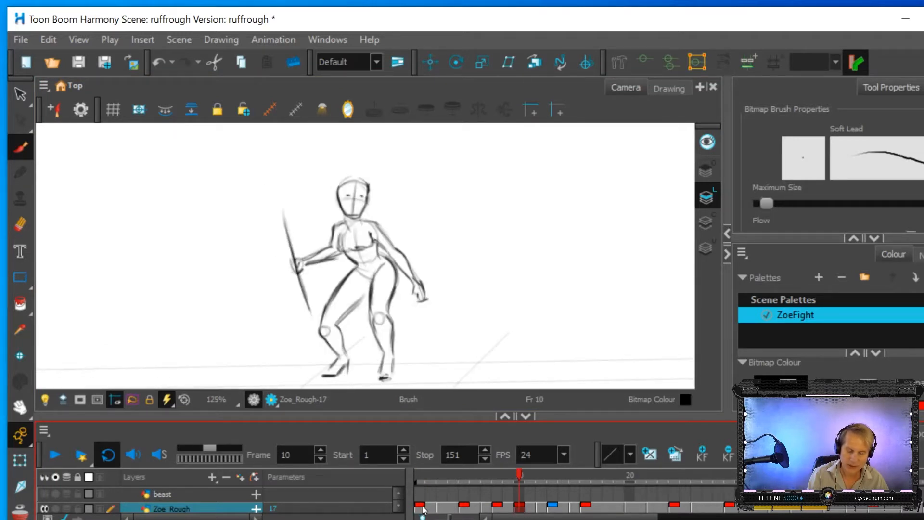
left_click(421, 508)
left_click(521, 508)
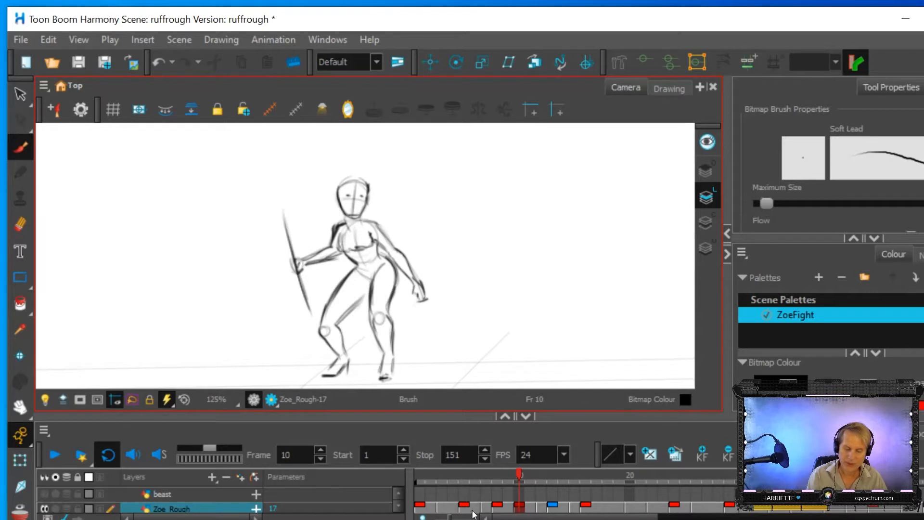
Step: Flip between the Zoe_Rough drawings at frames 1, 5, 8 and 10 to examine how the pose moves
left_click(497, 512)
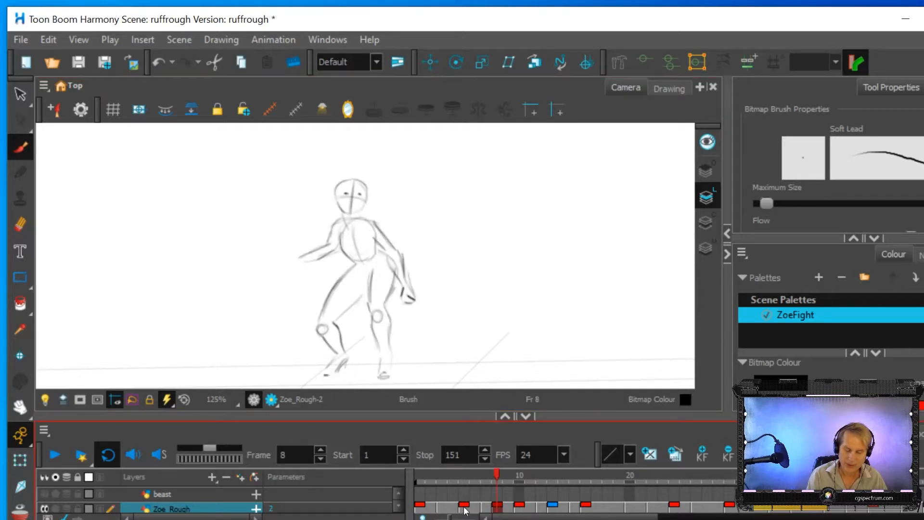
left_click(465, 510)
left_click(497, 511)
left_click(519, 509)
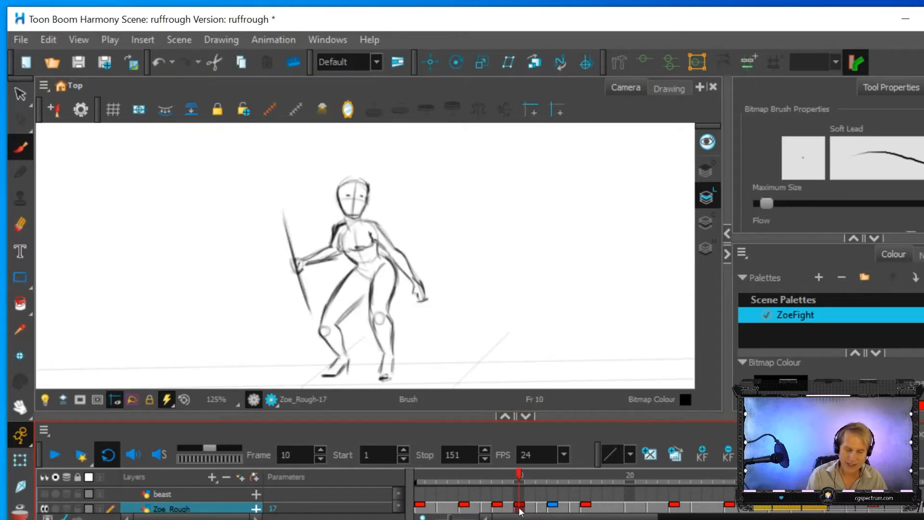
left_click(465, 510)
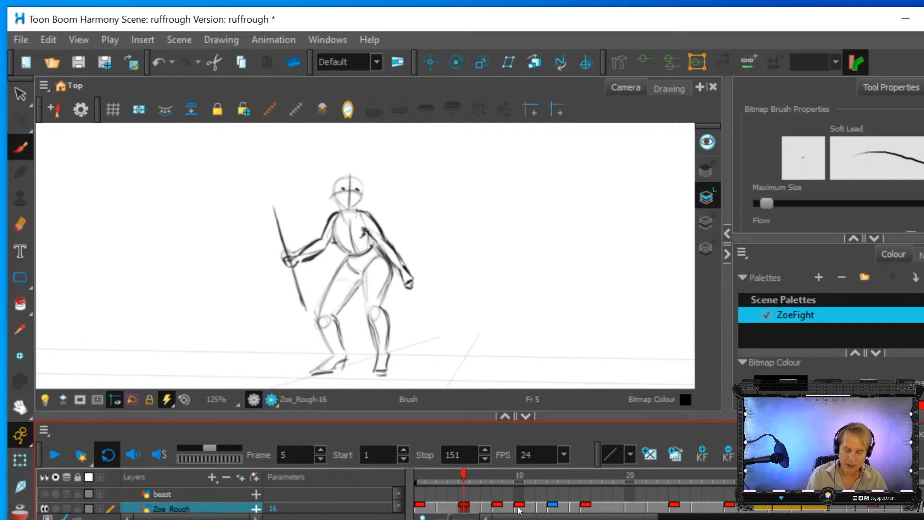
left_click(519, 509)
left_click(466, 510)
left_click(524, 510)
left_click(465, 511)
left_click(422, 511)
left_click(465, 510)
left_click(520, 511)
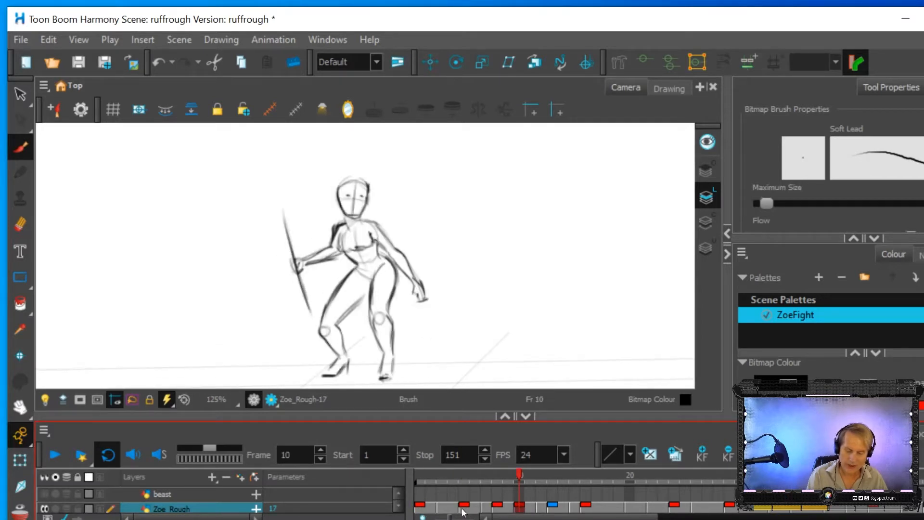
left_click(464, 511)
left_click(519, 510)
Step: Enable onion skinning on the frame 8 drawing and narrow its range to the neighbouring drawings at frames 5 and 10
left_click(497, 511)
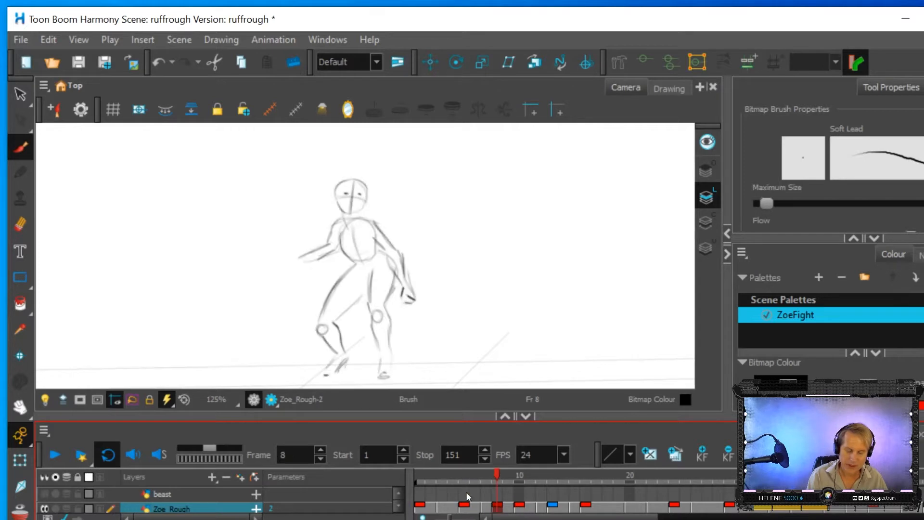
left_click(22, 513)
left_click_drag(470, 471, 599, 467)
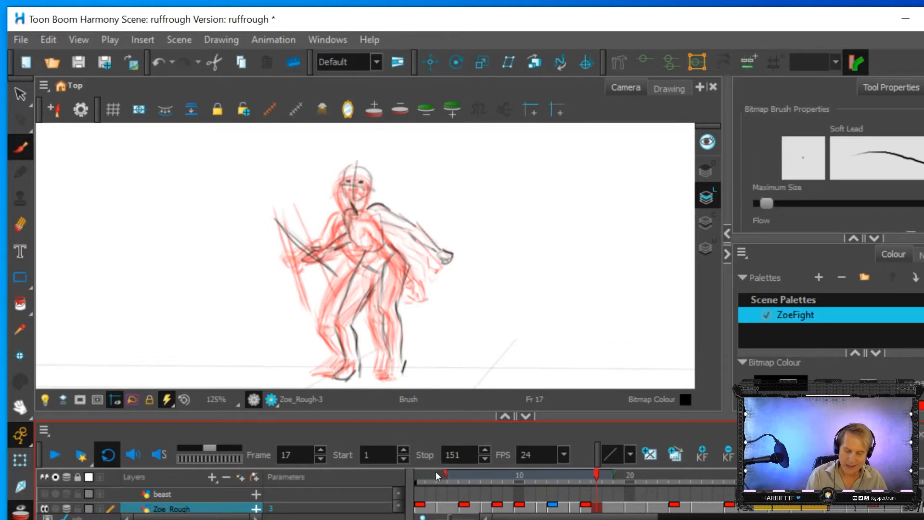
mouse_move(449, 476)
left_mouse_down()
mouse_move(583, 485)
mouse_move(498, 487)
mouse_move(530, 473)
mouse_move(535, 488)
left_mouse_up()
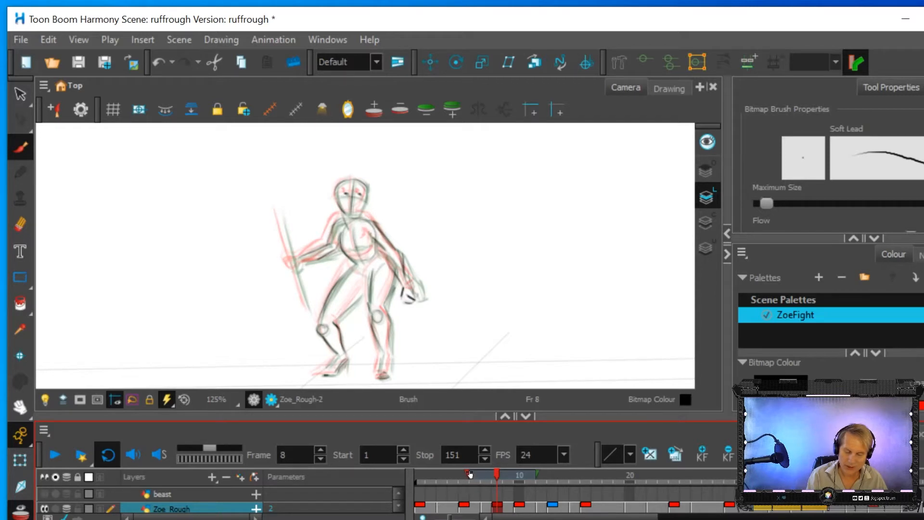
left_click_drag(469, 474, 479, 473)
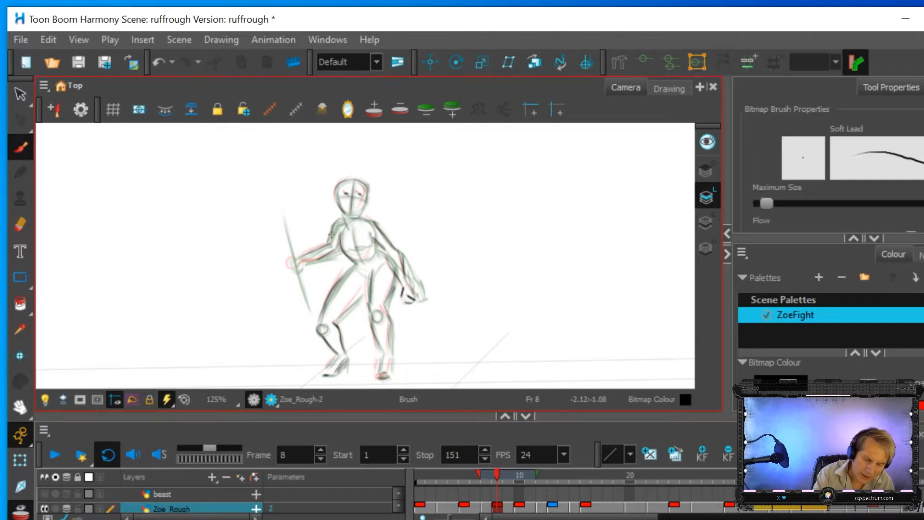
Step: Darken the head outline, shoulders and both arms on the frame 8 drawing over the onion skin
mouse_move(339, 221)
left_mouse_down()
mouse_move(306, 263)
mouse_move(337, 252)
left_mouse_up()
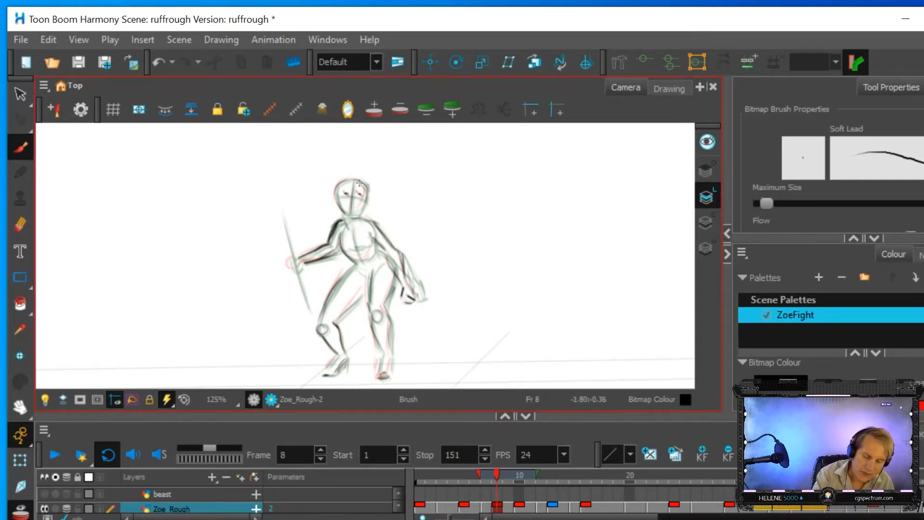
left_click_drag(338, 201, 346, 216)
left_click_drag(366, 186, 362, 204)
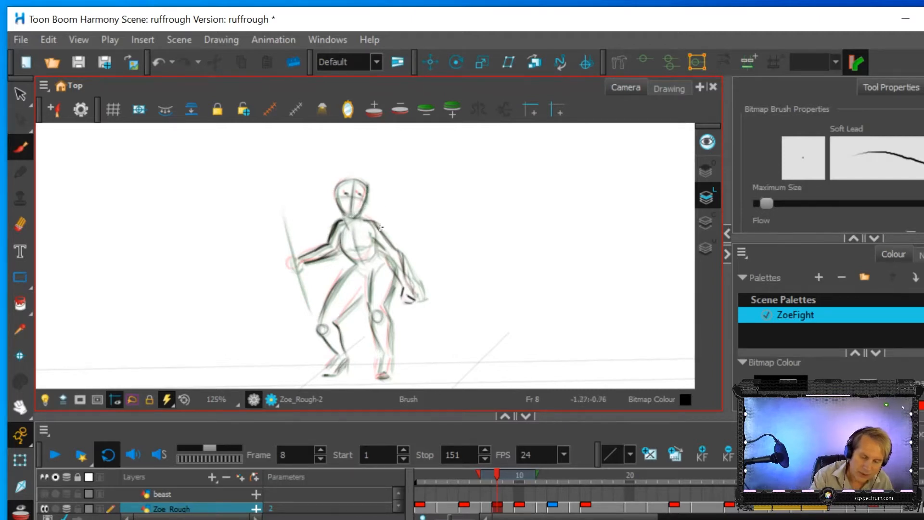
mouse_move(386, 234)
left_mouse_down()
mouse_move(409, 266)
mouse_move(405, 255)
mouse_move(413, 287)
left_mouse_up()
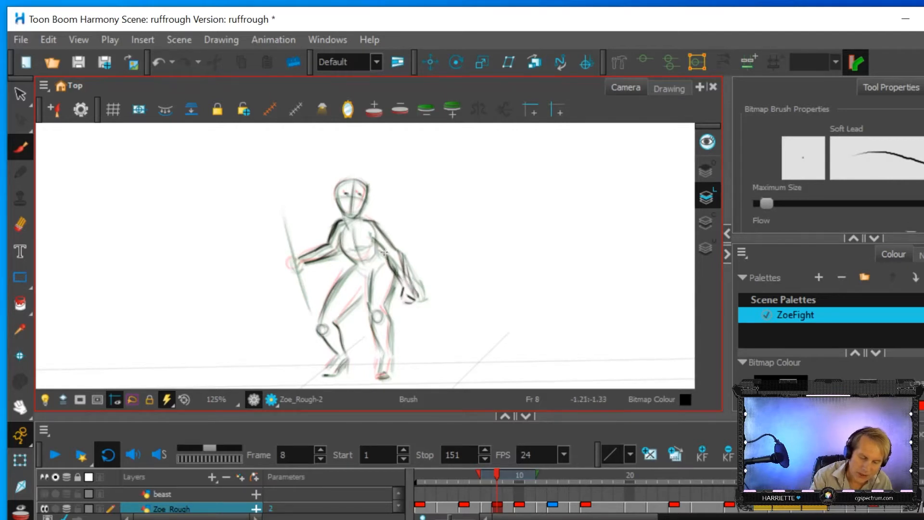
Step: Define the chest, waist, legs and heeled feet on frame 8, and draw the gripping hand with the staff
mouse_move(340, 248)
left_mouse_down()
mouse_move(339, 234)
mouse_move(360, 247)
mouse_move(339, 234)
mouse_move(357, 266)
left_mouse_up()
mouse_move(320, 318)
left_mouse_down()
mouse_move(356, 264)
mouse_move(367, 310)
left_mouse_up()
mouse_move(373, 273)
left_mouse_down()
mouse_move(369, 314)
mouse_move(396, 275)
left_mouse_up()
mouse_move(387, 318)
left_mouse_down()
mouse_move(387, 346)
mouse_move(371, 318)
mouse_move(378, 356)
left_mouse_up()
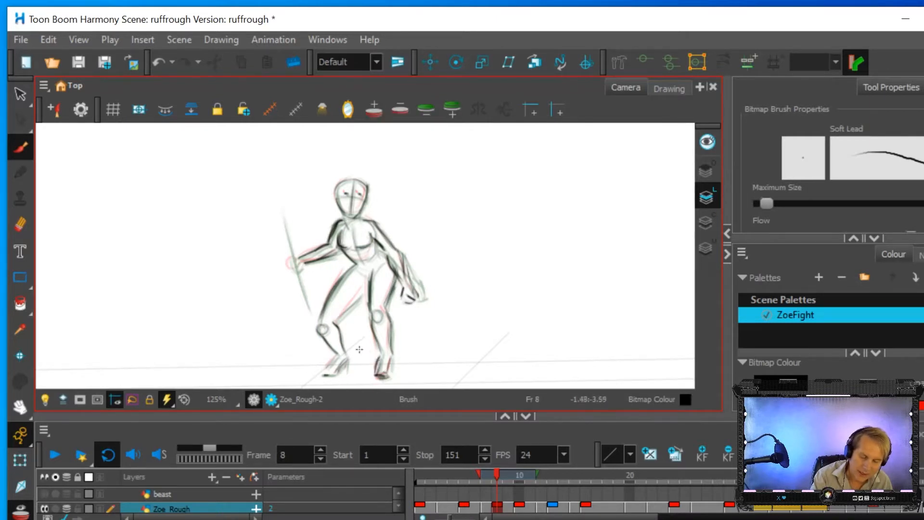
mouse_move(325, 366)
left_mouse_down()
mouse_move(334, 371)
mouse_move(346, 359)
mouse_move(332, 348)
left_mouse_up()
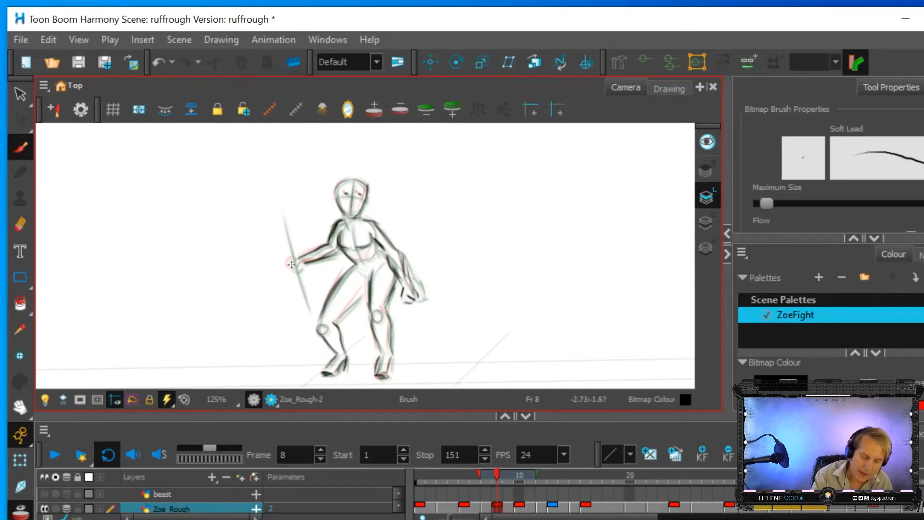
mouse_move(289, 263)
left_mouse_down()
mouse_move(286, 221)
mouse_move(309, 306)
mouse_move(282, 211)
mouse_move(302, 290)
left_mouse_up()
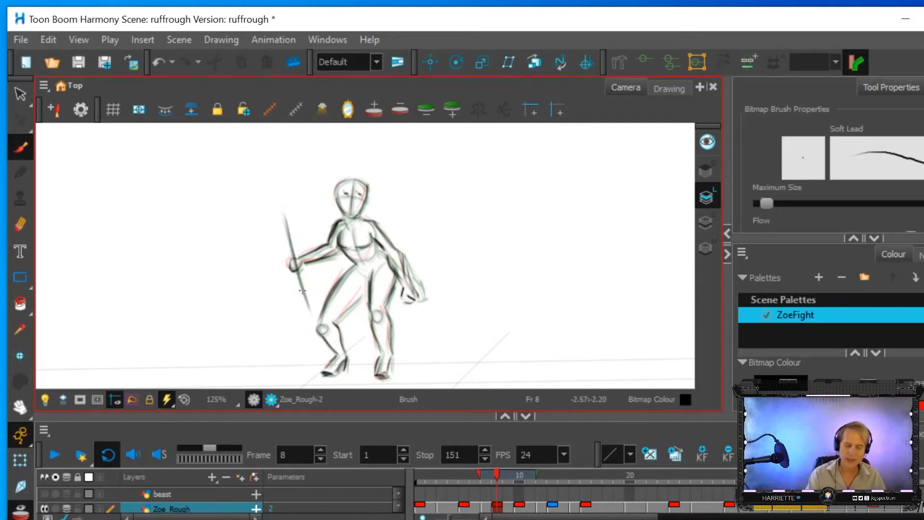
left_click_drag(363, 290, 336, 322)
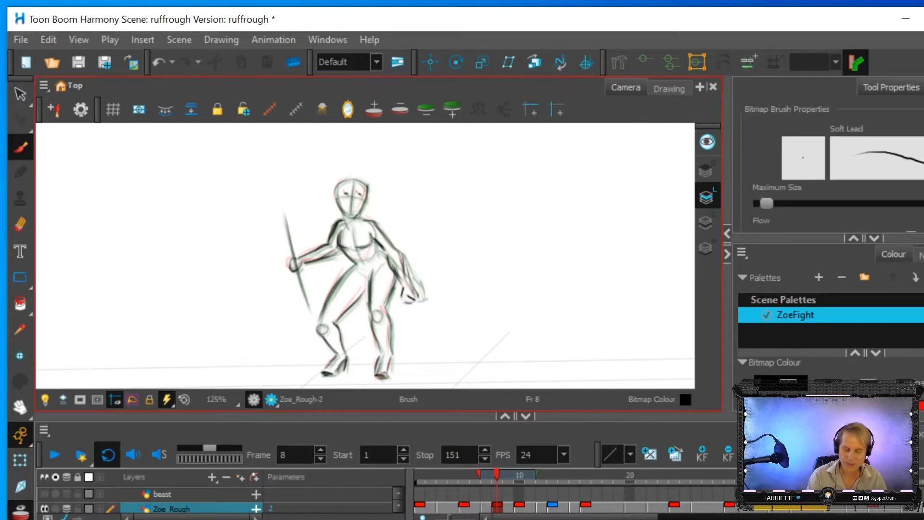
Step: Review the frame 10 drawing without onion skinning and scrub back through the poses to frame 3
mouse_move(498, 471)
left_mouse_down()
mouse_move(475, 470)
mouse_move(531, 476)
mouse_move(520, 482)
left_mouse_up()
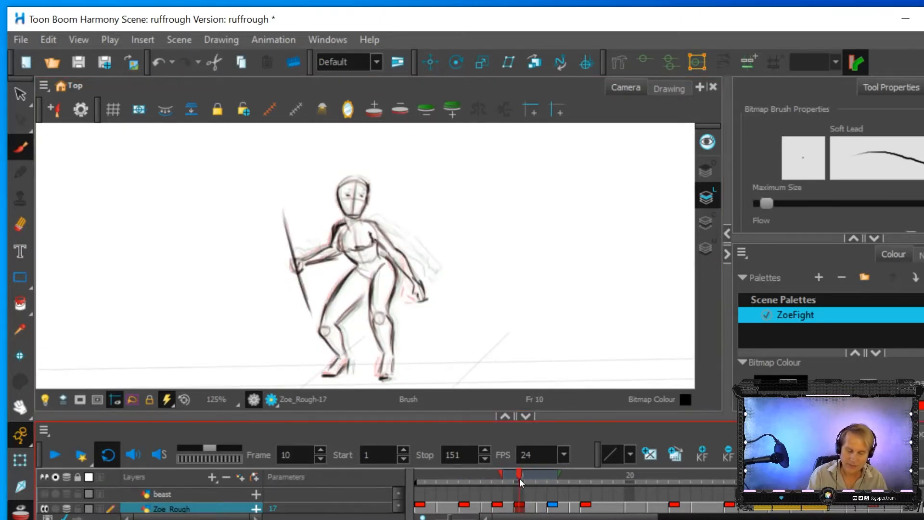
key("alt+o")
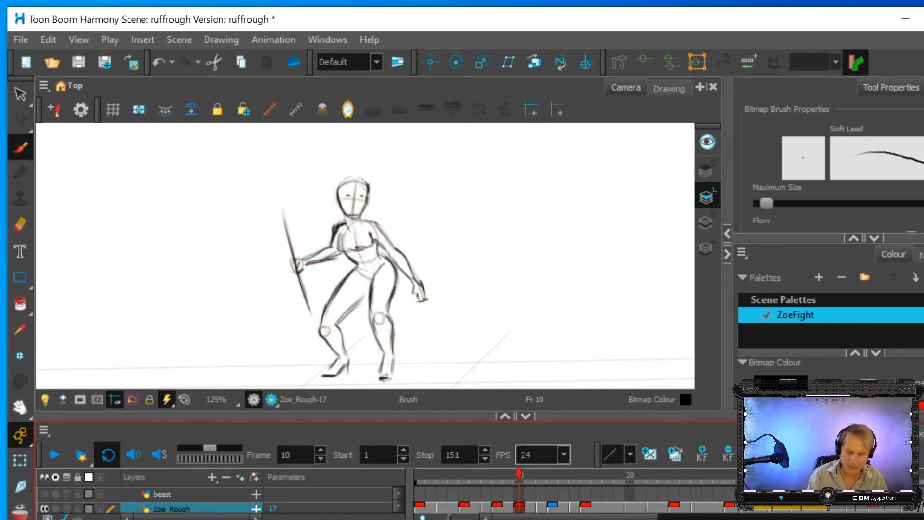
mouse_move(521, 476)
left_mouse_down()
mouse_move(435, 472)
mouse_move(507, 480)
mouse_move(416, 493)
mouse_move(437, 493)
left_mouse_up()
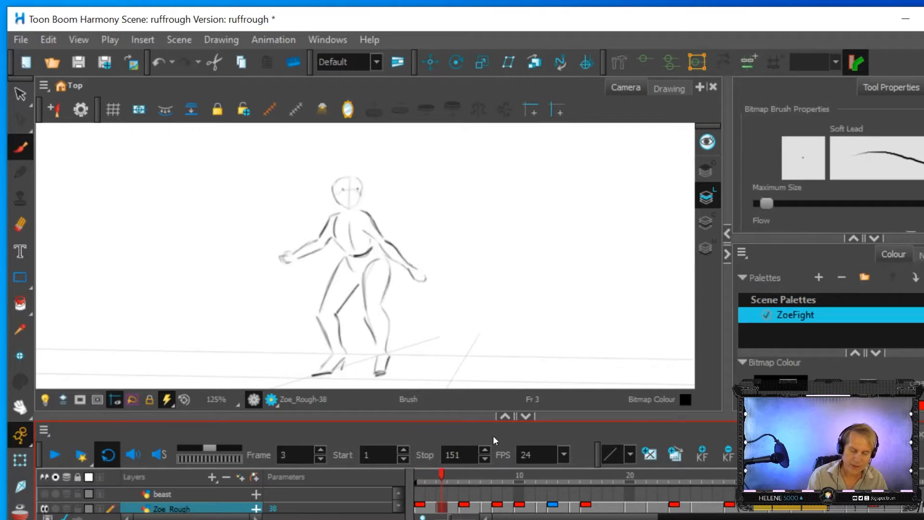
Step: With onion skinning on, darken Zoe's free arm and hand and draw the staff through her grip on the frame 3 drawing
left_click(44, 508)
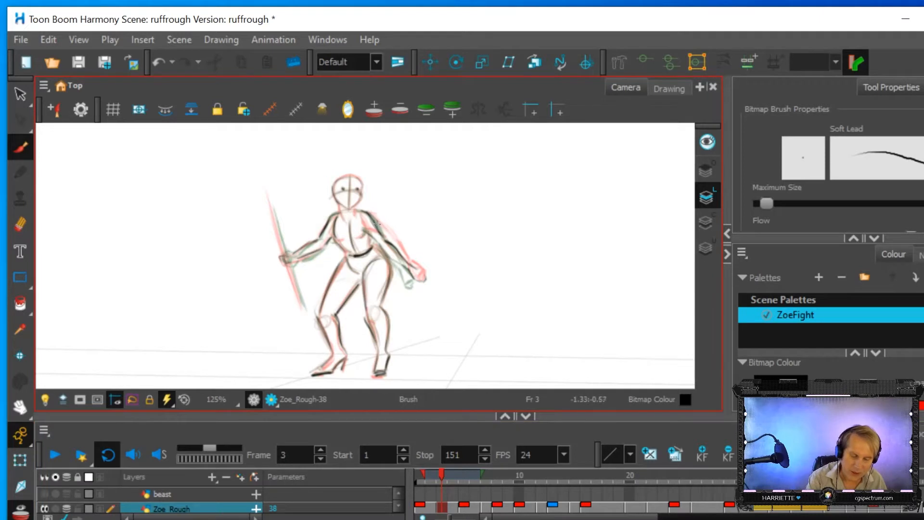
mouse_move(406, 260)
left_mouse_down()
mouse_move(367, 214)
mouse_move(363, 227)
mouse_move(402, 264)
mouse_move(371, 232)
left_mouse_up()
left_click_drag(409, 260, 362, 215)
mouse_move(408, 269)
left_mouse_down()
mouse_move(420, 282)
mouse_move(409, 285)
mouse_move(417, 270)
mouse_move(404, 251)
left_mouse_up()
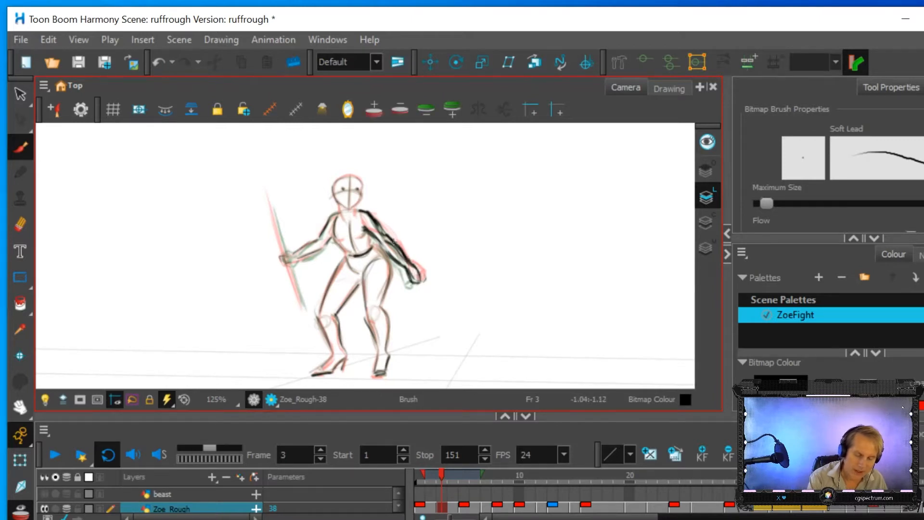
mouse_move(297, 253)
left_mouse_down()
mouse_move(315, 238)
mouse_move(303, 259)
mouse_move(330, 237)
mouse_move(301, 259)
mouse_move(280, 259)
mouse_move(286, 268)
mouse_move(269, 216)
mouse_move(303, 307)
left_mouse_up()
left_click_drag(285, 250, 269, 197)
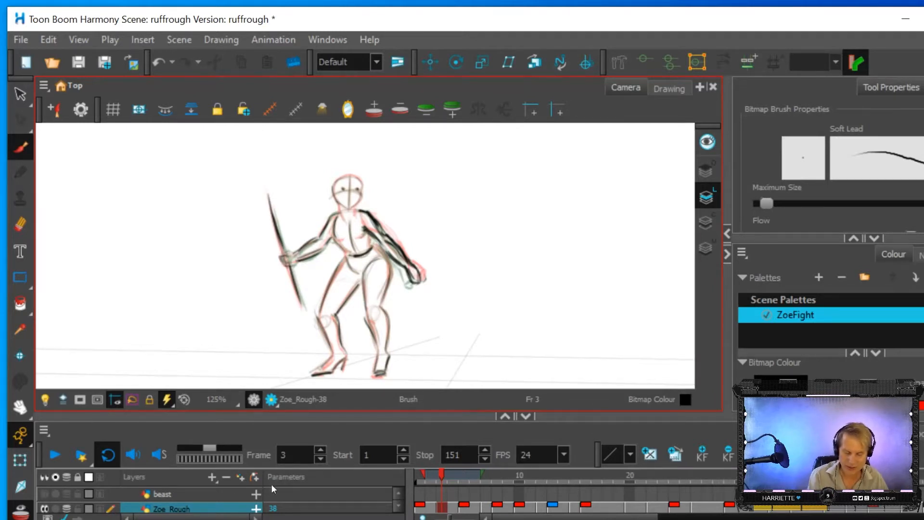
Step: Turn off onion skinning, scrub through the opening poses and play the animation from frame 1
key("alt+o")
mouse_move(443, 472)
left_mouse_down()
mouse_move(419, 472)
mouse_move(492, 475)
mouse_move(441, 476)
mouse_move(422, 489)
mouse_move(533, 491)
mouse_move(433, 508)
left_mouse_up()
mouse_move(496, 505)
left_mouse_down()
mouse_move(612, 495)
mouse_move(418, 498)
left_mouse_up()
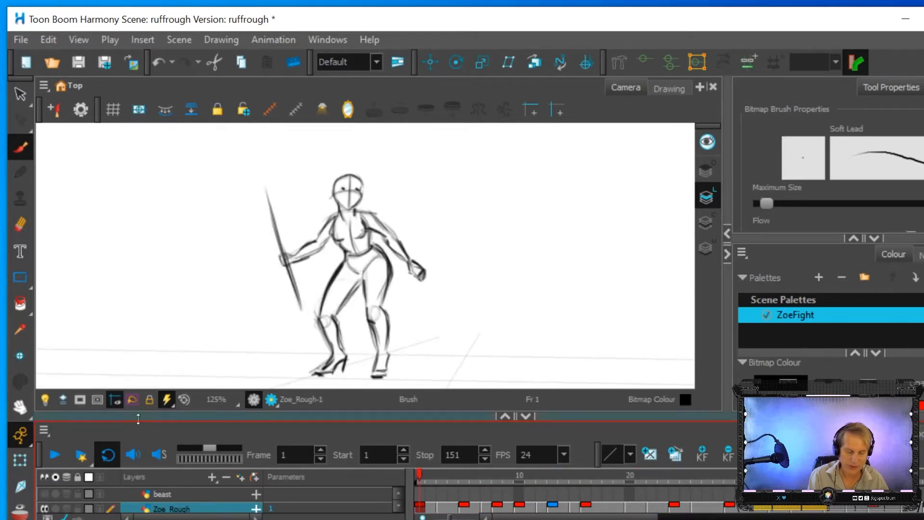
left_click(54, 454)
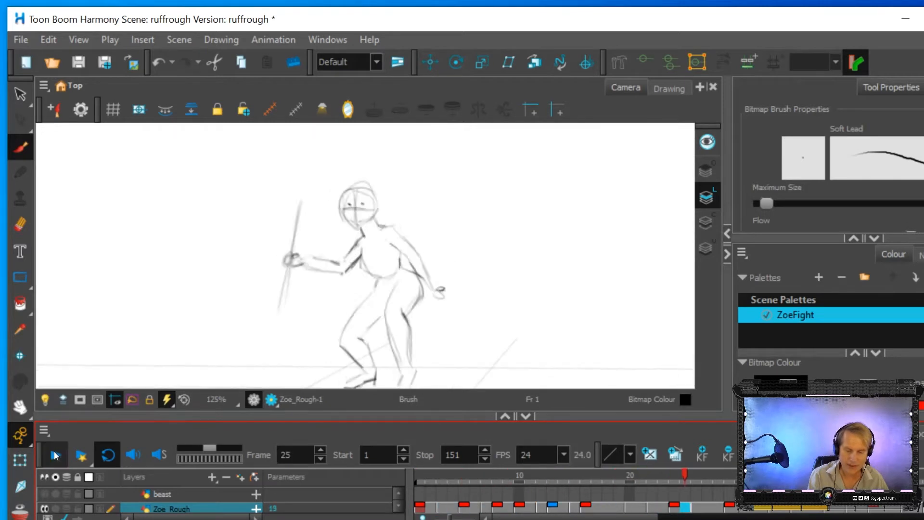
Step: Strengthen the outlines of the hips, thighs, lower legs and heeled feet on the frame 42 drawing
mouse_move(418, 480)
left_mouse_down()
mouse_move(681, 471)
mouse_move(807, 472)
mouse_move(611, 486)
mouse_move(923, 481)
mouse_move(743, 481)
mouse_move(738, 506)
mouse_move(760, 507)
mouse_move(725, 510)
left_mouse_up()
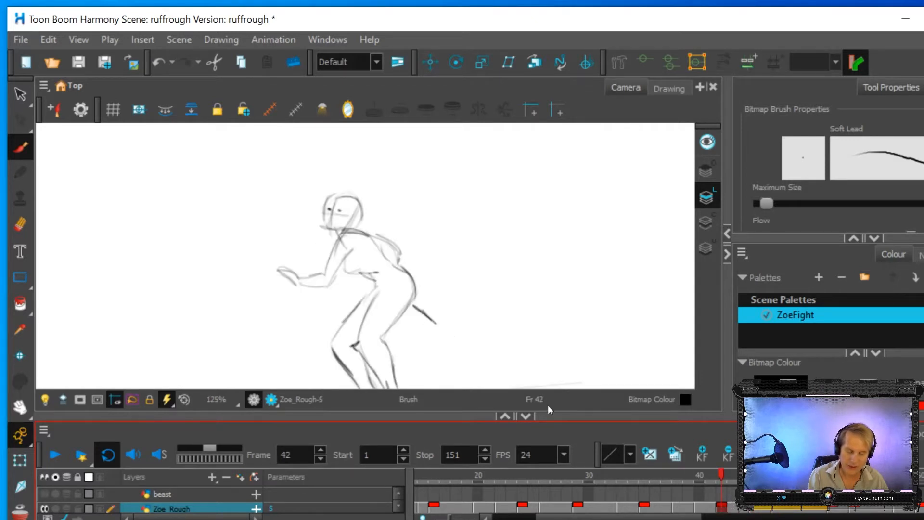
left_click(19, 408)
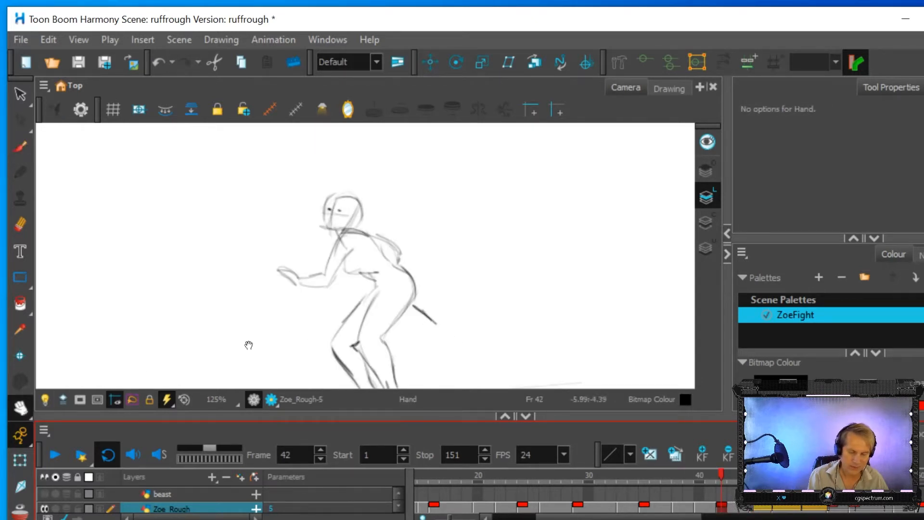
left_click_drag(364, 313, 356, 274)
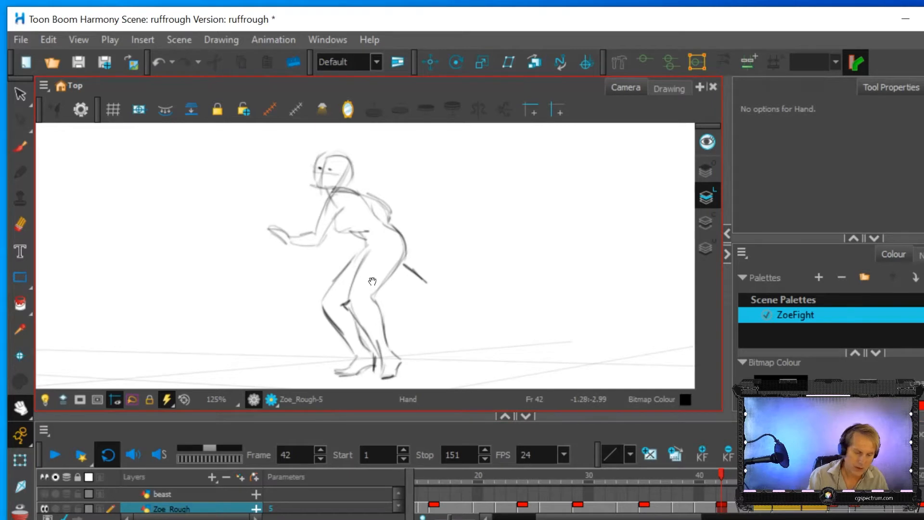
left_click(21, 146)
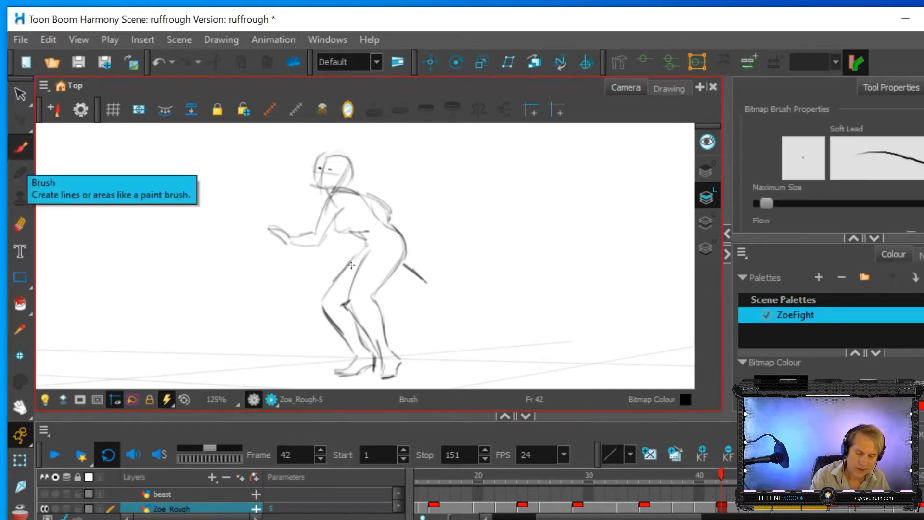
mouse_move(356, 314)
left_mouse_down()
mouse_move(377, 351)
mouse_move(358, 320)
mouse_move(356, 272)
mouse_move(373, 251)
left_mouse_up()
mouse_move(388, 348)
left_mouse_down()
mouse_move(369, 295)
mouse_move(404, 254)
mouse_move(395, 236)
left_mouse_up()
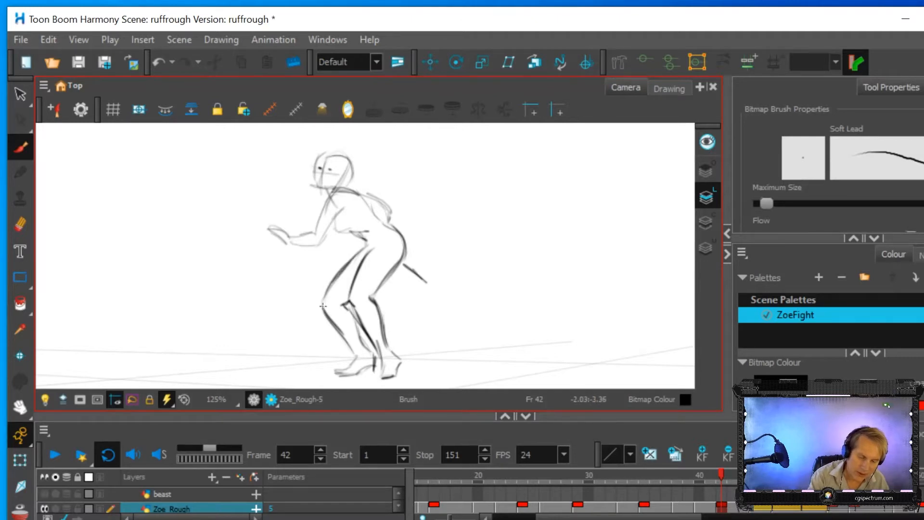
mouse_move(356, 332)
left_mouse_down()
mouse_move(346, 309)
mouse_move(374, 356)
mouse_move(371, 372)
mouse_move(366, 360)
mouse_move(359, 374)
mouse_move(374, 357)
mouse_move(337, 376)
mouse_move(353, 353)
mouse_move(323, 299)
left_mouse_up()
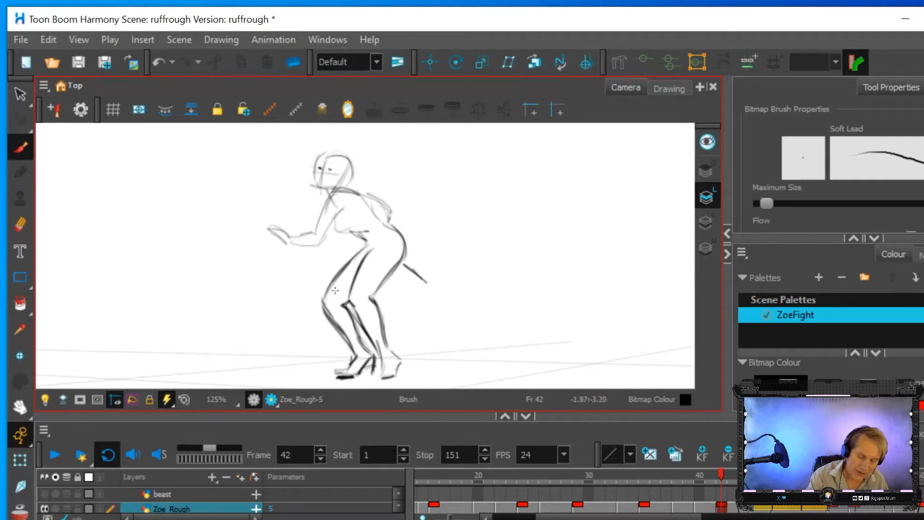
mouse_move(364, 327)
left_mouse_down()
mouse_move(382, 370)
mouse_move(398, 367)
mouse_move(395, 378)
mouse_move(398, 350)
mouse_move(388, 348)
mouse_move(401, 354)
mouse_move(396, 376)
left_mouse_up()
Step: Darken the outstretched arm and hand, back, chest and head outline on the frame 42 drawing
mouse_move(326, 233)
left_mouse_down()
mouse_move(356, 207)
mouse_move(321, 214)
mouse_move(340, 186)
mouse_move(362, 196)
mouse_move(379, 223)
left_mouse_up()
mouse_move(361, 191)
left_mouse_down()
mouse_move(379, 223)
mouse_move(403, 238)
mouse_move(408, 257)
left_mouse_up()
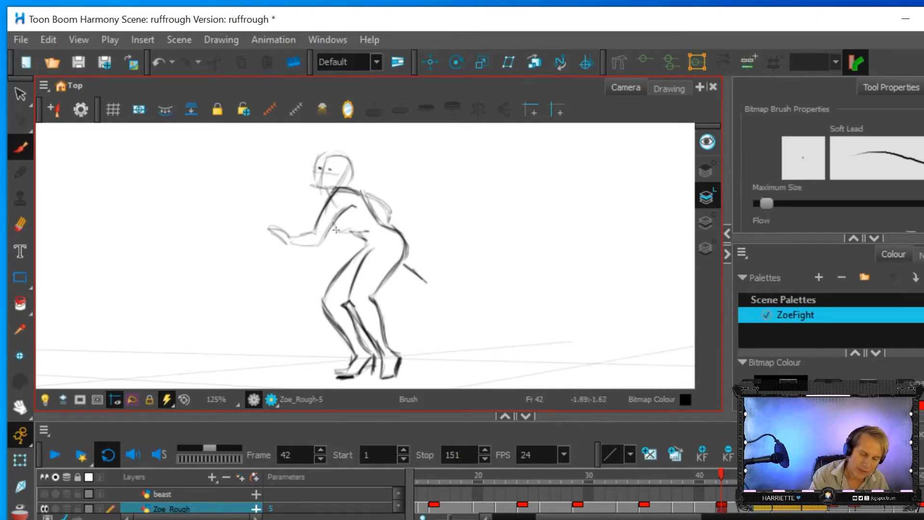
mouse_move(333, 224)
left_mouse_down()
mouse_move(369, 236)
mouse_move(368, 253)
mouse_move(385, 226)
mouse_move(373, 255)
left_mouse_up()
mouse_move(293, 237)
left_mouse_down()
mouse_move(316, 227)
mouse_move(298, 242)
mouse_move(316, 245)
mouse_move(305, 243)
mouse_move(326, 232)
mouse_move(323, 239)
mouse_move(329, 214)
mouse_move(289, 216)
mouse_move(281, 235)
left_mouse_up()
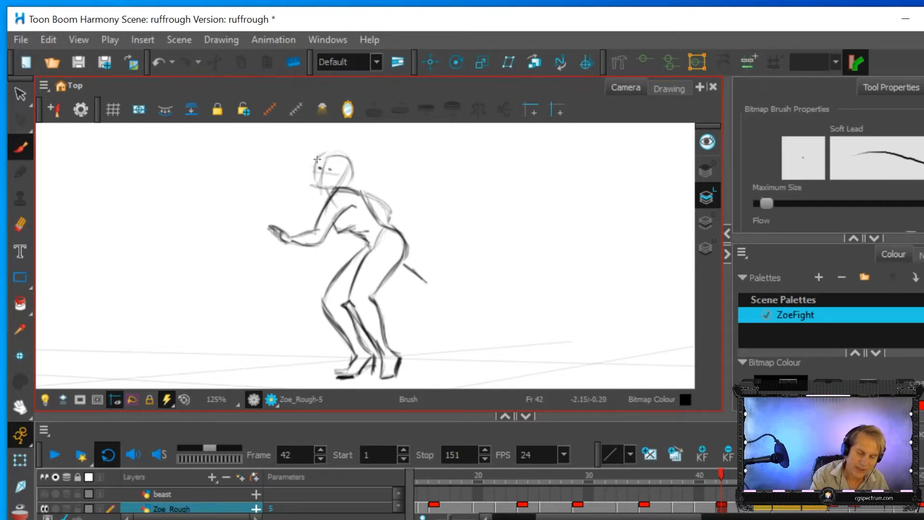
mouse_move(314, 168)
left_mouse_down()
mouse_move(317, 192)
mouse_move(339, 184)
mouse_move(314, 191)
mouse_move(333, 191)
left_mouse_up()
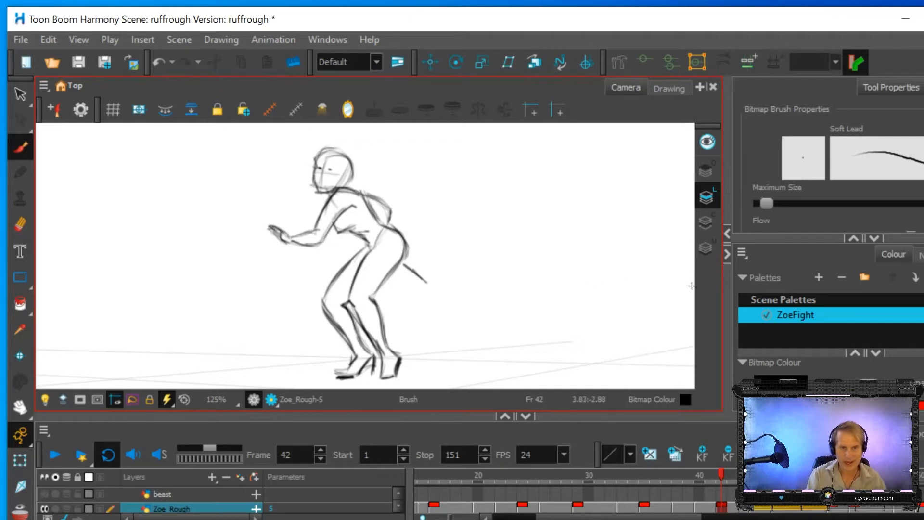
Step: Compare the poses at frames 42 and 47, and erase and redraw the lower edge of the outstretched forearm on frame 42
left_click(780, 511)
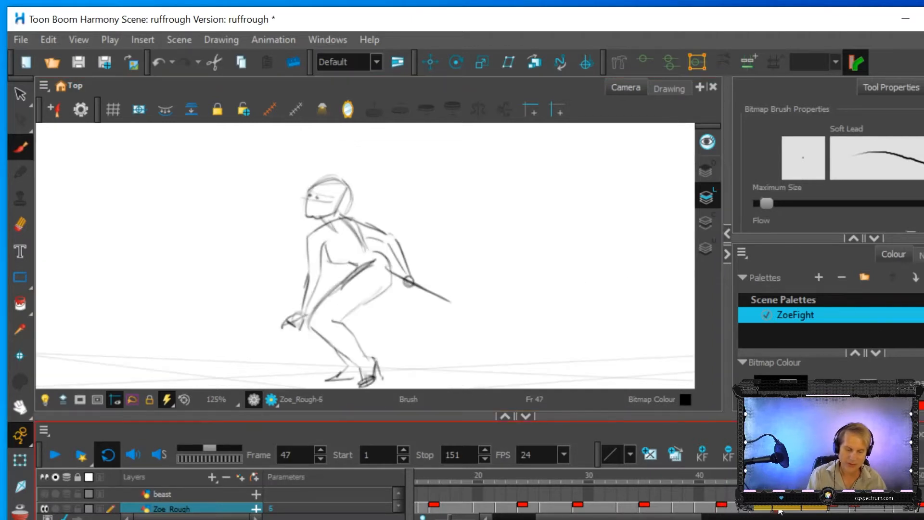
left_click(722, 506)
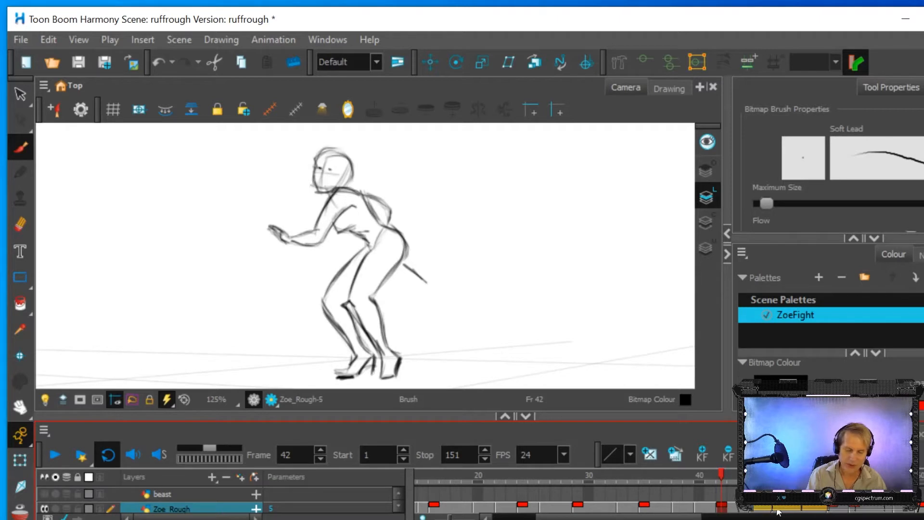
left_click(778, 511)
left_click(726, 508)
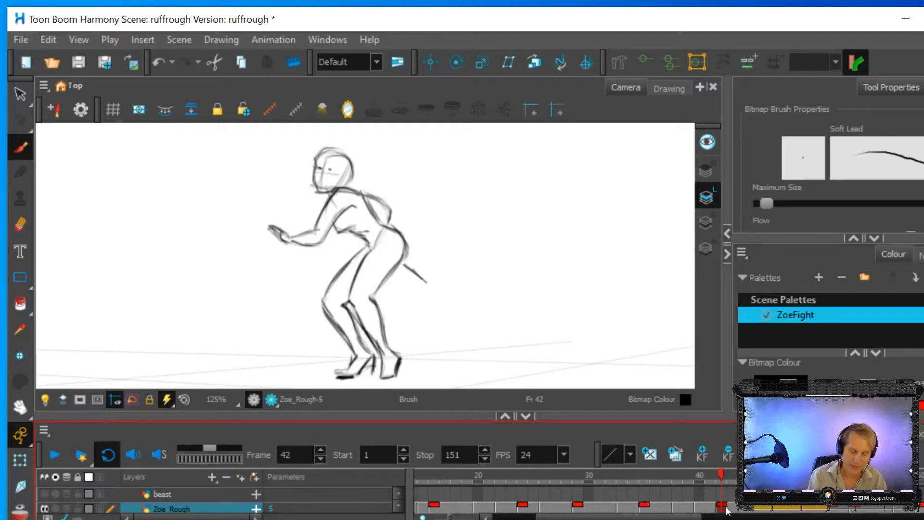
left_click(20, 225)
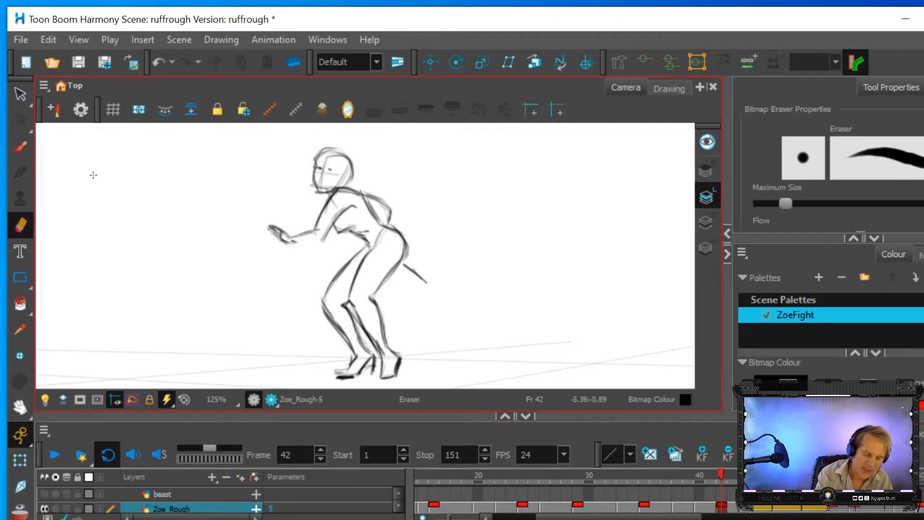
key("alt+b")
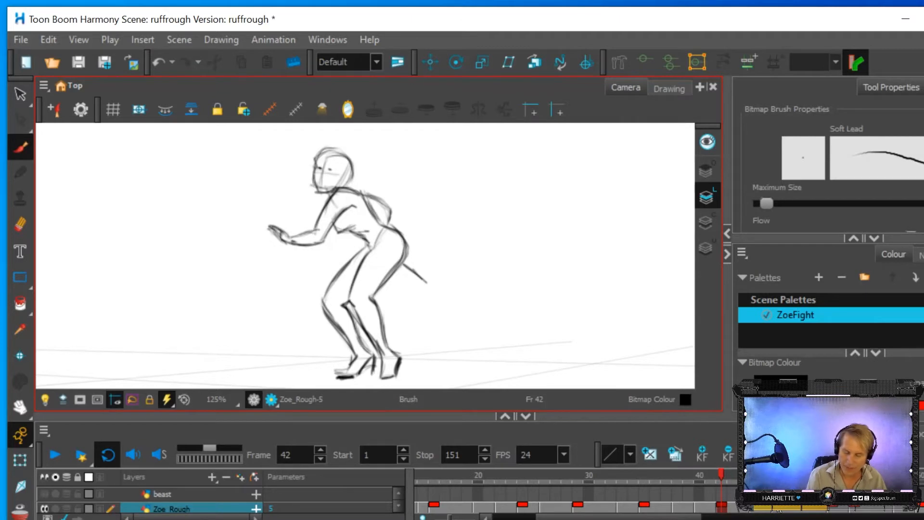
Step: Recheck the change between frames 42 and 47, and darken the front shoulder, arm and chest on the frame 47 drawing
left_click(778, 511)
left_click(722, 509)
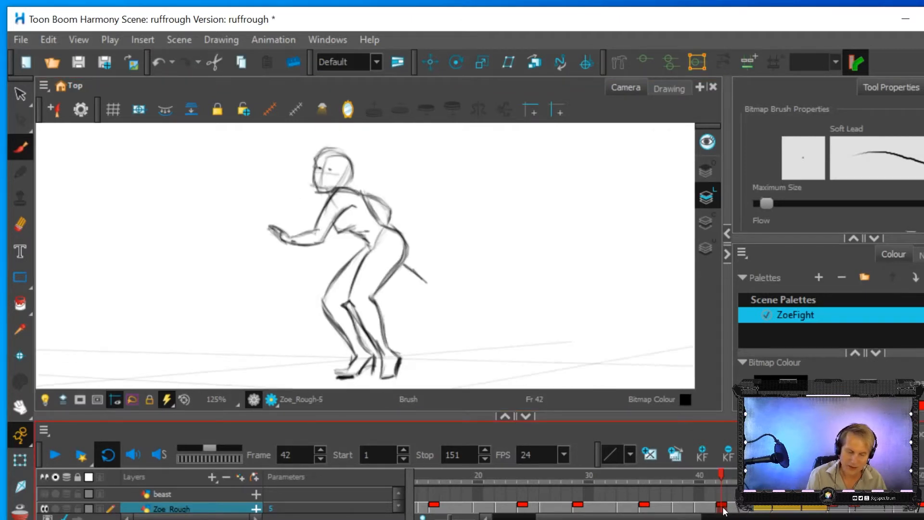
left_click(782, 511)
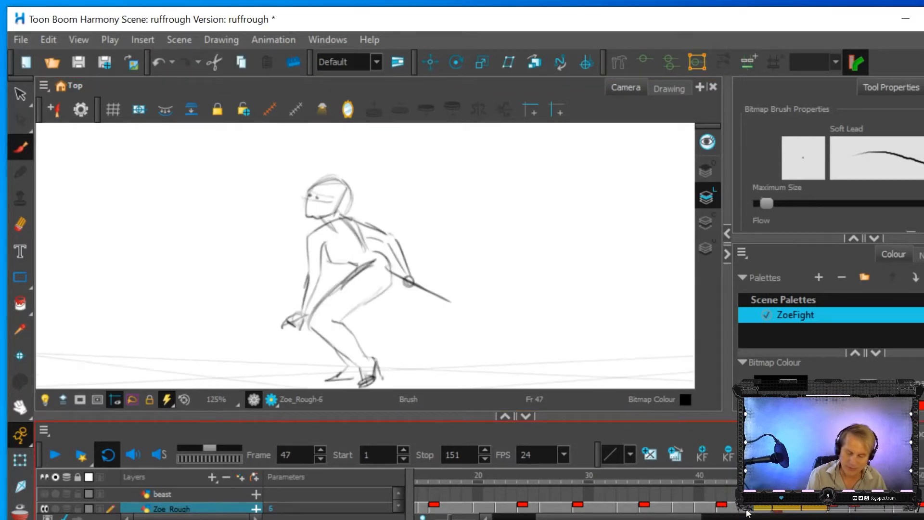
left_click(721, 509)
left_click(780, 511)
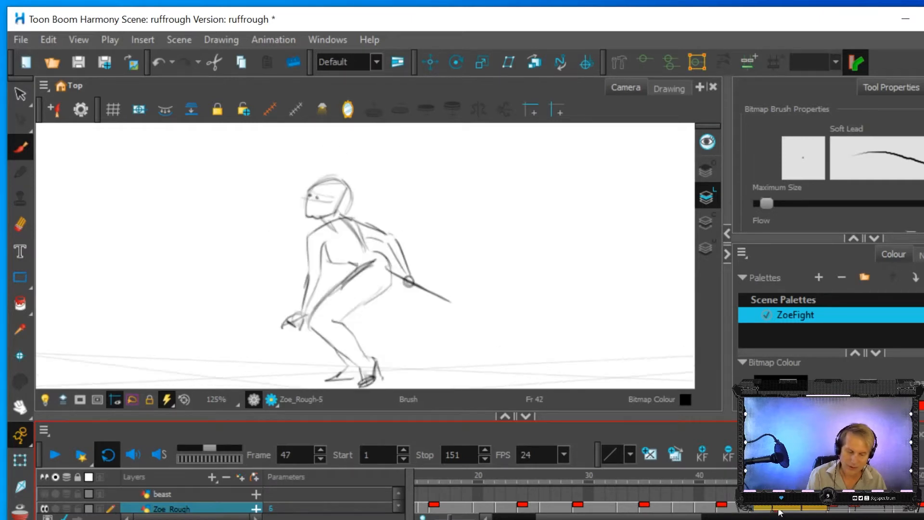
mouse_move(308, 273)
left_mouse_down()
mouse_move(308, 230)
mouse_move(307, 245)
mouse_move(335, 220)
left_mouse_up()
mouse_move(302, 303)
left_mouse_down()
mouse_move(307, 274)
mouse_move(311, 303)
mouse_move(328, 253)
mouse_move(339, 255)
mouse_move(326, 254)
mouse_move(363, 264)
left_mouse_up()
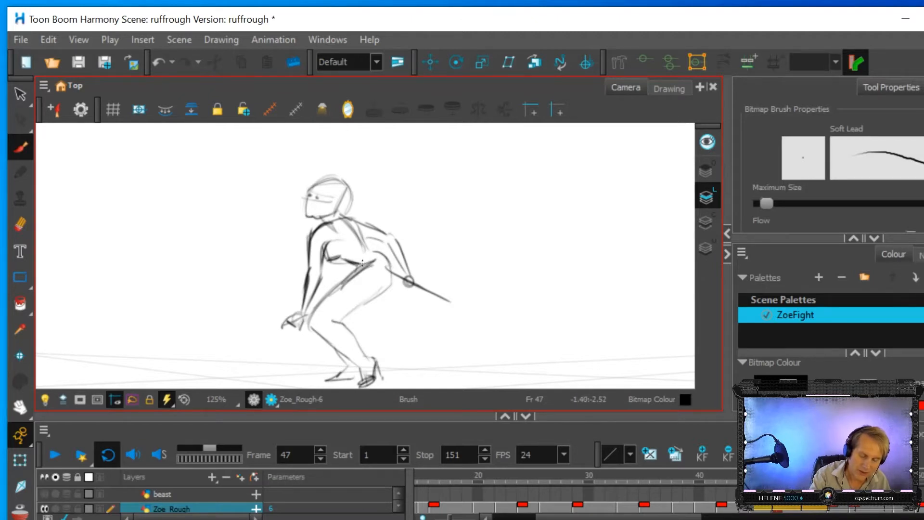
Step: Strengthen the waist, bent thighs, knees, lower legs and heeled feet on the crouching frame 47 drawing
mouse_move(355, 227)
left_mouse_down()
mouse_move(366, 249)
mouse_move(389, 260)
mouse_move(395, 285)
mouse_move(316, 313)
left_mouse_up()
mouse_move(373, 262)
left_mouse_down()
mouse_move(319, 306)
mouse_move(316, 326)
mouse_move(362, 378)
mouse_move(342, 347)
left_mouse_up()
mouse_move(313, 311)
left_mouse_down()
mouse_move(336, 275)
mouse_move(315, 311)
mouse_move(347, 281)
left_mouse_up()
mouse_move(363, 357)
left_mouse_down()
mouse_move(335, 313)
mouse_move(344, 322)
mouse_move(345, 310)
mouse_move(389, 283)
mouse_move(350, 310)
mouse_move(386, 289)
left_mouse_up()
left_click_drag(377, 375, 374, 358)
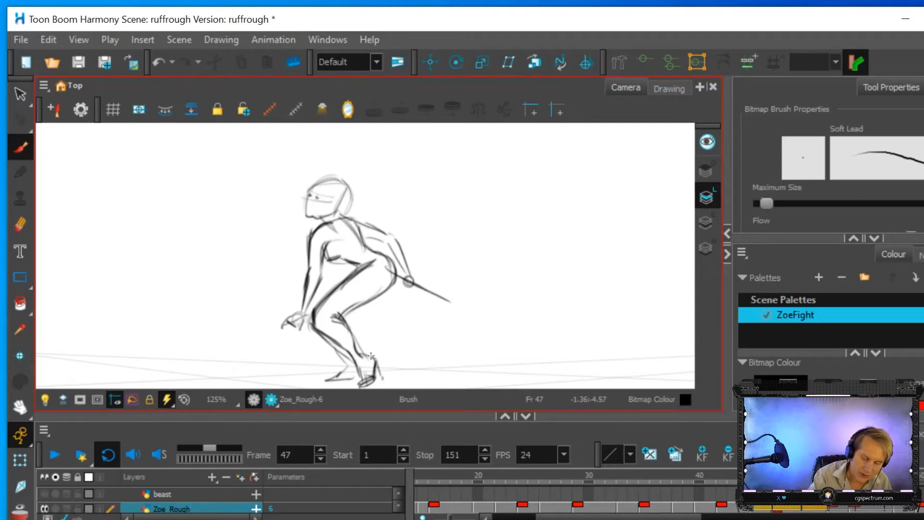
mouse_move(339, 351)
left_mouse_down()
mouse_move(350, 370)
mouse_move(337, 377)
mouse_move(348, 378)
mouse_move(359, 347)
left_mouse_up()
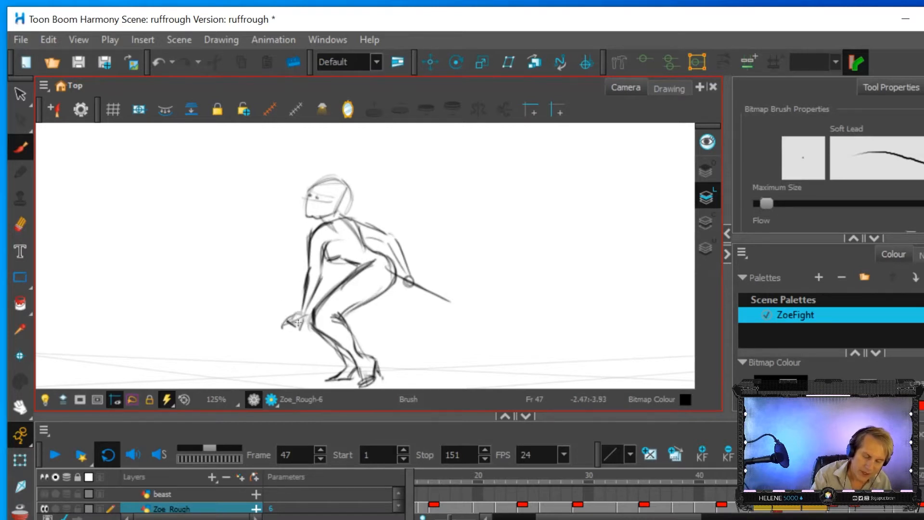
Step: Define the lowered front hand, the upper back, and the rear arm with its hand gripping the staff on frame 47
mouse_move(290, 318)
left_mouse_down()
mouse_move(282, 328)
mouse_move(295, 325)
mouse_move(282, 332)
mouse_move(304, 317)
mouse_move(293, 318)
mouse_move(305, 303)
mouse_move(303, 266)
left_mouse_up()
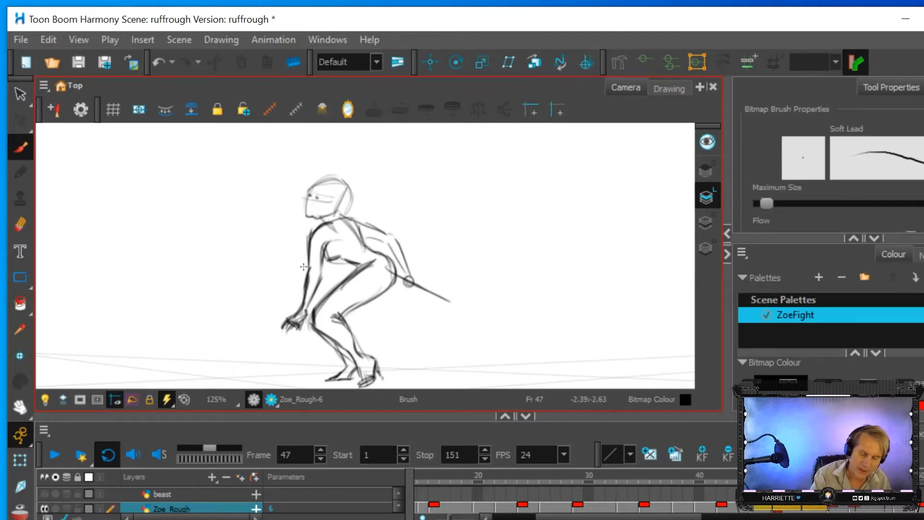
left_click_drag(345, 220, 366, 249)
mouse_move(348, 217)
left_mouse_down()
mouse_move(392, 238)
mouse_move(408, 274)
mouse_move(397, 242)
left_mouse_up()
mouse_move(404, 254)
left_mouse_down()
mouse_move(362, 239)
mouse_move(388, 239)
left_mouse_up()
mouse_move(405, 270)
left_mouse_down()
mouse_move(384, 241)
mouse_move(403, 282)
left_mouse_up()
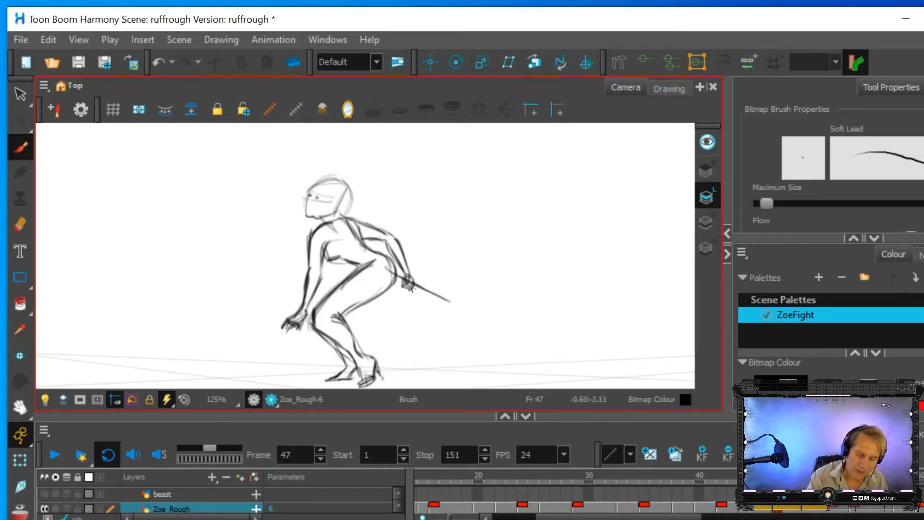
Step: Darken the face profile and skull outline on frame 47, and erase the stray lines around the head
mouse_move(307, 190)
left_mouse_down()
mouse_move(308, 219)
mouse_move(326, 214)
left_mouse_up()
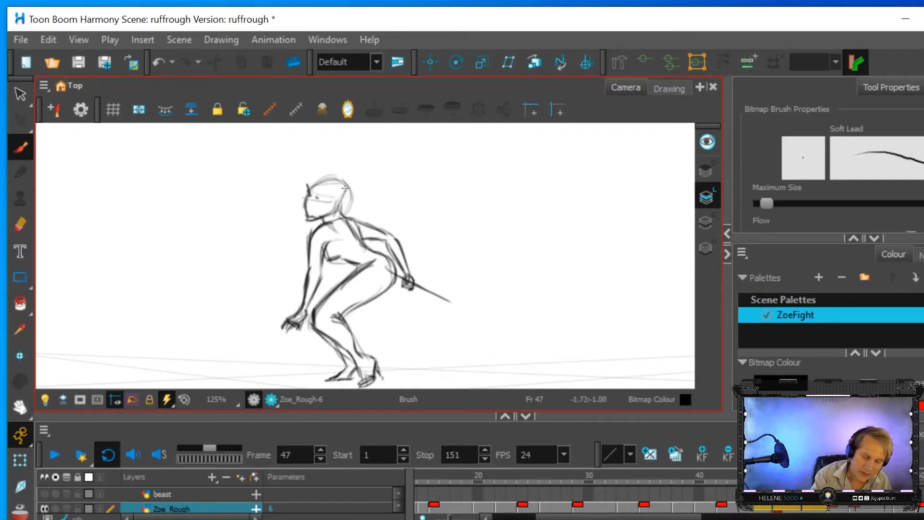
mouse_move(344, 184)
left_mouse_down()
mouse_move(309, 186)
mouse_move(325, 169)
left_mouse_up()
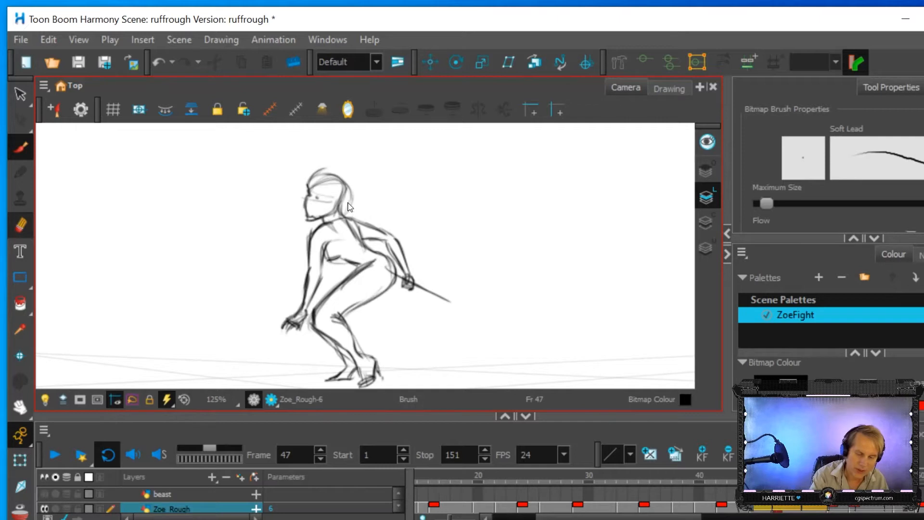
key("alt+e")
left_click_drag(319, 162, 322, 152)
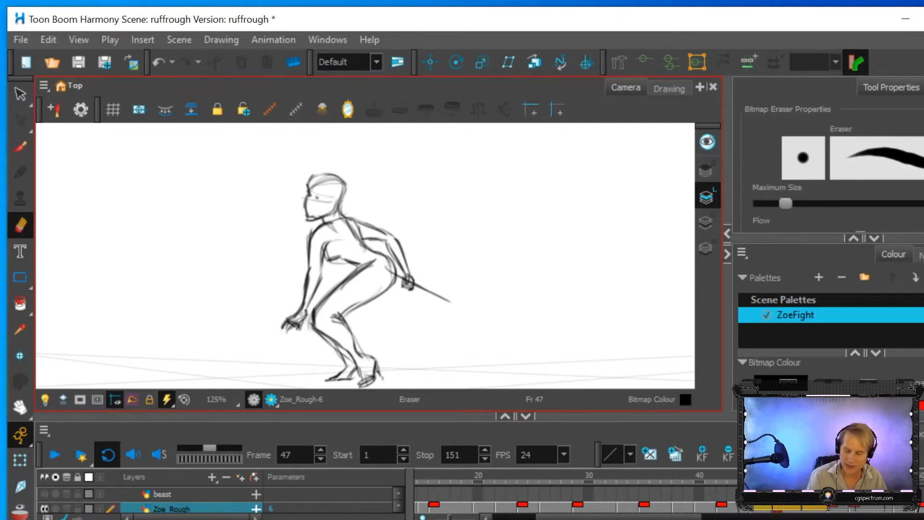
left_click(721, 510)
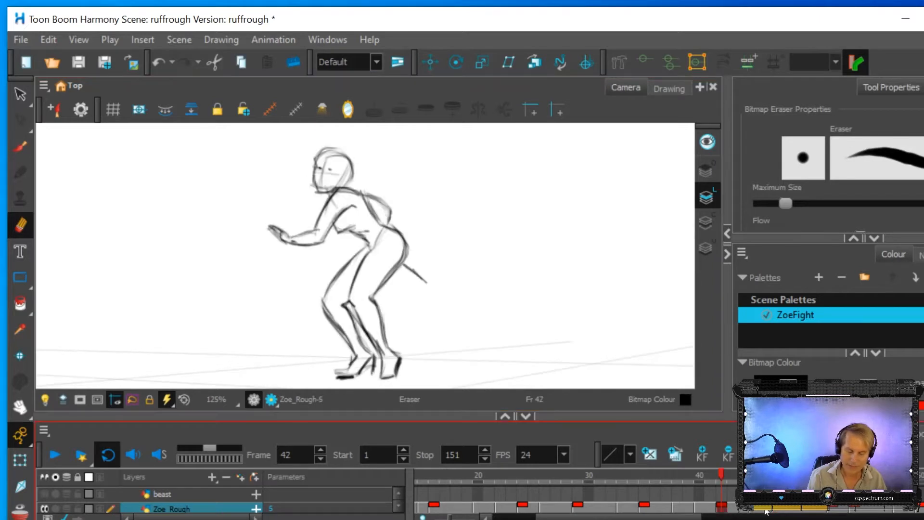
left_click(780, 512)
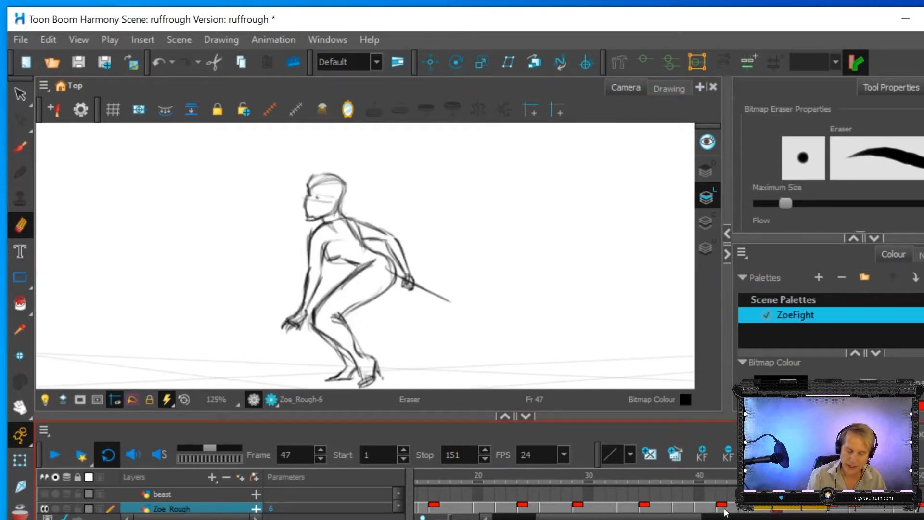
Step: Compare the poses at frames 42 and 47 by switching back and forth between the two drawings
left_click(723, 511)
left_click(778, 512)
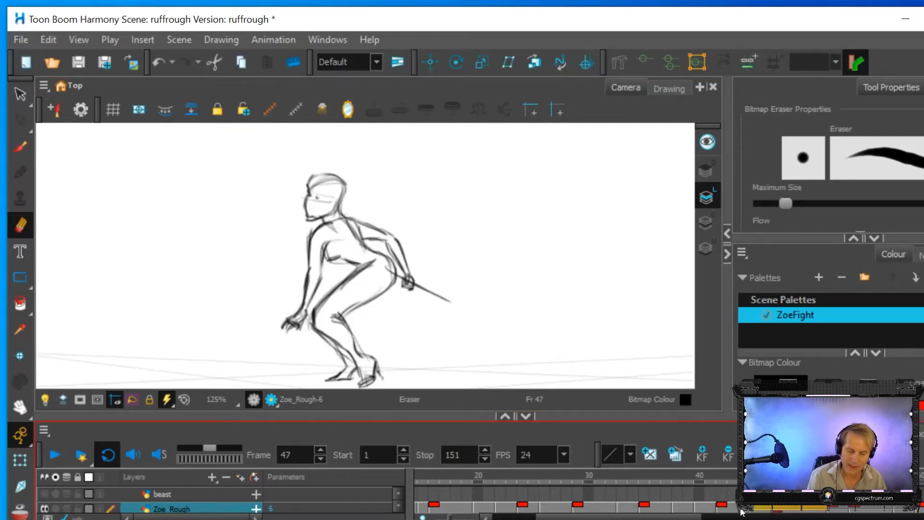
left_click(725, 510)
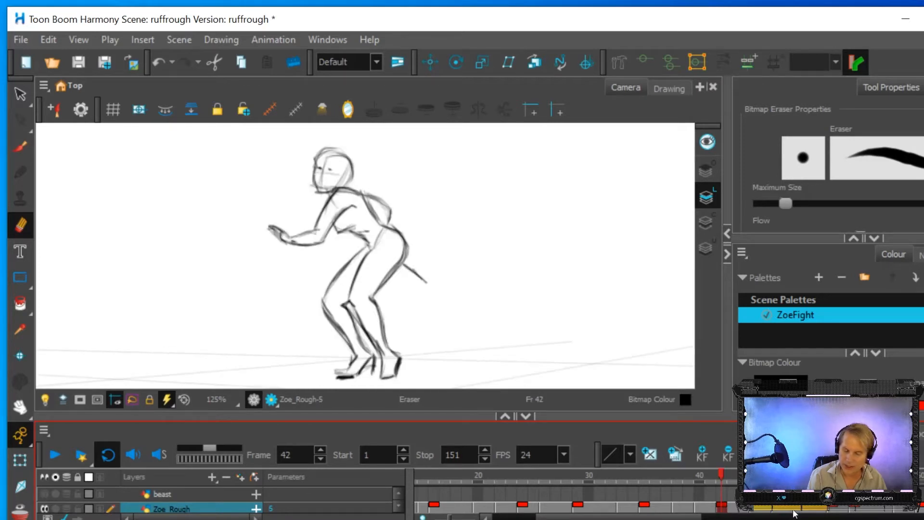
left_click(778, 512)
left_click(722, 510)
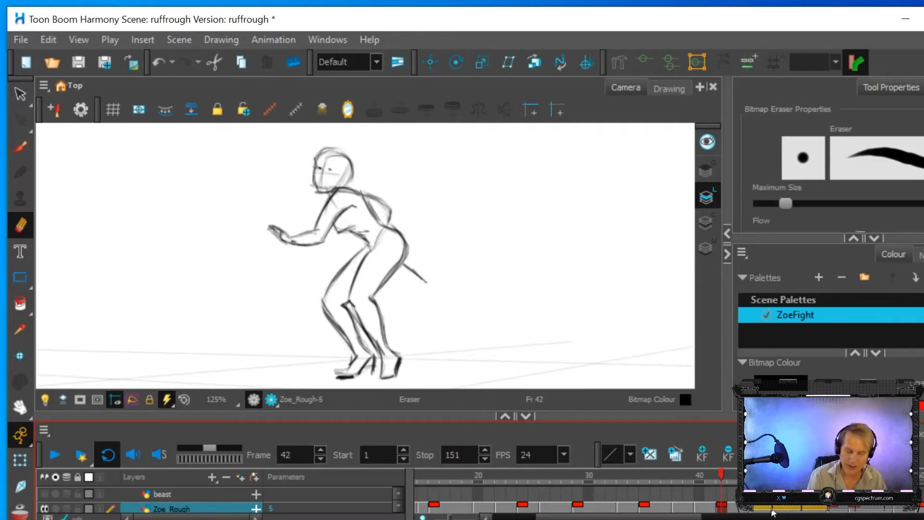
left_click(781, 511)
Step: Darken the hip, bent thighs, knees, lower legs and heeled foot on the crouching frame 52 drawing
left_click(833, 512)
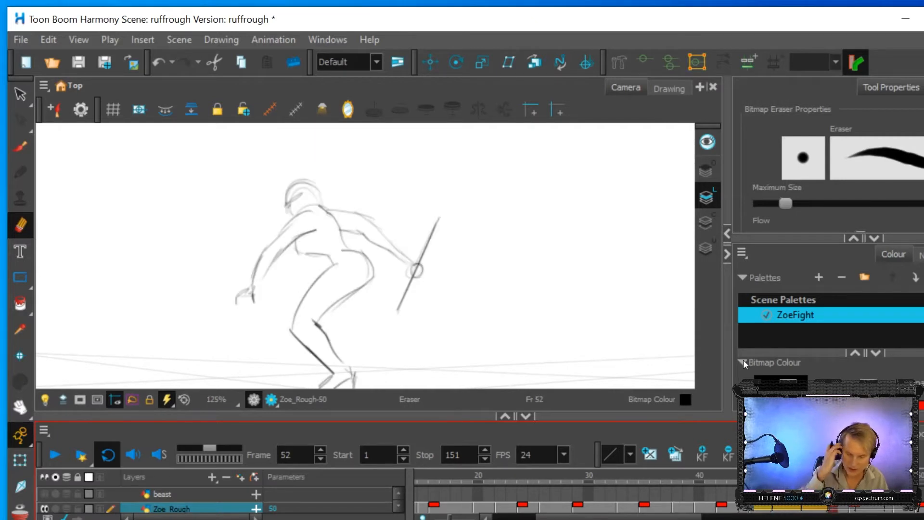
left_click(19, 408)
left_click_drag(398, 294, 400, 273)
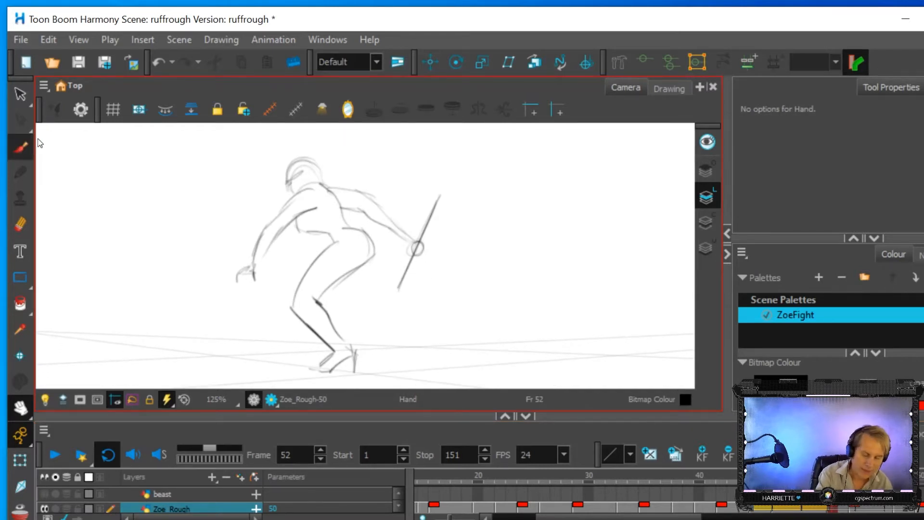
key("alt+b")
mouse_move(293, 305)
left_mouse_down()
mouse_move(324, 250)
mouse_move(315, 302)
mouse_move(367, 260)
left_mouse_up()
left_click_drag(353, 228, 370, 246)
mouse_move(294, 307)
left_mouse_down()
mouse_move(334, 350)
mouse_move(326, 317)
mouse_move(341, 345)
mouse_move(329, 374)
mouse_move(312, 376)
left_mouse_up()
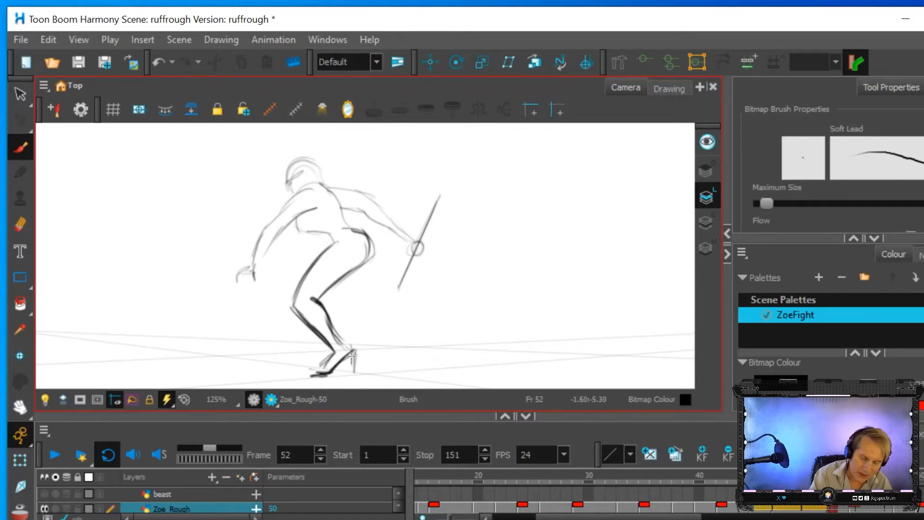
Step: Strengthen the front arm, chest, waist and both edges of the rear arm on the frame 52 drawing
mouse_move(255, 258)
left_mouse_down()
mouse_move(272, 209)
mouse_move(262, 234)
mouse_move(307, 189)
left_mouse_up()
left_click_drag(259, 258, 288, 225)
mouse_move(265, 245)
left_mouse_down()
mouse_move(286, 218)
mouse_move(311, 208)
left_mouse_up()
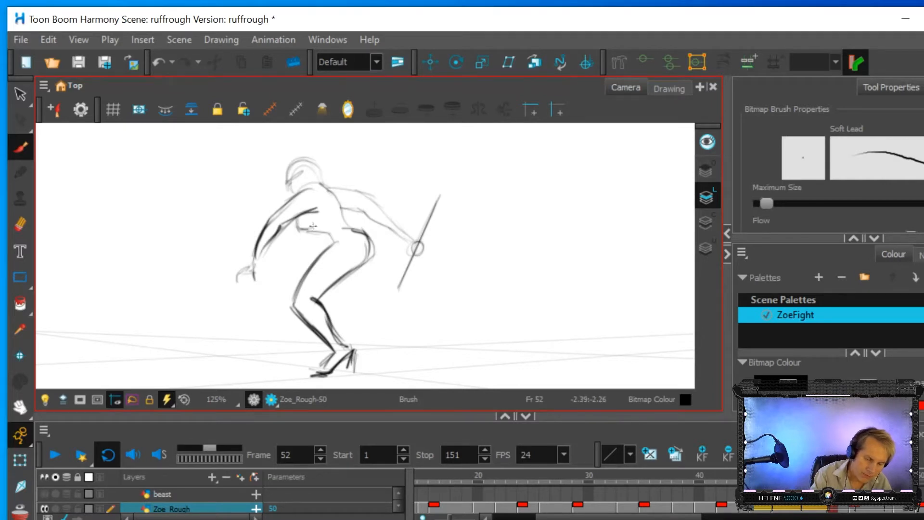
mouse_move(329, 182)
left_mouse_down()
mouse_move(339, 198)
mouse_move(360, 193)
mouse_move(407, 240)
mouse_move(363, 205)
mouse_move(399, 231)
left_mouse_up()
mouse_move(357, 200)
left_mouse_down()
mouse_move(339, 202)
mouse_move(405, 227)
left_mouse_up()
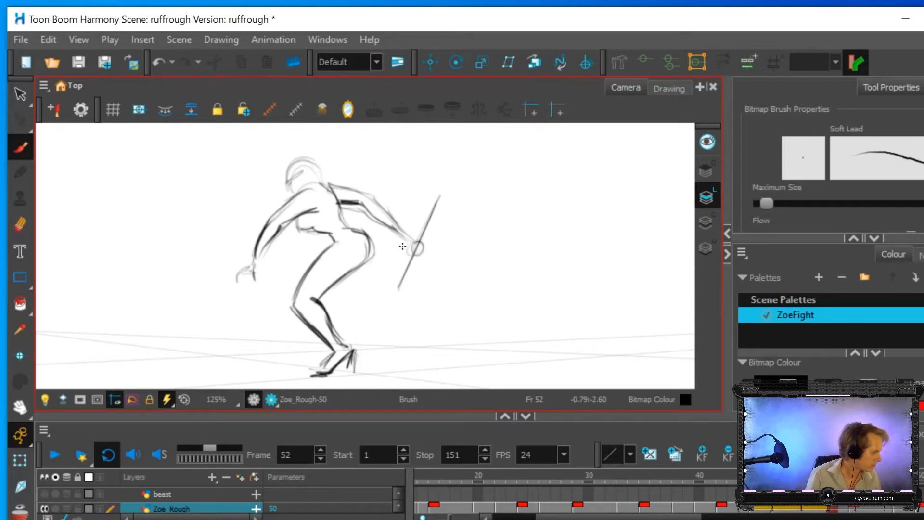
key("ctrl+alt")
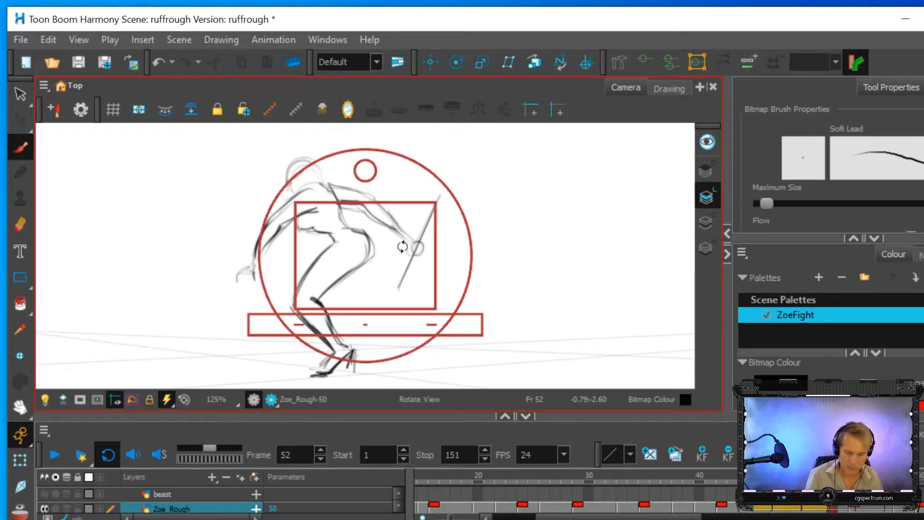
mouse_move(526, 299)
left_mouse_down()
mouse_move(541, 220)
mouse_move(516, 268)
mouse_move(539, 197)
mouse_move(521, 281)
mouse_move(536, 206)
mouse_move(528, 260)
mouse_move(540, 266)
left_mouse_up()
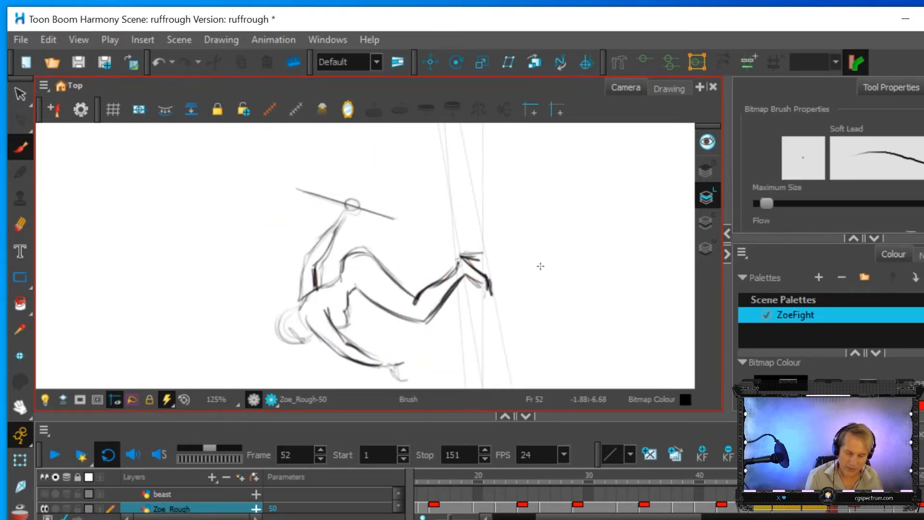
mouse_move(299, 277)
left_mouse_down()
mouse_move(307, 253)
mouse_move(316, 244)
mouse_move(304, 262)
mouse_move(341, 216)
mouse_move(314, 266)
left_mouse_up()
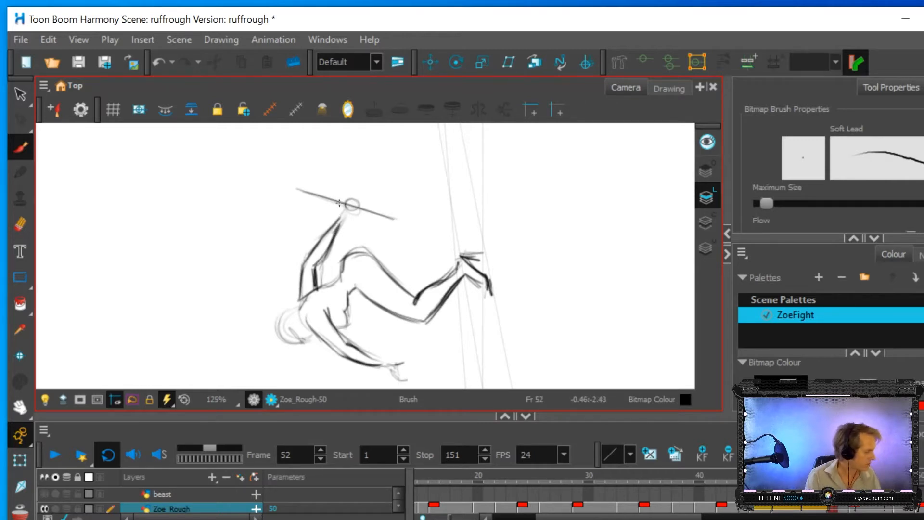
Step: Define the rear hand gripping the staff and its wrist on the frame 52 drawing
key("ctrl+alt")
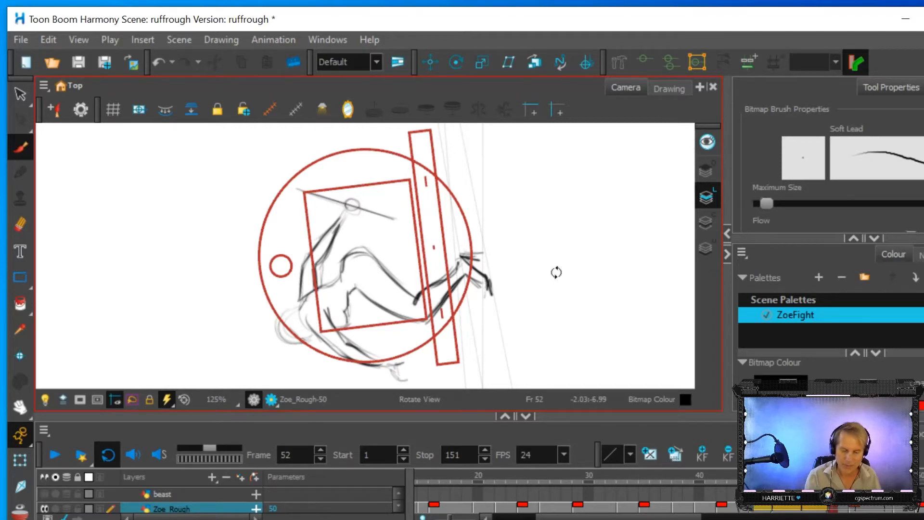
mouse_move(556, 272)
left_mouse_down()
mouse_move(488, 324)
mouse_move(404, 337)
mouse_move(264, 304)
mouse_move(330, 313)
mouse_move(371, 305)
mouse_move(336, 313)
mouse_move(316, 303)
mouse_move(360, 321)
mouse_move(352, 322)
left_mouse_up()
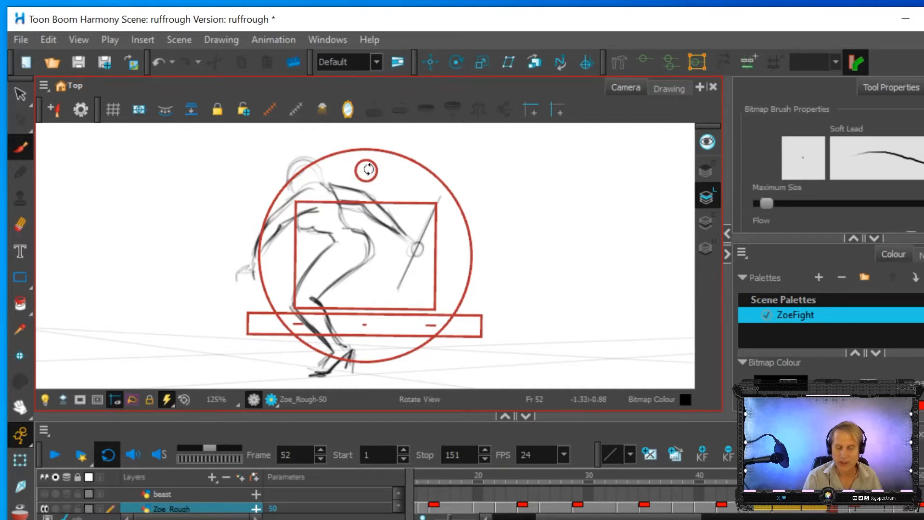
mouse_move(378, 257)
left_mouse_down()
mouse_move(428, 244)
mouse_move(439, 161)
mouse_move(414, 277)
mouse_move(470, 215)
mouse_move(413, 264)
mouse_move(392, 264)
mouse_move(460, 211)
mouse_move(437, 256)
mouse_move(441, 241)
left_mouse_up()
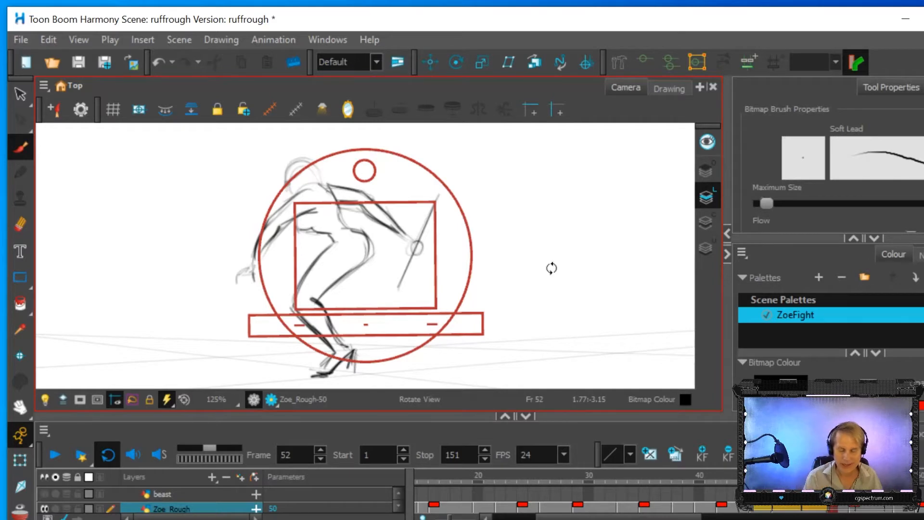
left_click_drag(476, 313, 390, 272)
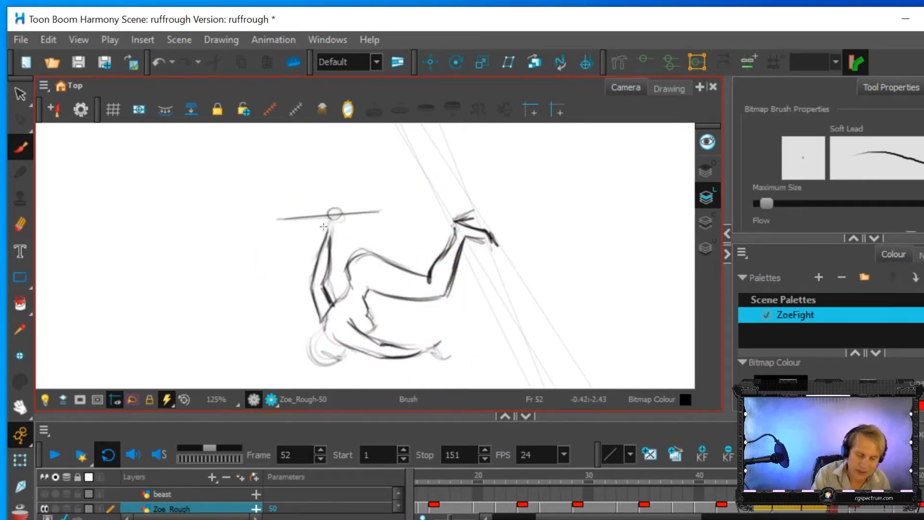
mouse_move(333, 226)
left_mouse_down()
mouse_move(328, 264)
mouse_move(333, 229)
left_mouse_up()
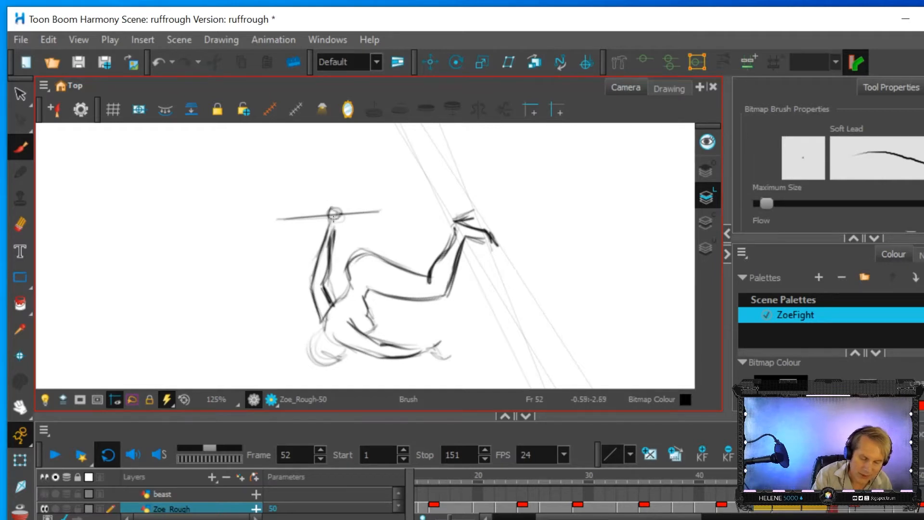
mouse_move(330, 221)
left_mouse_down()
mouse_move(331, 261)
mouse_move(313, 295)
left_mouse_up()
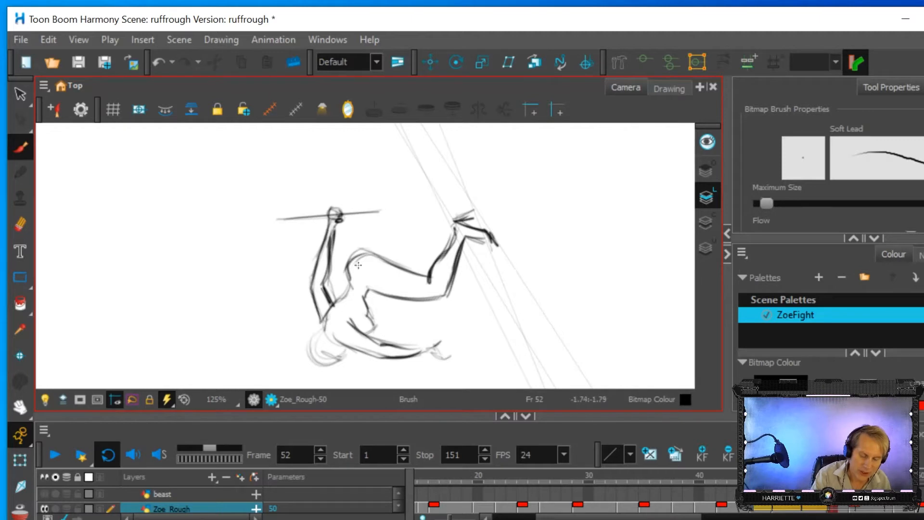
Step: Try three curved test strokes in the empty space beside the frame 52 figure and undo them
left_click_drag(504, 318, 609, 158)
left_click_drag(532, 345, 631, 202)
left_click_drag(167, 312, 228, 190)
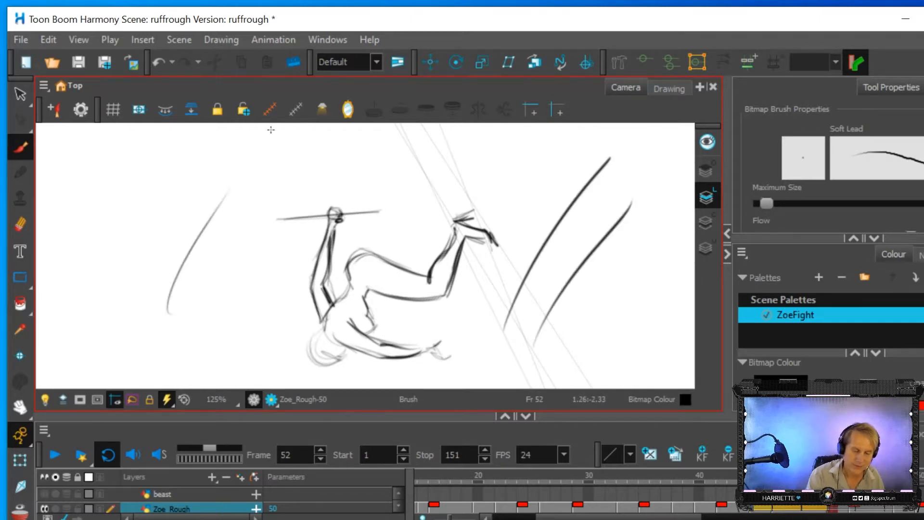
key("ctrl+z")
key("ctrl+z")
key("ctrl+z")
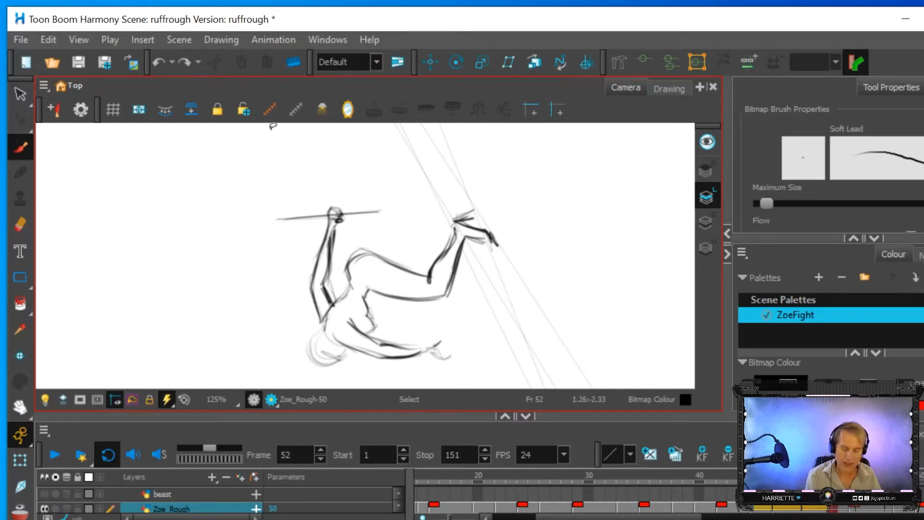
Step: Try two parallel test strokes with the canvas rotated, undo them, and return the canvas to upright
key("ctrl+alt")
mouse_move(515, 296)
left_mouse_down()
mouse_move(438, 318)
mouse_move(288, 308)
mouse_move(179, 227)
mouse_move(144, 171)
left_mouse_up()
left_click_drag(488, 300, 573, 169)
left_click_drag(520, 318, 625, 176)
key("ctrl")
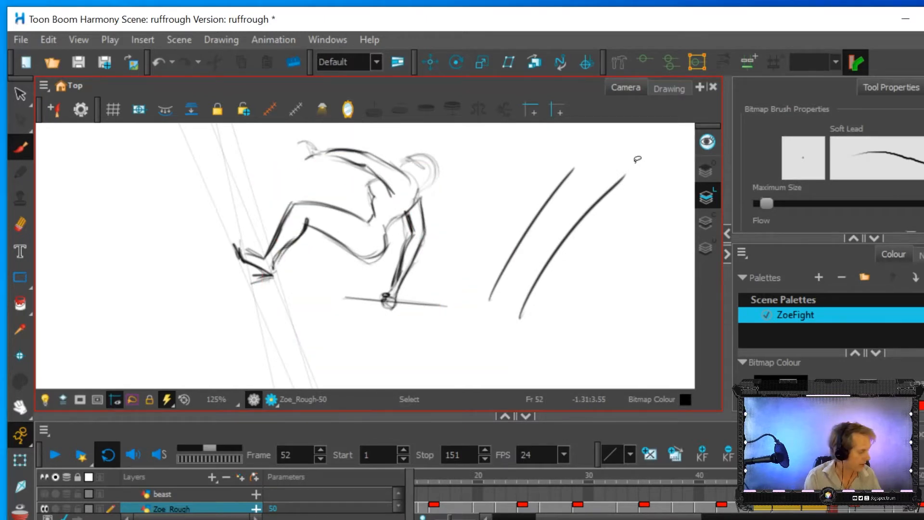
key("ctrl+z")
key("ctrl+z")
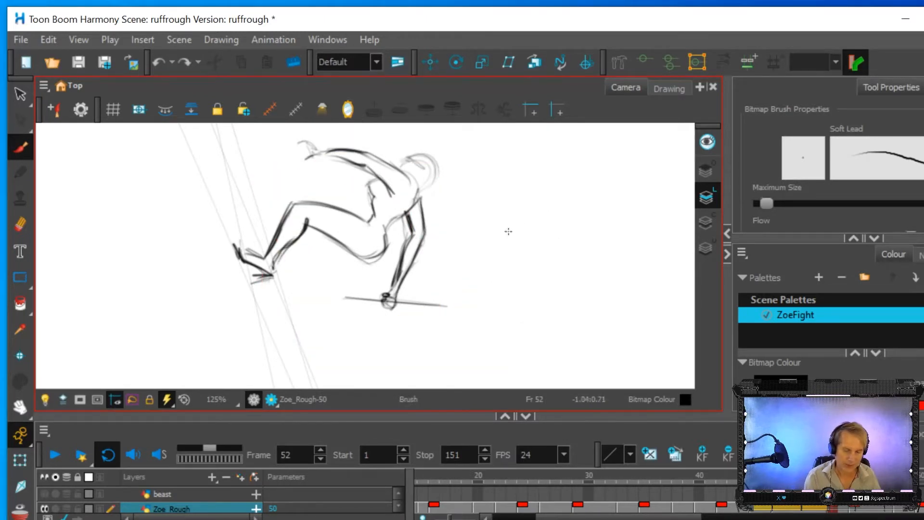
key("ctrl+alt")
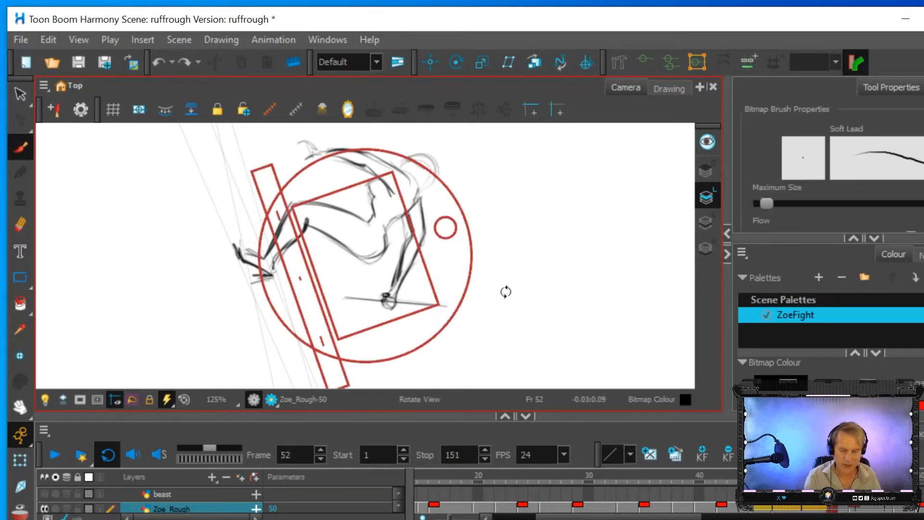
left_click_drag(524, 300, 520, 212)
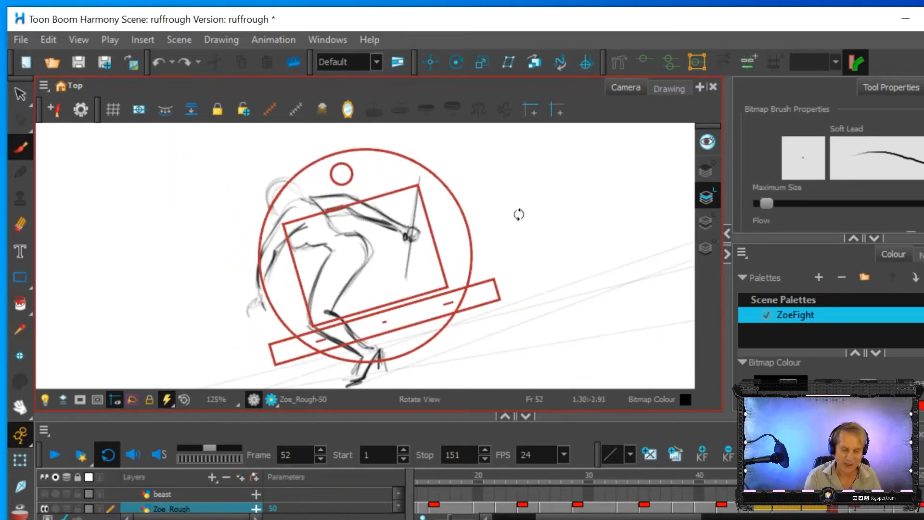
mouse_move(460, 248)
left_mouse_down()
mouse_move(437, 195)
mouse_move(405, 169)
mouse_move(380, 289)
mouse_move(367, 288)
left_mouse_up()
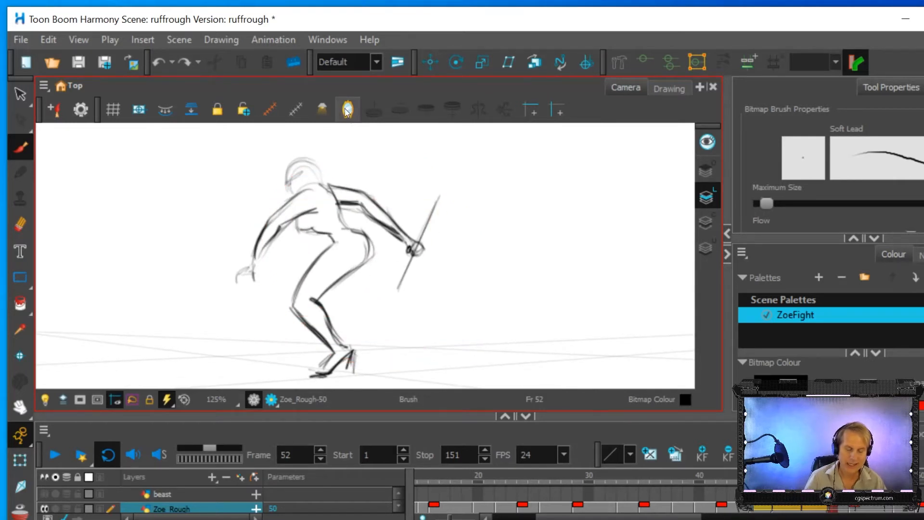
Step: Check the balance of the frame 52 pose by toggling the mirrored view on and off
left_click(346, 110)
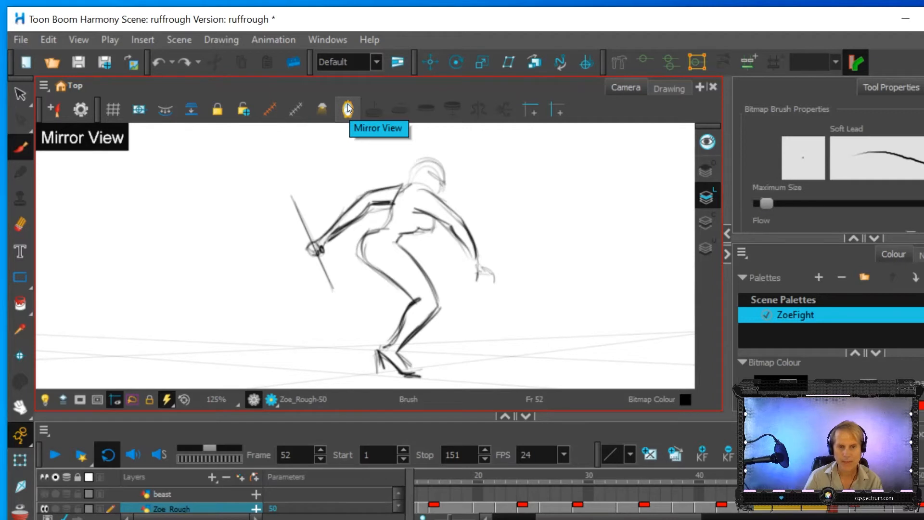
left_click(347, 110)
left_click(347, 110)
left_click(346, 110)
left_click(347, 110)
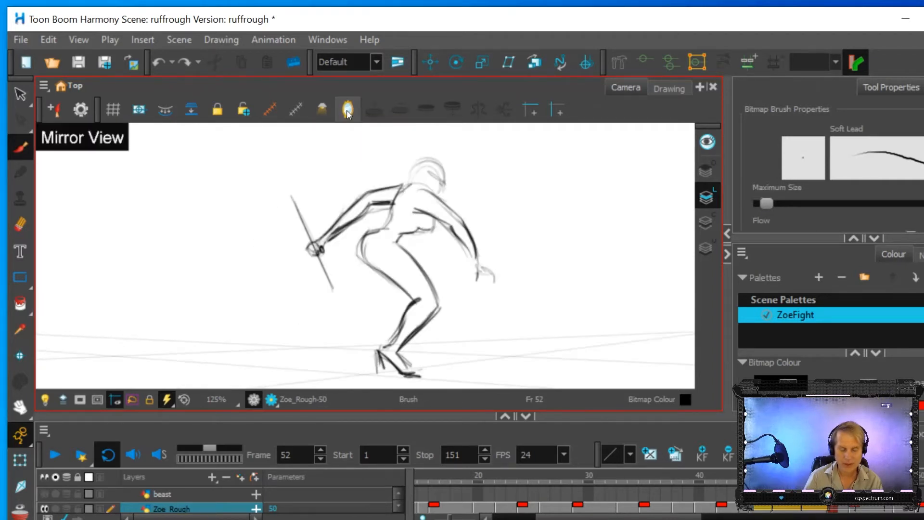
left_click(347, 110)
left_click(347, 110)
Step: Try opposing curved strokes beside the mirrored figure, undo them, and restore the unmirrored view
mouse_move(560, 333)
left_mouse_down()
mouse_move(520, 204)
mouse_move(660, 170)
left_mouse_up()
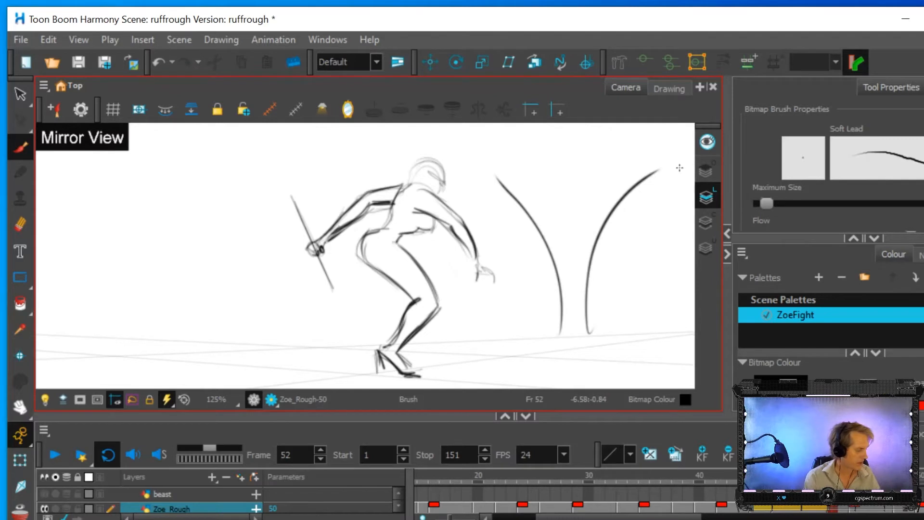
key("ctrl+z")
key("ctrl+z")
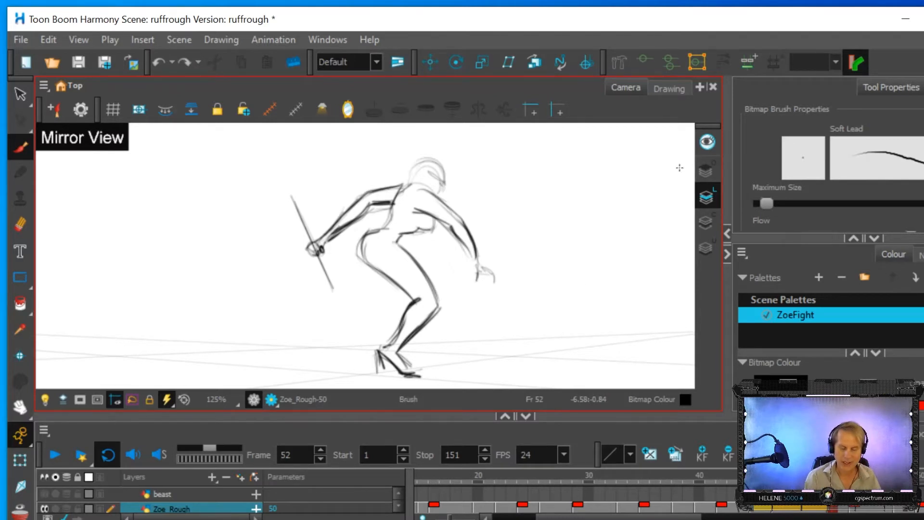
left_click(348, 110)
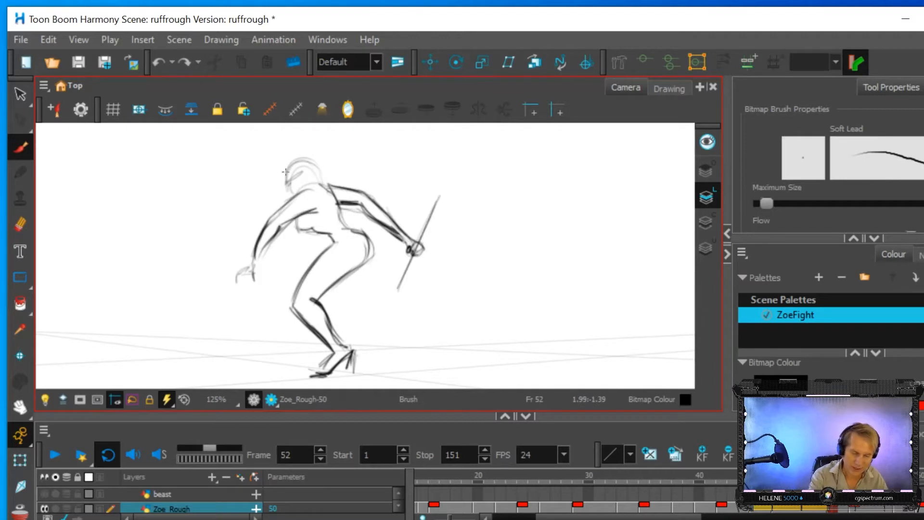
Step: Darken the face profile, skull outline, chest edge and neck-to-shoulder line on the frame 52 drawing
mouse_move(287, 183)
left_mouse_down()
mouse_move(284, 169)
mouse_move(297, 195)
left_mouse_up()
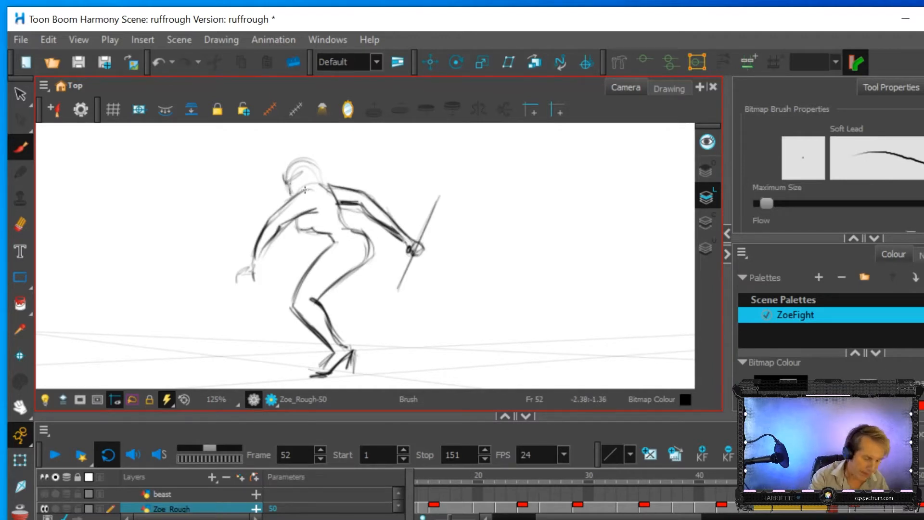
scroll(353, 238, "up", 5)
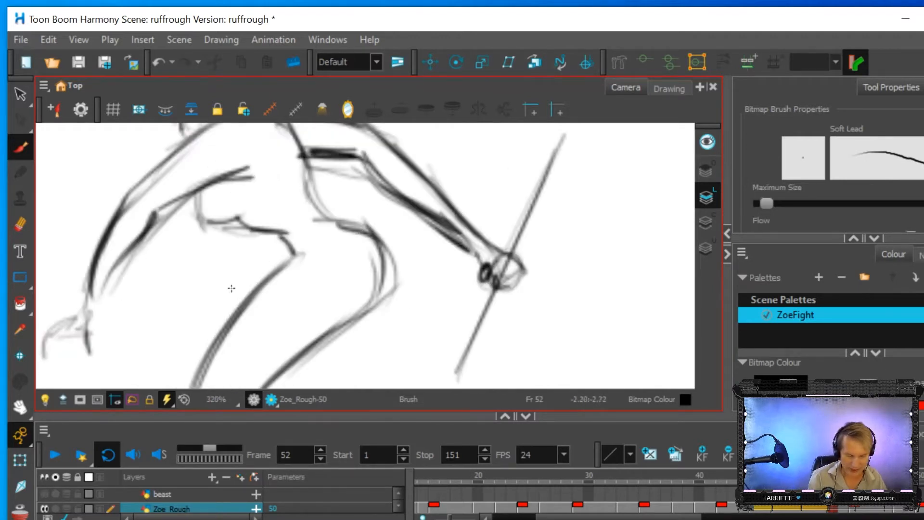
key("space")
left_click_drag(389, 147, 457, 258)
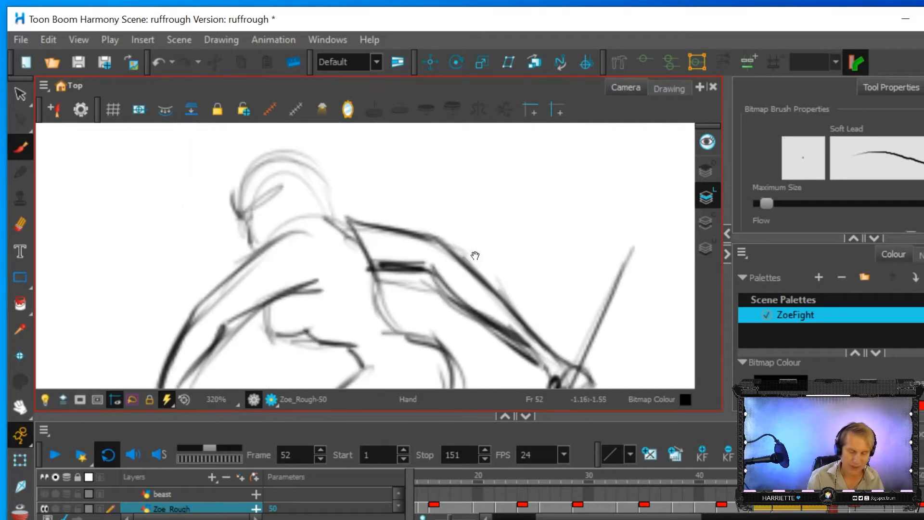
mouse_move(254, 250)
left_mouse_down()
mouse_move(248, 216)
mouse_move(230, 197)
mouse_move(237, 209)
mouse_move(270, 150)
mouse_move(289, 148)
mouse_move(324, 195)
mouse_move(288, 151)
mouse_move(318, 149)
left_mouse_up()
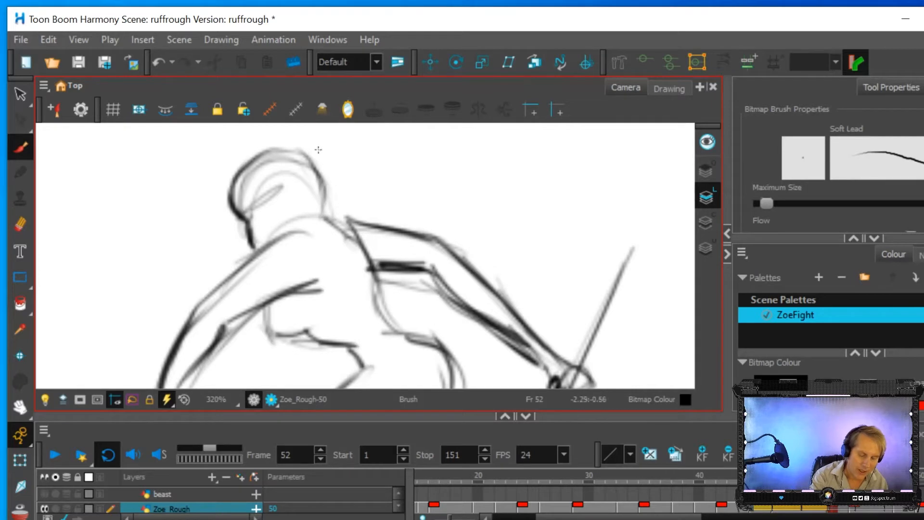
left_click_drag(267, 303, 271, 331)
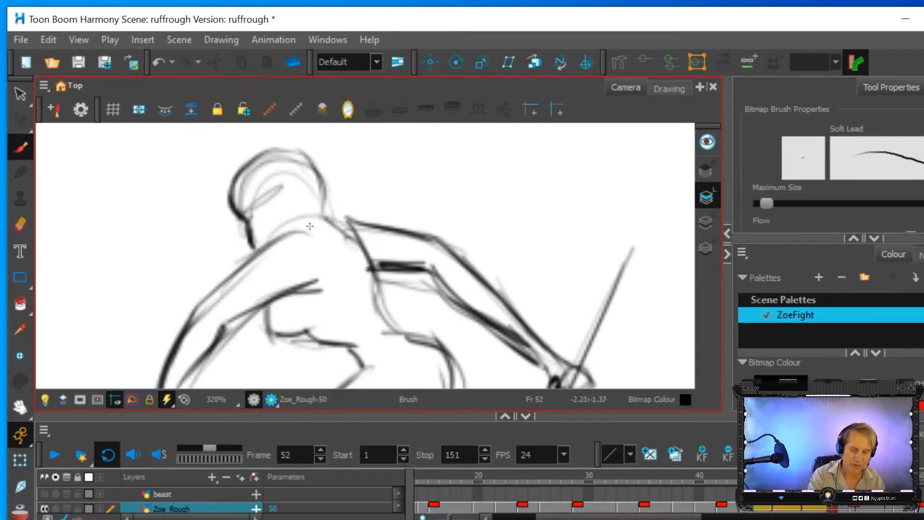
mouse_move(346, 217)
left_mouse_down()
mouse_move(293, 232)
mouse_move(345, 223)
mouse_move(361, 251)
left_mouse_up()
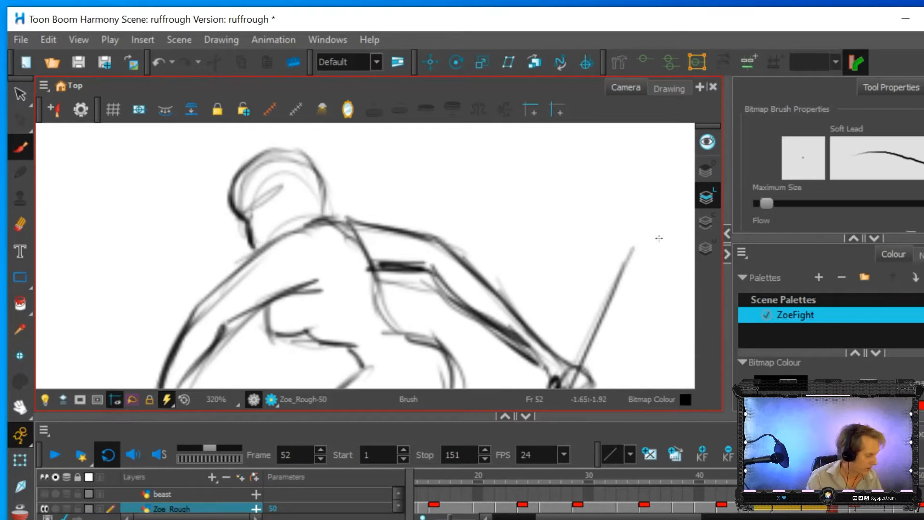
Step: Try a darker lowered hand with separate fingers on the frame 52 figure, and undo those strokes
scroll(481, 259, "down", 3)
scroll(477, 260, "up", 1)
left_click_drag(422, 264, 414, 196)
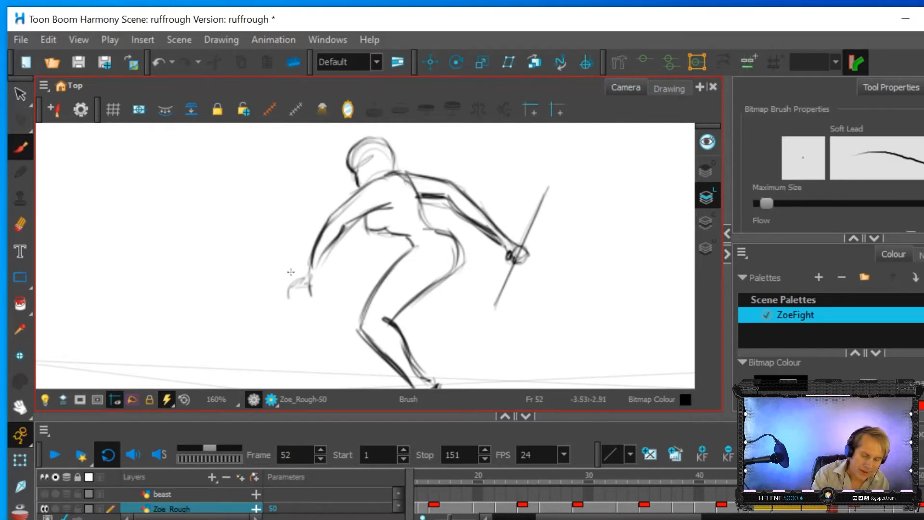
mouse_move(308, 272)
left_mouse_down()
mouse_move(286, 290)
mouse_move(301, 282)
mouse_move(296, 302)
mouse_move(288, 286)
mouse_move(286, 300)
mouse_move(317, 264)
left_mouse_up()
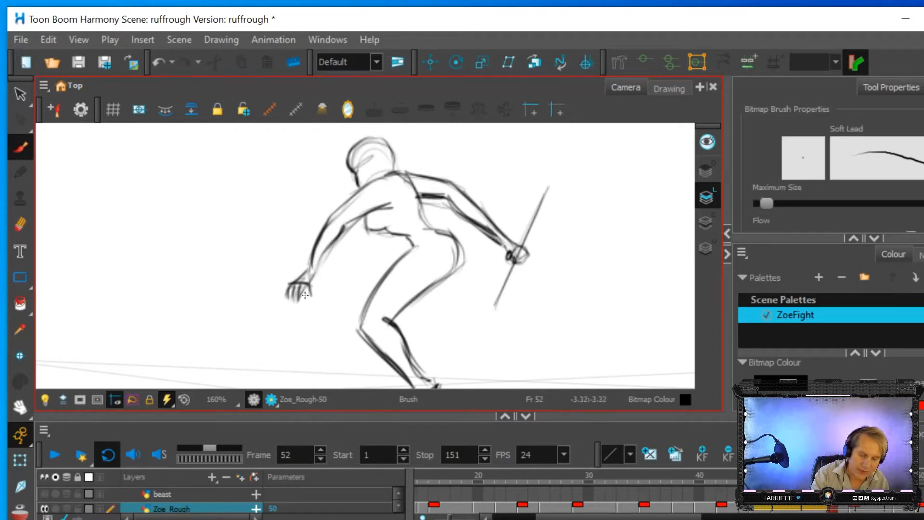
left_click_drag(311, 289, 318, 260)
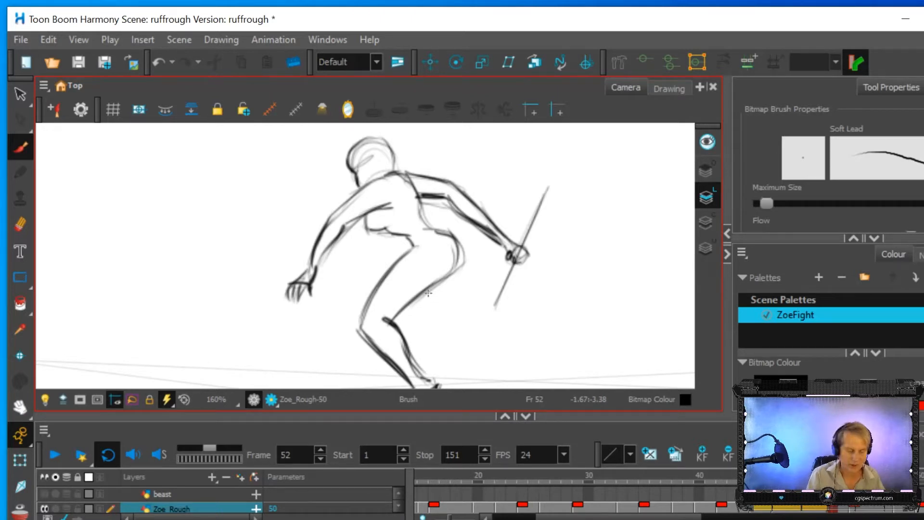
key("ctrl")
key("ctrl+z")
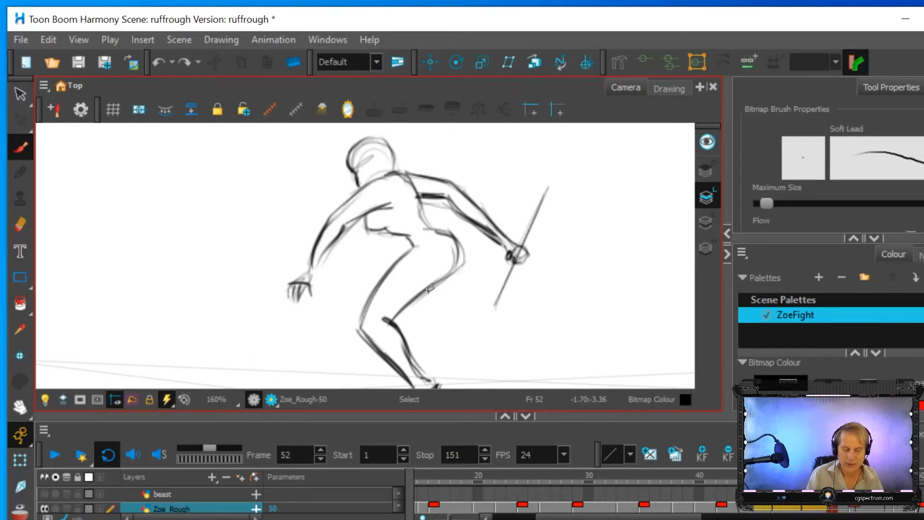
key("ctrl+z")
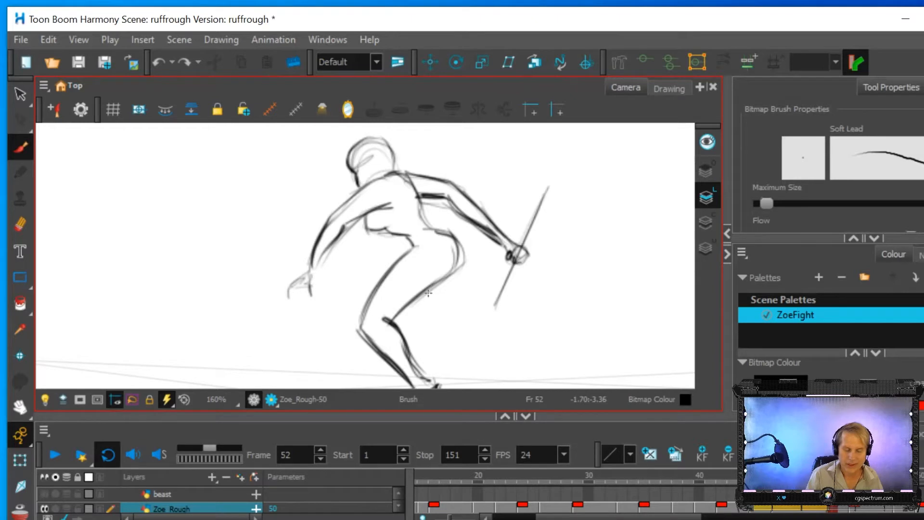
Step: Redraw the lowered hand on the frame 52 figure as a simple closed shape joined to the wrist and forearm
left_click_drag(303, 275, 289, 293)
left_click_drag(308, 286, 296, 300)
left_click_drag(313, 269, 309, 286)
mouse_move(329, 245)
left_mouse_down()
mouse_move(290, 299)
mouse_move(306, 291)
mouse_move(298, 282)
left_mouse_up()
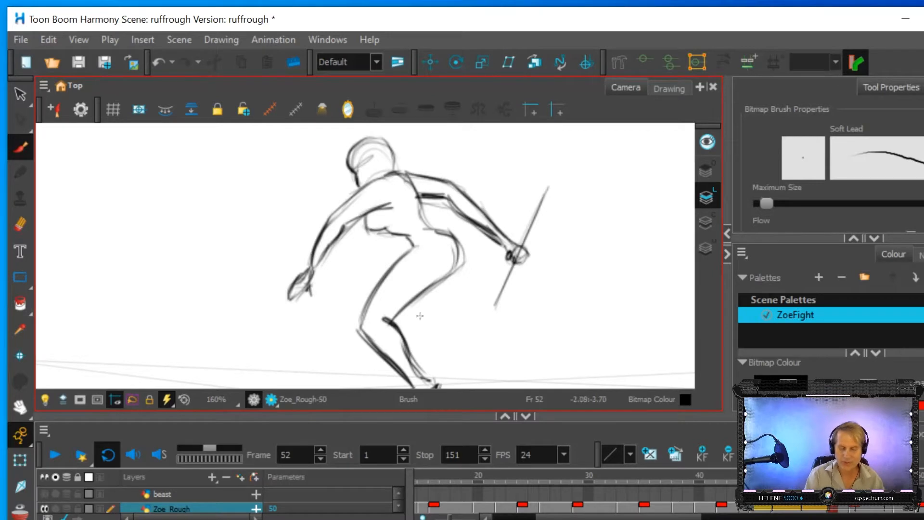
Step: Compare the frame 54 pose with the frame 52 pose
left_click(856, 508)
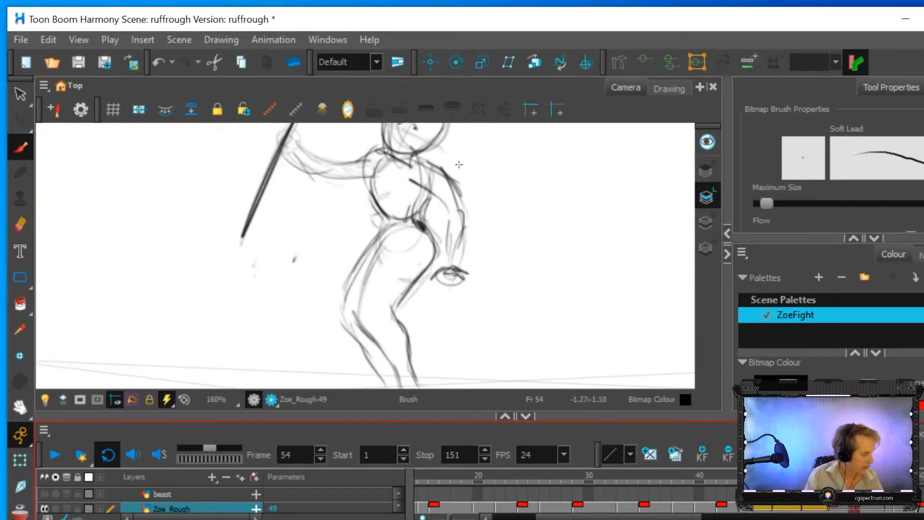
scroll(457, 168, "down", 4)
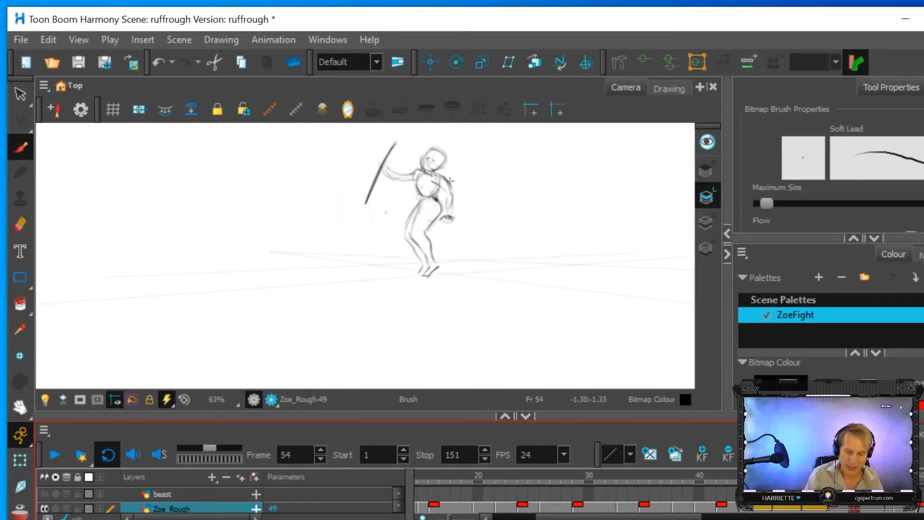
scroll(450, 181, "up", 1)
key("space")
mouse_move(487, 127)
left_mouse_down()
mouse_move(442, 194)
mouse_move(462, 171)
left_mouse_up()
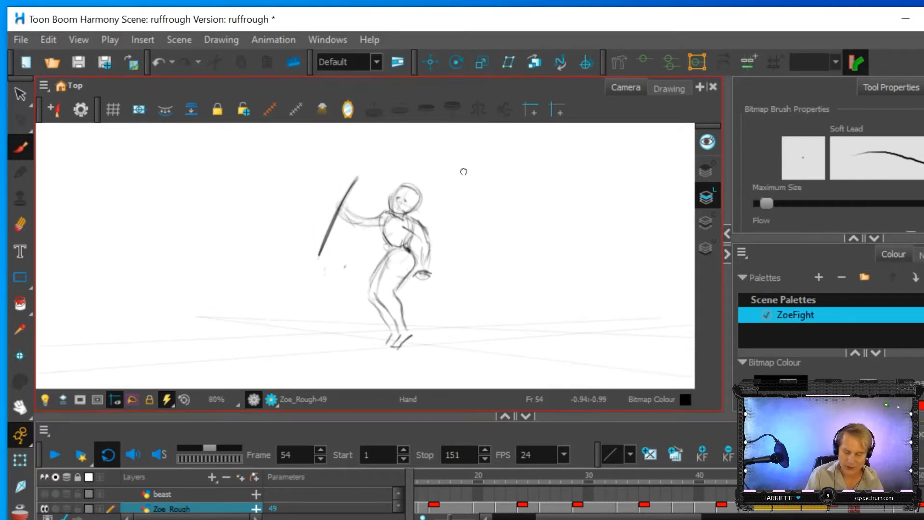
left_click(833, 514)
left_click(852, 511)
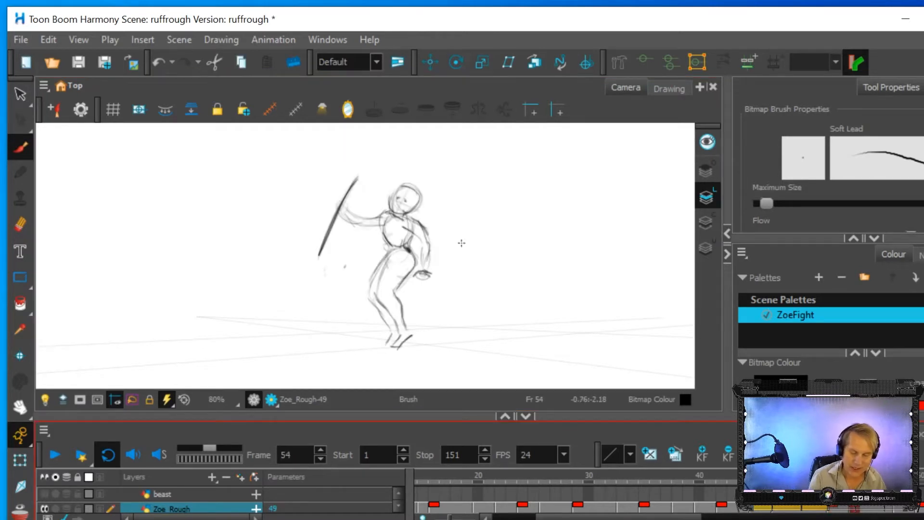
Step: Darken the near leg, hip, front of the torso and chest curves on the frame 54 drawing
scroll(414, 228, "down", 3)
scroll(414, 217, "up", 5)
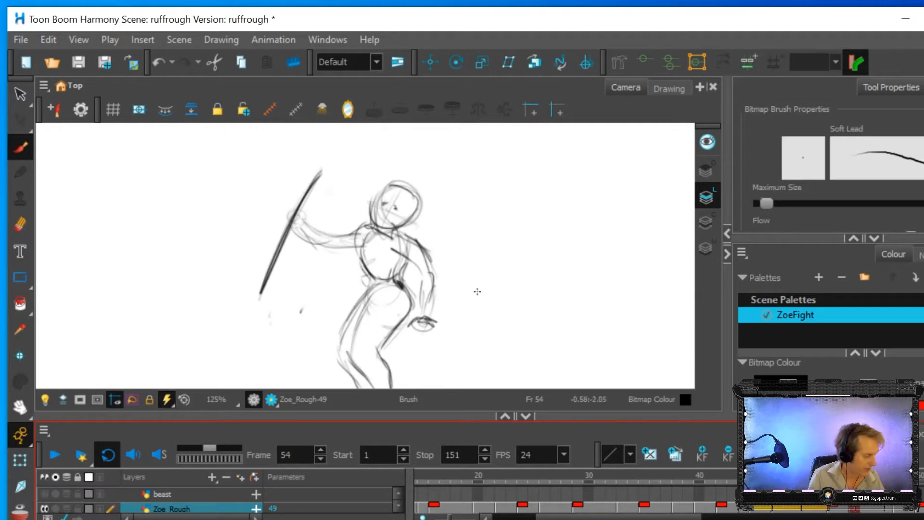
left_click_drag(482, 303, 483, 241)
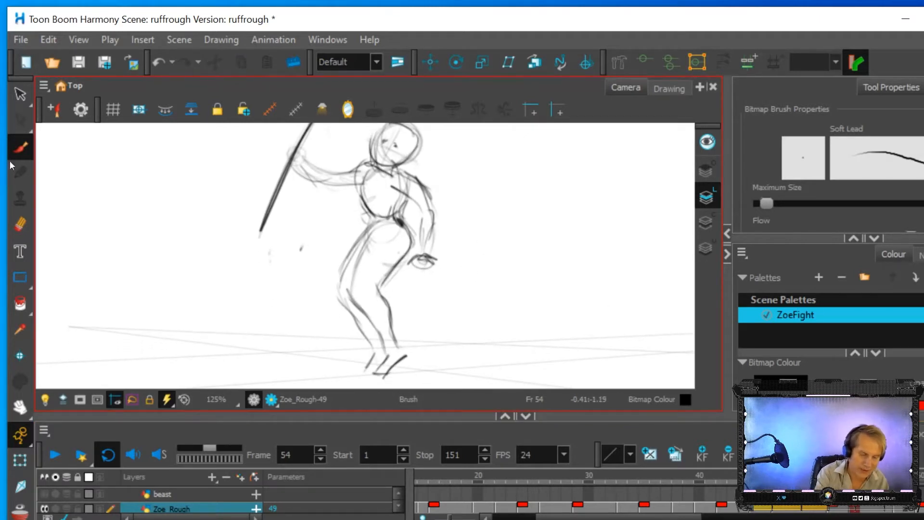
mouse_move(383, 343)
left_mouse_down()
mouse_move(354, 291)
mouse_move(372, 240)
mouse_move(356, 280)
mouse_move(389, 225)
mouse_move(356, 294)
mouse_move(387, 235)
left_mouse_up()
mouse_move(389, 328)
left_mouse_down()
mouse_move(380, 291)
mouse_move(395, 259)
mouse_move(382, 285)
mouse_move(406, 241)
mouse_move(391, 267)
mouse_move(405, 238)
left_mouse_up()
mouse_move(343, 290)
left_mouse_down()
mouse_move(372, 225)
mouse_move(351, 249)
mouse_move(367, 204)
mouse_move(372, 217)
mouse_move(358, 190)
mouse_move(367, 169)
mouse_move(361, 197)
mouse_move(369, 194)
left_mouse_up()
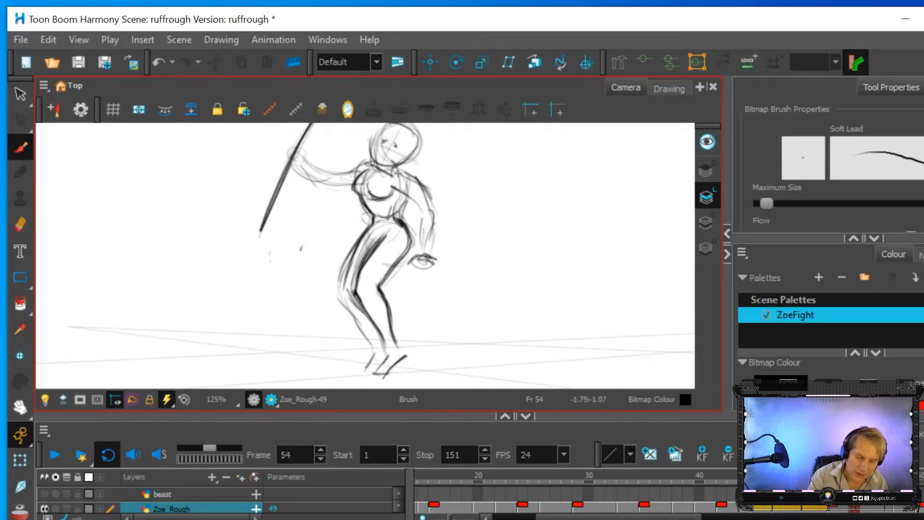
Step: Strengthen the lowered arm and hand on the frame 54 figure, and draw the near foot's high heel and sole
mouse_move(404, 166)
left_mouse_down()
mouse_move(428, 207)
mouse_move(400, 188)
mouse_move(416, 200)
mouse_move(420, 250)
mouse_move(419, 222)
mouse_move(417, 249)
mouse_move(435, 214)
mouse_move(431, 222)
mouse_move(426, 194)
mouse_move(410, 227)
left_mouse_up()
mouse_move(424, 264)
left_mouse_down()
mouse_move(417, 253)
mouse_move(430, 262)
left_mouse_up()
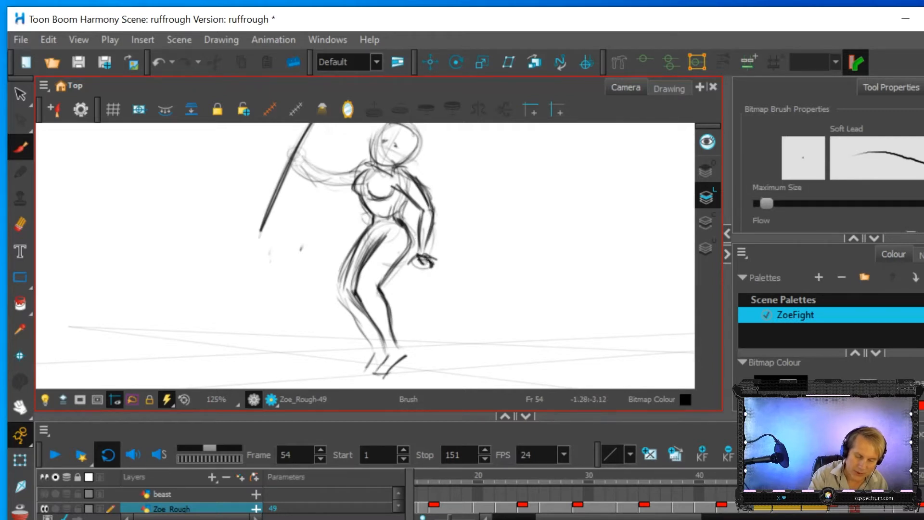
mouse_move(405, 356)
left_mouse_down()
mouse_move(375, 375)
mouse_move(383, 358)
mouse_move(373, 374)
mouse_move(369, 348)
mouse_move(365, 371)
left_mouse_up()
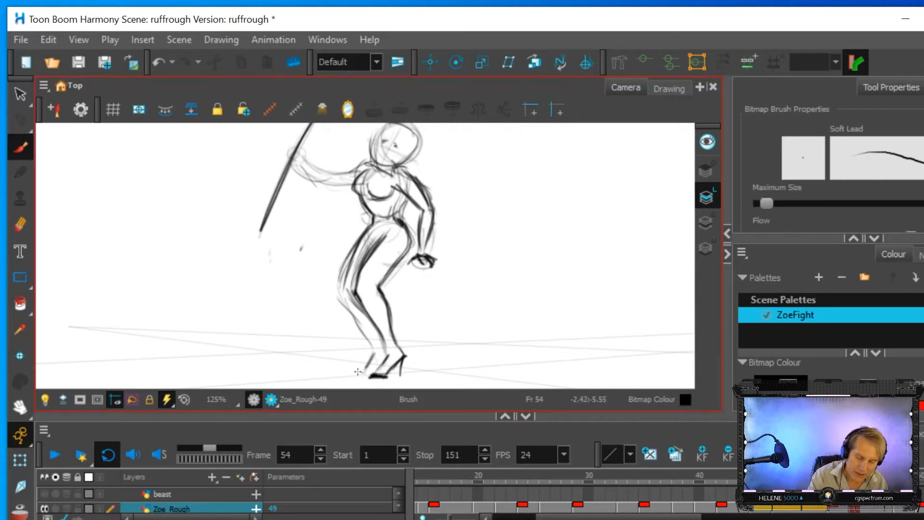
Step: Darken the far leg and foot, and firm up the head outline on the frame 54 figure
mouse_move(367, 339)
left_mouse_down()
mouse_move(340, 286)
mouse_move(363, 237)
left_mouse_up()
mouse_move(344, 268)
left_mouse_down()
mouse_move(356, 243)
mouse_move(384, 243)
mouse_move(399, 226)
left_mouse_up()
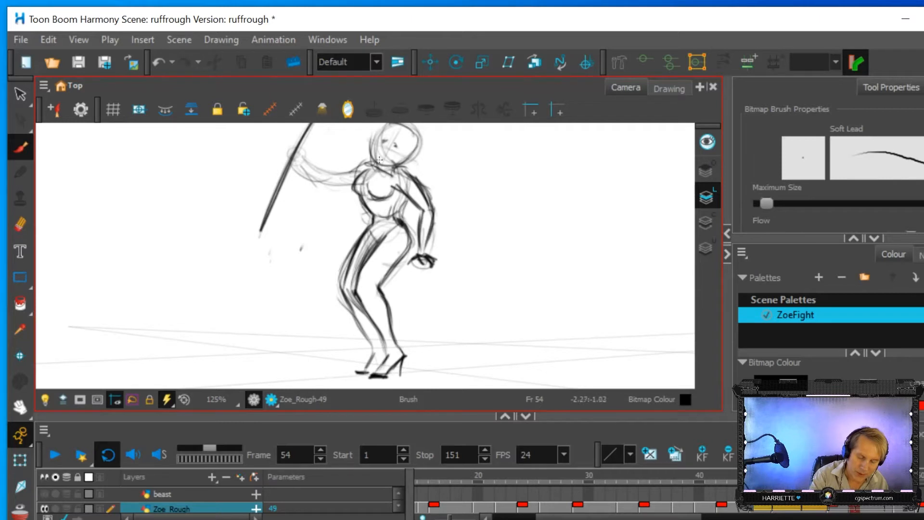
mouse_move(380, 134)
left_mouse_down()
mouse_move(375, 156)
mouse_move(393, 166)
mouse_move(417, 143)
mouse_move(414, 128)
left_mouse_up()
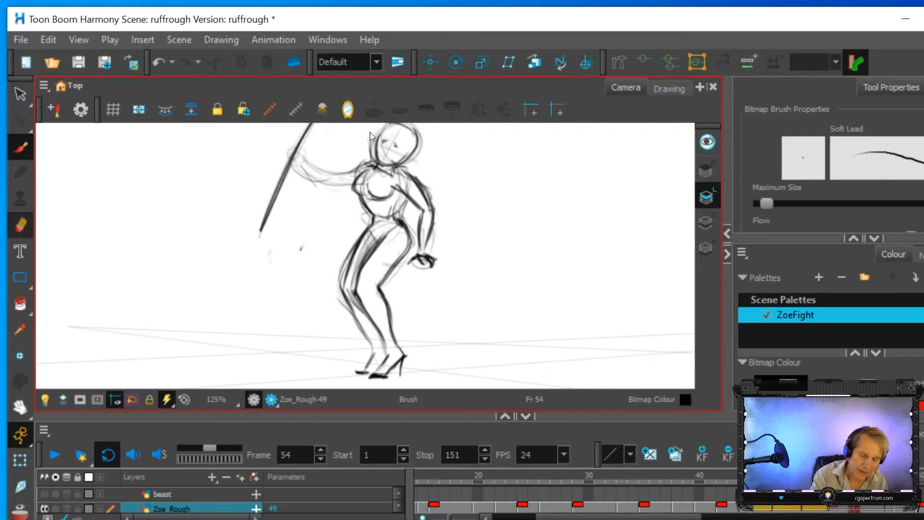
Step: Erase the stray sketch lines around the face, neck, lowered shoulder and waist on frame 54
key("alt+e")
left_click_drag(368, 149, 366, 142)
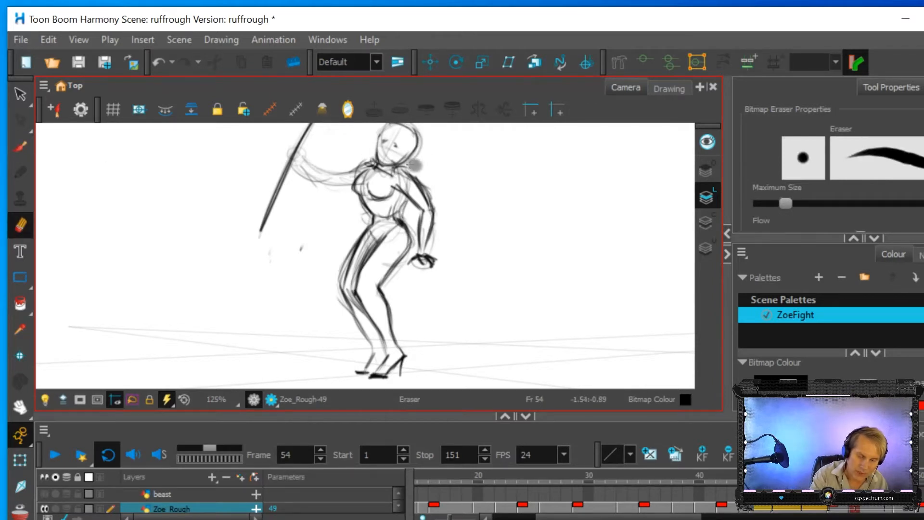
left_click_drag(420, 174, 427, 190)
left_click_drag(406, 216, 403, 202)
left_click_drag(353, 163, 364, 158)
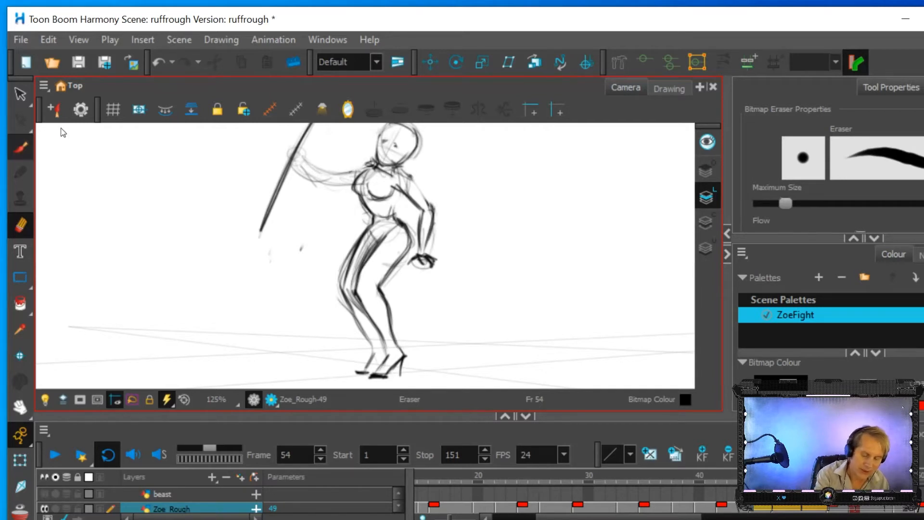
Step: Darken the raised arm and the hand gripping the staff, and redraw the opposite shoulder and upper arm on frame 54
key("alt+b")
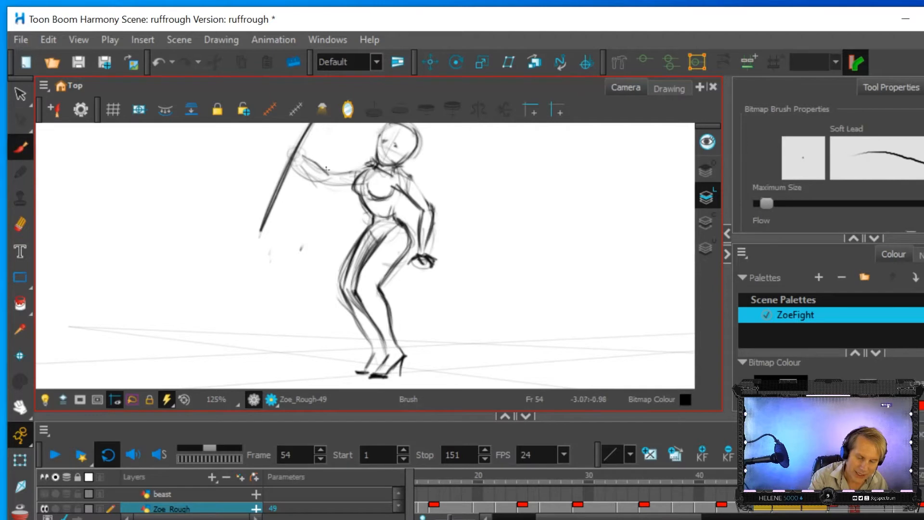
left_click_drag(330, 173, 367, 167)
mouse_move(302, 163)
left_mouse_down()
mouse_move(347, 184)
mouse_move(325, 188)
mouse_move(304, 168)
mouse_move(324, 186)
mouse_move(351, 187)
left_mouse_up()
left_click_drag(295, 151, 292, 153)
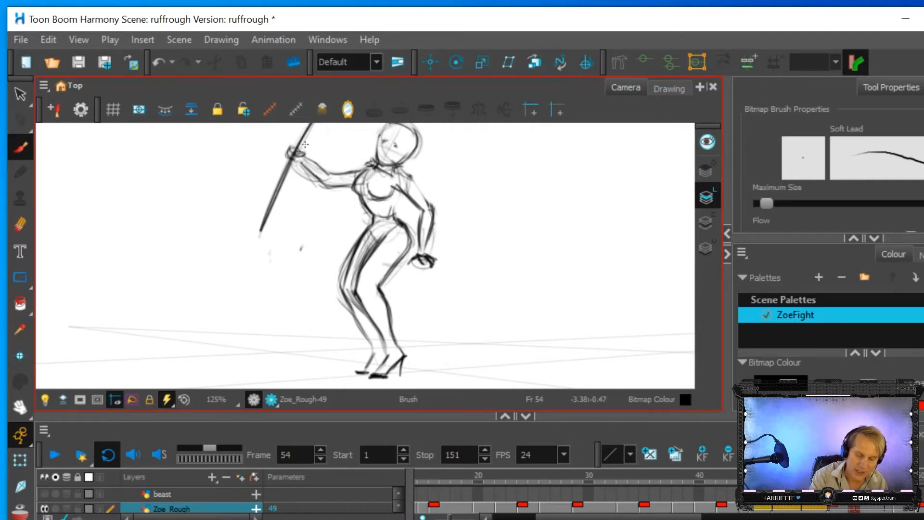
left_click_drag(409, 177, 431, 209)
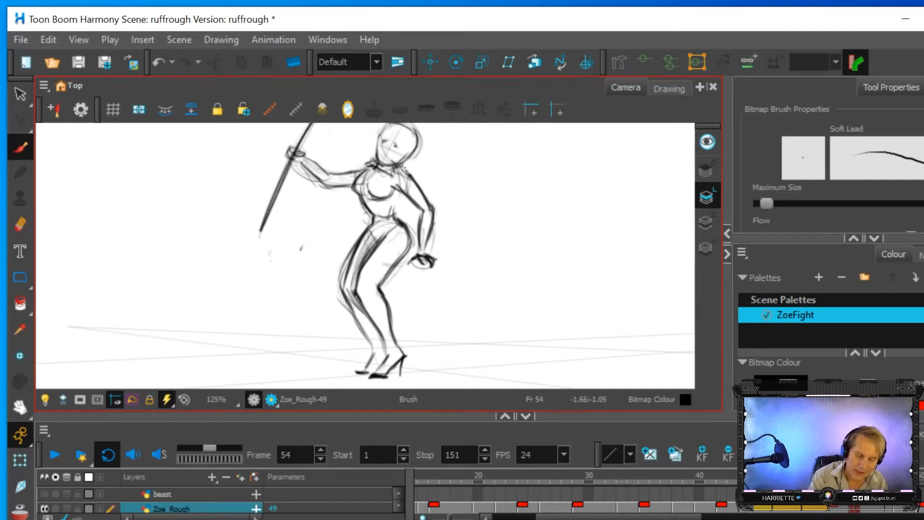
mouse_move(400, 168)
left_mouse_down()
mouse_move(390, 176)
mouse_move(410, 178)
left_mouse_up()
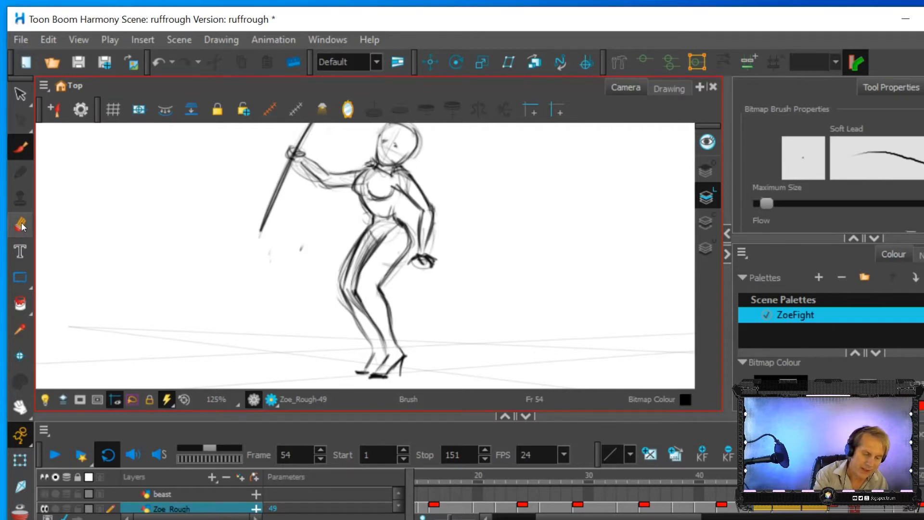
Step: Erase the dark marks at the base of the neck, and redraw the waist side and the face's eye line on frame 54
key("alt+e")
left_click_drag(383, 176, 374, 168)
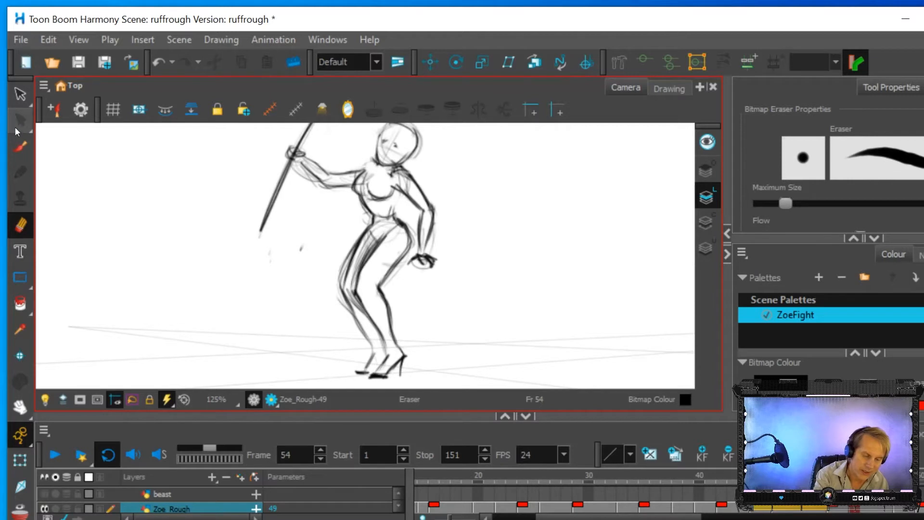
key("alt+b")
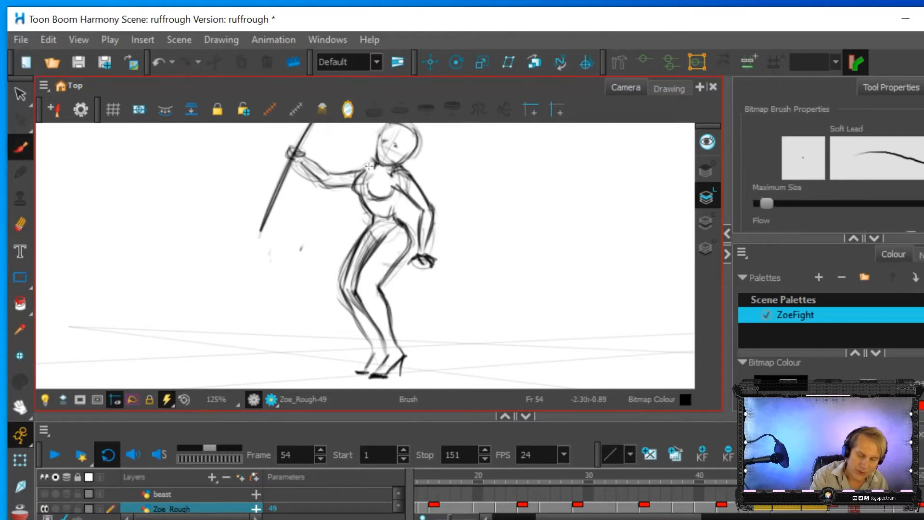
left_click_drag(401, 194, 395, 221)
mouse_move(395, 161)
left_mouse_down()
mouse_move(414, 139)
mouse_move(383, 141)
mouse_move(408, 150)
left_mouse_up()
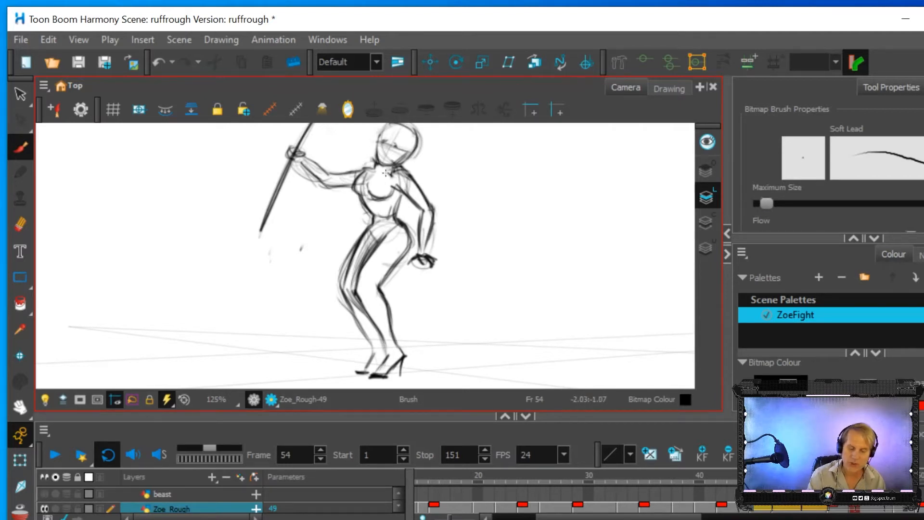
Step: Erase the loose lines at the far leg's knee and shin on frame 54, and redraw a cleaner leg contour
key("alt+e")
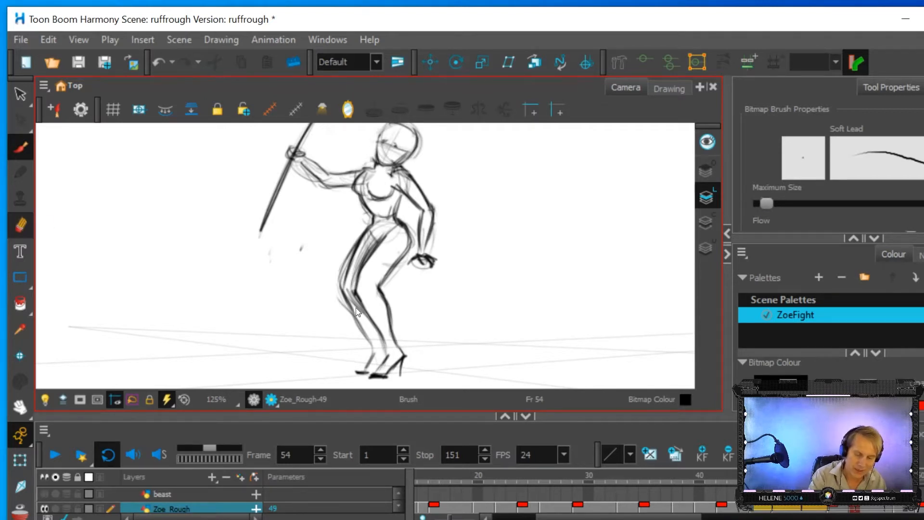
left_click_drag(344, 321, 331, 289)
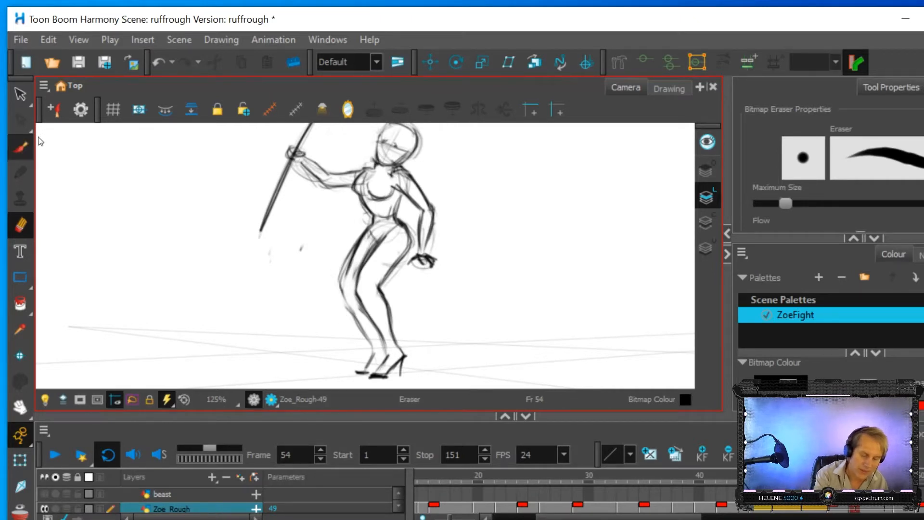
key("alt+b")
left_click_drag(338, 284, 353, 253)
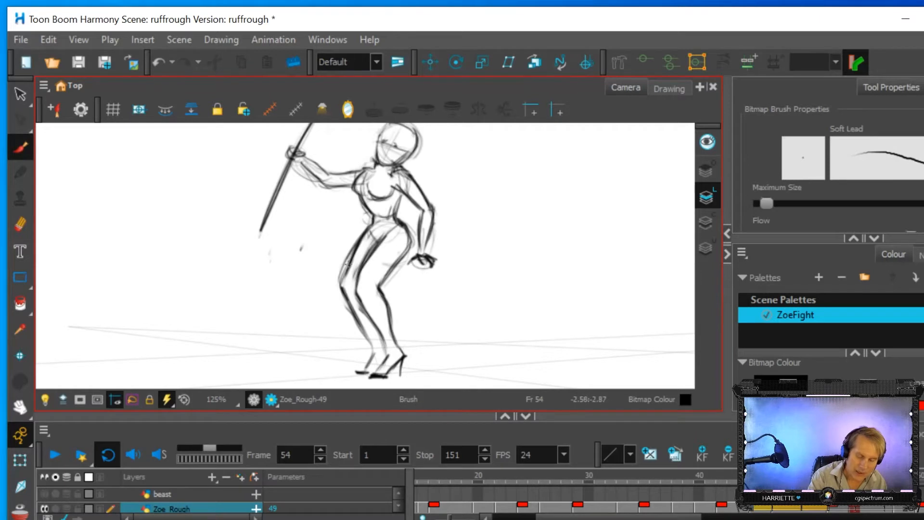
Step: Review the key poses by switching back and forth between frames 54, 52, 47, 42, 35 and 29
left_click(830, 511)
left_click(856, 513)
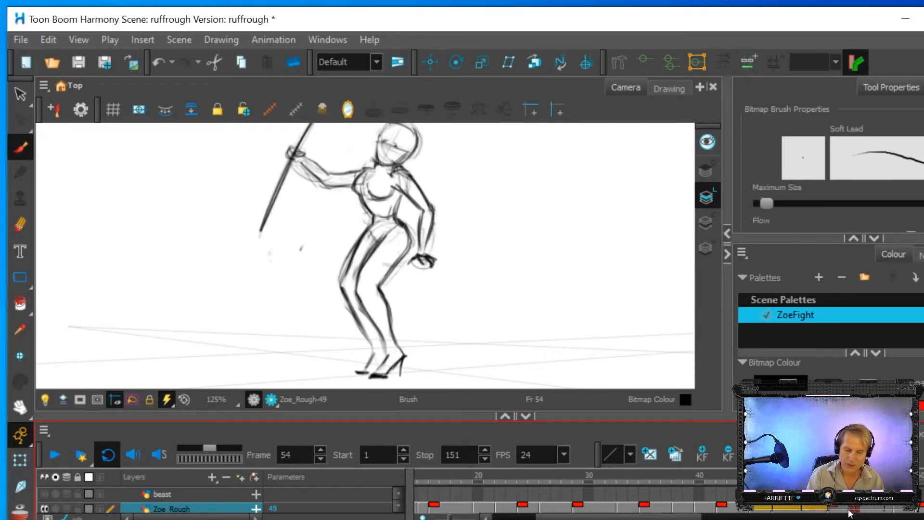
left_click(827, 513)
left_click(781, 511)
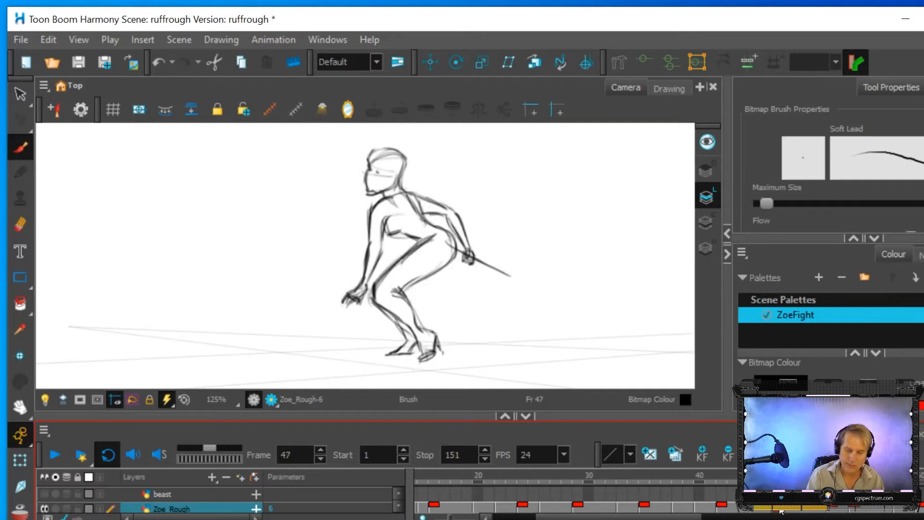
left_click(724, 510)
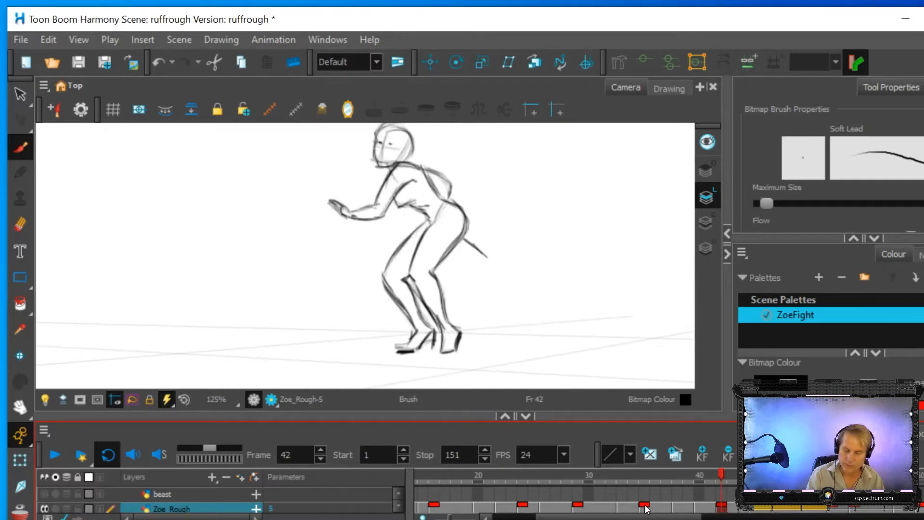
left_click(645, 509)
left_click(579, 509)
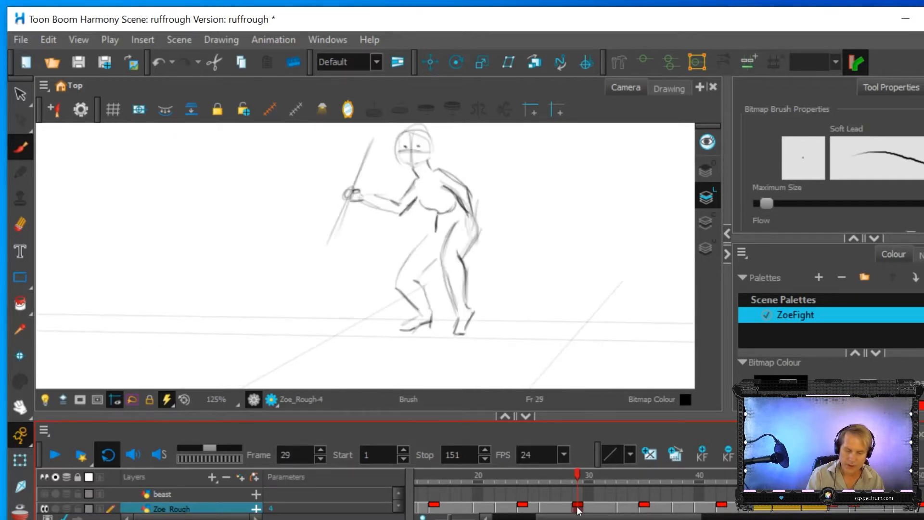
left_click(645, 509)
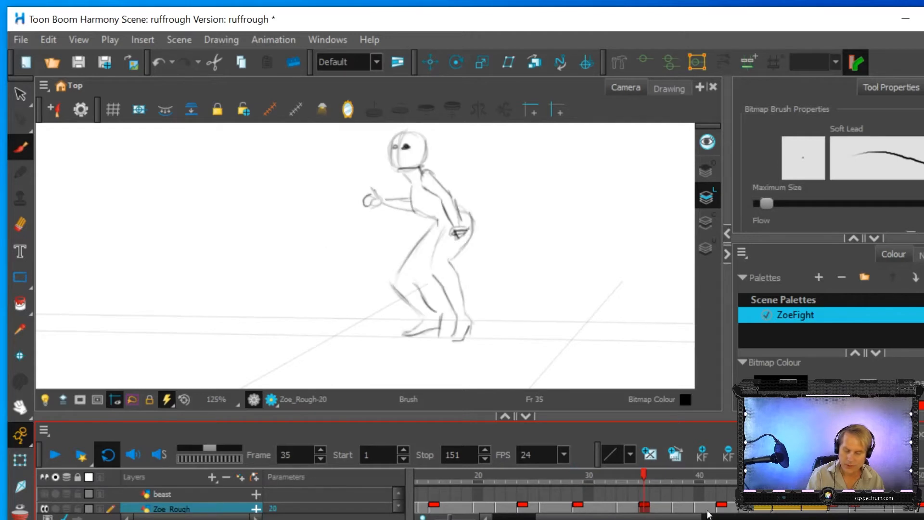
left_click(722, 509)
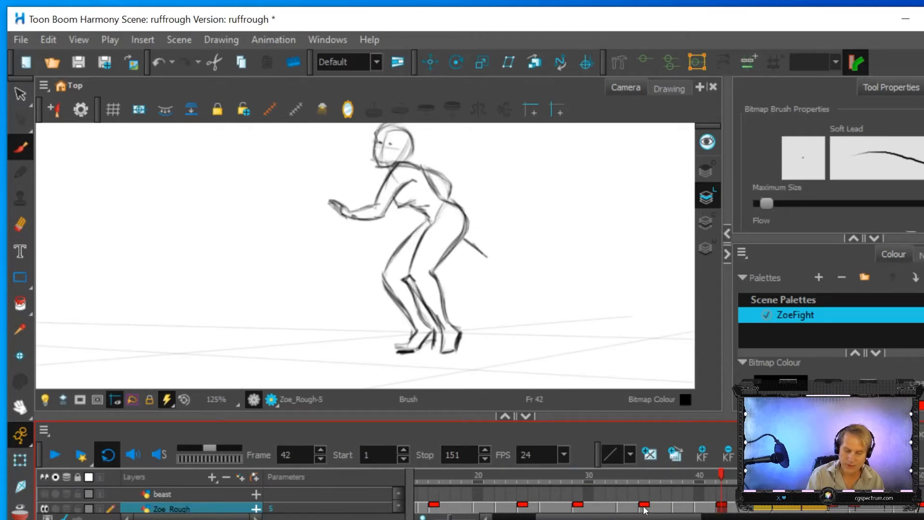
Step: Erase the line between the thighs on frame 42 and redraw it, comparing the pose with frame 35
left_click(645, 509)
left_click(721, 509)
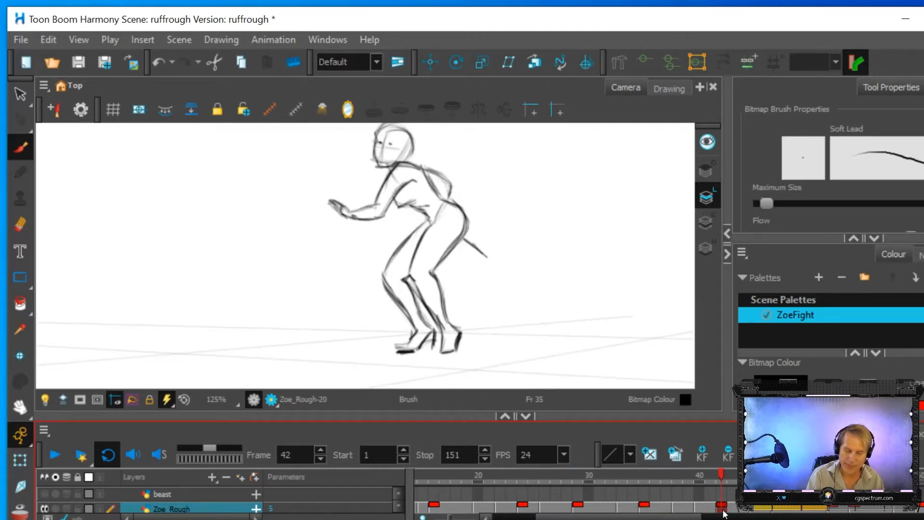
left_click(645, 509)
left_click(722, 509)
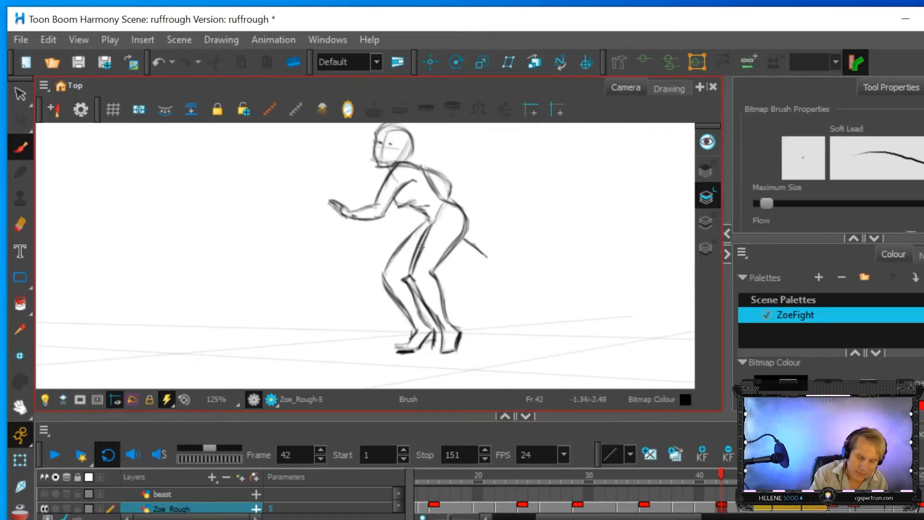
key("alt+e")
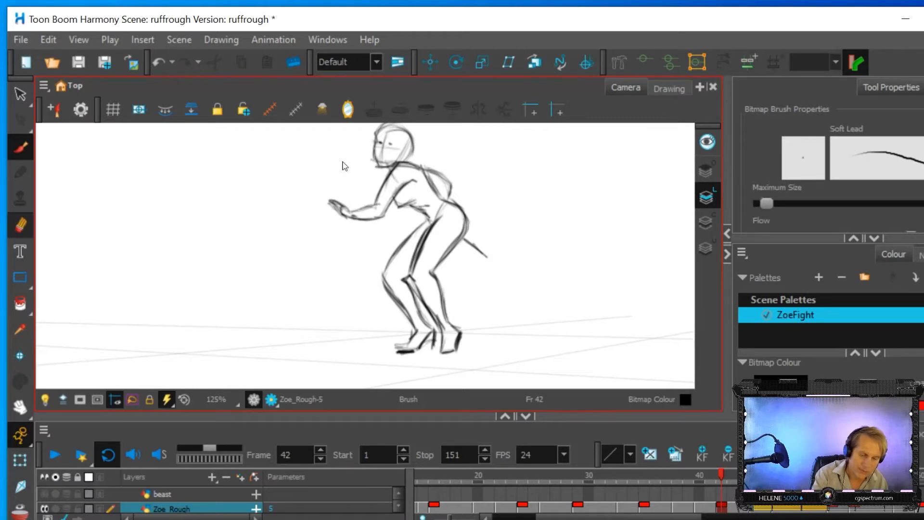
key("alt+e")
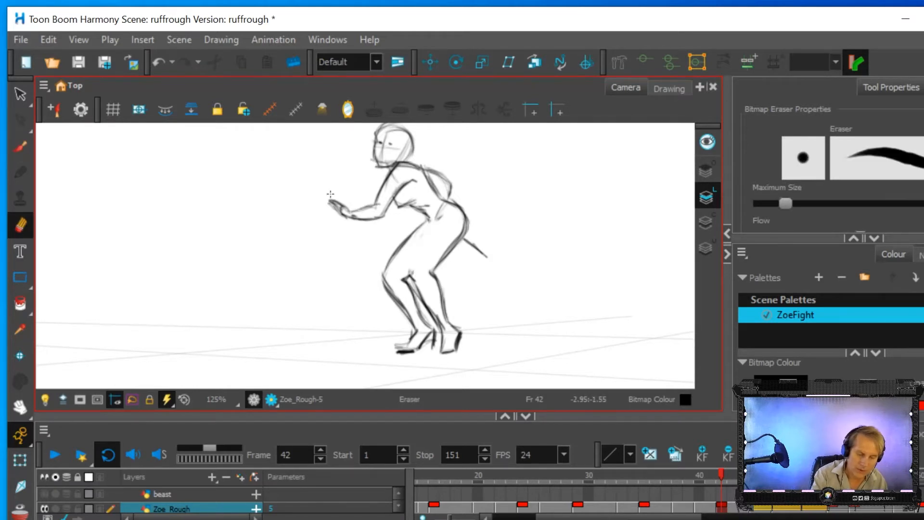
key("alt+b")
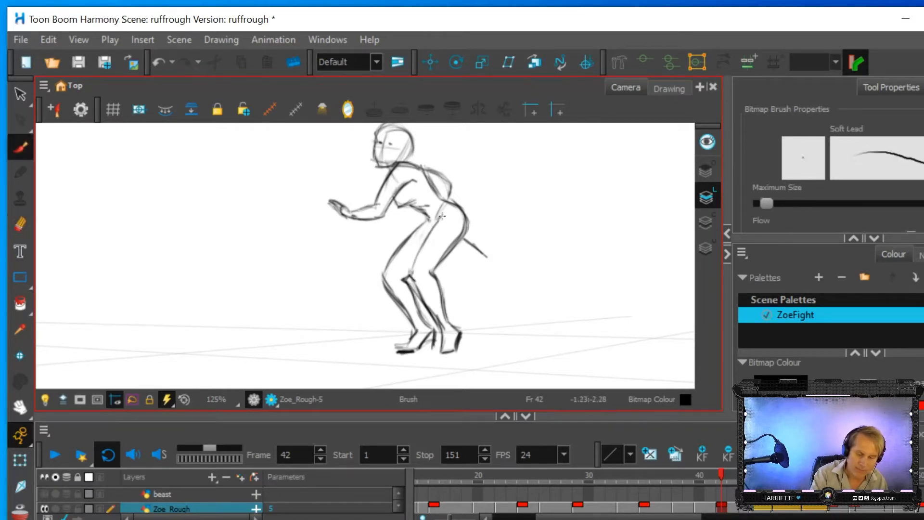
left_click_drag(412, 268, 439, 216)
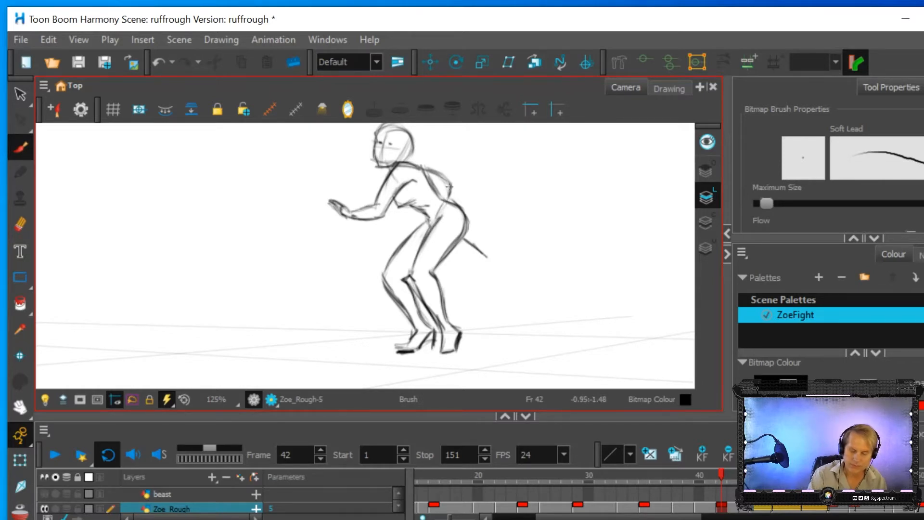
left_click(643, 506)
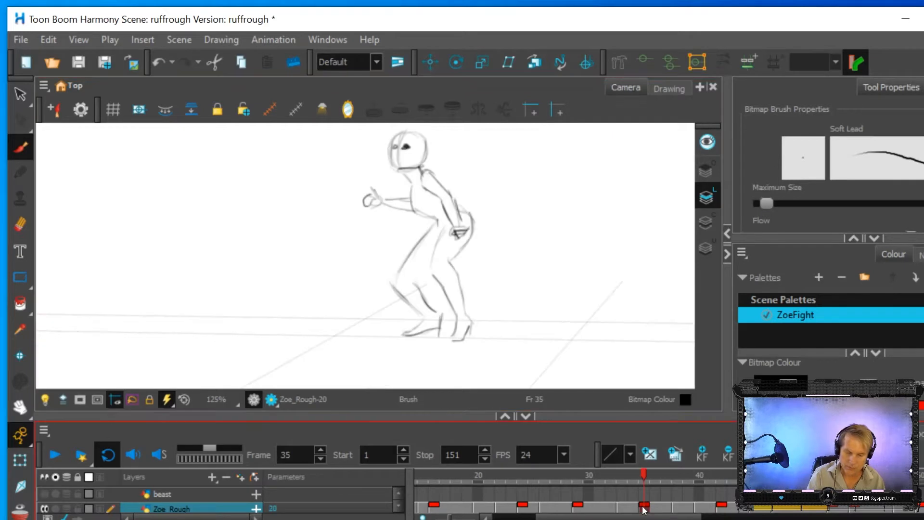
left_click(721, 506)
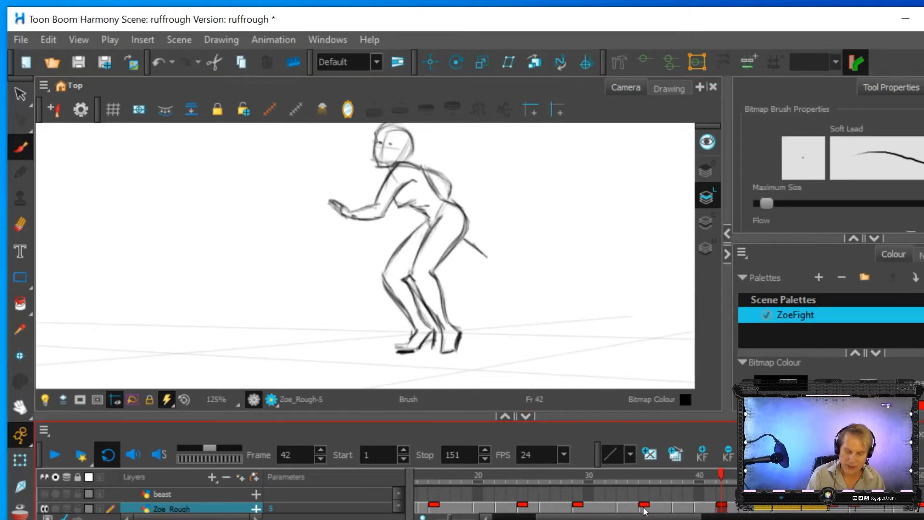
left_click(645, 509)
left_click(722, 509)
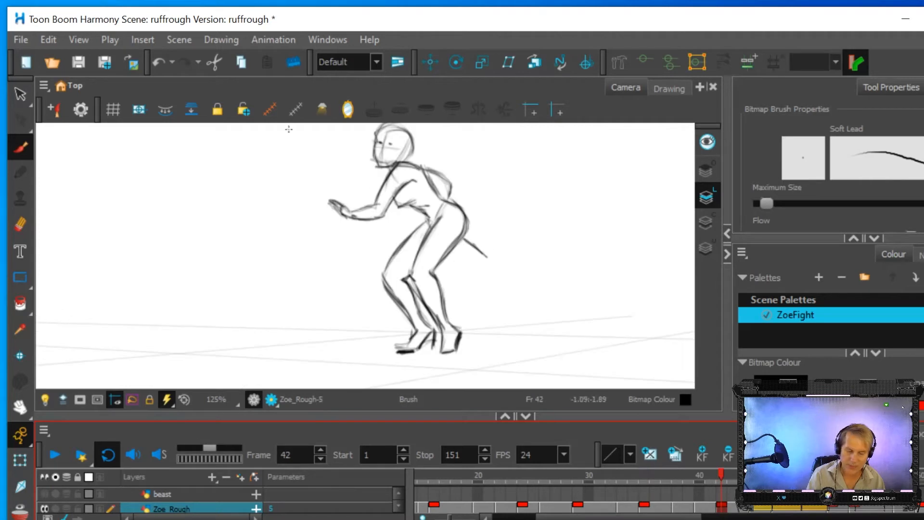
Step: Try to copy the hips and legs from frame 42 and paste them into frame 35
left_click_drag(21, 93, 68, 108)
mouse_move(477, 358)
left_mouse_down()
mouse_move(402, 361)
mouse_move(367, 339)
mouse_move(351, 248)
mouse_move(445, 210)
mouse_move(484, 209)
mouse_move(506, 247)
mouse_move(511, 320)
mouse_move(469, 363)
left_mouse_up()
left_click(48, 38)
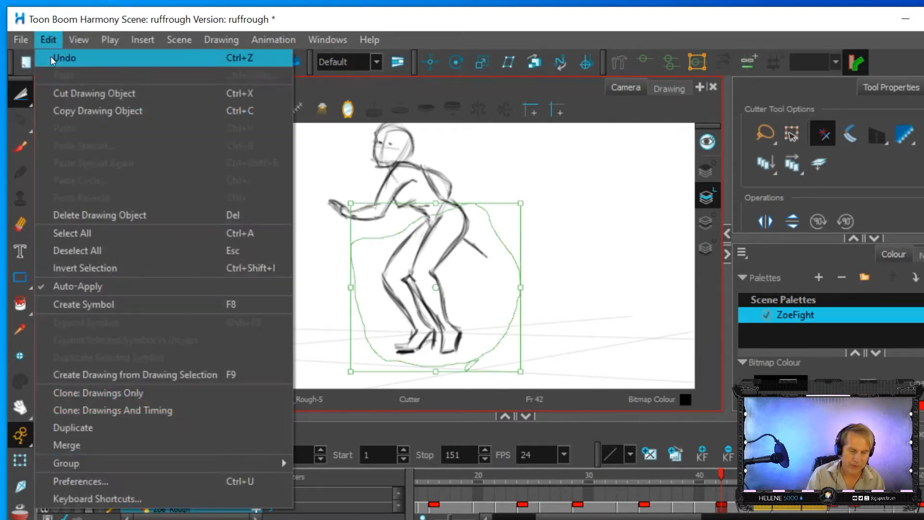
left_click(67, 110)
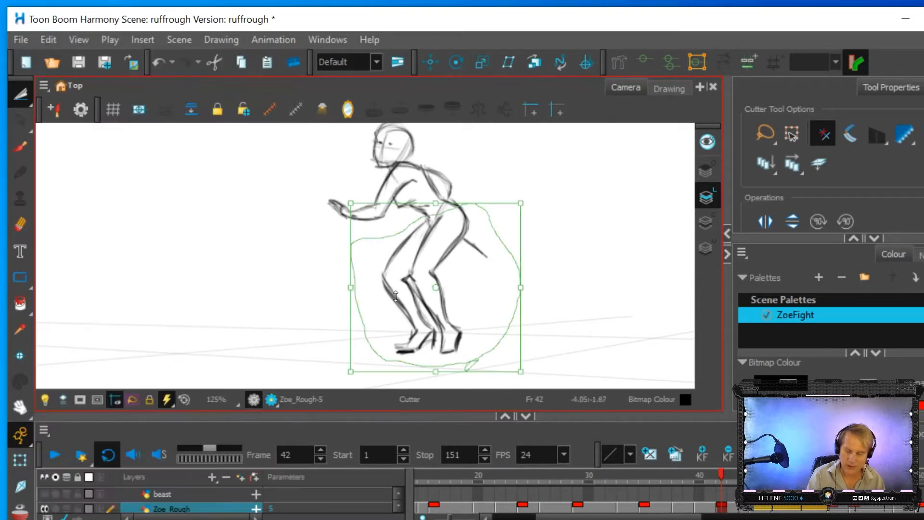
left_click(648, 508)
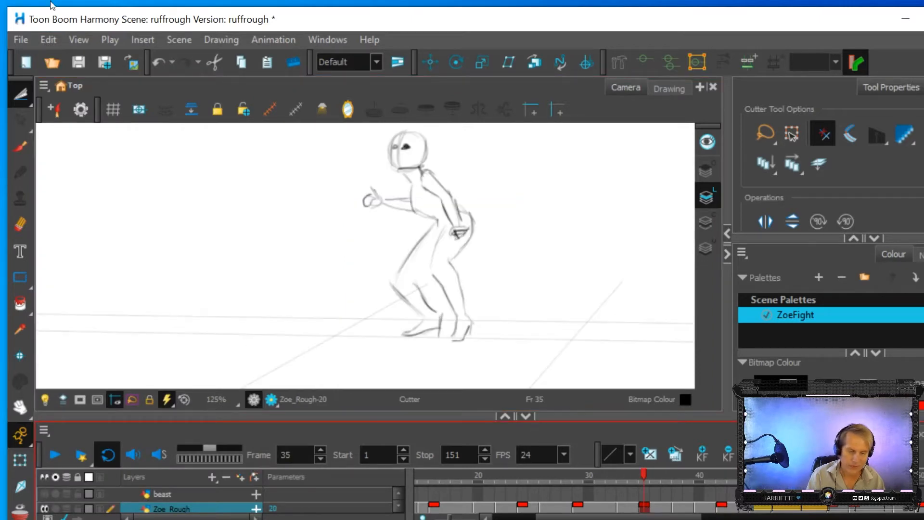
left_click(49, 37)
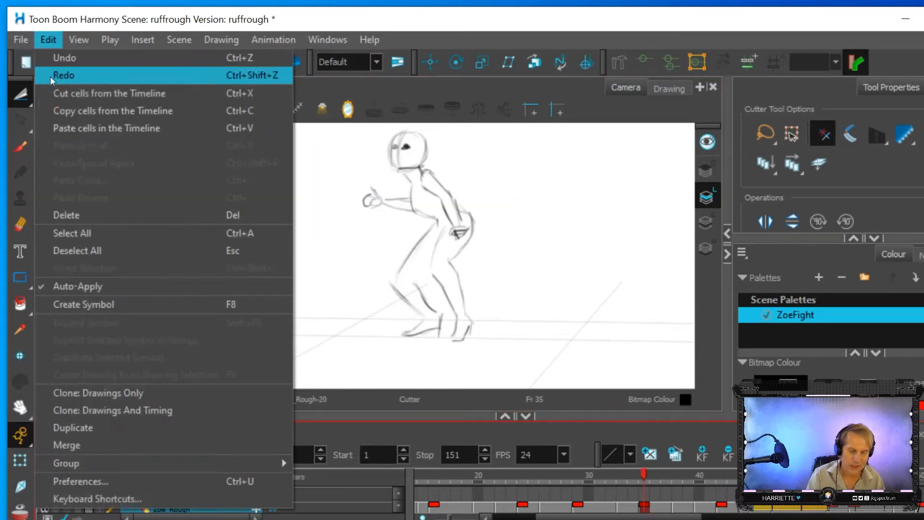
left_click(62, 114)
left_click(49, 39)
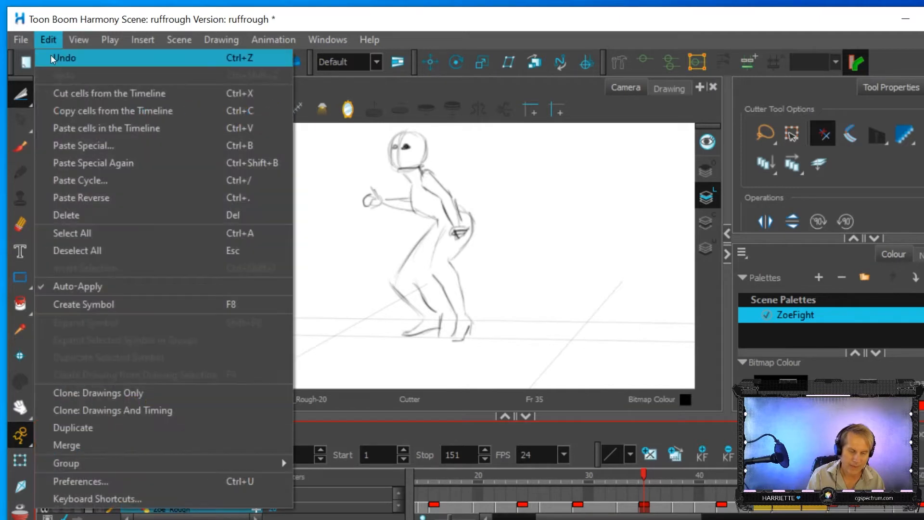
left_click(65, 127)
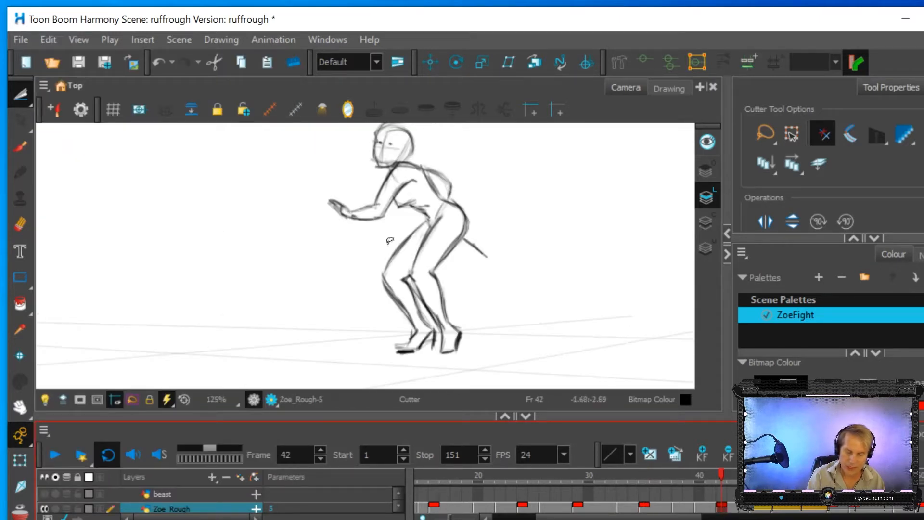
Step: Lasso the hips, legs and staff end on frame 42 with the Cutter, and copy them into the drawing on frame 35
mouse_move(369, 248)
left_mouse_down()
mouse_move(425, 207)
mouse_move(481, 197)
mouse_move(521, 340)
mouse_move(469, 371)
mouse_move(385, 365)
mouse_move(366, 299)
mouse_move(371, 243)
left_mouse_up()
left_click(48, 39)
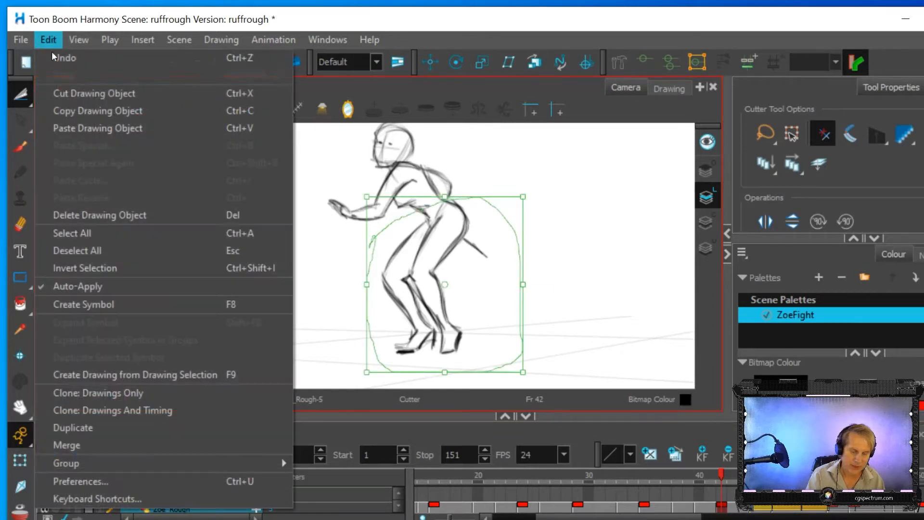
left_click(66, 110)
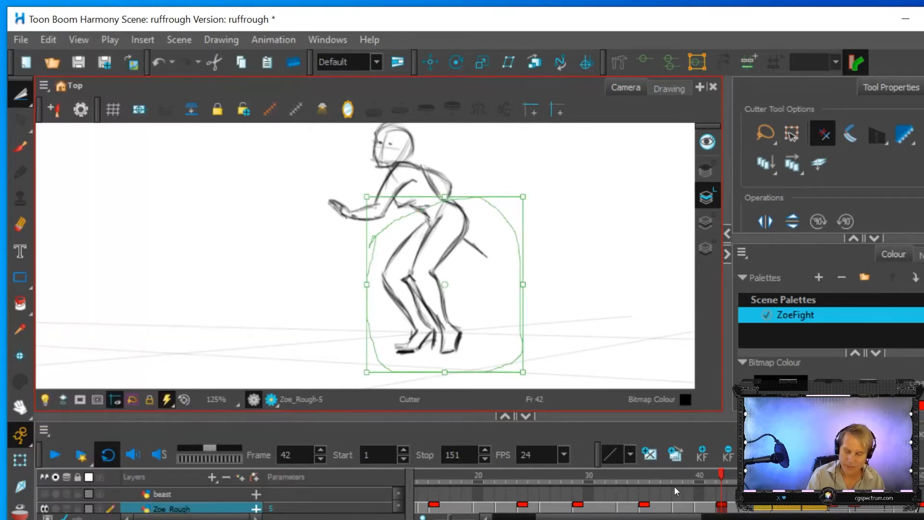
left_click(642, 508)
left_click(50, 40)
left_click(61, 126)
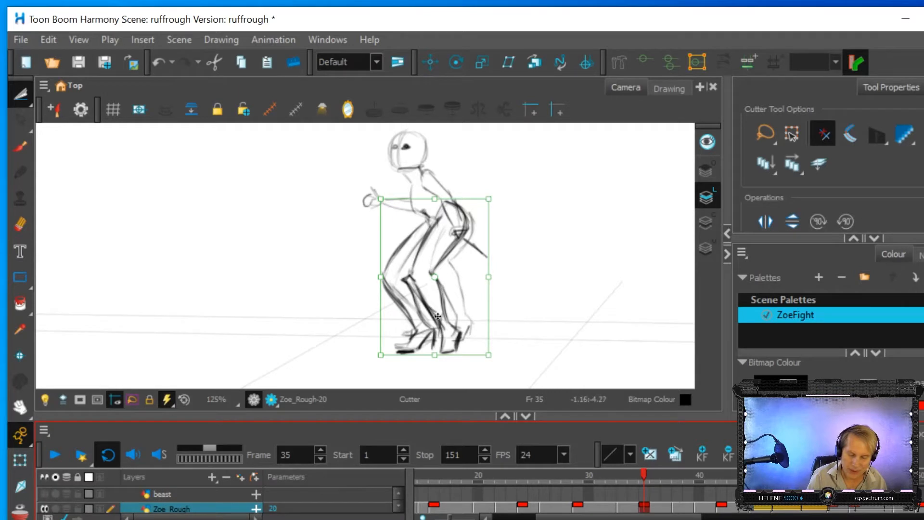
Step: Place the pasted legs beside the figure on frame 35 and scale them down slightly
left_click_drag(437, 316, 531, 302)
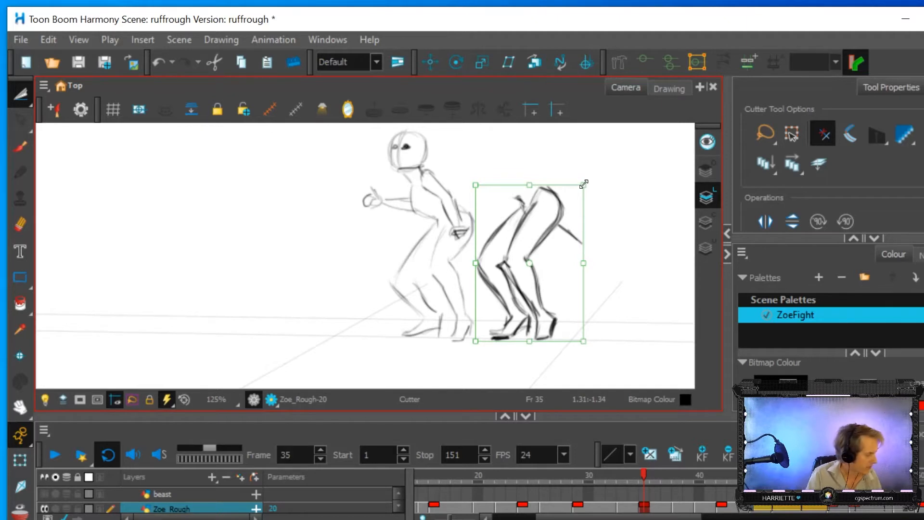
mouse_move(583, 184)
left_mouse_down()
mouse_move(559, 219)
mouse_move(567, 202)
left_mouse_up()
mouse_move(514, 266)
left_mouse_down()
mouse_move(433, 263)
mouse_move(550, 258)
left_mouse_up()
Step: Cut the pasted legs apart on frame 35, fit each over the original leg pose, and compare with frame 42
left_click_drag(30, 96, 76, 108)
mouse_move(498, 238)
left_mouse_down()
mouse_move(535, 194)
mouse_move(559, 205)
mouse_move(545, 246)
left_mouse_up()
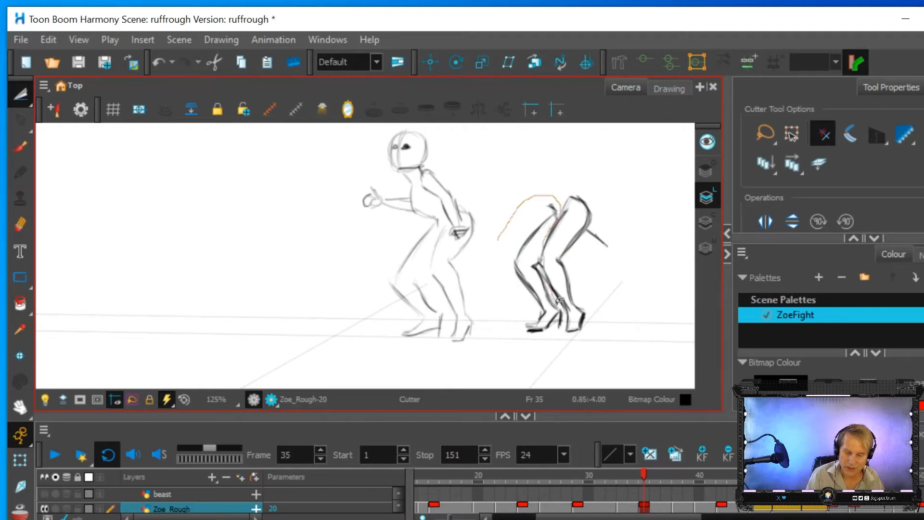
mouse_move(567, 311)
left_mouse_down()
mouse_move(522, 345)
mouse_move(494, 242)
mouse_move(492, 221)
mouse_move(515, 235)
left_mouse_up()
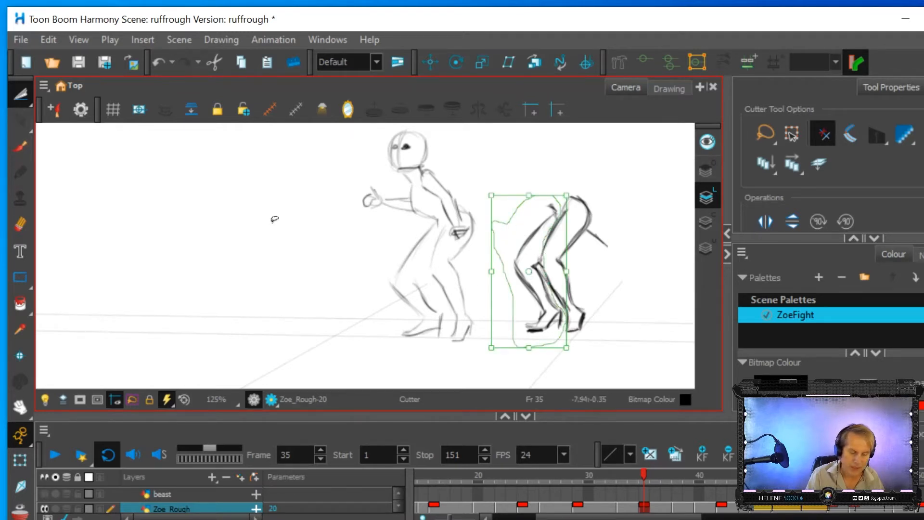
mouse_move(543, 280)
left_mouse_down()
mouse_move(421, 284)
mouse_move(430, 281)
left_mouse_up()
mouse_move(532, 214)
left_mouse_down()
mouse_move(539, 201)
mouse_move(625, 256)
mouse_move(566, 329)
mouse_move(512, 216)
mouse_move(539, 197)
mouse_move(533, 212)
left_mouse_up()
left_click_drag(572, 250, 461, 256)
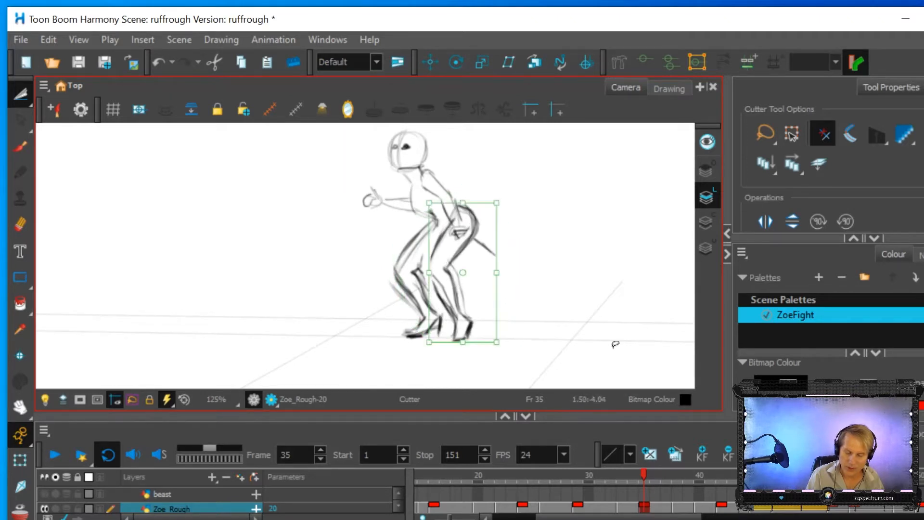
left_click(721, 506)
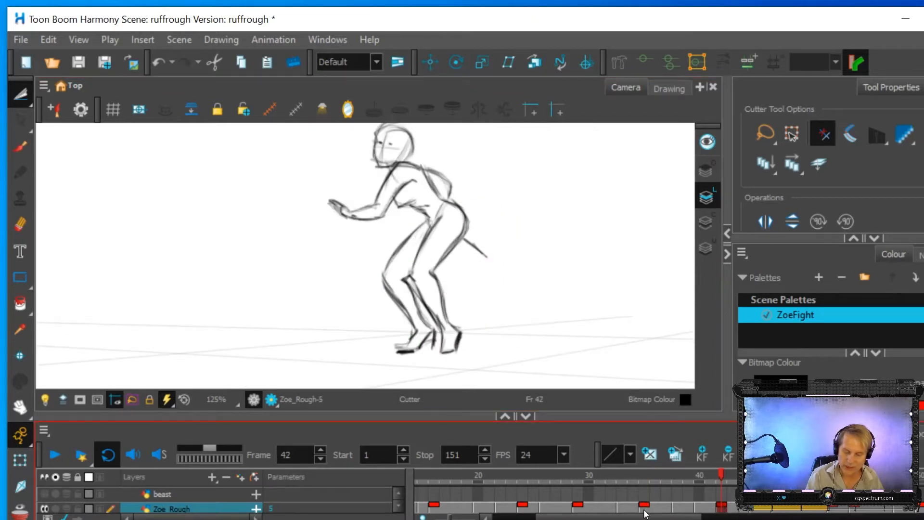
left_click(645, 512)
left_click(721, 509)
left_click(644, 512)
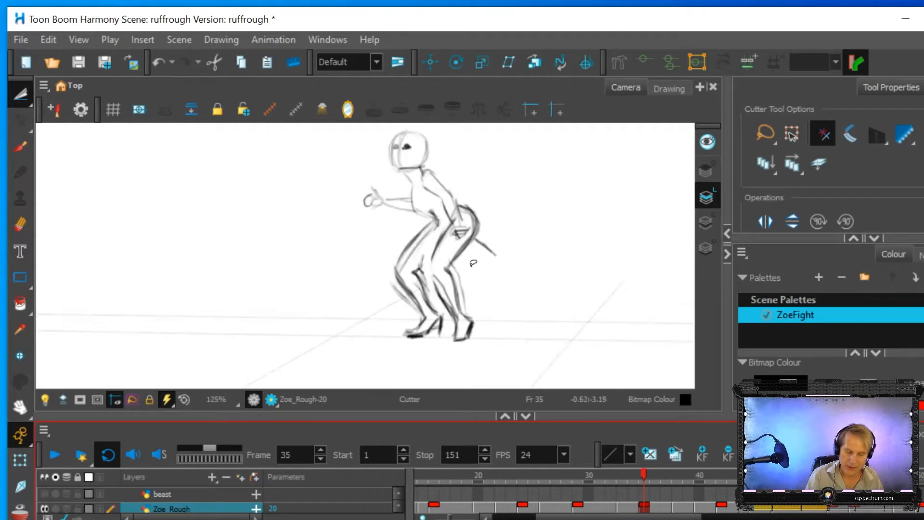
Step: Erase the leftover old sketch lines around the thighs, knees, shins, ankle and the hip beside the arm on frame 35
scroll(478, 258, "up", 2)
left_click(20, 224)
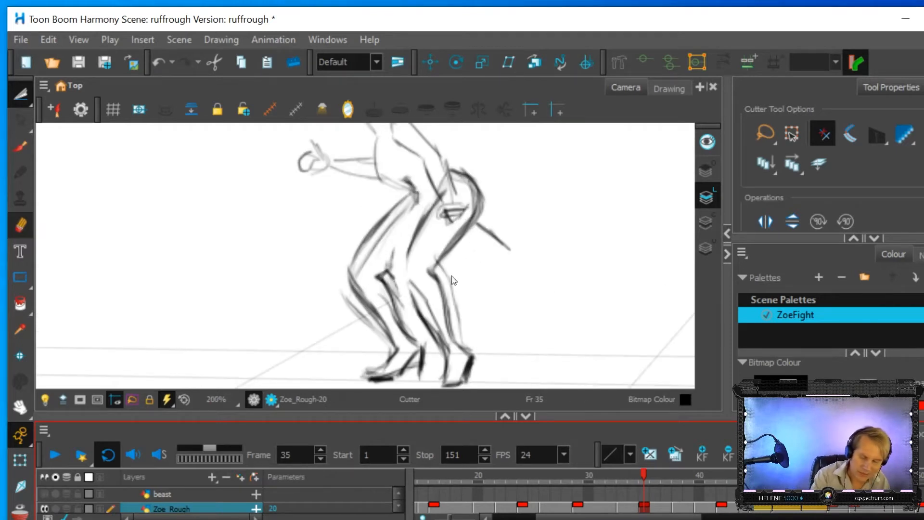
left_click_drag(467, 332, 439, 262)
mouse_move(366, 261)
left_mouse_down()
mouse_move(362, 274)
mouse_move(409, 204)
left_mouse_up()
left_click_drag(344, 310, 375, 347)
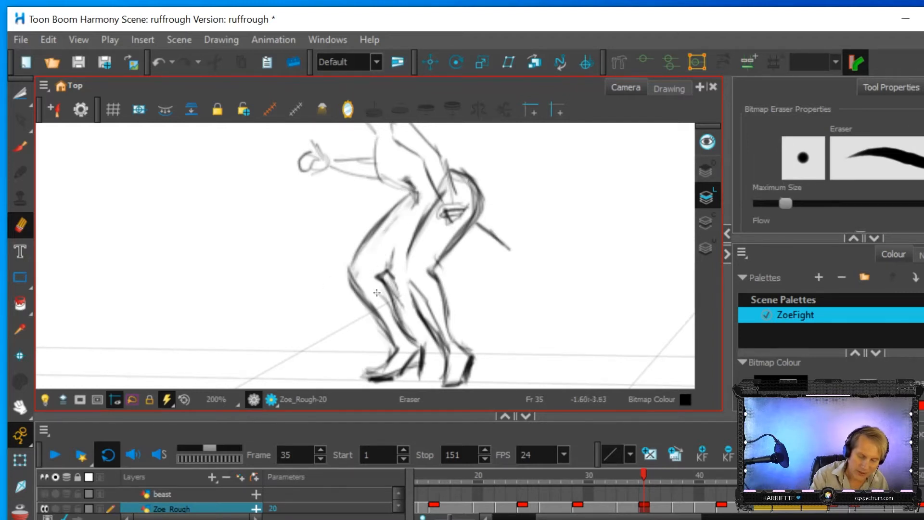
mouse_move(422, 292)
left_mouse_down()
mouse_move(416, 286)
mouse_move(434, 322)
left_mouse_up()
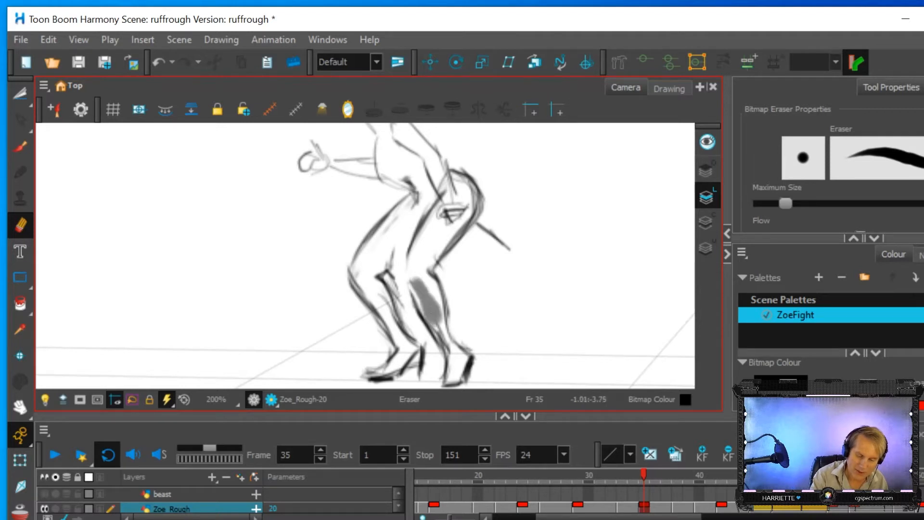
mouse_move(395, 250)
left_mouse_down()
mouse_move(402, 308)
mouse_move(381, 304)
mouse_move(383, 312)
left_mouse_up()
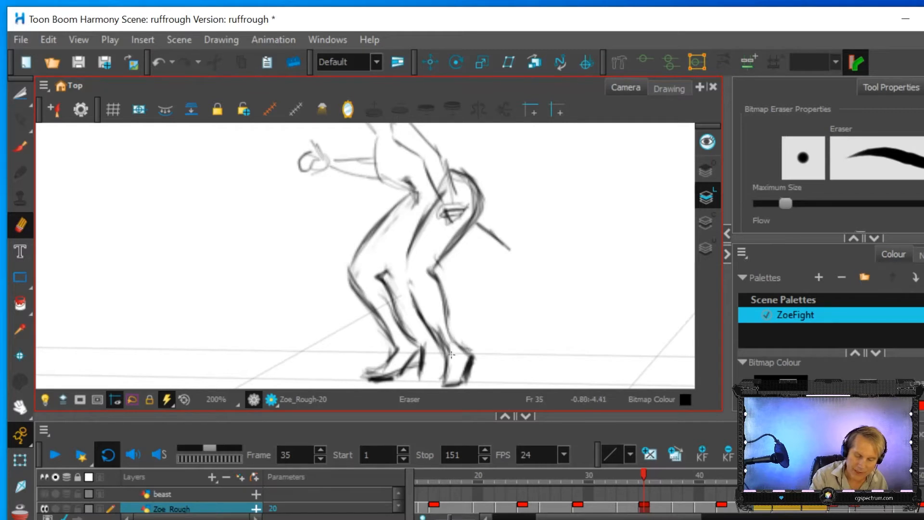
left_click_drag(465, 340, 467, 343)
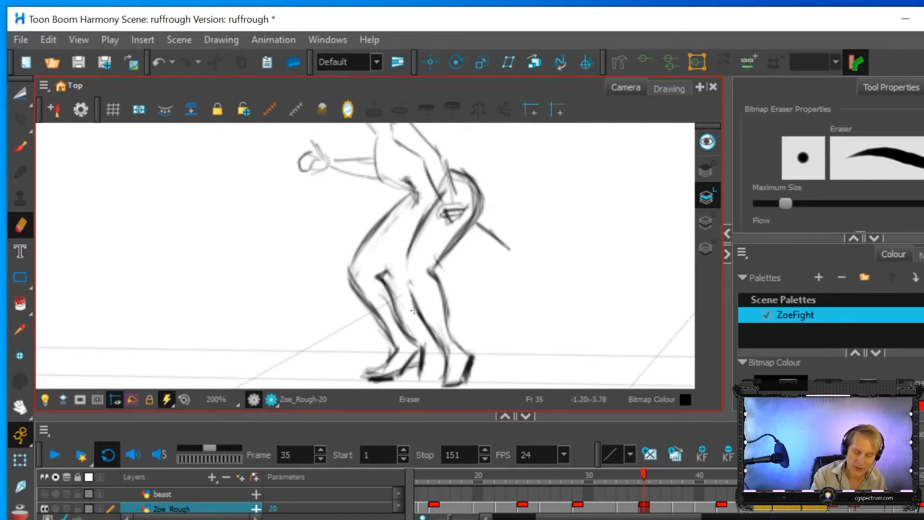
mouse_move(445, 184)
left_mouse_down()
mouse_move(440, 175)
mouse_move(447, 198)
mouse_move(447, 175)
left_mouse_up()
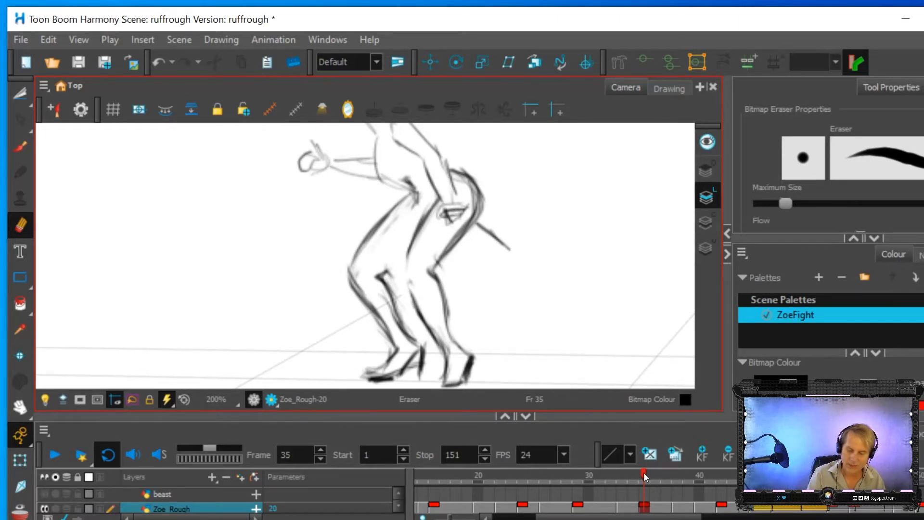
Step: Compare the figure on frame 35 with frame 42, and darken the rear leg's shin line down to the heel on frame 35
scroll(528, 279, "down", 3)
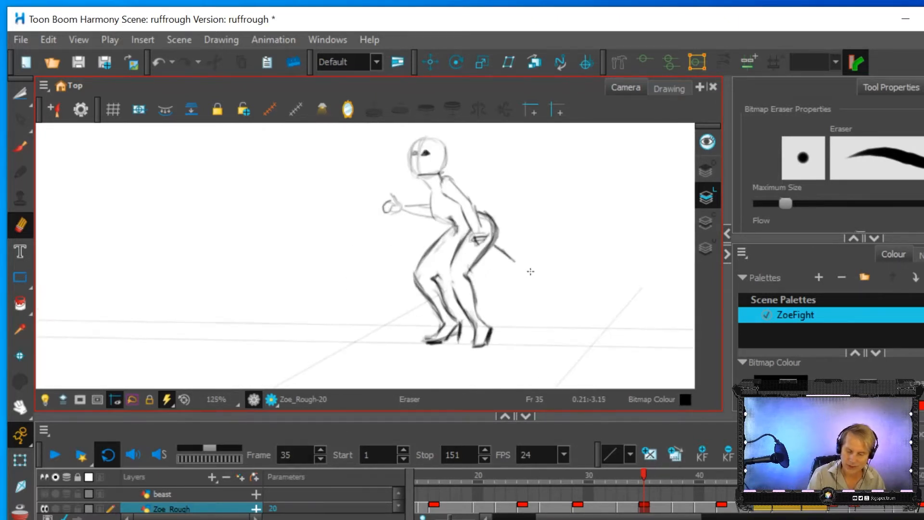
left_click(721, 505)
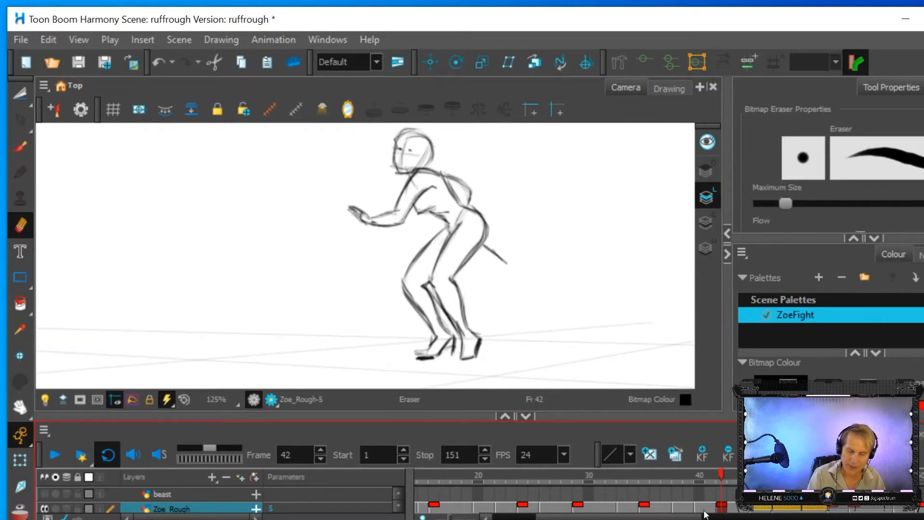
left_click(644, 507)
left_click(721, 505)
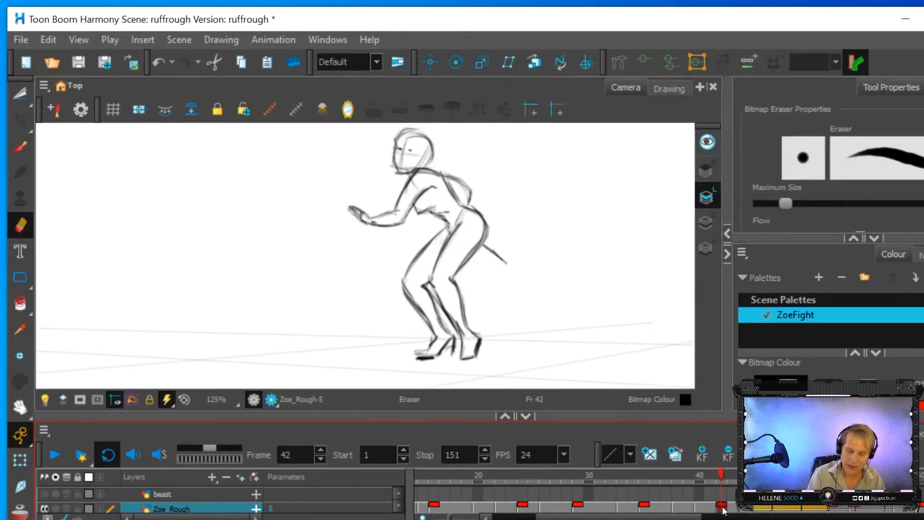
left_click(645, 507)
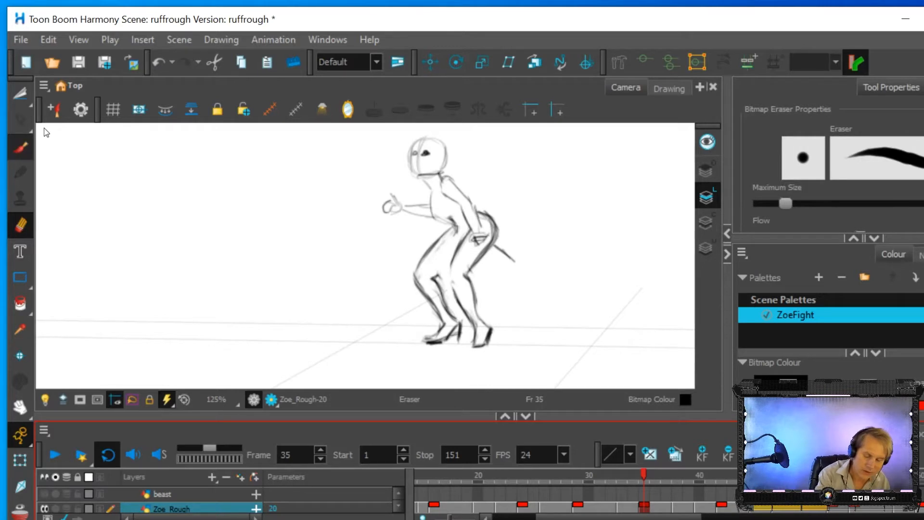
key("alt+b")
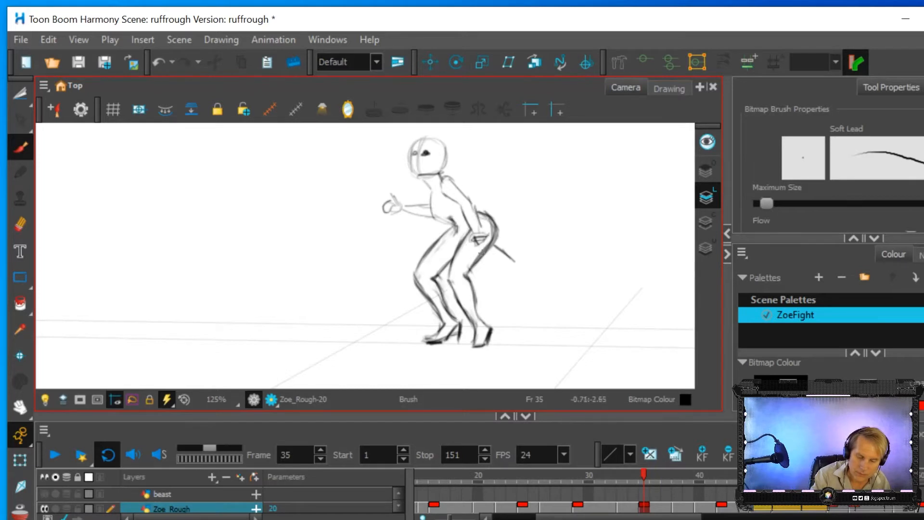
mouse_move(473, 299)
left_mouse_down()
mouse_move(475, 320)
mouse_move(458, 297)
mouse_move(474, 343)
left_mouse_up()
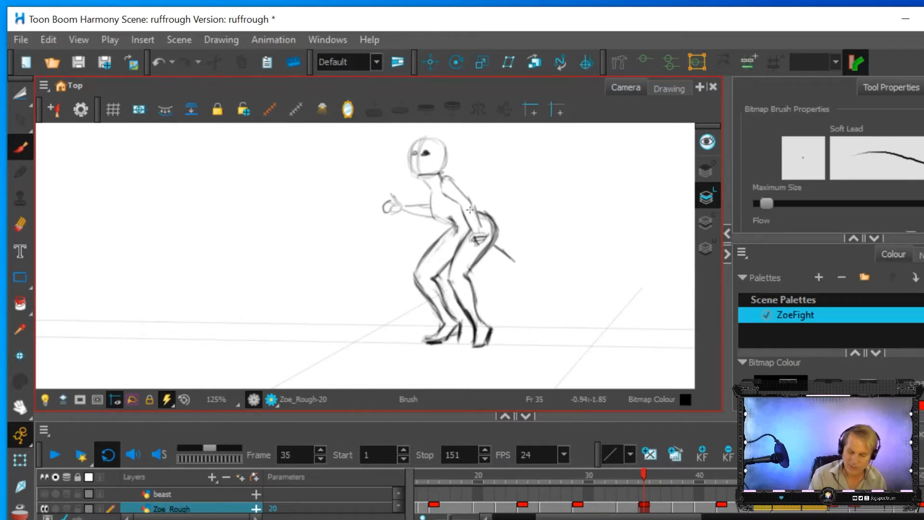
Step: Compare the frame 35 pose with the neighbouring poses on frames 29 and 42
left_click(722, 507)
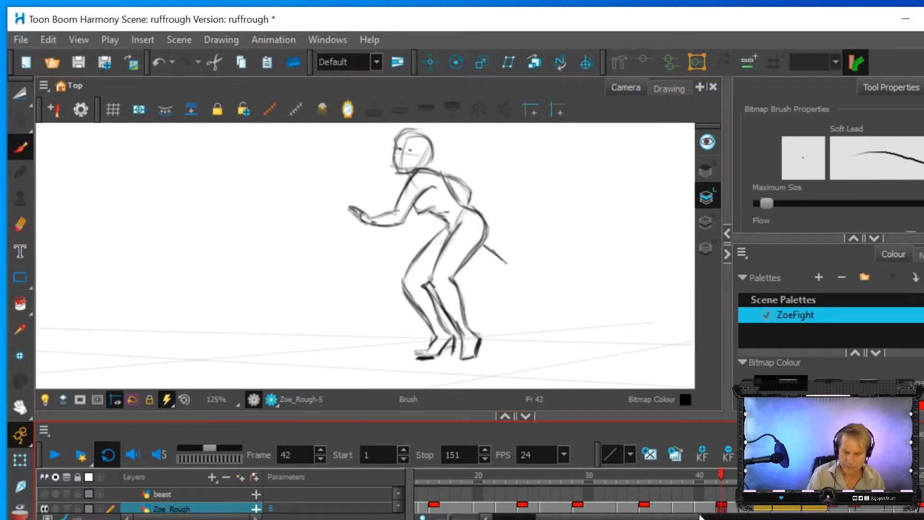
left_click(644, 506)
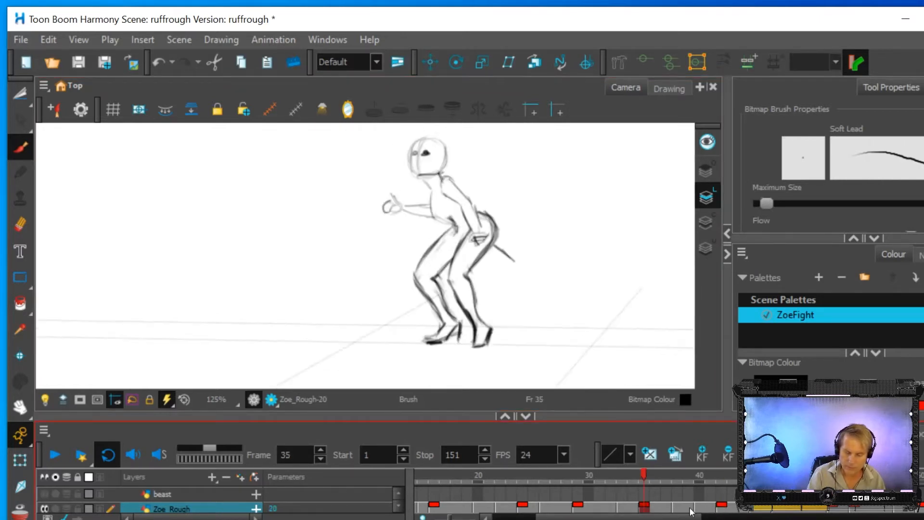
left_click(721, 506)
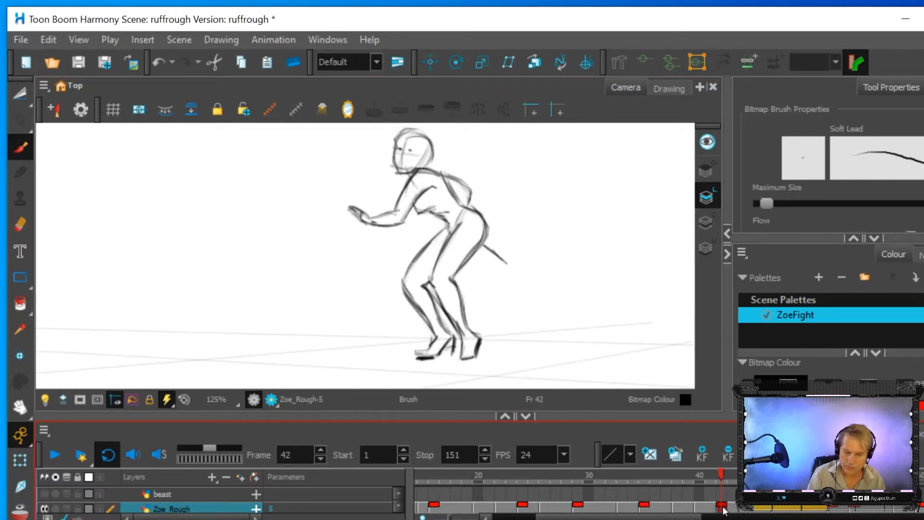
left_click(644, 507)
left_click(578, 506)
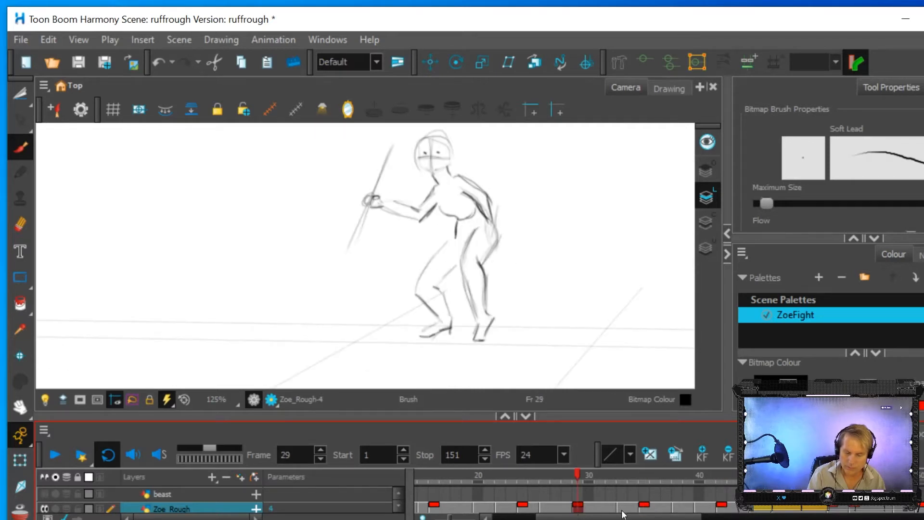
left_click(644, 507)
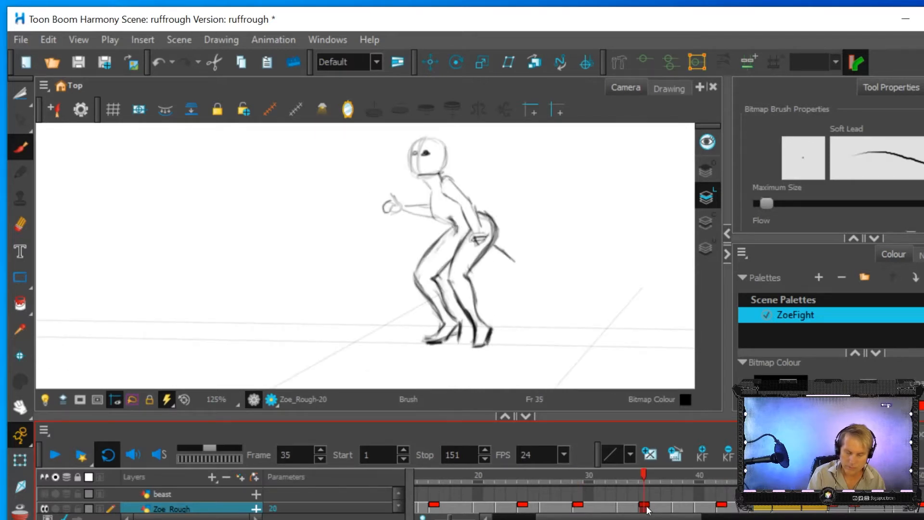
left_click(721, 506)
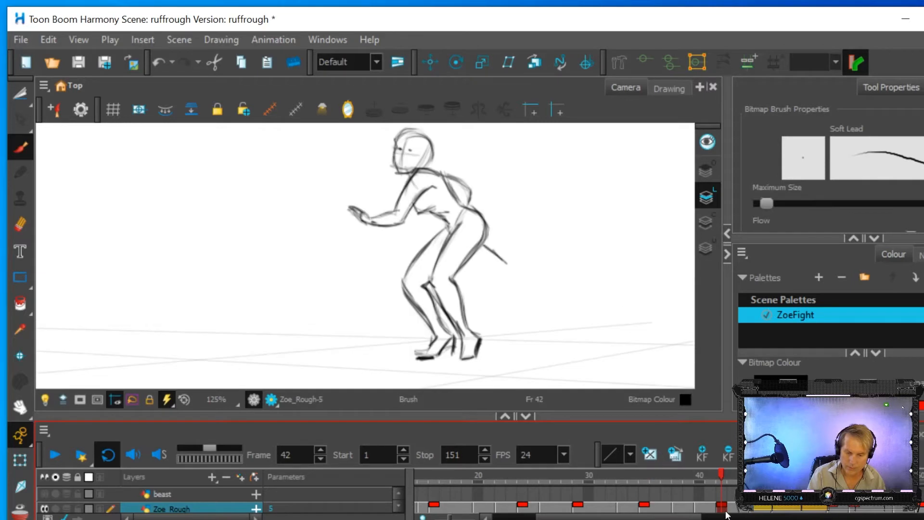
Step: Erase the staff end sticking out behind the hip on frame 35, and check the pose against frame 42
left_click(644, 506)
left_click(19, 222)
mouse_move(512, 264)
left_mouse_down()
mouse_move(498, 241)
mouse_move(512, 243)
left_mouse_up()
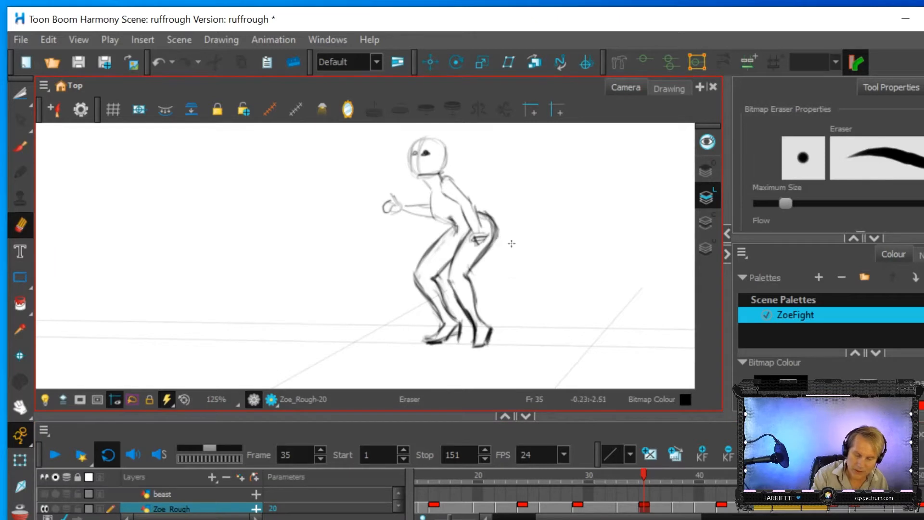
left_click(722, 508)
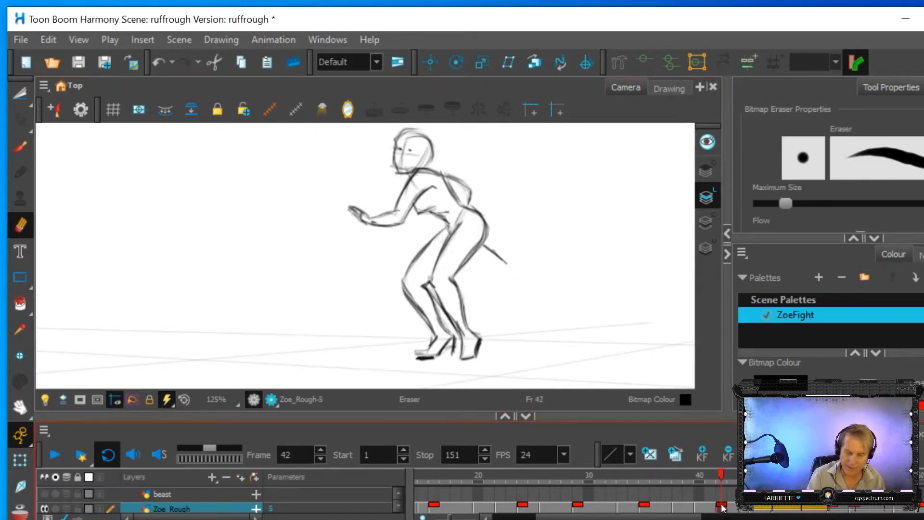
left_click(645, 505)
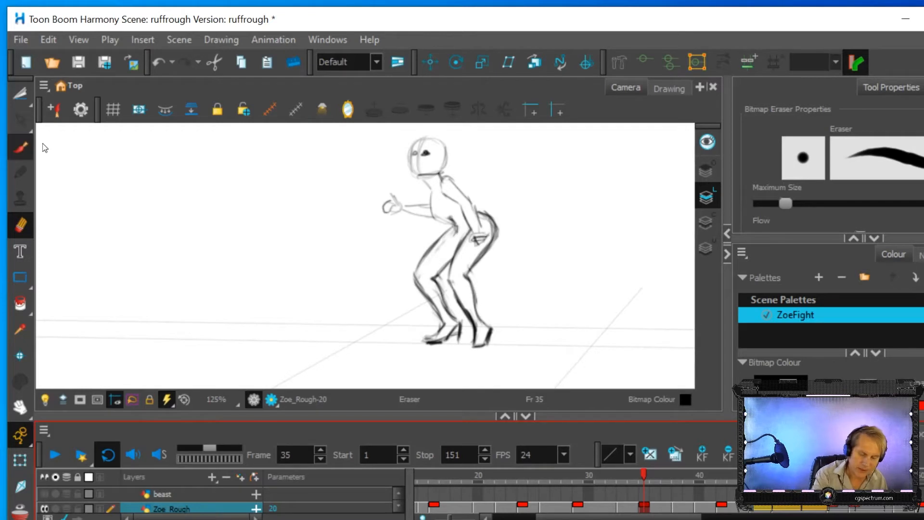
Step: Draw the staff through the forward hand on frame 35, and reinforce the hand, forearm, chest, belly and near-arm lines
left_click_drag(382, 155, 403, 257)
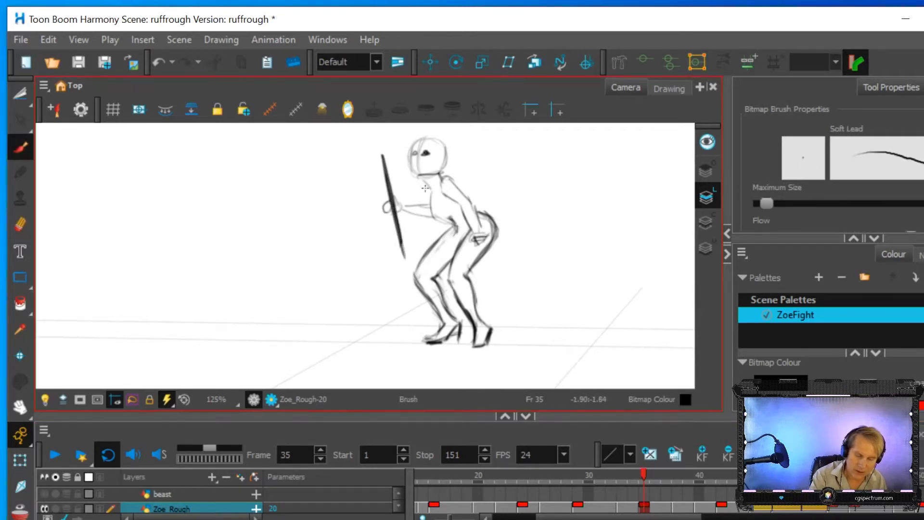
mouse_move(391, 200)
left_mouse_down()
mouse_move(426, 199)
mouse_move(427, 214)
mouse_move(446, 221)
left_mouse_up()
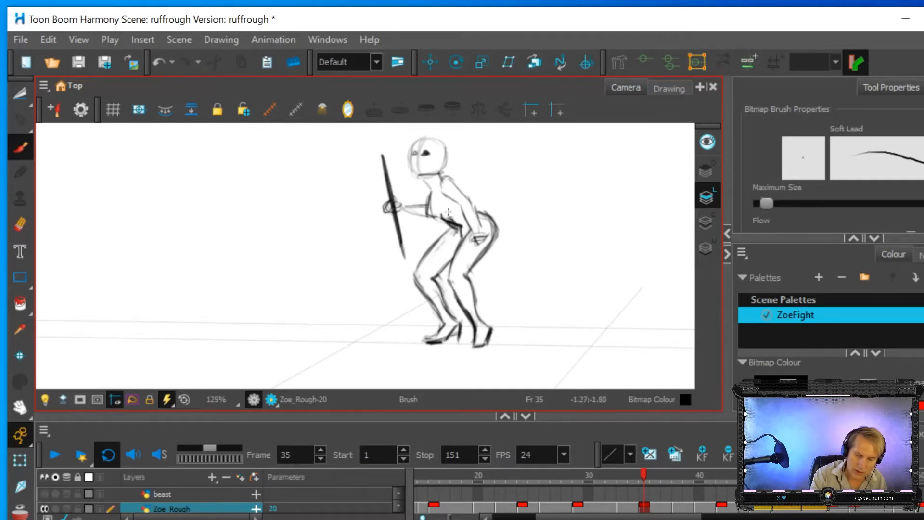
left_click_drag(430, 197, 442, 217)
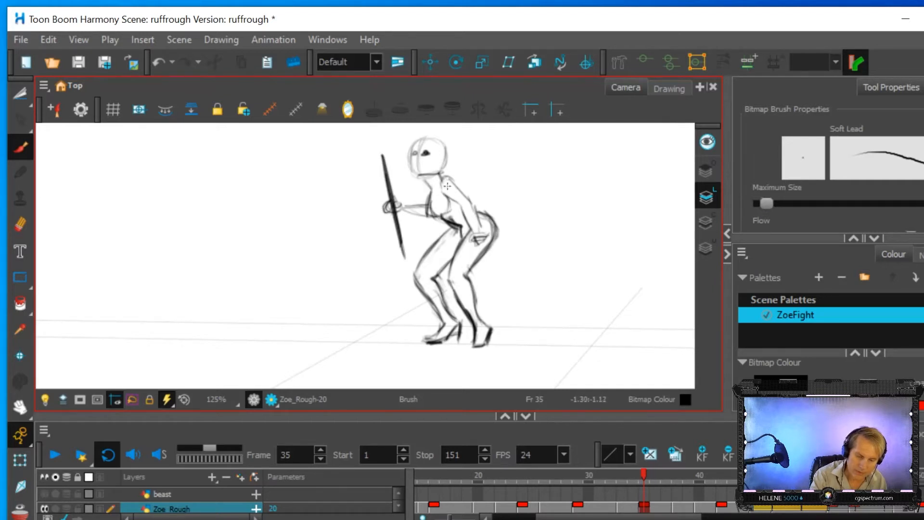
mouse_move(448, 180)
left_mouse_down()
mouse_move(475, 203)
mouse_move(481, 230)
mouse_move(460, 205)
mouse_move(475, 234)
mouse_move(476, 211)
left_mouse_up()
left_click_drag(465, 207, 453, 201)
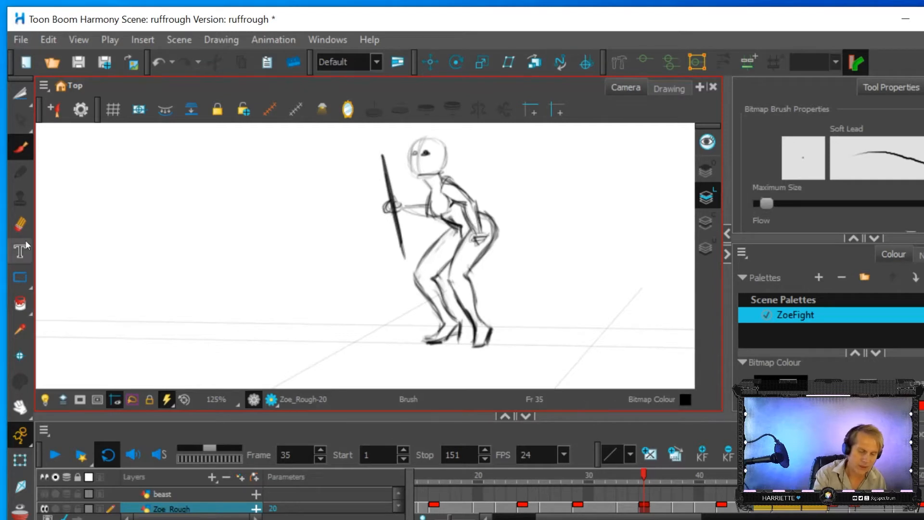
Step: Erase the near shoulder, back and arm on frame 35, and redraw them with the elbow bent further back and the hand at the hip
key("alt+e")
mouse_move(440, 178)
left_mouse_down()
mouse_move(476, 218)
mouse_move(450, 219)
left_mouse_up()
mouse_move(469, 202)
left_mouse_down()
mouse_move(484, 219)
mouse_move(468, 232)
left_mouse_up()
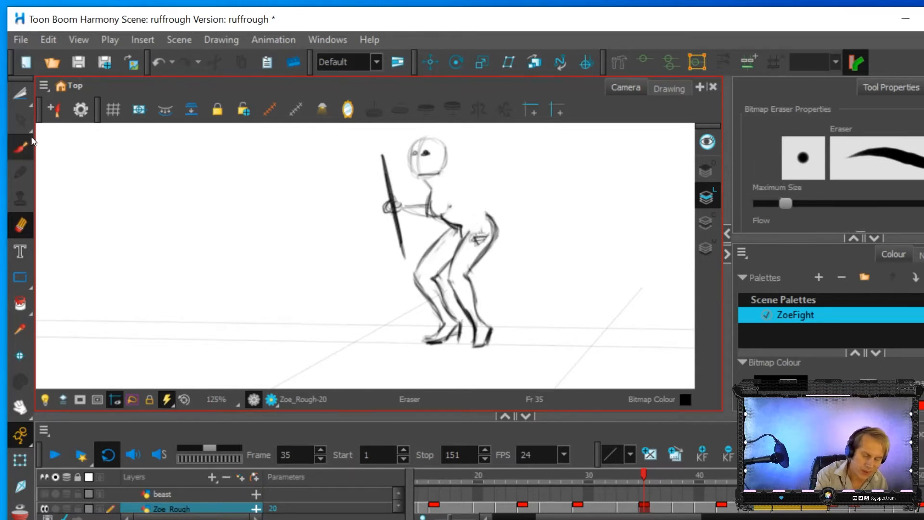
key("alt+b")
left_click_drag(449, 179, 481, 191)
mouse_move(481, 236)
left_mouse_down()
mouse_move(483, 204)
mouse_move(470, 187)
mouse_move(484, 203)
mouse_move(480, 227)
mouse_move(485, 205)
mouse_move(476, 225)
mouse_move(471, 215)
mouse_move(475, 236)
mouse_move(455, 198)
left_mouse_up()
left_click_drag(477, 233, 465, 200)
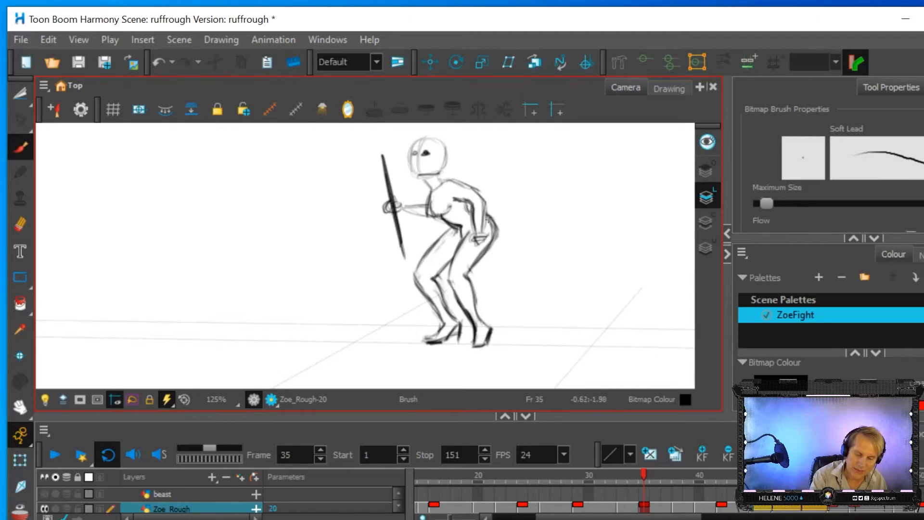
mouse_move(479, 233)
left_mouse_down()
mouse_move(487, 237)
mouse_move(453, 259)
mouse_move(430, 251)
mouse_move(416, 276)
left_mouse_up()
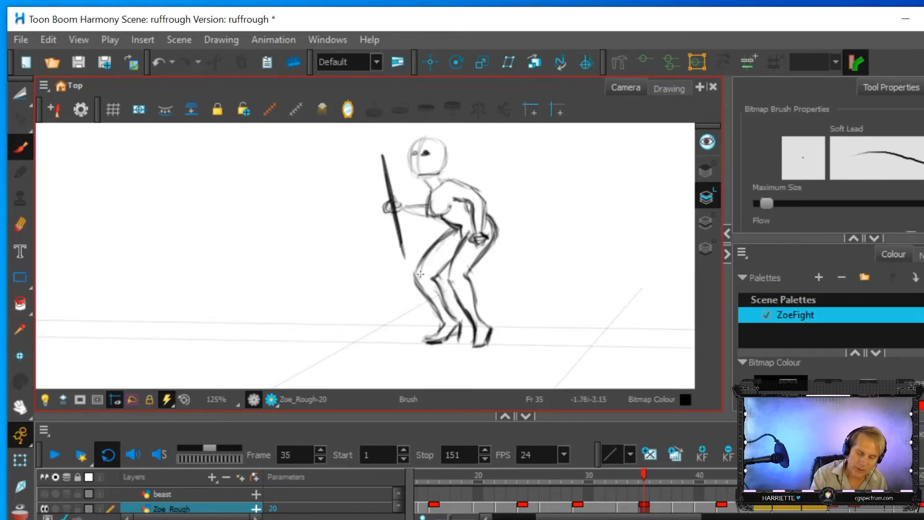
Step: Erase the front leg's thigh lines on frame 35 and redraw the thigh, knee and inner calf
left_click(21, 226)
mouse_move(448, 232)
left_mouse_down()
mouse_move(424, 256)
mouse_move(452, 236)
mouse_move(445, 239)
mouse_move(438, 225)
mouse_move(452, 227)
mouse_move(445, 236)
mouse_move(443, 225)
mouse_move(461, 233)
mouse_move(461, 259)
mouse_move(467, 230)
mouse_move(458, 246)
mouse_move(449, 229)
left_mouse_up()
left_click(20, 146)
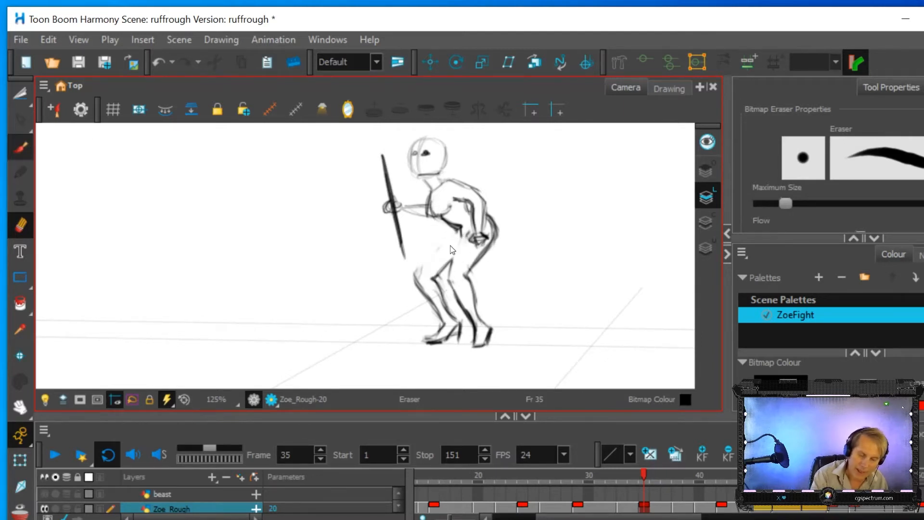
mouse_move(417, 275)
left_mouse_down()
mouse_move(459, 227)
mouse_move(418, 276)
left_mouse_up()
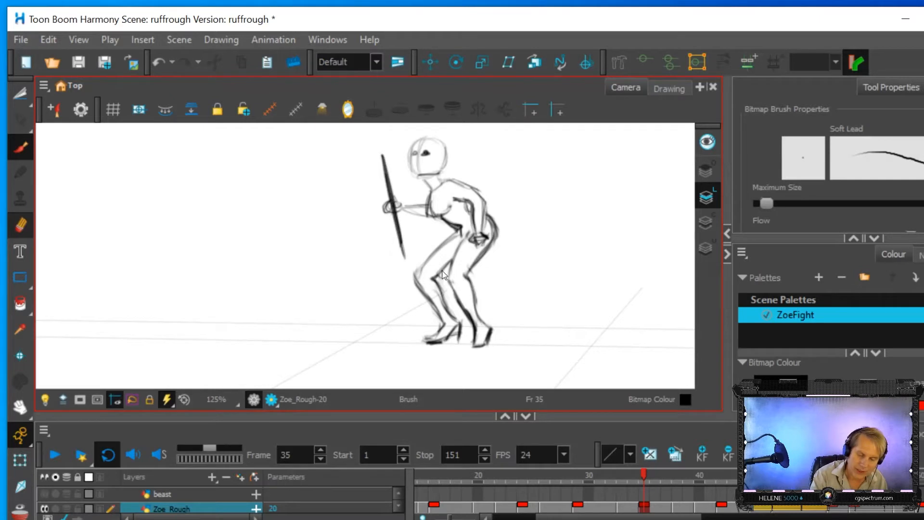
left_click(31, 219)
left_click_drag(433, 276, 442, 263)
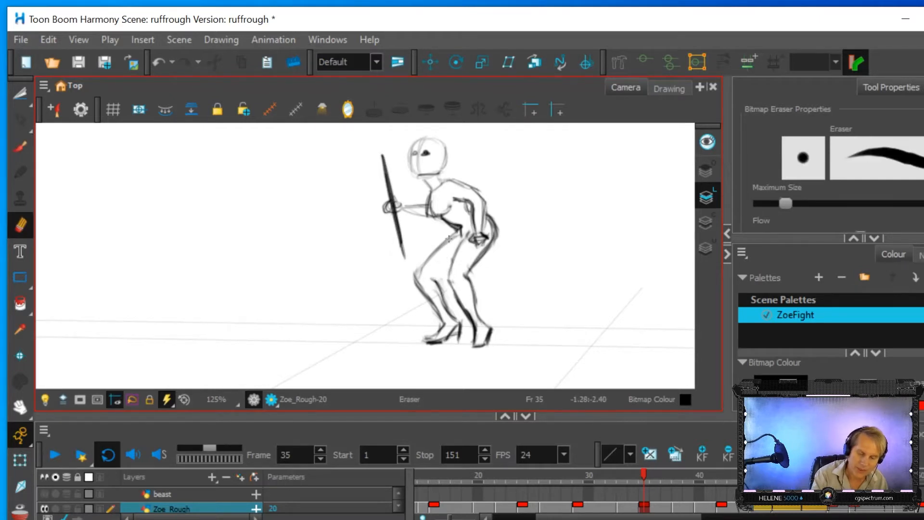
key("alt+b")
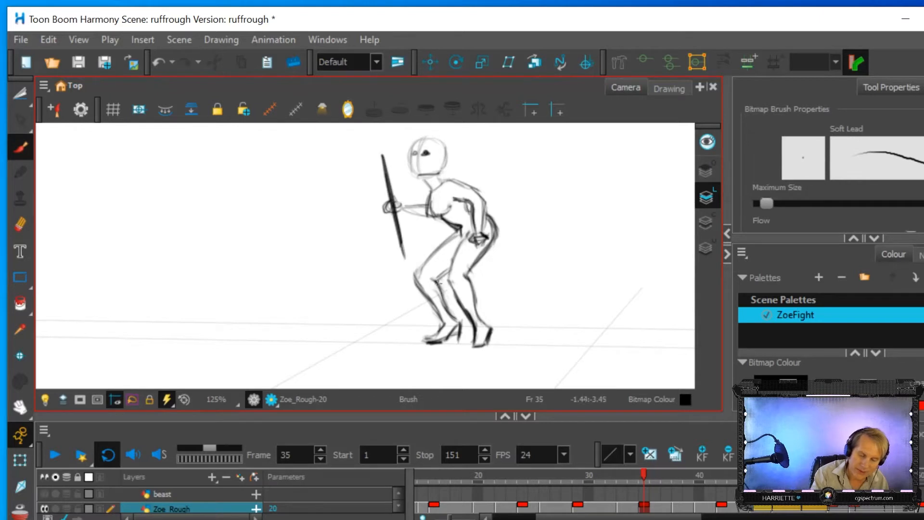
left_click_drag(435, 272, 445, 303)
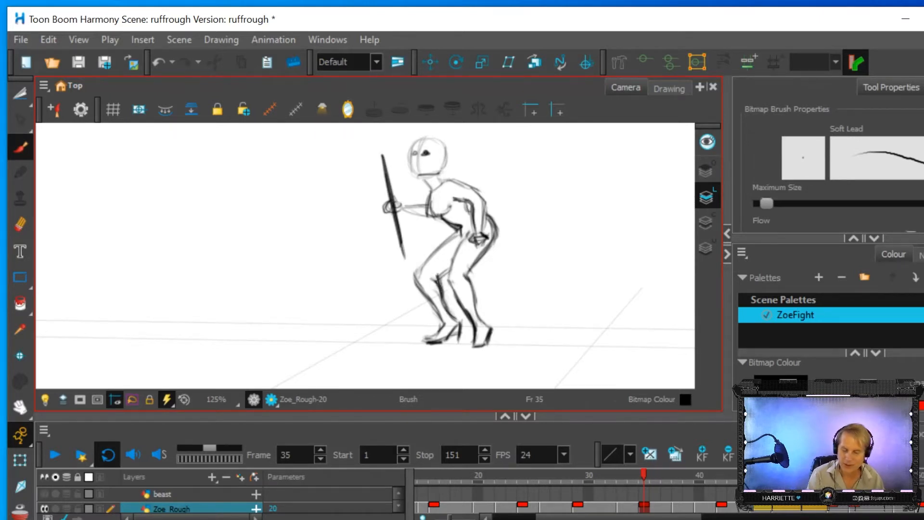
Step: Compare the reworked frame 35 pose with frame 42 and with the two key poses before it
left_click(724, 508)
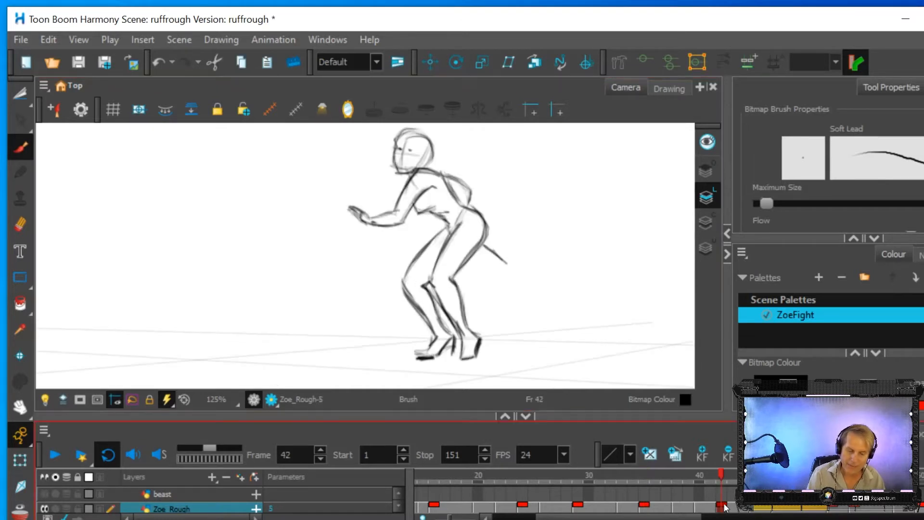
left_click(647, 506)
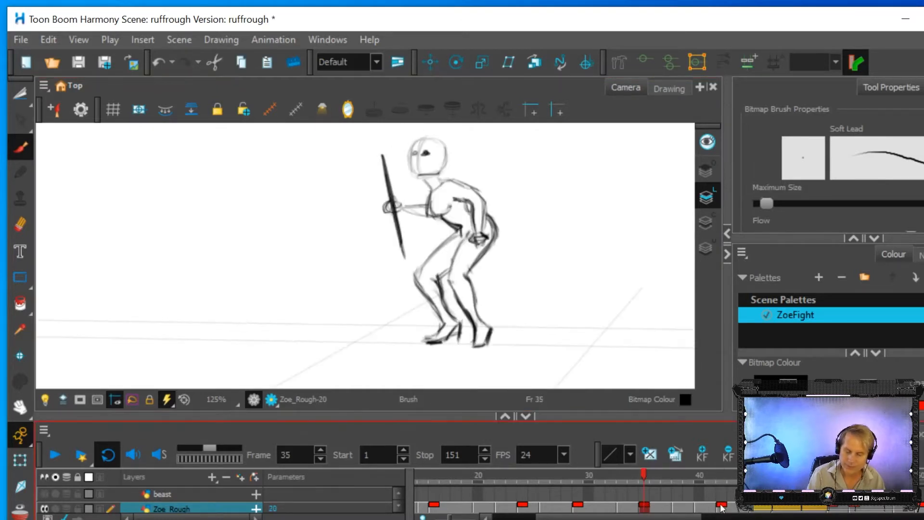
left_click(724, 508)
left_click(645, 507)
left_click(578, 508)
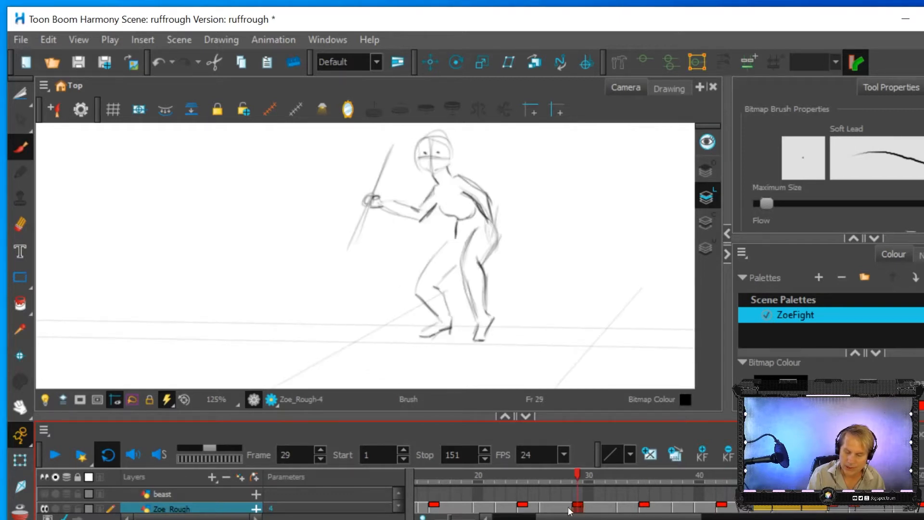
left_click(526, 507)
left_click(578, 508)
left_click(645, 508)
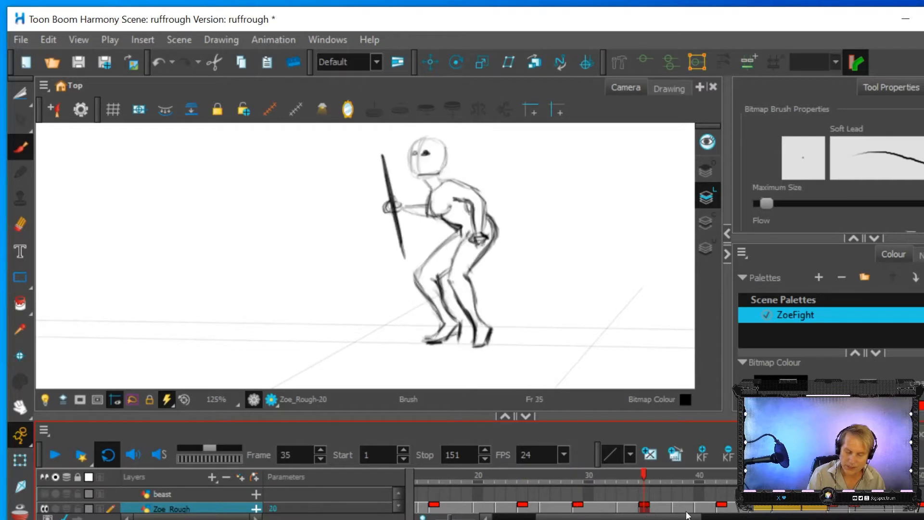
Step: Review the key poses following frame 35 up to frame 60, and return to the crouch on frame 47
left_click(726, 508)
left_click(776, 509)
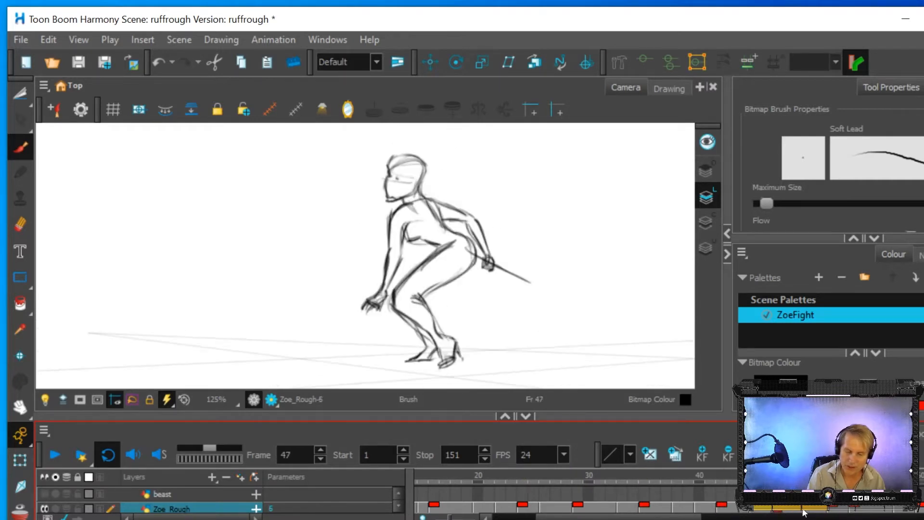
left_click(833, 510)
left_click(857, 509)
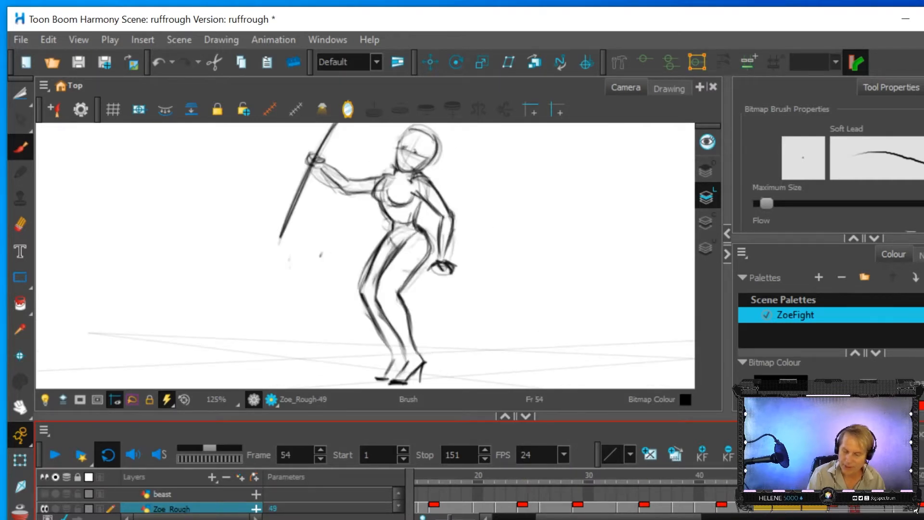
left_click(921, 510)
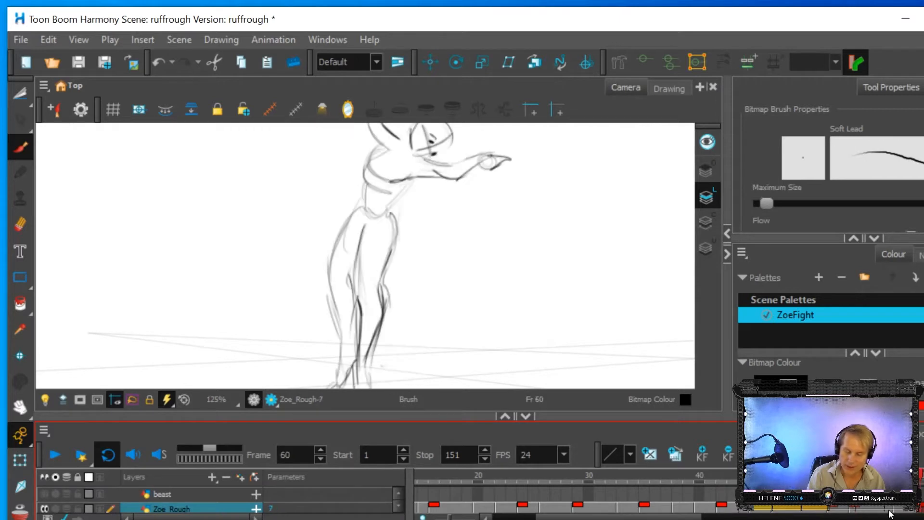
left_click(854, 512)
left_click(831, 513)
left_click(768, 512)
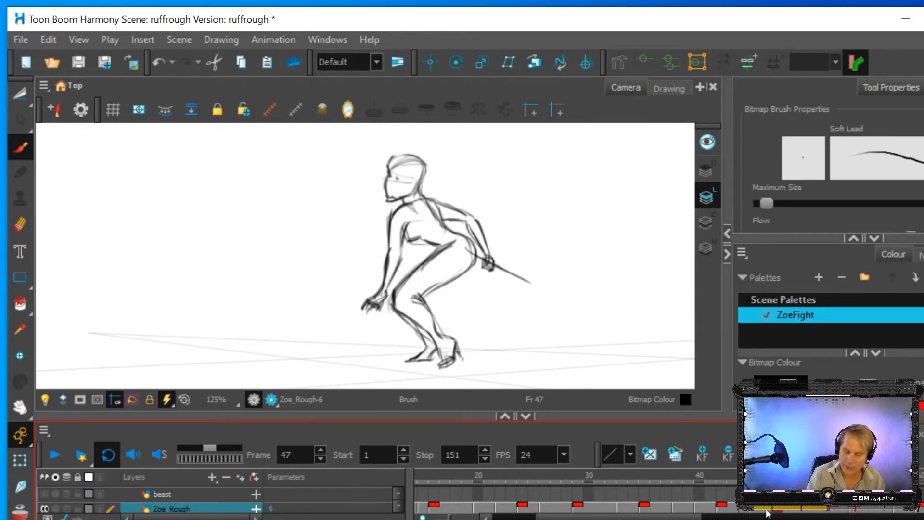
Step: Examine the rough poses from frame 35 to frame 52, including the in-between on frame 40 and the key pose on frame 42
left_click(725, 511)
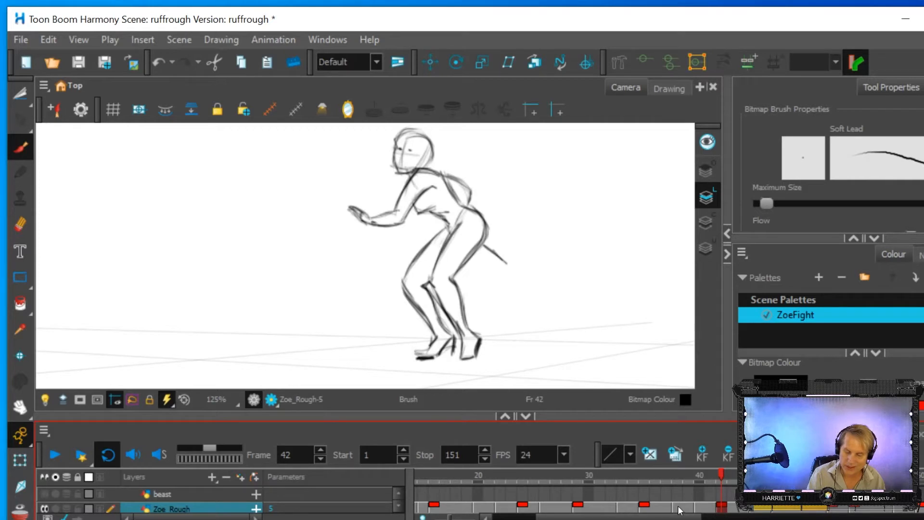
left_click(645, 509)
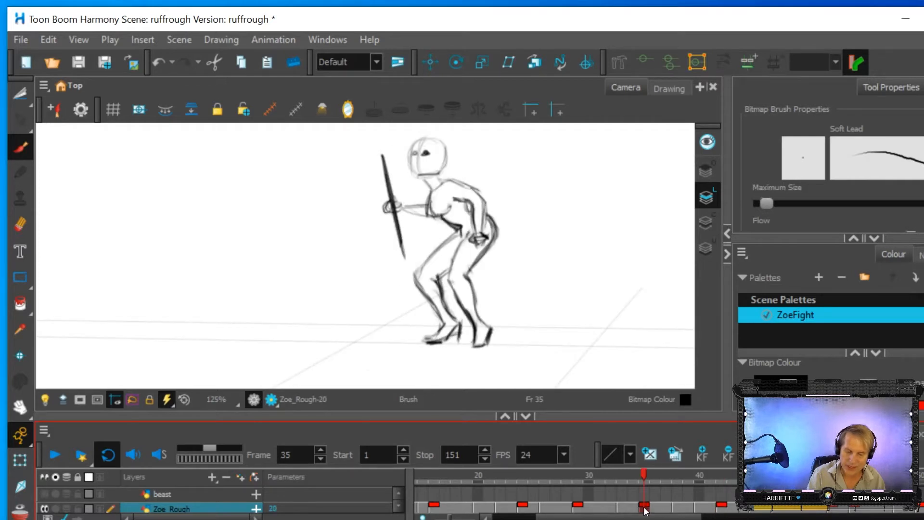
left_click(688, 509)
left_click(703, 507)
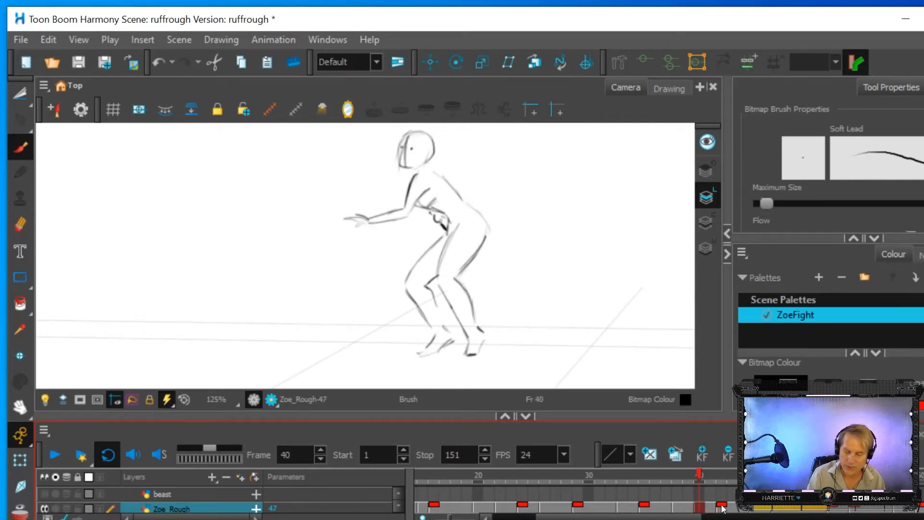
left_click(726, 508)
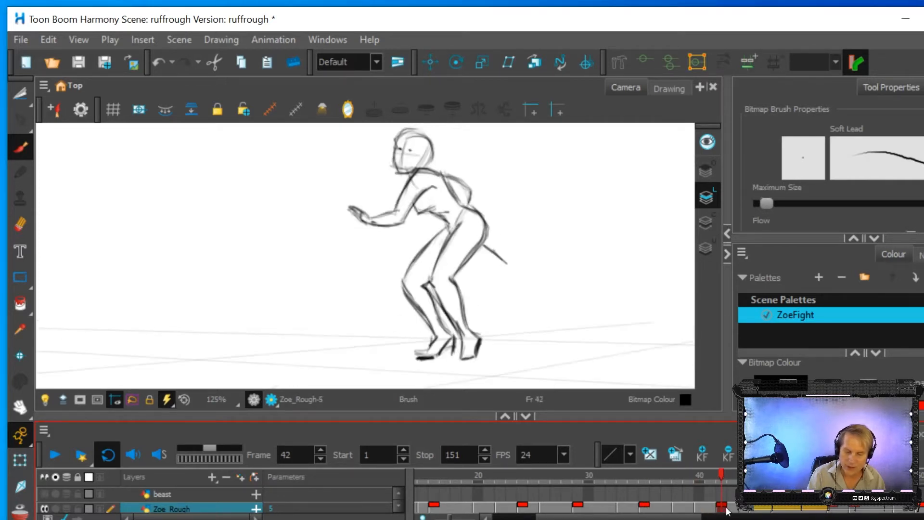
left_click(787, 510)
left_click(832, 510)
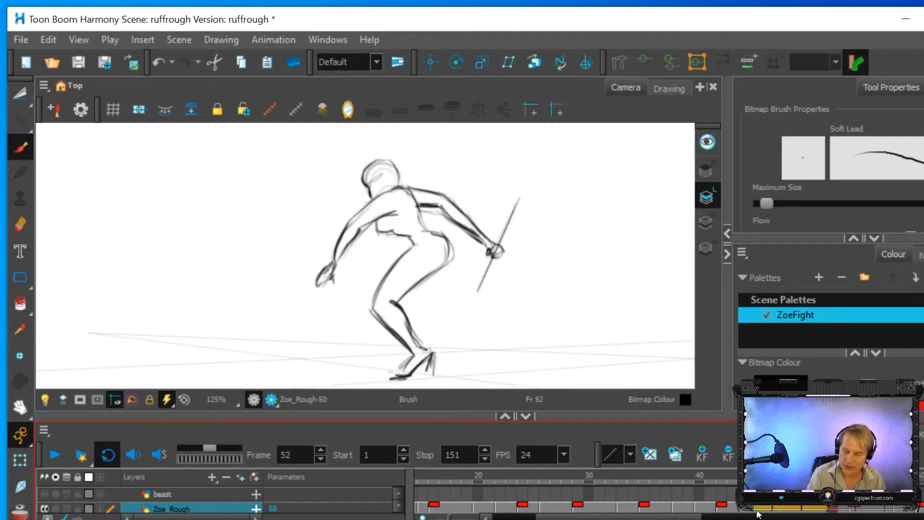
Step: Compare the in-between pose on frame 45 with the key poses on frames 42 and 47
left_click(728, 510)
left_click(756, 511)
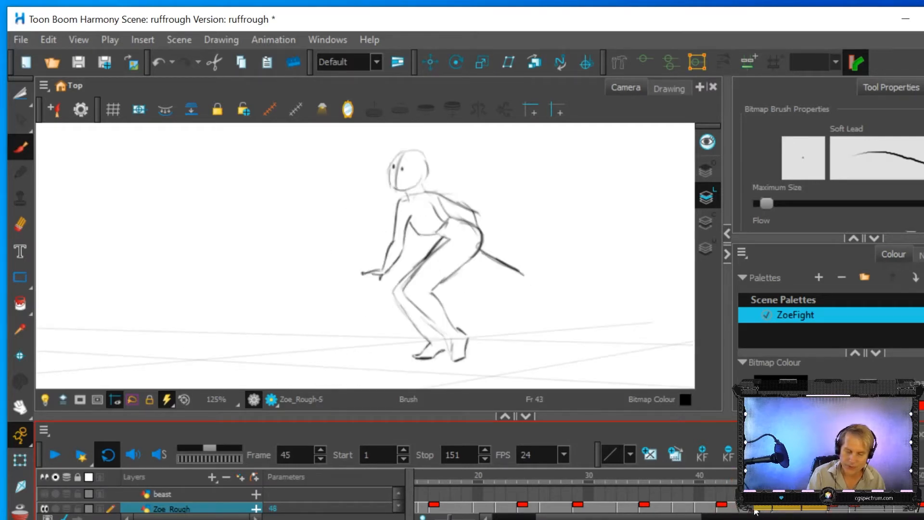
left_click(784, 512)
left_click(721, 512)
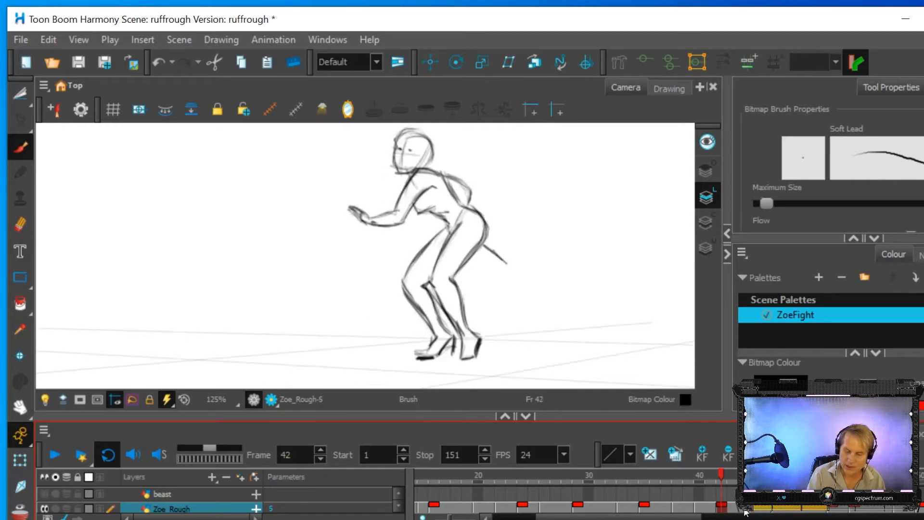
left_click(753, 511)
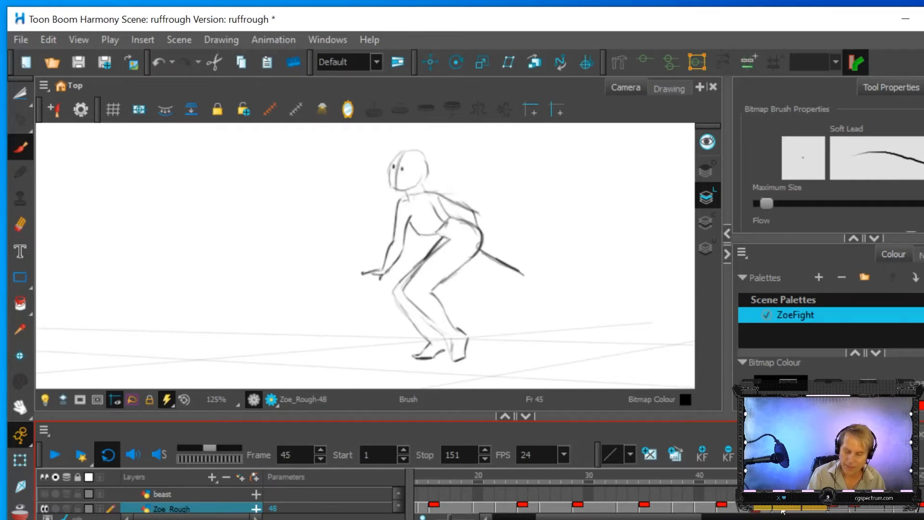
left_click(783, 512)
left_click(754, 511)
left_click(780, 512)
left_click(756, 511)
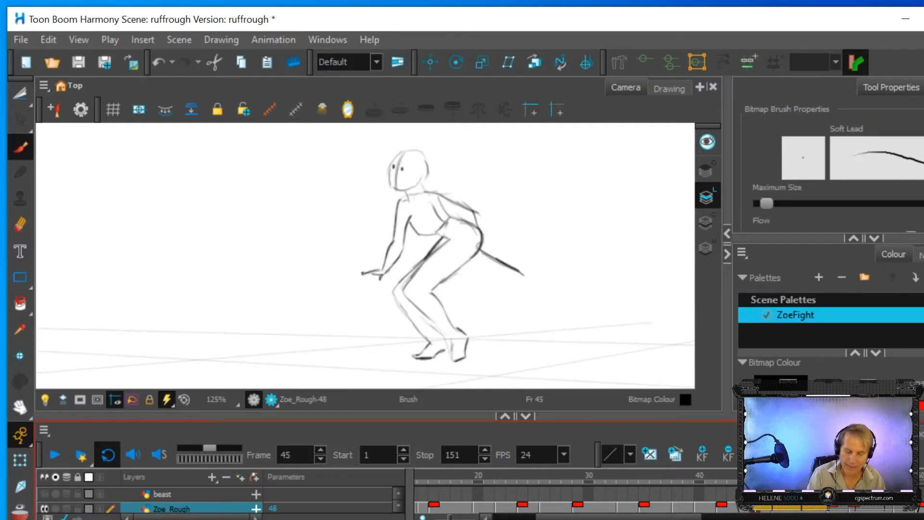
Step: Turn on onion skinning over a wider range of previous frames and strengthen the front arm, hand, chest and head outline on frame 45
key("alt+o")
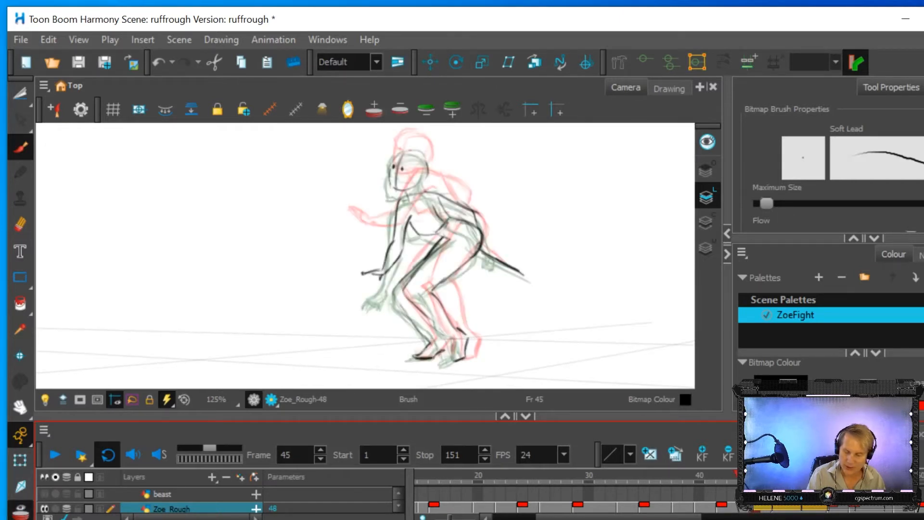
left_click_drag(736, 474, 714, 475)
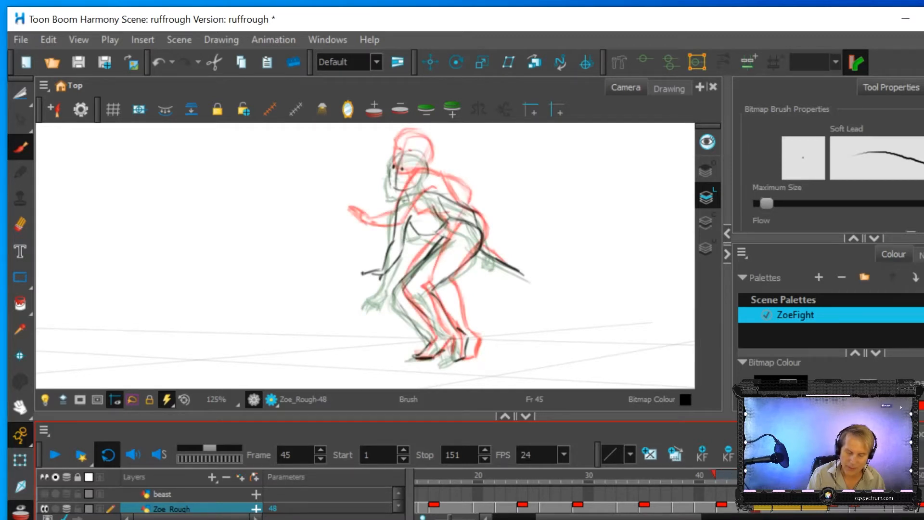
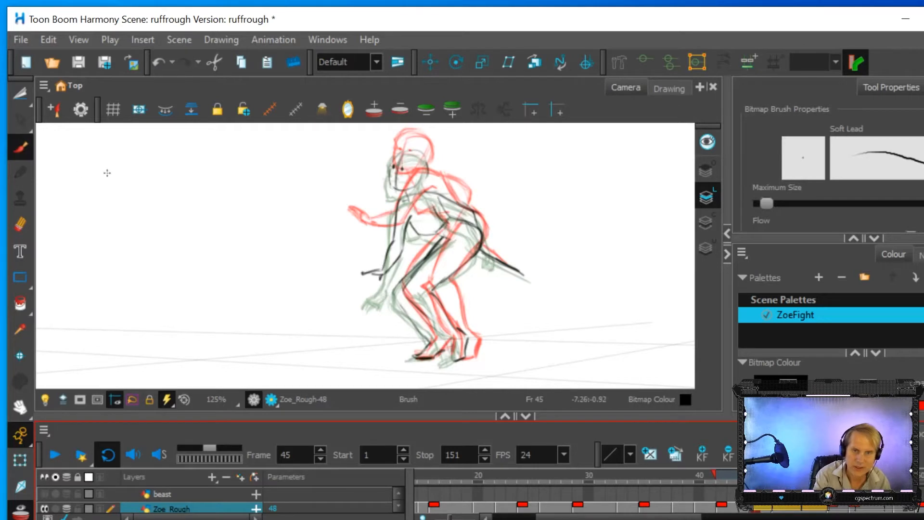
left_click_drag(380, 268, 408, 194)
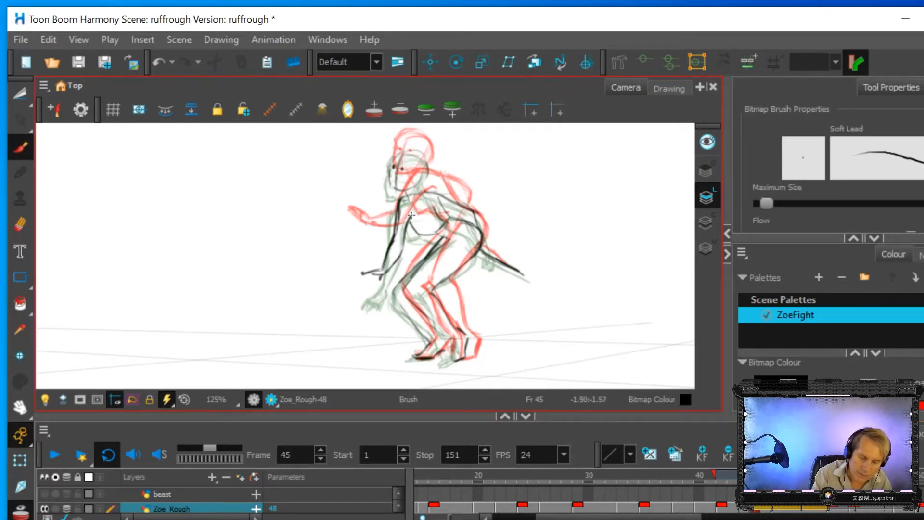
left_click_drag(386, 271, 413, 217)
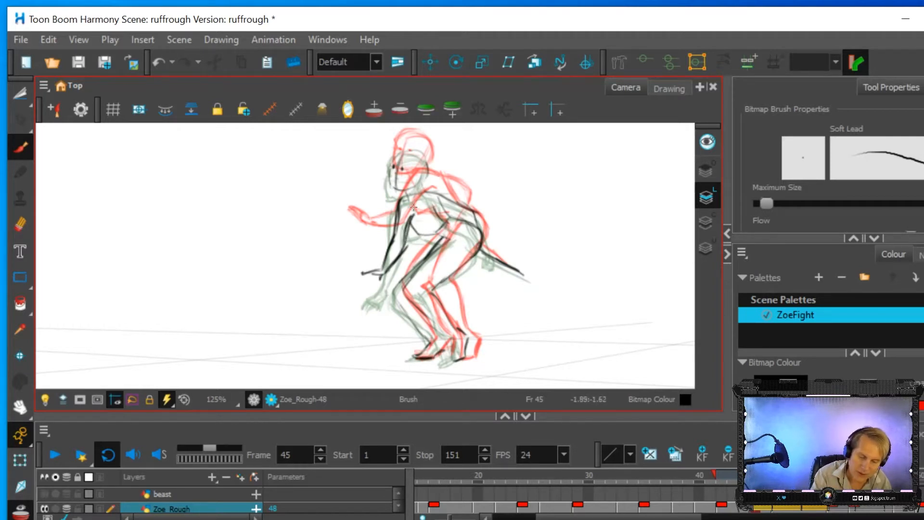
mouse_move(409, 226)
left_mouse_down()
mouse_move(445, 214)
mouse_move(435, 232)
left_mouse_up()
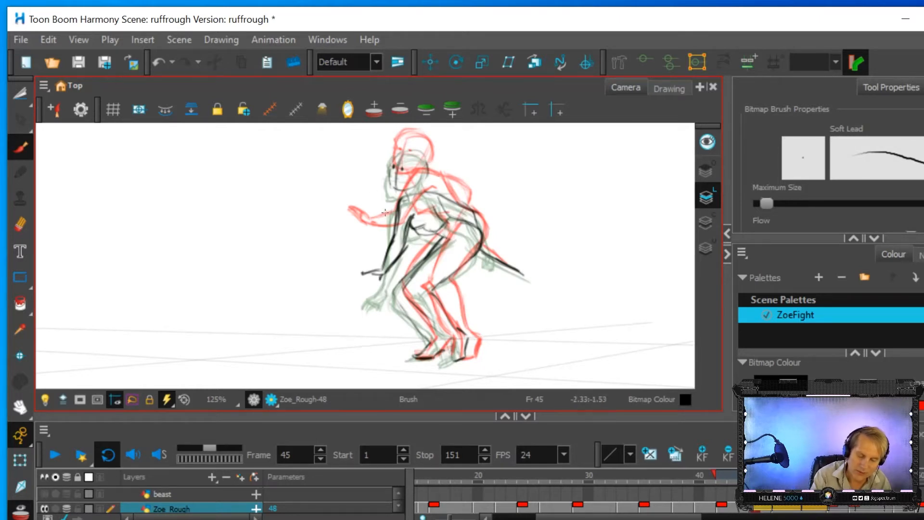
mouse_move(370, 273)
left_mouse_down()
mouse_move(358, 278)
mouse_move(377, 279)
left_mouse_up()
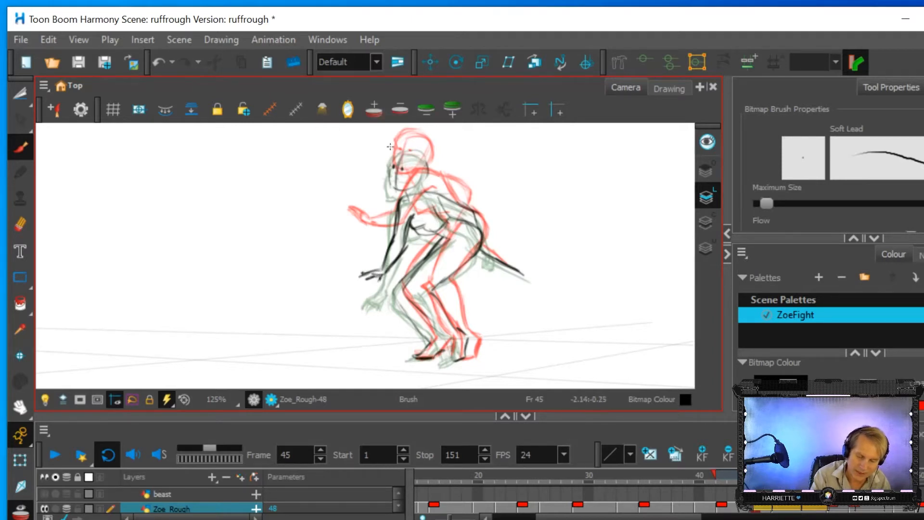
mouse_move(391, 164)
left_mouse_down()
mouse_move(412, 146)
mouse_move(425, 160)
mouse_move(423, 170)
mouse_move(387, 178)
mouse_move(409, 196)
left_mouse_up()
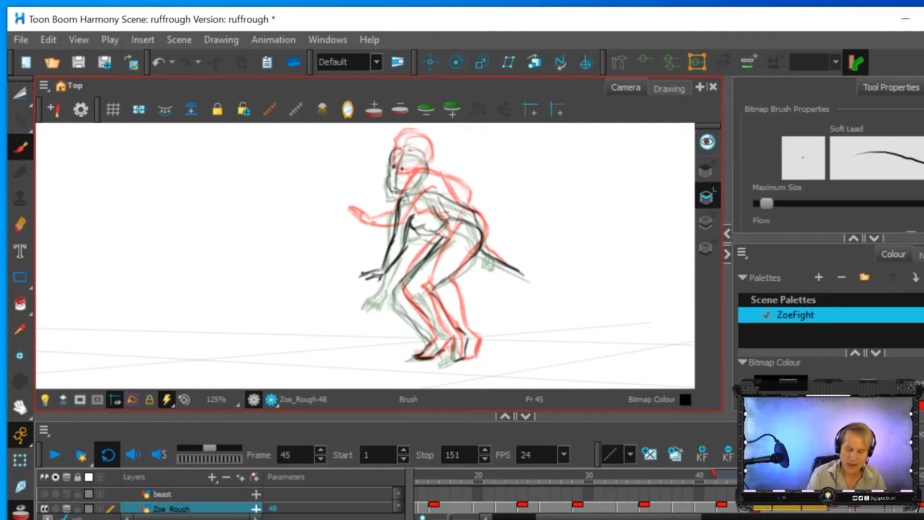
Step: Open the Onion Skin settings and lower the overall onion skin intensity so the neighbouring drawings appear fainter
left_click(317, 45)
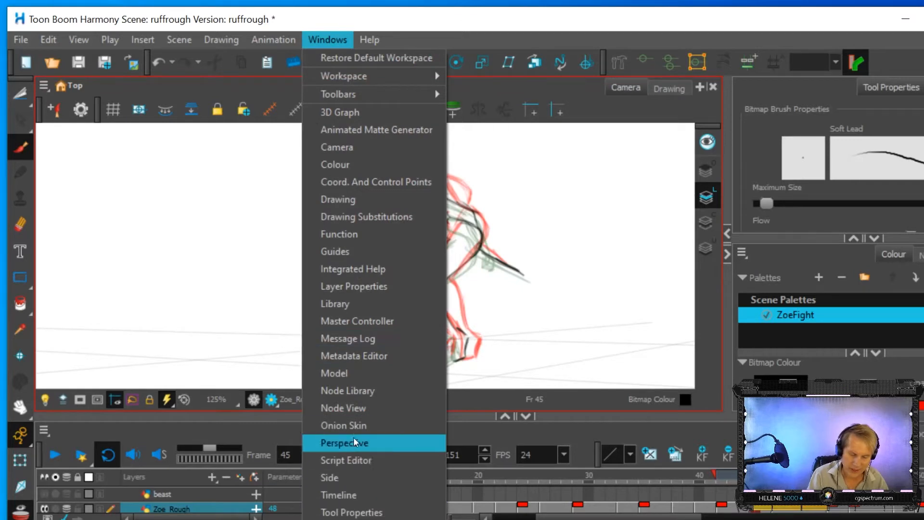
left_click(354, 424)
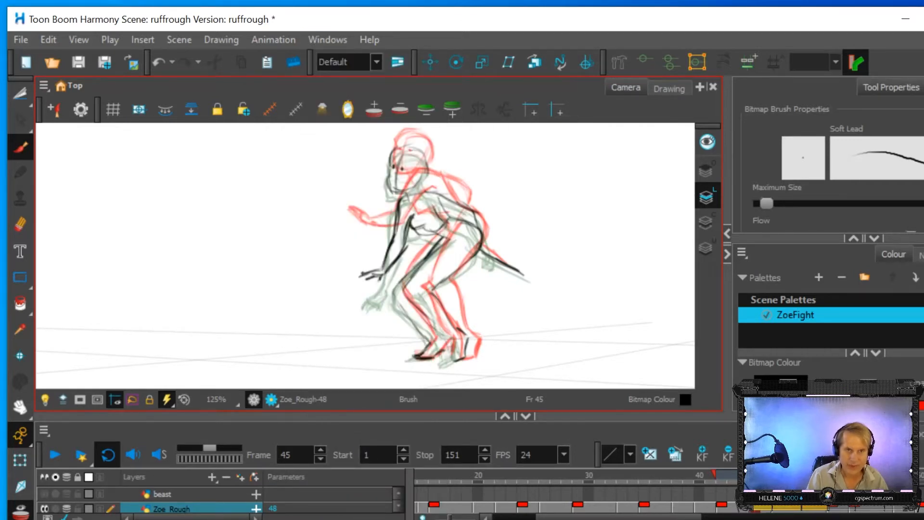
left_click_drag(268, 169, 640, 132)
mouse_move(748, 270)
left_mouse_down()
mouse_move(745, 313)
mouse_move(755, 305)
left_mouse_up()
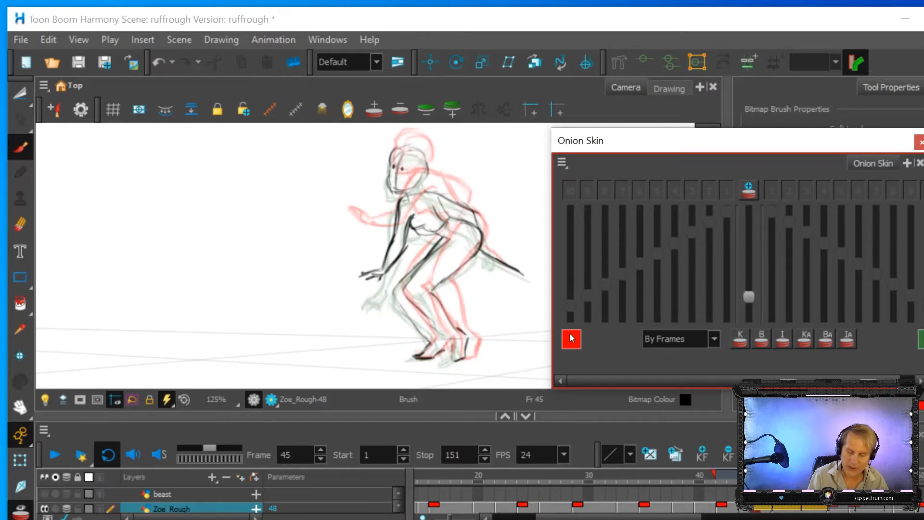
left_click_drag(733, 378, 688, 405)
left_click_drag(721, 141, 0, 211)
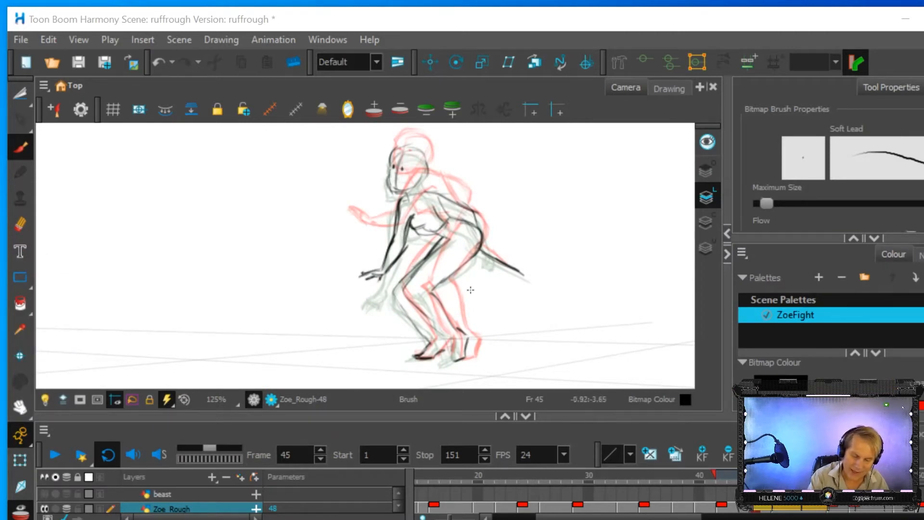
Step: Redraw the forward leg's shin and thigh on frame 45, and erase the surplus thigh line plus the other leg's calf and foot
mouse_move(427, 343)
left_mouse_down()
mouse_move(399, 296)
mouse_move(406, 306)
mouse_move(407, 273)
mouse_move(397, 278)
mouse_move(399, 301)
mouse_move(442, 239)
left_mouse_up()
left_click_drag(409, 272, 429, 249)
left_click(20, 224)
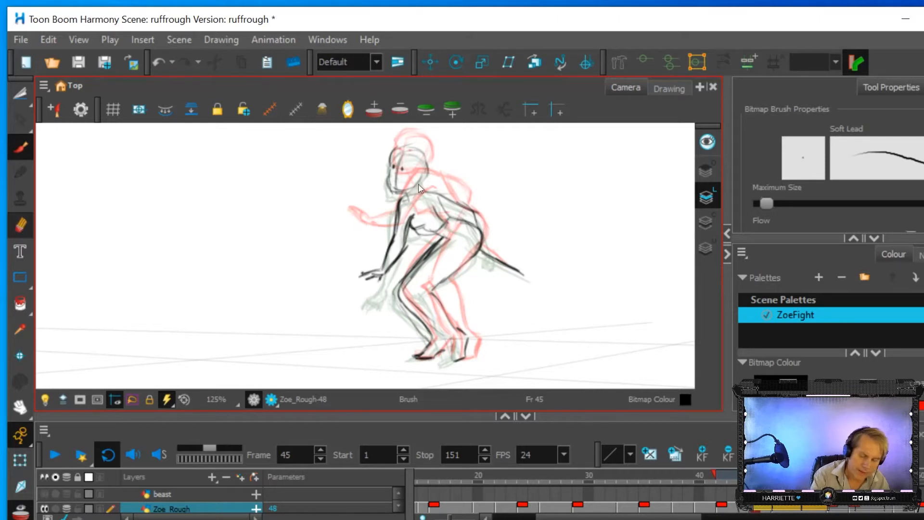
left_click_drag(419, 277, 445, 242)
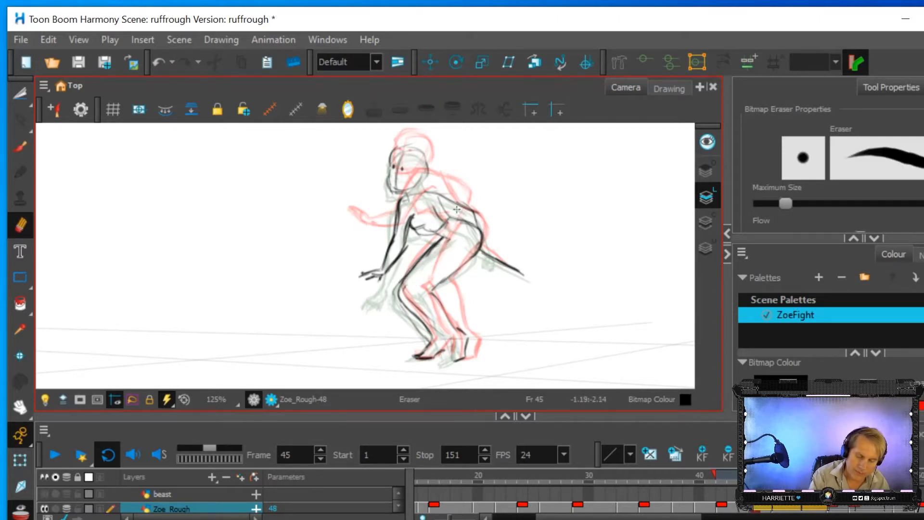
mouse_move(424, 295)
left_mouse_down()
mouse_move(412, 301)
mouse_move(405, 289)
mouse_move(455, 358)
mouse_move(474, 337)
mouse_move(428, 287)
left_mouse_up()
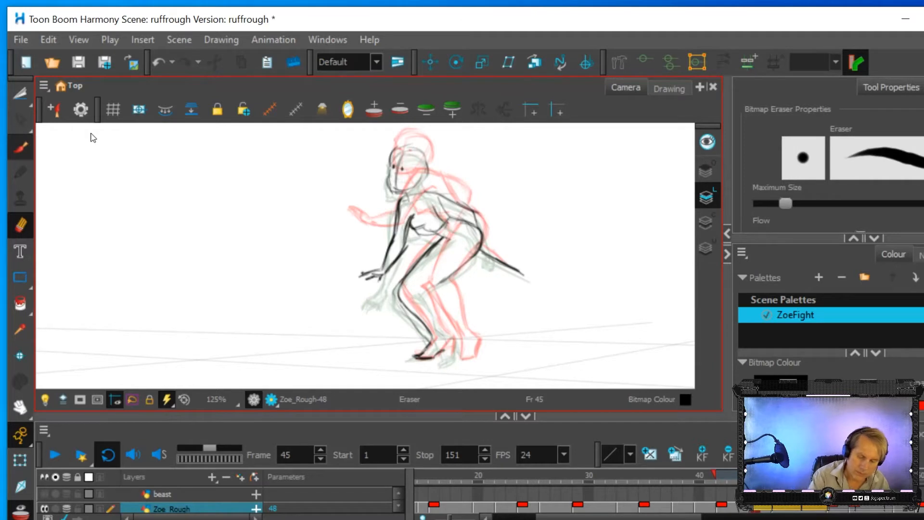
Step: Redraw the trailing leg on frame 45 with its shin, calf and heeled foot, and strengthen the thigh underside, hip and chest lines
key("alt+b")
mouse_move(443, 355)
left_mouse_down()
mouse_move(459, 358)
mouse_move(414, 295)
mouse_move(440, 242)
mouse_move(413, 292)
left_mouse_up()
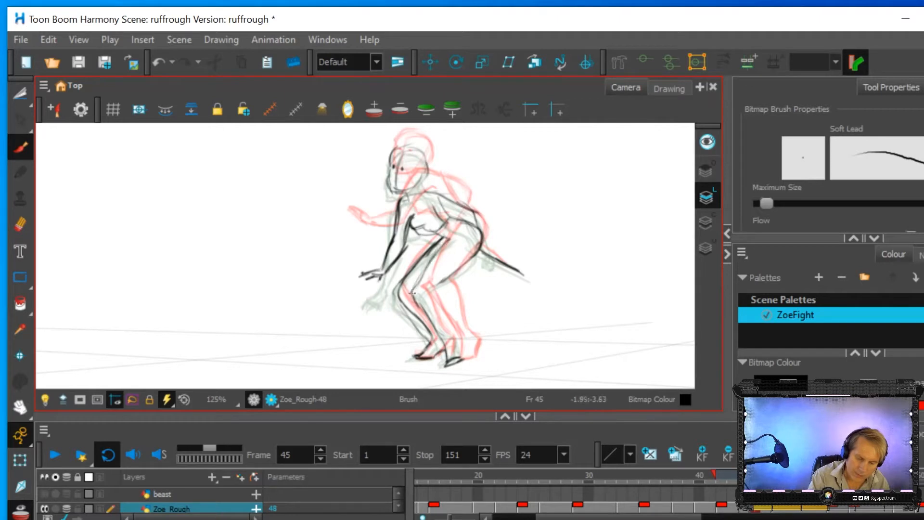
mouse_move(452, 332)
left_mouse_down()
mouse_move(434, 293)
mouse_move(473, 257)
mouse_move(475, 229)
mouse_move(453, 220)
mouse_move(450, 205)
mouse_move(405, 220)
mouse_move(408, 227)
mouse_move(413, 212)
mouse_move(451, 198)
left_mouse_up()
mouse_move(460, 357)
left_mouse_down()
mouse_move(460, 333)
mouse_move(445, 319)
mouse_move(447, 328)
mouse_move(434, 293)
mouse_move(451, 333)
left_mouse_up()
left_click_drag(436, 289, 451, 275)
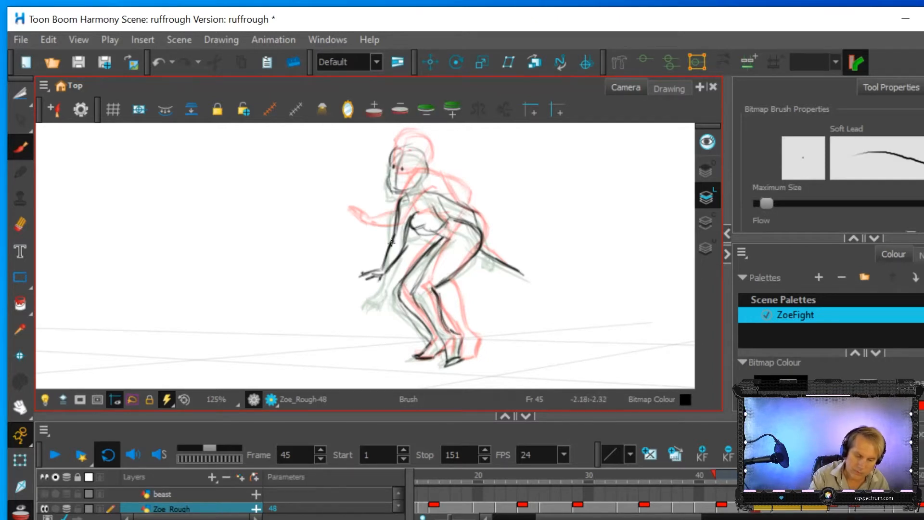
left_click_drag(401, 199, 429, 170)
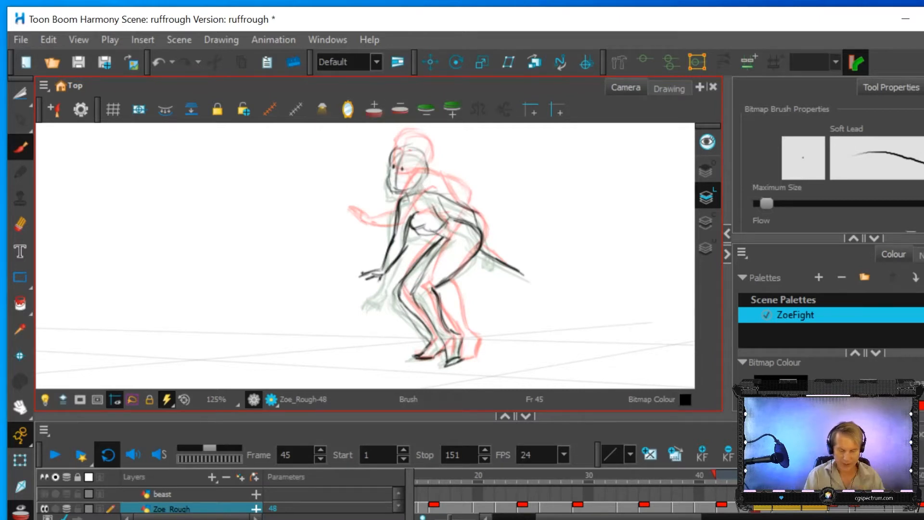
Step: Turn off onion skinning and compare the reworked frame 45 with the key poses on frames 42 and 47
left_click(18, 513)
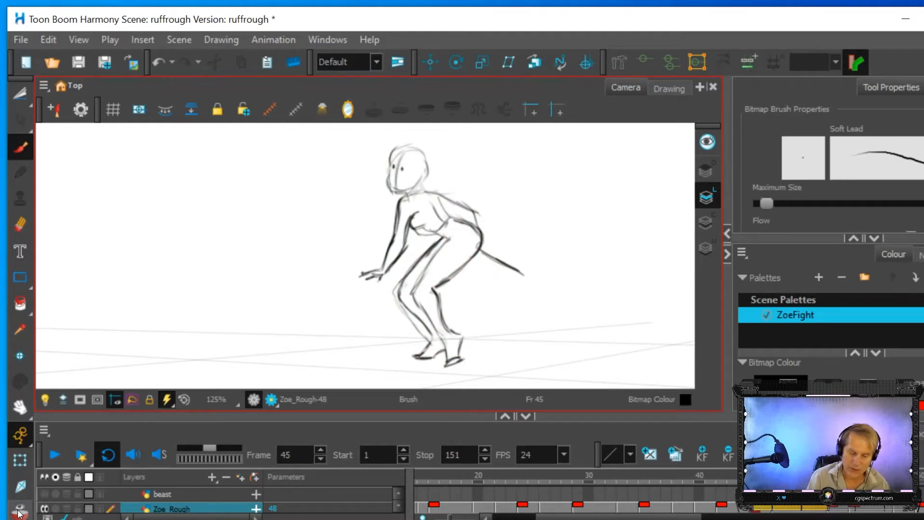
left_click(722, 508)
left_click_drag(759, 512, 781, 512)
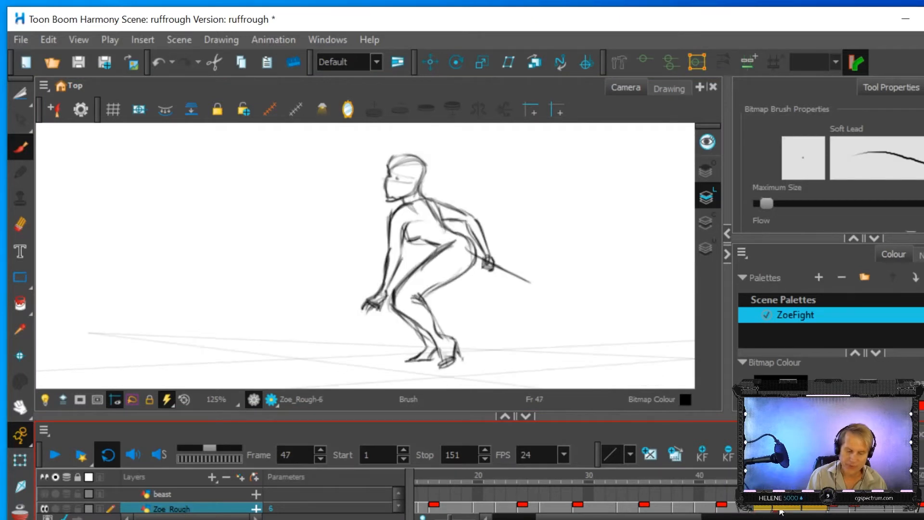
left_click(721, 506)
left_click(754, 511)
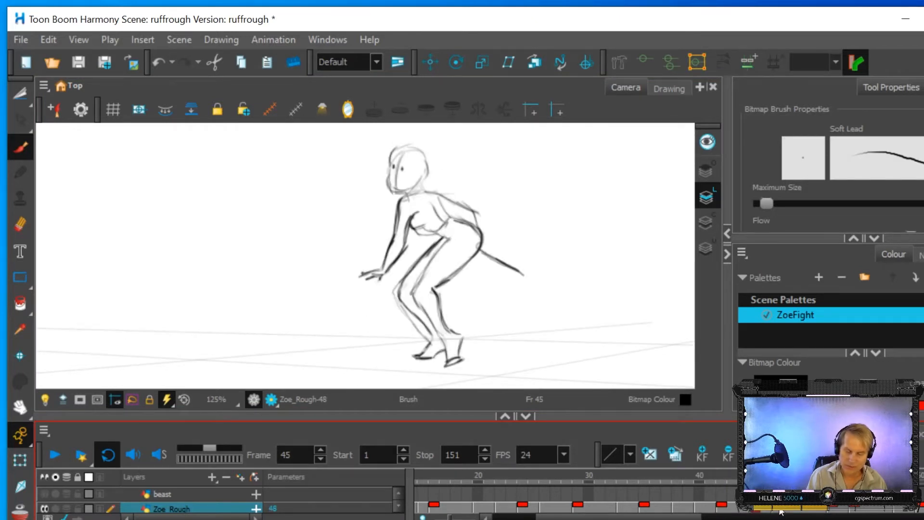
left_click(779, 511)
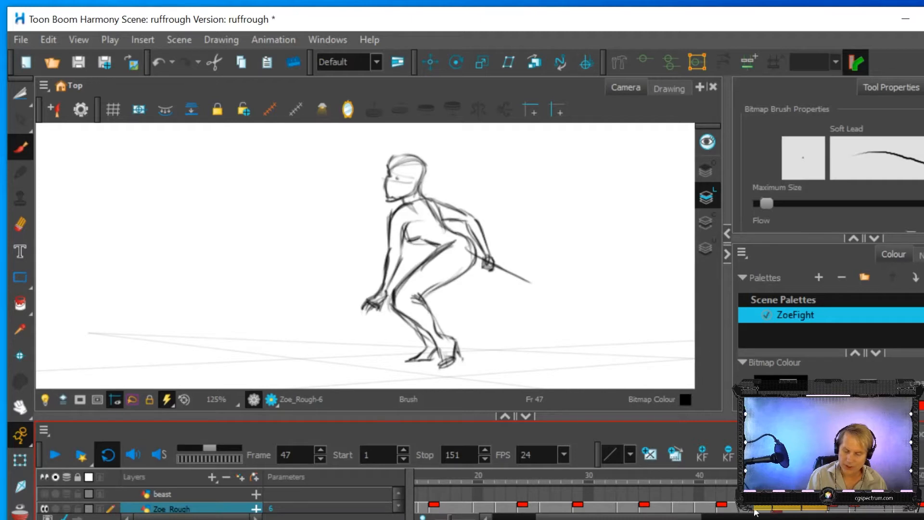
left_click(721, 511)
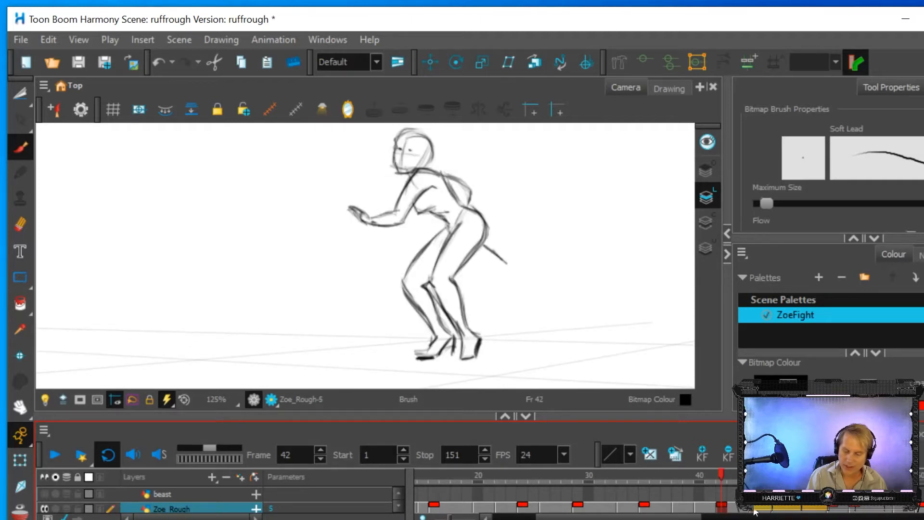
left_click(755, 511)
left_click(778, 511)
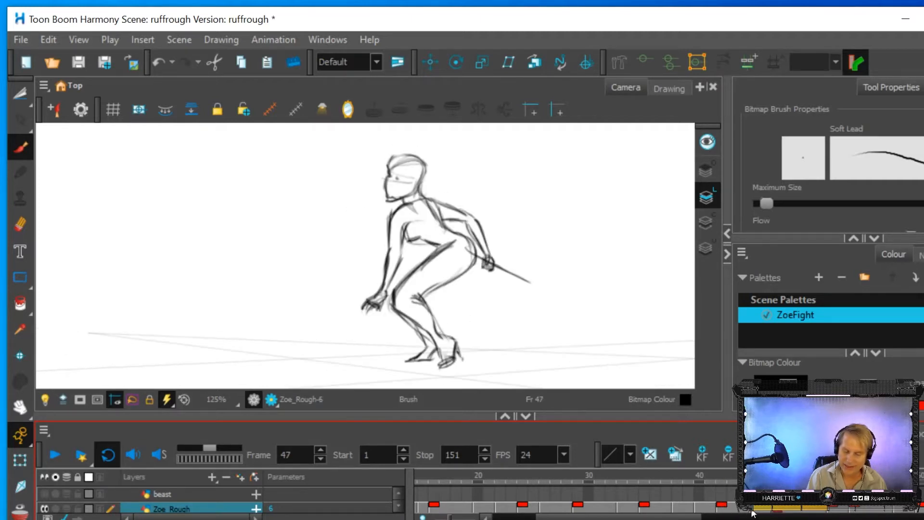
Step: On frame 45, erase the forward leg's calf and thigh underside lines and redraw them with the brush
key("f")
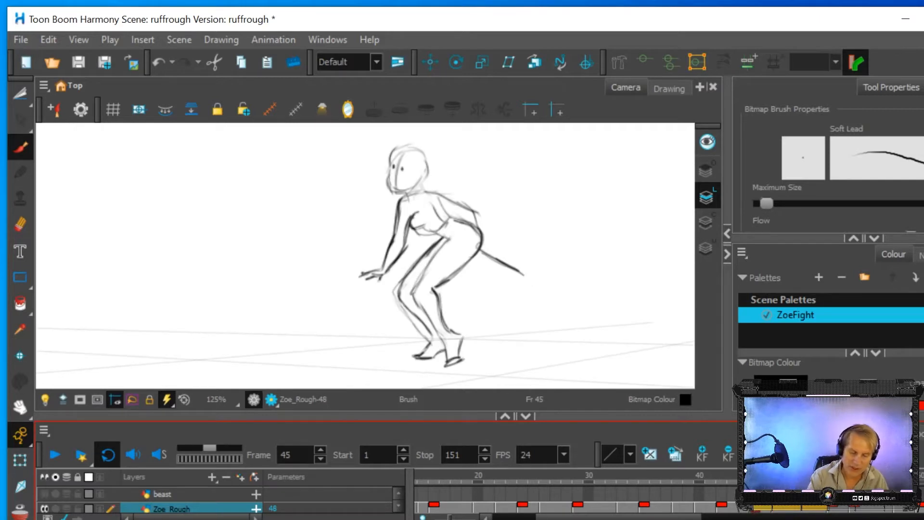
left_click(17, 227)
mouse_move(417, 331)
left_mouse_down()
mouse_move(390, 294)
mouse_move(428, 281)
mouse_move(417, 301)
mouse_move(428, 321)
mouse_move(416, 288)
mouse_move(435, 255)
left_mouse_up()
left_click(19, 147)
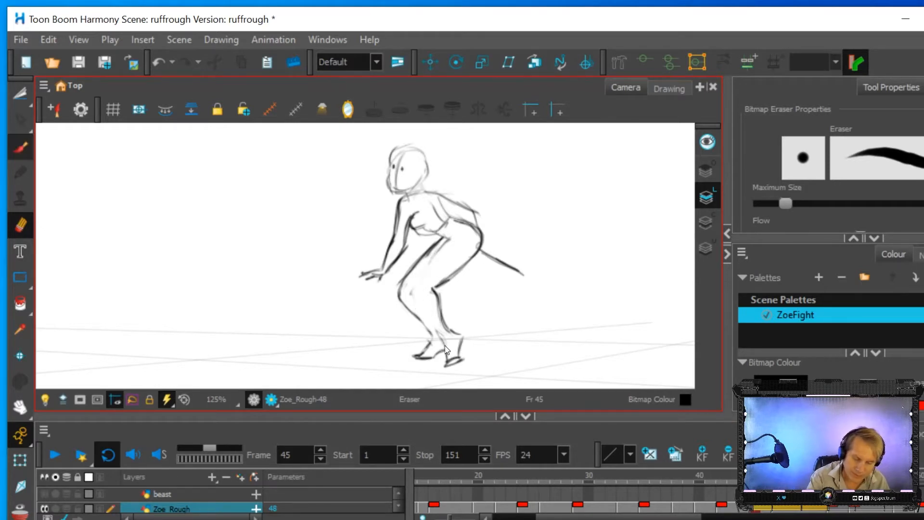
key("alt+b")
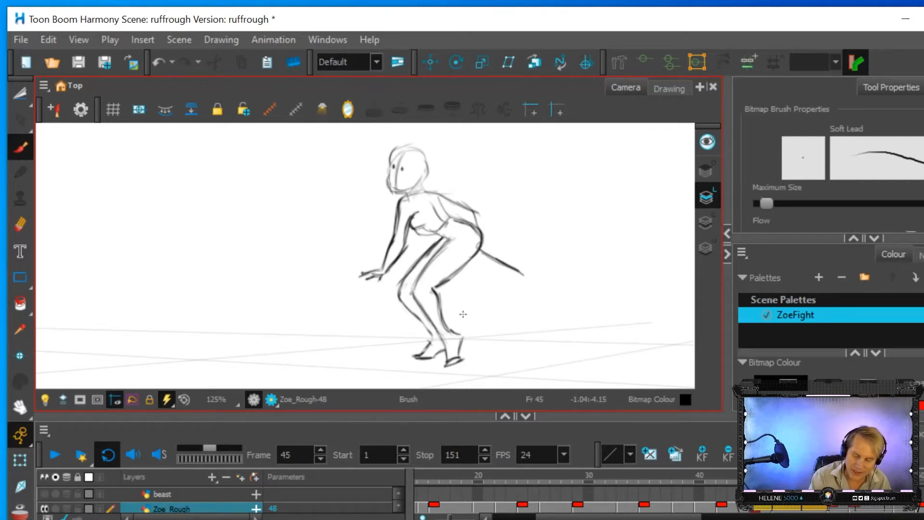
Step: Check frame 45 against the key poses on frames 42 and 47, and strengthen the heel line of the trailing foot on frame 45
left_click(721, 508)
left_click(755, 508)
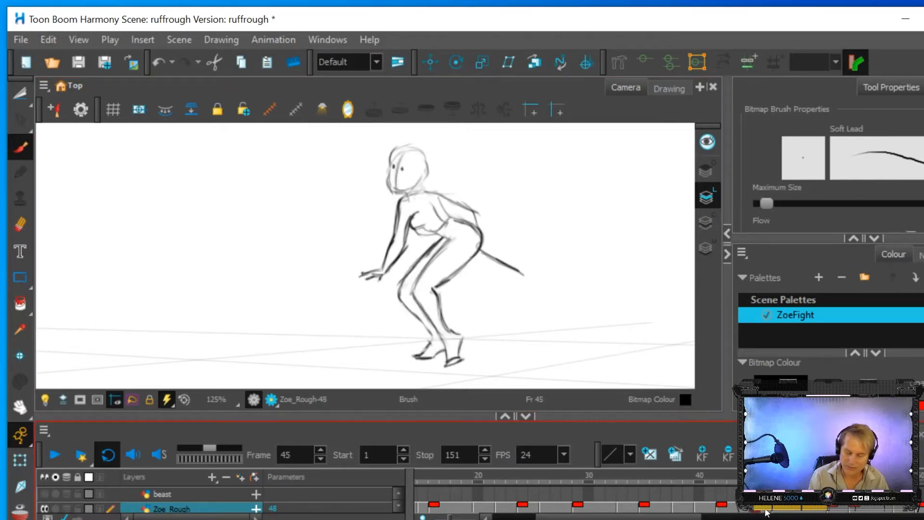
left_click(776, 510)
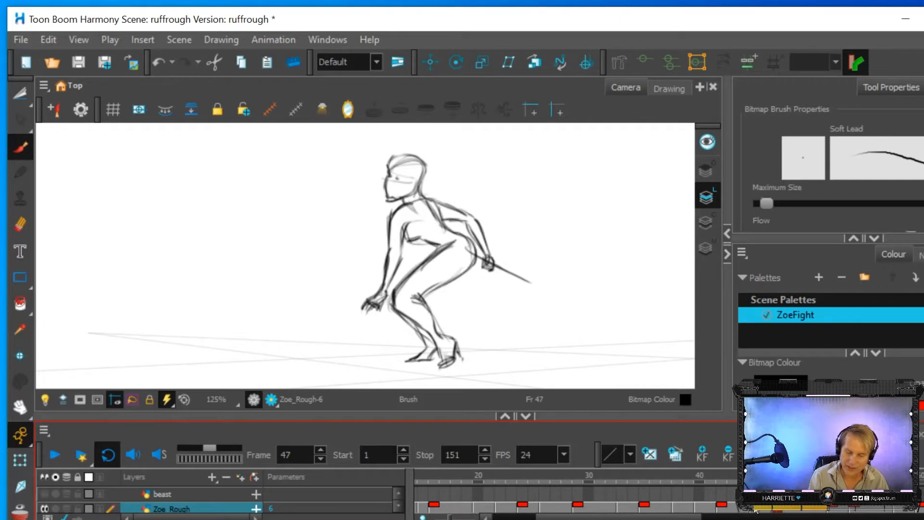
left_click(755, 511)
left_click(461, 343)
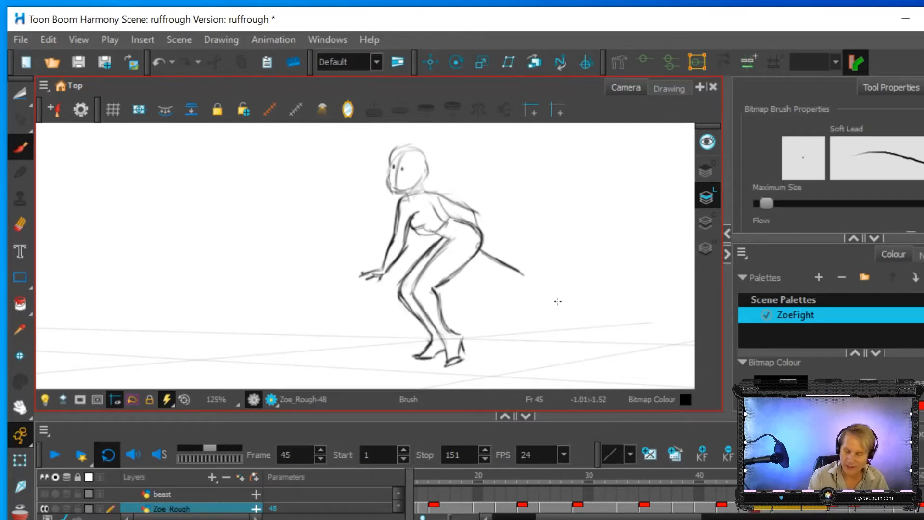
left_click(723, 506)
left_click(754, 507)
left_click(777, 511)
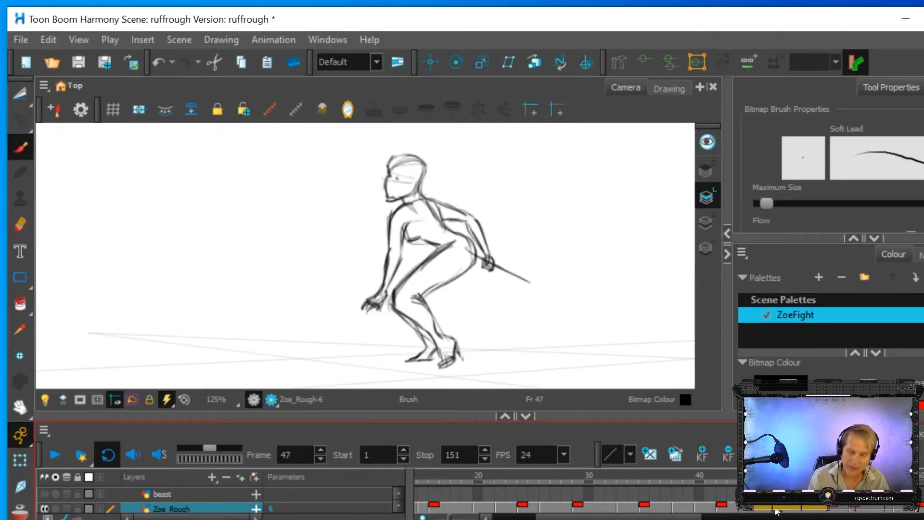
left_click(755, 515)
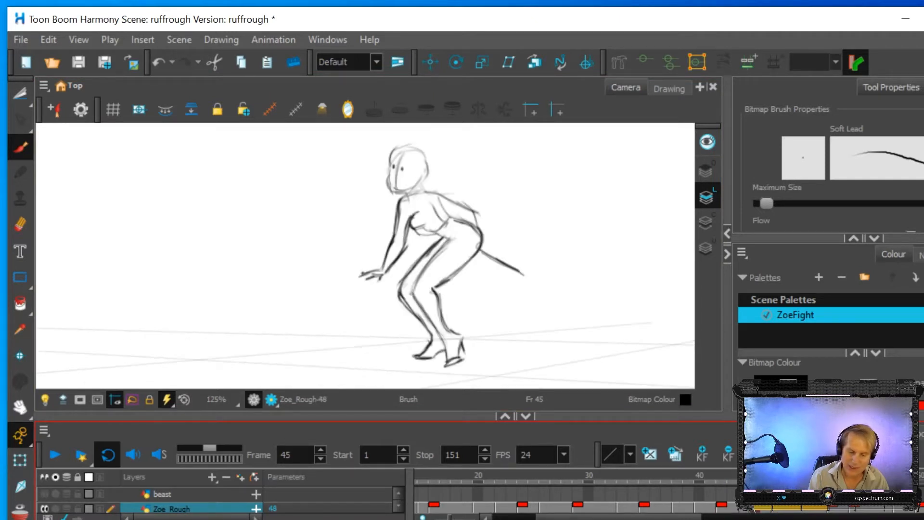
Step: Erase the rough belly line of the crouching figure at frame 45 of Zoe_Rough and redraw it with the brush
left_click(726, 511)
left_click(758, 512)
left_click(779, 511)
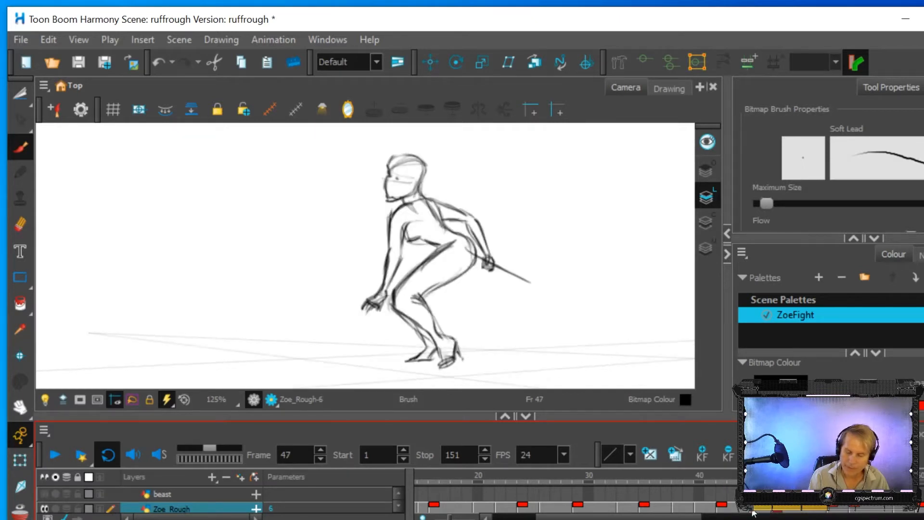
left_click(755, 512)
left_click(20, 225)
mouse_move(455, 241)
left_mouse_down()
mouse_move(441, 226)
mouse_move(448, 245)
mouse_move(447, 228)
mouse_move(418, 235)
mouse_move(428, 234)
left_mouse_up()
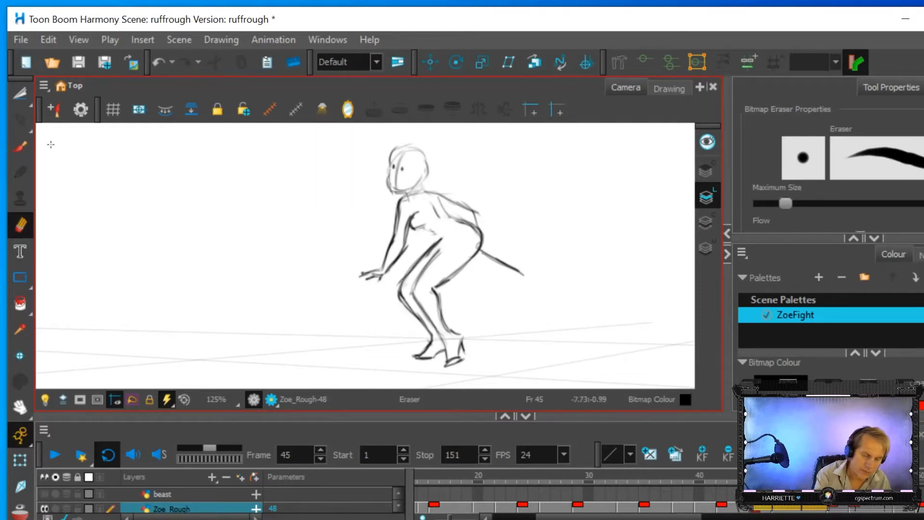
key("alt+b")
mouse_move(425, 229)
left_mouse_down()
mouse_move(443, 251)
mouse_move(435, 254)
mouse_move(446, 239)
mouse_move(431, 262)
left_mouse_up()
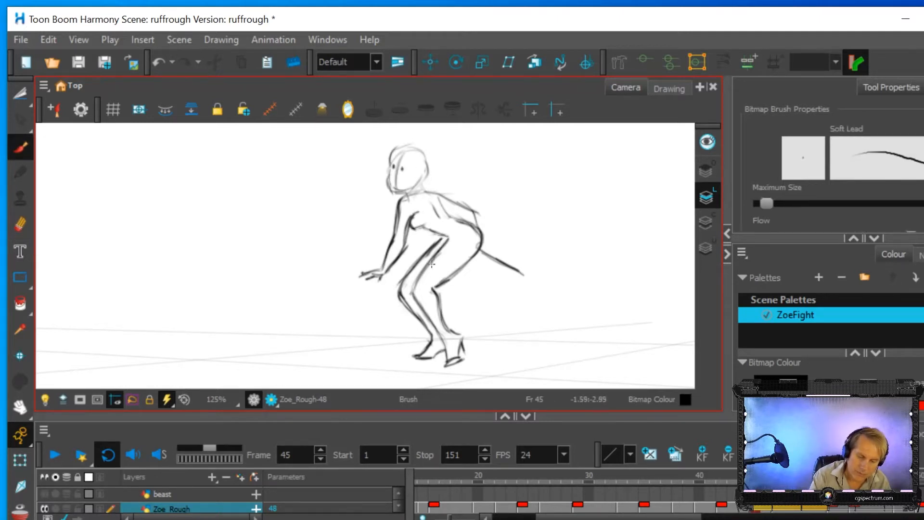
Step: Redraw the figure's back contour from shoulder to hip at frame 45, erasing the stray line inside the torso
left_click_drag(442, 205, 479, 237)
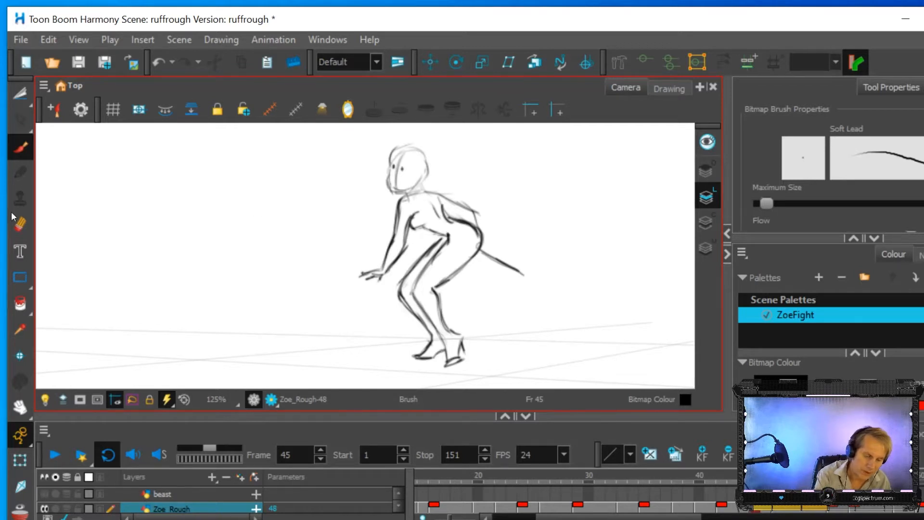
key("alt+e")
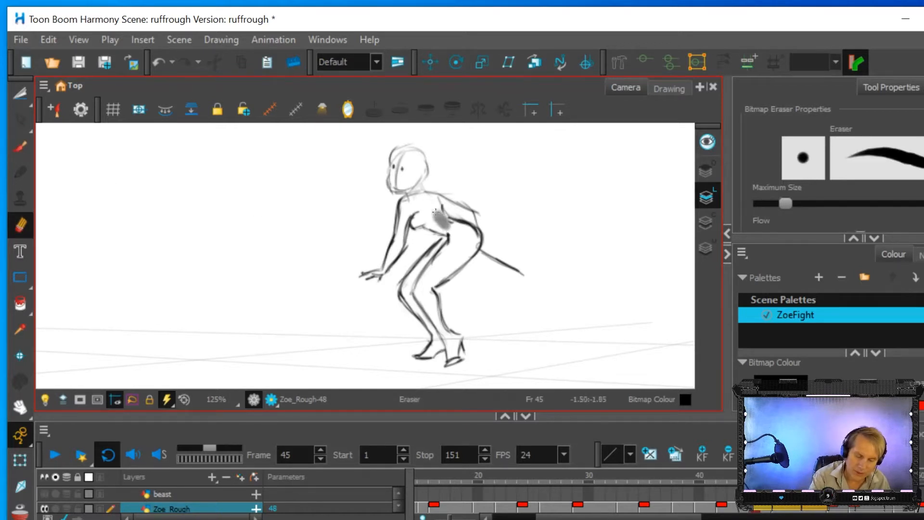
left_click_drag(438, 208, 435, 207)
left_click(20, 147)
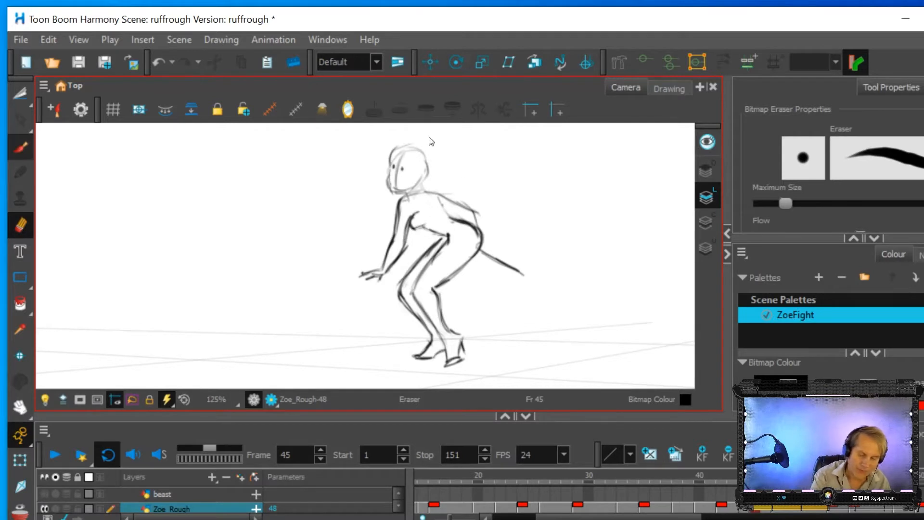
key("alt+b")
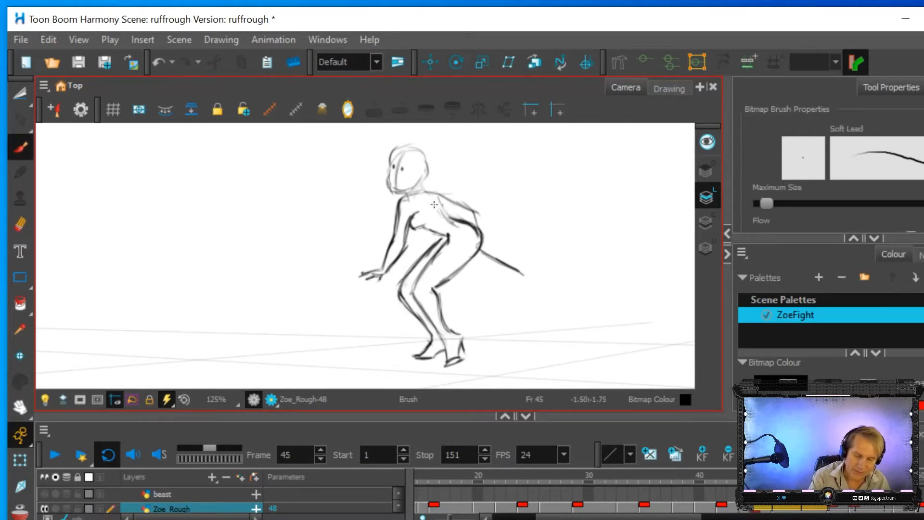
left_click_drag(426, 192, 459, 223)
left_click_drag(434, 193, 453, 222)
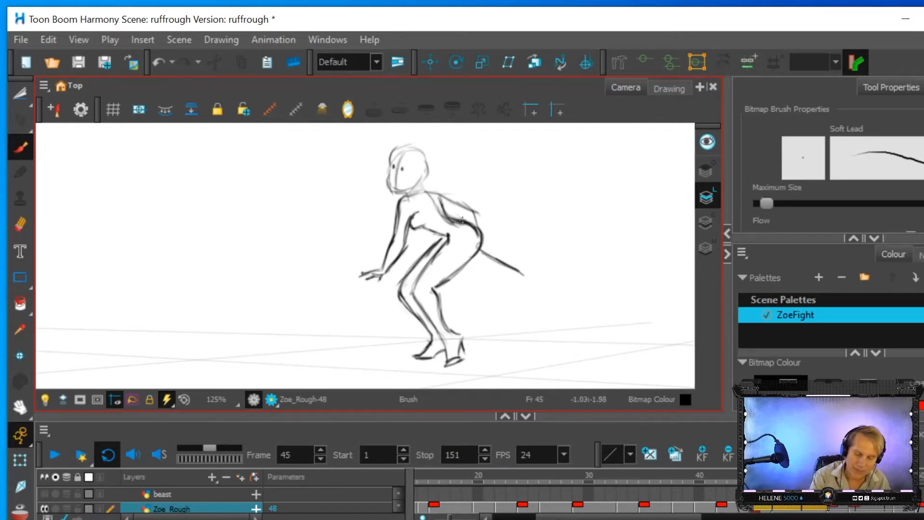
Step: Sketch the bent far arm behind the figure's back and strengthen the jaw and head outline at frame 45
mouse_move(478, 224)
left_mouse_down()
mouse_move(446, 194)
mouse_move(473, 209)
left_mouse_up()
mouse_move(467, 207)
left_mouse_down()
mouse_move(429, 191)
mouse_move(477, 229)
mouse_move(452, 197)
left_mouse_up()
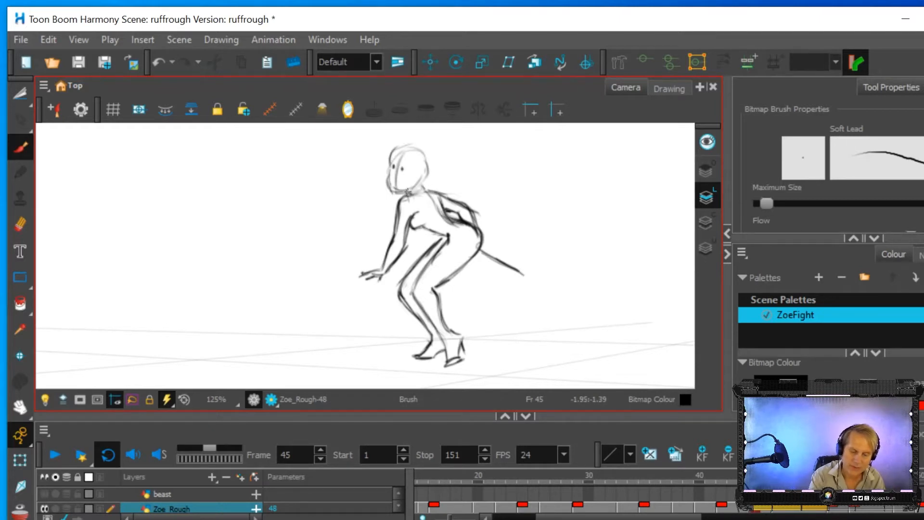
mouse_move(390, 171)
left_mouse_down()
mouse_move(394, 191)
mouse_move(414, 190)
left_mouse_up()
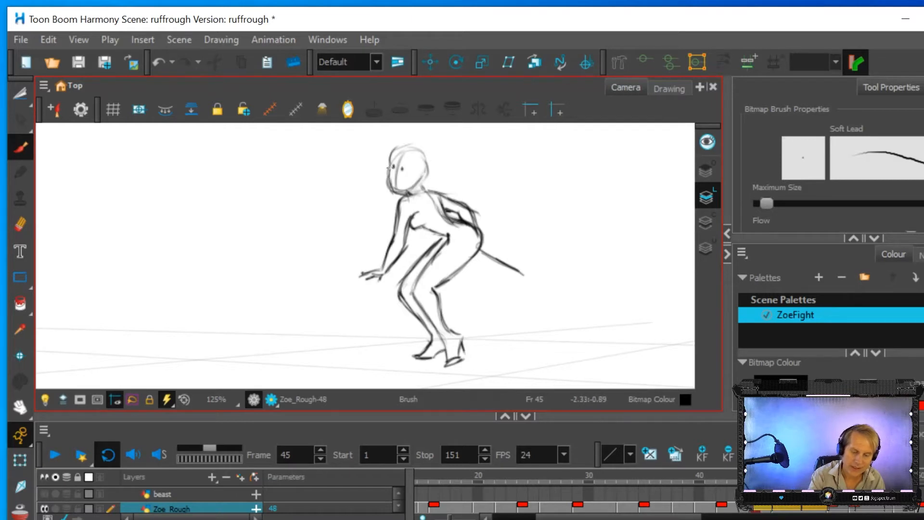
mouse_move(388, 156)
left_mouse_down()
mouse_move(425, 155)
mouse_move(425, 192)
mouse_move(418, 151)
left_mouse_up()
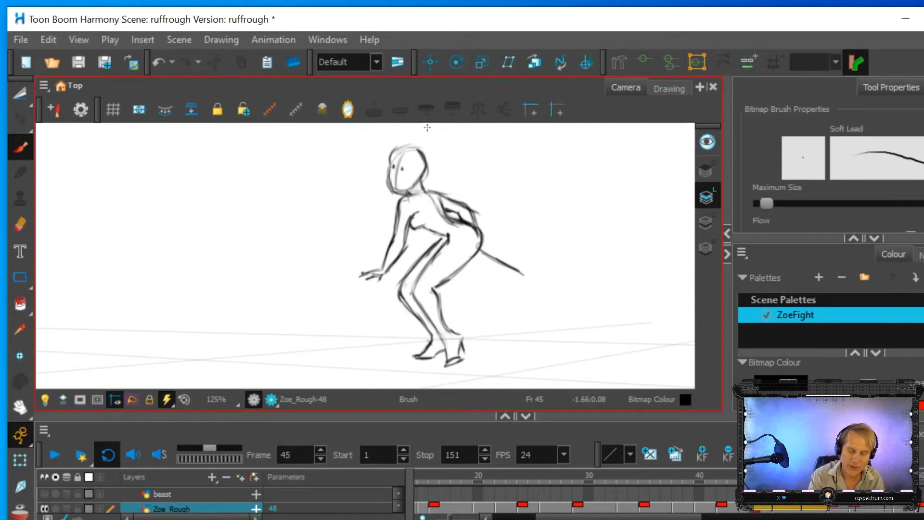
Step: Reinforce the front arm and define the ankle and heel of the rear foot at frame 45
mouse_move(383, 270)
left_mouse_down()
mouse_move(394, 240)
mouse_move(408, 245)
left_mouse_up()
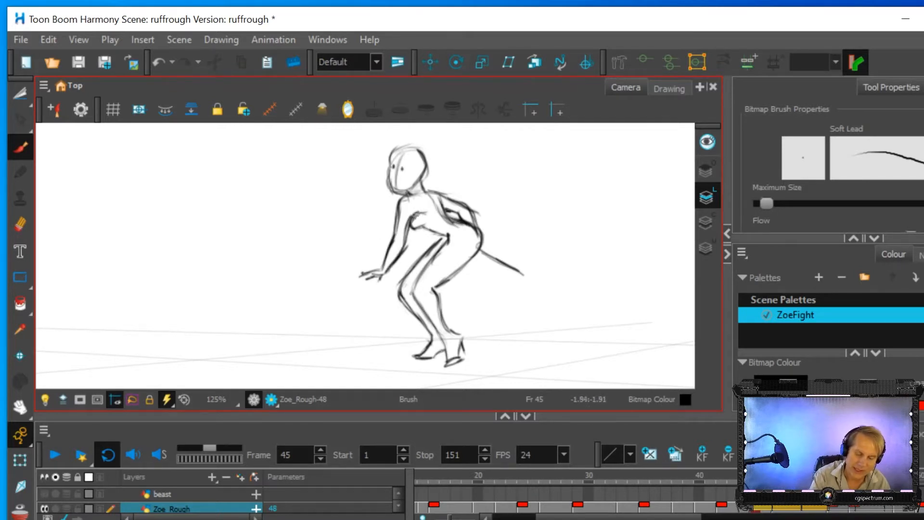
left_click_drag(448, 330, 463, 339)
left_click_drag(461, 338, 457, 353)
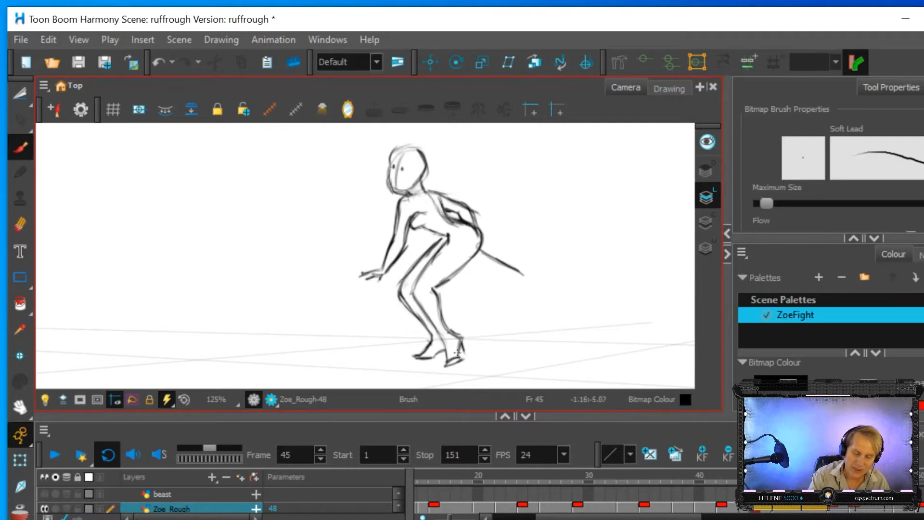
Step: Flip repeatedly between the Zoe_Rough drawings at frames 40, 42, 45 and 47 to check the crouching motion
left_click(721, 511)
left_click(778, 512)
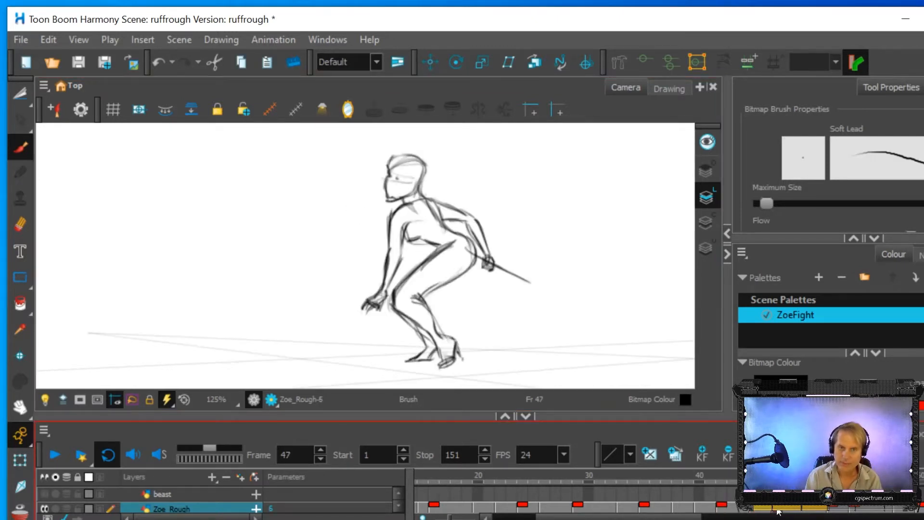
left_click(722, 508)
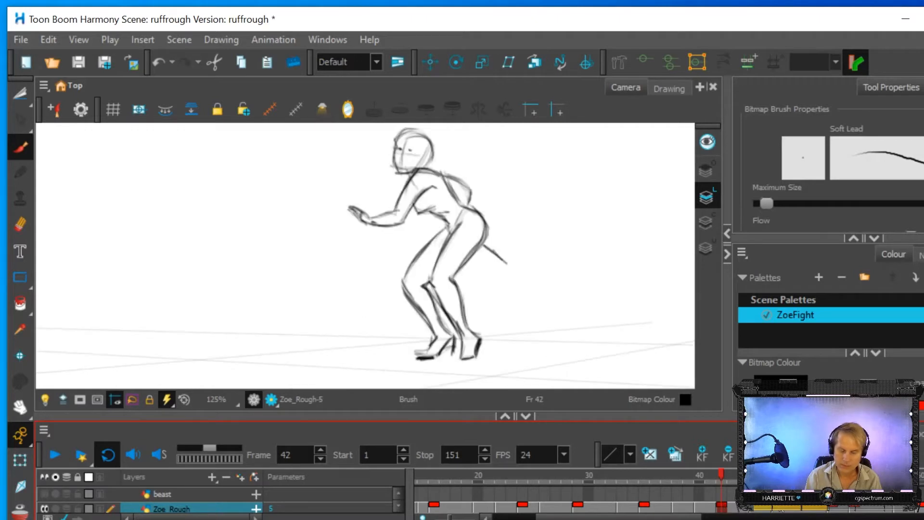
left_click(777, 512)
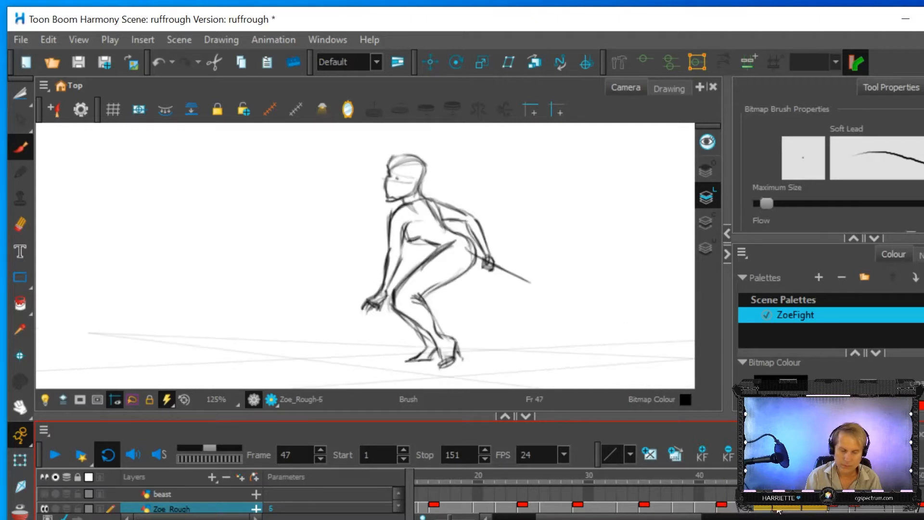
left_click(722, 508)
left_click(775, 512)
left_click(725, 508)
left_click(699, 508)
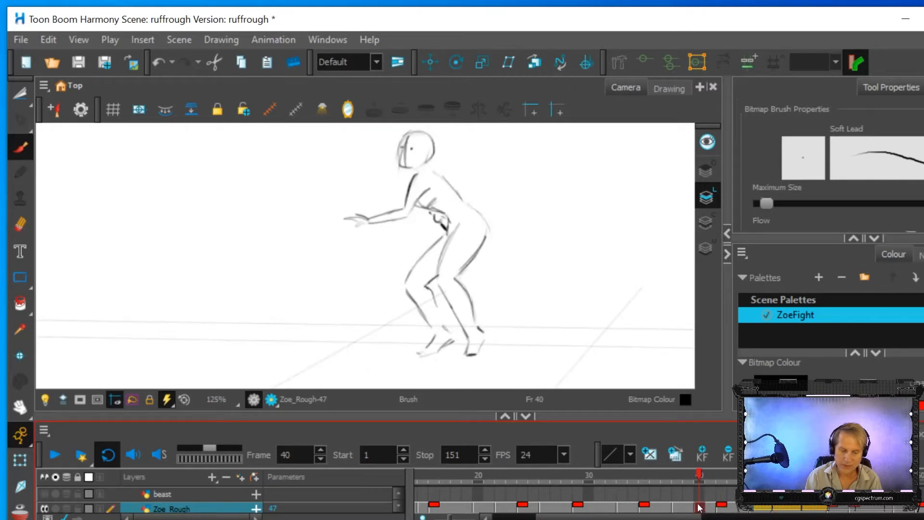
left_click(723, 508)
left_click(757, 511)
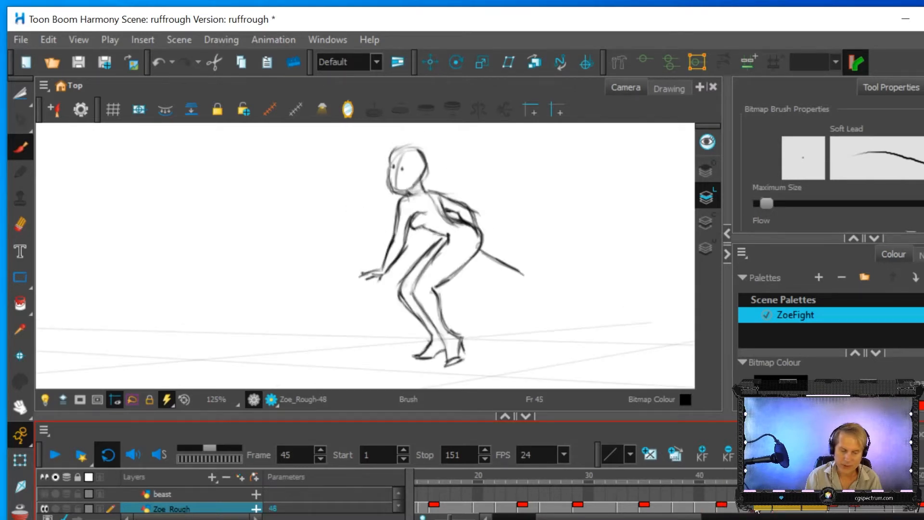
left_click(776, 511)
left_click(754, 512)
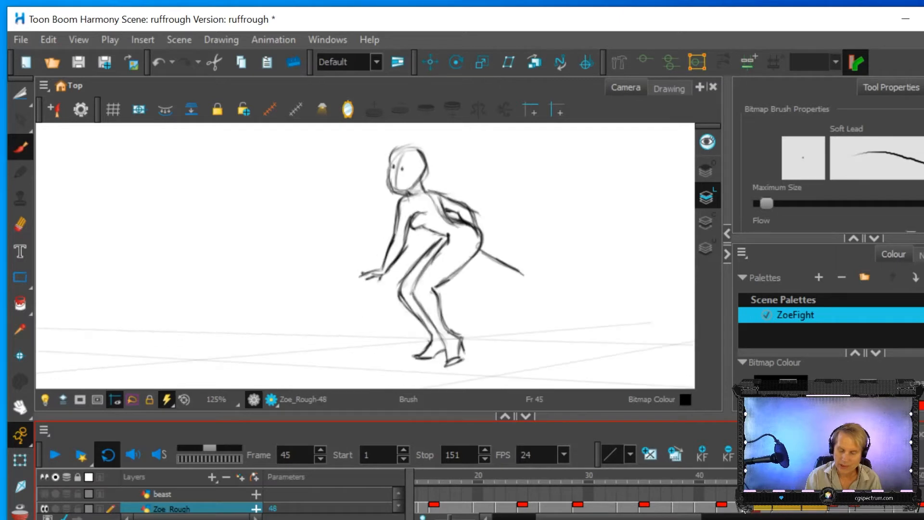
left_click(722, 508)
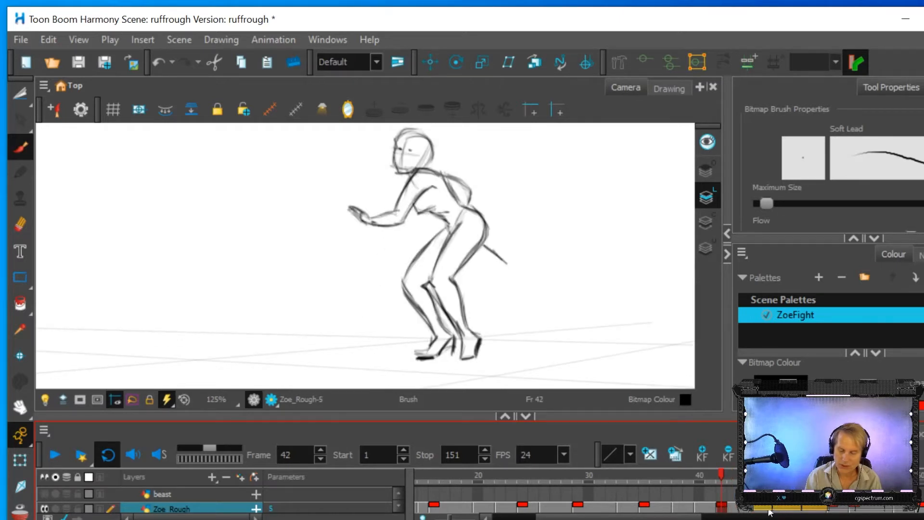
left_click(755, 511)
left_click(721, 509)
left_click(754, 511)
left_click(722, 509)
Step: Create an empty drawing at frame 43 of the Zoe_Rough layer
left_click(735, 510)
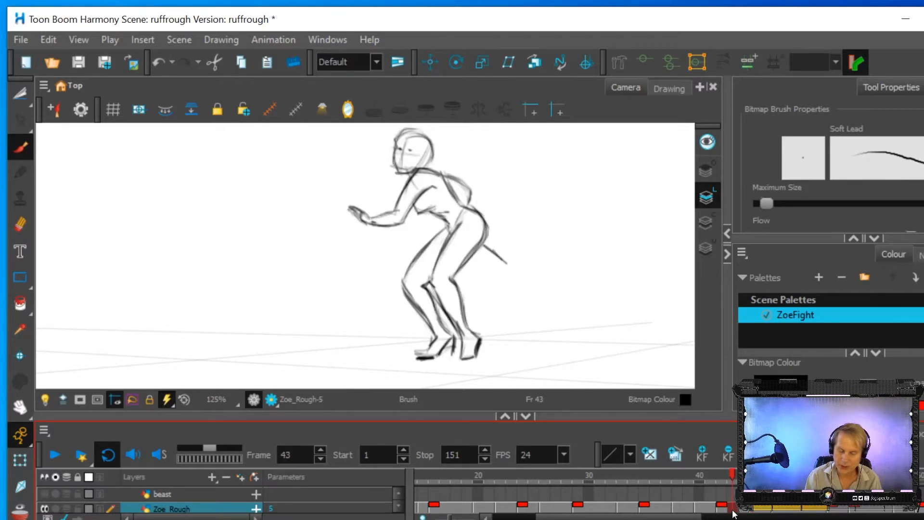
right_click(734, 514)
mouse_move(544, 169)
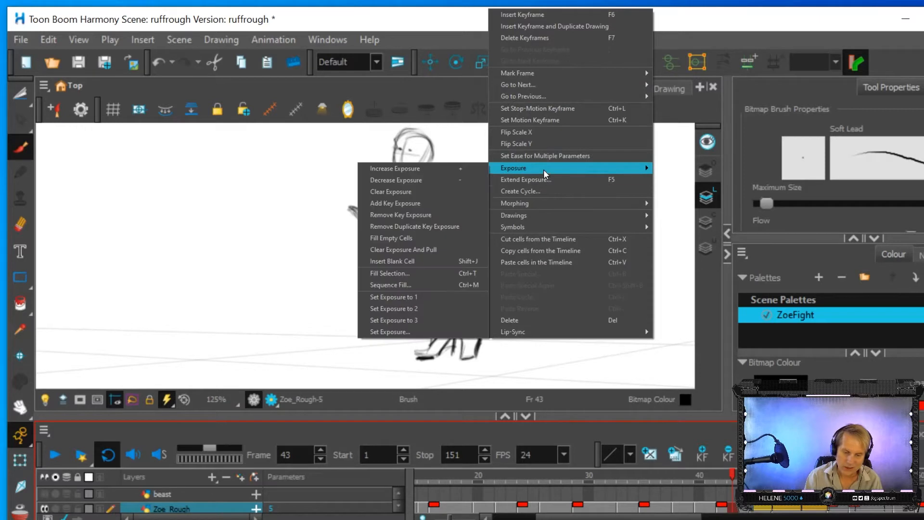
mouse_move(514, 216)
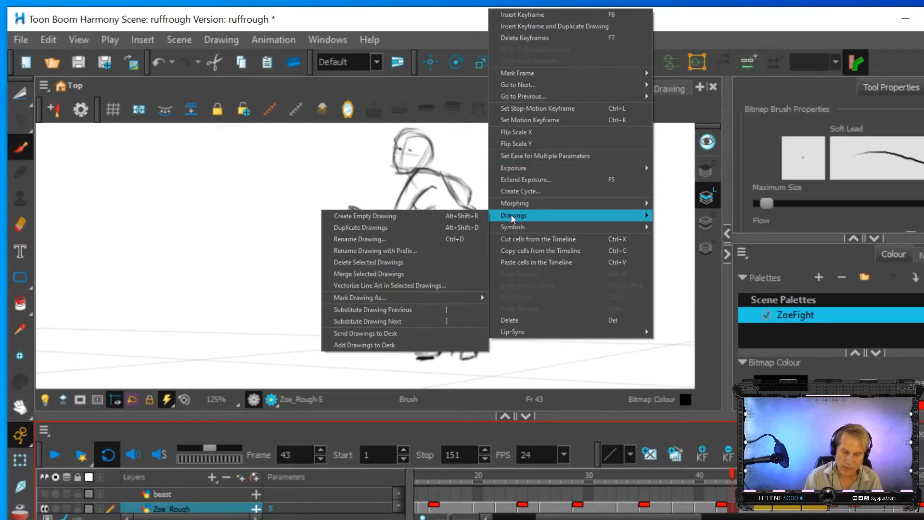
left_click(379, 216)
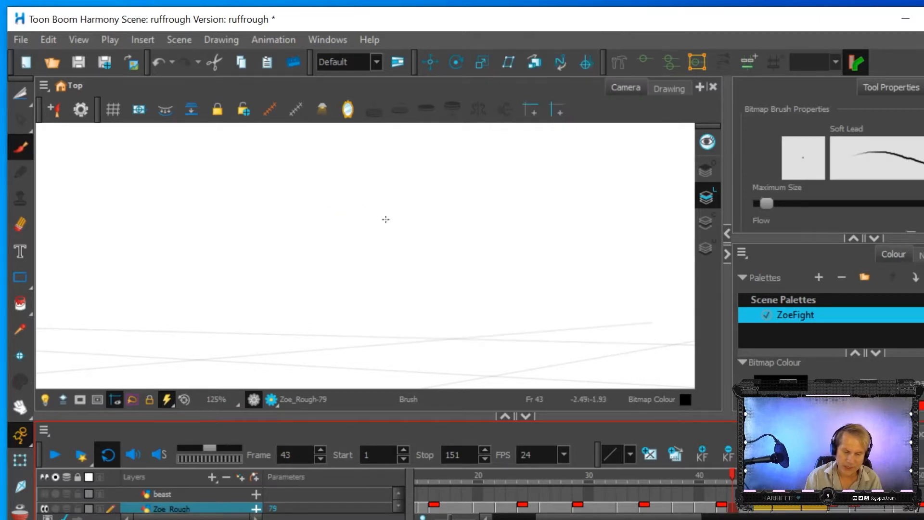
Step: Turn on onion skin and adjust its range so only the drawings at frames 42 and 45 show around frame 43
left_click(19, 510)
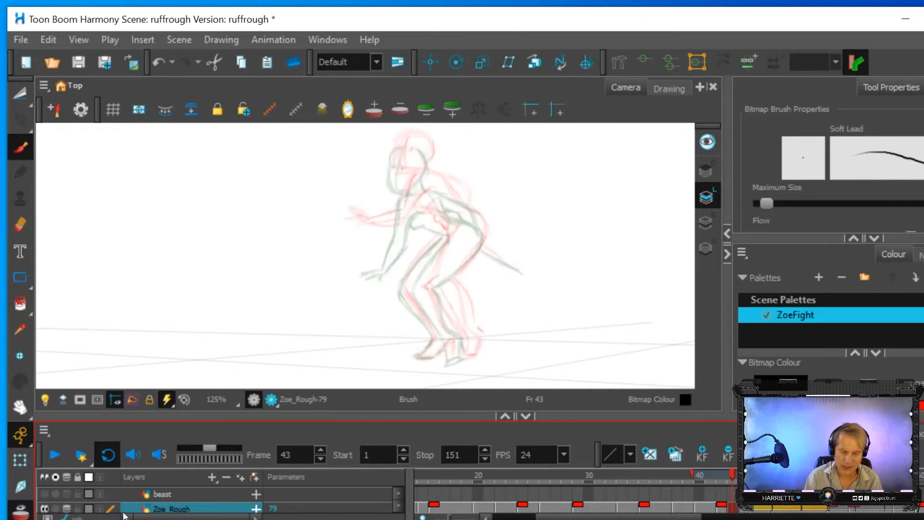
left_click_drag(773, 475, 740, 475)
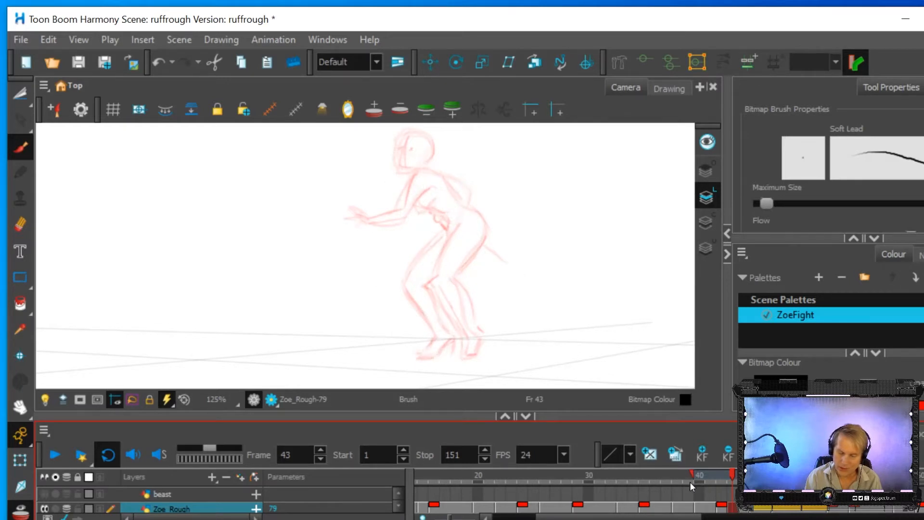
left_click_drag(696, 476, 756, 475)
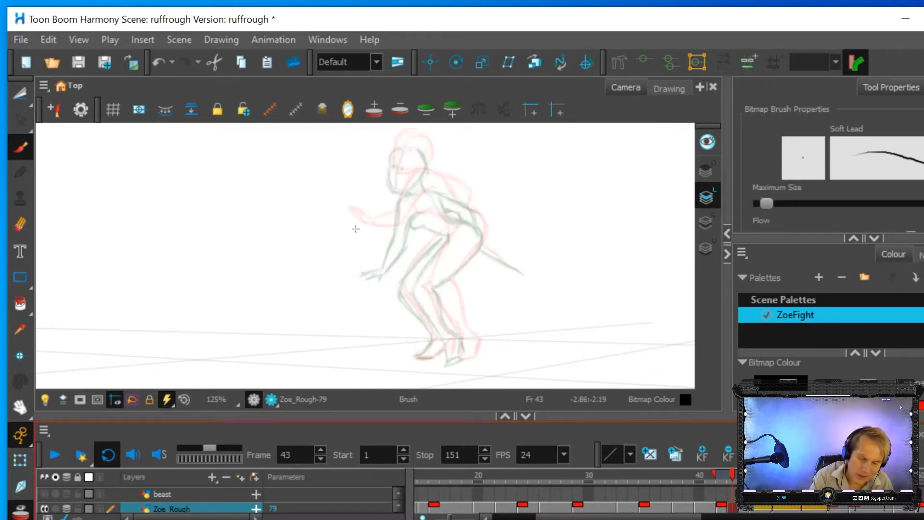
Step: Sketch the figure's raised front arm, chest and belly, and front leg down to the foot at frame 43
mouse_move(347, 223)
left_mouse_down()
mouse_move(365, 245)
mouse_move(402, 224)
mouse_move(369, 251)
mouse_move(396, 238)
mouse_move(377, 251)
mouse_move(389, 245)
mouse_move(360, 247)
mouse_move(384, 242)
mouse_move(412, 182)
left_mouse_up()
mouse_move(406, 233)
left_mouse_down()
mouse_move(425, 203)
mouse_move(394, 245)
mouse_move(437, 225)
left_mouse_up()
left_click_drag(404, 282, 436, 239)
mouse_move(409, 300)
left_mouse_down()
mouse_move(439, 333)
mouse_move(415, 355)
mouse_move(435, 358)
left_mouse_up()
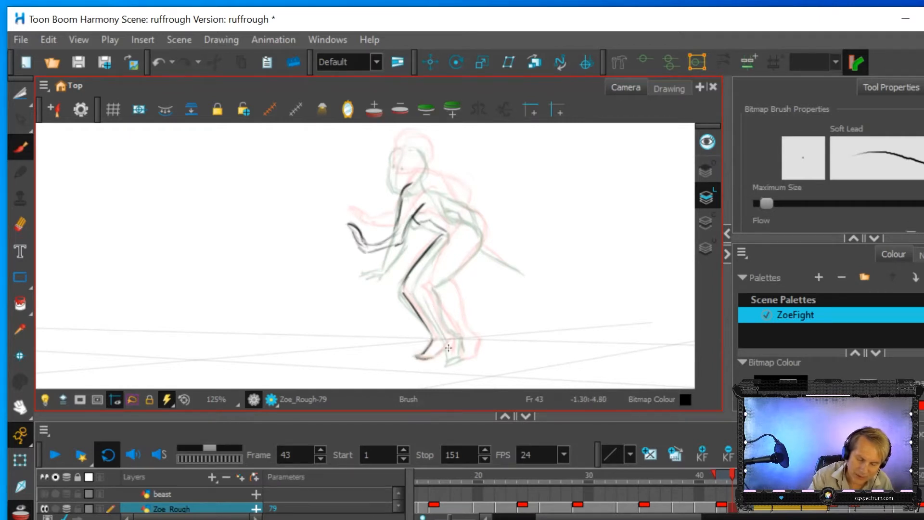
Step: Sketch the rear leg's foot and knee and the hip curve up into the lower back at frame 43
mouse_move(456, 358)
left_mouse_down()
mouse_move(466, 351)
mouse_move(457, 324)
left_mouse_up()
left_click_drag(443, 287, 447, 301)
left_click_drag(482, 241, 466, 215)
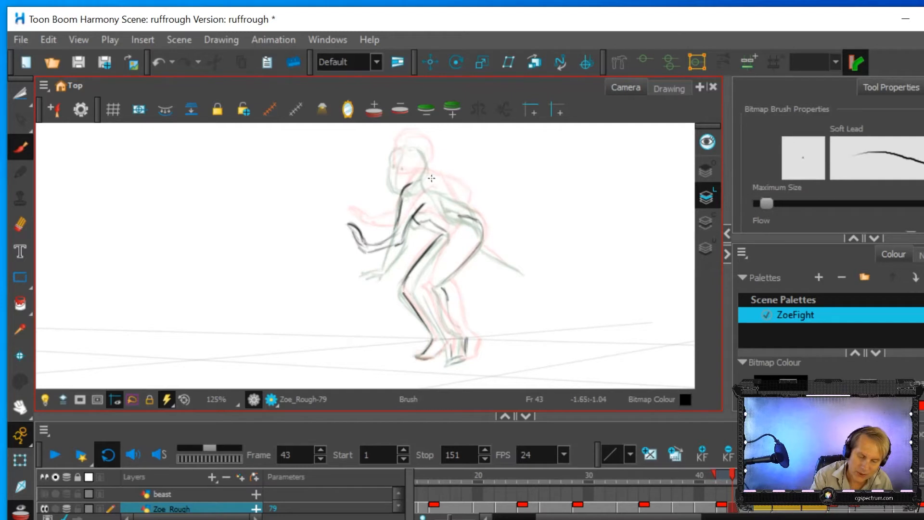
Step: Draw the head outline with eyes and face guideline, the upper back and the far shoulder at frame 43
mouse_move(426, 177)
left_mouse_down()
mouse_move(450, 202)
mouse_move(425, 170)
mouse_move(405, 183)
mouse_move(413, 181)
mouse_move(392, 152)
mouse_move(419, 141)
mouse_move(427, 157)
left_mouse_up()
mouse_move(391, 164)
left_mouse_down()
mouse_move(421, 169)
mouse_move(392, 178)
mouse_move(389, 150)
mouse_move(399, 181)
mouse_move(409, 140)
left_mouse_up()
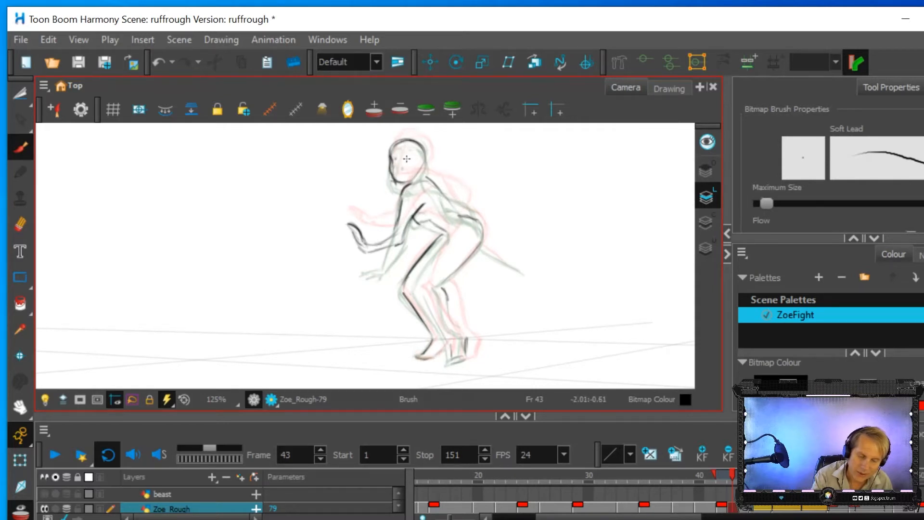
left_click_drag(397, 156, 428, 162)
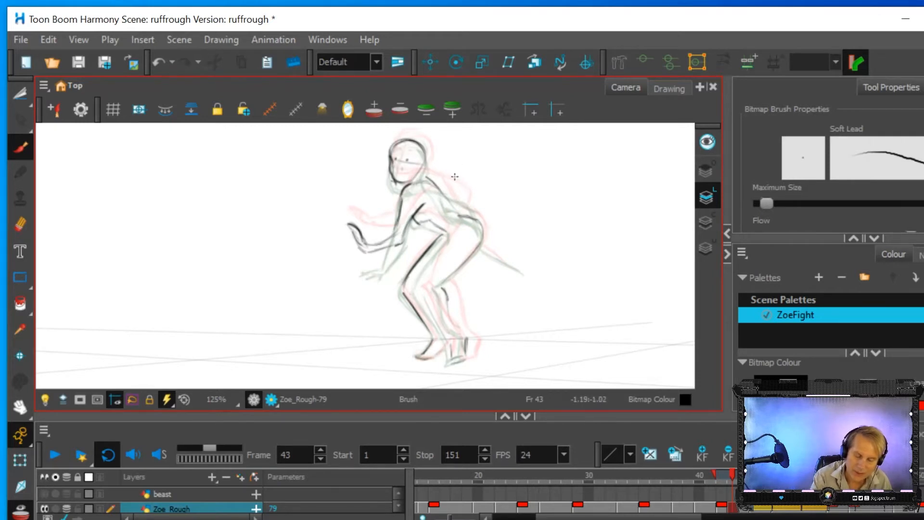
left_click_drag(435, 179, 457, 195)
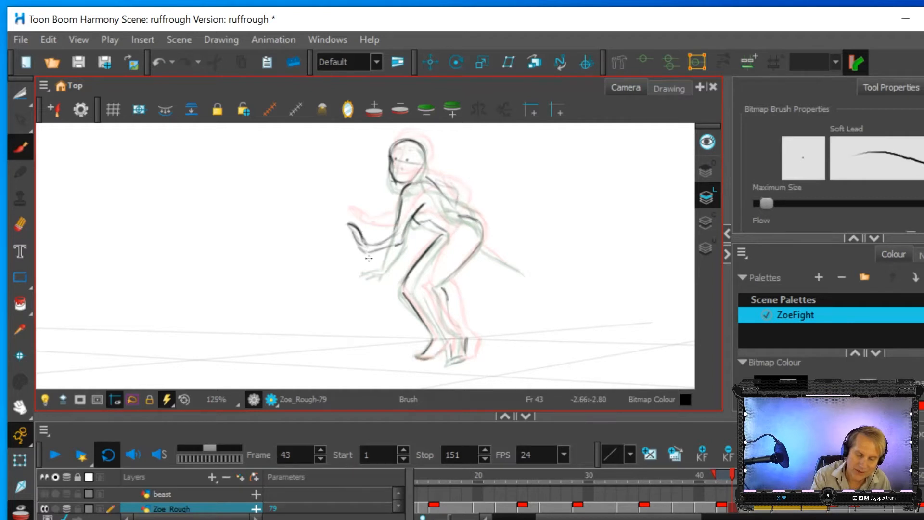
Step: Draw the staff extending behind the hip and complete the inner leg and foot lines at frame 43
left_click_drag(481, 245, 521, 274)
left_click_drag(447, 302, 465, 335)
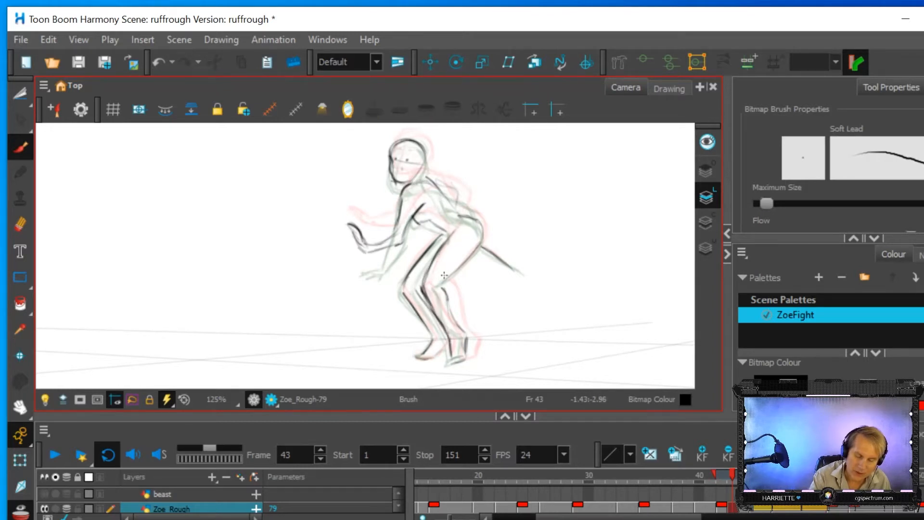
mouse_move(444, 284)
left_mouse_down()
mouse_move(463, 348)
mouse_move(446, 341)
mouse_move(460, 356)
mouse_move(452, 360)
mouse_move(465, 358)
mouse_move(454, 363)
mouse_move(431, 357)
left_mouse_up()
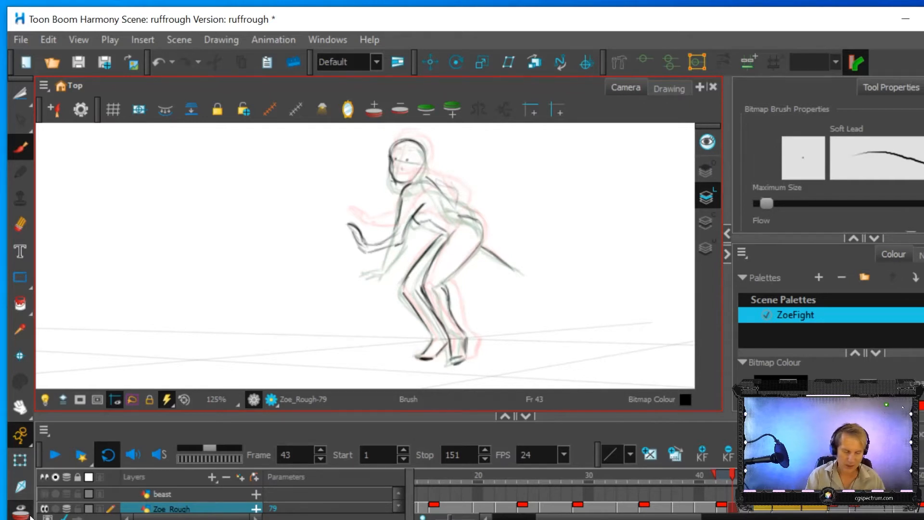
Step: Turn off onion skin and scrub the timeline back to frame 33 to review the motion
key("alt+o")
mouse_move(727, 474)
left_mouse_down()
mouse_move(778, 479)
mouse_move(622, 498)
left_mouse_up()
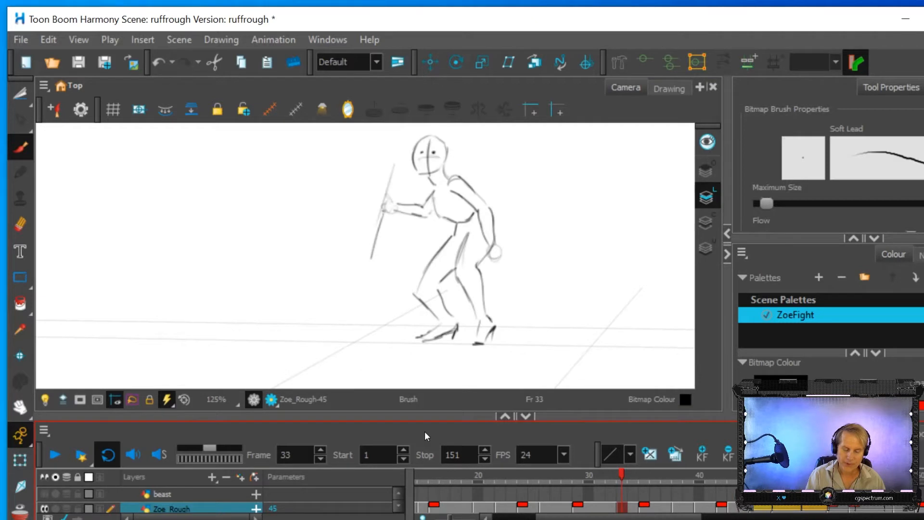
Step: Play the animation from frame 33 and return the playhead to frame 43
left_click(54, 454)
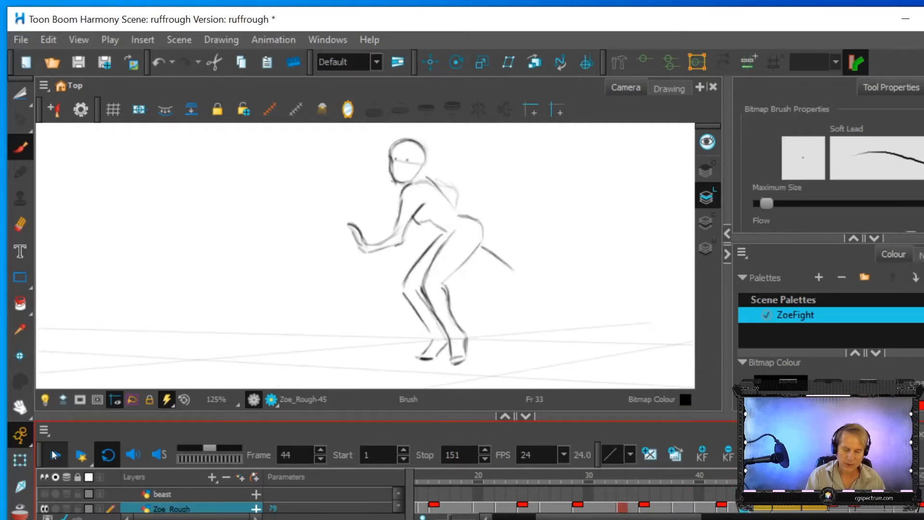
left_click(54, 454)
mouse_move(721, 477)
left_mouse_down()
mouse_move(711, 477)
mouse_move(729, 478)
left_mouse_up()
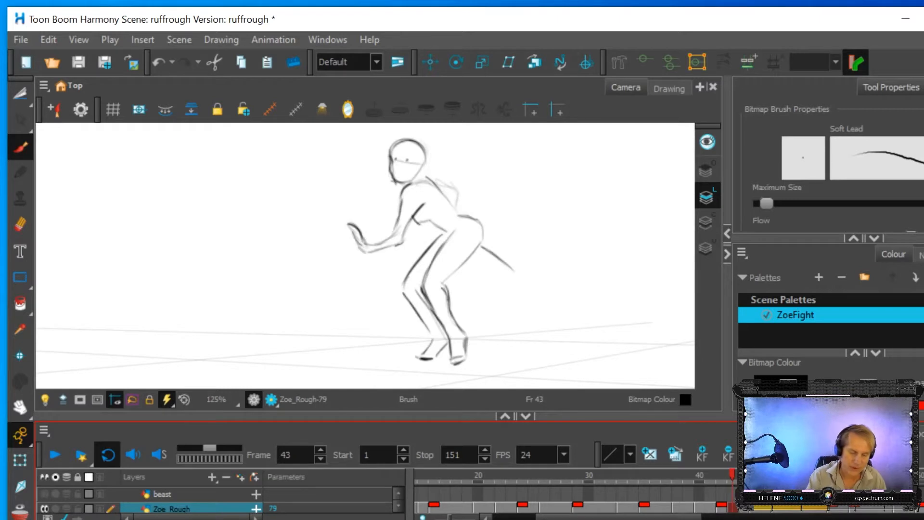
Step: Erase the front forearm and hand at frame 43 and redraw them slightly lower with darker strokes
mouse_move(357, 228)
left_mouse_down()
mouse_move(355, 243)
mouse_move(350, 226)
left_mouse_up()
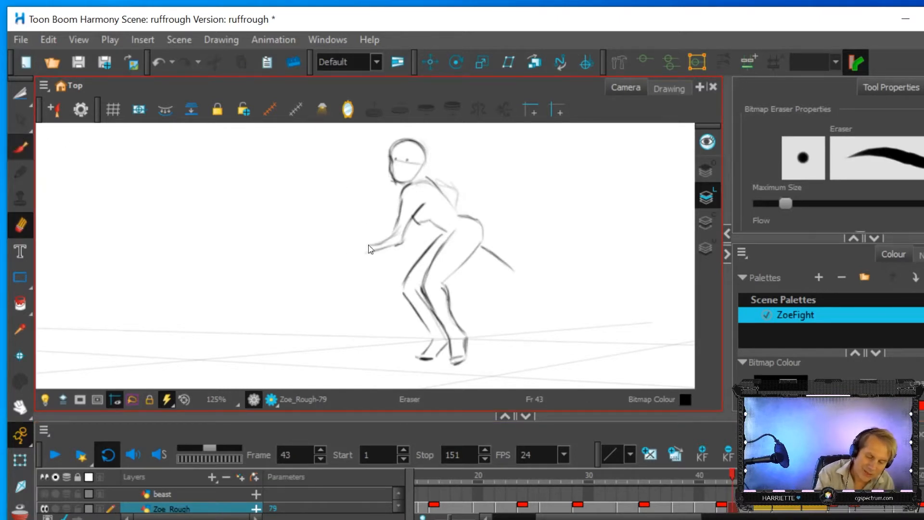
left_click(21, 146)
left_click_drag(364, 247, 393, 241)
mouse_move(392, 248)
left_mouse_down()
mouse_move(365, 255)
mouse_move(394, 226)
mouse_move(361, 257)
mouse_move(346, 230)
left_mouse_up()
left_click(20, 223)
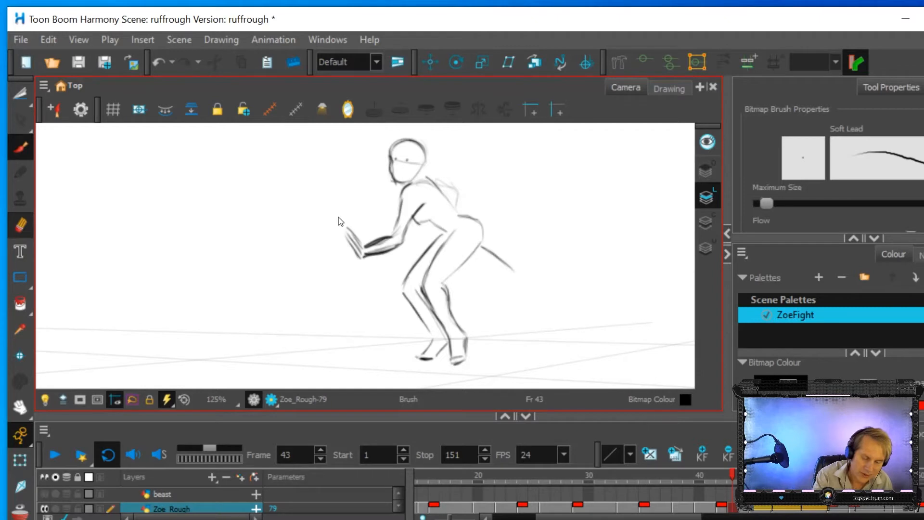
mouse_move(349, 233)
left_mouse_down()
mouse_move(357, 255)
mouse_move(361, 247)
left_mouse_up()
left_click(22, 146)
key("alt+b")
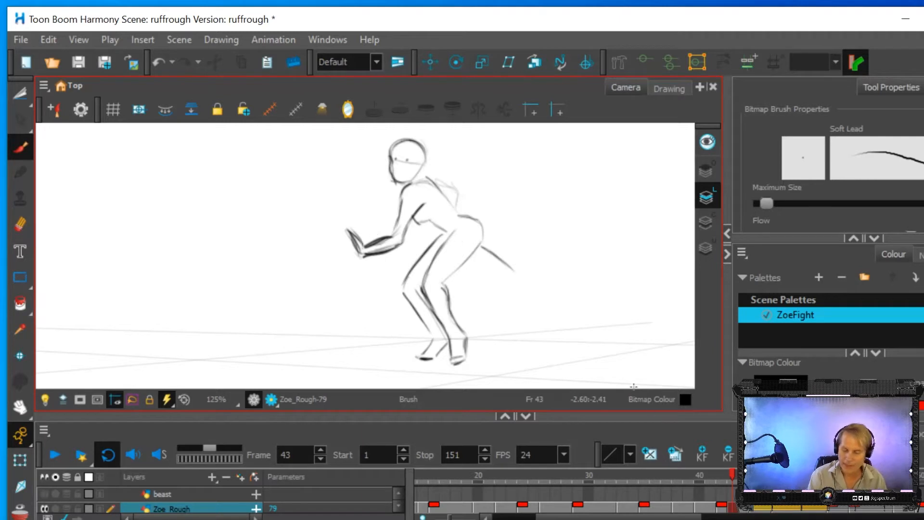
Step: Scrub back to frame 37 and play the animation to review the motion
mouse_move(734, 474)
left_mouse_down()
mouse_move(721, 474)
mouse_move(799, 474)
mouse_move(687, 499)
mouse_move(821, 502)
mouse_move(702, 504)
mouse_move(818, 511)
mouse_move(724, 513)
mouse_move(764, 513)
mouse_move(732, 513)
left_mouse_up()
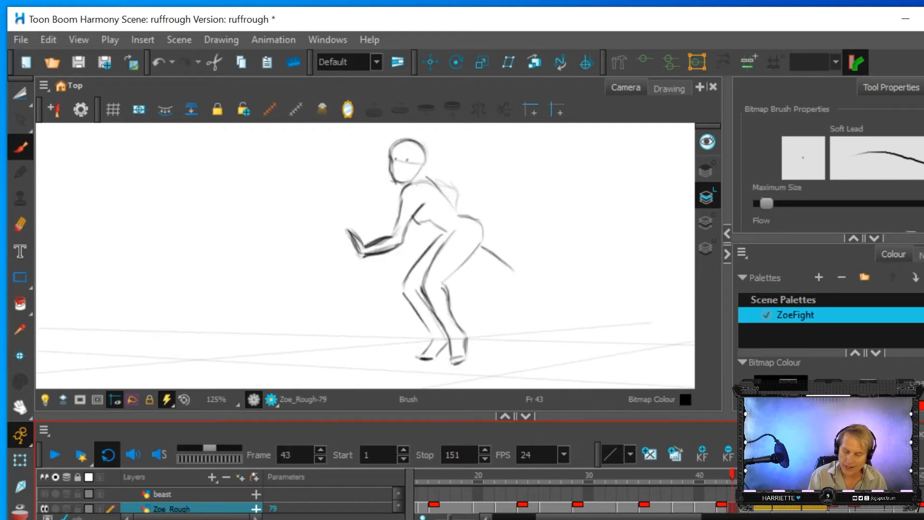
left_click(742, 512)
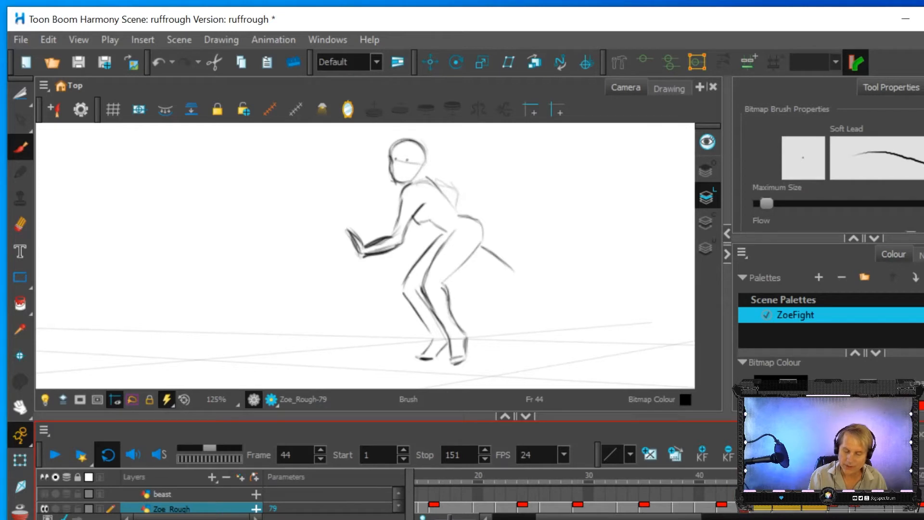
mouse_move(743, 483)
left_mouse_down()
mouse_move(723, 483)
mouse_move(766, 483)
mouse_move(669, 489)
left_mouse_up()
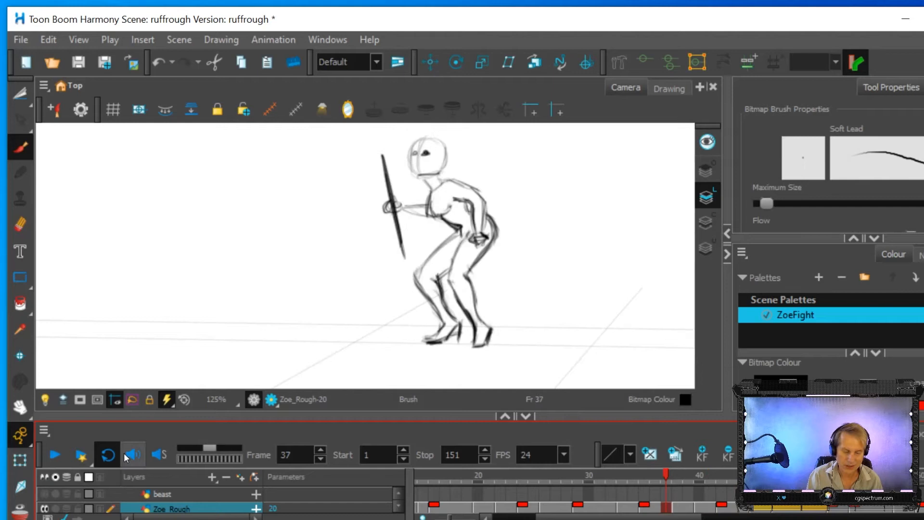
left_click(49, 453)
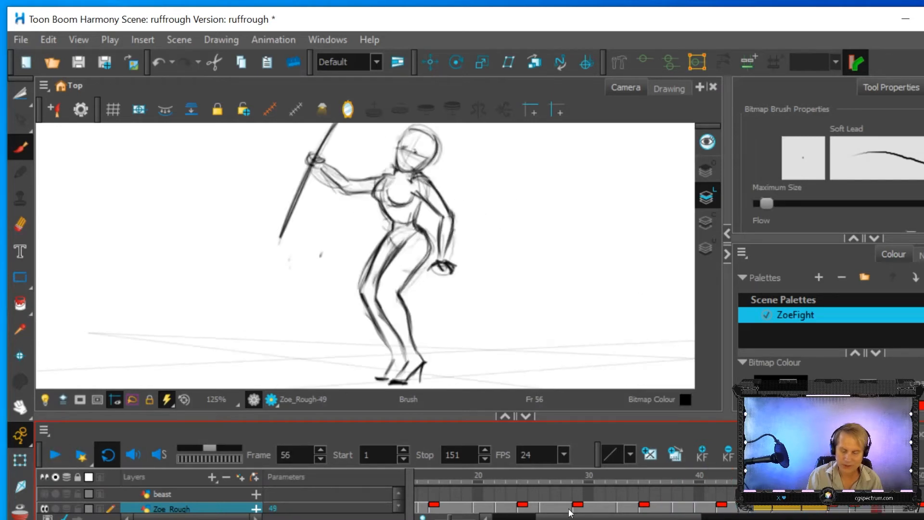
Step: Create an empty drawing at frame 50 on the Zoe_Rough layer and turn on onion skin
mouse_move(877, 488)
left_mouse_down()
mouse_move(712, 489)
mouse_move(842, 491)
mouse_move(776, 510)
mouse_move(833, 513)
mouse_move(776, 513)
mouse_move(845, 509)
mouse_move(693, 512)
mouse_move(876, 511)
mouse_move(770, 513)
mouse_move(819, 511)
mouse_move(798, 511)
mouse_move(809, 512)
left_mouse_up()
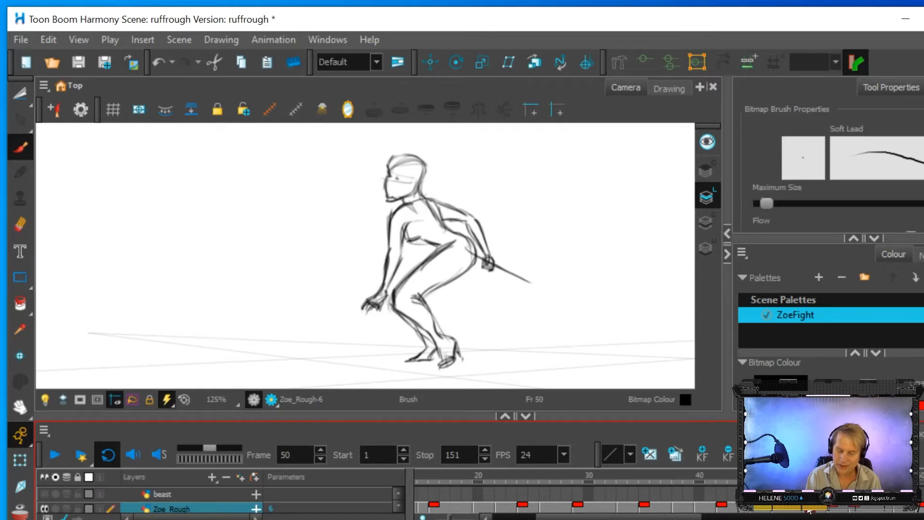
right_click(810, 512)
mouse_move(564, 214)
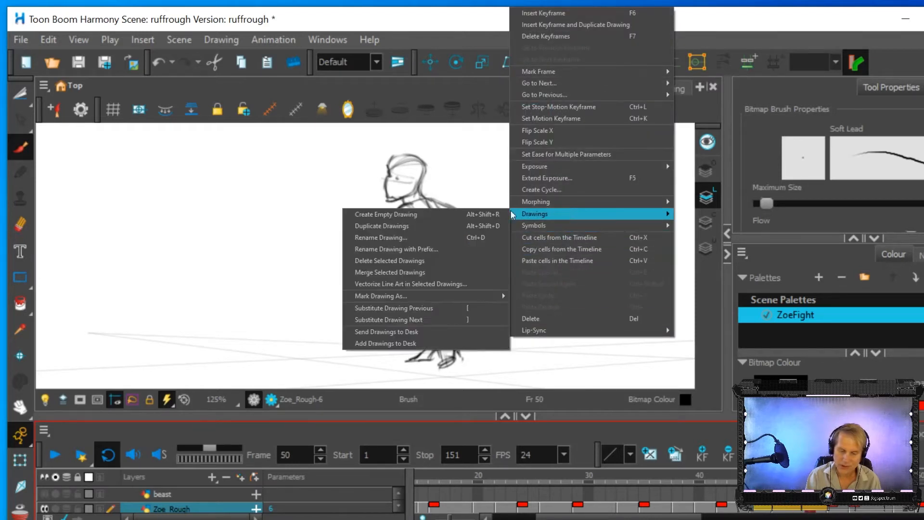
left_click(420, 211)
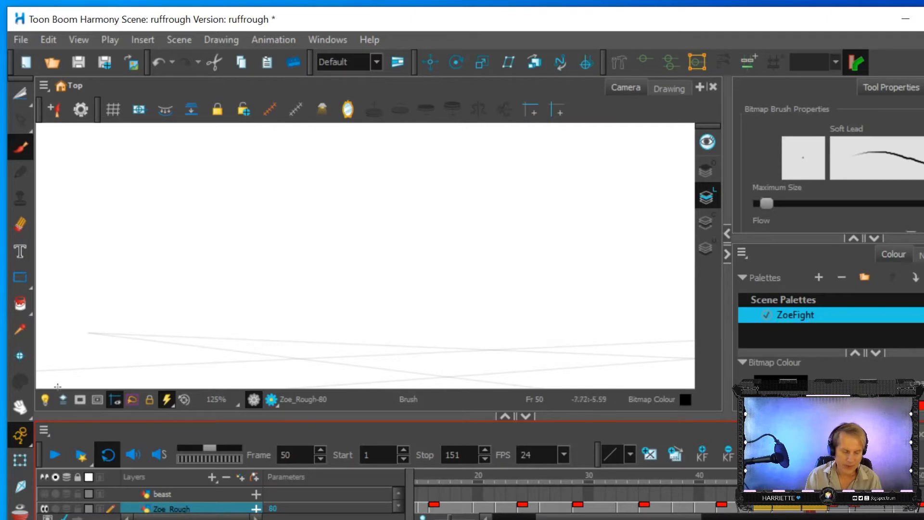
left_click(16, 513)
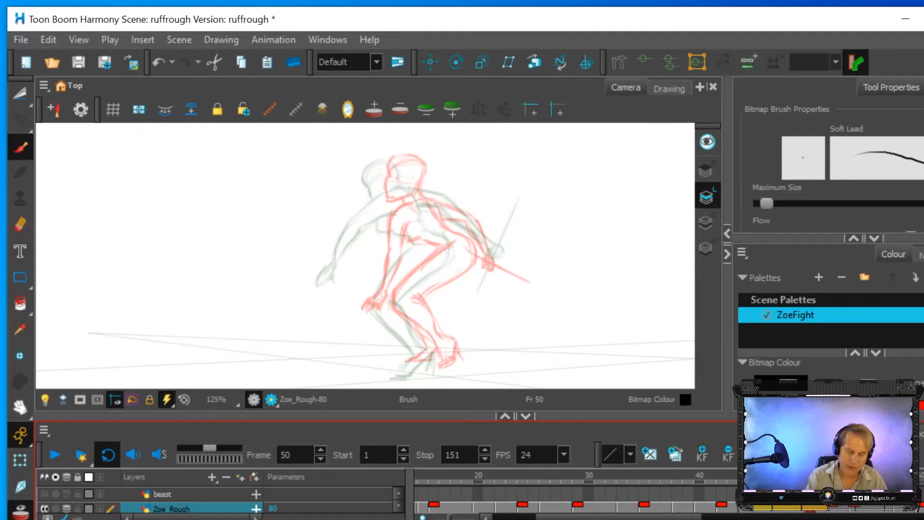
Step: Sketch the front arm, the shoulder line into the rear arm, the hip curve and the front thigh at frame 50
left_click_drag(394, 196, 354, 270)
mouse_move(372, 235)
left_mouse_down()
mouse_move(357, 267)
mouse_move(403, 208)
mouse_move(396, 209)
mouse_move(424, 194)
mouse_move(464, 213)
mouse_move(453, 204)
mouse_move(491, 254)
left_mouse_up()
mouse_move(492, 253)
left_mouse_down()
mouse_move(474, 217)
mouse_move(460, 222)
left_mouse_up()
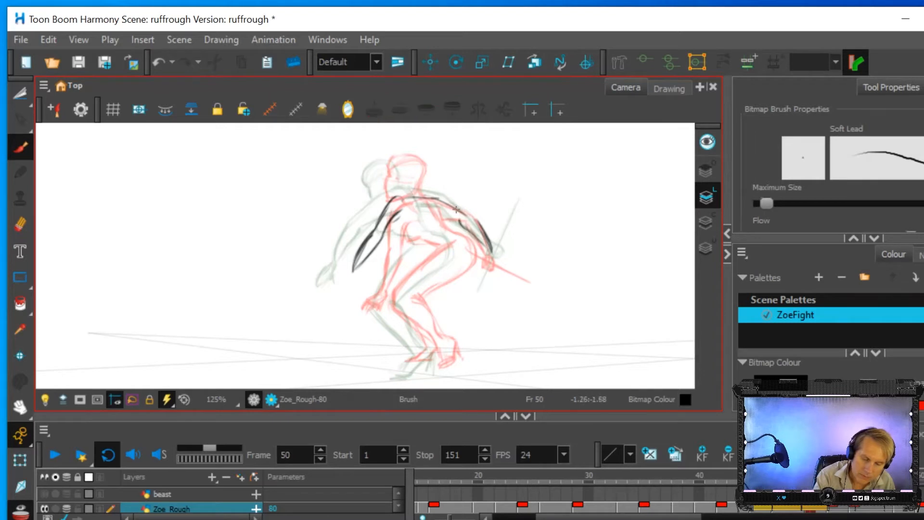
left_click_drag(456, 241, 454, 268)
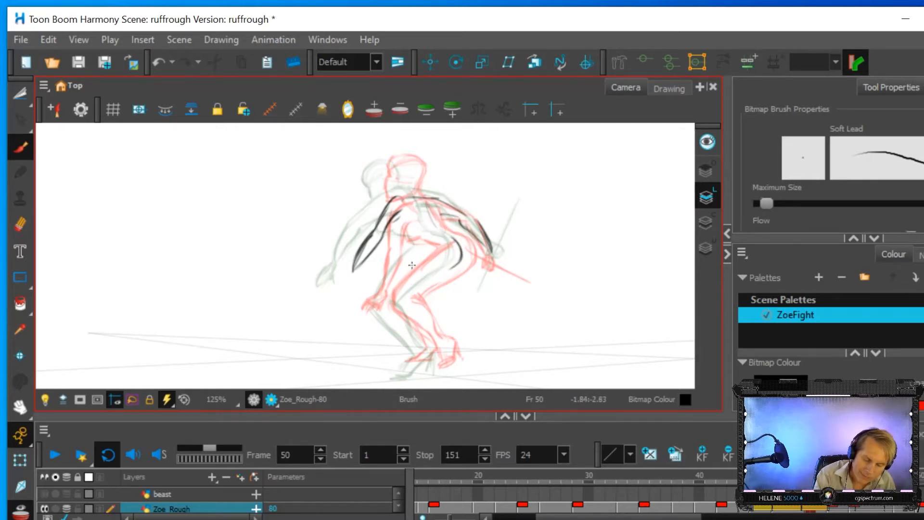
left_click_drag(428, 246, 392, 289)
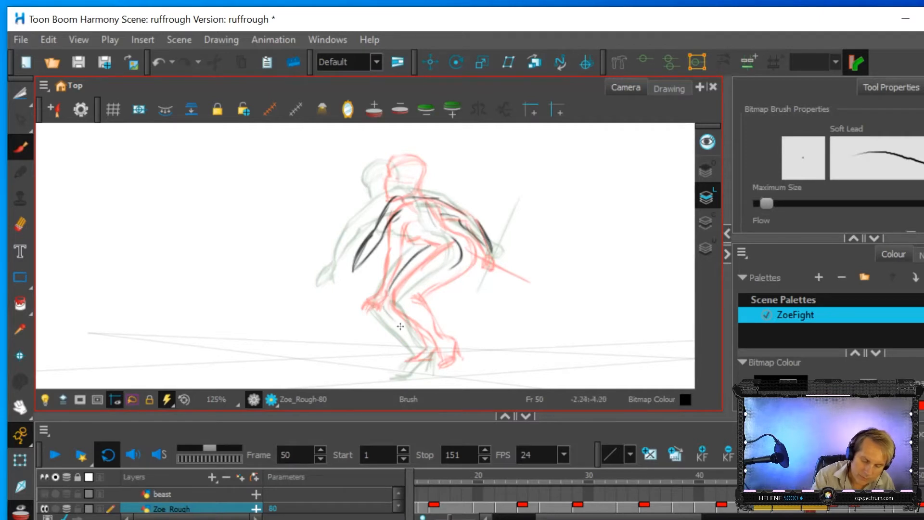
Step: Erase the front arm and redraw it reaching lower with a hand, and outline the head at frame 50
left_click_drag(343, 280, 342, 290)
left_click_drag(357, 259, 347, 273)
left_click(20, 224)
mouse_move(368, 238)
left_mouse_down()
mouse_move(352, 250)
mouse_move(360, 258)
mouse_move(404, 196)
left_mouse_up()
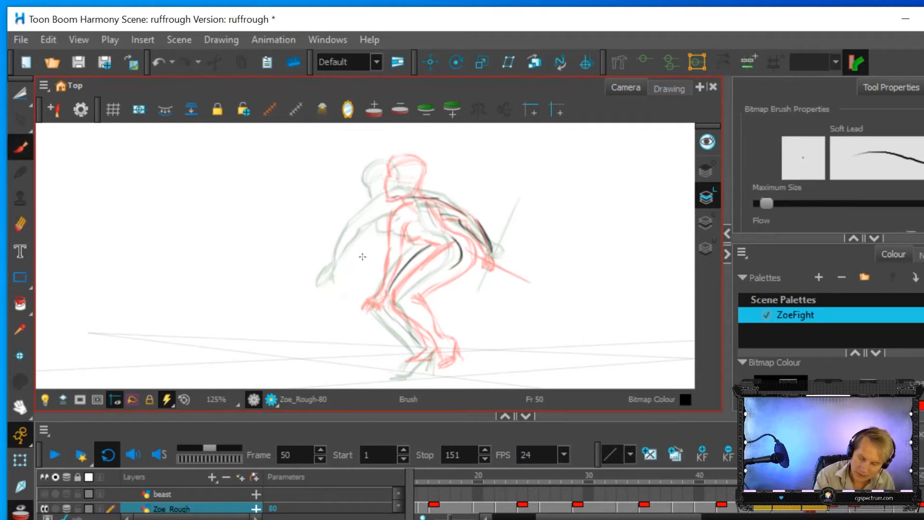
mouse_move(358, 282)
left_mouse_down()
mouse_move(392, 197)
mouse_move(373, 249)
mouse_move(377, 268)
mouse_move(400, 219)
mouse_move(342, 292)
left_mouse_up()
left_click_drag(363, 284, 345, 301)
mouse_move(379, 198)
left_mouse_down()
mouse_move(386, 155)
mouse_move(412, 161)
mouse_move(403, 185)
mouse_move(384, 161)
left_mouse_up()
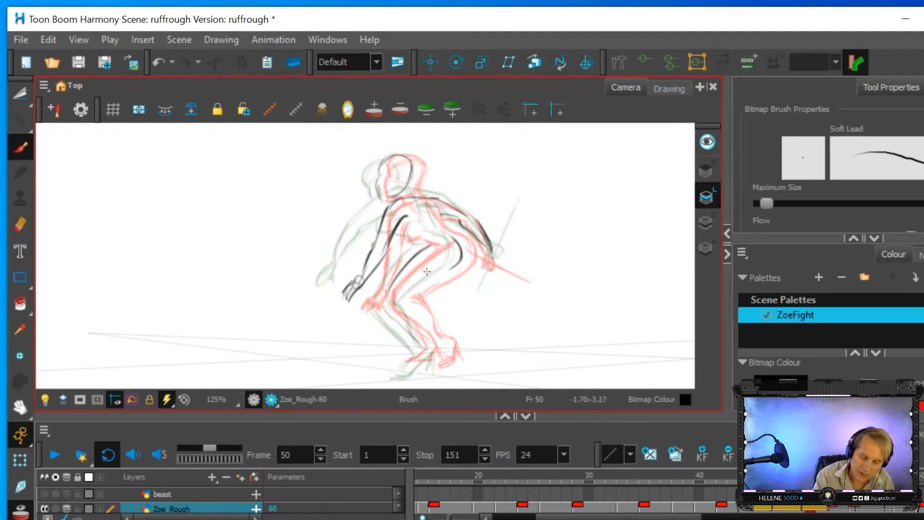
Step: Draw both legs from the thighs down to the feet between the onion-skinned poses at frame 50
mouse_move(462, 260)
left_mouse_down()
mouse_move(418, 309)
mouse_move(417, 299)
mouse_move(446, 363)
mouse_move(429, 336)
left_mouse_up()
left_click_drag(414, 305, 426, 337)
left_click_drag(410, 258, 384, 291)
mouse_move(398, 324)
left_mouse_down()
mouse_move(416, 346)
mouse_move(406, 367)
mouse_move(423, 366)
mouse_move(431, 353)
mouse_move(419, 368)
mouse_move(387, 309)
left_mouse_up()
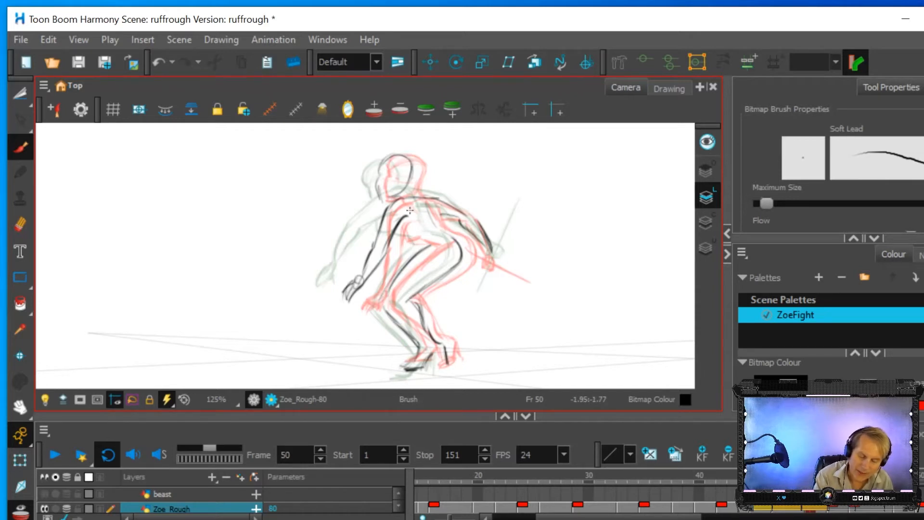
left_click_drag(477, 379, 529, 309)
left_click_drag(497, 327, 527, 342)
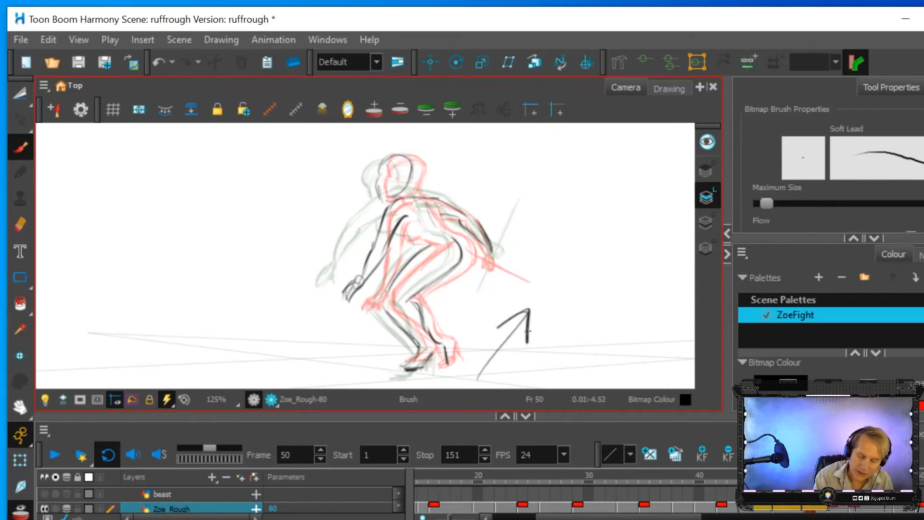
key("alt+s")
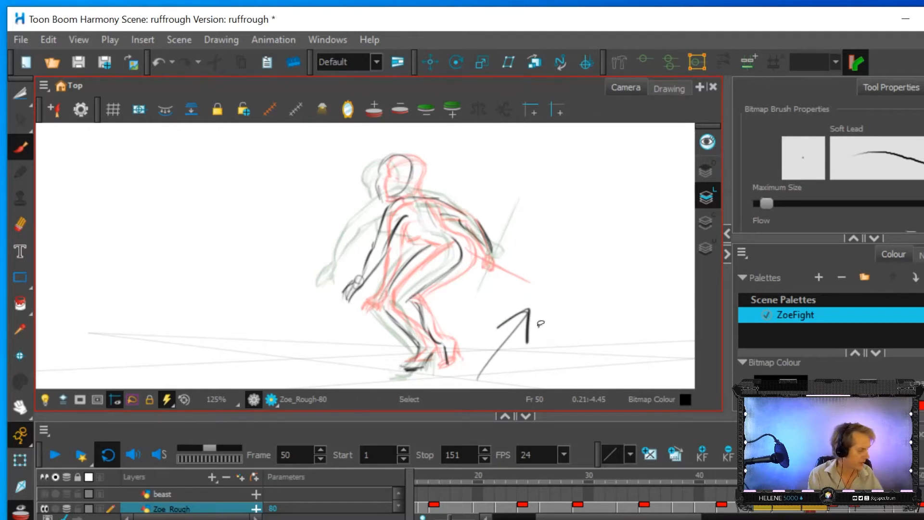
key("ctrl+z")
key("ctrl+z")
key("alt+b")
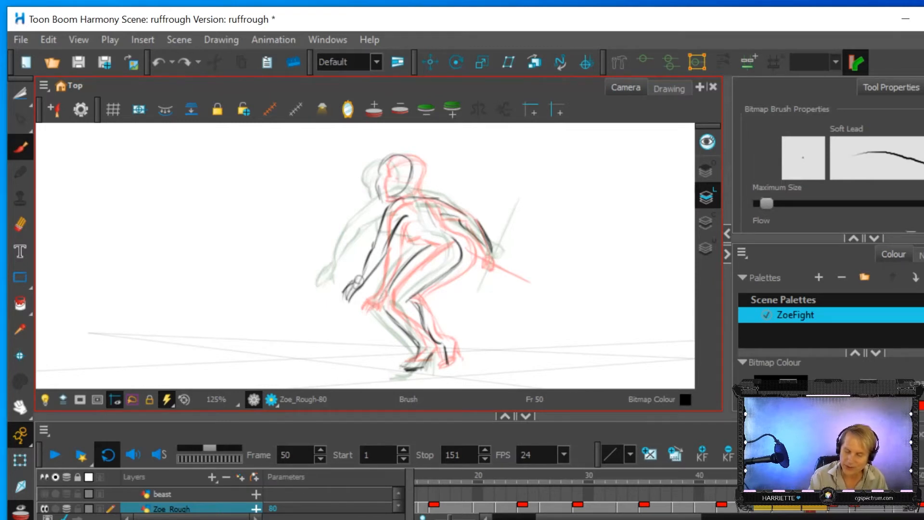
Step: Draw the staff slanting upward behind the hip with the rear hand gripping it at frame 50
mouse_move(810, 475)
left_mouse_down()
mouse_move(822, 475)
mouse_move(799, 475)
mouse_move(832, 475)
mouse_move(810, 475)
left_mouse_up()
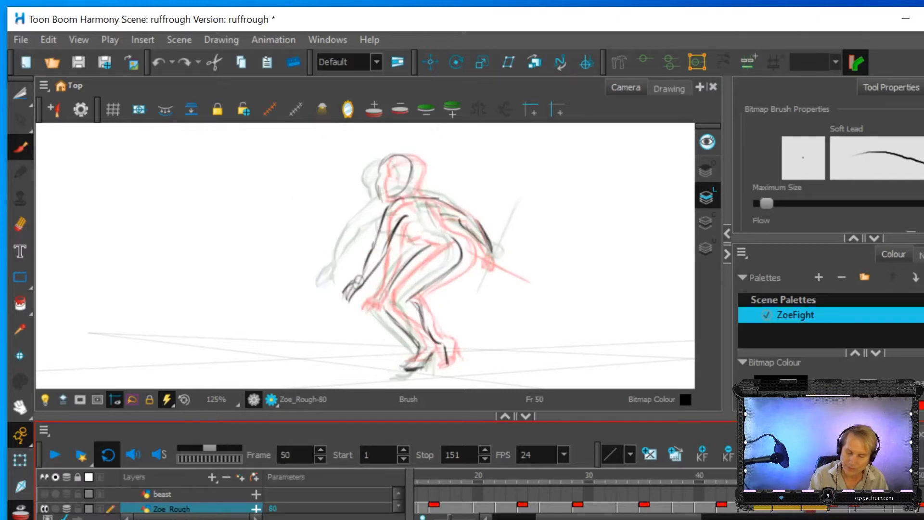
left_click_drag(471, 273, 548, 239)
left_click_drag(453, 282, 529, 244)
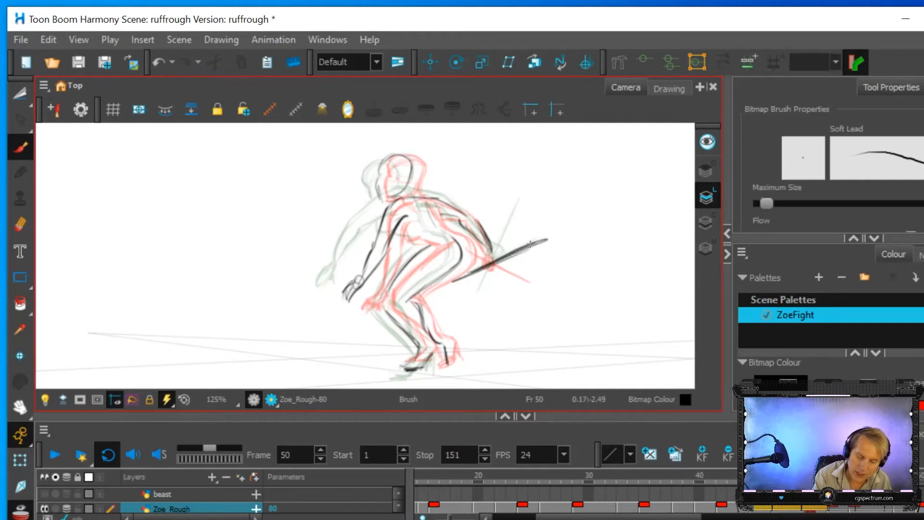
mouse_move(461, 279)
left_mouse_down()
mouse_move(538, 237)
mouse_move(489, 264)
left_mouse_up()
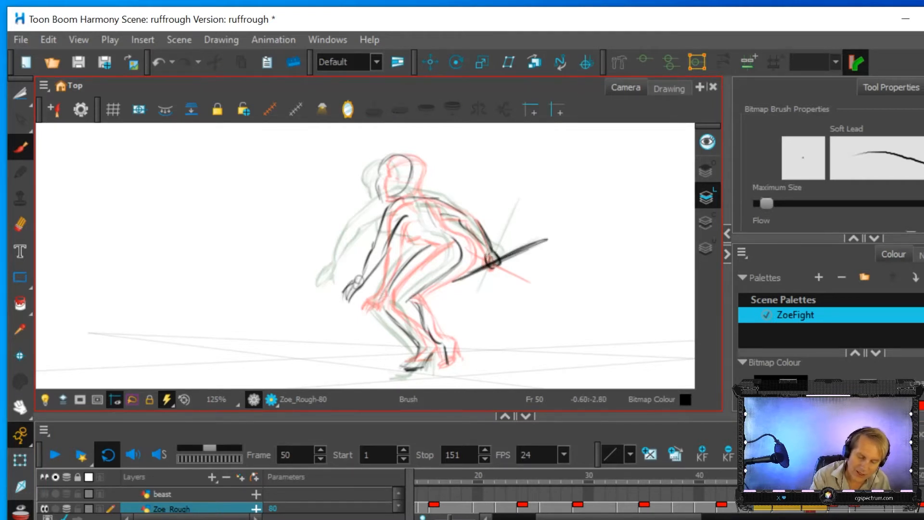
Step: Add the rear arm's inner line, the upper back line, and the chest and belly lines at frame 50
left_click_drag(442, 214, 453, 220)
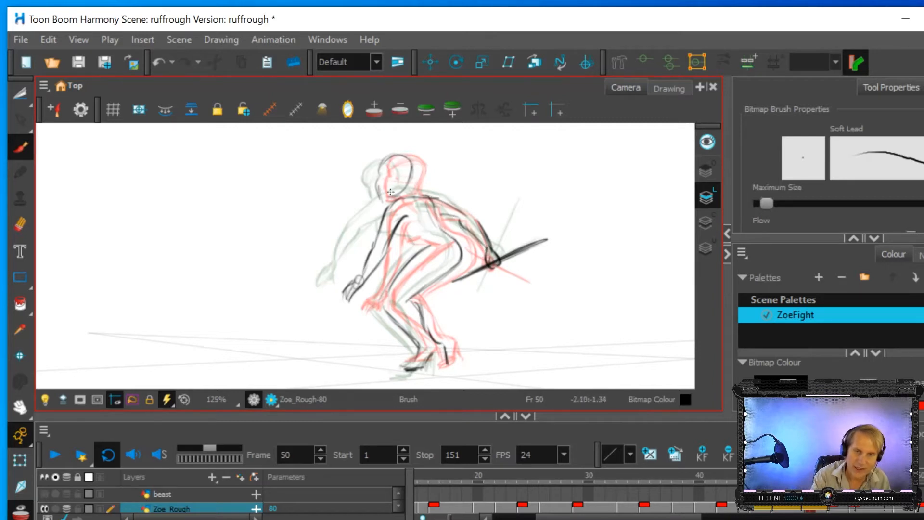
left_click_drag(387, 207, 425, 195)
left_click_drag(397, 229, 421, 239)
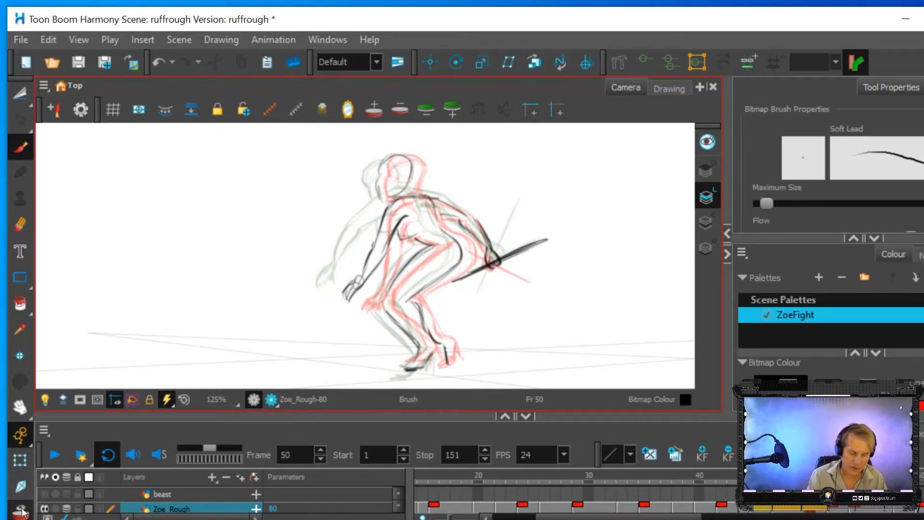
Step: Turn off onion skin and flip between frames 47, 50 and 52 to compare the poses
key("alt+o")
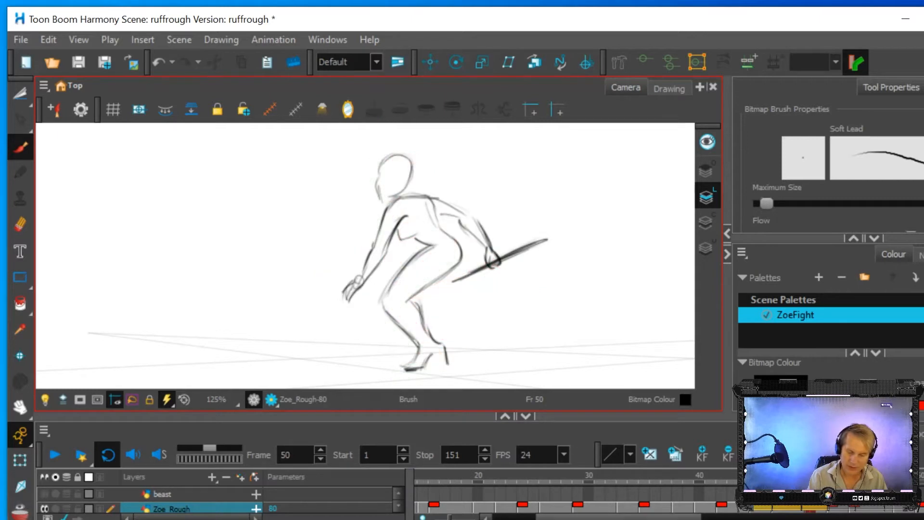
left_click(777, 511)
left_click(810, 511)
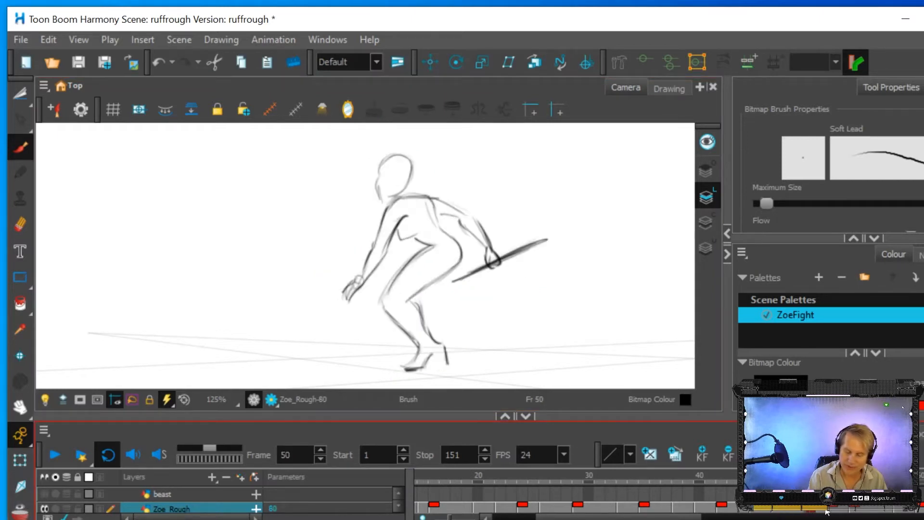
left_click(834, 511)
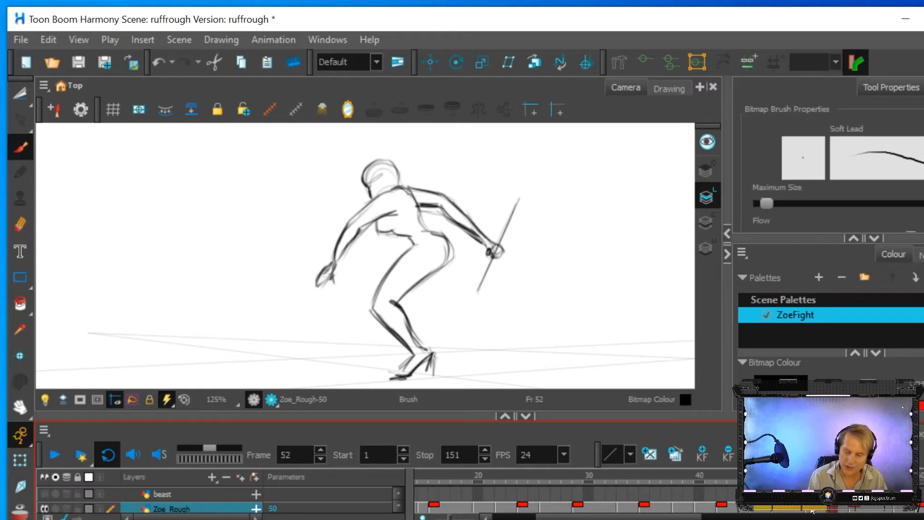
left_click(794, 511)
left_click(774, 511)
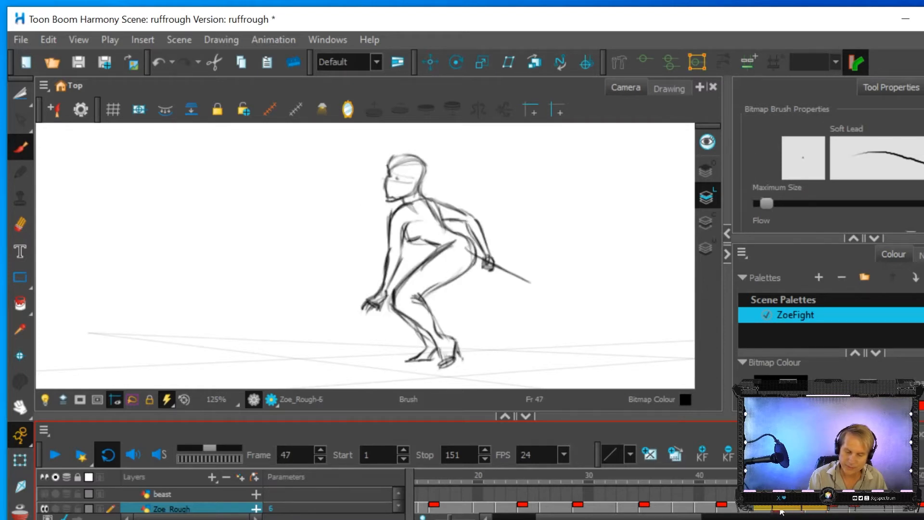
left_click(810, 512)
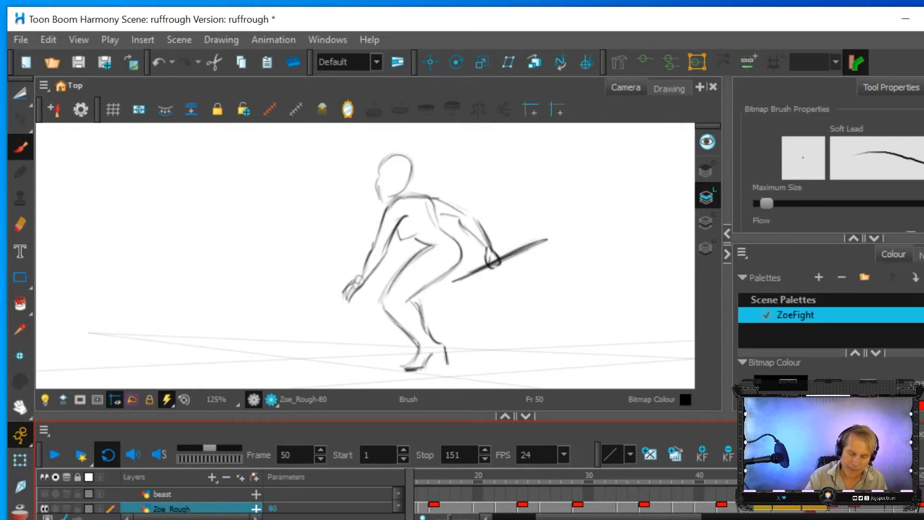
Step: Reinforce the leg contours at frame 50 with darker strokes and add the shoe's heel line
mouse_move(414, 337)
left_mouse_down()
mouse_move(387, 292)
mouse_move(428, 251)
left_mouse_up()
mouse_move(408, 301)
left_mouse_down()
mouse_move(451, 264)
mouse_move(410, 304)
mouse_move(434, 341)
mouse_move(419, 342)
mouse_move(410, 366)
mouse_move(423, 370)
mouse_move(440, 345)
mouse_move(414, 370)
mouse_move(421, 345)
left_mouse_up()
mouse_move(422, 357)
left_mouse_down()
mouse_move(418, 325)
mouse_move(439, 344)
mouse_move(439, 368)
left_mouse_up()
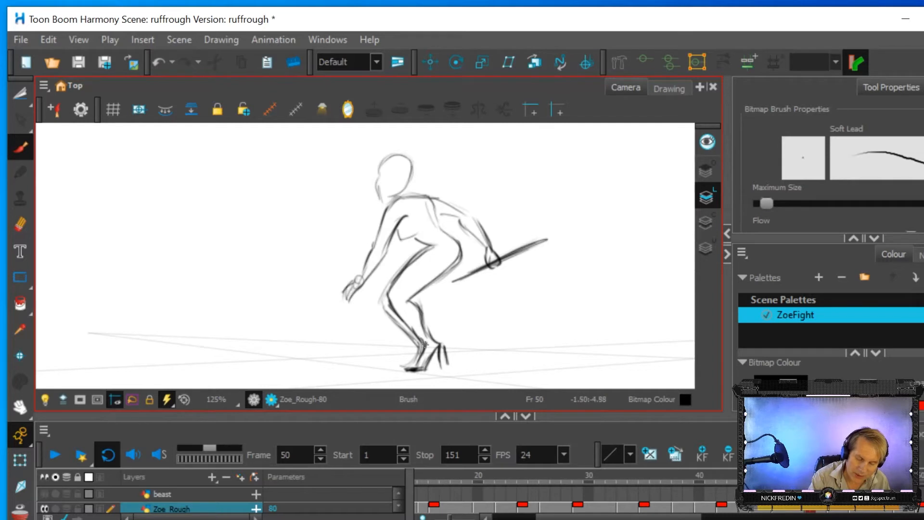
Step: Darken the front arm's outline and its hand at frame 50
mouse_move(404, 328)
left_mouse_down()
mouse_move(375, 290)
mouse_move(382, 294)
mouse_move(406, 268)
mouse_move(370, 244)
mouse_move(357, 279)
mouse_move(390, 206)
left_mouse_up()
left_click_drag(362, 279, 384, 252)
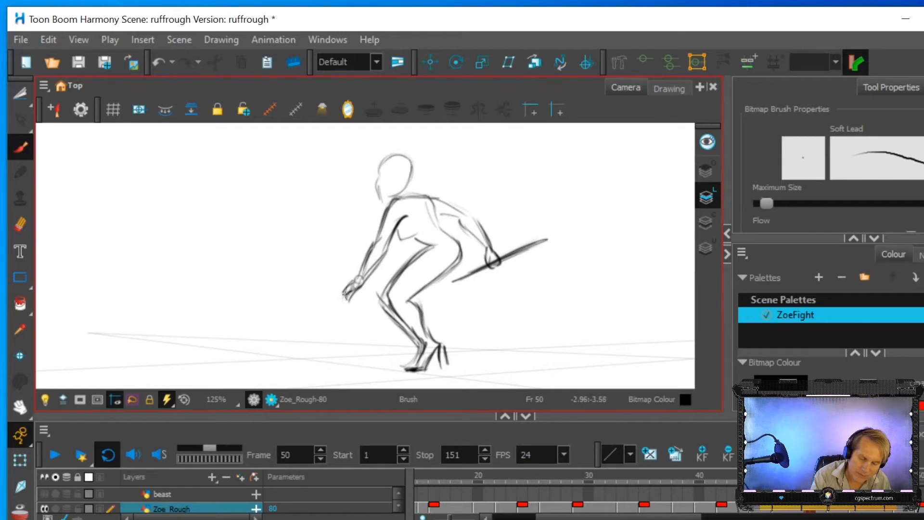
left_click_drag(366, 278, 382, 254)
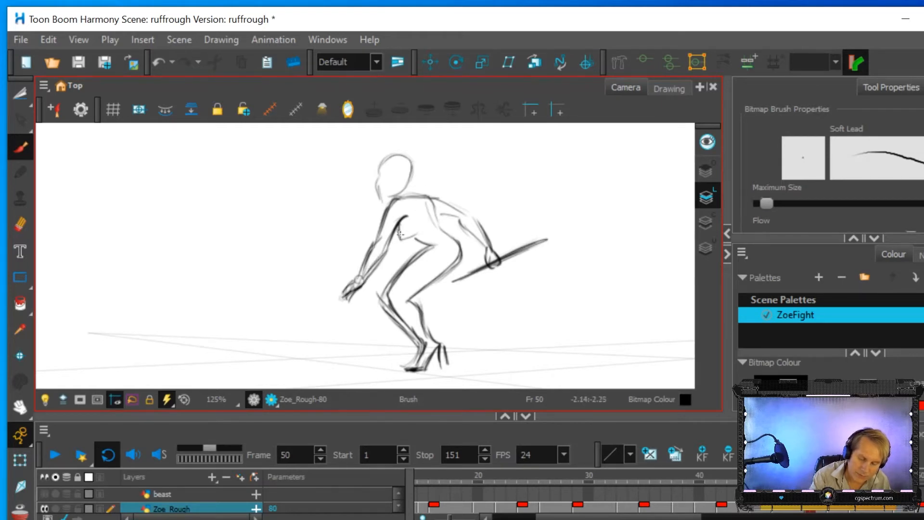
Step: Add the chest contour, the jaw and an eye guideline across the head, and darken the upper back line of the frame 50 drawing
mouse_move(432, 204)
left_mouse_down()
mouse_move(476, 220)
mouse_move(450, 203)
mouse_move(475, 219)
mouse_move(488, 252)
left_mouse_up()
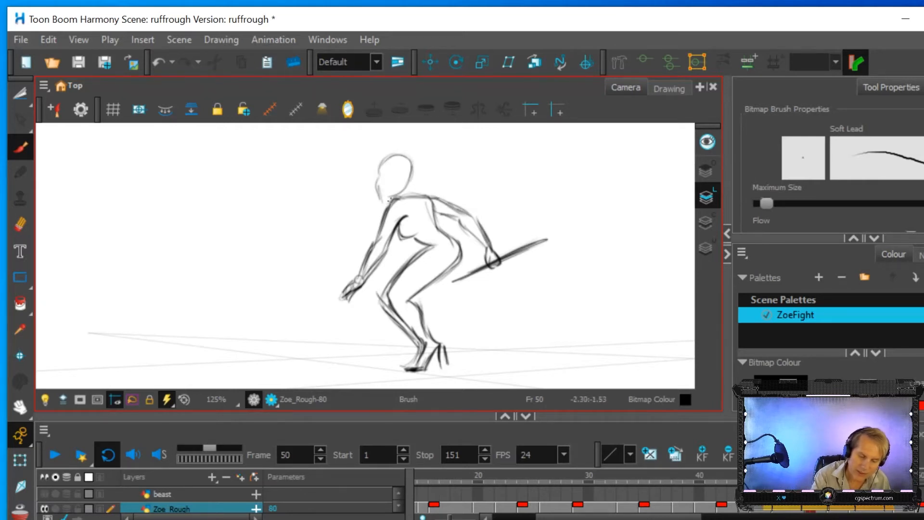
left_click_drag(386, 196, 409, 177)
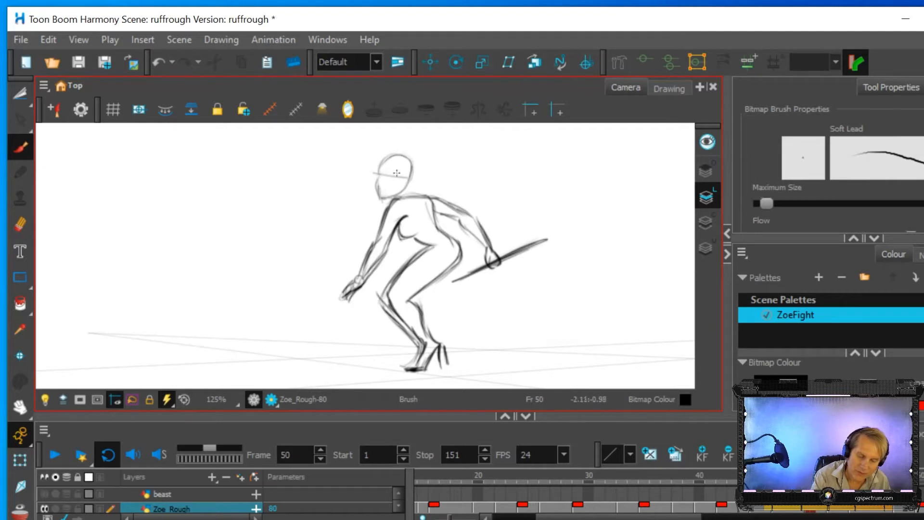
mouse_move(810, 476)
left_mouse_down()
mouse_move(799, 475)
mouse_move(832, 476)
mouse_move(799, 475)
mouse_move(831, 475)
mouse_move(821, 475)
left_mouse_up()
left_click_drag(413, 193, 435, 226)
mouse_move(428, 206)
left_mouse_down()
mouse_move(415, 191)
mouse_move(434, 222)
left_mouse_up()
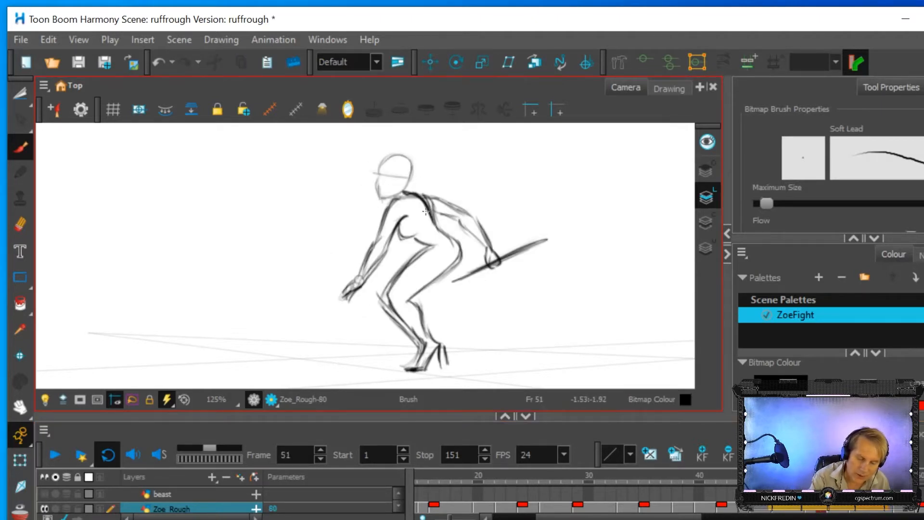
Step: Erase the stray lines along the back near the armpit, and redraw the back and belly contours darker
left_click(19, 226)
mouse_move(439, 215)
left_mouse_down()
mouse_move(427, 197)
mouse_move(437, 211)
mouse_move(429, 214)
mouse_move(420, 197)
mouse_move(435, 228)
left_mouse_up()
key("alt+b")
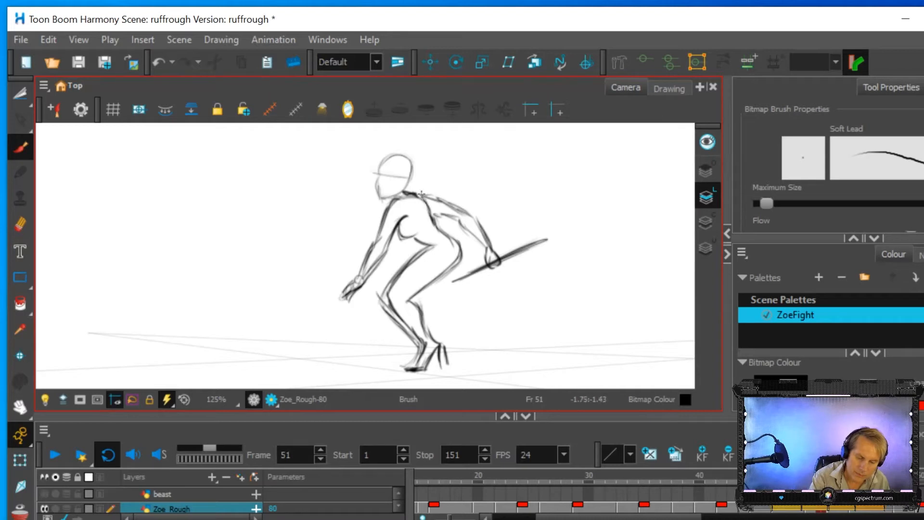
mouse_move(420, 193)
left_mouse_down()
mouse_move(436, 230)
mouse_move(424, 197)
mouse_move(432, 221)
mouse_move(399, 217)
mouse_move(396, 232)
mouse_move(432, 249)
left_mouse_up()
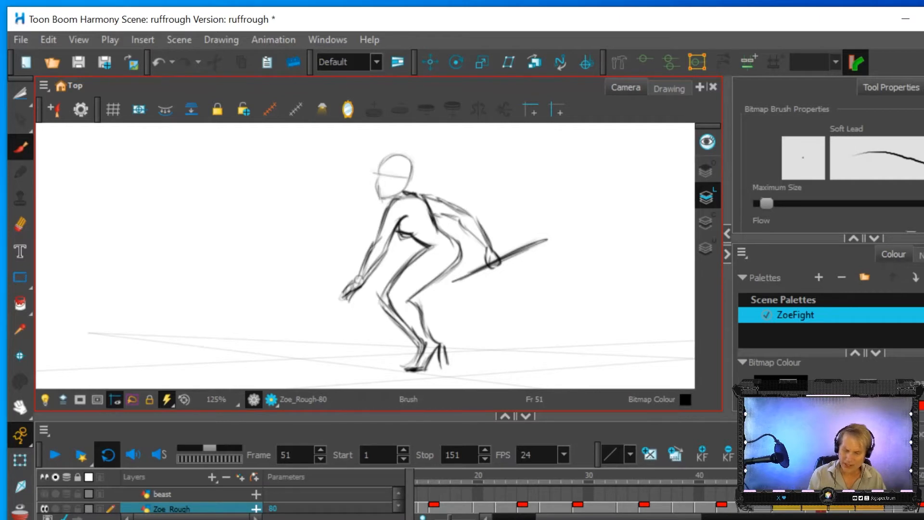
Step: Flip back and forth through the frames around frame 50 to check the motion between the poses
key("period")
key("comma")
key("period")
key("comma")
key("comma")
key("comma")
key("period")
key("period")
key("period")
key("comma")
key("comma")
key("comma")
key("period")
key("period")
key("period")
key("comma")
key("comma")
key("comma")
key("comma")
key("period")
key("period")
key("period")
key("period")
key("period")
key("comma")
key("comma")
key("comma")
key("comma")
key("period")
key("period")
key("period")
key("comma")
key("comma")
key("comma")
key("period")
key("period")
key("comma")
key("comma")
key("period")
key("period")
key("period")
key("comma")
key("comma")
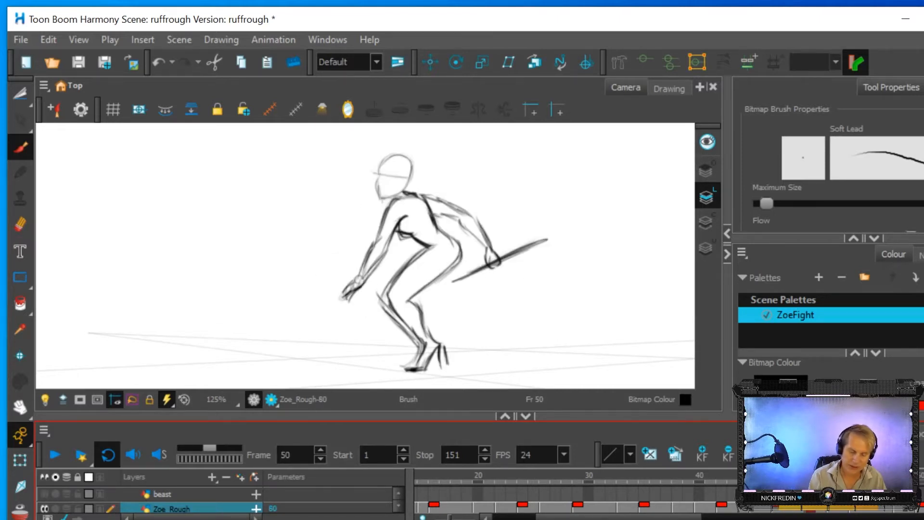
Step: With onion skin on, erase the head at frame 50 and redraw it further forward, between the neighbouring head positions, with face guidelines
key("alt+o")
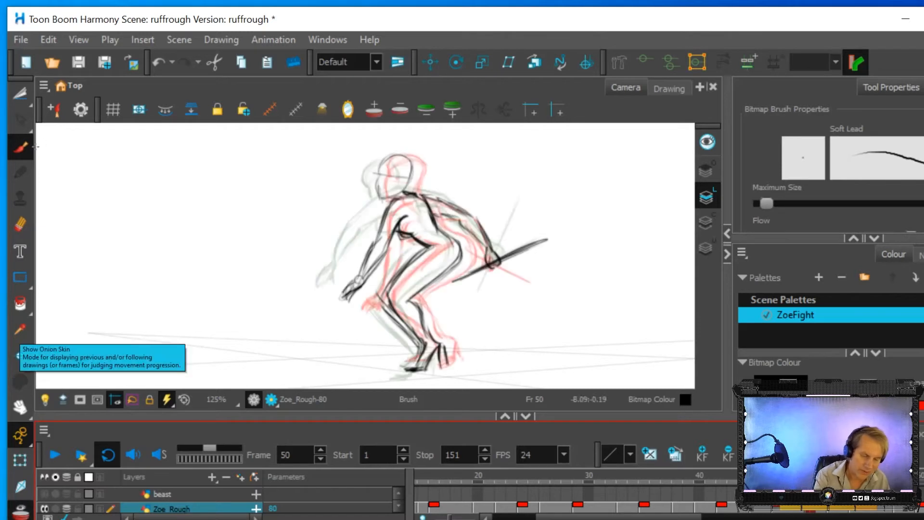
left_click(21, 150)
mouse_move(380, 163)
left_mouse_down()
mouse_move(375, 186)
mouse_move(381, 158)
mouse_move(374, 180)
mouse_move(388, 156)
mouse_move(404, 157)
mouse_move(404, 174)
mouse_move(386, 189)
mouse_move(405, 180)
mouse_move(392, 158)
left_mouse_up()
left_click(21, 224)
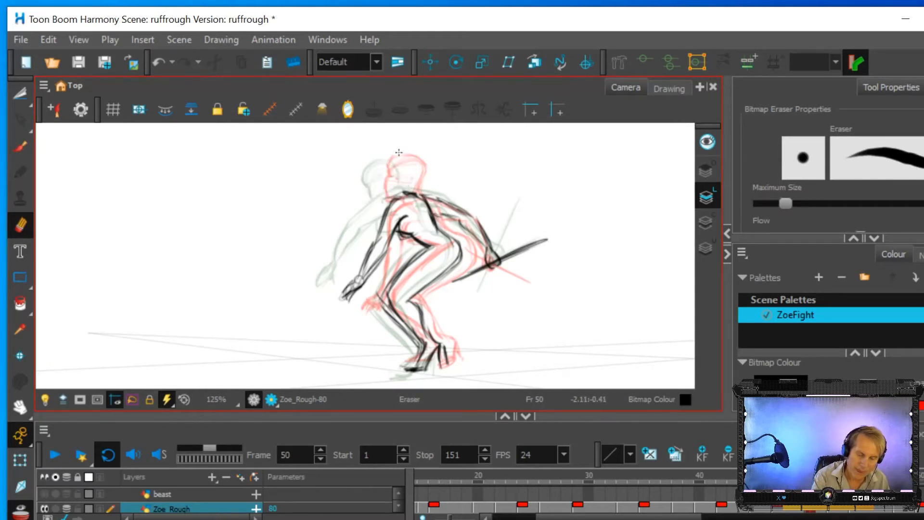
left_click(21, 146)
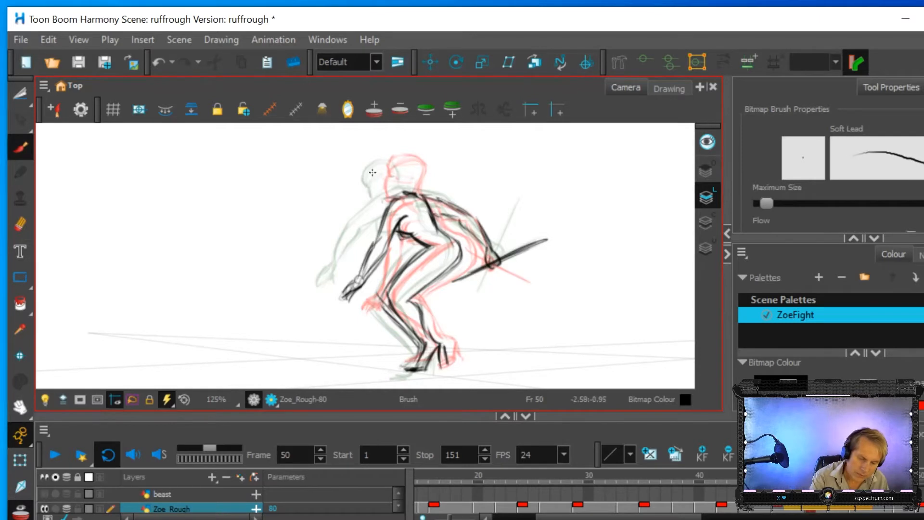
mouse_move(376, 193)
left_mouse_down()
mouse_move(378, 204)
mouse_move(385, 155)
mouse_move(406, 161)
mouse_move(397, 157)
left_mouse_up()
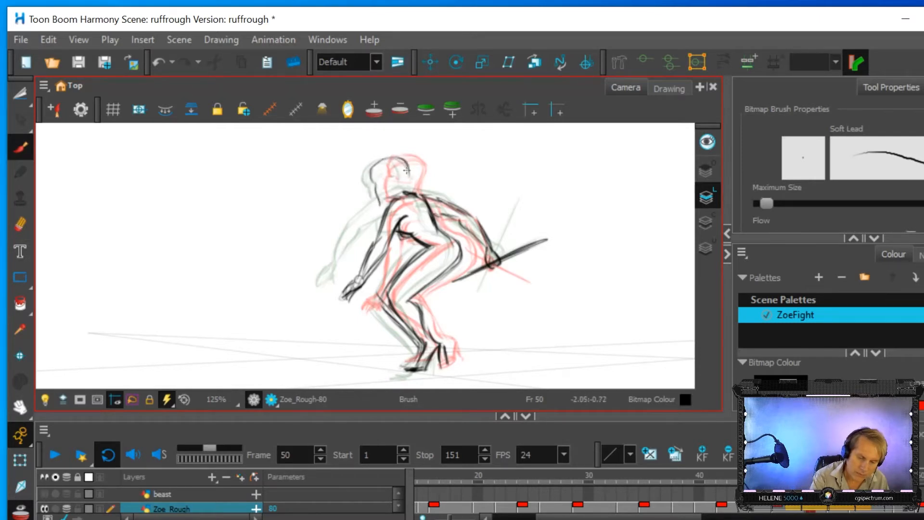
mouse_move(380, 199)
left_mouse_down()
mouse_move(387, 172)
mouse_move(375, 178)
mouse_move(386, 161)
mouse_move(380, 207)
left_mouse_up()
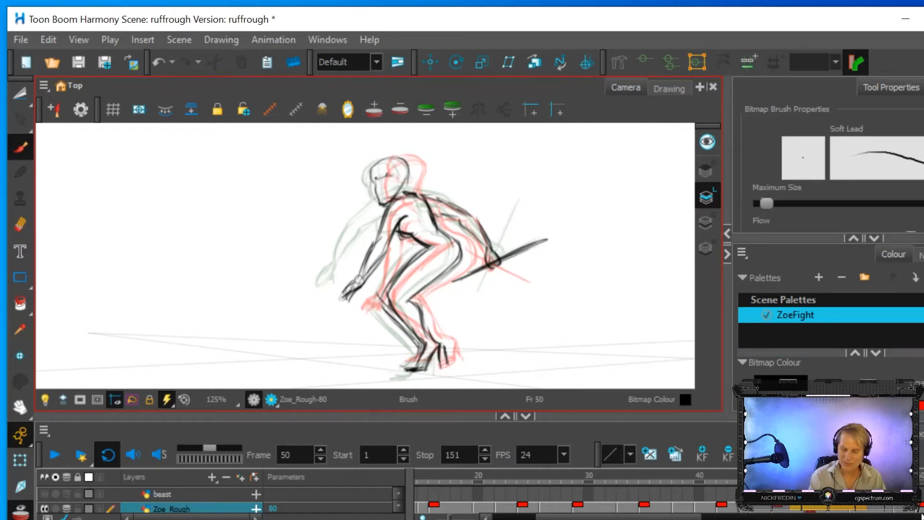
Step: Flip between frames 49 and 52 to check the redrawn head's movement
key("comma")
key("period")
key("period")
key("period")
key("comma")
key("comma")
key("comma")
key("period")
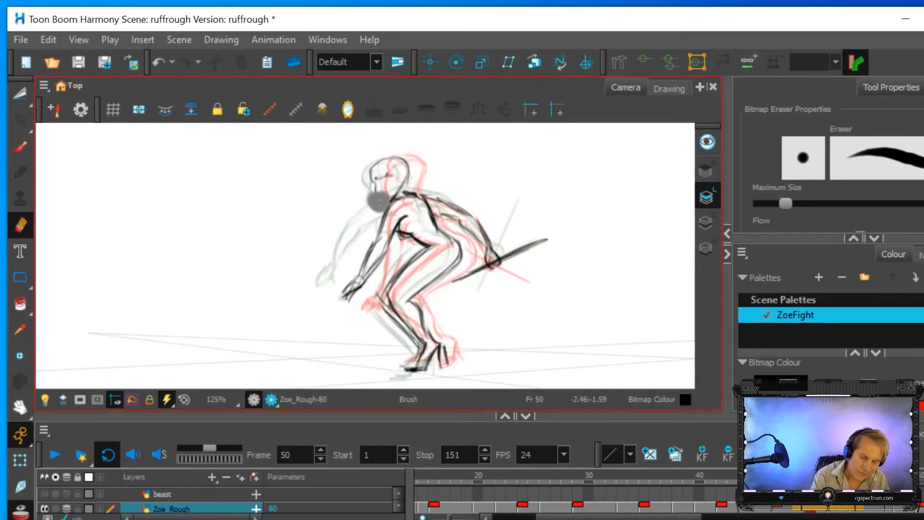
Step: Erase and redraw the chin and jaw line of the head at frame 50, and turn off onion skin
key("alt+e")
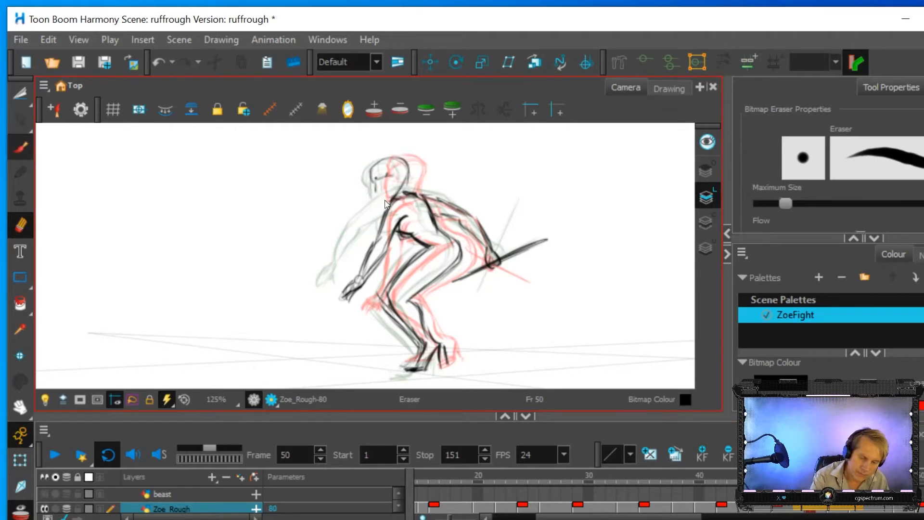
key("alt+b")
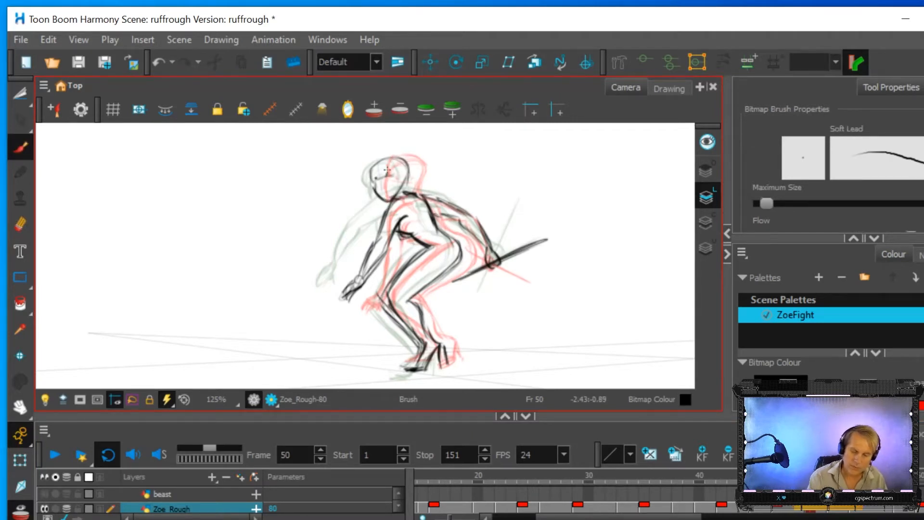
left_click(22, 512)
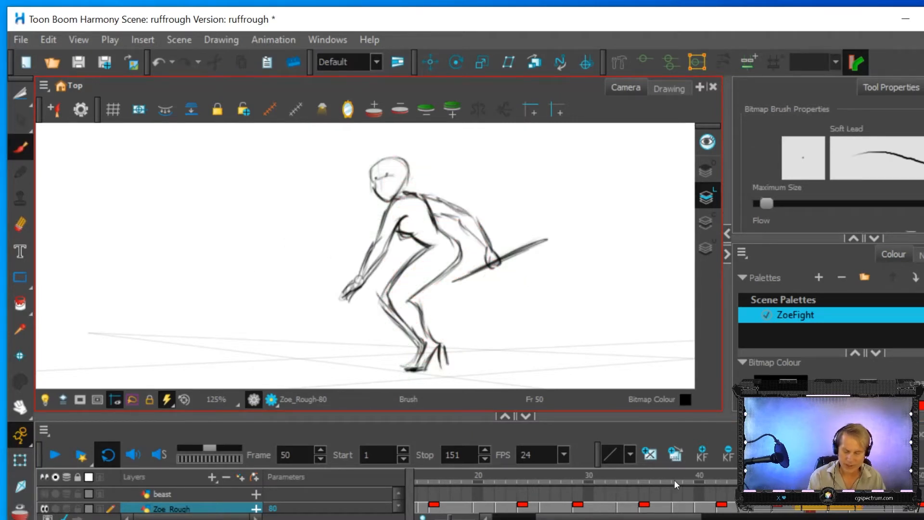
Step: Flip through the frames from about 46 to 52 to examine how the arms and body move into frame 50
left_click(792, 511)
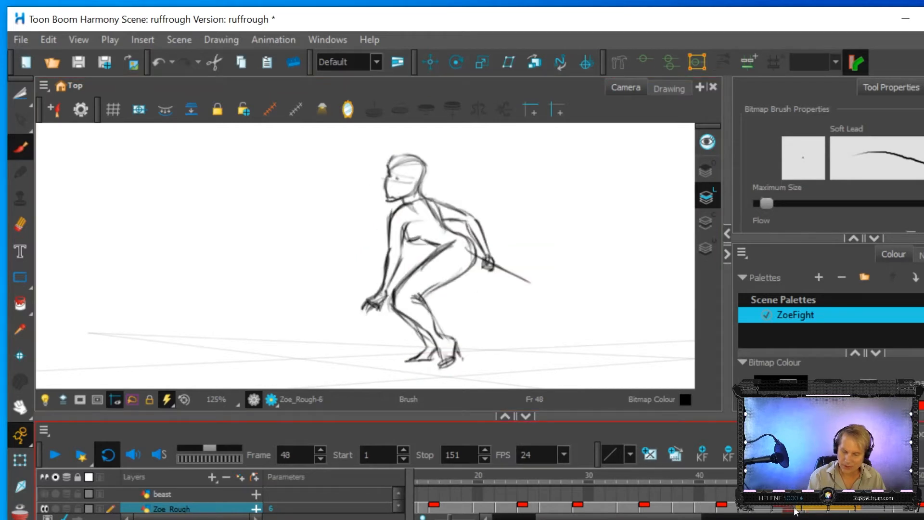
key("comma")
key("comma")
key("period")
key("period")
key("period")
key("comma")
key("period")
key("period")
key("period")
key("comma")
key("comma")
key("comma")
key("comma")
key("period")
key("period")
key("period")
key("period")
key("comma")
key("period")
key("comma")
key("comma")
key("comma")
key("comma")
key("period")
key("period")
key("period")
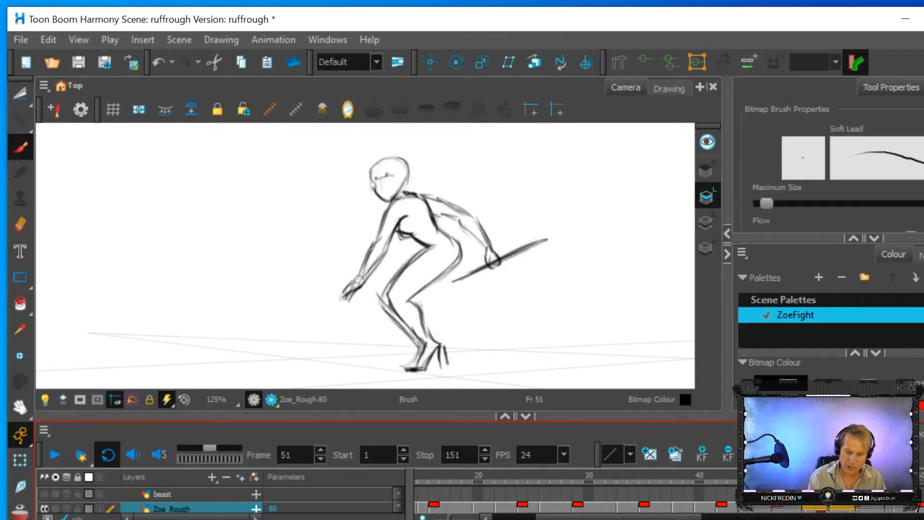
key("period")
key("comma")
key("comma")
key("period")
key("period")
key("comma")
key("comma")
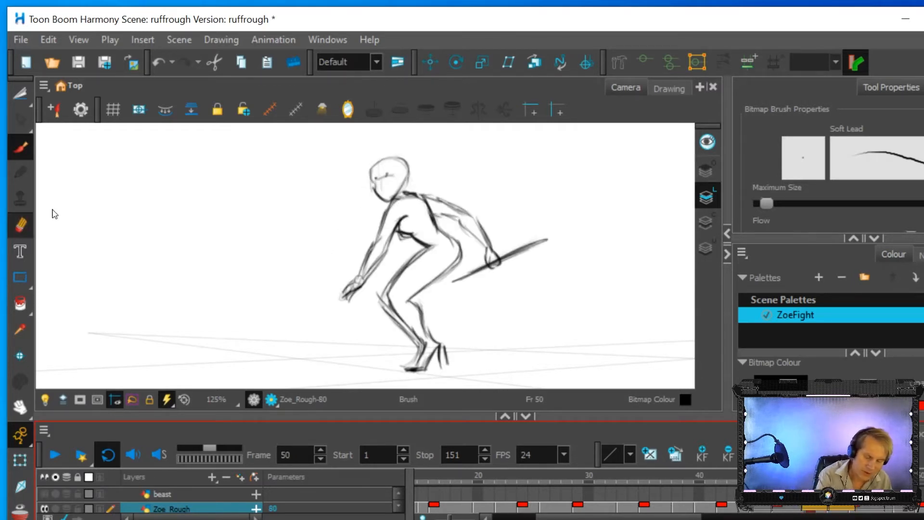
Step: Erase the front arm at frame 50 and redraw it with a more bent elbow, joining the shoulder to the existing hand
key("alt+e")
left_click_drag(367, 269, 390, 217)
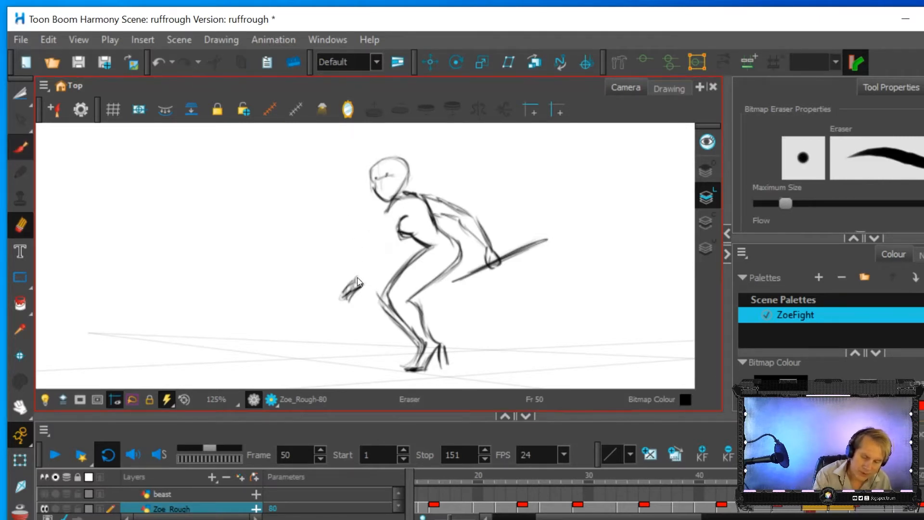
key("alt+b")
mouse_move(358, 279)
left_mouse_down()
mouse_move(365, 242)
mouse_move(393, 205)
mouse_move(369, 237)
mouse_move(374, 251)
mouse_move(390, 229)
left_mouse_up()
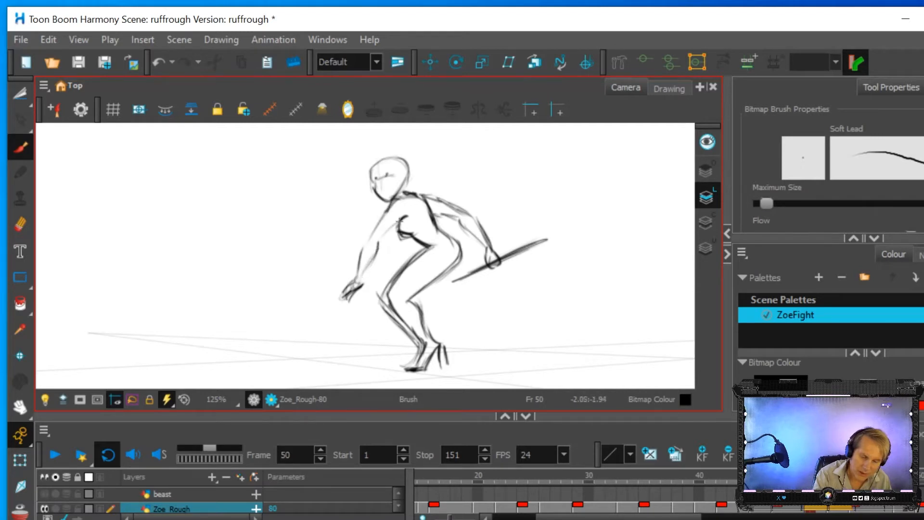
left_click_drag(358, 265, 397, 200)
mouse_move(377, 243)
left_mouse_down()
mouse_move(409, 219)
mouse_move(370, 253)
mouse_move(361, 278)
mouse_move(382, 243)
mouse_move(361, 260)
left_mouse_up()
left_click_drag(358, 263, 376, 225)
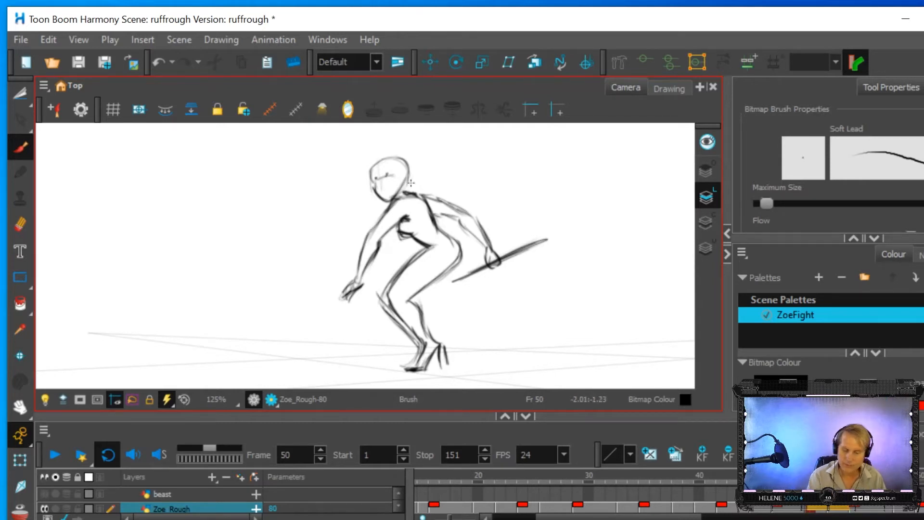
Step: Create an empty drawing at frame 49 on the Zoe_Rough layer and turn on onion skin
mouse_move(819, 477)
left_mouse_down()
mouse_move(832, 476)
mouse_move(766, 476)
mouse_move(798, 477)
left_mouse_up()
mouse_move(799, 510)
left_mouse_down()
mouse_move(813, 510)
mouse_move(796, 511)
left_mouse_up()
right_click(800, 510)
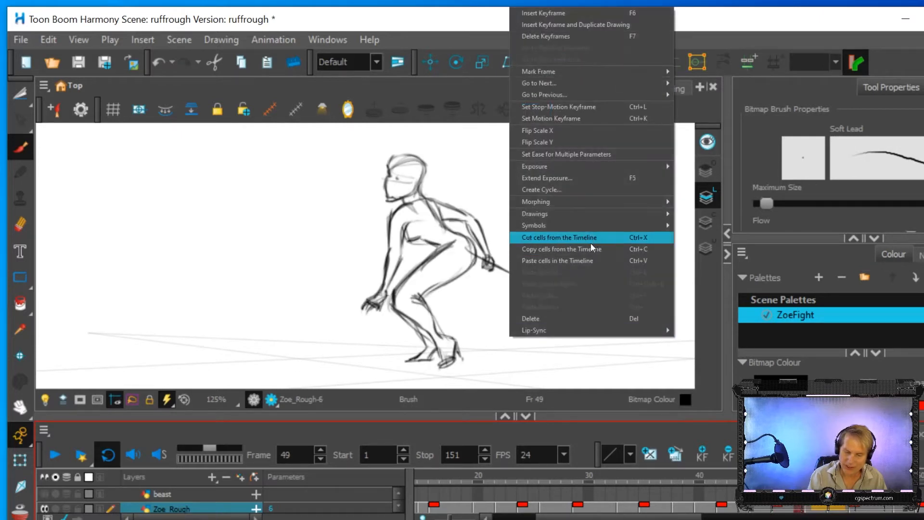
mouse_move(568, 214)
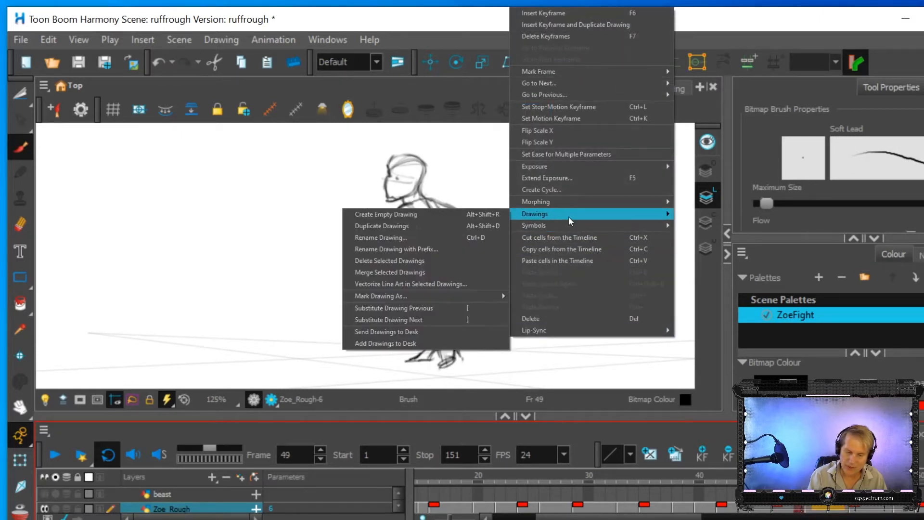
left_click(492, 215)
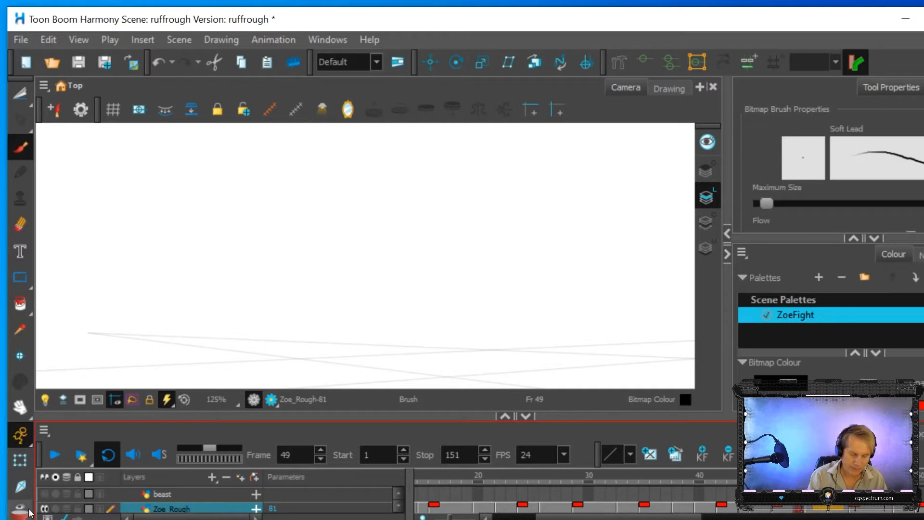
left_click(14, 510)
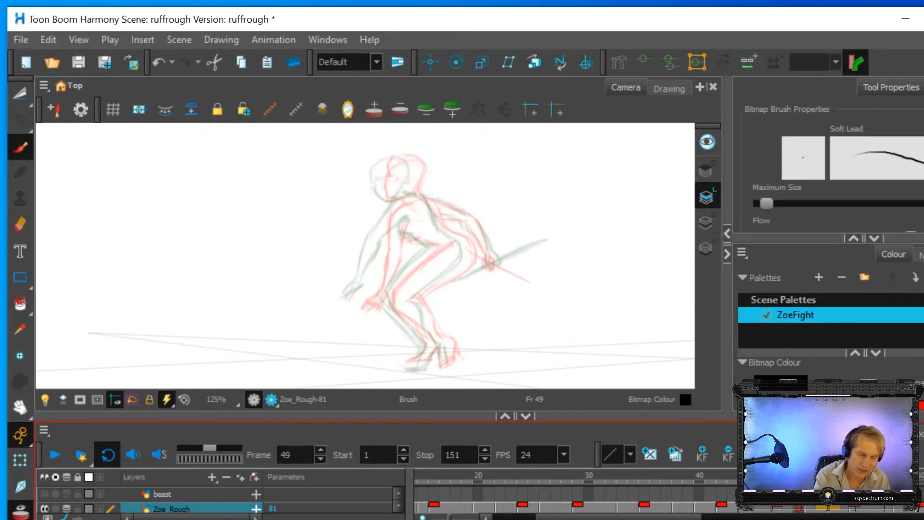
Step: Draw the front arm from shoulder to hand at frame 49, between the two onion-skinned poses
left_click_drag(369, 268, 407, 204)
mouse_move(367, 278)
left_mouse_down()
mouse_move(383, 225)
mouse_move(379, 246)
left_mouse_up()
left_click_drag(367, 282, 389, 252)
mouse_move(409, 220)
left_mouse_down()
mouse_move(347, 301)
mouse_move(354, 305)
left_mouse_up()
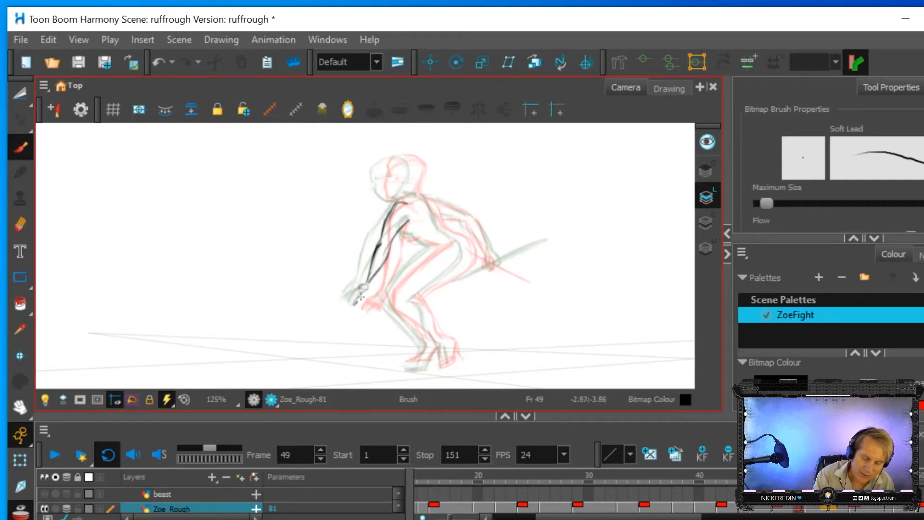
Step: Sketch the head outline with its face lines at frame 49, between the neighbouring head positions
mouse_move(397, 178)
left_mouse_down()
mouse_move(381, 197)
mouse_move(383, 159)
left_mouse_up()
left_click_drag(397, 200, 405, 191)
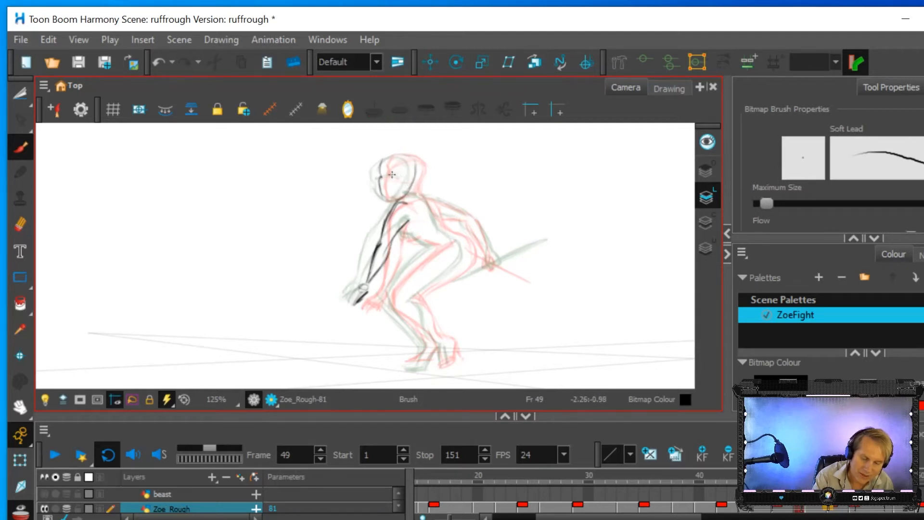
mouse_move(381, 174)
left_mouse_down()
mouse_move(412, 167)
mouse_move(408, 194)
mouse_move(407, 156)
mouse_move(382, 161)
left_mouse_up()
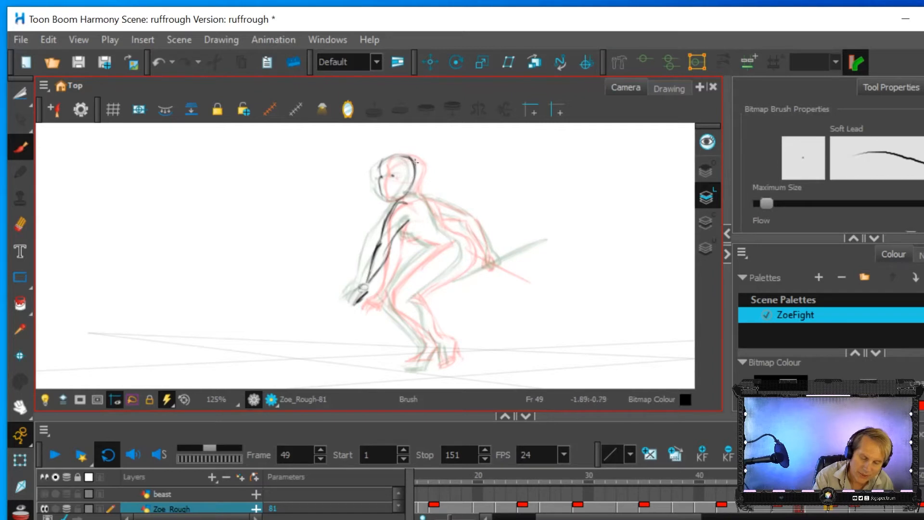
Step: Draw the chest, belly, front thigh, back and hip contours at frame 49
mouse_move(404, 233)
left_mouse_down()
mouse_move(435, 246)
mouse_move(401, 279)
left_mouse_up()
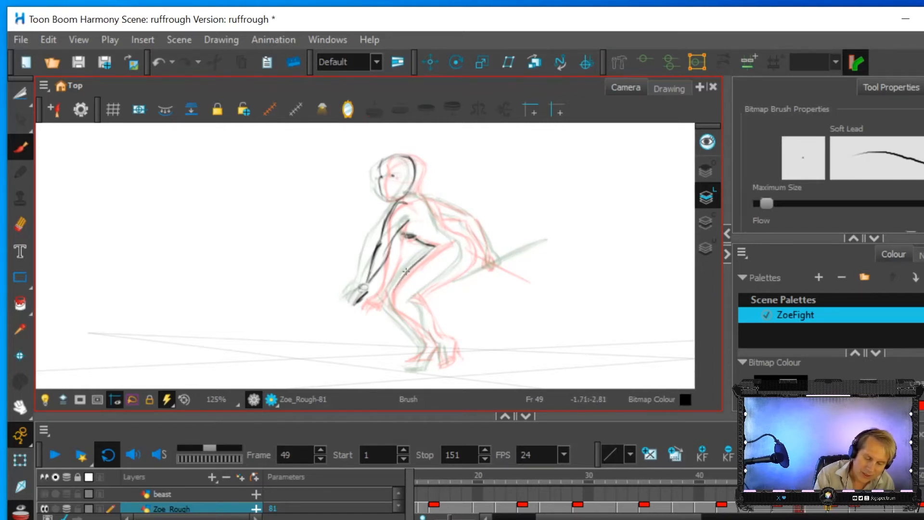
mouse_move(436, 207)
left_mouse_down()
mouse_move(449, 235)
mouse_move(468, 239)
mouse_move(457, 238)
mouse_move(463, 268)
left_mouse_up()
left_click_drag(422, 294, 466, 255)
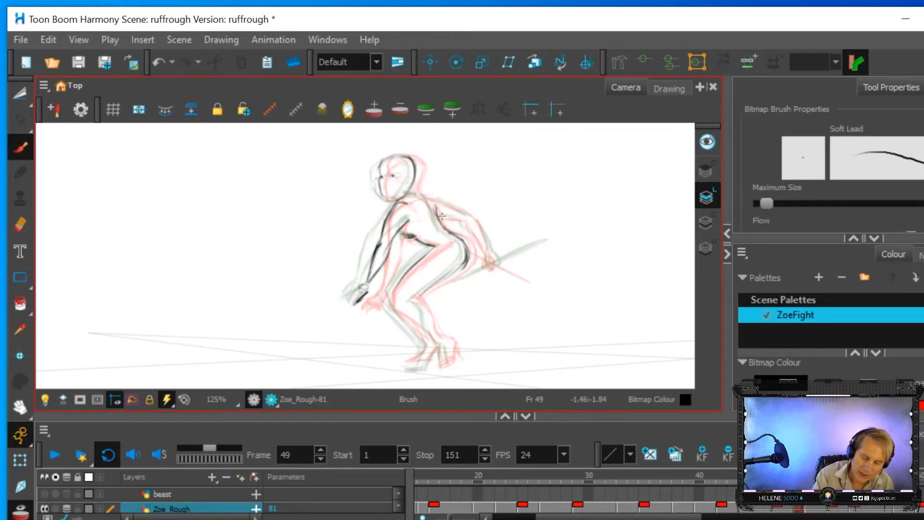
Step: Draw both lower legs and feet and reinforce the underside of the thigh at frame 49
mouse_move(424, 354)
left_mouse_down()
mouse_move(429, 369)
mouse_move(443, 345)
left_mouse_up()
mouse_move(417, 299)
left_mouse_down()
mouse_move(428, 329)
mouse_move(429, 290)
mouse_move(463, 264)
left_mouse_up()
left_click_drag(428, 327, 441, 344)
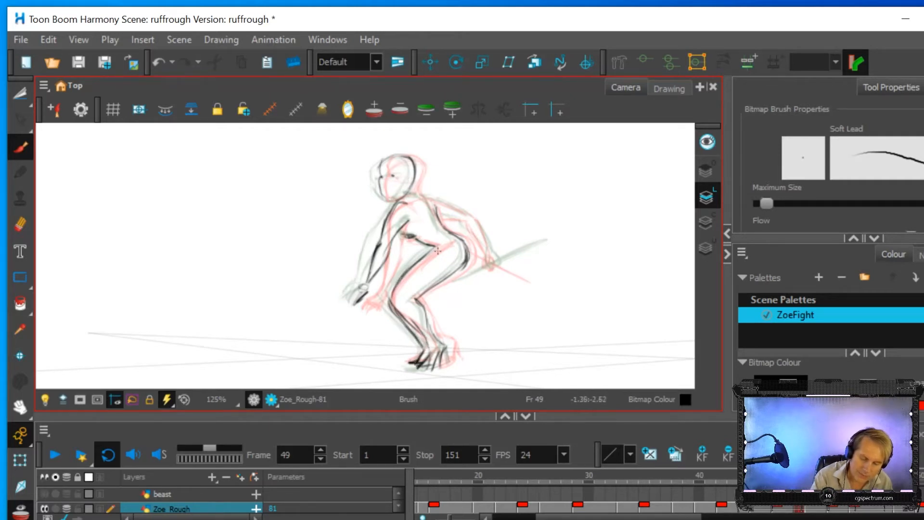
Step: Draw the rear arm and hand holding a nearly horizontal staff, and add the front hand's fingers at frame 49
mouse_move(474, 265)
left_mouse_down()
mouse_move(541, 262)
mouse_move(493, 261)
mouse_move(483, 224)
mouse_move(490, 247)
mouse_move(472, 216)
mouse_move(483, 255)
mouse_move(460, 216)
mouse_move(482, 259)
left_mouse_up()
mouse_move(464, 221)
left_mouse_down()
mouse_move(438, 216)
mouse_move(472, 219)
mouse_move(431, 193)
mouse_move(439, 216)
mouse_move(418, 192)
left_mouse_up()
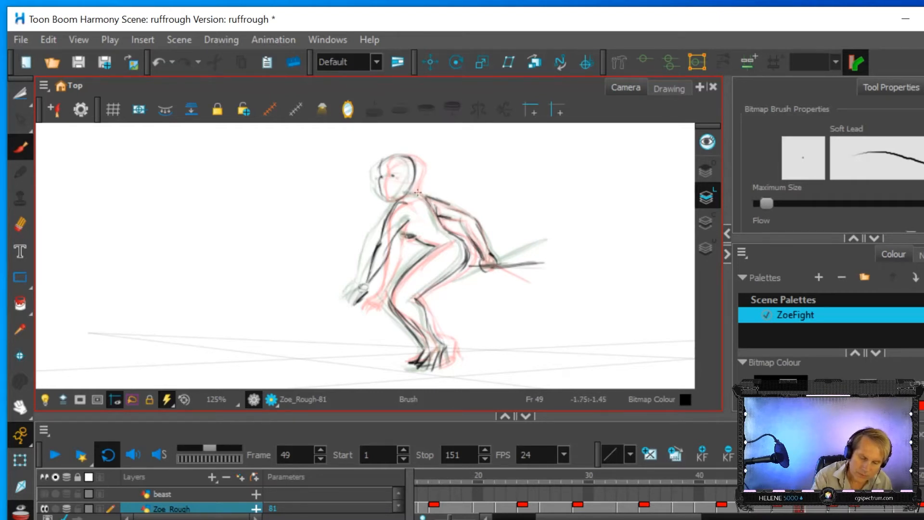
left_click_drag(359, 289, 359, 307)
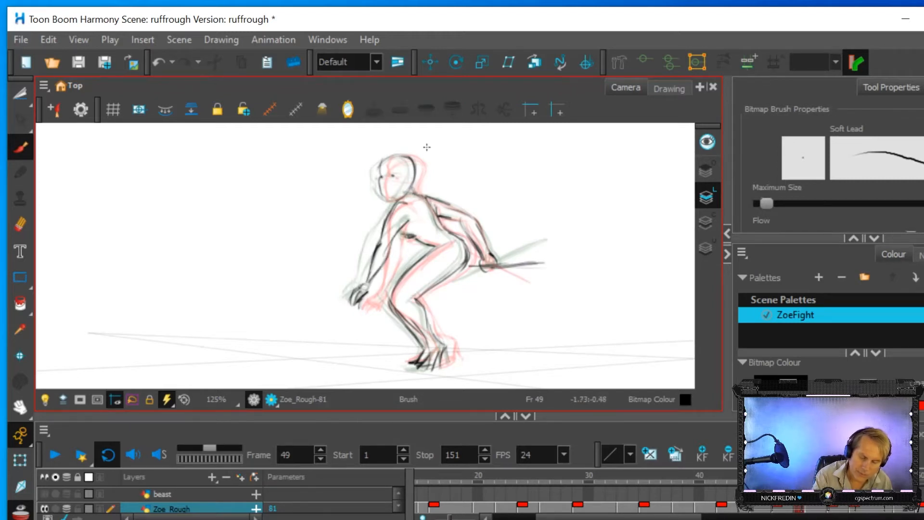
Step: Turn off onion skinning, then erase the front hand at frame 46 and redraw it bent upward at the wrist
left_click(20, 510)
mouse_move(798, 475)
left_mouse_down()
mouse_move(755, 475)
mouse_move(898, 476)
mouse_move(744, 476)
mouse_move(865, 475)
mouse_move(777, 475)
mouse_move(728, 504)
mouse_move(865, 508)
mouse_move(726, 507)
mouse_move(821, 508)
mouse_move(750, 516)
mouse_move(782, 517)
mouse_move(766, 517)
left_mouse_up()
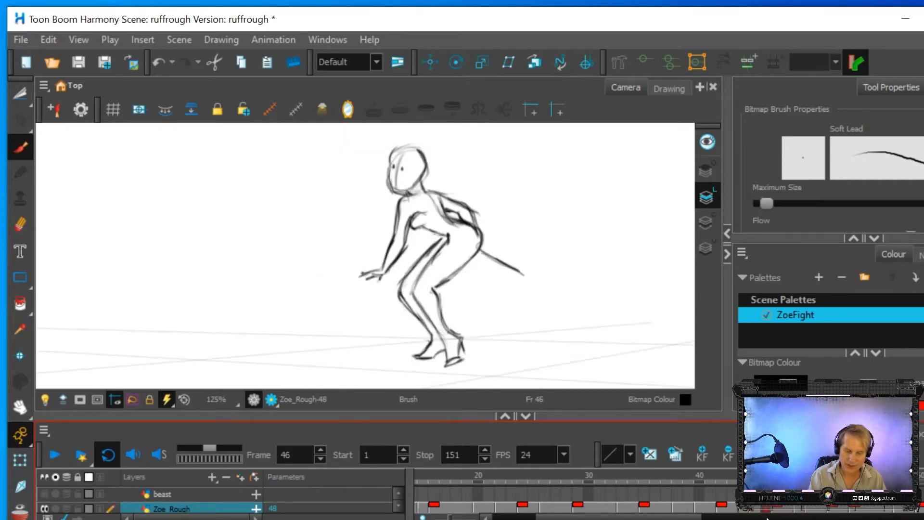
left_click(20, 225)
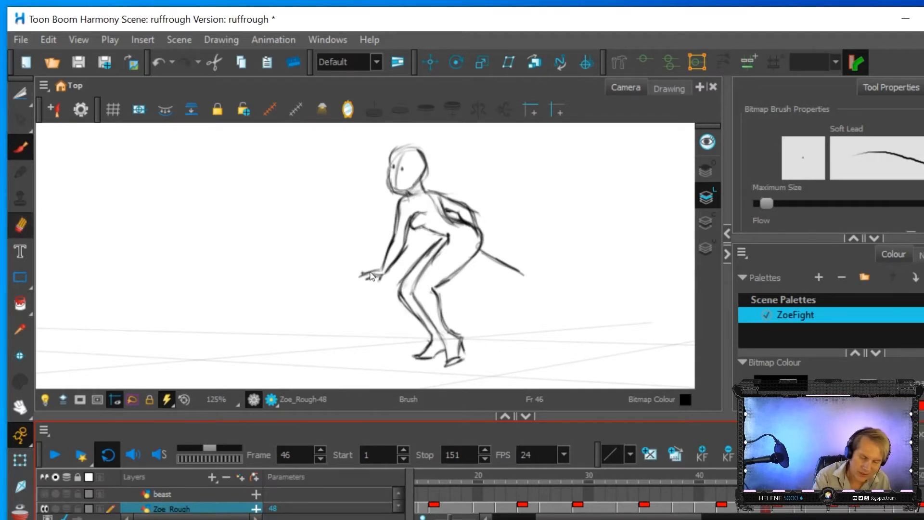
mouse_move(373, 277)
left_mouse_down()
mouse_move(360, 259)
mouse_move(371, 270)
left_mouse_up()
key("alt+b")
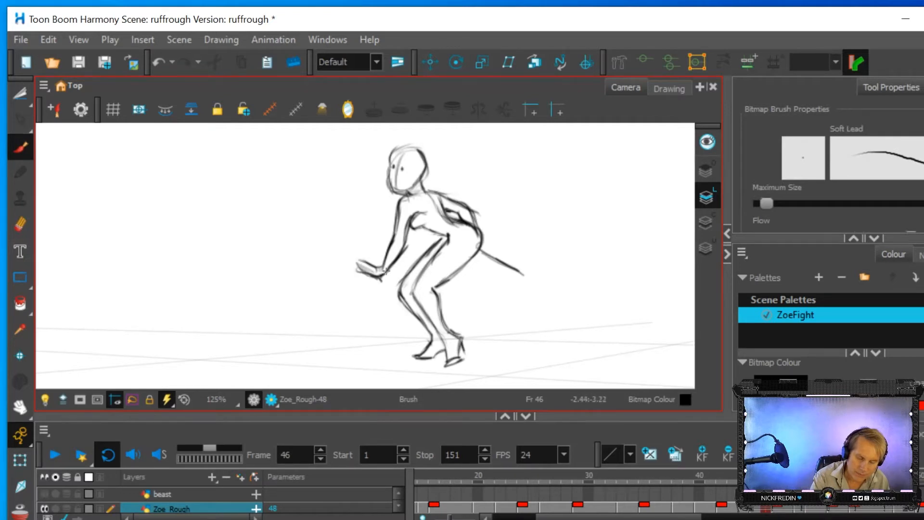
left_click_drag(368, 272, 381, 269)
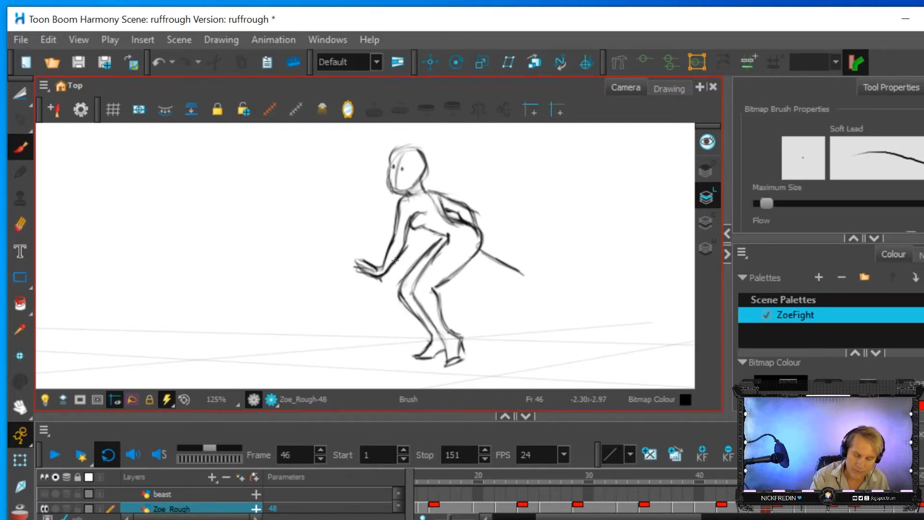
Step: Erase the front hand at frame 49 and redraw it hanging down from the wrist with its fingers
mouse_move(765, 476)
left_mouse_down()
mouse_move(744, 475)
mouse_move(821, 476)
mouse_move(766, 475)
mouse_move(810, 476)
mouse_move(787, 475)
mouse_move(798, 475)
left_mouse_up()
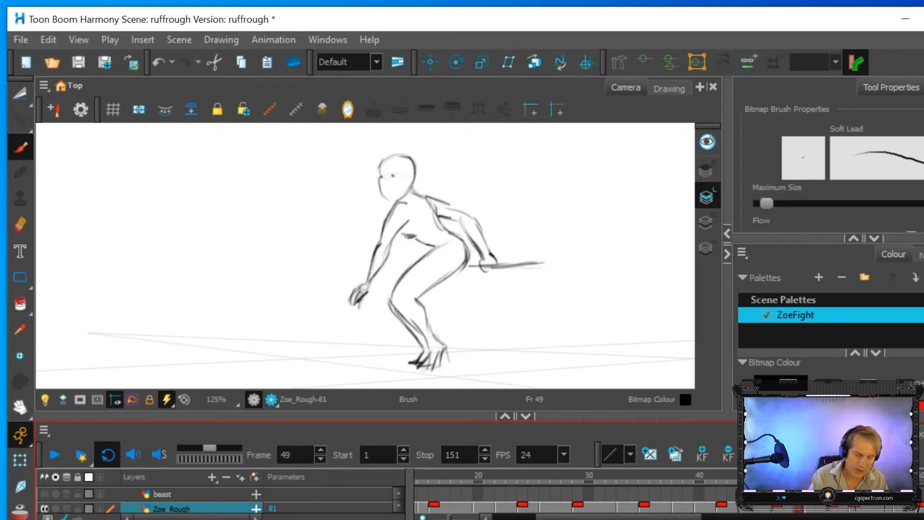
key("alt+e")
left_click_drag(354, 298, 357, 291)
key("alt+b")
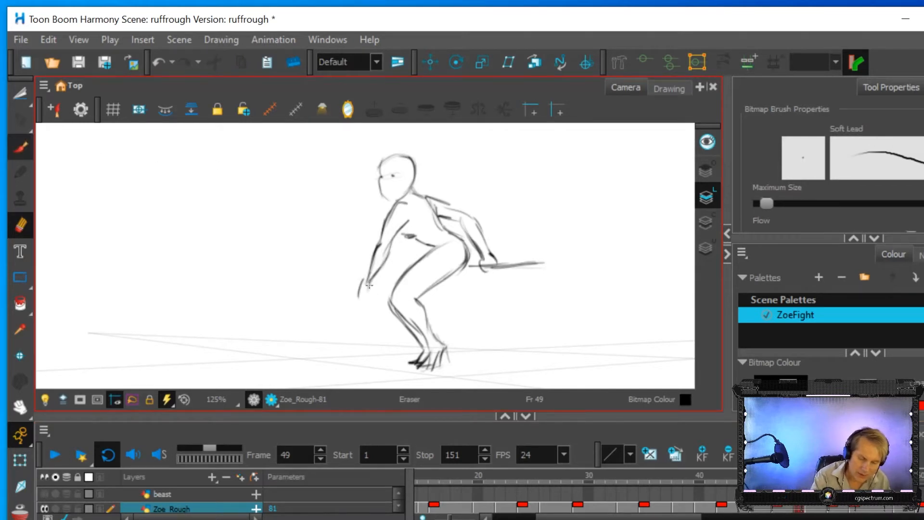
left_click_drag(368, 287, 359, 308)
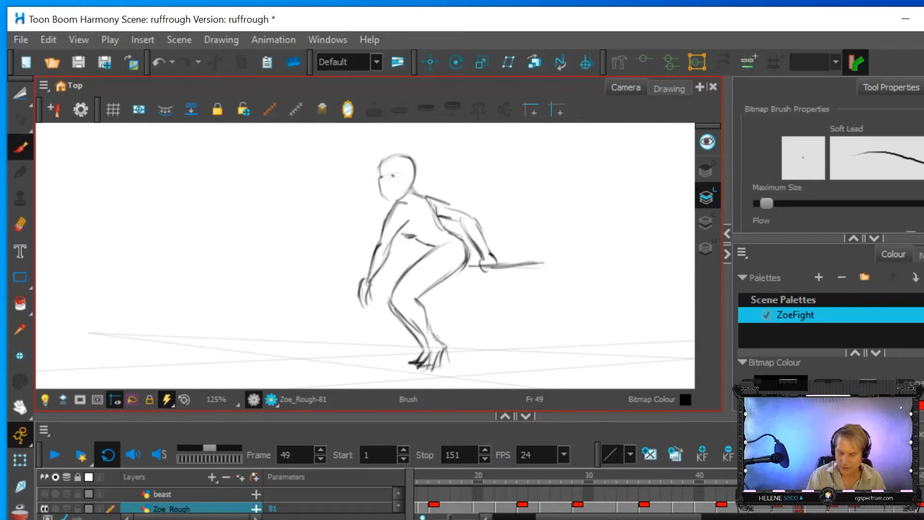
Step: Replace the front hand at frame 50 with one whose fingers hang downward in line with the forearm
mouse_move(798, 476)
left_mouse_down()
mouse_move(777, 476)
mouse_move(820, 476)
mouse_move(787, 477)
mouse_move(809, 477)
left_mouse_up()
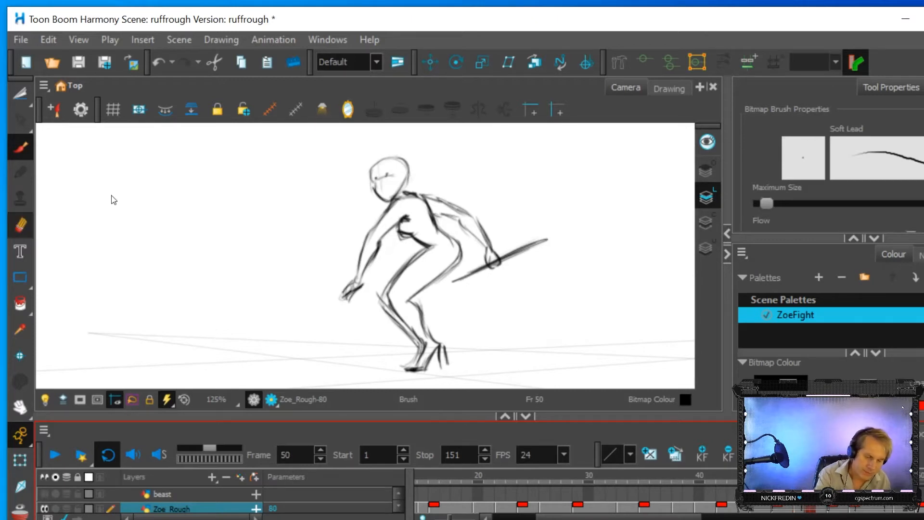
key("alt+e")
mouse_move(338, 290)
left_mouse_down()
mouse_move(337, 301)
mouse_move(355, 288)
mouse_move(347, 284)
left_mouse_up()
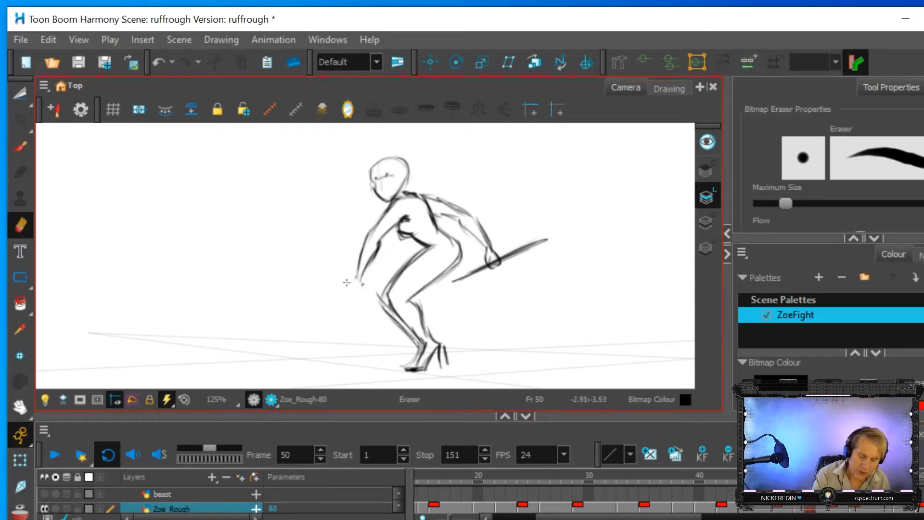
key("alt+b")
left_click_drag(353, 281, 348, 303)
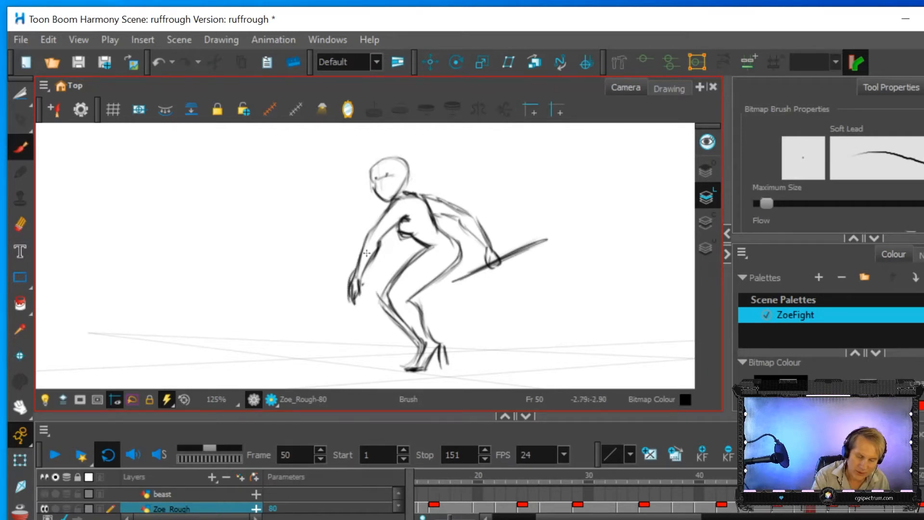
Step: Erase the front hand at frame 52 and redraw it with the fingers trailing straight down
left_click(832, 509)
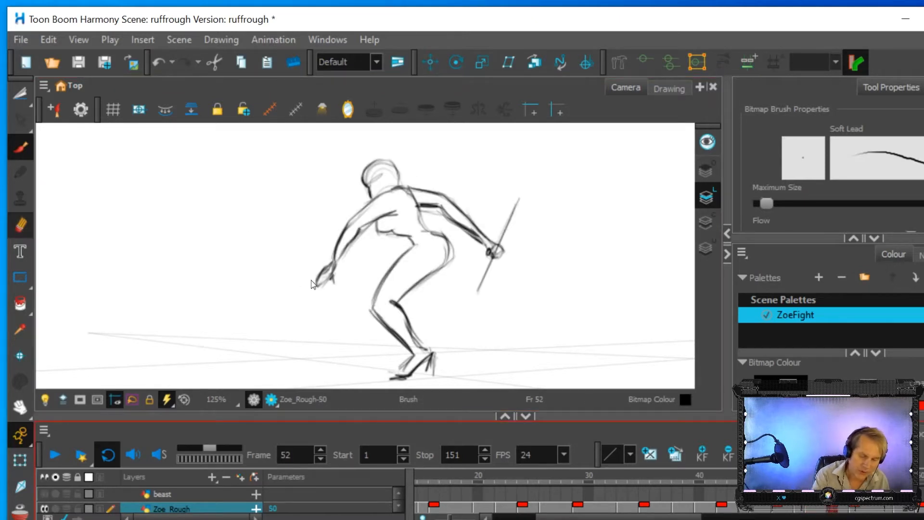
key("alt+e")
mouse_move(318, 291)
left_mouse_down()
mouse_move(331, 264)
mouse_move(334, 277)
mouse_move(324, 282)
left_mouse_up()
key("alt+b")
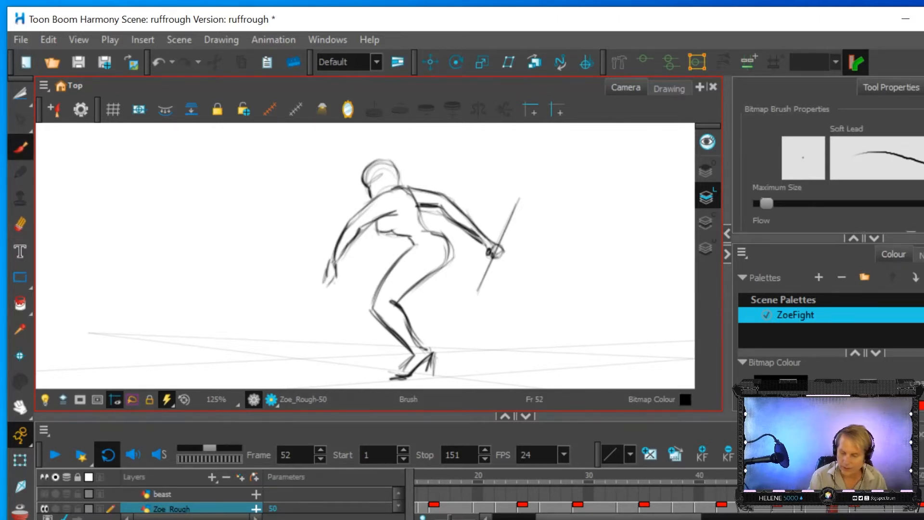
Step: Flip back and forth through the drawings around frames 52 to 59 to examine the rise and the hand motion
left_click(857, 510)
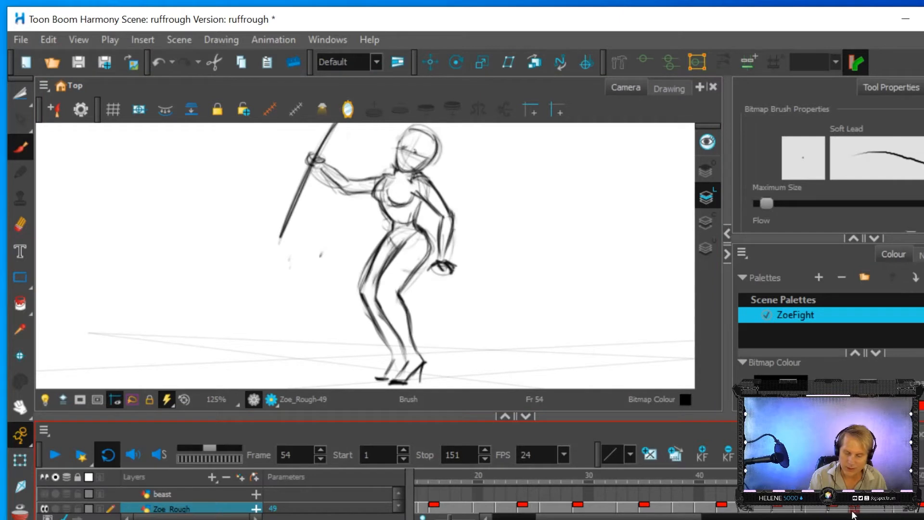
left_click(831, 511)
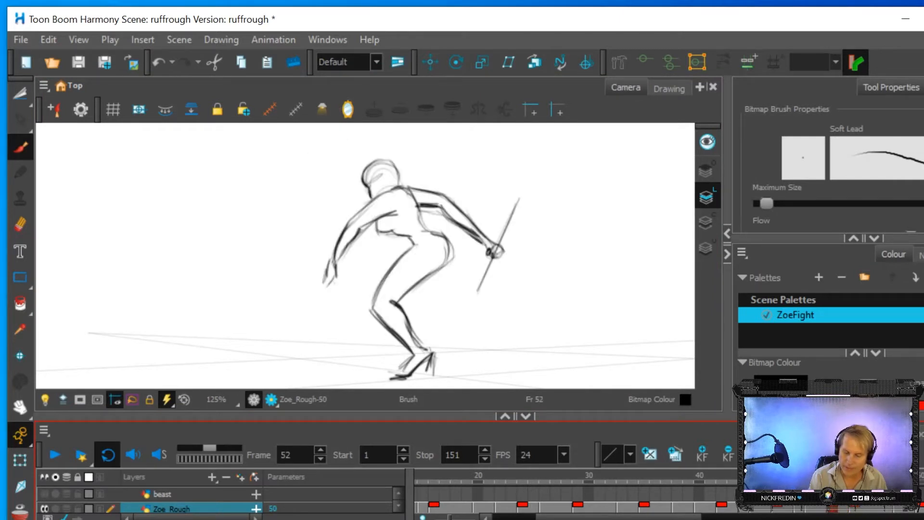
key("comma")
key("period")
key("period")
key("period")
key("period")
key("period")
key("period")
key("period")
key("period")
key("period")
key("period")
key("period")
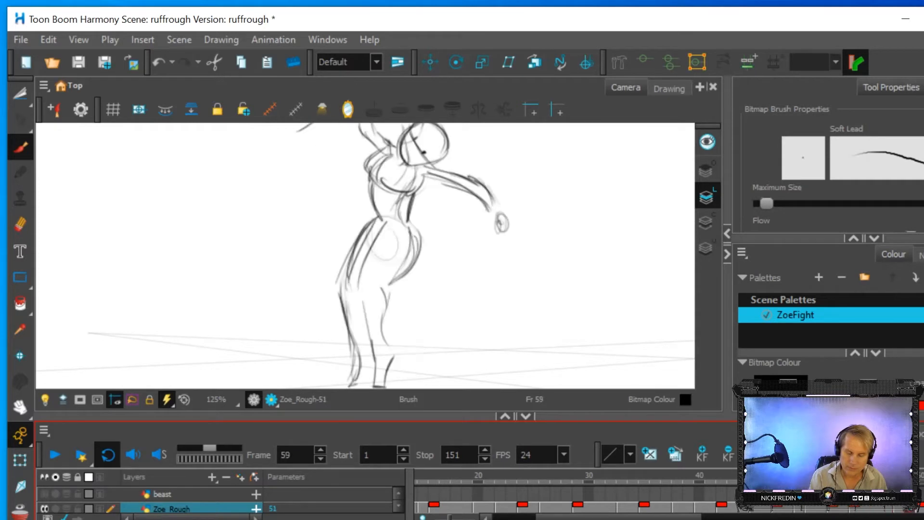
key("comma")
key("comma")
key("comma")
key("comma")
key("comma")
key("comma")
key("comma")
key("comma")
key("comma")
key("comma")
key("comma")
key("comma")
key("comma")
key("comma")
key("comma")
key("comma")
key("period")
key("period")
key("period")
key("period")
key("period")
key("period")
key("period")
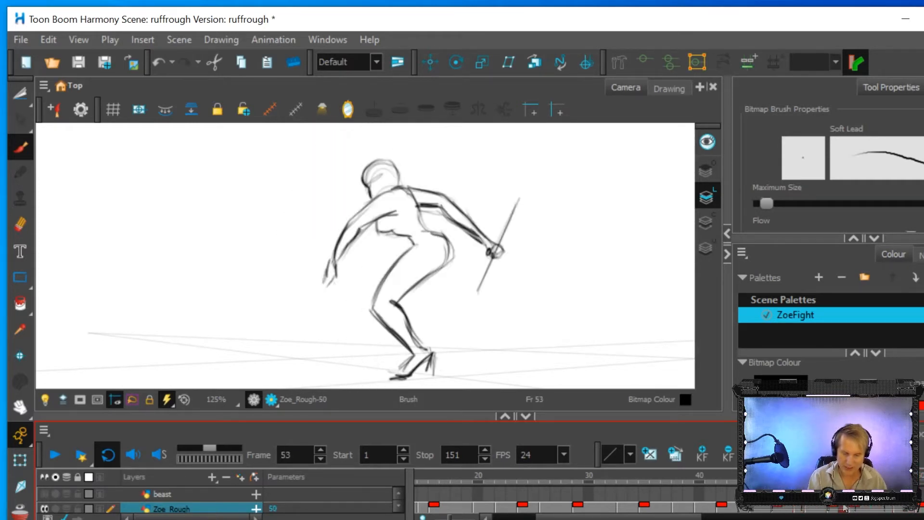
Step: Create an empty drawing at frame 53 of Zoe_Rough and turn on onion skinning with a narrowed range around it
mouse_move(840, 509)
left_mouse_down()
mouse_move(777, 510)
mouse_move(865, 512)
mouse_move(832, 515)
mouse_move(864, 514)
mouse_move(844, 516)
left_mouse_up()
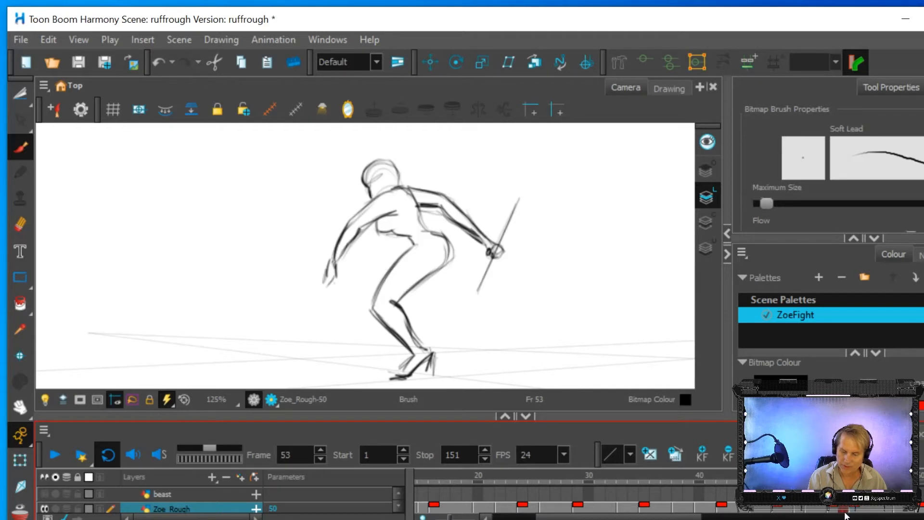
right_click(845, 512)
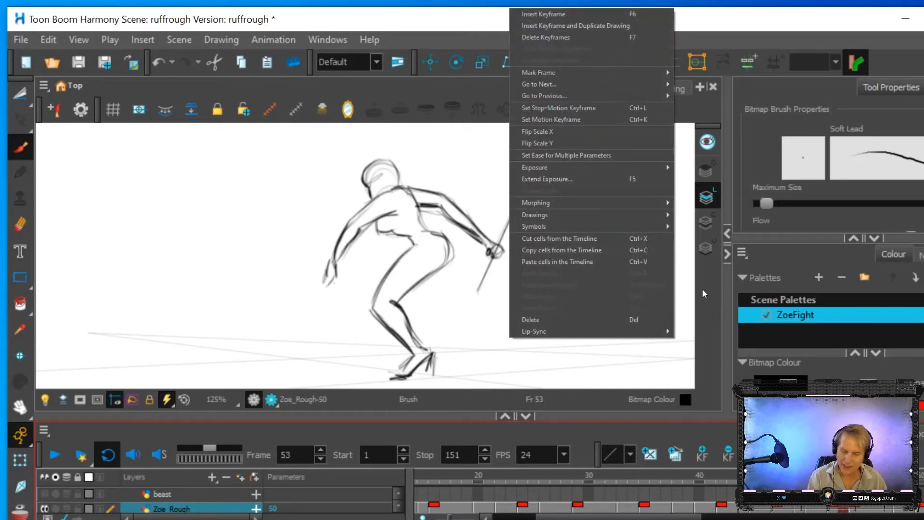
mouse_move(569, 207)
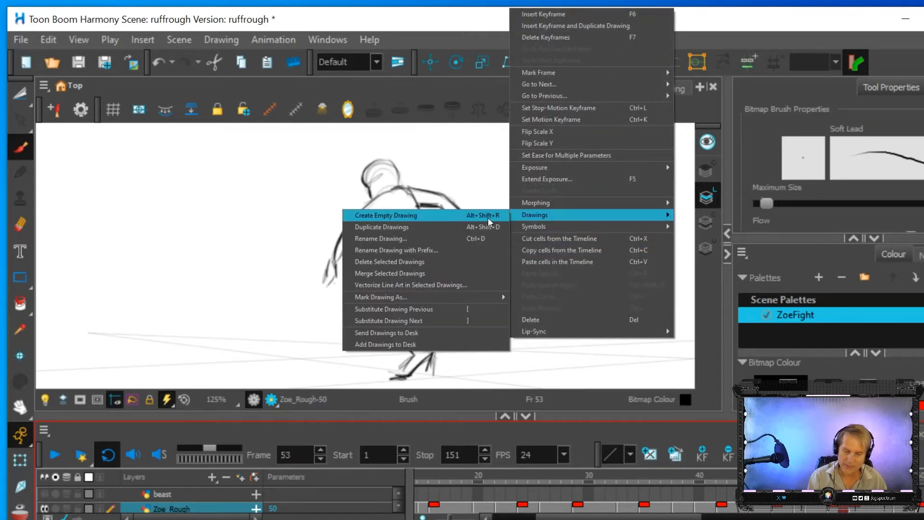
left_click(427, 215)
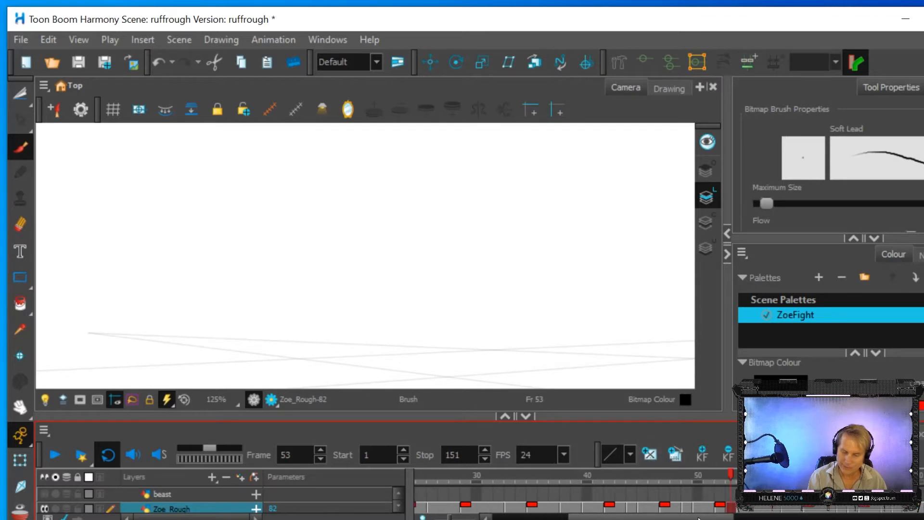
left_click(17, 511)
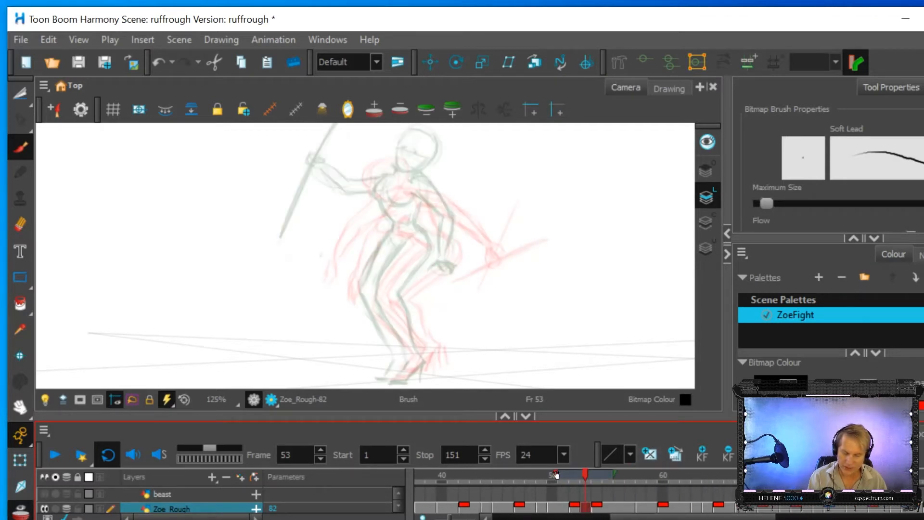
left_click_drag(558, 475, 603, 475)
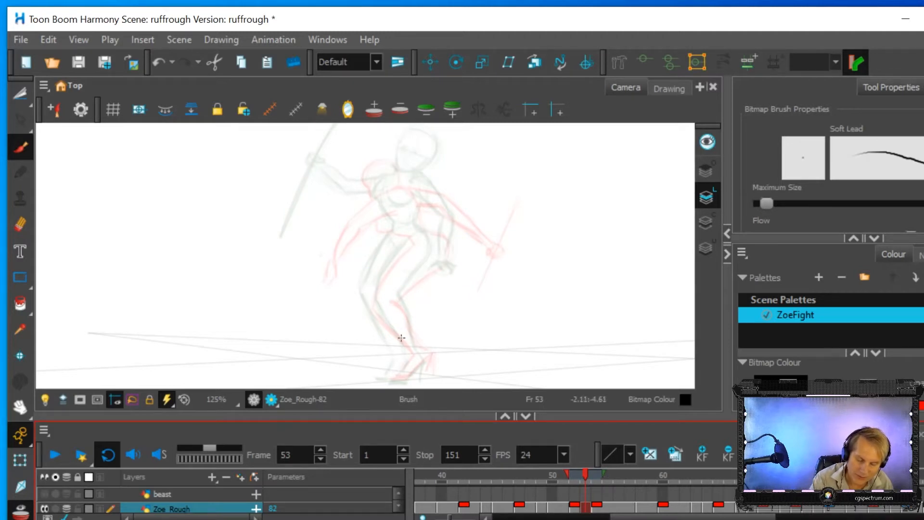
Step: Draw the leg contours and the head outline with its brow line at frame 53, between the neighbouring poses
mouse_move(408, 349)
left_mouse_down()
mouse_move(372, 306)
mouse_move(404, 243)
left_mouse_up()
mouse_move(417, 348)
left_mouse_down()
mouse_move(395, 296)
mouse_move(434, 262)
left_mouse_up()
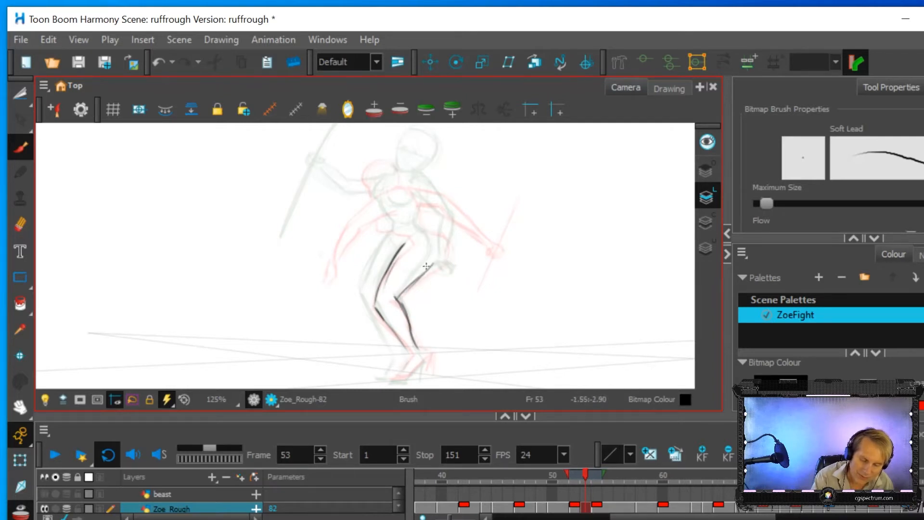
mouse_move(377, 143)
left_mouse_down()
mouse_move(382, 189)
mouse_move(378, 173)
mouse_move(394, 184)
mouse_move(384, 178)
mouse_move(398, 182)
mouse_move(406, 165)
mouse_move(385, 137)
mouse_move(371, 156)
mouse_move(404, 146)
mouse_move(366, 176)
left_mouse_up()
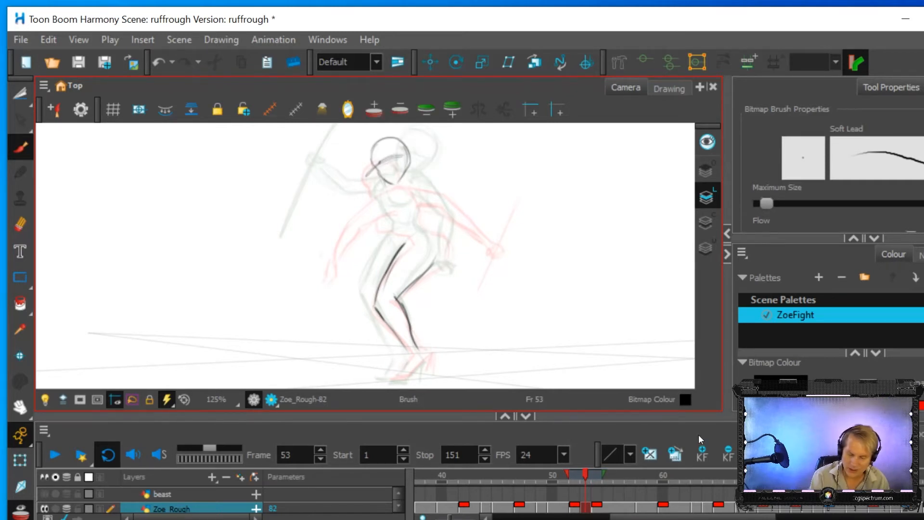
Step: Compare the poses at frames 52 and 54, then draw the back curve and shoulder line at frame 53
left_click(579, 510)
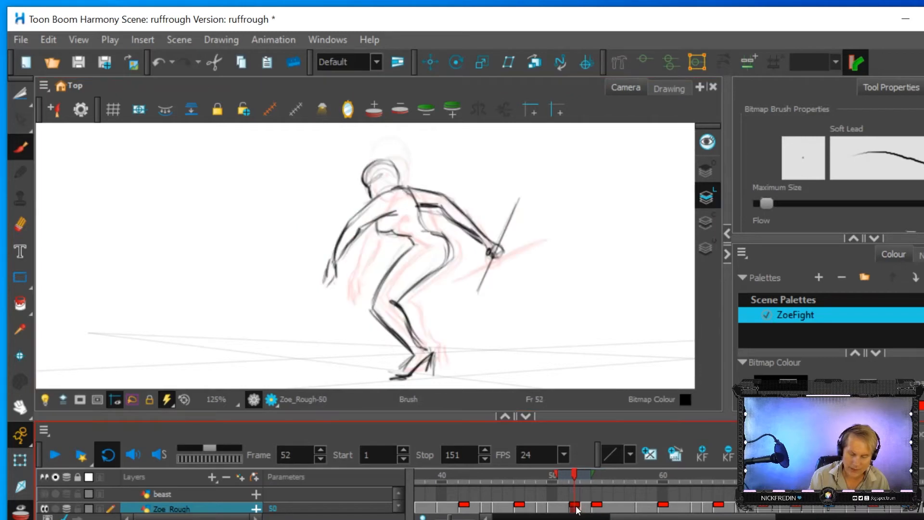
left_click(597, 509)
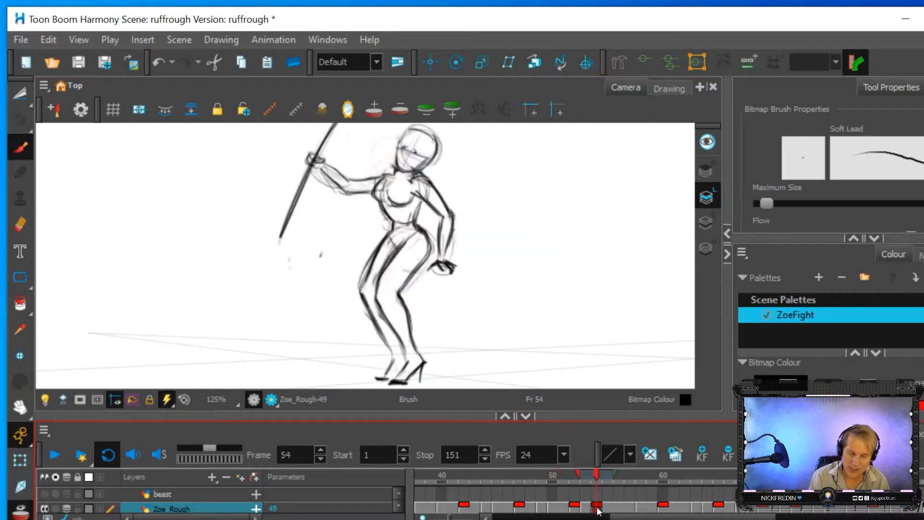
left_click(574, 509)
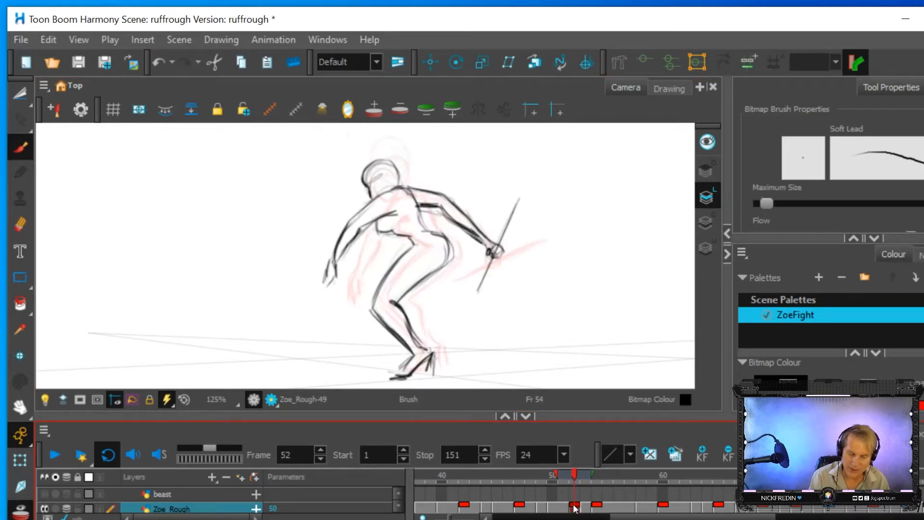
left_click(600, 509)
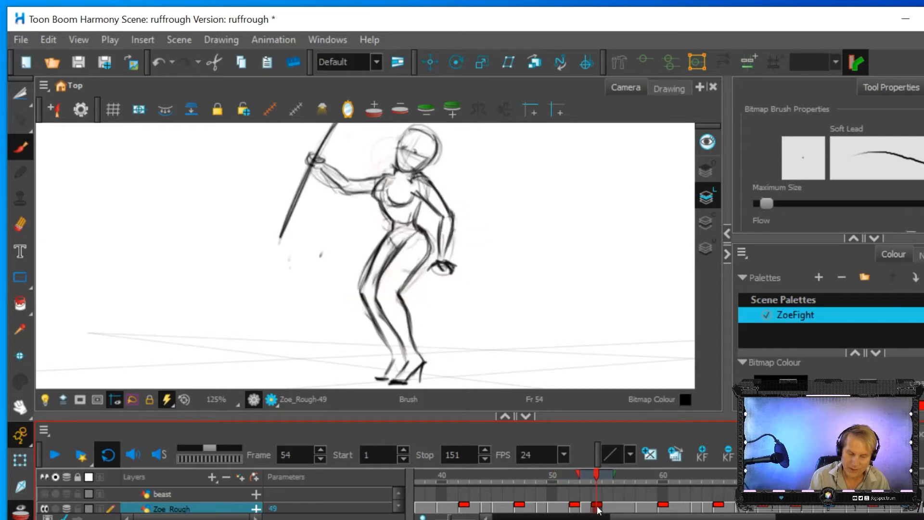
left_click(586, 509)
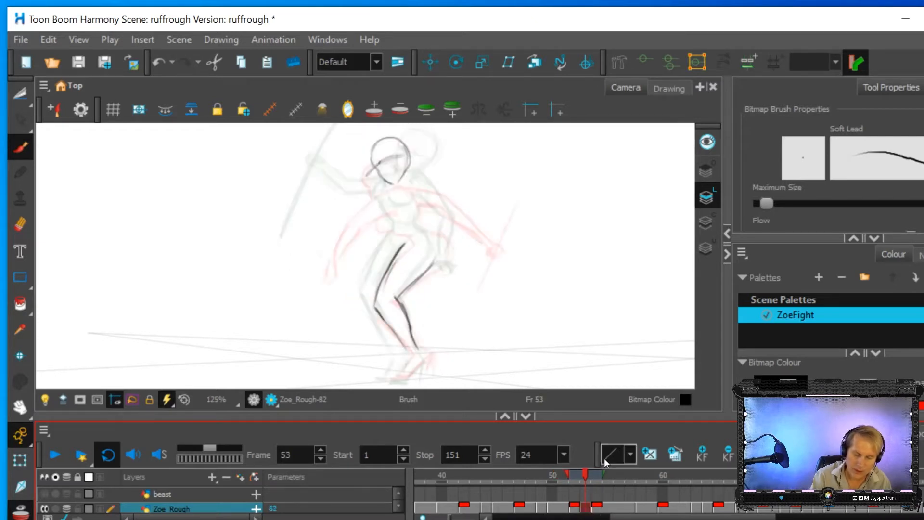
left_click_drag(412, 192, 422, 239)
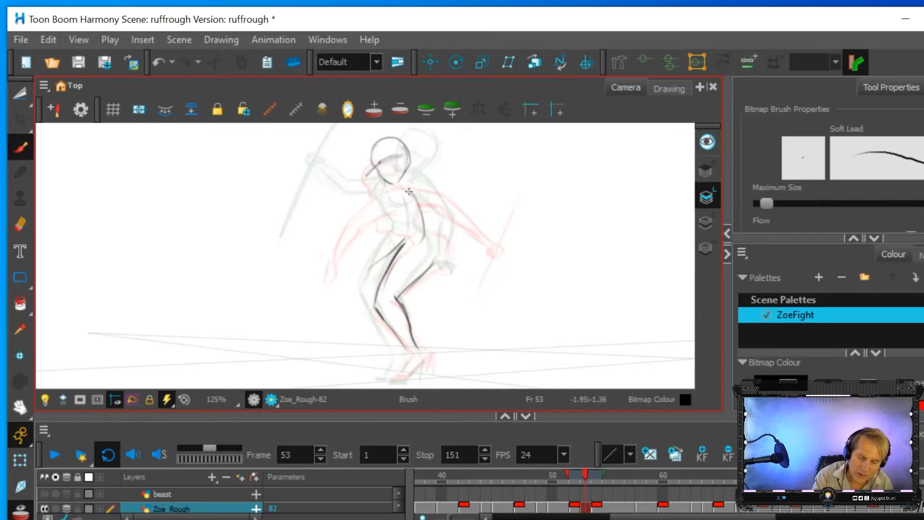
left_click_drag(409, 192, 425, 208)
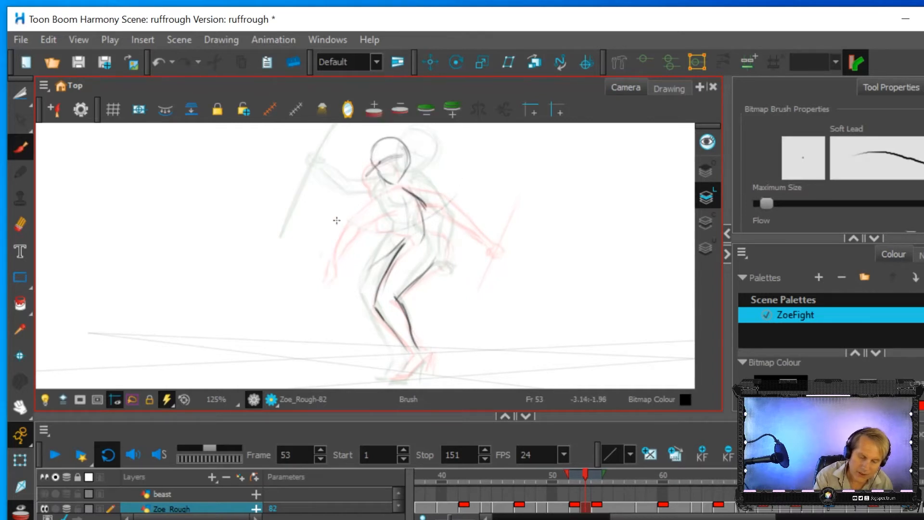
Step: Mark the neighbouring and in-between elbow positions with small circles and sketch a guide arc between the hand positions at frame 53
left_click_drag(352, 223, 353, 223)
mouse_move(447, 201)
left_mouse_down()
mouse_move(417, 228)
mouse_move(428, 227)
left_mouse_up()
mouse_move(405, 191)
left_mouse_down()
mouse_move(428, 228)
mouse_move(415, 223)
left_mouse_up()
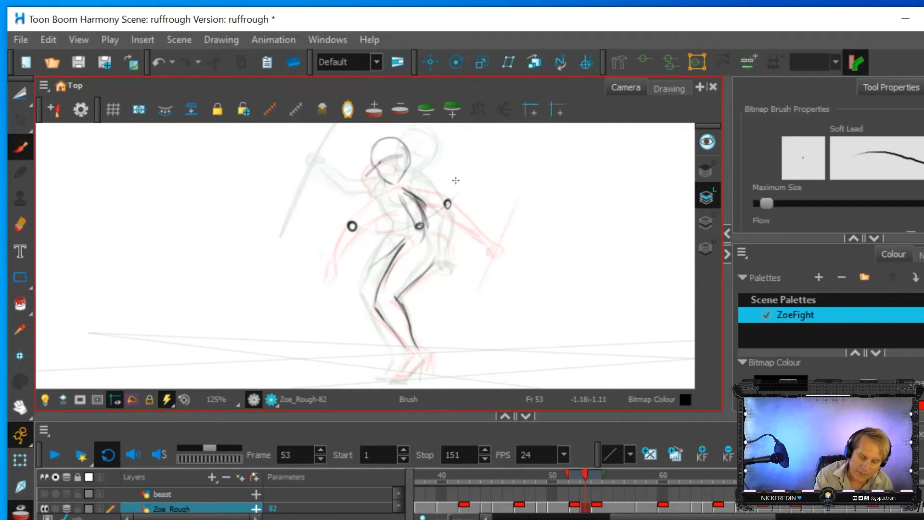
left_click_drag(502, 252, 331, 278)
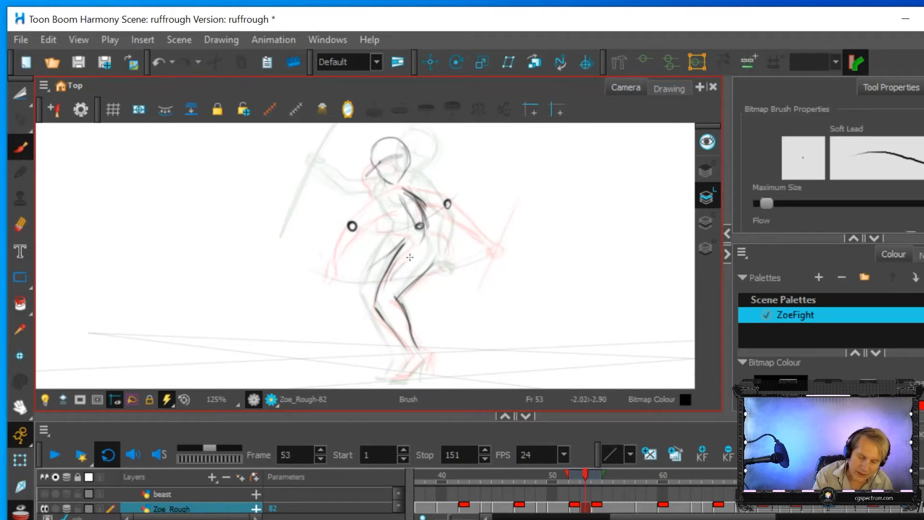
Step: Draw the swinging arm's hand on the guide arc and connect it to the elbow with forearm lines at frame 53
mouse_move(411, 263)
left_mouse_down()
mouse_move(387, 279)
mouse_move(407, 258)
left_mouse_up()
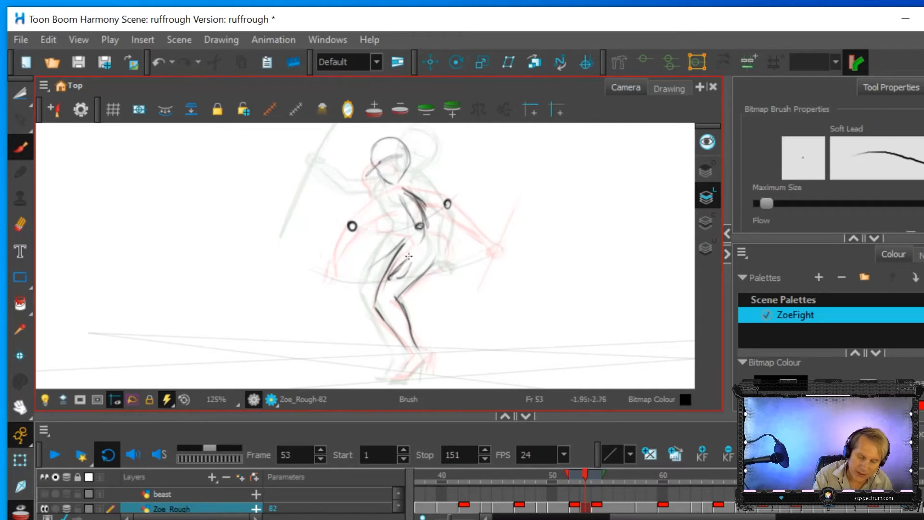
left_click_drag(419, 225, 411, 251)
left_click_drag(428, 221, 391, 282)
mouse_move(421, 223)
left_mouse_down()
mouse_move(413, 234)
mouse_move(415, 225)
left_mouse_up()
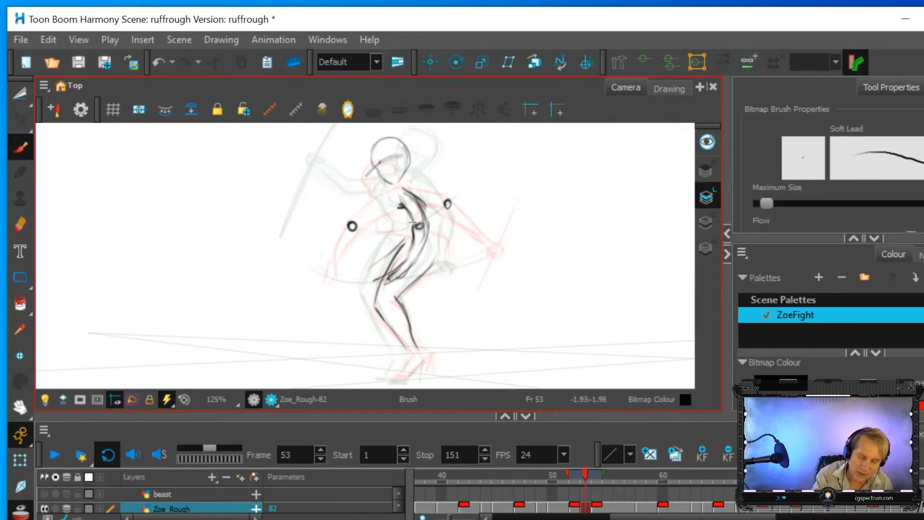
Step: Erase the elbow position markers and strengthen the swinging arm's contours from shoulder to forearm at frame 53
mouse_move(413, 264)
left_mouse_down()
mouse_move(427, 224)
mouse_move(420, 203)
left_mouse_up()
key("alt+e")
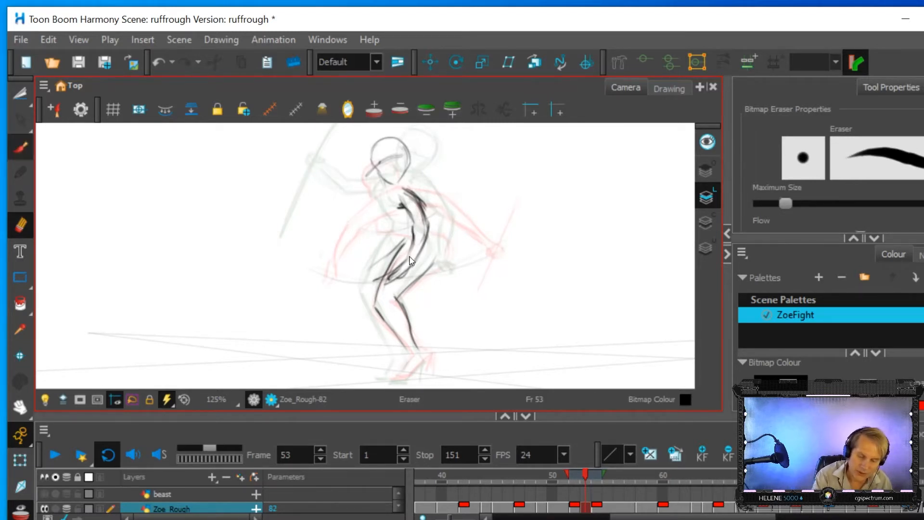
key("alt+b")
left_click_drag(416, 225, 410, 252)
left_click_drag(404, 205, 416, 223)
left_click_drag(419, 255, 429, 232)
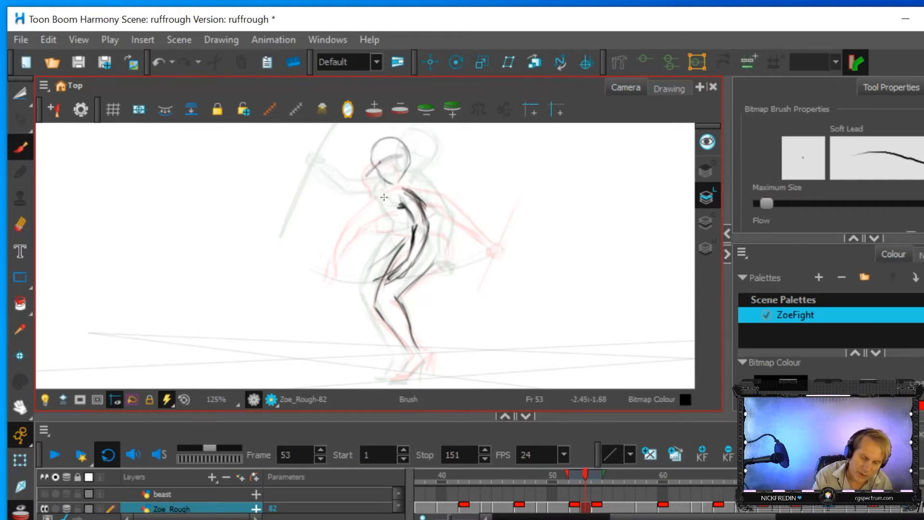
Step: Draw the chest curve, the front line of the torso and a short hip line at frame 53
mouse_move(379, 196)
left_mouse_down()
mouse_move(378, 215)
mouse_move(387, 213)
left_mouse_up()
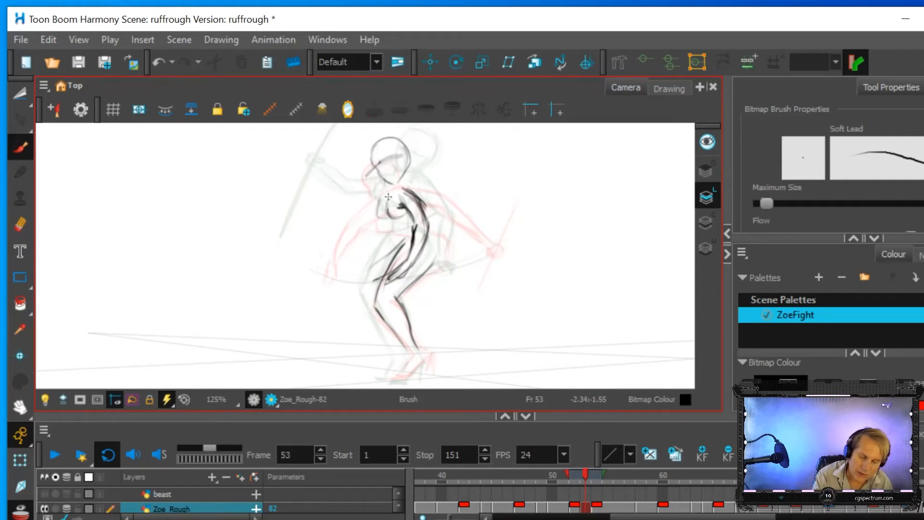
left_click_drag(377, 206, 397, 250)
left_click_drag(384, 217, 402, 236)
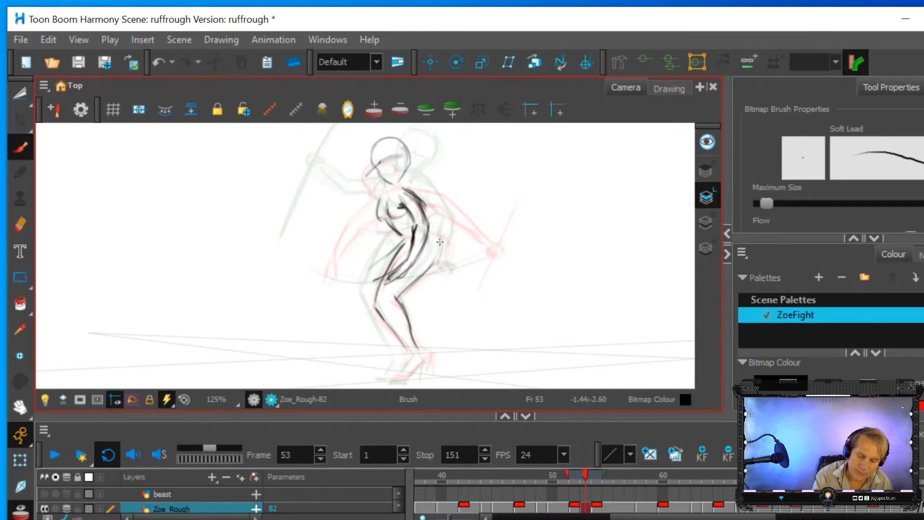
left_click_drag(434, 232, 439, 239)
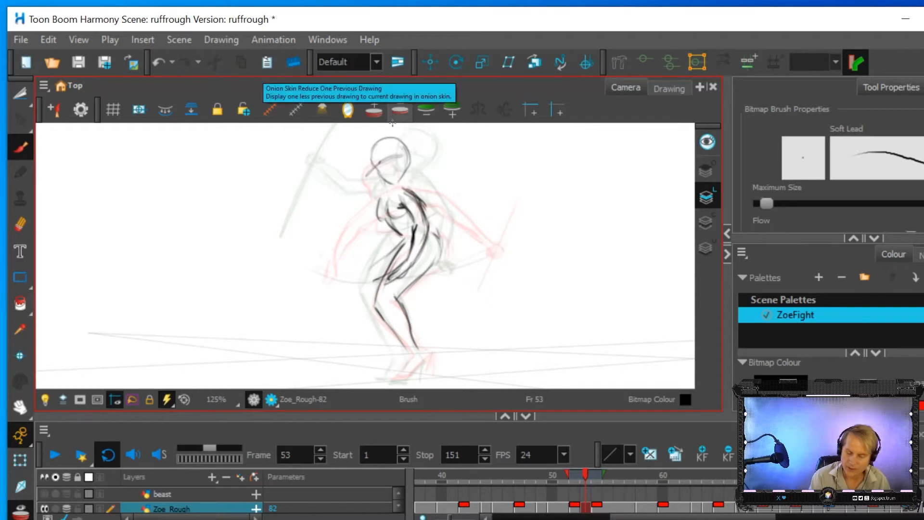
Step: Compare the poses at frames 52 and 54, then draw the near-vertical in-between staff in front of the chest at frame 53
left_click(575, 506)
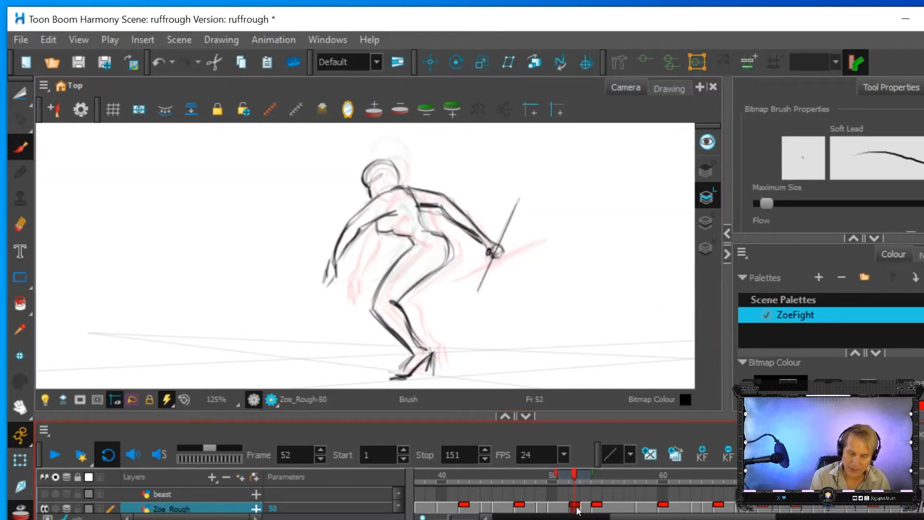
left_click(598, 506)
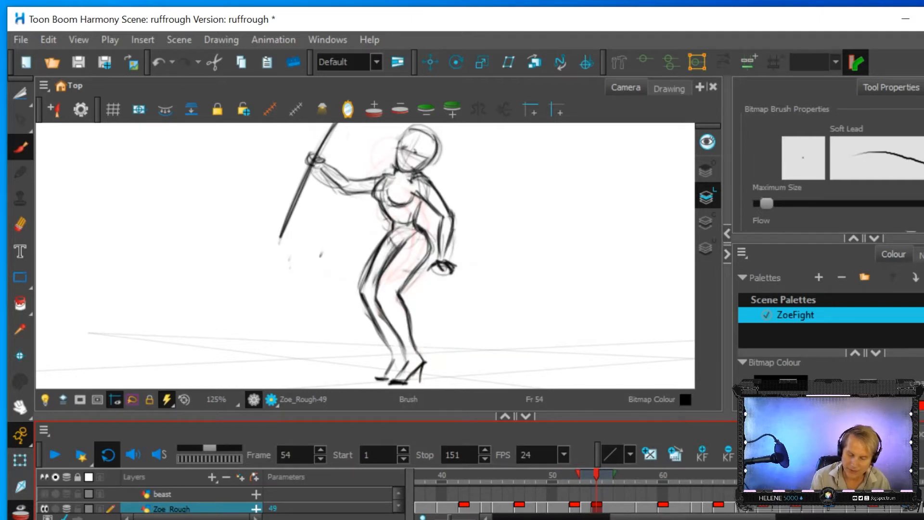
left_click(586, 506)
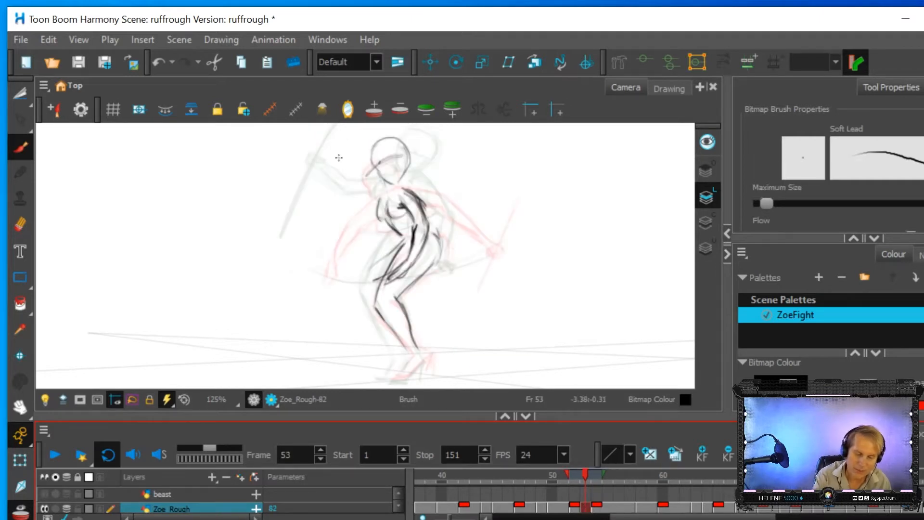
mouse_move(349, 206)
left_mouse_down()
mouse_move(350, 197)
mouse_move(344, 234)
mouse_move(350, 163)
mouse_move(344, 272)
left_mouse_up()
Step: Trace the neighbouring staff positions at frame 53 and try guide arcs between the staff ends
left_click_drag(481, 288, 523, 185)
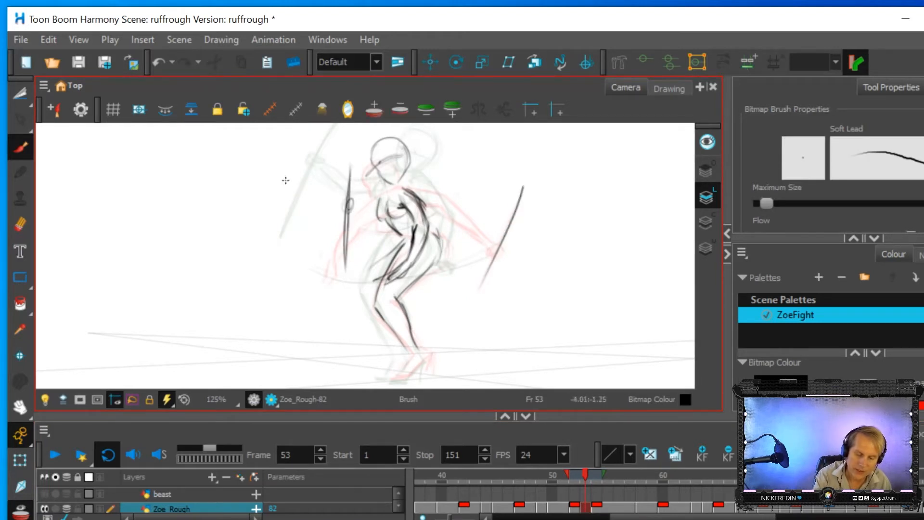
left_click_drag(282, 236, 327, 135)
left_click_drag(527, 185, 357, 136)
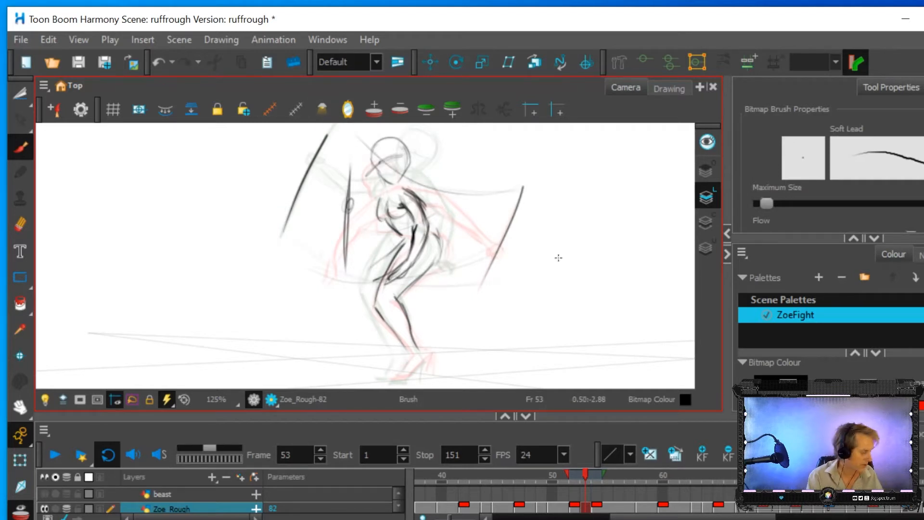
key("ctrl+z")
key("ctrl+z")
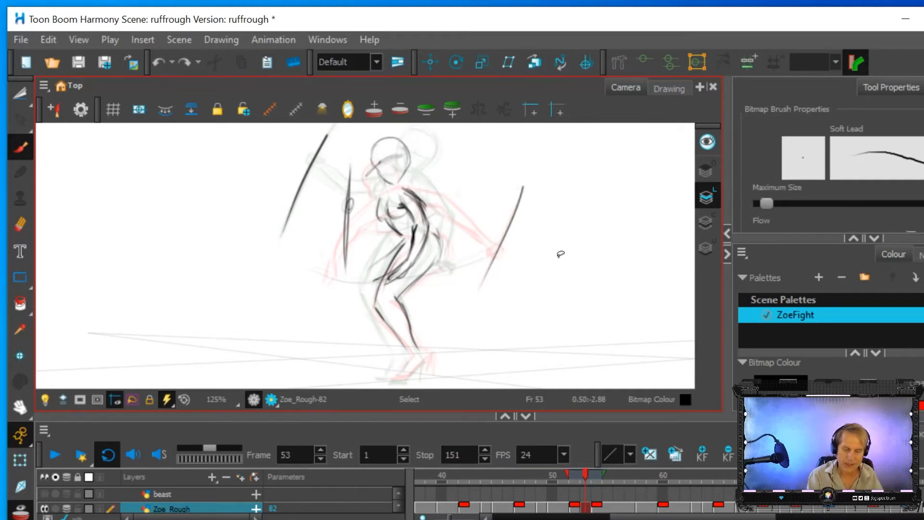
Step: Draw the forearm and the hand gripping the staff at frame 53, and turn off the onion skin
left_click_drag(352, 202, 354, 204)
left_click_drag(355, 206, 369, 228)
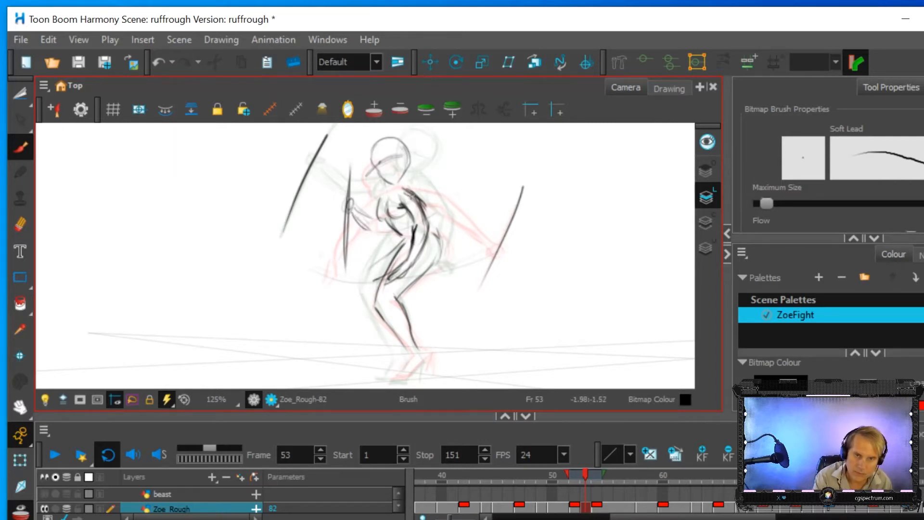
mouse_move(353, 213)
left_mouse_down()
mouse_move(372, 216)
mouse_move(387, 179)
mouse_move(381, 220)
mouse_move(381, 192)
mouse_move(375, 212)
mouse_move(364, 217)
mouse_move(375, 237)
mouse_move(383, 234)
mouse_move(369, 231)
mouse_move(386, 235)
mouse_move(343, 201)
left_mouse_up()
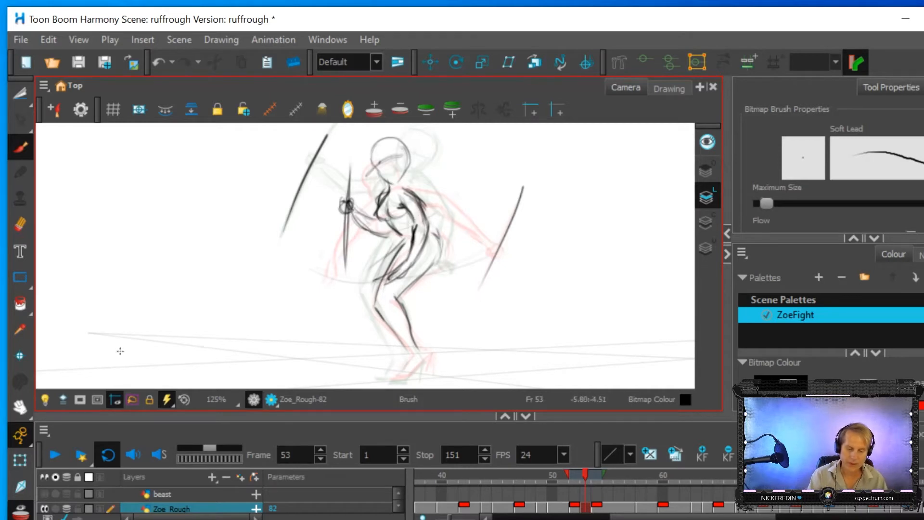
left_click(20, 510)
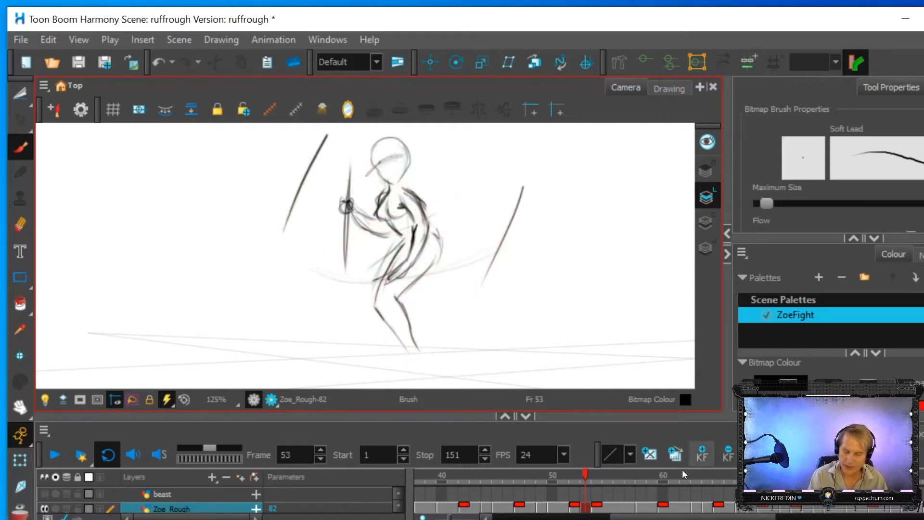
Step: Mark the free hand with a circle and the staff hand with an X at frames 52 and 54
mouse_move(585, 472)
left_mouse_down()
mouse_move(594, 479)
mouse_move(575, 481)
mouse_move(593, 486)
mouse_move(576, 486)
left_mouse_up()
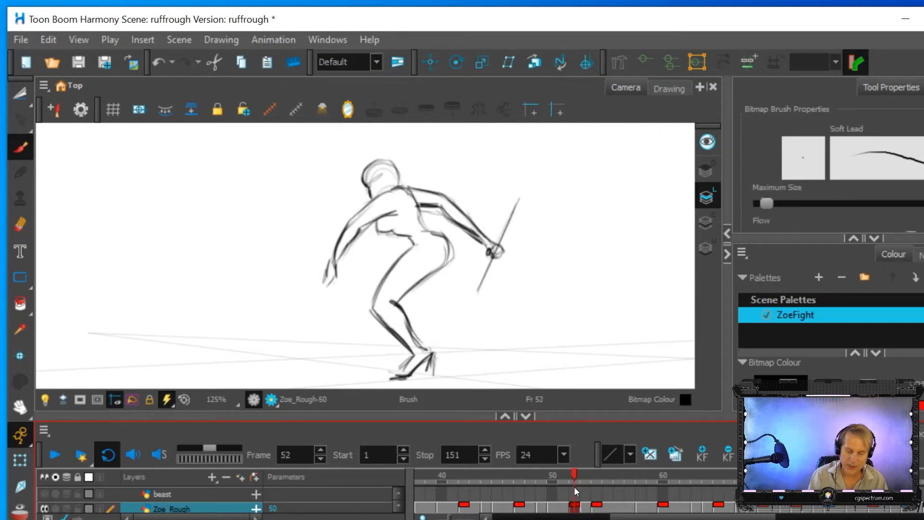
left_click_drag(306, 242, 310, 244)
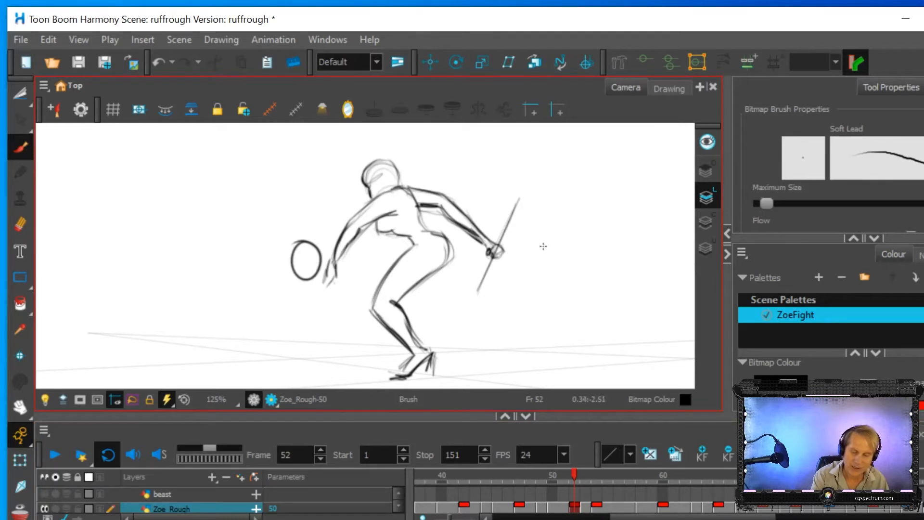
left_click_drag(525, 232, 564, 258)
left_click_drag(531, 264, 571, 210)
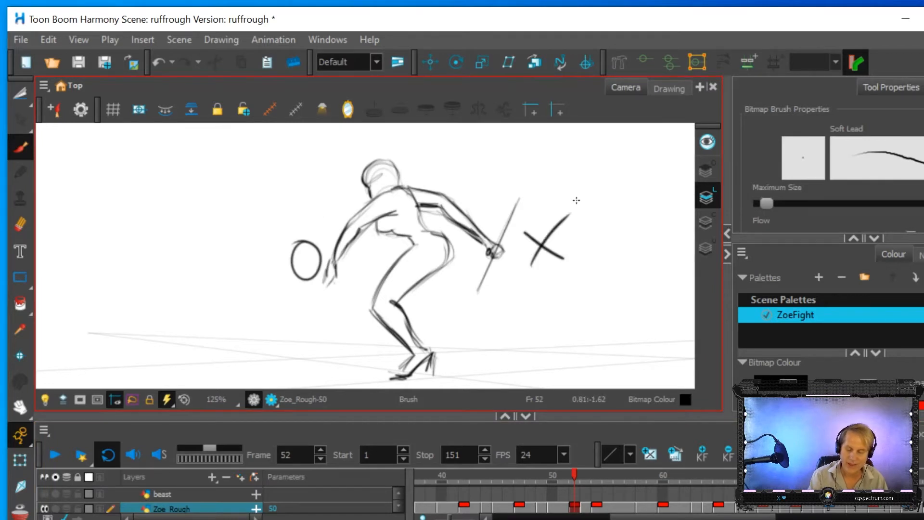
left_click(598, 508)
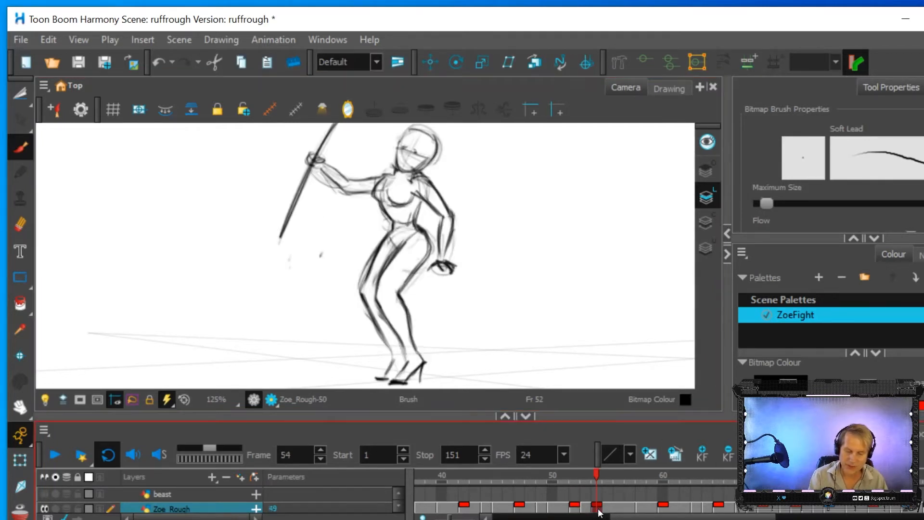
left_click_drag(236, 183, 264, 139)
mouse_move(516, 232)
left_mouse_down()
mouse_move(512, 267)
mouse_move(519, 232)
left_mouse_up()
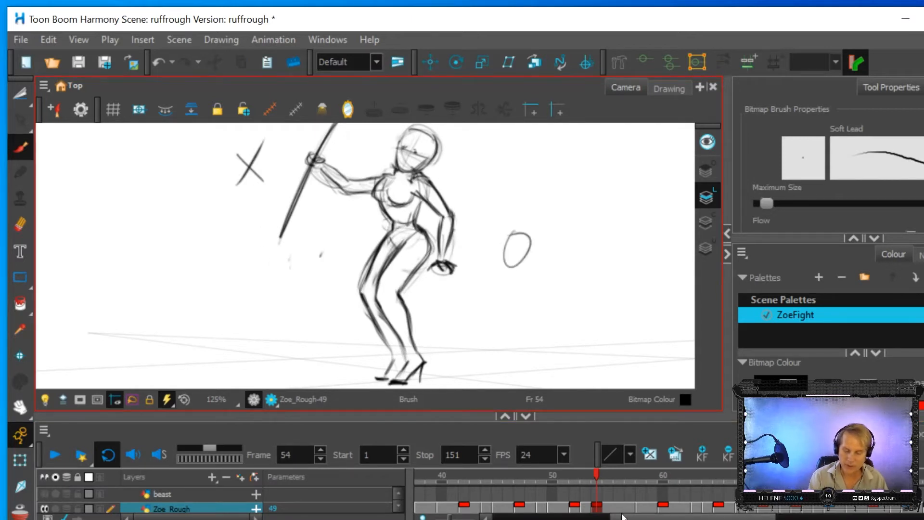
Step: Compare frames 52 and 54, then circle the X at frame 54 and draw an X inside the circle at frame 52
left_click(575, 508)
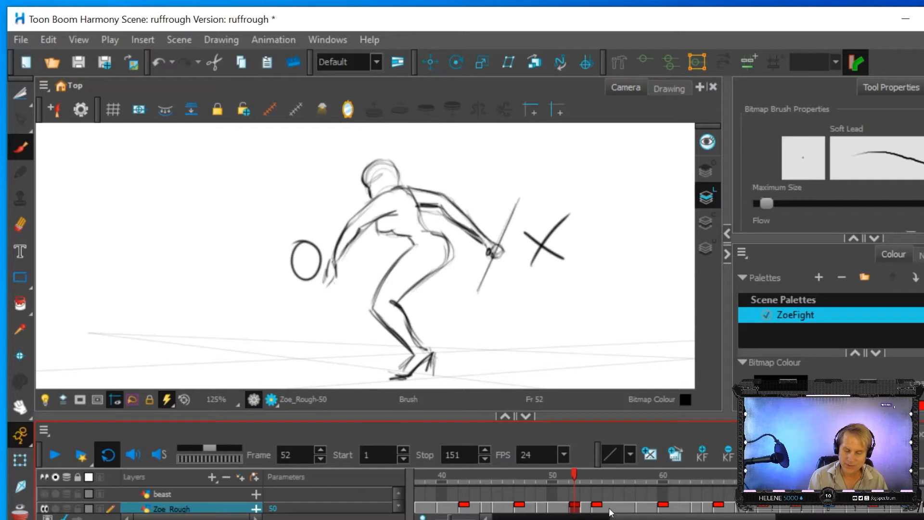
left_click(597, 509)
left_click(575, 507)
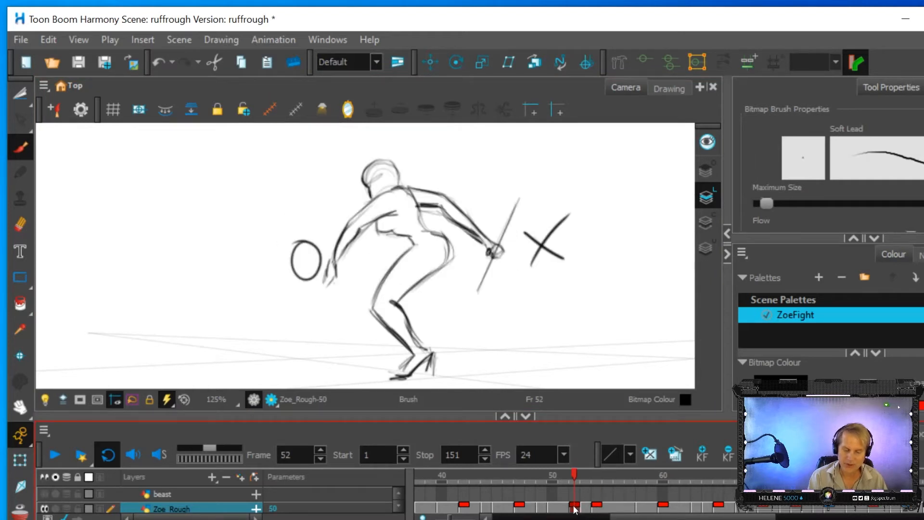
left_click(596, 508)
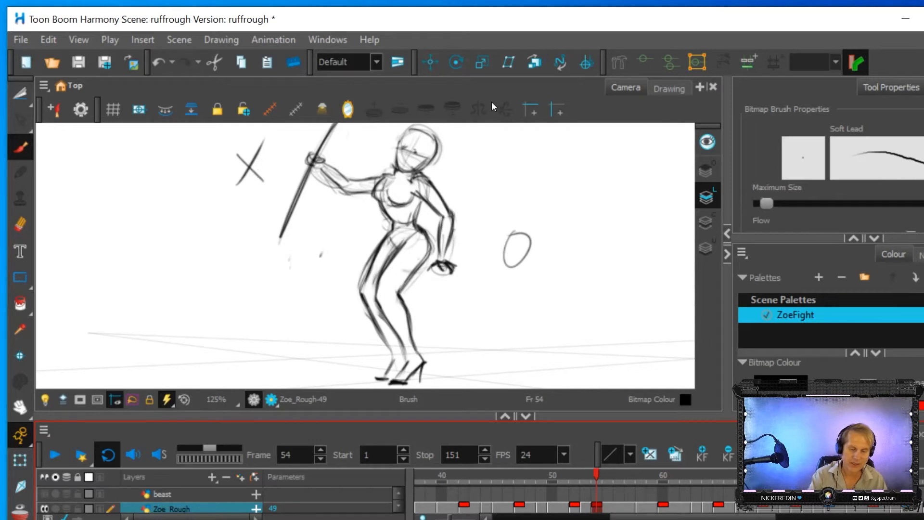
left_click_drag(251, 136, 260, 133)
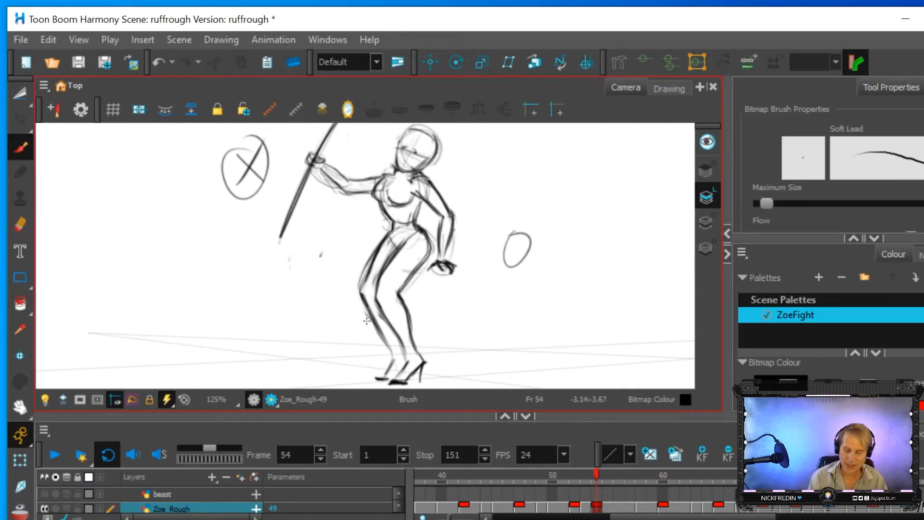
left_click(572, 506)
left_click_drag(294, 247, 318, 274)
left_click_drag(316, 244, 295, 275)
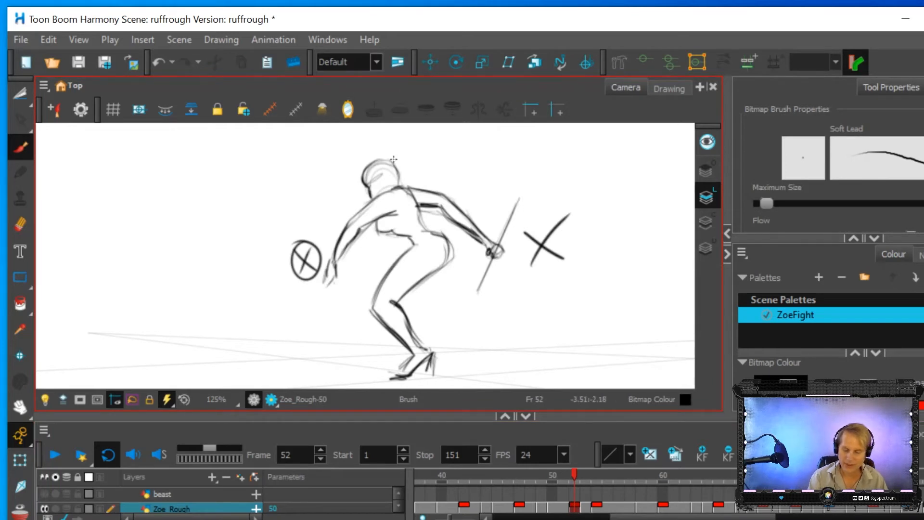
Step: Flip repeatedly between frames 52 and 54 to examine how the marked hands change position, then return to frame 53
left_click(597, 509)
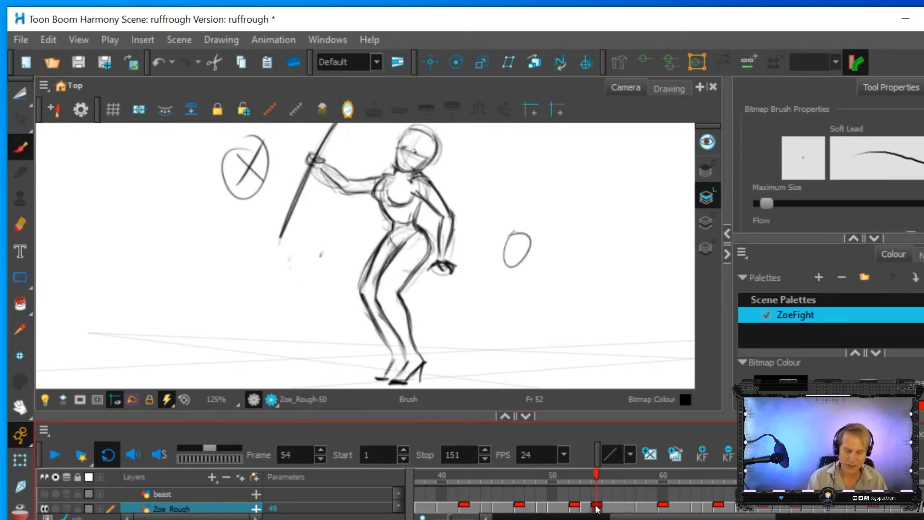
left_click(575, 508)
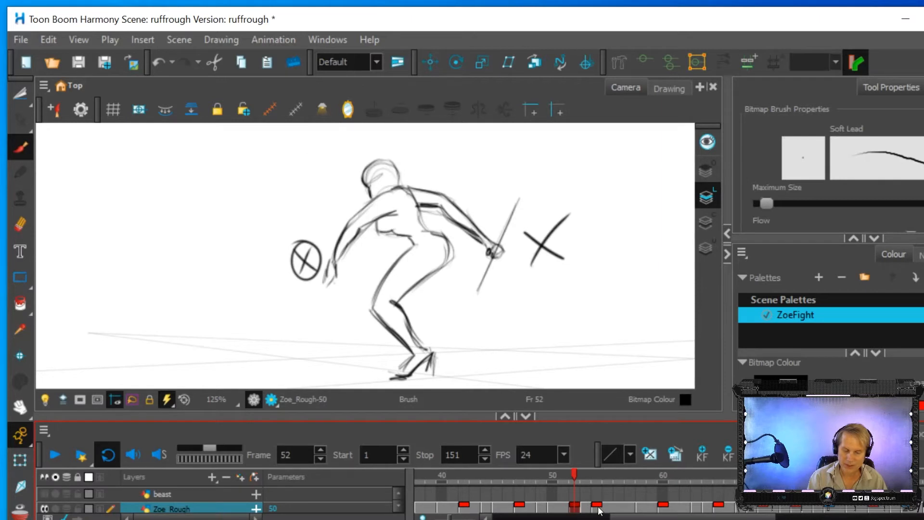
left_click(598, 508)
left_click(575, 508)
left_click(597, 508)
left_click(573, 508)
left_click(596, 508)
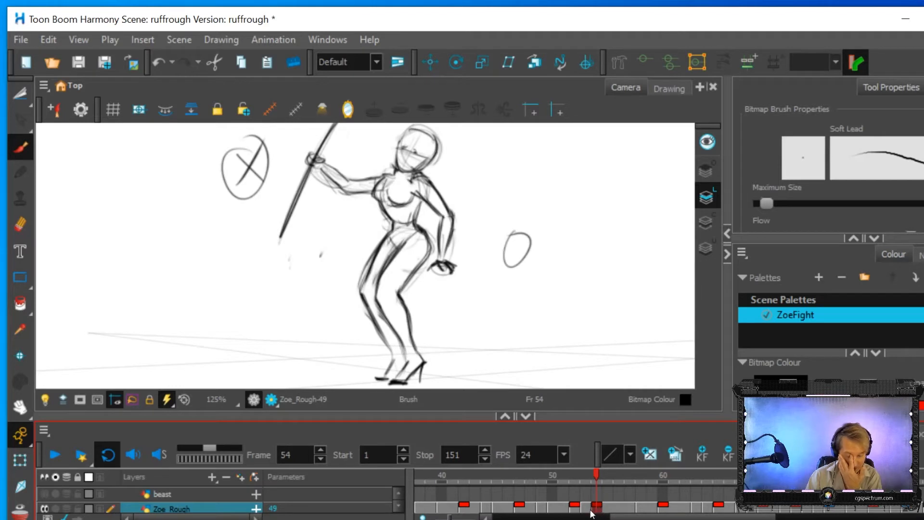
left_click(574, 508)
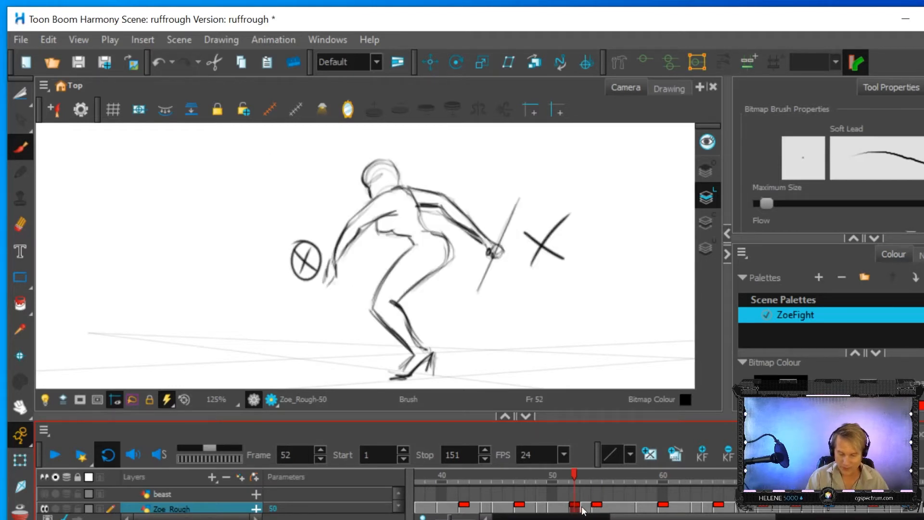
left_click(586, 509)
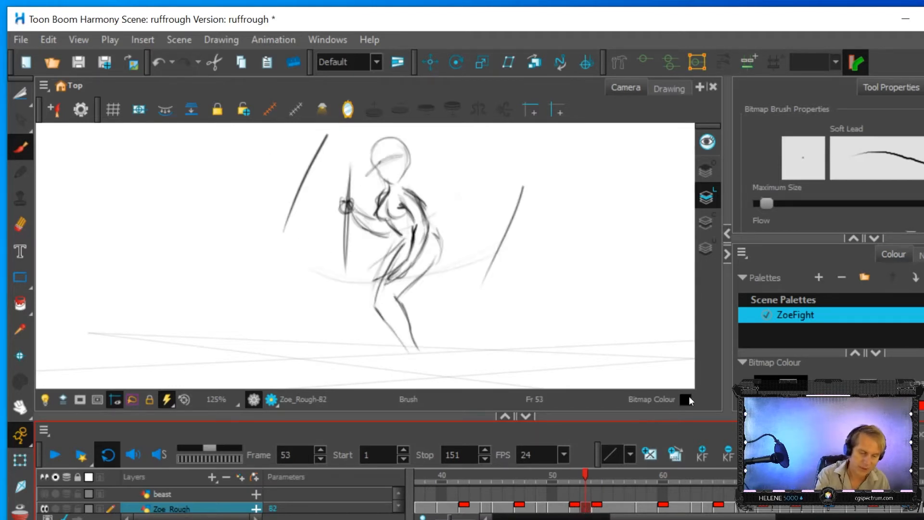
Step: Erase the two traced neighbouring staff lines at frame 53
left_click(21, 224)
left_click_drag(284, 231, 330, 130)
mouse_move(481, 286)
left_mouse_down()
mouse_move(526, 177)
mouse_move(519, 190)
left_mouse_up()
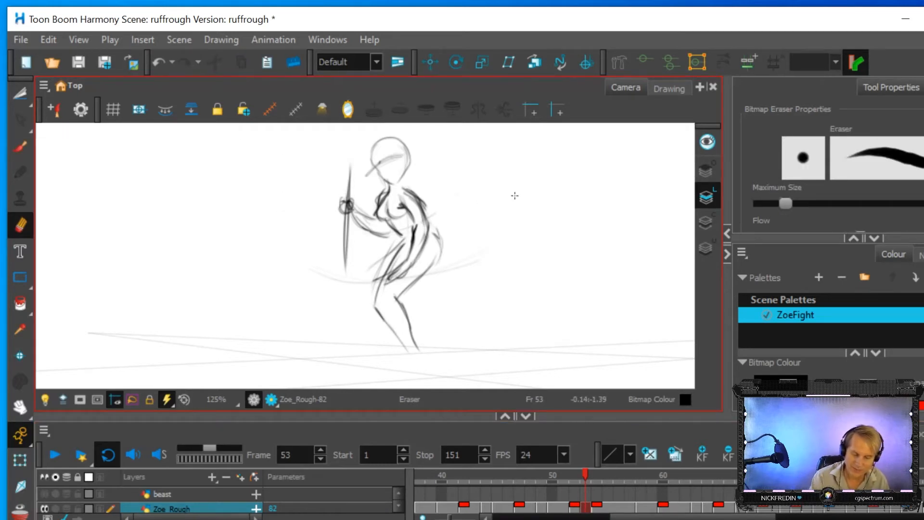
Step: Erase the circle and X marks beside the hands at frames 52 and 54
left_click(576, 510)
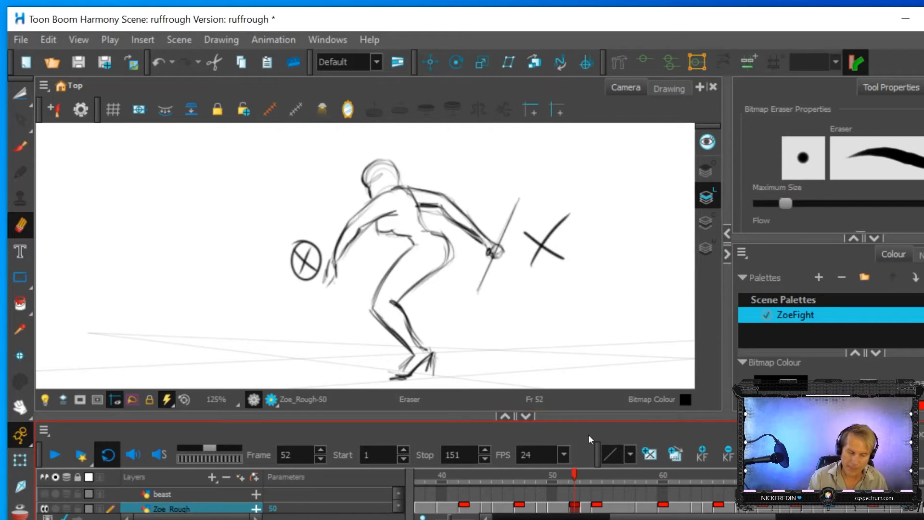
mouse_move(286, 252)
left_mouse_down()
mouse_move(306, 238)
mouse_move(317, 276)
mouse_move(320, 260)
left_mouse_up()
mouse_move(534, 221)
left_mouse_down()
mouse_move(527, 260)
mouse_move(559, 213)
mouse_move(586, 264)
left_mouse_up()
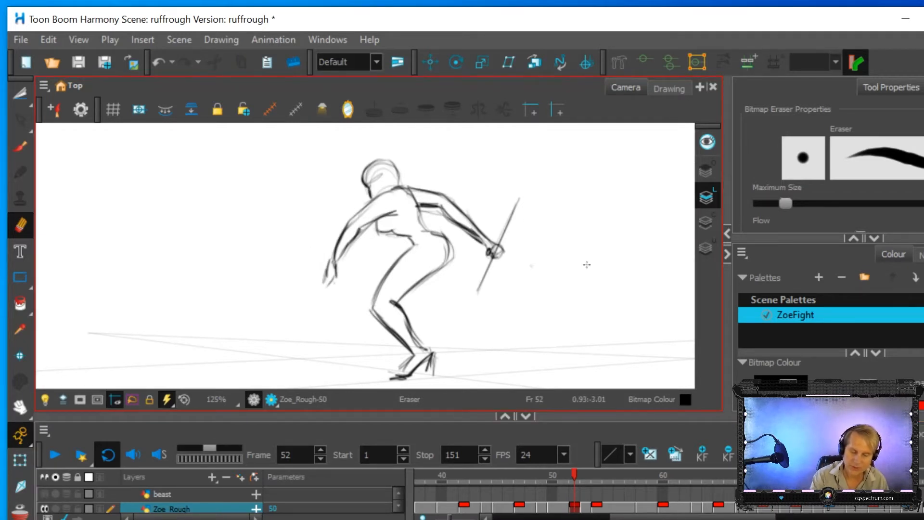
left_click(597, 507)
mouse_move(226, 145)
left_mouse_down()
mouse_move(240, 199)
mouse_move(263, 160)
left_mouse_up()
left_click_drag(491, 243, 529, 260)
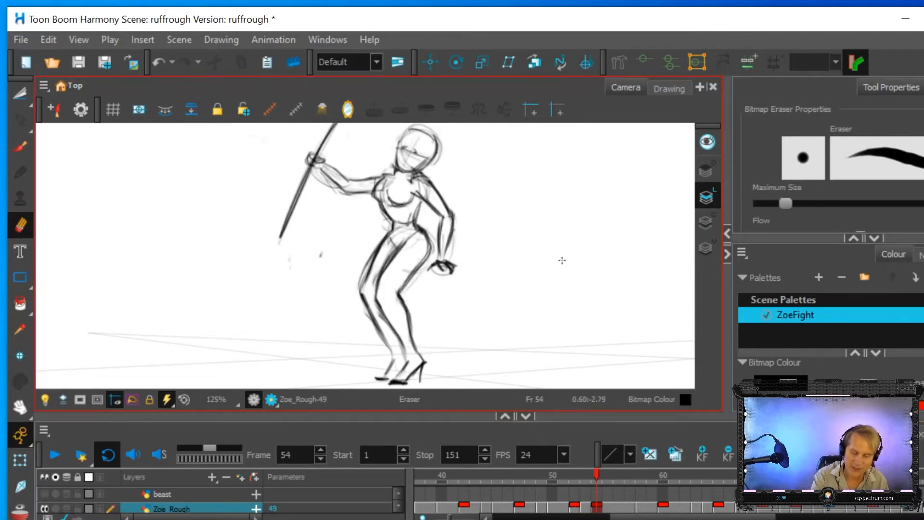
Step: Flip between frames 52 and 54 to compare the neighbouring poses, then return to frame 53
left_click(585, 510)
left_click(576, 510)
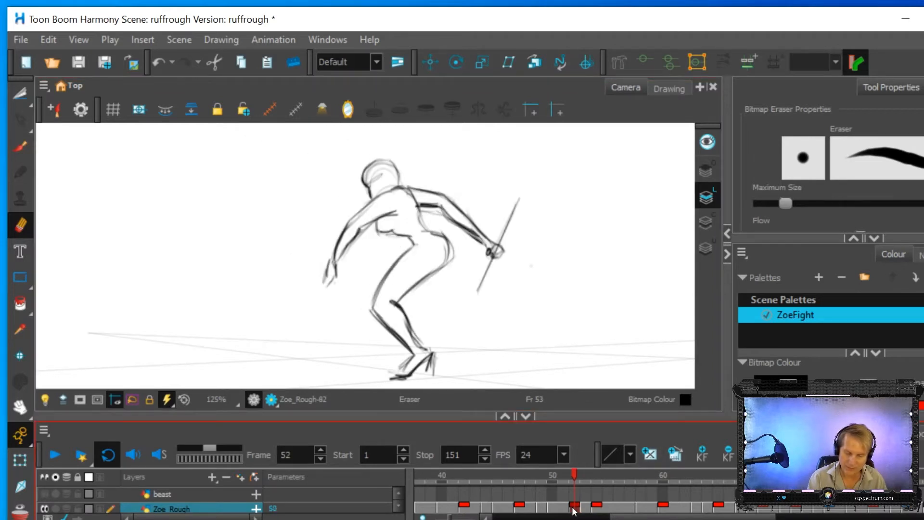
left_click(597, 508)
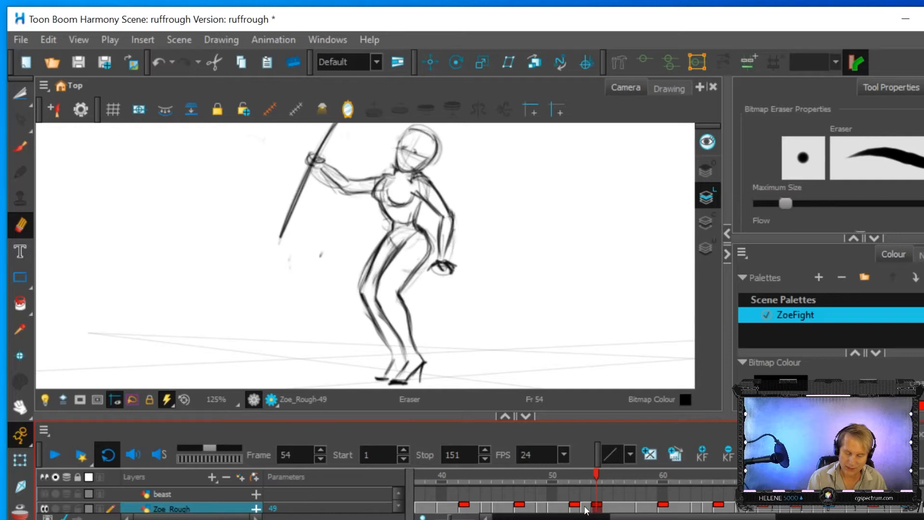
left_click(575, 509)
left_click(597, 508)
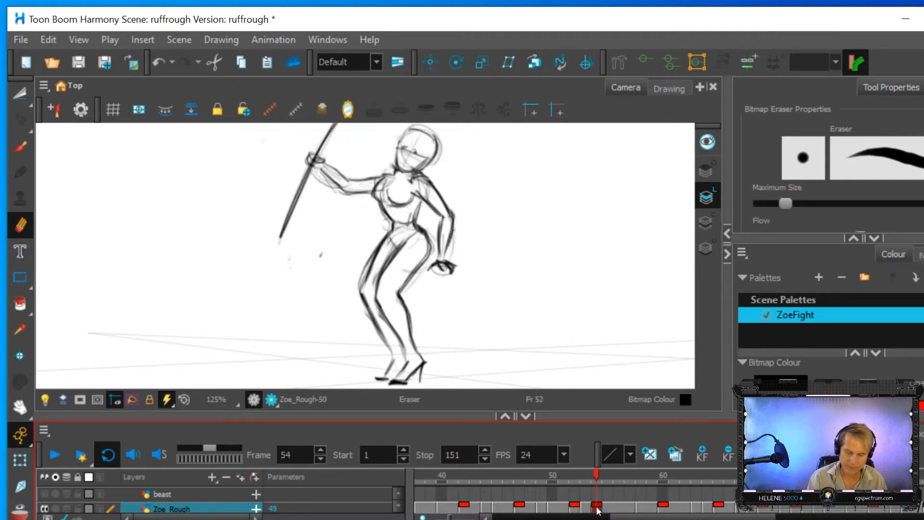
left_click(586, 508)
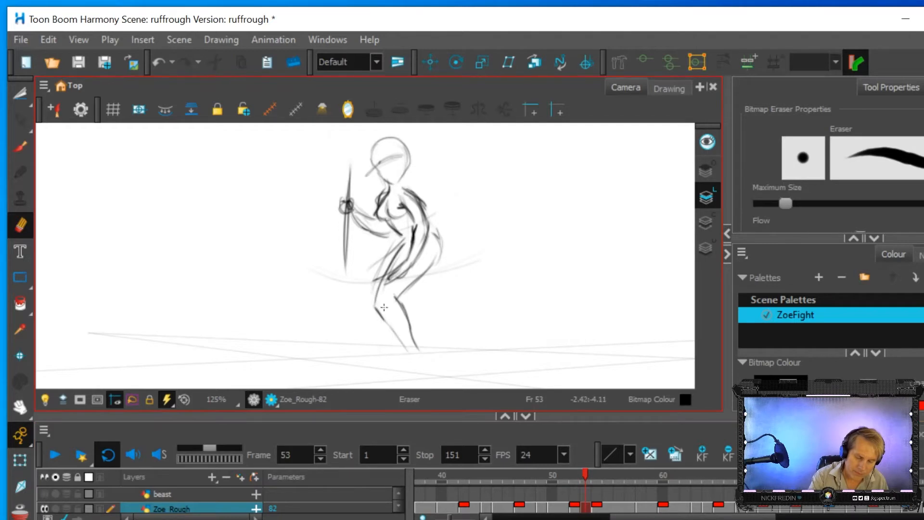
Step: Darken the thigh and shin lines of the crouching legs at frame 53 with the brush
key("alt+b")
mouse_move(402, 357)
left_mouse_down()
mouse_move(369, 303)
mouse_move(373, 257)
mouse_move(399, 244)
left_mouse_up()
left_click_drag(371, 293, 405, 239)
mouse_move(381, 274)
left_mouse_down()
mouse_move(405, 239)
mouse_move(368, 296)
mouse_move(400, 345)
mouse_move(405, 303)
mouse_move(397, 297)
mouse_move(438, 254)
mouse_move(428, 272)
left_mouse_up()
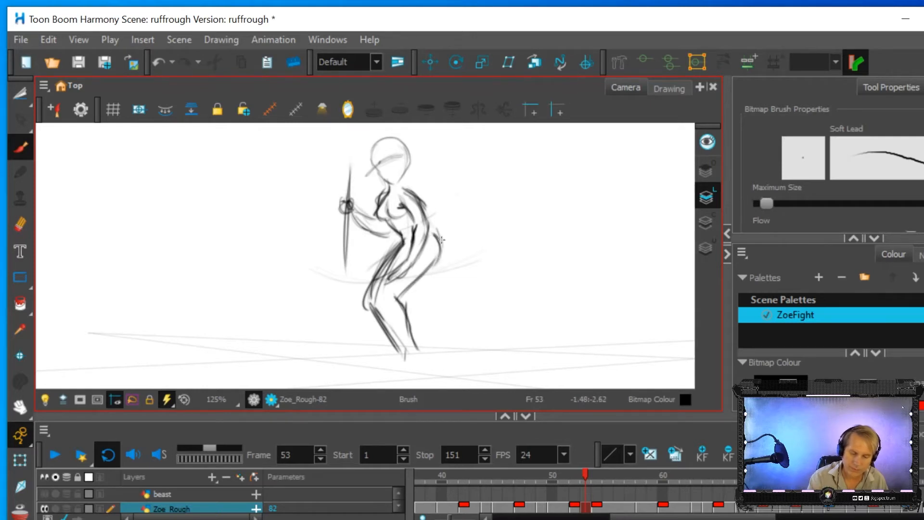
Step: Turn on onion skinning and draw both high-heeled feet at frame 53, using frames 52 and 54 as reference
left_click(576, 511)
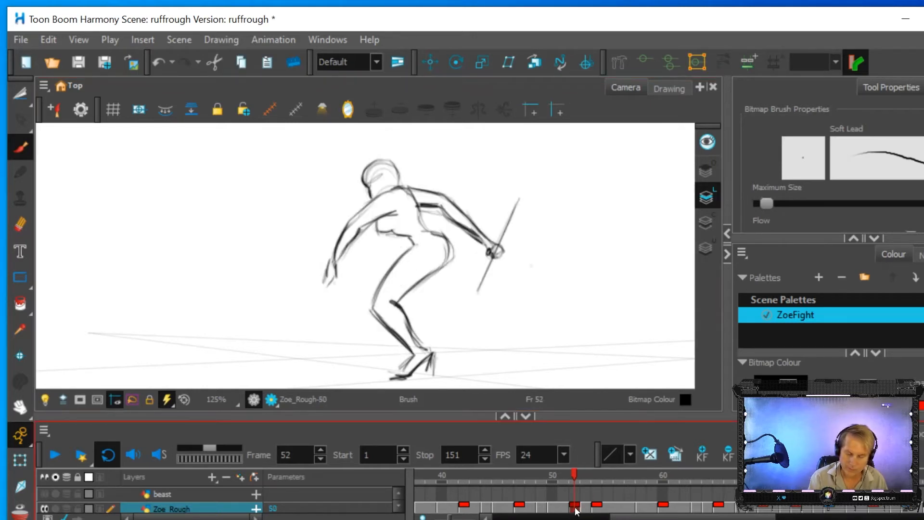
left_click(19, 512)
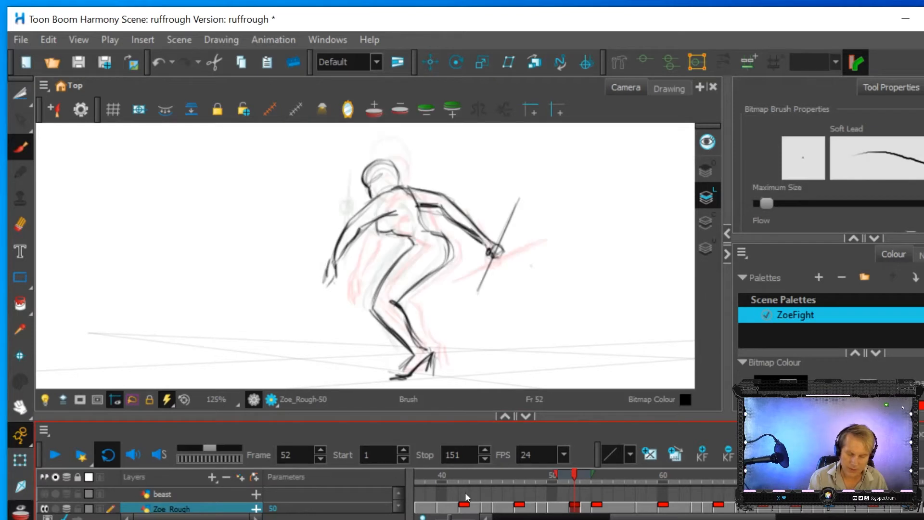
left_click(598, 510)
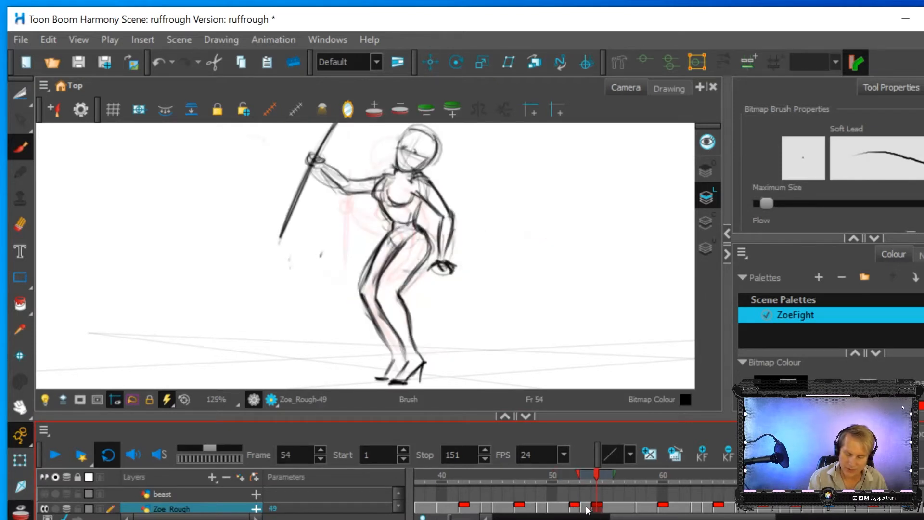
left_click(583, 506)
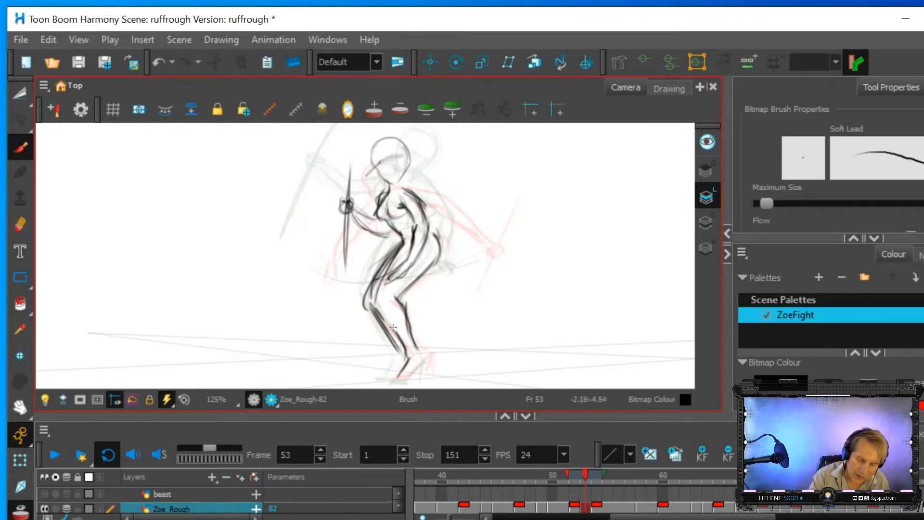
mouse_move(406, 379)
left_mouse_down()
mouse_move(427, 359)
mouse_move(423, 378)
mouse_move(423, 357)
left_mouse_up()
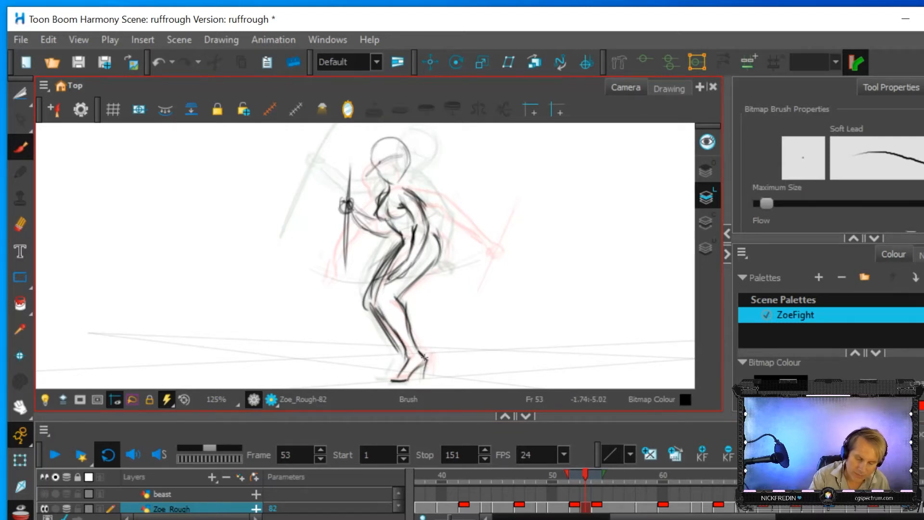
left_click_drag(401, 358, 394, 373)
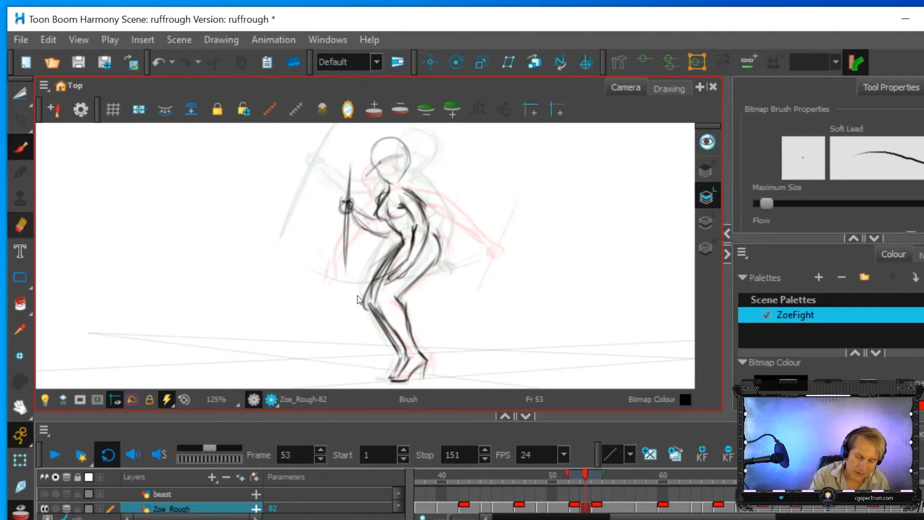
Step: Erase the front thigh lines down to the knee at frame 53 and redraw them with cleaner strokes
key("alt+e")
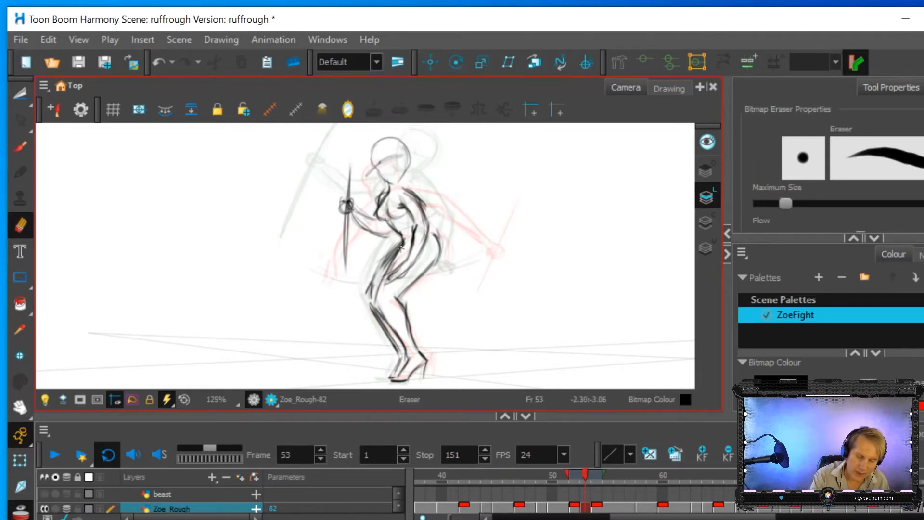
left_click_drag(397, 243, 367, 299)
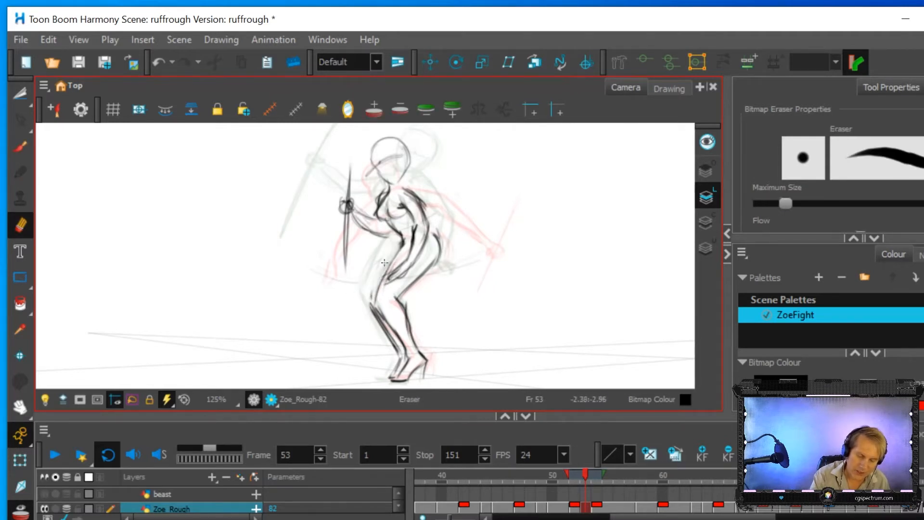
left_click_drag(389, 258, 379, 286)
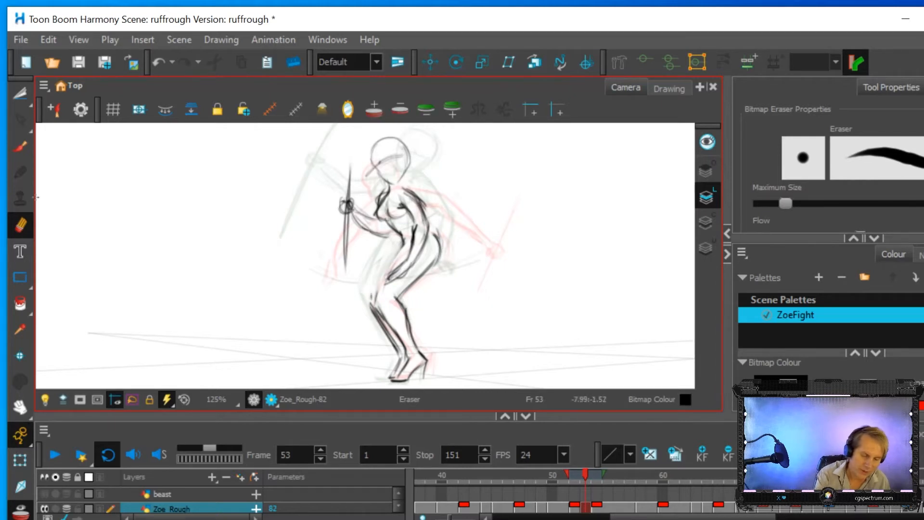
key("alt+b")
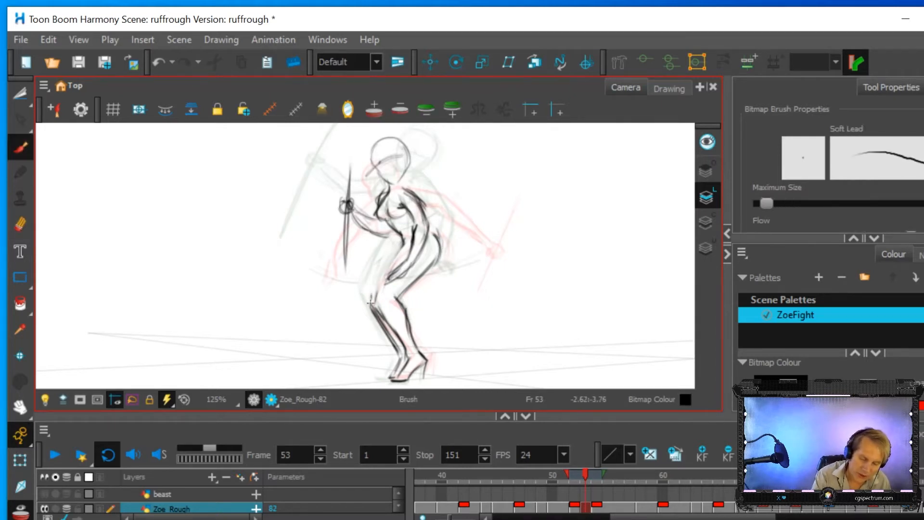
mouse_move(395, 243)
left_mouse_down()
mouse_move(371, 277)
mouse_move(365, 301)
mouse_move(374, 313)
left_mouse_up()
mouse_move(393, 263)
left_mouse_down()
mouse_move(379, 286)
mouse_move(407, 245)
mouse_move(371, 298)
mouse_move(391, 249)
left_mouse_up()
mouse_move(368, 287)
left_mouse_down()
mouse_move(391, 248)
mouse_move(350, 216)
mouse_move(377, 237)
mouse_move(365, 214)
mouse_move(373, 221)
left_mouse_up()
Step: Strengthen the lines of both arms and the staff at frame 53, and darken the lowered hand
left_click_drag(356, 213, 376, 223)
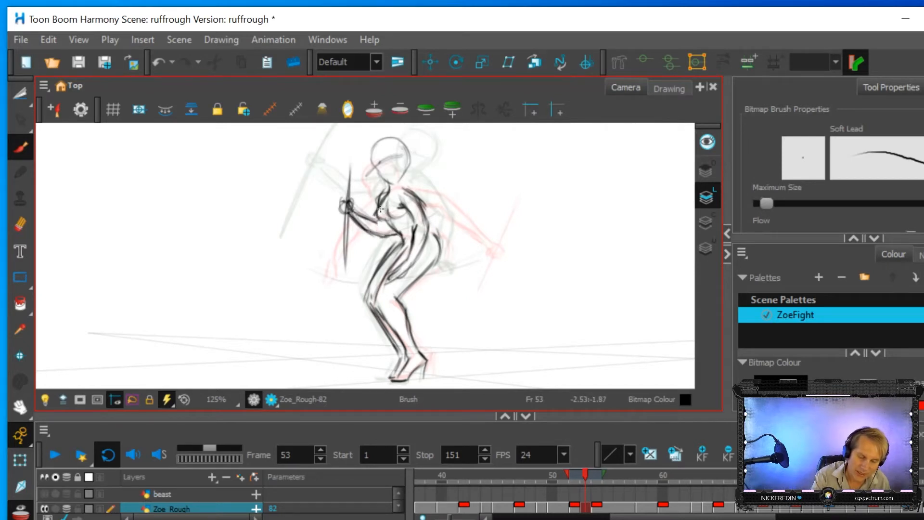
mouse_move(393, 194)
left_mouse_down()
mouse_move(415, 193)
mouse_move(437, 250)
left_mouse_up()
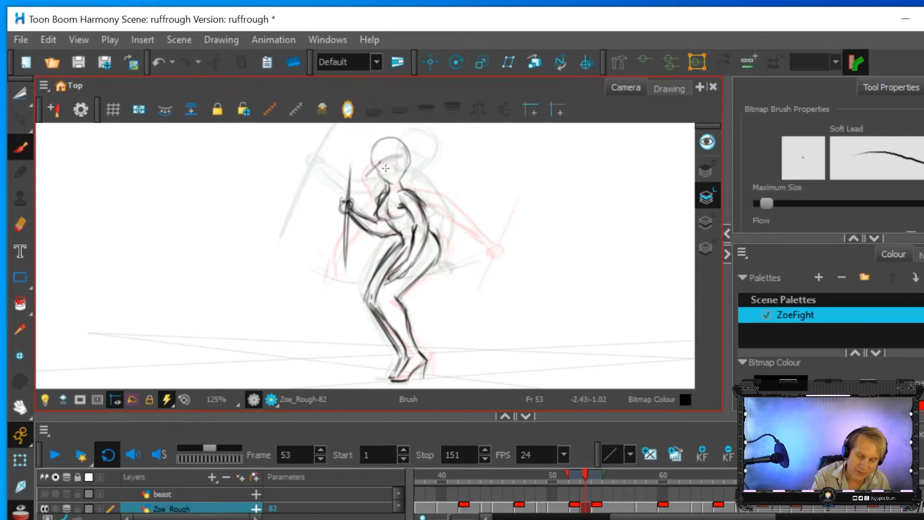
left_click_drag(348, 194, 348, 158)
left_click_drag(345, 219, 338, 276)
left_click_drag(397, 268, 387, 283)
left_click_drag(414, 256, 394, 277)
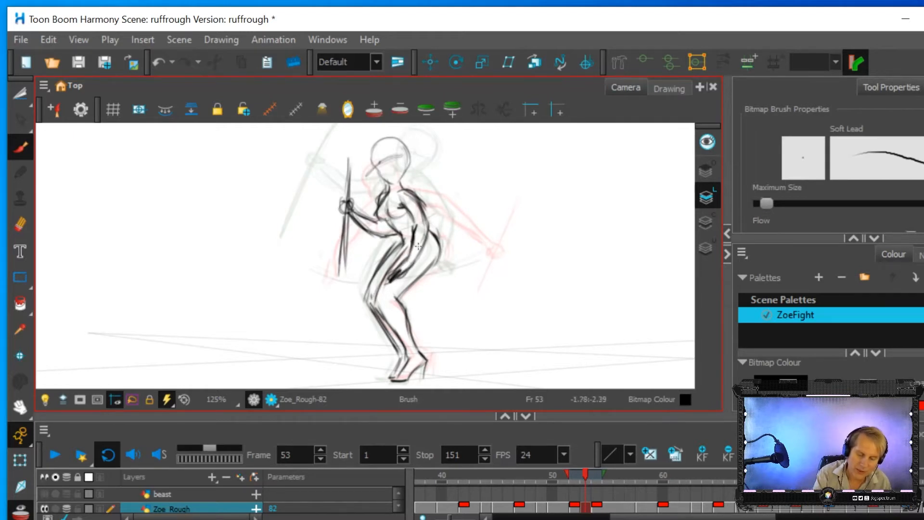
mouse_move(160, 168)
left_mouse_down()
mouse_move(244, 304)
mouse_move(188, 236)
mouse_move(158, 284)
left_mouse_up()
key("alt+s")
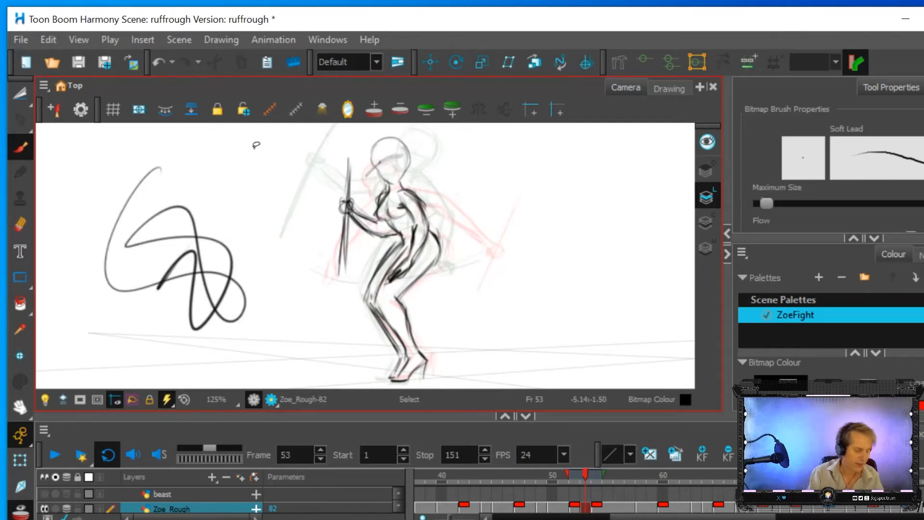
key("ctrl+z")
key("alt+b")
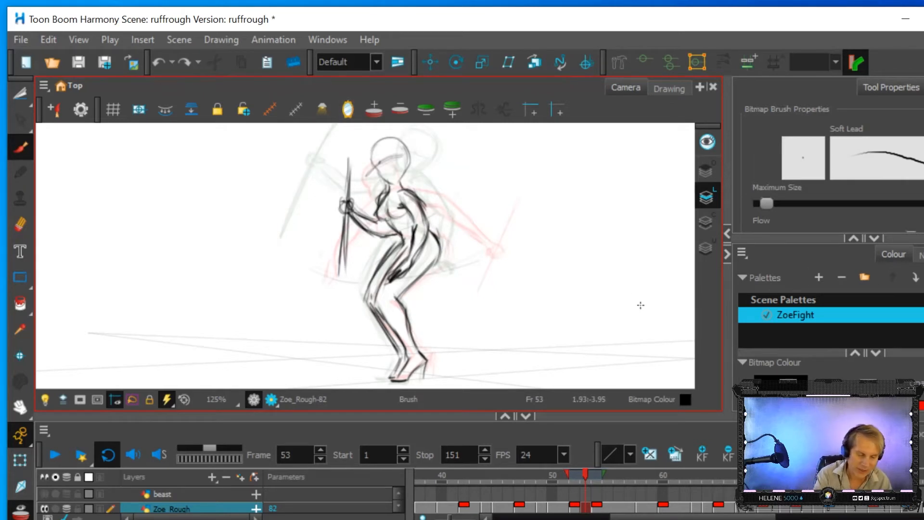
Step: Erase the lowered hand at frame 53 and redraw it with fingers, along with the forearm lines
key("alt+e")
left_click_drag(402, 274, 399, 265)
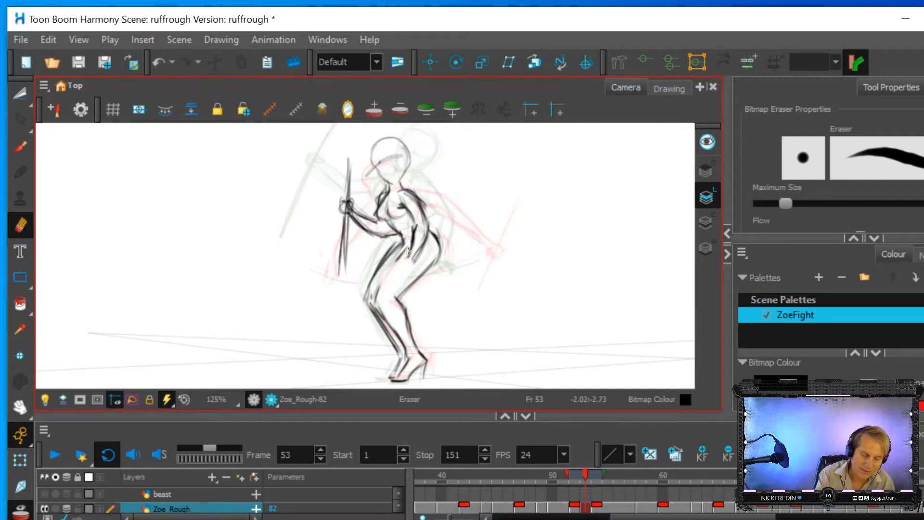
key("alt+b")
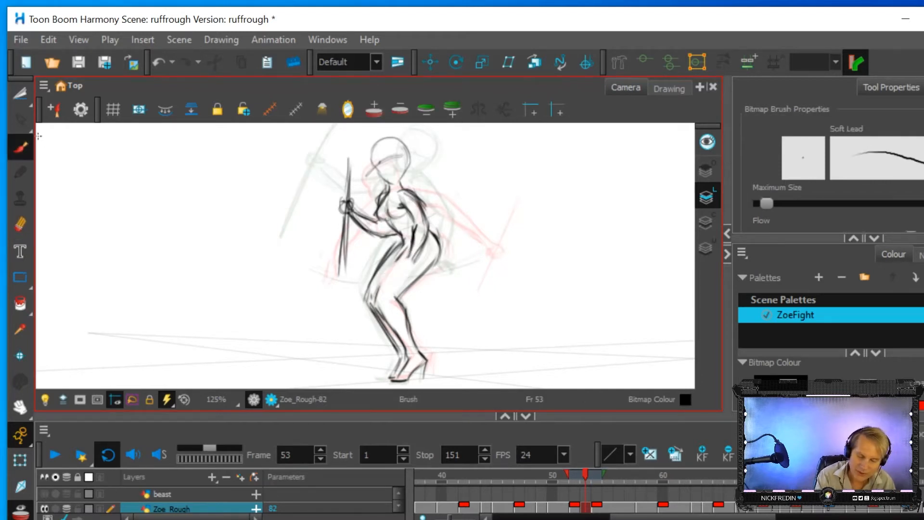
mouse_move(405, 259)
left_mouse_down()
mouse_move(392, 279)
mouse_move(413, 265)
mouse_move(414, 254)
mouse_move(397, 264)
mouse_move(413, 232)
left_mouse_up()
mouse_move(408, 271)
left_mouse_down()
mouse_move(393, 277)
mouse_move(395, 287)
mouse_move(389, 276)
mouse_move(430, 226)
left_mouse_up()
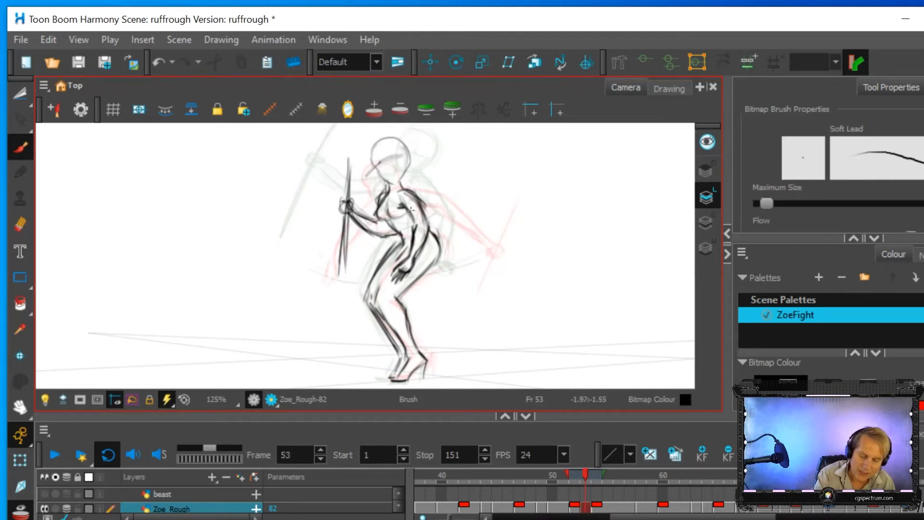
Step: Clean up the stray chest marks at frame 53 and redraw the bust and head outline with darker strokes
mouse_move(418, 198)
left_mouse_down()
mouse_move(428, 222)
mouse_move(425, 208)
left_mouse_up()
key("alt+e")
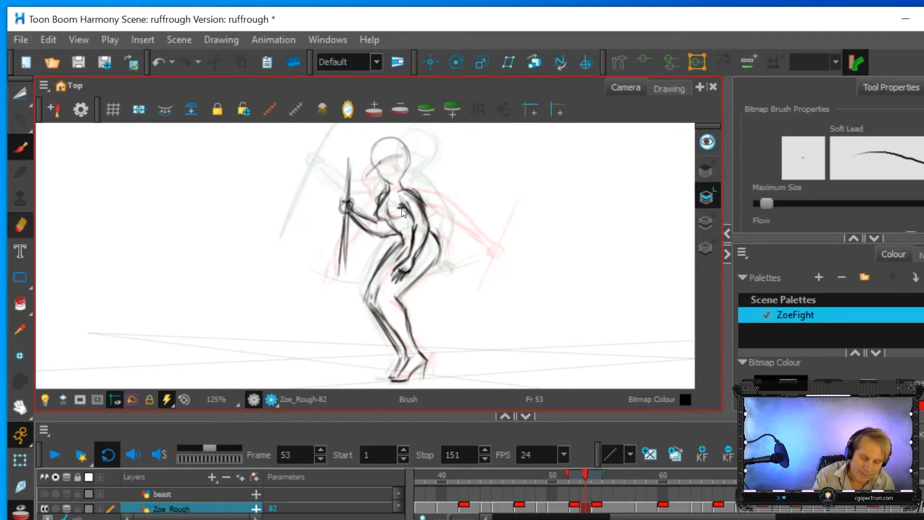
left_click_drag(405, 211, 407, 205)
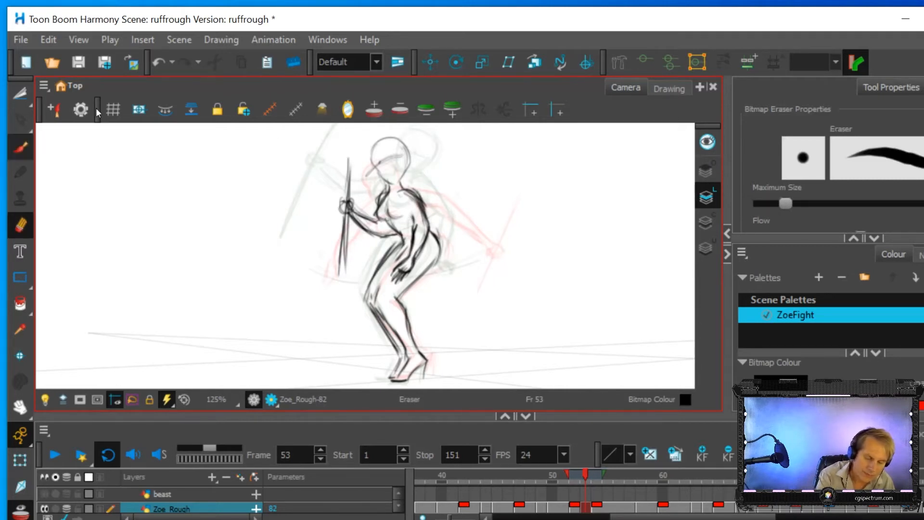
key("alt+b")
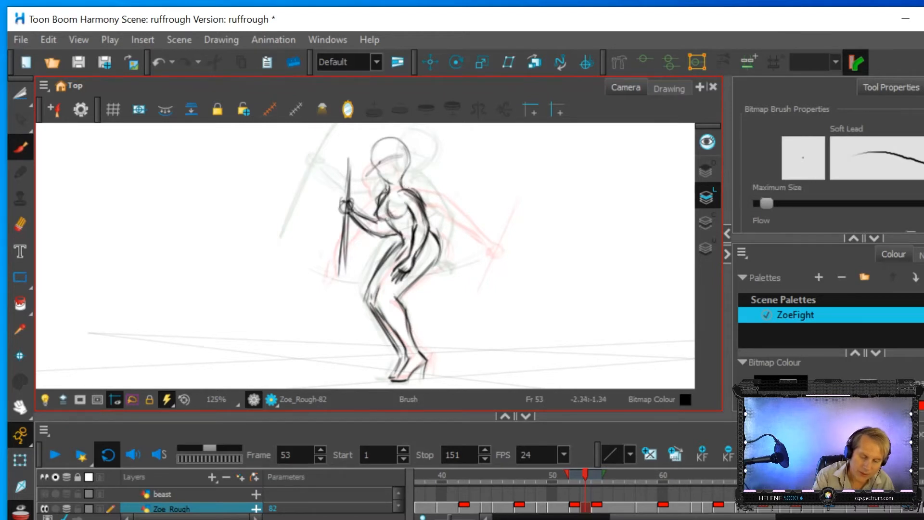
mouse_move(376, 166)
left_mouse_down()
mouse_move(398, 179)
mouse_move(407, 142)
mouse_move(405, 151)
mouse_move(398, 140)
mouse_move(371, 149)
mouse_move(381, 171)
left_mouse_up()
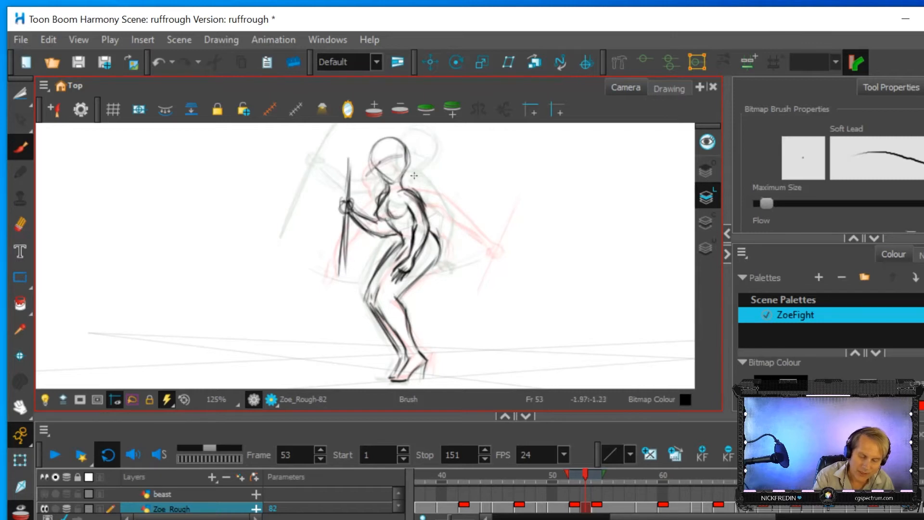
Step: Erase the upper arm and forearm of the lowered arm at frame 53 and redraw them from shoulder to wrist
key("alt+e")
key("alt+e")
mouse_move(409, 192)
left_mouse_down()
mouse_move(422, 221)
mouse_move(423, 209)
mouse_move(414, 226)
left_mouse_up()
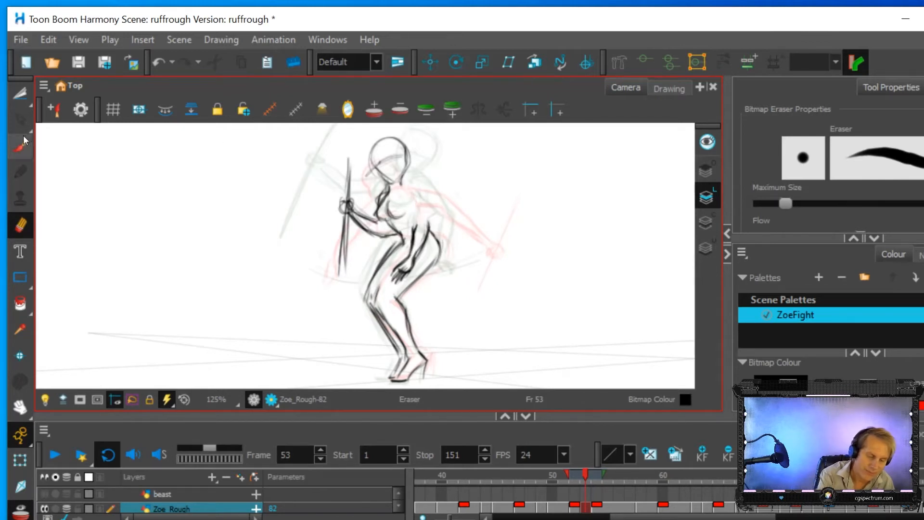
key("alt+b")
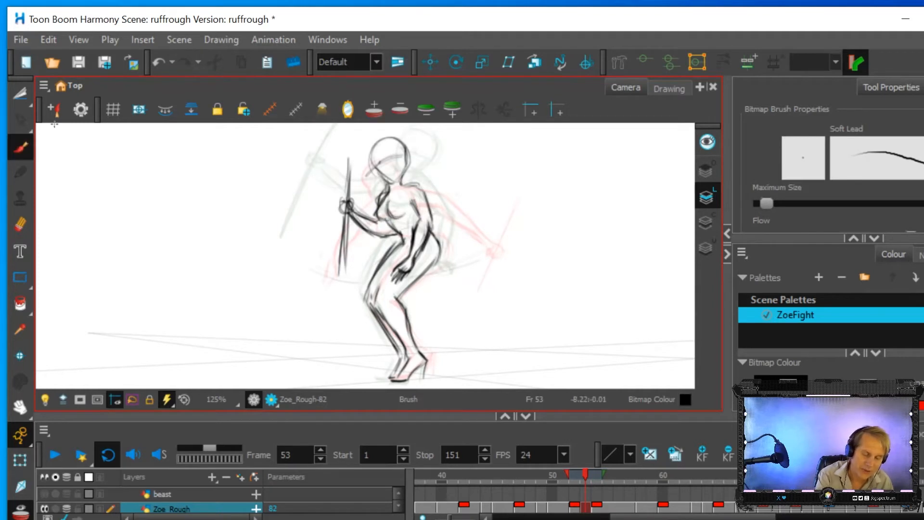
key("alt+e")
mouse_move(418, 230)
left_mouse_down()
mouse_move(424, 244)
mouse_move(411, 248)
mouse_move(423, 234)
left_mouse_up()
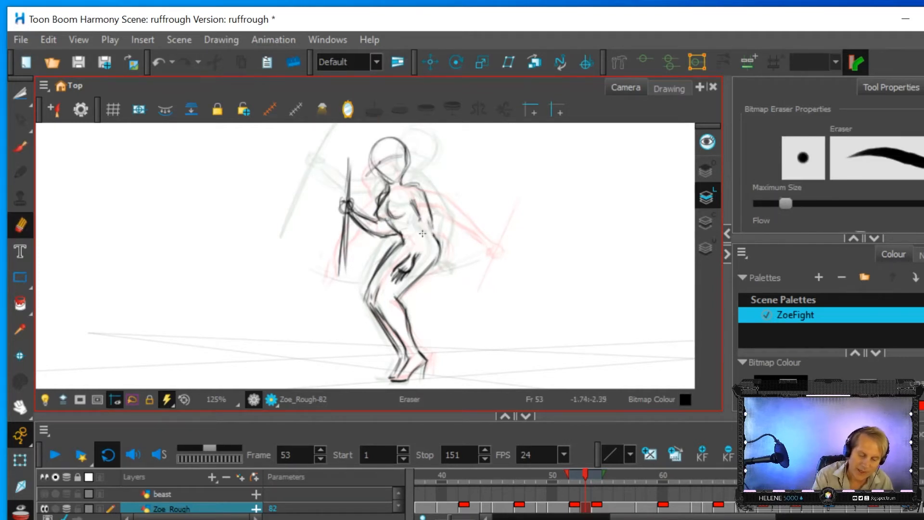
left_click(20, 147)
mouse_move(412, 249)
left_mouse_down()
mouse_move(421, 228)
mouse_move(431, 236)
left_mouse_up()
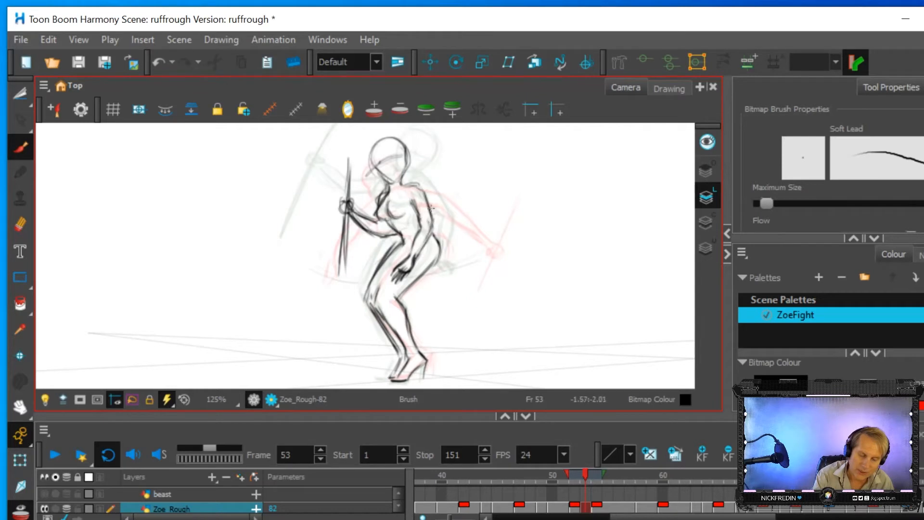
Step: Refine the neck, bust, hip and thigh contours at frame 53 with short brush strokes
mouse_move(413, 208)
left_mouse_down()
mouse_move(416, 184)
mouse_move(404, 186)
left_mouse_up()
left_click_drag(390, 185, 391, 193)
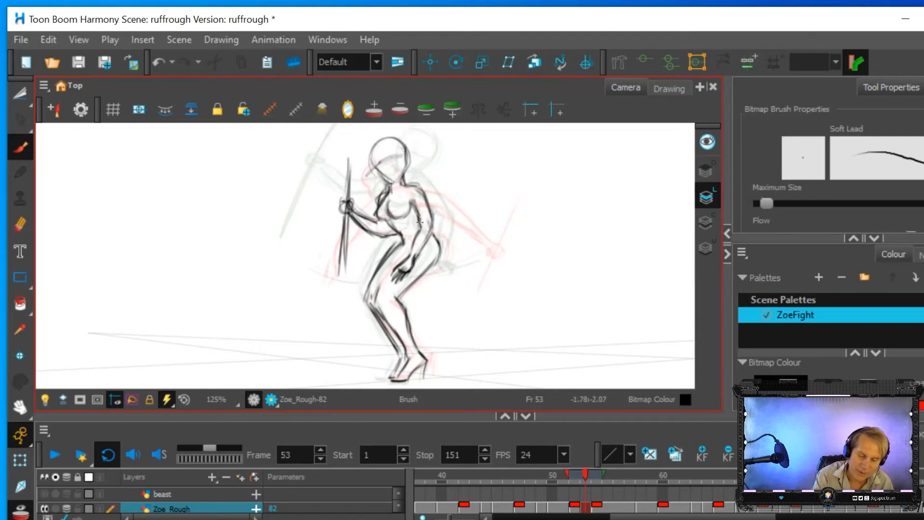
left_click_drag(440, 246, 434, 261)
left_click_drag(377, 283, 376, 290)
left_click_drag(403, 256, 410, 246)
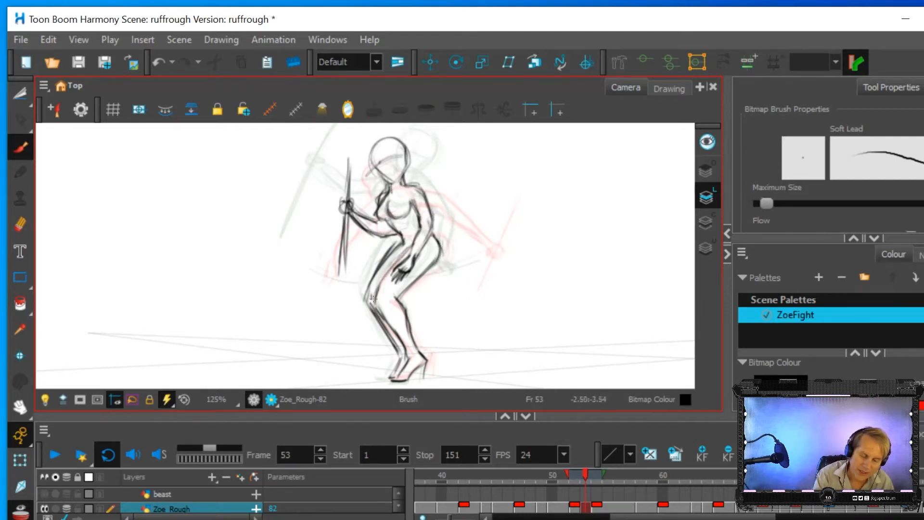
Step: Shade the far thigh at frame 53, then erase the shading together with the fingers of the lowered hand
mouse_move(422, 274)
left_mouse_down()
mouse_move(375, 280)
mouse_move(377, 268)
left_mouse_up()
key("alt+e")
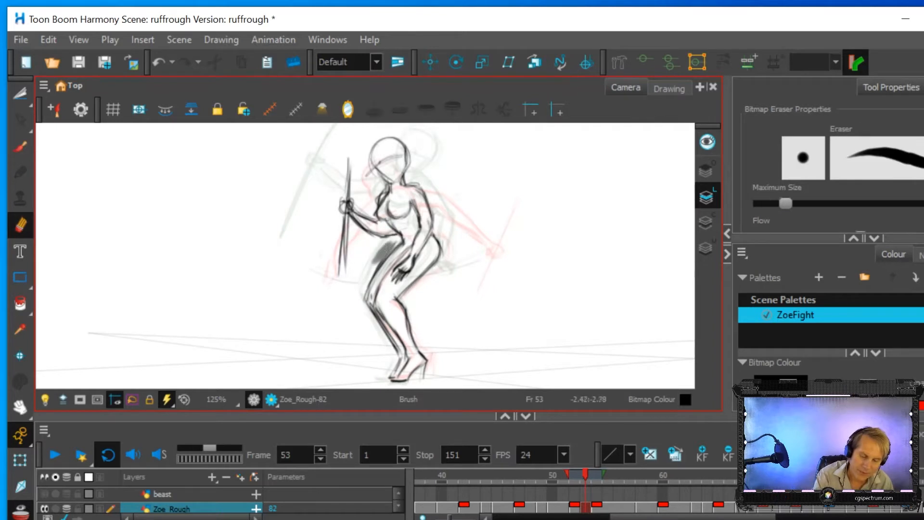
mouse_move(360, 293)
left_mouse_down()
mouse_move(369, 266)
mouse_move(370, 302)
left_mouse_up()
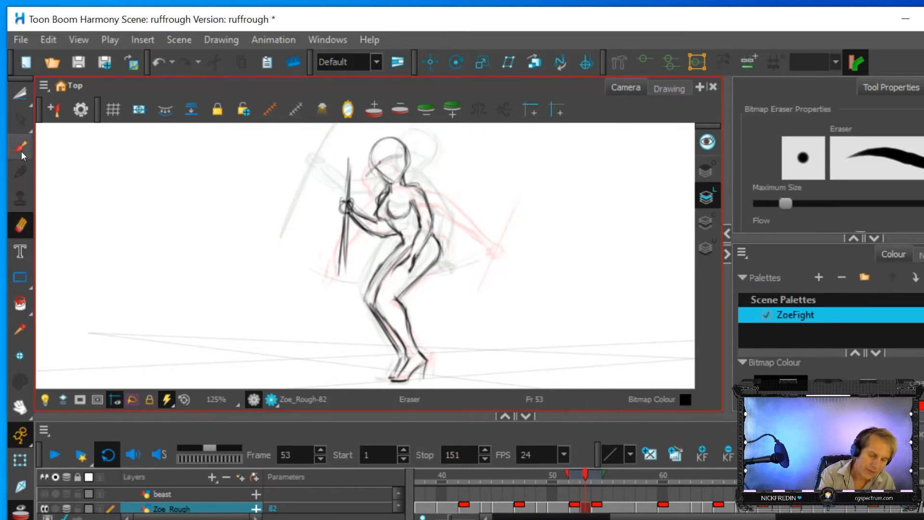
Step: Erase the remaining finger strokes of the lowered hand at frame 53 and redraw the forearm and hand across the thigh
key("alt+b")
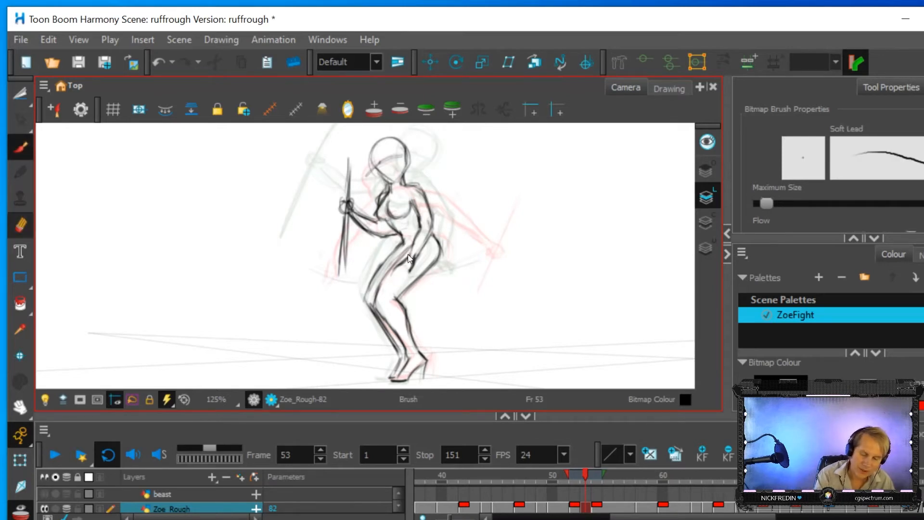
key("alt+e")
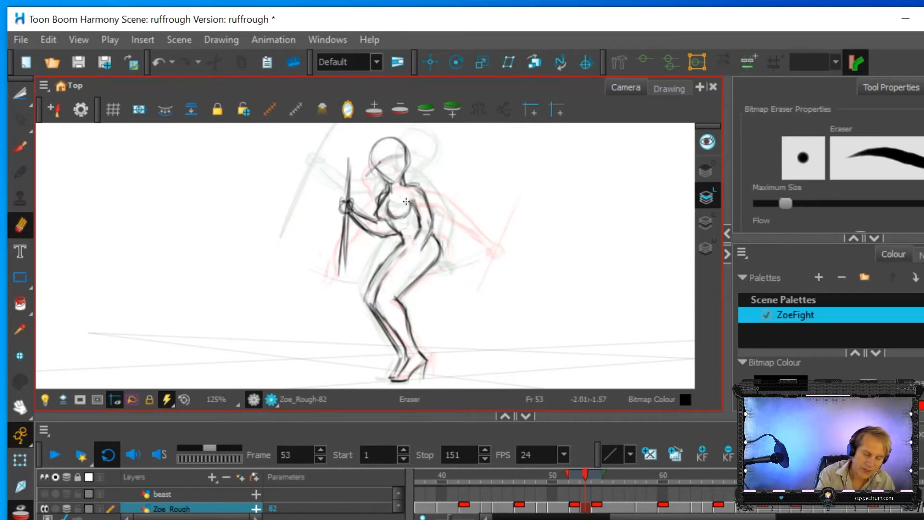
key("alt+b")
left_click_drag(404, 248, 402, 260)
mouse_move(426, 239)
left_mouse_down()
mouse_move(380, 281)
mouse_move(416, 252)
mouse_move(417, 243)
mouse_move(390, 270)
mouse_move(419, 233)
mouse_move(393, 253)
mouse_move(402, 241)
mouse_move(363, 298)
left_mouse_up()
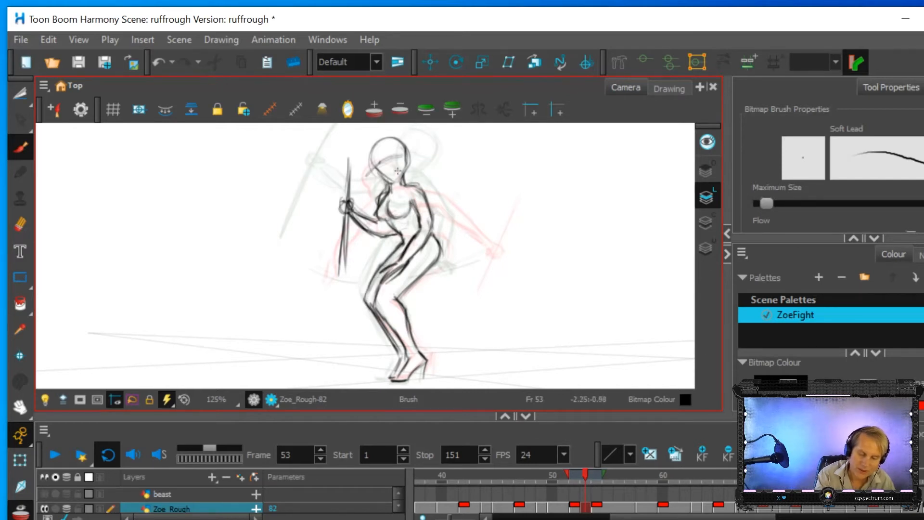
Step: Compare frame 53 with its neighbouring frame, then erase the bust contour at frame 53 and redraw it with cleaner strokes
left_click(585, 472)
left_click(578, 472)
mouse_move(578, 473)
left_mouse_down()
mouse_move(600, 475)
mouse_move(573, 472)
mouse_move(597, 472)
mouse_move(582, 474)
left_mouse_up()
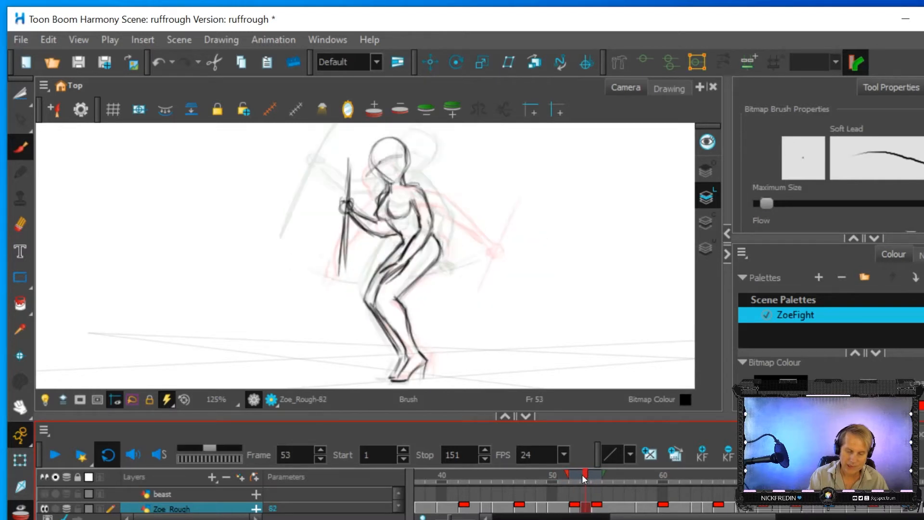
left_click(21, 224)
left_click_drag(378, 205, 404, 222)
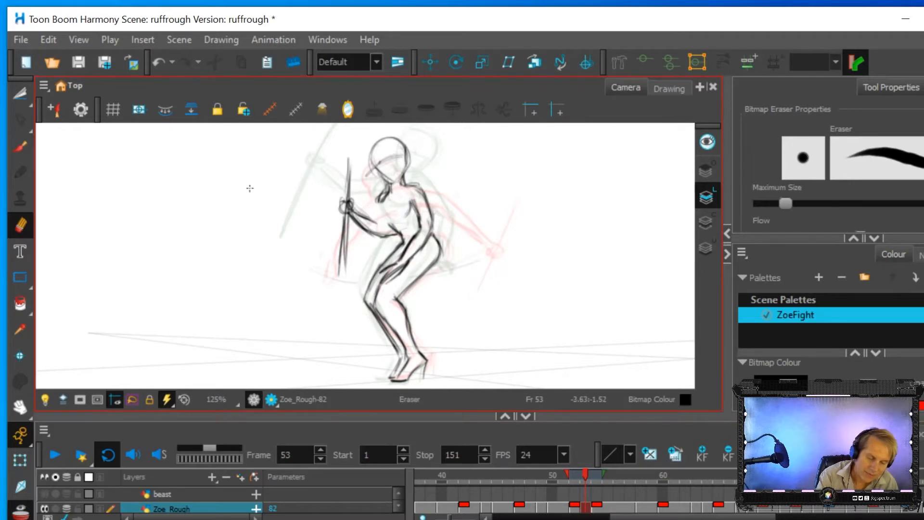
key("alt+b")
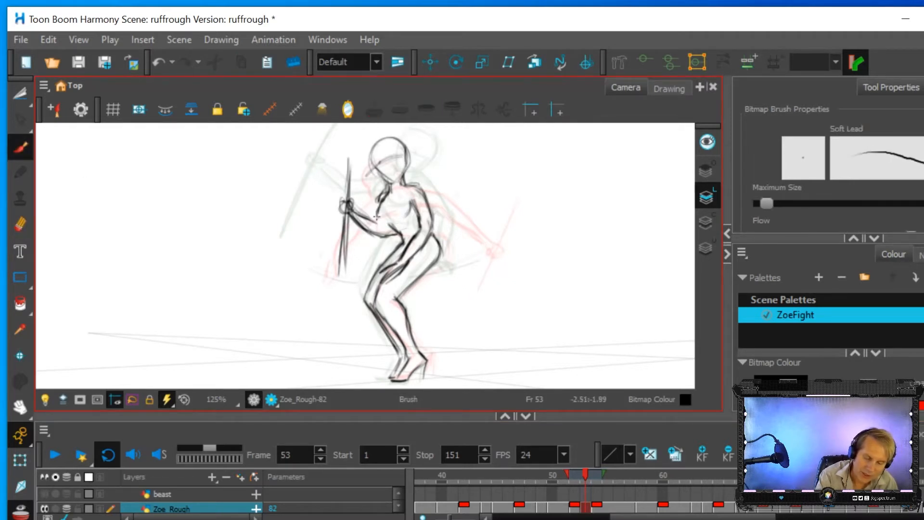
left_click_drag(408, 210, 377, 215)
Step: Erase the lowered hand at frame 53 and redraw it resting on the thigh with extended fingers
left_click(19, 219)
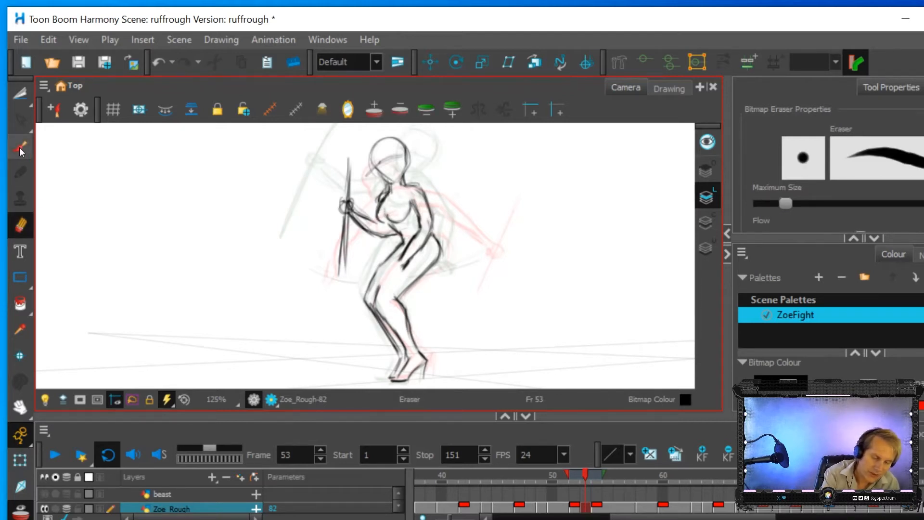
key("alt+b")
mouse_move(386, 265)
left_mouse_down()
mouse_move(376, 276)
mouse_move(400, 265)
mouse_move(372, 269)
mouse_move(399, 269)
left_mouse_up()
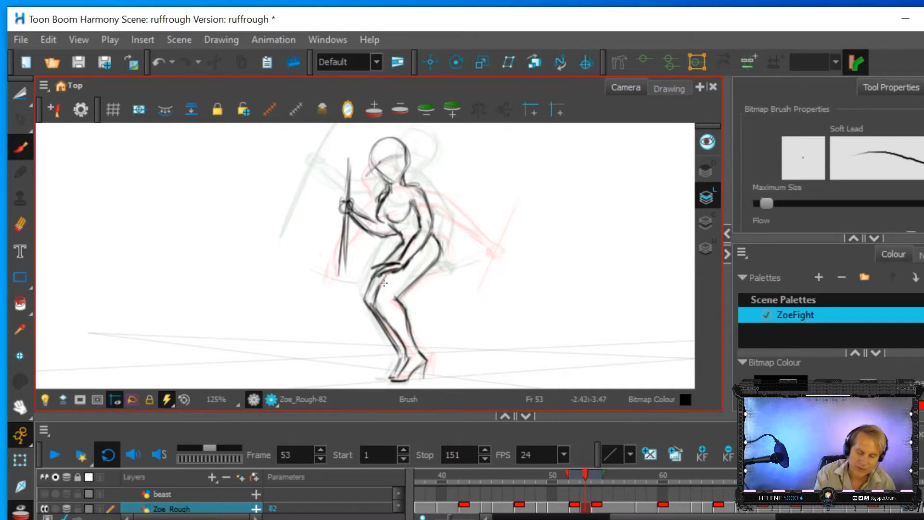
Step: Go through the drawings up to frame 60 and darken the leg contours there from hip to shin
mouse_move(585, 473)
left_mouse_down()
mouse_move(574, 472)
mouse_move(596, 476)
mouse_move(571, 475)
mouse_move(602, 480)
mouse_move(530, 478)
mouse_move(620, 483)
mouse_move(582, 483)
mouse_move(602, 484)
left_mouse_up()
left_click(19, 512)
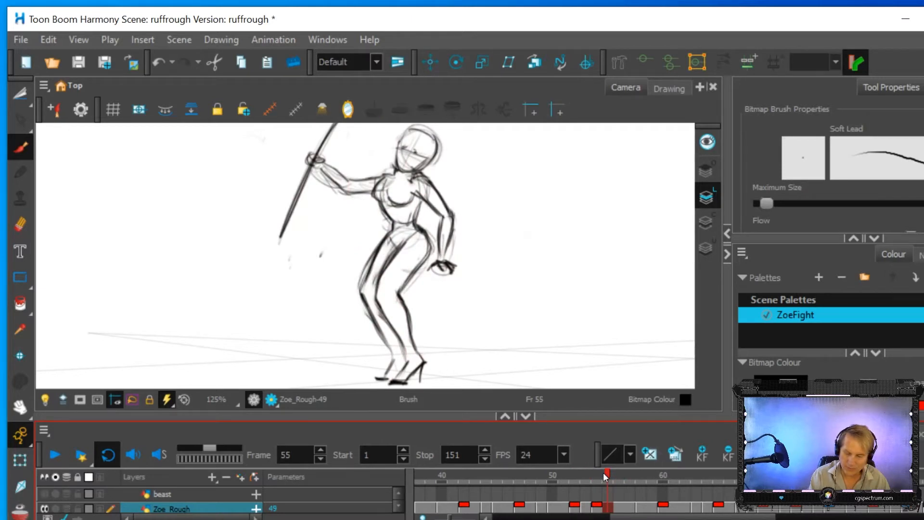
mouse_move(610, 476)
left_mouse_down()
mouse_move(796, 477)
mouse_move(656, 489)
left_mouse_up()
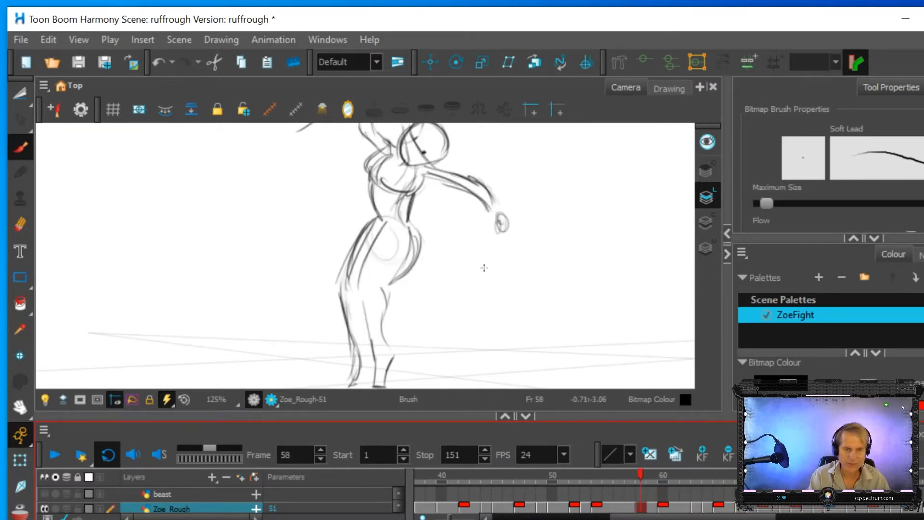
scroll(490, 261, "down", 2)
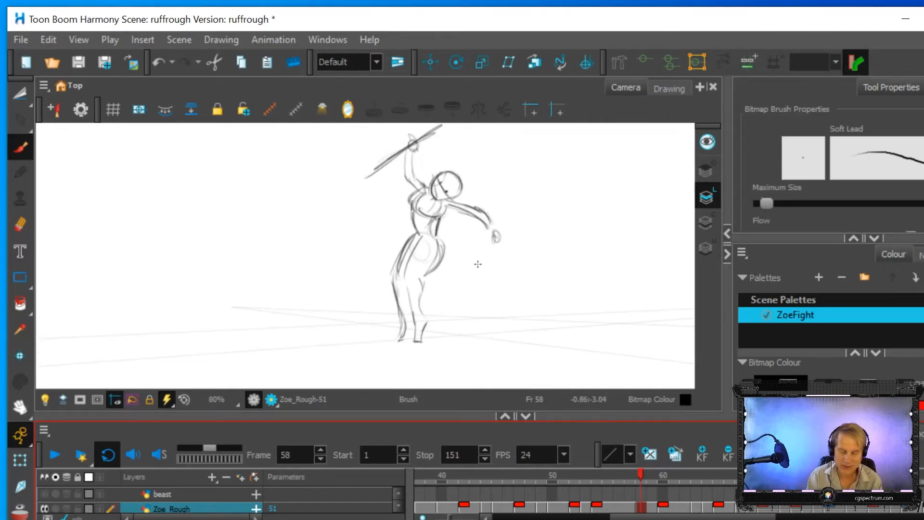
mouse_move(641, 475)
left_mouse_down()
mouse_move(784, 474)
mouse_move(675, 484)
mouse_move(755, 486)
mouse_move(738, 500)
mouse_move(666, 506)
mouse_move(818, 505)
mouse_move(553, 511)
mouse_move(785, 509)
mouse_move(601, 511)
mouse_move(665, 514)
left_mouse_up()
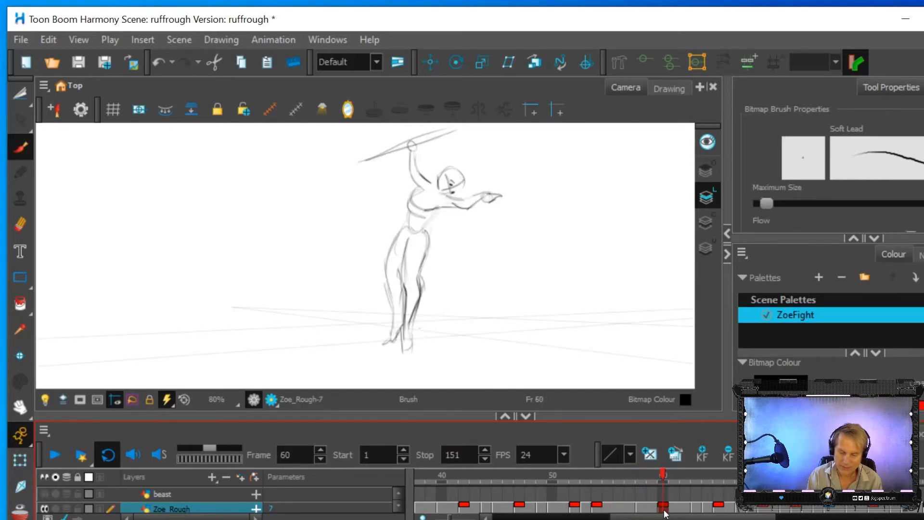
scroll(496, 269, "up", 1)
scroll(495, 267, "down", 1)
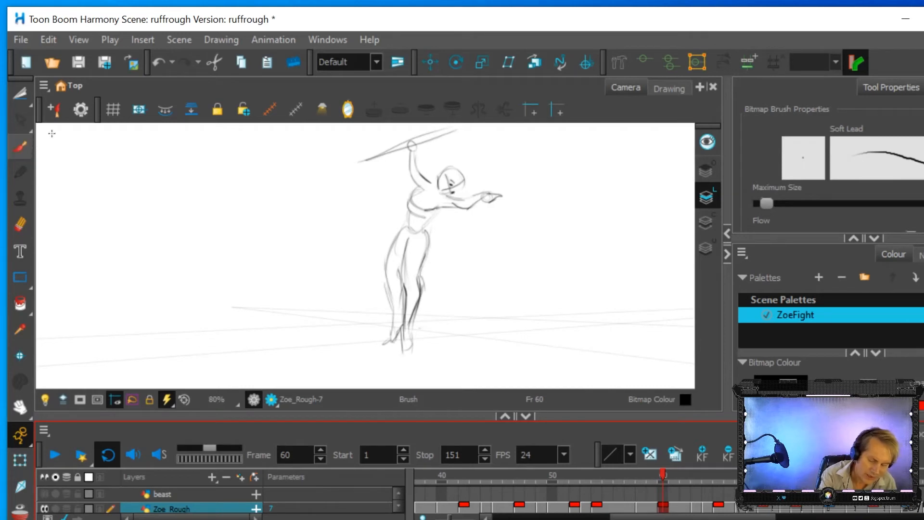
left_click_drag(403, 325, 405, 248)
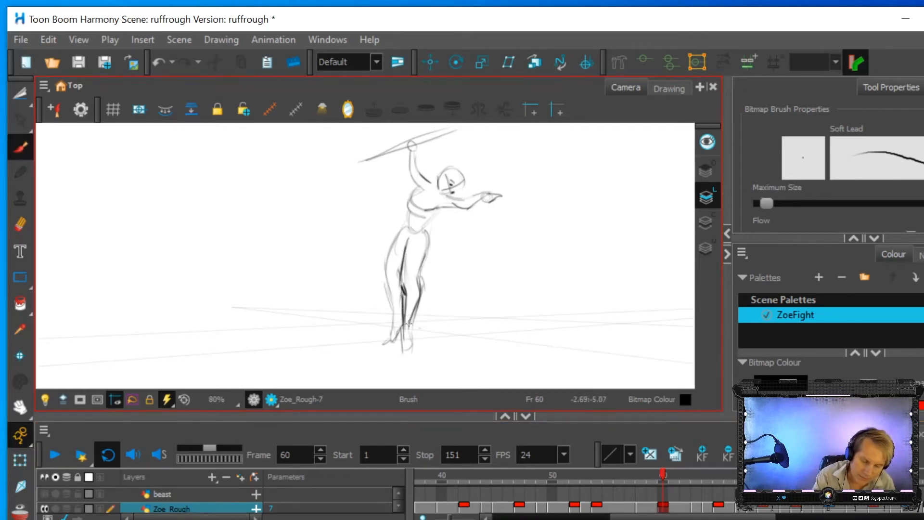
left_click_drag(414, 313, 431, 229)
left_click_drag(390, 308, 385, 277)
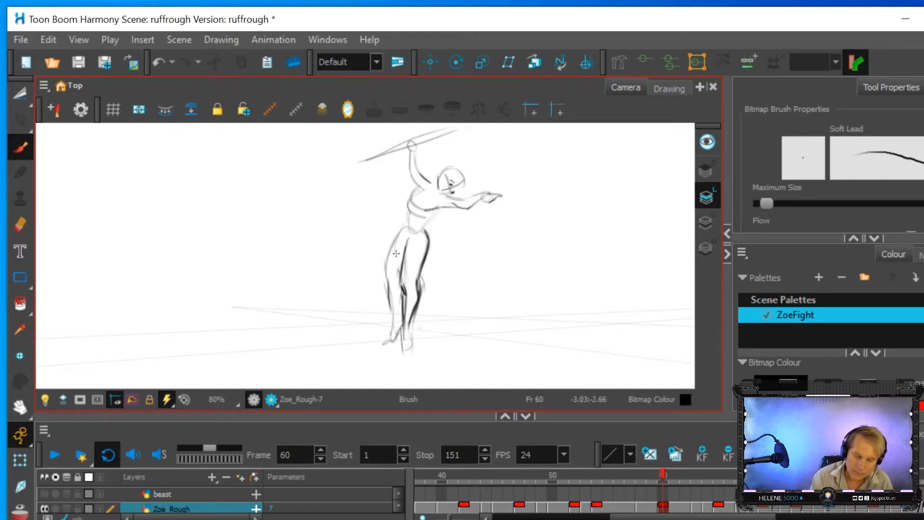
Step: Strengthen the outer thigh, knee and calf of the rear leg at frame 60 and outline both feet
scroll(485, 255, "up", 2)
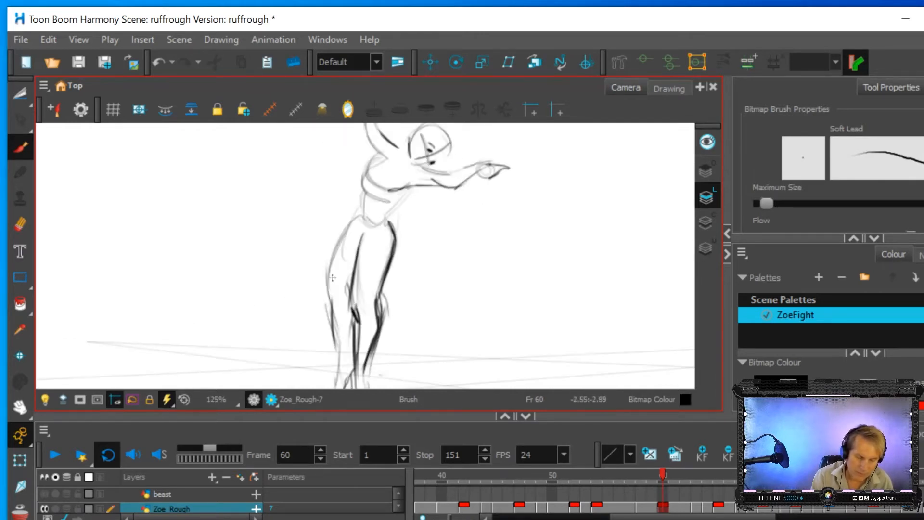
left_click_drag(493, 284, 506, 235)
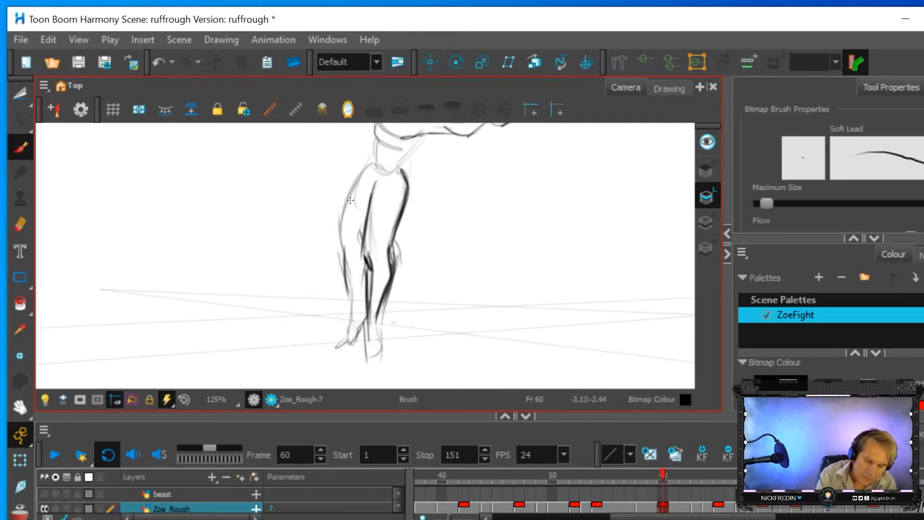
left_click_drag(361, 175, 336, 251)
mouse_move(373, 159)
left_mouse_down()
mouse_move(350, 189)
mouse_move(337, 256)
mouse_move(340, 221)
mouse_move(339, 274)
mouse_move(337, 261)
mouse_move(349, 303)
left_mouse_up()
left_click_drag(332, 243, 350, 302)
left_click_drag(334, 223, 336, 250)
left_click_drag(357, 293, 356, 256)
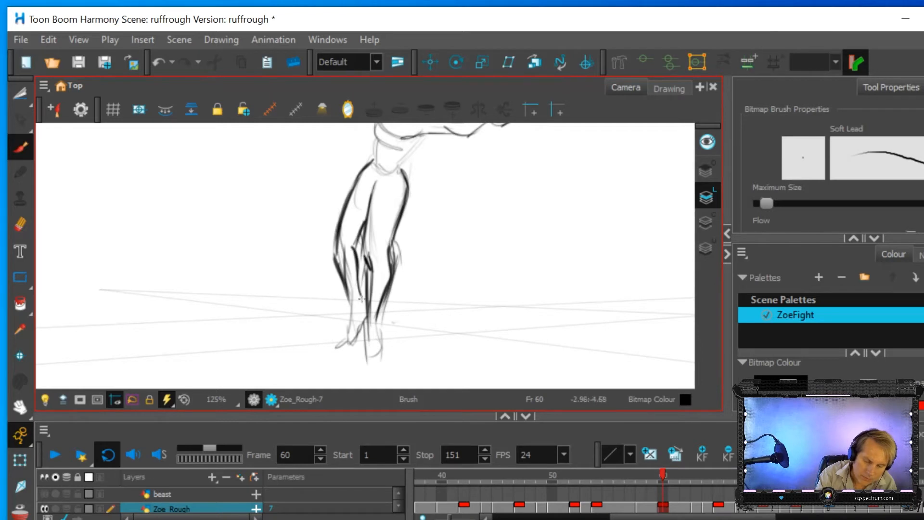
mouse_move(346, 306)
left_mouse_down()
mouse_move(341, 344)
mouse_move(361, 321)
mouse_move(354, 346)
mouse_move(345, 345)
mouse_move(355, 324)
mouse_move(373, 331)
mouse_move(364, 330)
mouse_move(380, 351)
left_mouse_up()
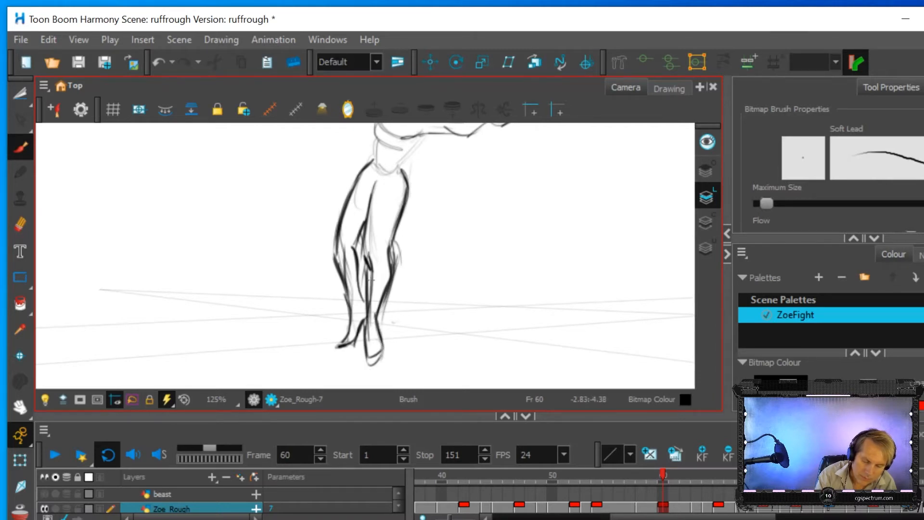
Step: Erase the rough construction lines around the knees, inner thighs and calves at frame 60
left_click(20, 223)
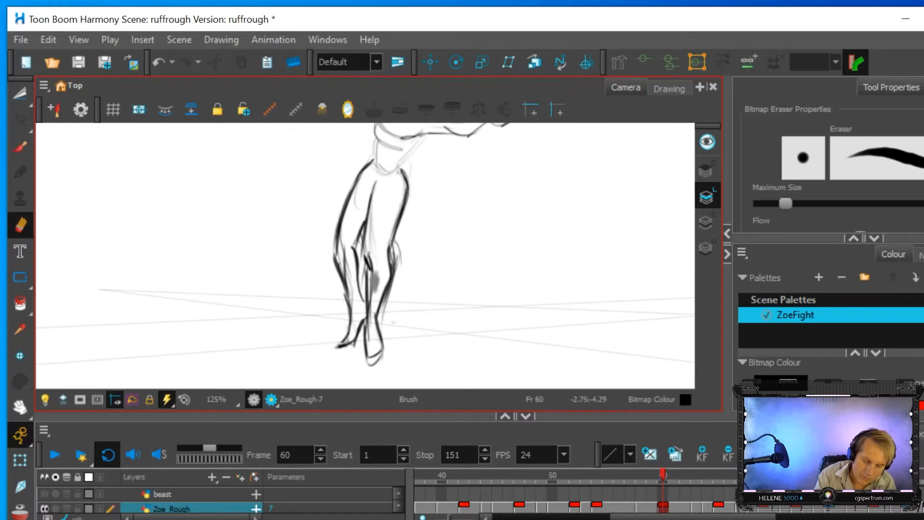
mouse_move(375, 264)
left_mouse_down()
mouse_move(403, 254)
mouse_move(399, 262)
mouse_move(400, 242)
left_mouse_up()
mouse_move(396, 301)
left_mouse_down()
mouse_move(386, 314)
mouse_move(402, 270)
left_mouse_up()
mouse_move(341, 270)
left_mouse_down()
mouse_move(343, 256)
mouse_move(347, 277)
mouse_move(347, 229)
left_mouse_up()
mouse_move(356, 194)
left_mouse_down()
mouse_move(359, 212)
mouse_move(373, 214)
left_mouse_up()
mouse_move(360, 267)
left_mouse_down()
mouse_move(354, 279)
mouse_move(352, 243)
mouse_move(357, 270)
mouse_move(370, 253)
mouse_move(351, 292)
mouse_move(351, 283)
left_mouse_up()
left_click_drag(353, 247, 360, 216)
left_click_drag(394, 292, 400, 266)
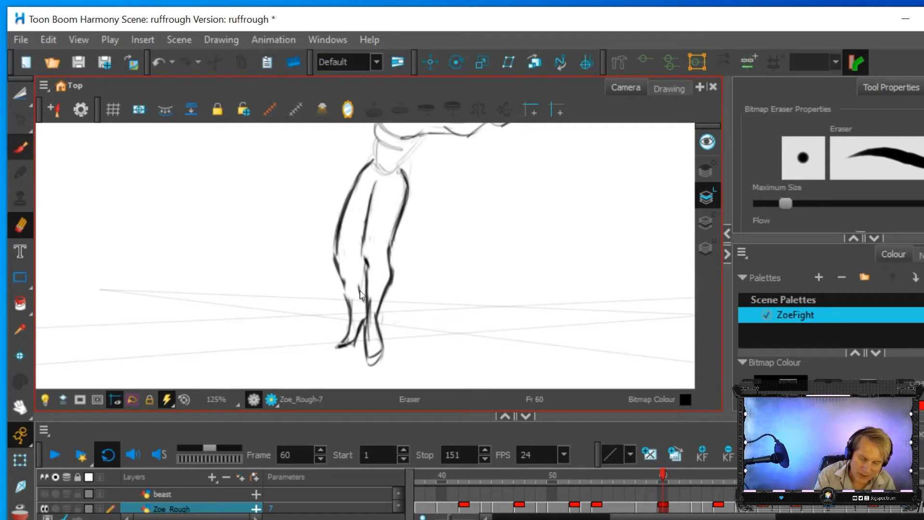
Step: Try an inner calf stroke at frame 60, then erase it along with the knee and lower-leg outlines
key("alt+b")
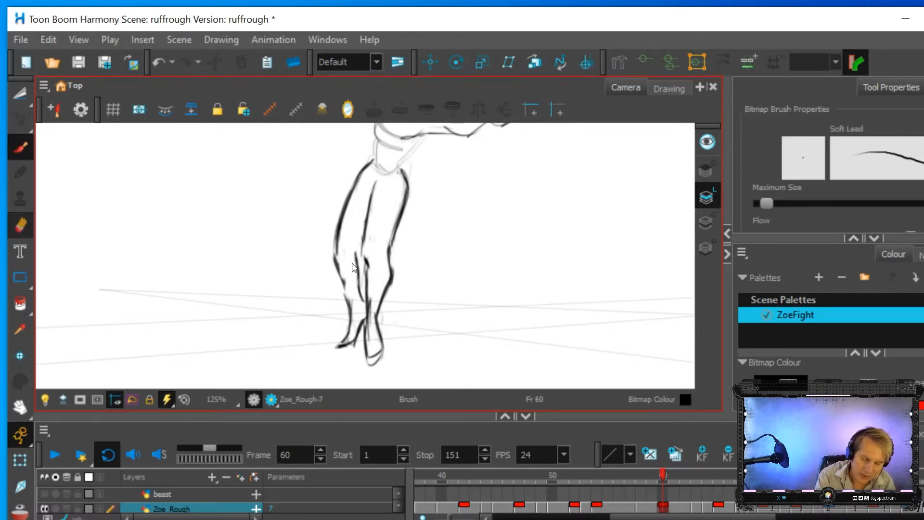
key("alt+e")
mouse_move(355, 257)
left_mouse_down()
mouse_move(356, 290)
mouse_move(344, 300)
mouse_move(334, 259)
left_mouse_up()
mouse_move(358, 299)
left_mouse_down()
mouse_move(370, 301)
mouse_move(368, 329)
left_mouse_up()
mouse_move(389, 288)
left_mouse_down()
mouse_move(390, 272)
mouse_move(403, 284)
left_mouse_up()
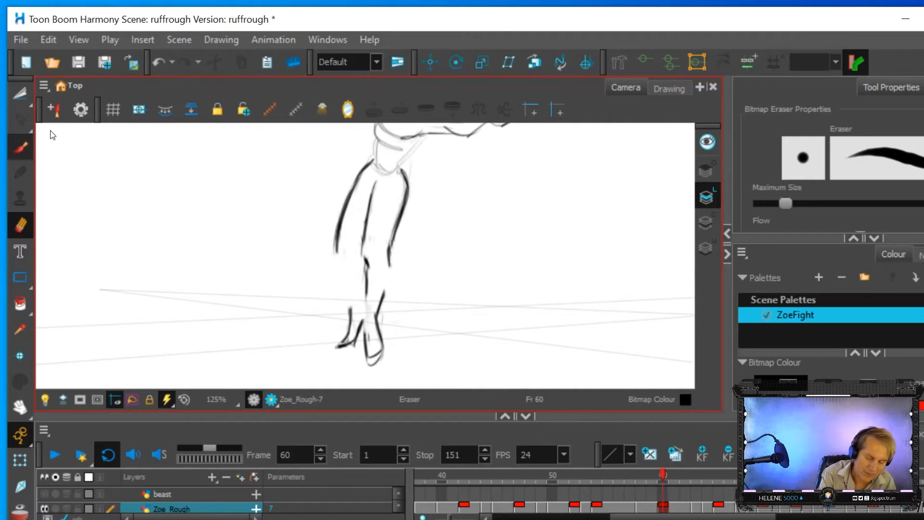
Step: Redraw the knees and lower legs at frame 60 down to the feet and add the hip crease and waist lines
key("alt+b")
left_click_drag(364, 329, 364, 260)
mouse_move(378, 310)
left_mouse_down()
mouse_move(385, 257)
mouse_move(377, 316)
left_mouse_up()
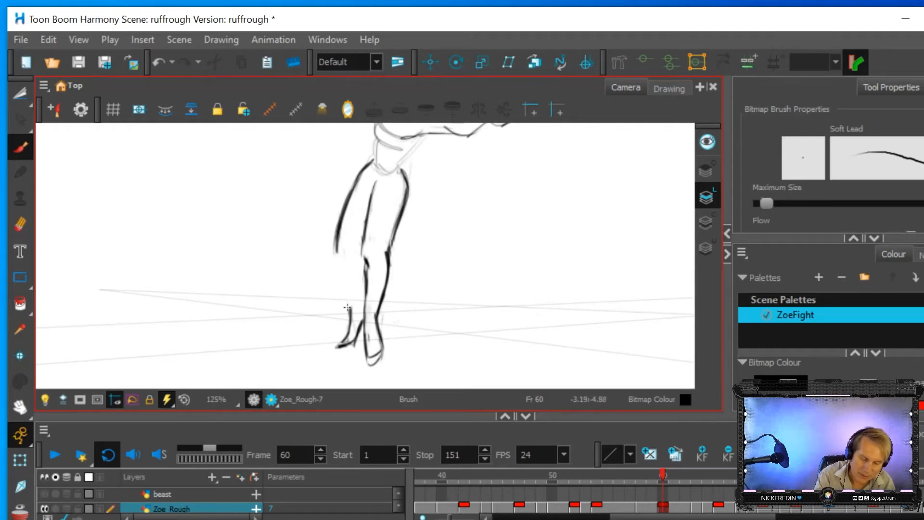
mouse_move(345, 300)
left_mouse_down()
mouse_move(335, 235)
mouse_move(339, 259)
mouse_move(336, 233)
mouse_move(358, 176)
left_mouse_up()
mouse_move(361, 294)
left_mouse_down()
mouse_move(361, 234)
mouse_move(357, 249)
mouse_move(372, 158)
mouse_move(366, 193)
mouse_move(399, 168)
mouse_move(378, 190)
mouse_move(411, 178)
mouse_move(394, 180)
mouse_move(399, 159)
mouse_move(407, 204)
left_mouse_up()
left_click_drag(368, 164, 383, 136)
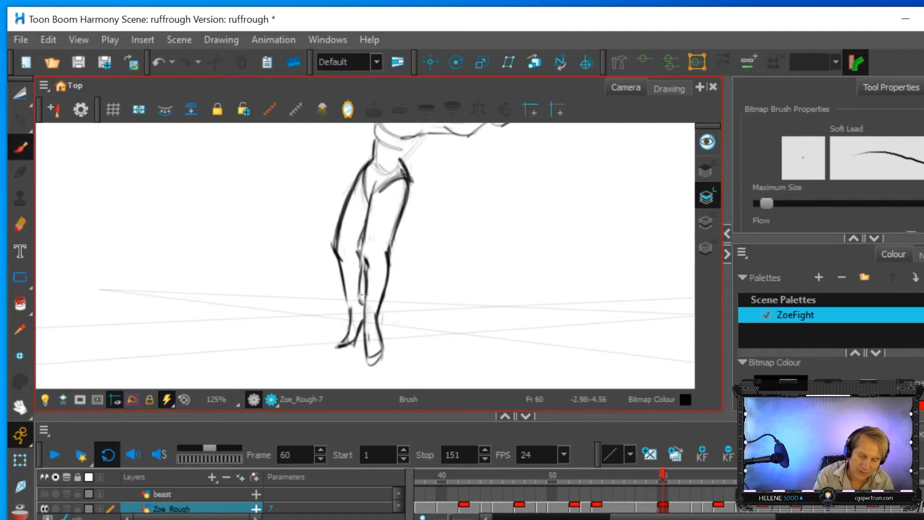
left_click_drag(363, 271, 370, 355)
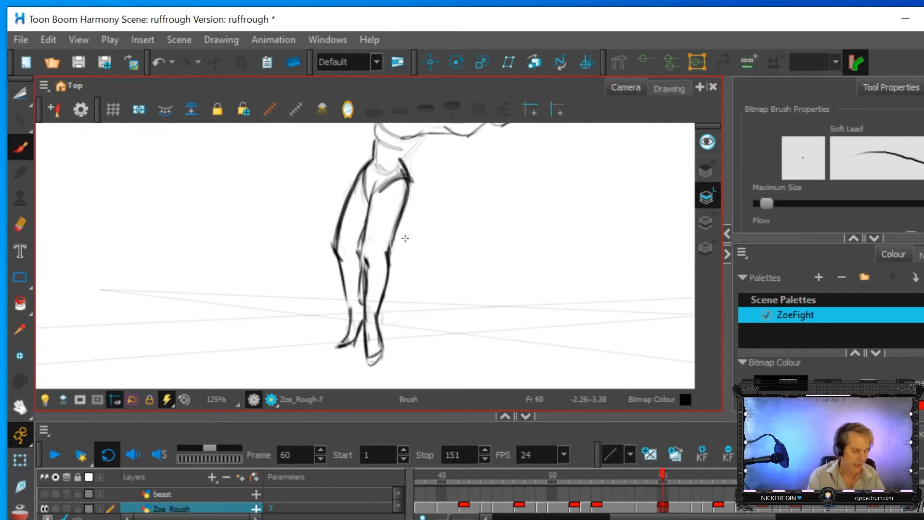
Step: Erase the front hip and outer thigh contour at frame 60 and redraw it as a fuller curve up through the waist
scroll(443, 231, "up", 5)
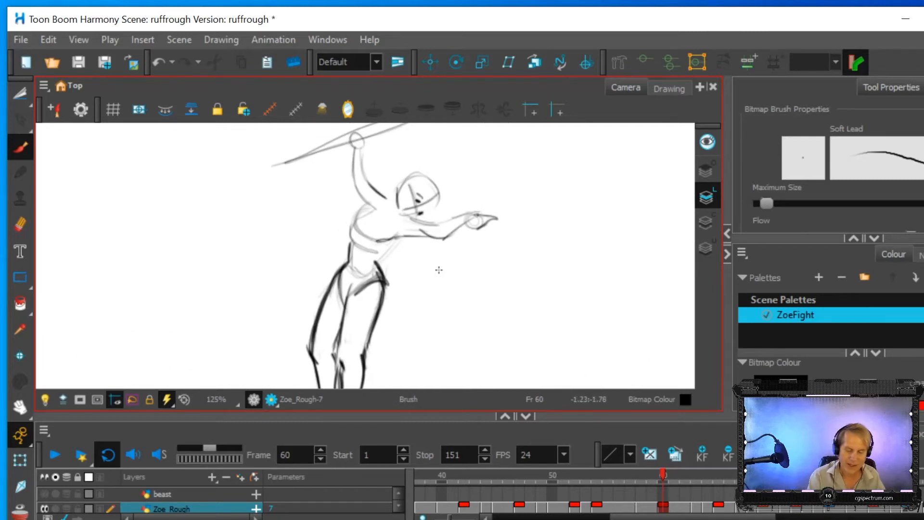
left_click(19, 224)
mouse_move(376, 291)
left_mouse_down()
mouse_move(380, 307)
mouse_move(387, 268)
left_mouse_up()
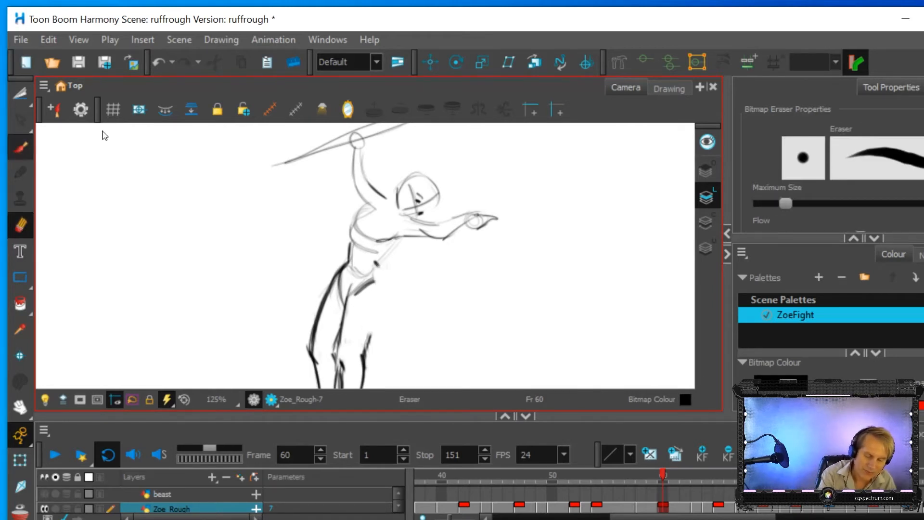
key("alt+b")
mouse_move(384, 313)
left_mouse_down()
mouse_move(365, 344)
mouse_move(382, 312)
mouse_move(374, 327)
mouse_move(382, 293)
mouse_move(375, 274)
mouse_move(382, 311)
mouse_move(378, 247)
mouse_move(378, 283)
mouse_move(337, 219)
mouse_move(347, 255)
mouse_move(380, 257)
mouse_move(374, 271)
mouse_move(398, 235)
left_mouse_up()
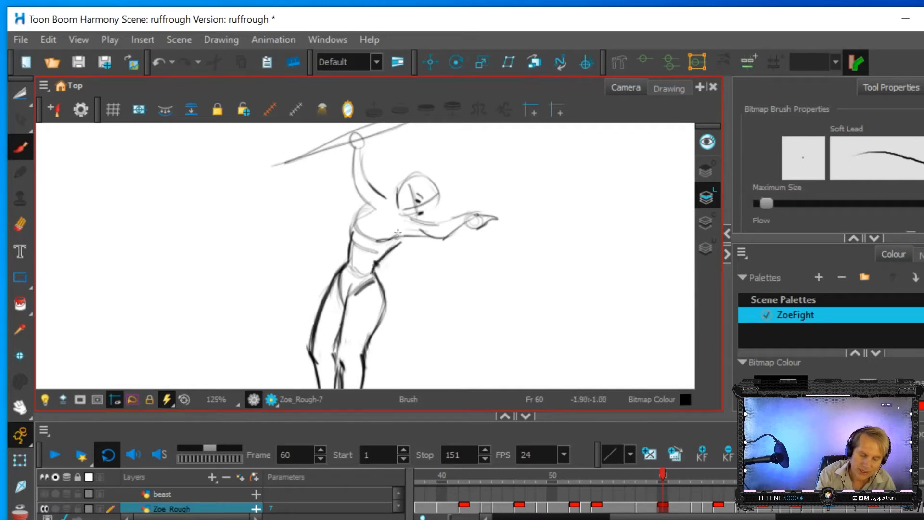
Step: Erase the rough ribcage and waist lines at frame 60, redraw the torso side and bust, and clean up the pelvis line
left_click(21, 227)
mouse_move(378, 259)
left_mouse_down()
mouse_move(355, 241)
mouse_move(370, 252)
left_mouse_up()
left_click_drag(356, 238, 351, 229)
left_click_drag(355, 215, 353, 218)
left_click_drag(372, 249, 374, 253)
left_click(20, 147)
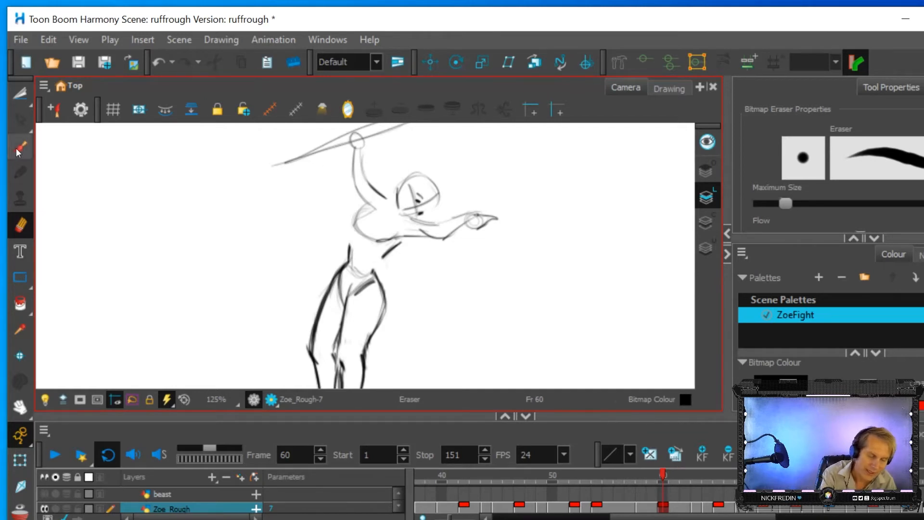
mouse_move(372, 207)
left_mouse_down()
mouse_move(351, 230)
mouse_move(377, 206)
mouse_move(349, 228)
mouse_move(365, 220)
mouse_move(379, 241)
mouse_move(365, 236)
mouse_move(364, 228)
mouse_move(388, 241)
mouse_move(365, 239)
mouse_move(354, 210)
mouse_move(349, 266)
left_mouse_up()
mouse_move(352, 234)
left_mouse_down()
mouse_move(380, 255)
mouse_move(404, 238)
mouse_move(386, 258)
mouse_move(412, 240)
left_mouse_up()
left_click(19, 221)
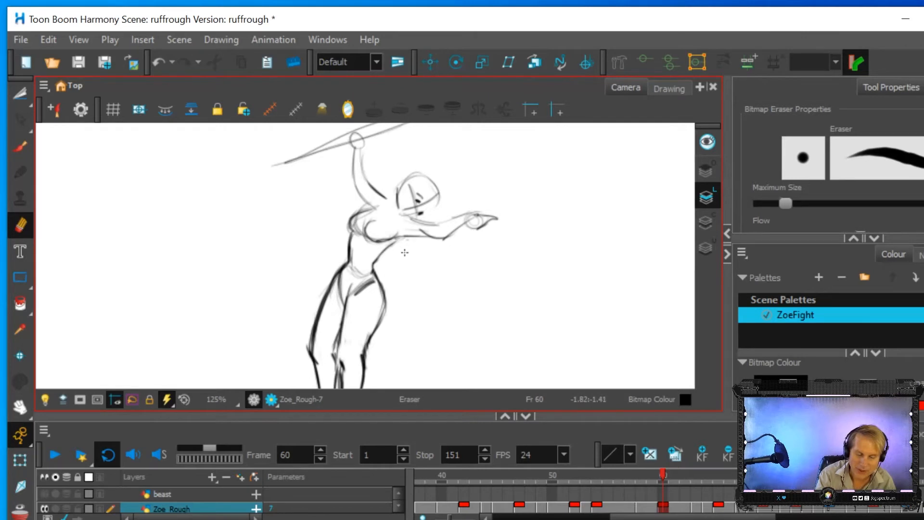
mouse_move(354, 262)
left_mouse_down()
mouse_move(360, 276)
mouse_move(369, 271)
left_mouse_up()
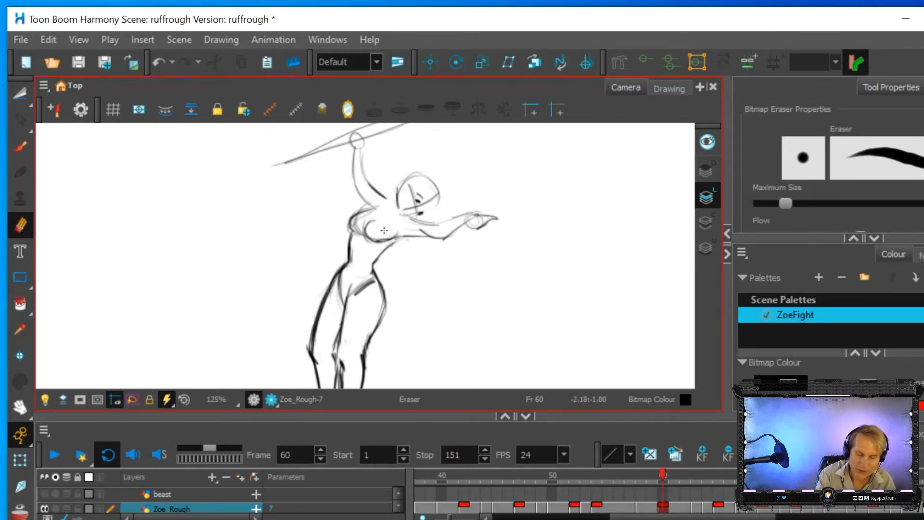
Step: Redraw the outstretched arm and its fingers at frame 60 with dark strokes, then erase excess lines on the hand and underarm
left_click(19, 148)
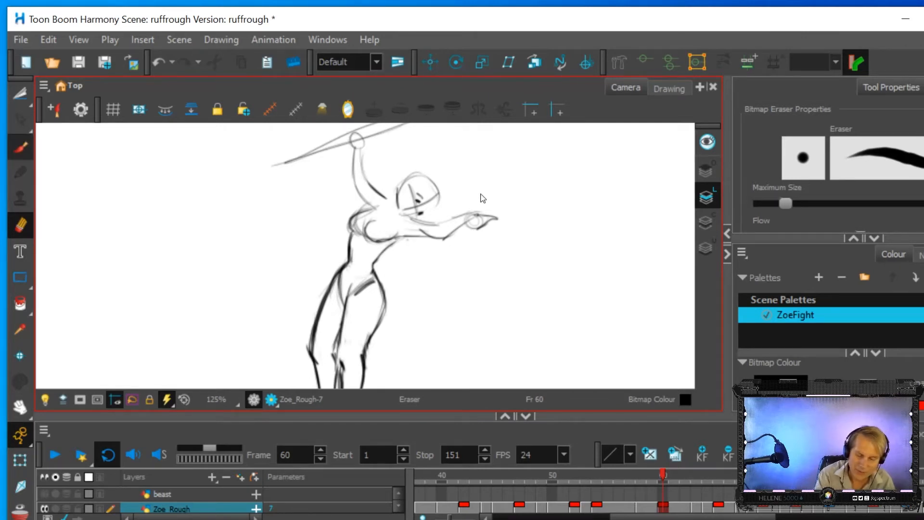
mouse_move(464, 215)
left_mouse_down()
mouse_move(498, 218)
mouse_move(475, 229)
mouse_move(469, 224)
mouse_move(498, 225)
mouse_move(460, 214)
mouse_move(463, 227)
mouse_move(442, 238)
mouse_move(423, 235)
mouse_move(413, 216)
mouse_move(462, 217)
mouse_move(437, 226)
mouse_move(467, 216)
mouse_move(437, 229)
mouse_move(470, 211)
mouse_move(438, 241)
left_mouse_up()
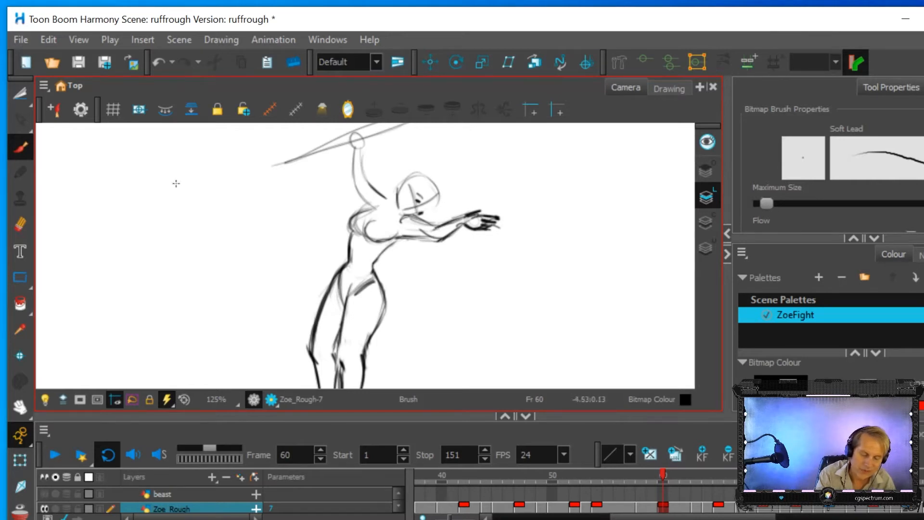
left_click(20, 224)
mouse_move(421, 234)
left_mouse_down()
mouse_move(432, 233)
mouse_move(403, 237)
mouse_move(422, 240)
left_mouse_up()
mouse_move(492, 224)
left_mouse_down()
mouse_move(448, 215)
mouse_move(457, 227)
mouse_move(432, 239)
mouse_move(419, 239)
mouse_move(416, 226)
mouse_move(433, 238)
mouse_move(405, 233)
left_mouse_up()
left_click(20, 146)
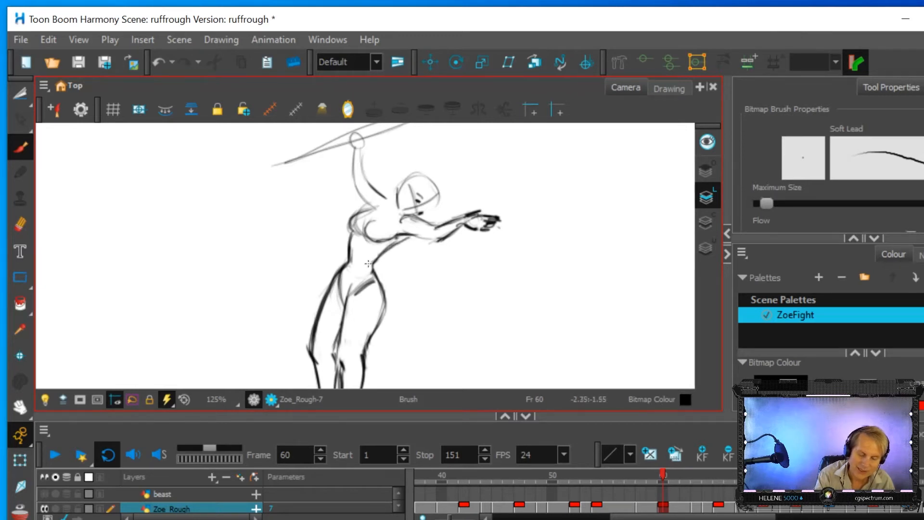
Step: Redraw the raised arm, shoulder and outstretched underarm at frame 60 with dark strokes, then darken the head outline and erase stray jaw lines
mouse_move(354, 146)
left_mouse_down()
mouse_move(351, 185)
mouse_move(377, 188)
mouse_move(387, 201)
mouse_move(364, 200)
mouse_move(370, 208)
left_mouse_up()
left_click_drag(354, 183, 370, 210)
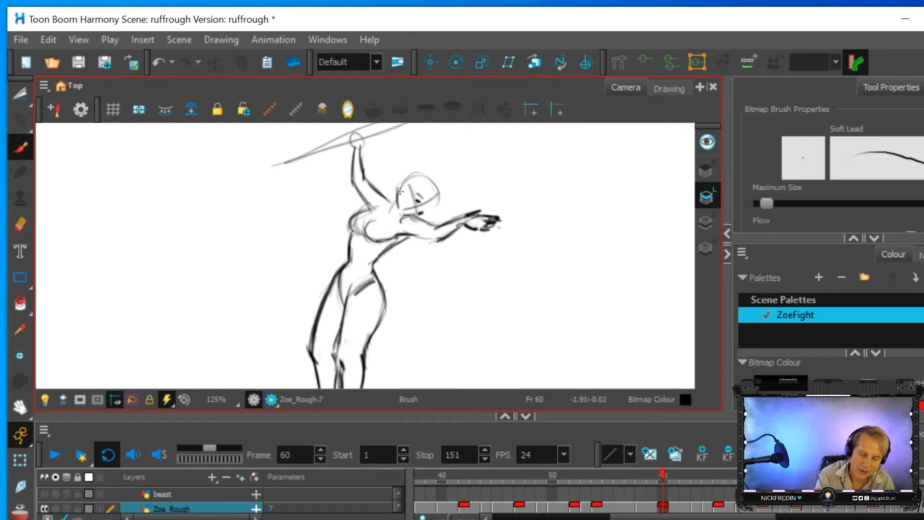
mouse_move(365, 204)
left_mouse_down()
mouse_move(350, 235)
mouse_move(347, 223)
mouse_move(349, 237)
mouse_move(366, 225)
left_mouse_up()
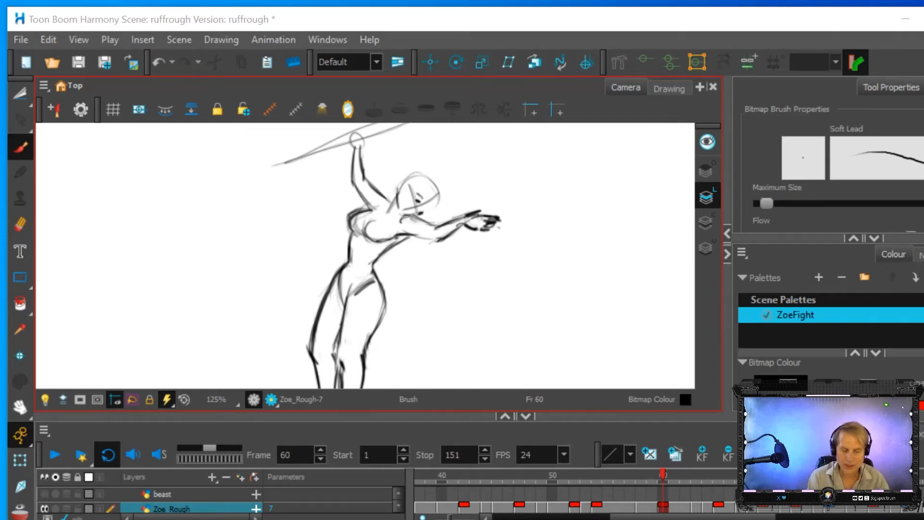
left_click_drag(409, 235, 455, 230)
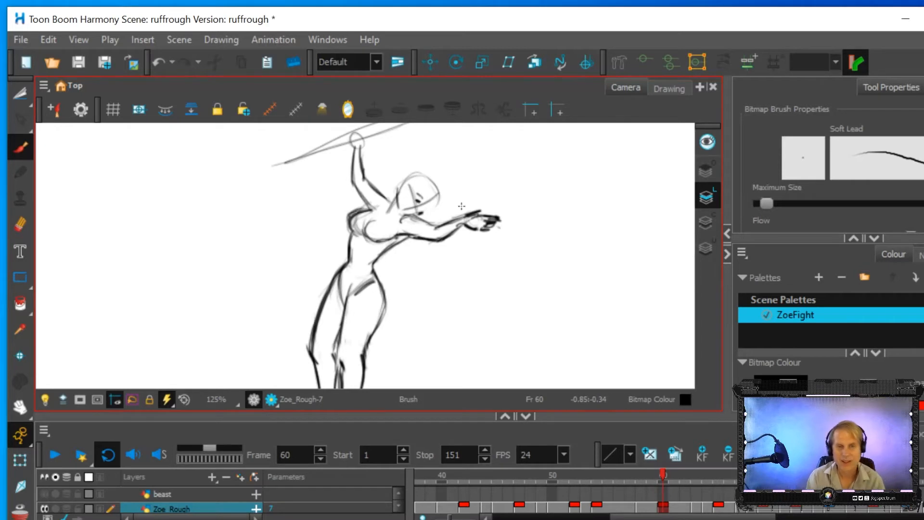
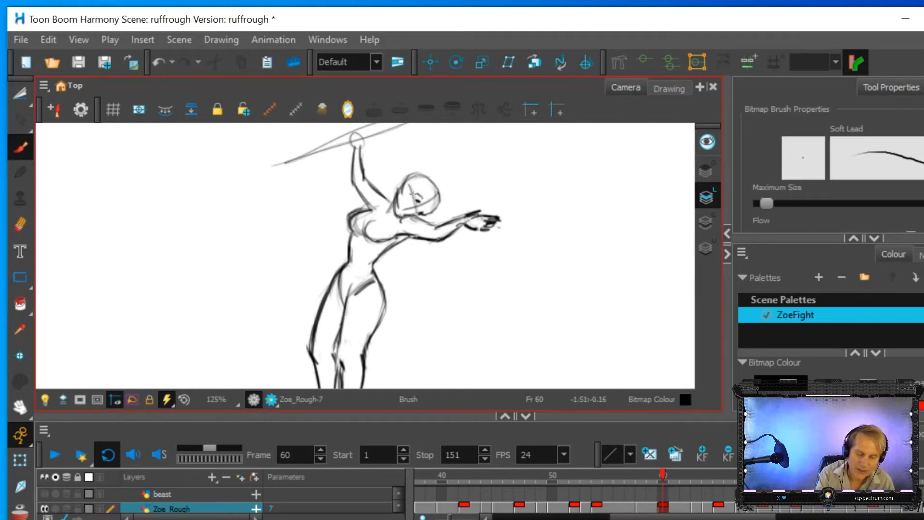
key("alt+e")
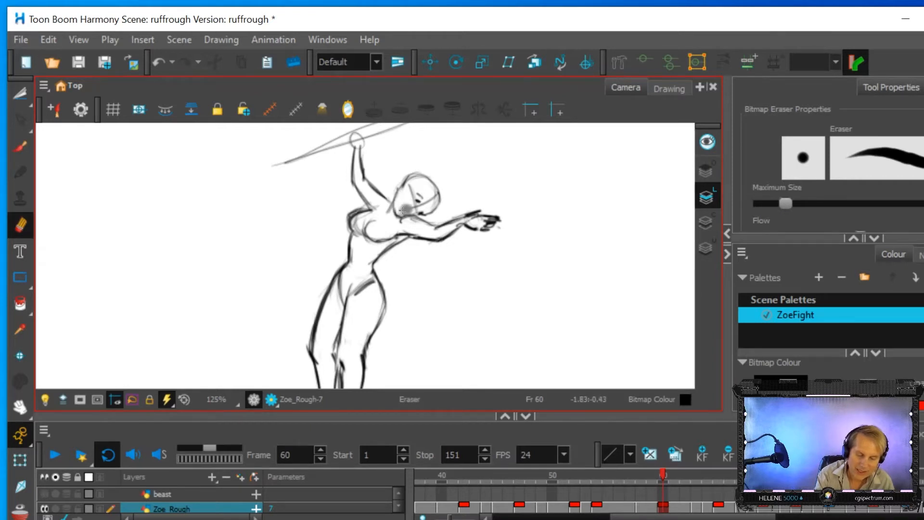
left_click_drag(406, 187, 406, 196)
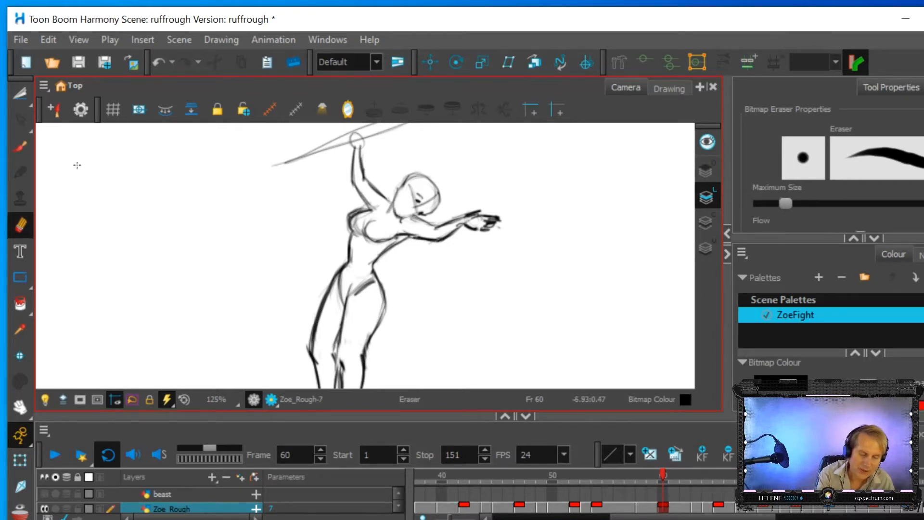
Step: Draw the fist gripping the staff at frame 60, then erase the outstretched hand and redraw it with open fingers
key("alt+b")
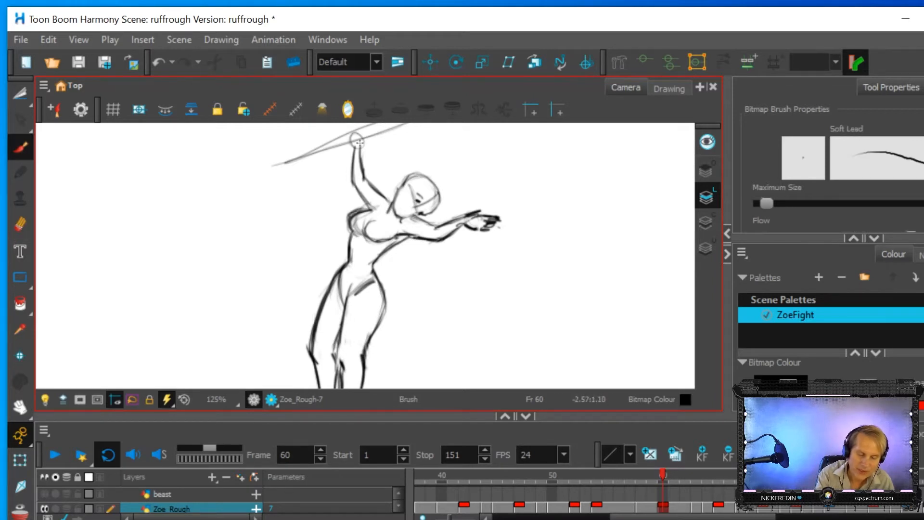
left_click_drag(352, 139, 357, 142)
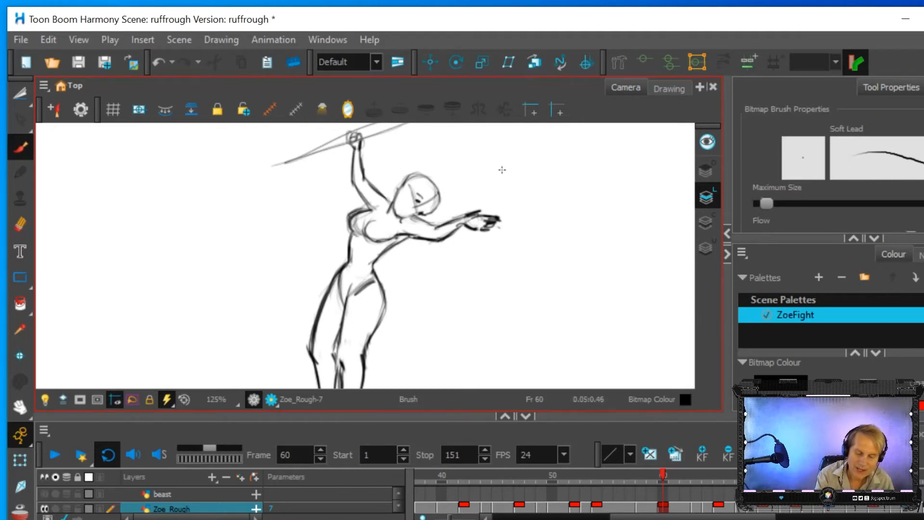
mouse_move(489, 233)
left_mouse_down()
mouse_move(482, 228)
mouse_move(492, 217)
left_mouse_up()
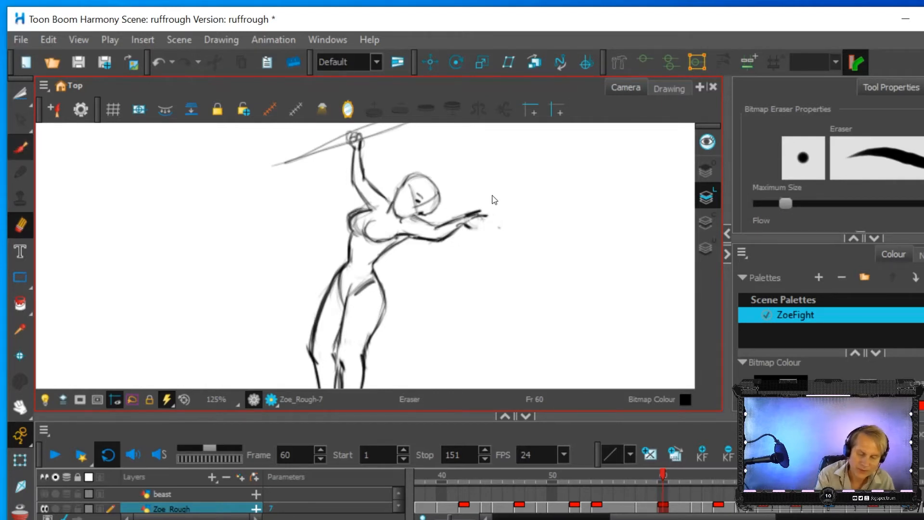
key("alt+b")
left_click_drag(480, 222, 475, 222)
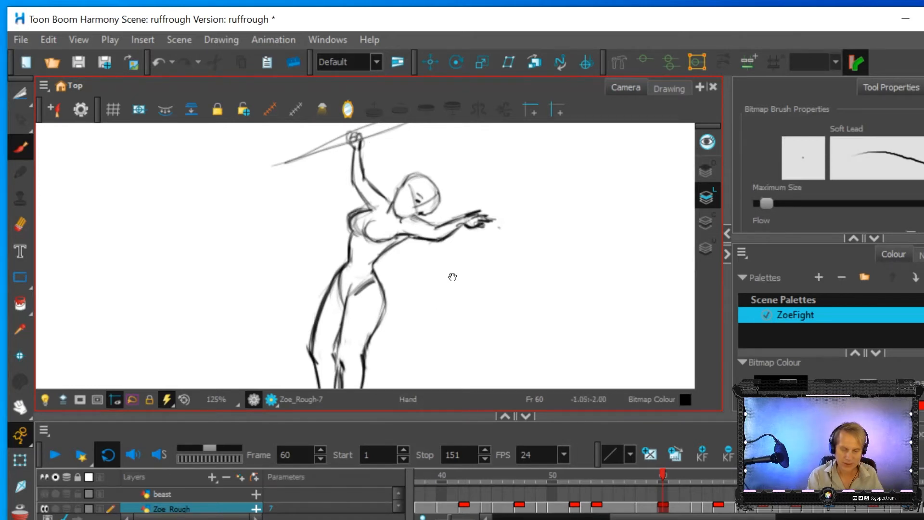
Step: Draw the staff at frame 60 as one dark straight line through the raised fist and erase the old rough staff lines
left_click_drag(449, 274, 449, 327)
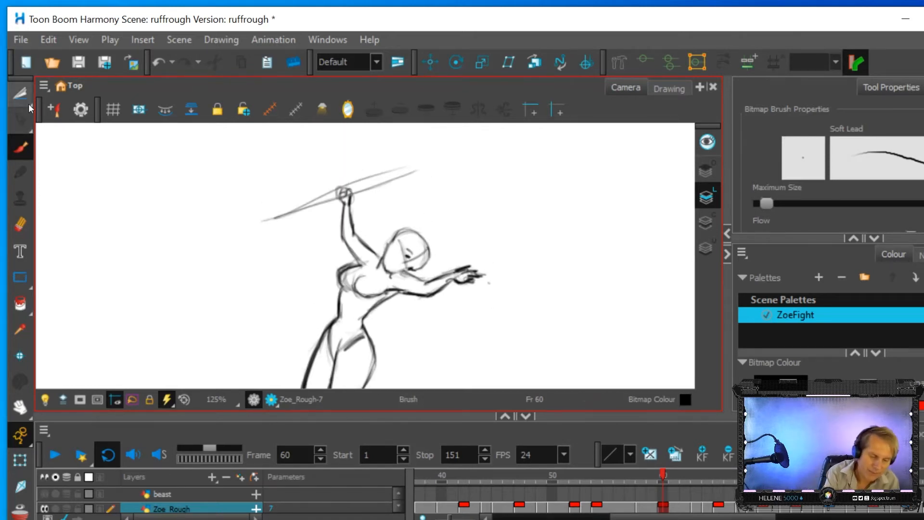
mouse_move(271, 220)
left_mouse_down()
mouse_move(416, 173)
mouse_move(312, 205)
mouse_move(399, 177)
left_mouse_up()
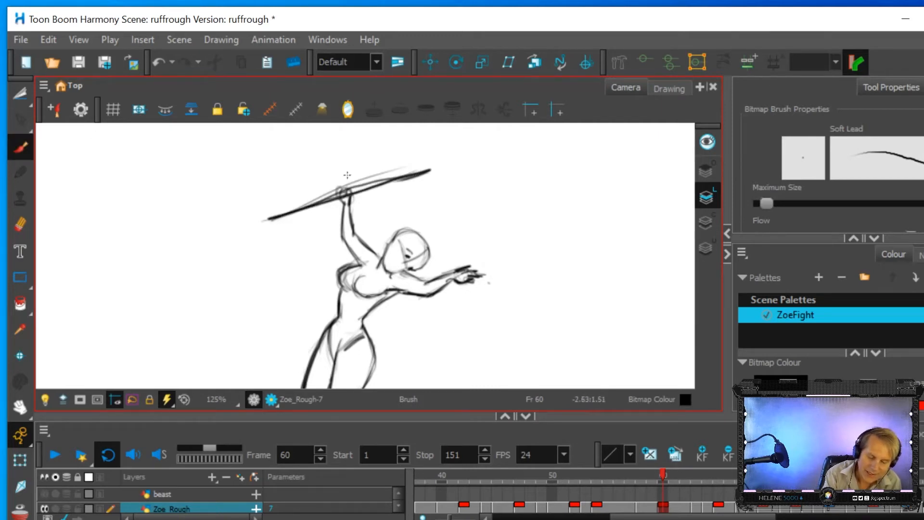
key("alt+e")
mouse_move(361, 183)
left_mouse_down()
mouse_move(412, 158)
mouse_move(304, 200)
mouse_move(338, 183)
left_mouse_up()
mouse_move(423, 179)
left_mouse_down()
mouse_move(399, 192)
mouse_move(440, 170)
left_mouse_up()
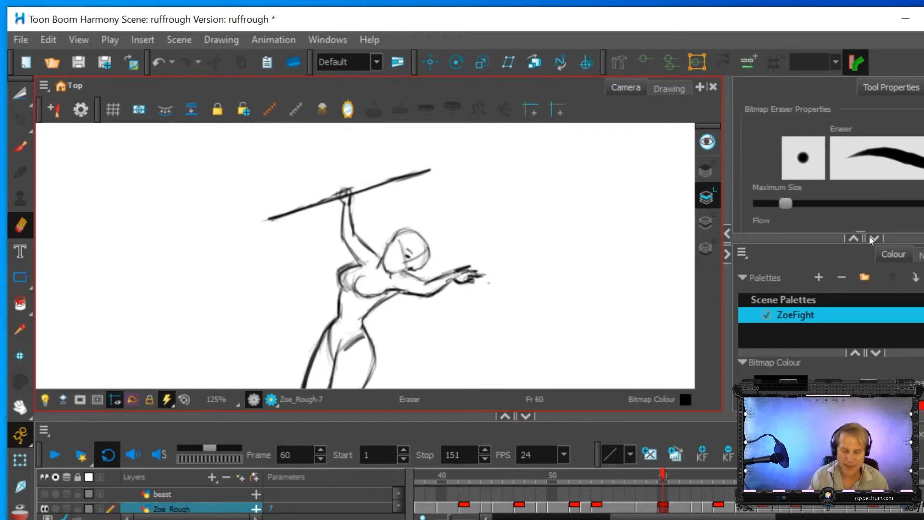
Step: View the whole figure and compare its poses at frames 54 and 60
left_click_drag(502, 297, 533, 235)
key("1")
key("1")
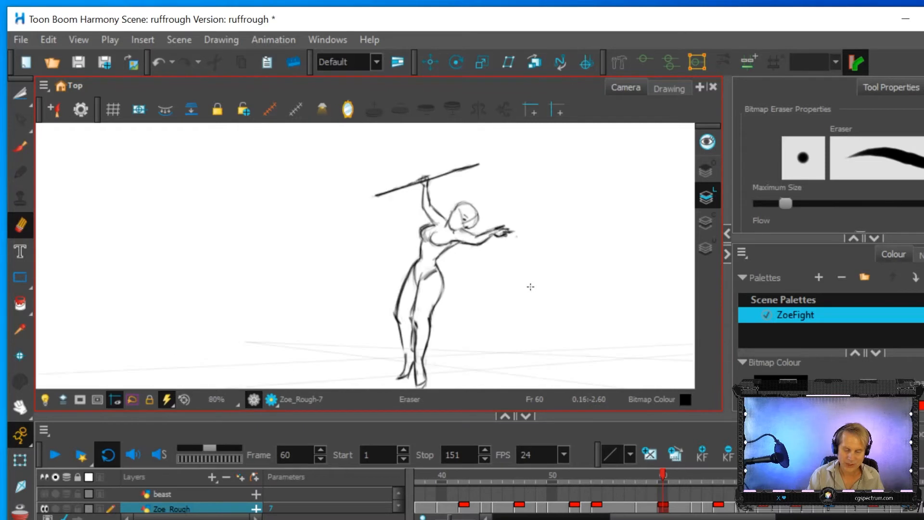
left_click_drag(531, 285, 514, 257)
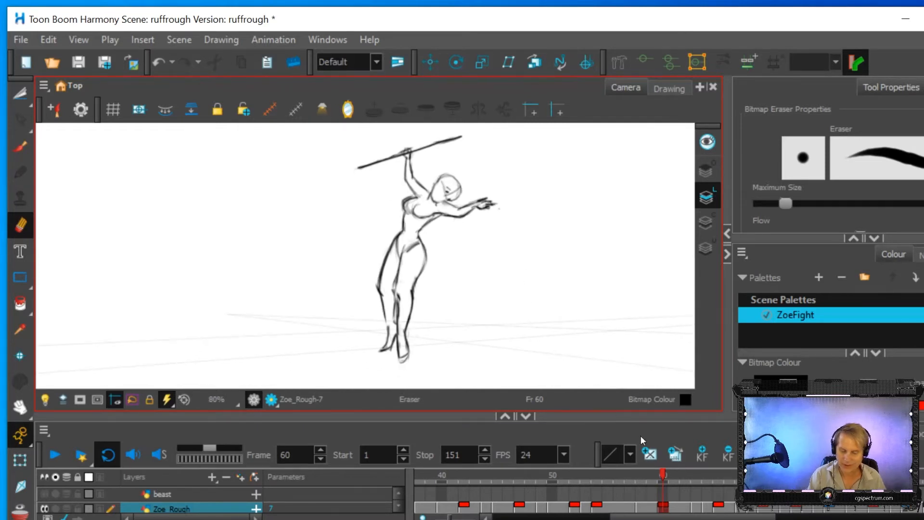
left_click(596, 509)
left_click(662, 507)
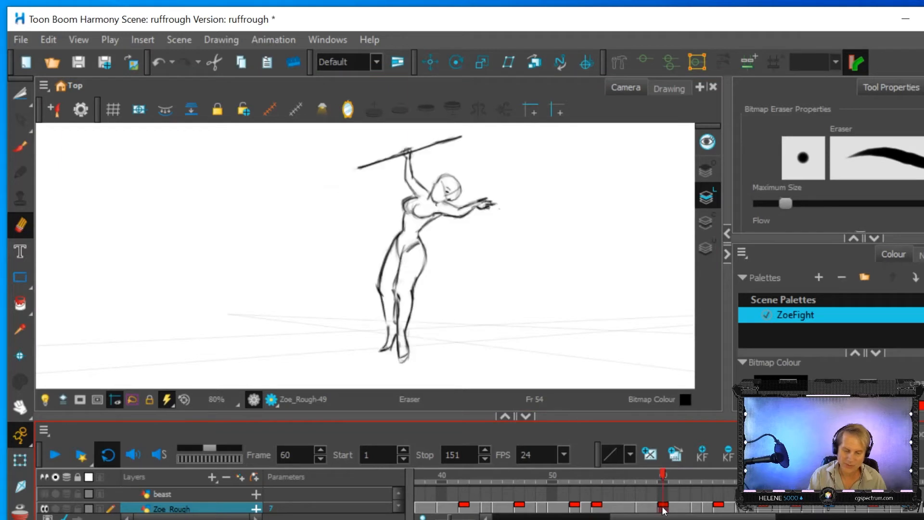
left_click(596, 510)
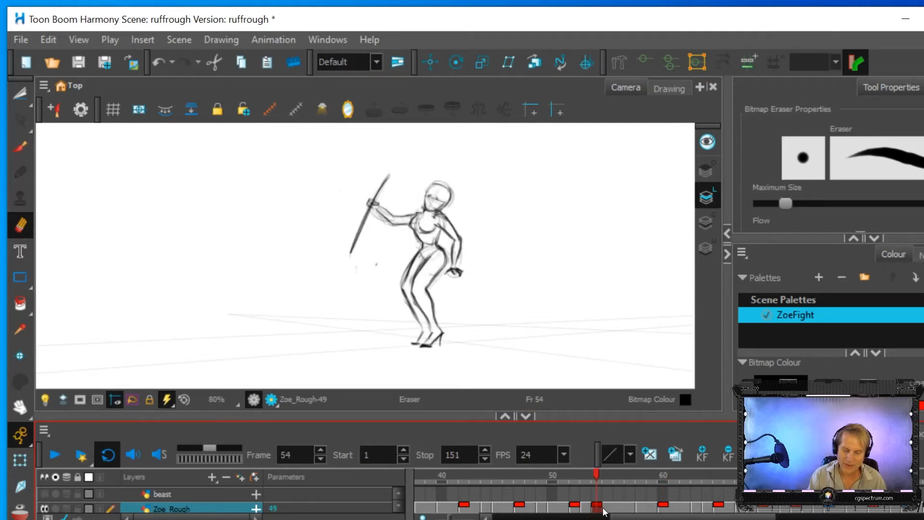
left_click(664, 509)
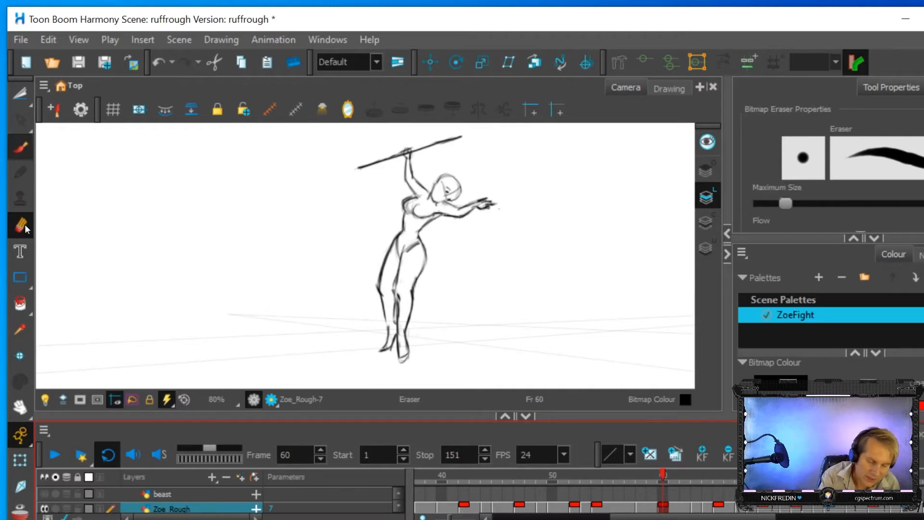
Step: Erase the bust lines at frame 60 and redraw them with a fuller shape
key("alt+b")
key("alt+e")
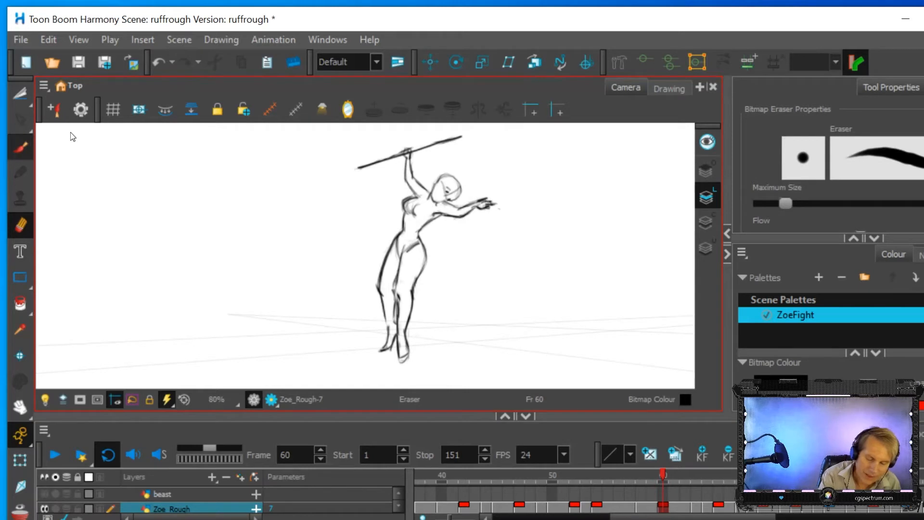
key("alt+b")
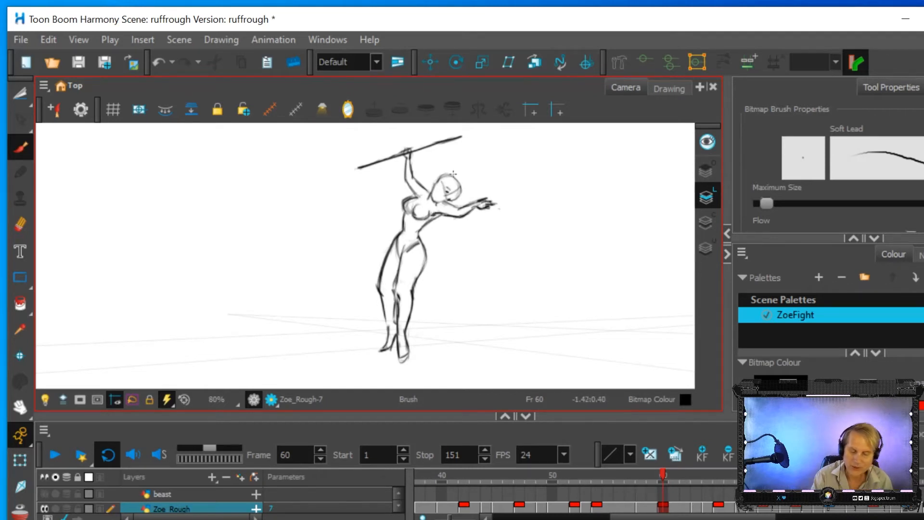
Step: Check frame 54 against frame 60, then erase and redraw the bust contour at frame 54
left_click(599, 510)
left_click(664, 509)
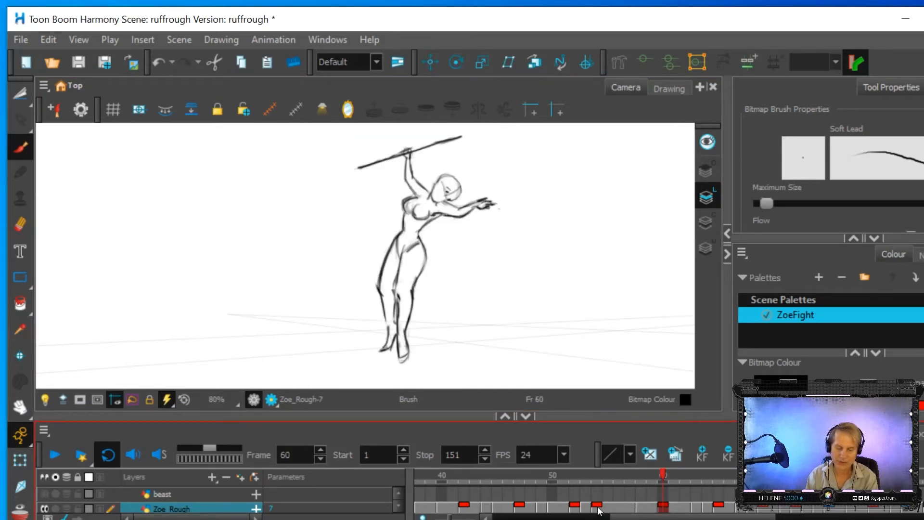
left_click(599, 510)
left_click(664, 510)
left_click(599, 510)
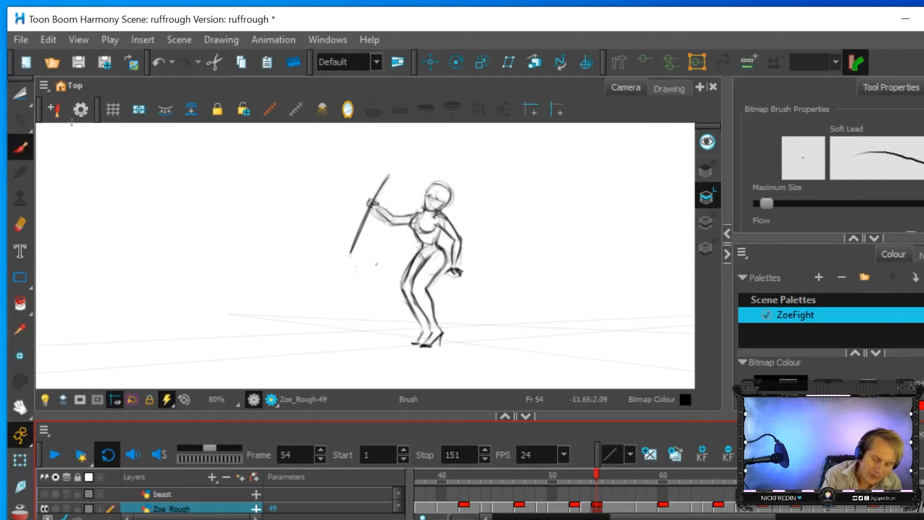
left_click(418, 219)
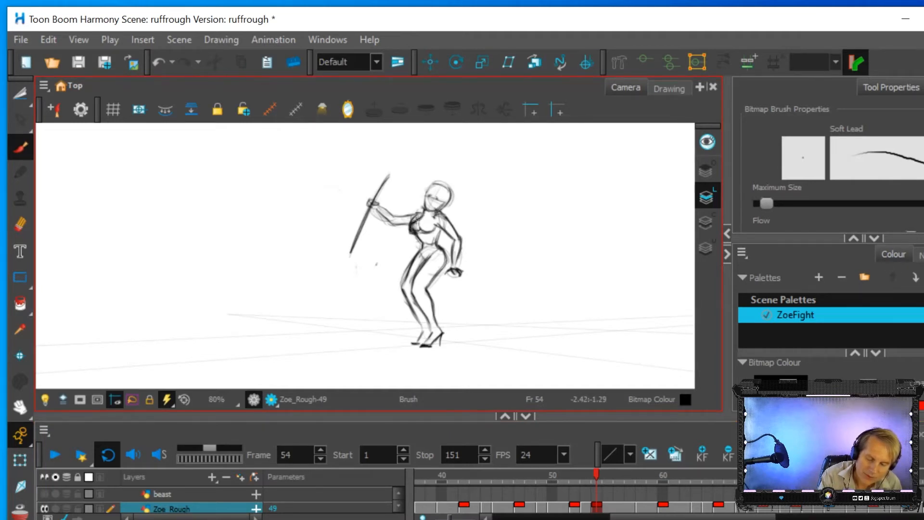
left_click(20, 224)
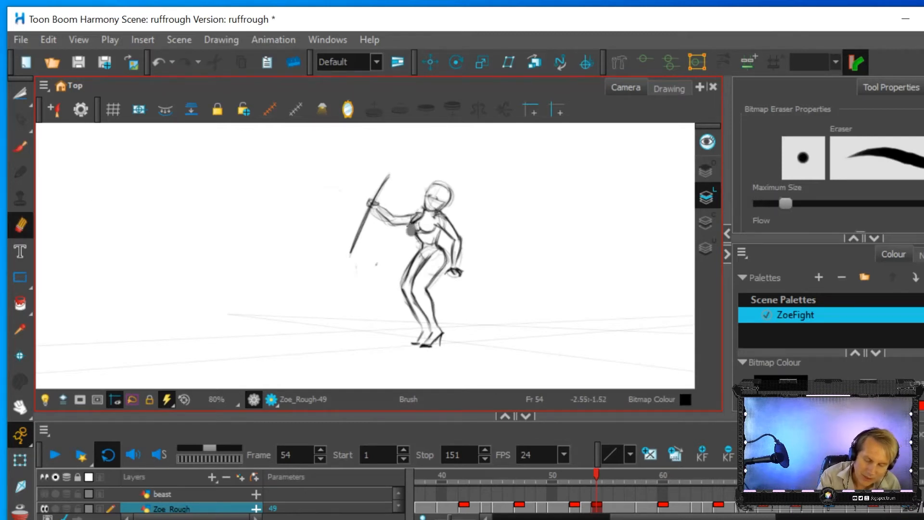
left_click_drag(412, 222, 426, 196)
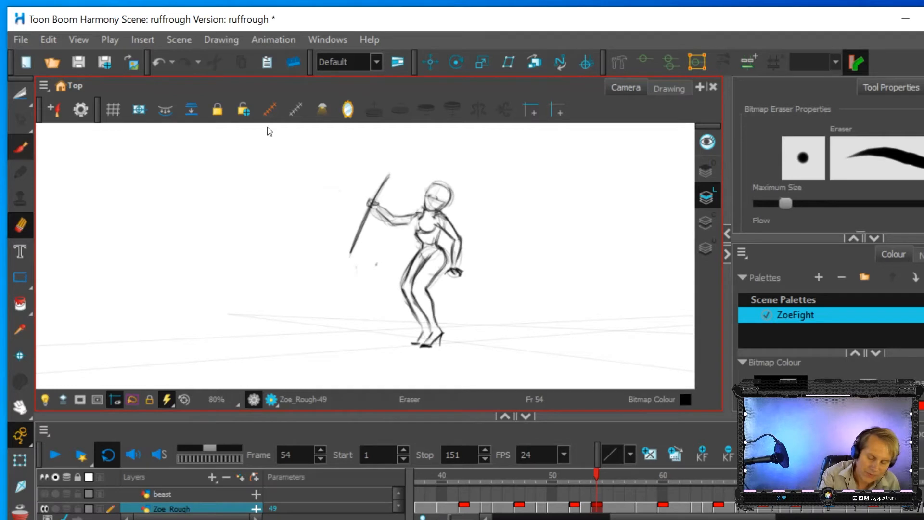
key("alt+b")
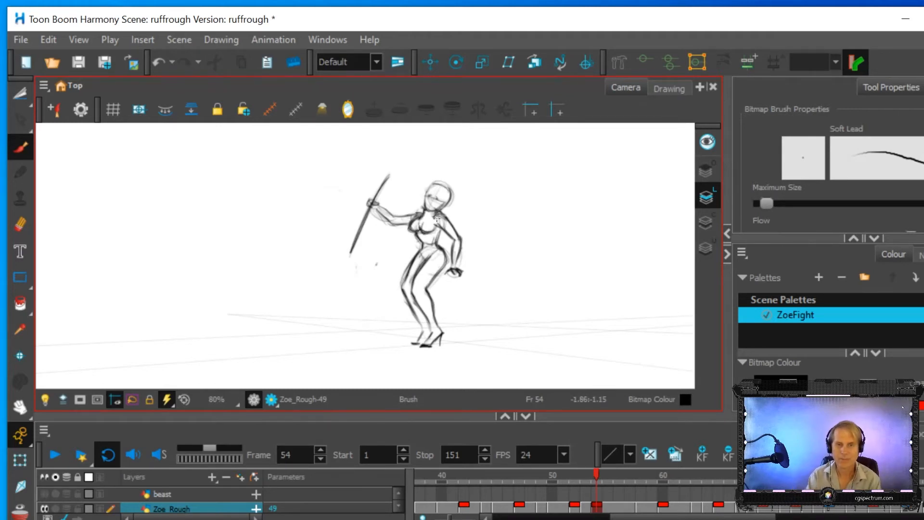
Step: Compare the poses at frames 54, 58 and 60 to judge the in-between drawing at frame 58
left_click(659, 511)
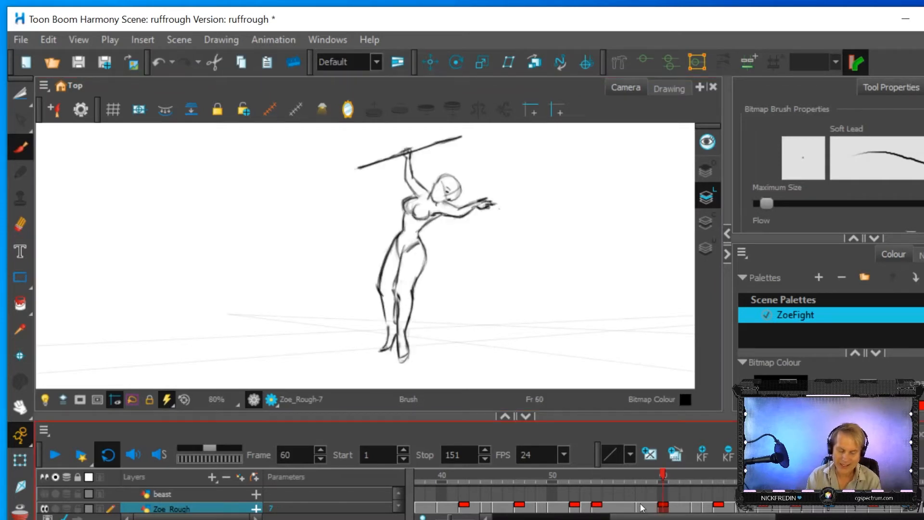
left_click(642, 508)
left_click(664, 510)
left_click(597, 508)
left_click(640, 508)
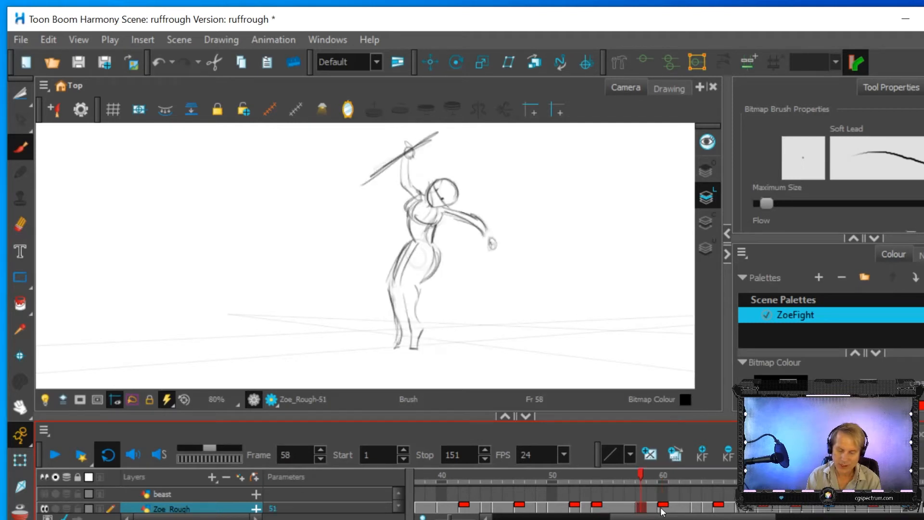
left_click(662, 511)
left_click(640, 509)
left_click(663, 511)
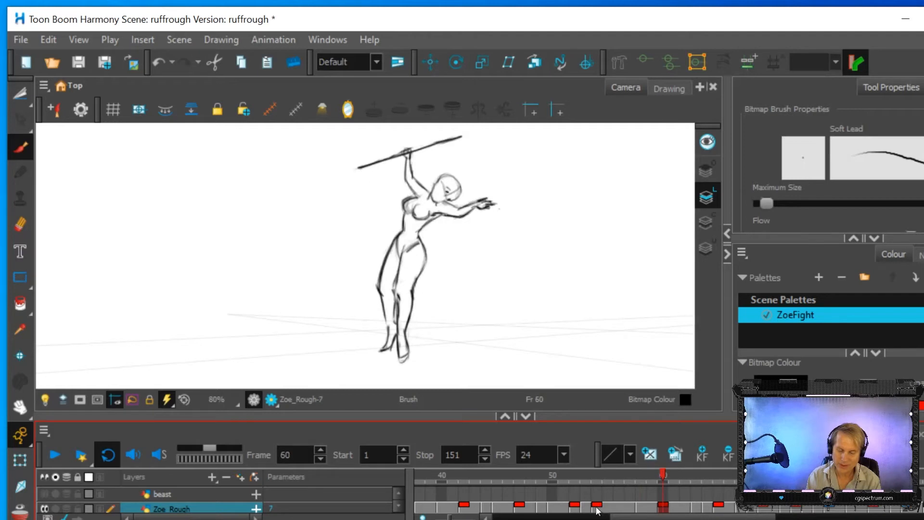
left_click(597, 509)
left_click(640, 509)
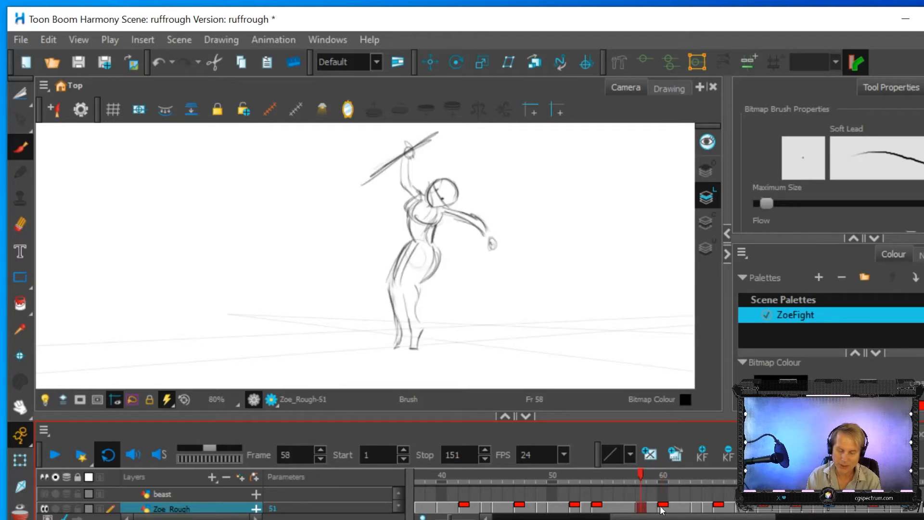
left_click(663, 509)
left_click(641, 509)
Step: Turn on onion skin at frame 58 and extend its range to cover the drawings at frames 54 and 60
left_click(22, 512)
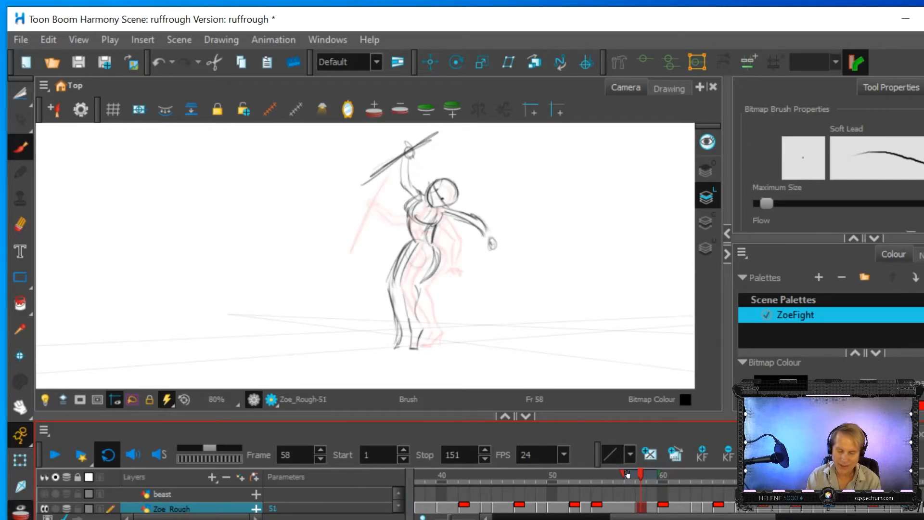
left_click_drag(623, 474, 595, 480)
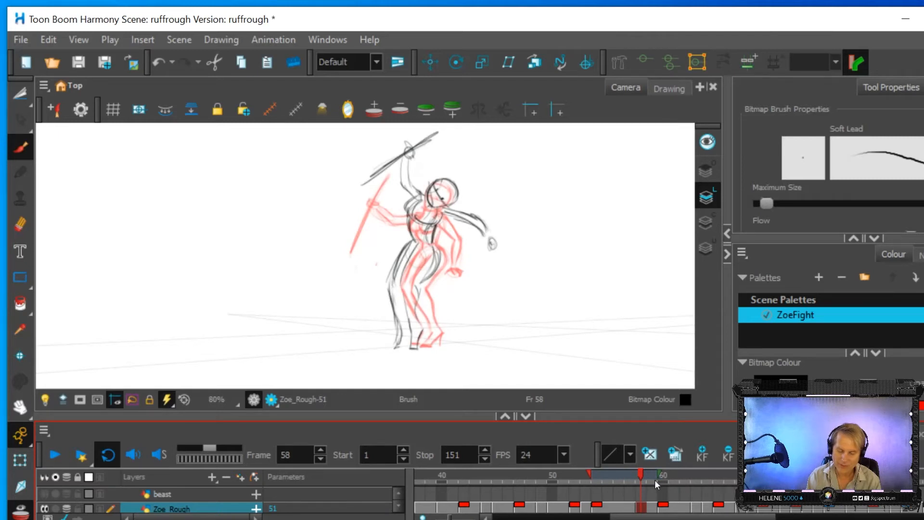
left_click_drag(658, 475, 689, 480)
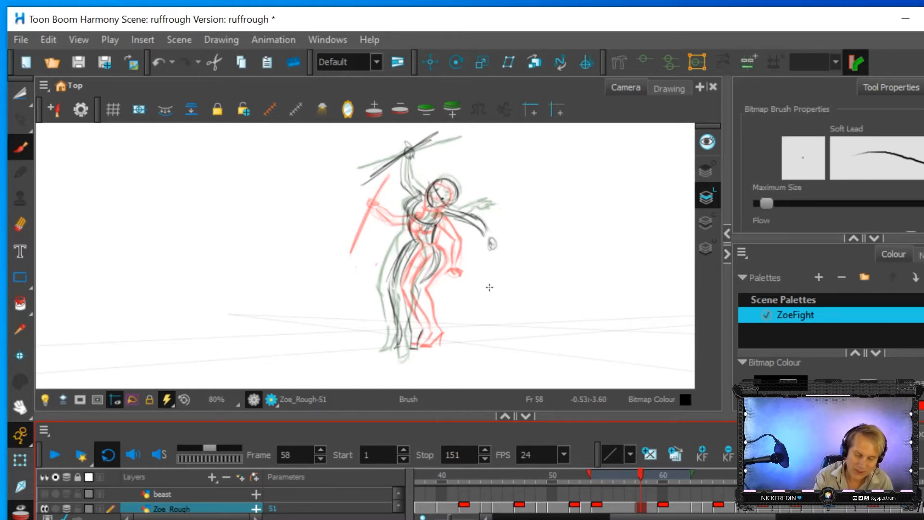
Step: Erase the outstretched free arm at frame 58 and redraw it reaching downward with an open, spread-fingered hand
left_click(19, 225)
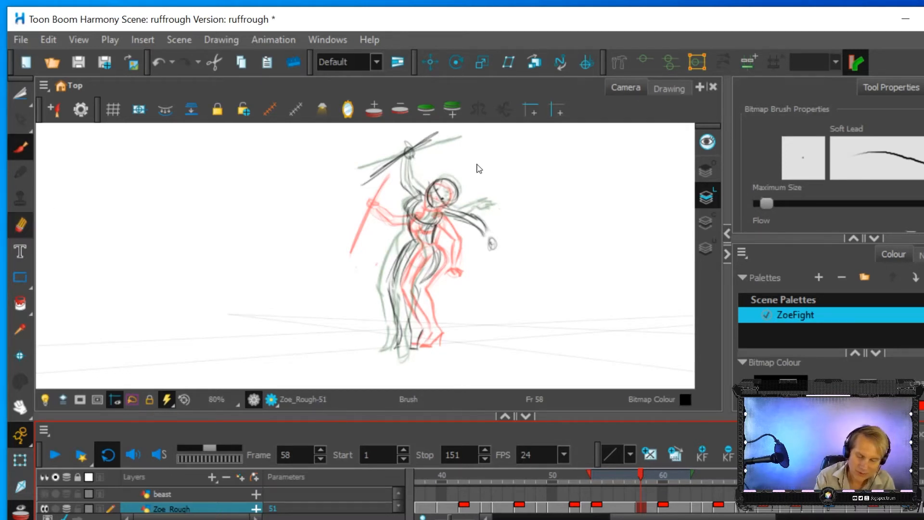
mouse_move(450, 211)
left_mouse_down()
mouse_move(483, 232)
mouse_move(481, 224)
mouse_move(492, 247)
mouse_move(452, 204)
left_mouse_up()
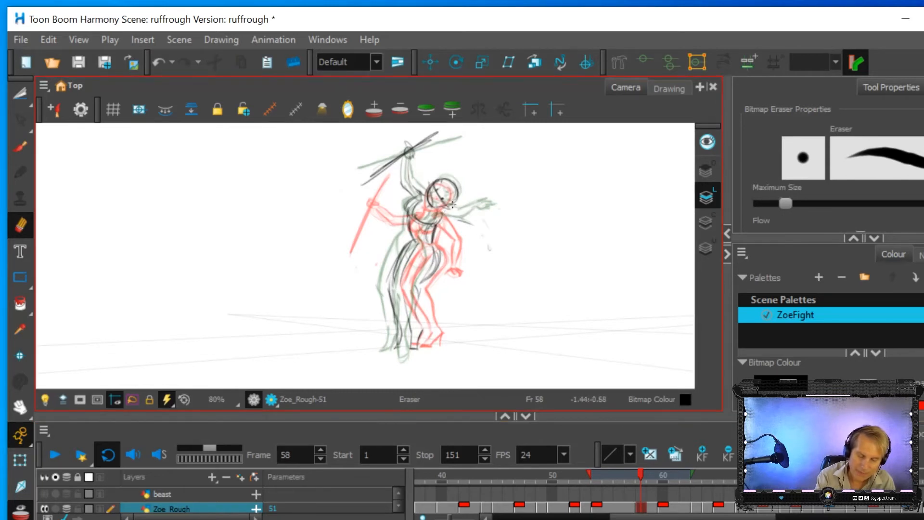
left_click(21, 148)
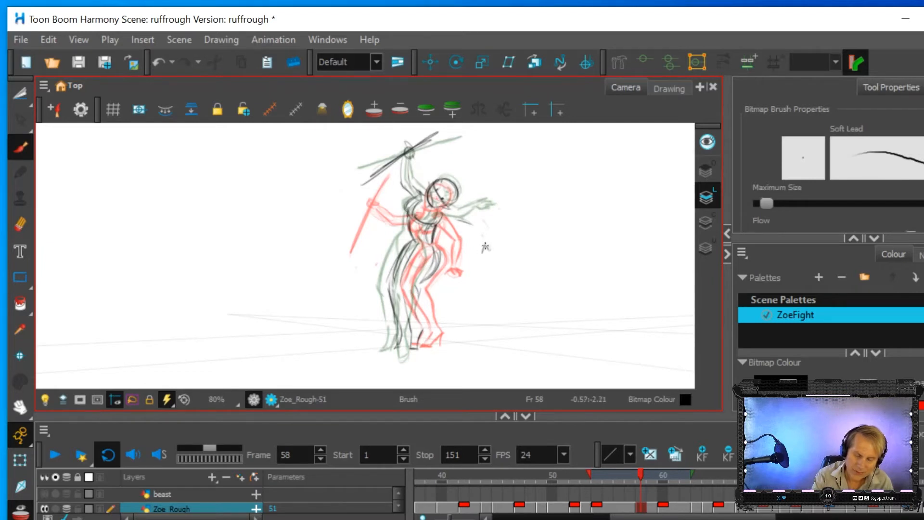
left_click_drag(485, 246, 490, 249)
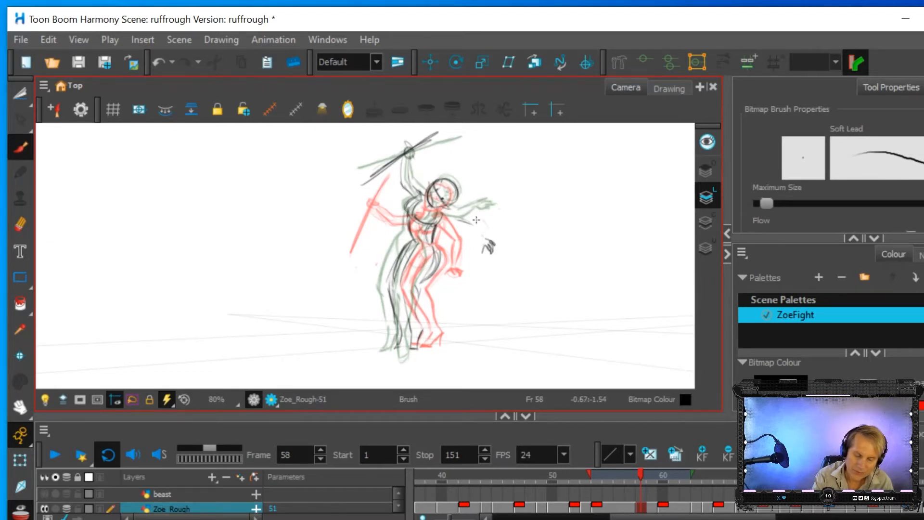
mouse_move(478, 236)
left_mouse_down()
mouse_move(482, 243)
mouse_move(451, 219)
mouse_move(481, 243)
mouse_move(478, 233)
left_mouse_up()
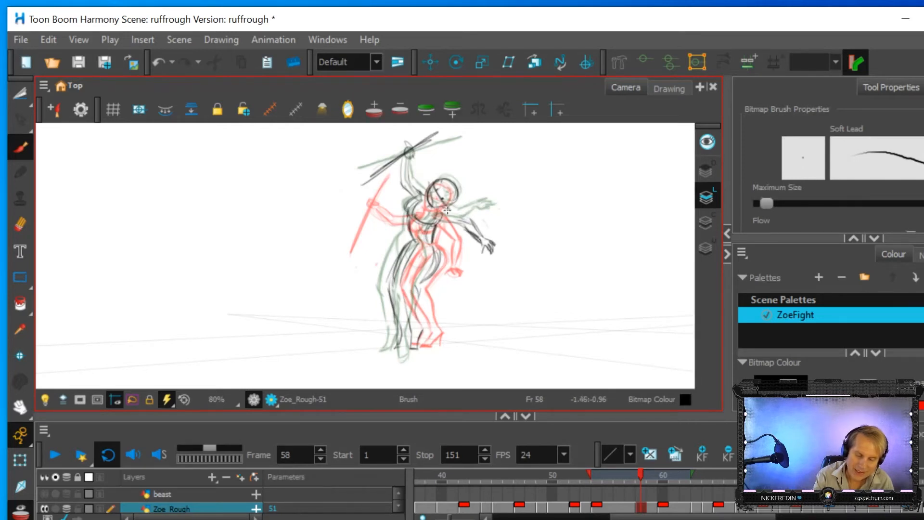
mouse_move(448, 209)
left_mouse_down()
mouse_move(484, 241)
mouse_move(441, 218)
mouse_move(467, 226)
left_mouse_up()
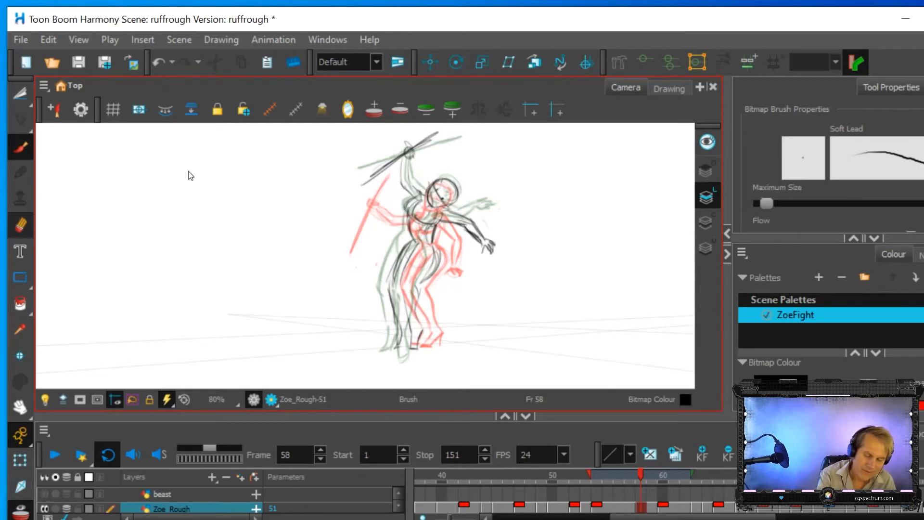
key("alt+e")
mouse_move(465, 234)
left_mouse_down()
mouse_move(474, 242)
mouse_move(459, 229)
left_mouse_up()
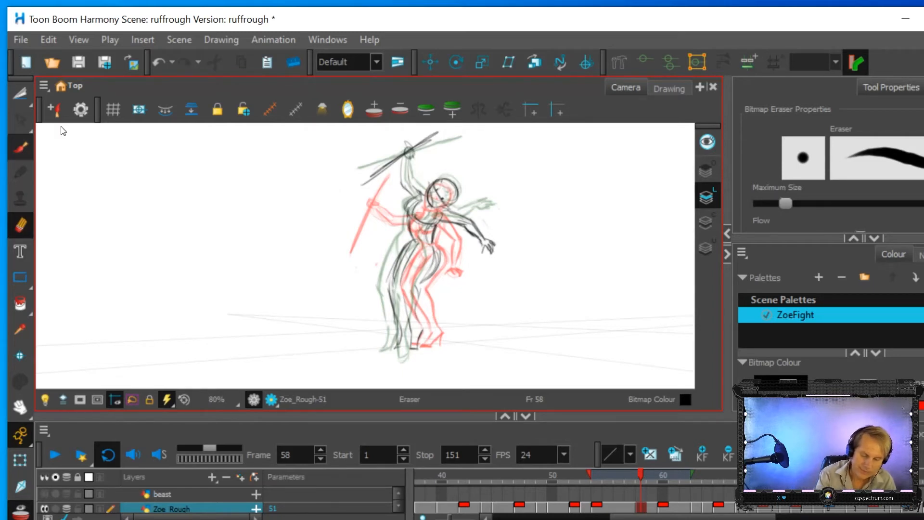
key("alt+b")
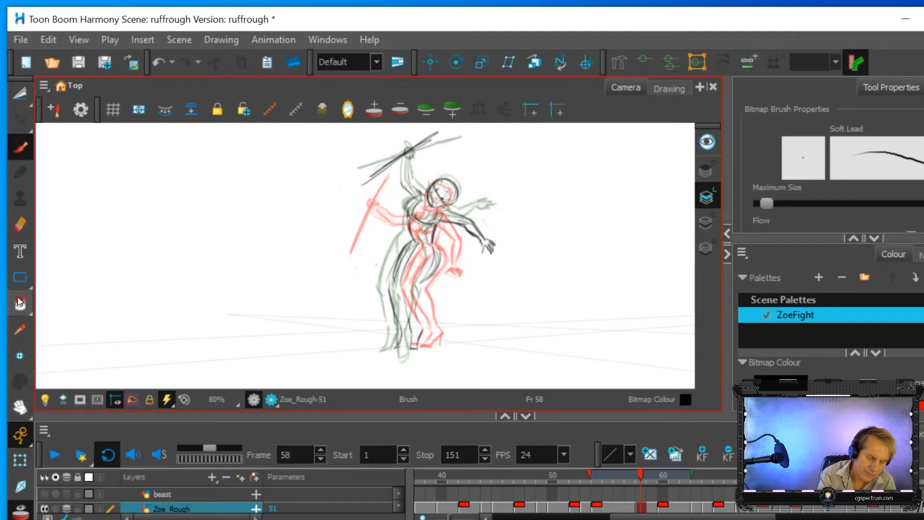
Step: Erase the hip, leg and foot lines of the frame 58 drawing
left_click(21, 224)
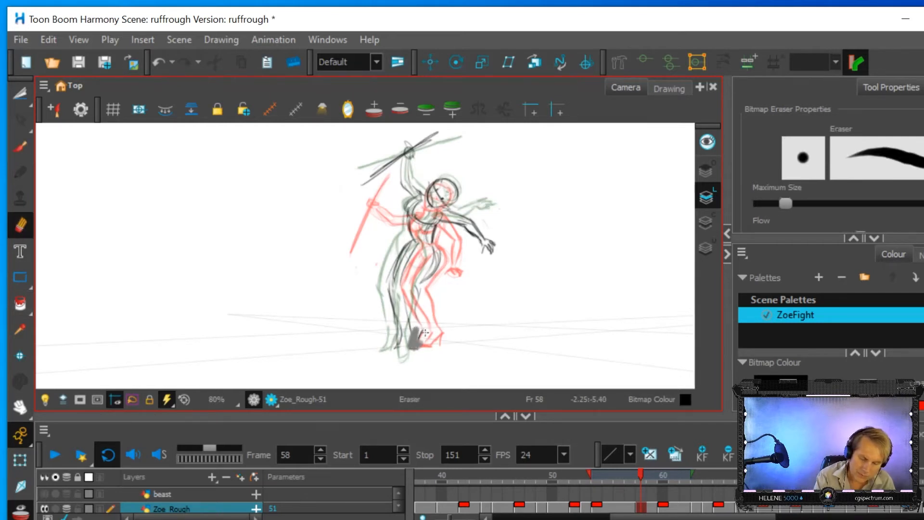
mouse_move(397, 265)
left_mouse_down()
mouse_move(408, 246)
mouse_move(392, 289)
mouse_move(395, 324)
mouse_move(392, 284)
left_mouse_up()
mouse_move(408, 246)
left_mouse_down()
mouse_move(437, 267)
mouse_move(424, 256)
mouse_move(432, 262)
mouse_move(394, 351)
left_mouse_up()
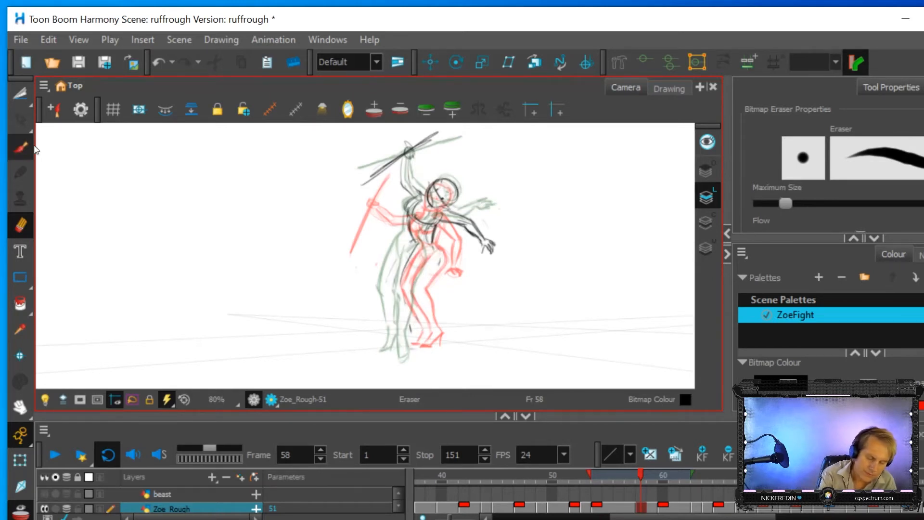
Step: Redraw the front leg at frame 58 from hip to heeled foot, correcting the foot to sit slightly higher
key("alt+b")
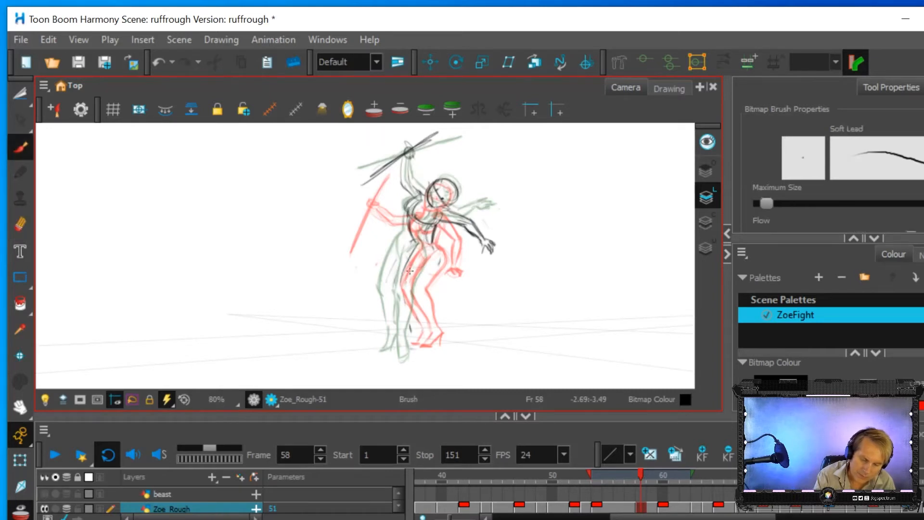
mouse_move(419, 252)
left_mouse_down()
mouse_move(403, 293)
mouse_move(407, 272)
mouse_move(412, 354)
mouse_move(412, 330)
mouse_move(420, 356)
left_mouse_up()
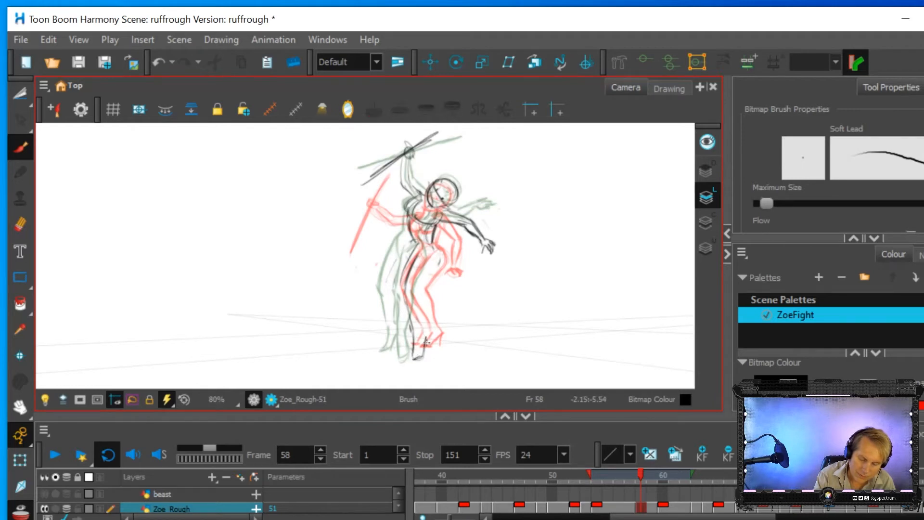
mouse_move(413, 344)
left_mouse_down()
mouse_move(418, 357)
mouse_move(422, 345)
left_mouse_up()
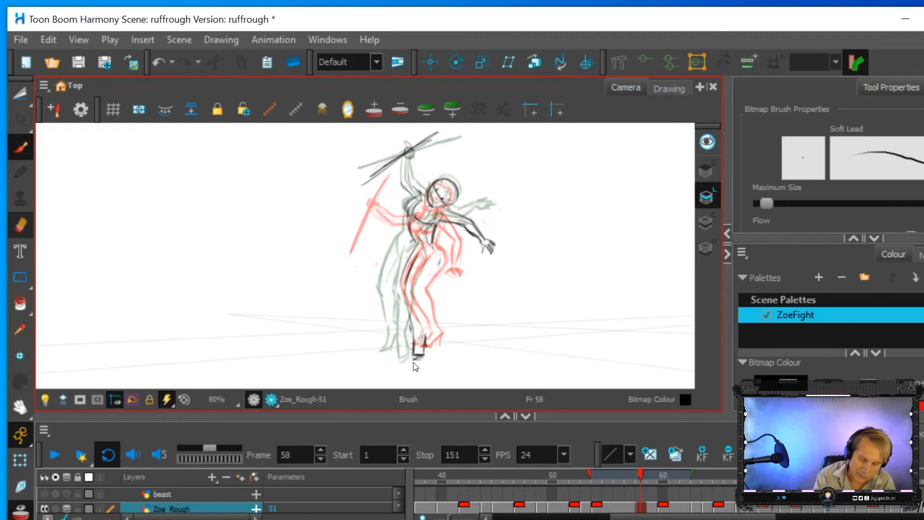
key("alt+e")
key("ctrl+z")
left_click(20, 150)
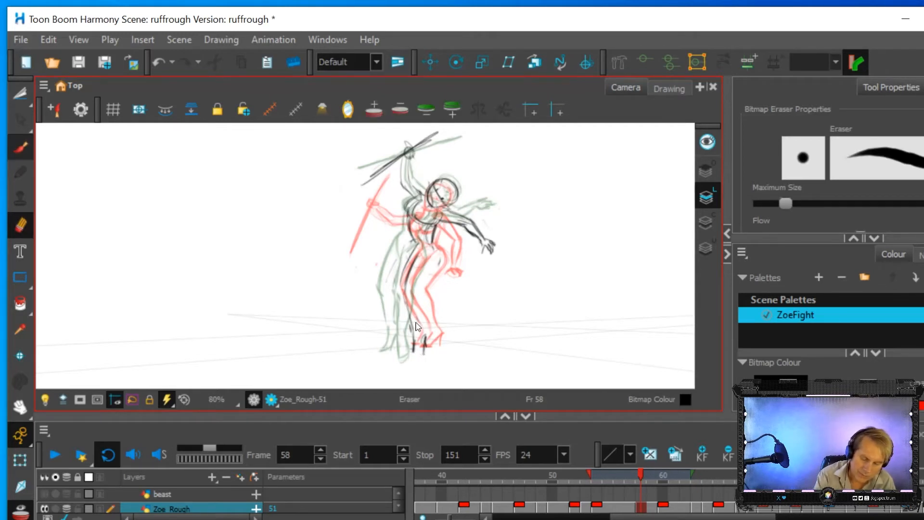
left_click_drag(420, 351, 424, 332)
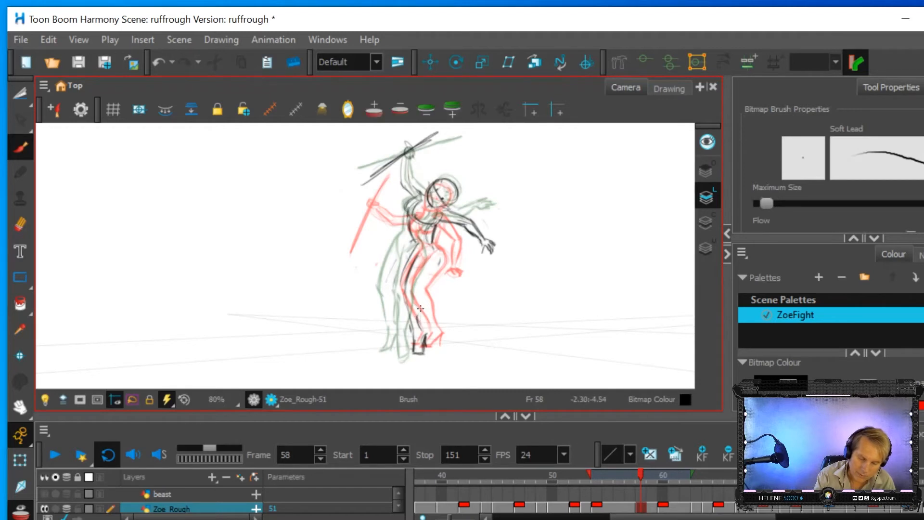
mouse_move(433, 245)
left_mouse_down()
mouse_move(440, 254)
mouse_move(419, 288)
mouse_move(429, 274)
left_mouse_up()
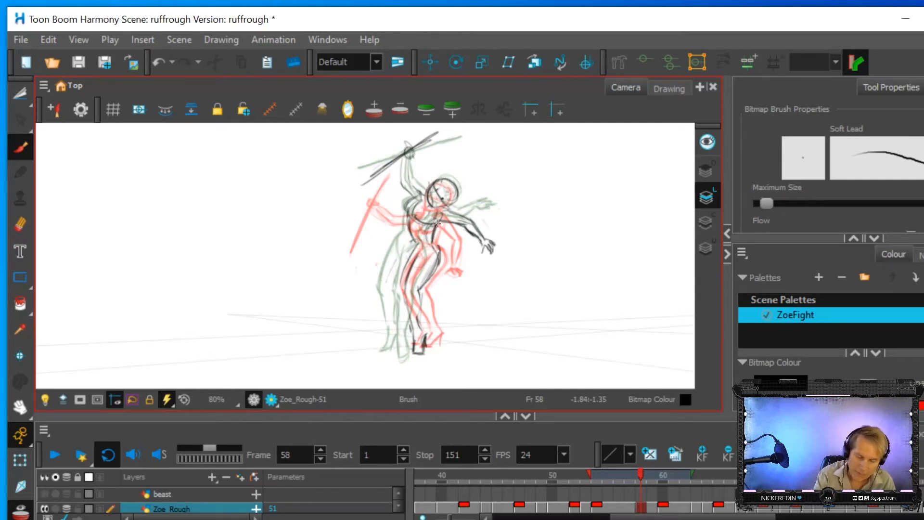
Step: Clean away the leftover thigh lines at frame 58 and redraw the back leg with its heeled foot between the onion-skinned poses
left_click(20, 224)
mouse_move(404, 262)
left_mouse_down()
mouse_move(414, 251)
mouse_move(403, 308)
left_mouse_up()
left_click_drag(405, 306, 409, 325)
mouse_move(402, 269)
left_mouse_down()
mouse_move(401, 295)
mouse_move(410, 257)
mouse_move(404, 317)
left_mouse_up()
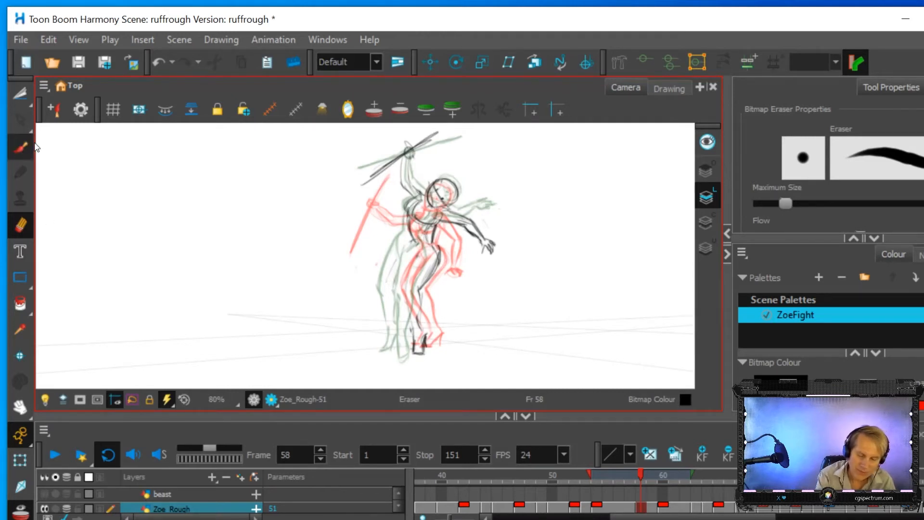
left_click(20, 147)
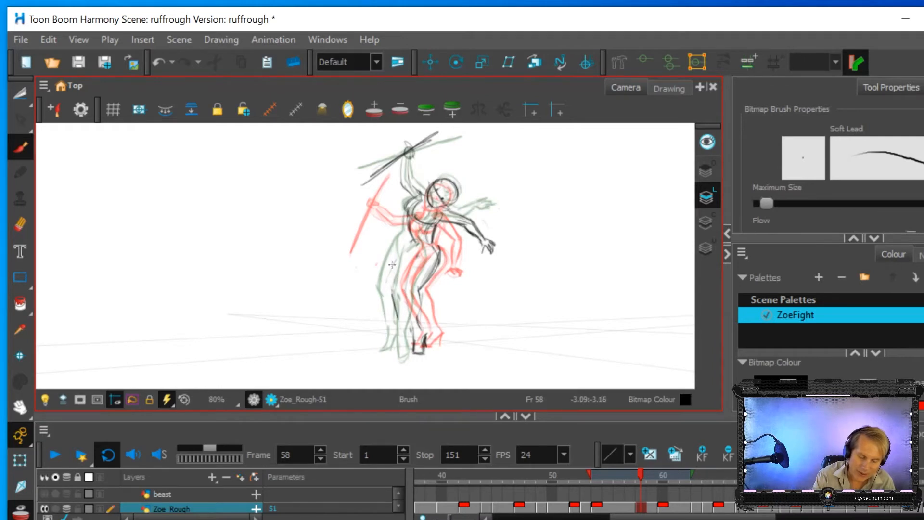
mouse_move(416, 244)
left_mouse_down()
mouse_move(390, 280)
mouse_move(399, 326)
left_mouse_up()
left_click_drag(399, 266, 391, 294)
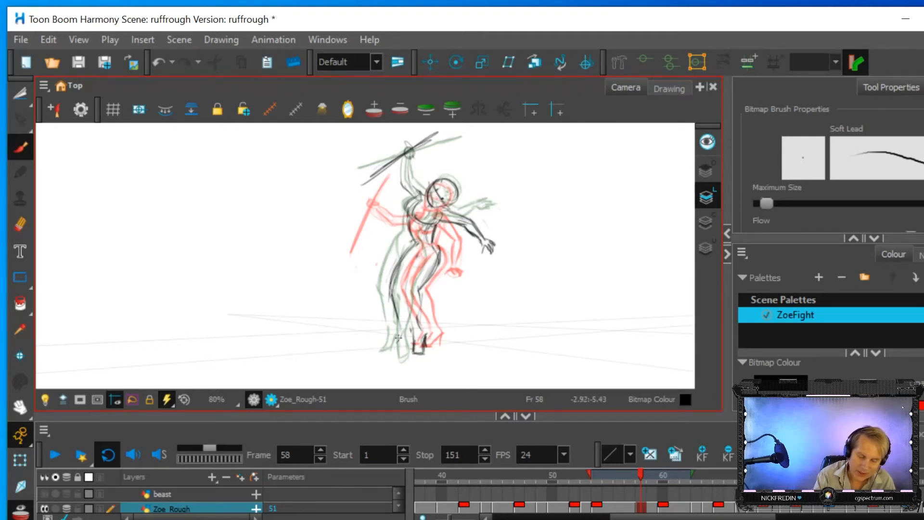
left_click_drag(394, 345, 409, 308)
left_click_drag(407, 342, 408, 294)
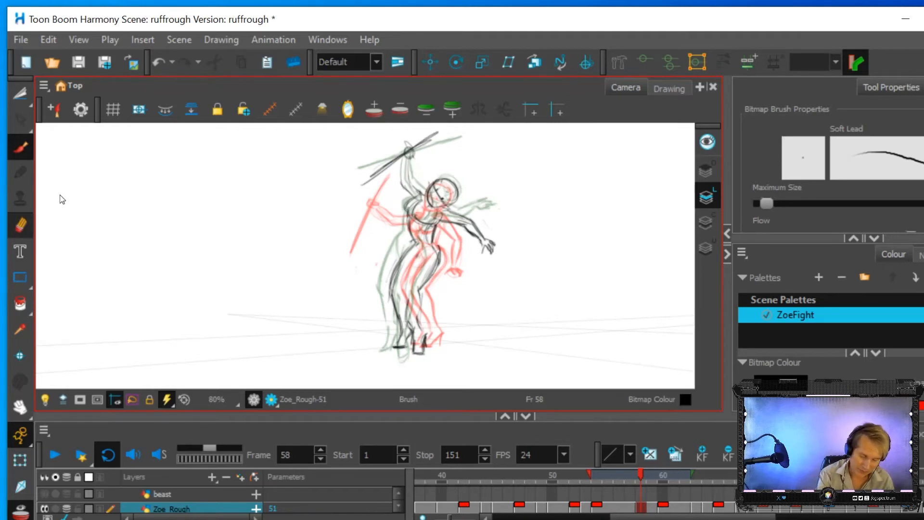
Step: Erase the raised arm and its hand at frame 58 and redraw them gripping the staff
key("alt+e")
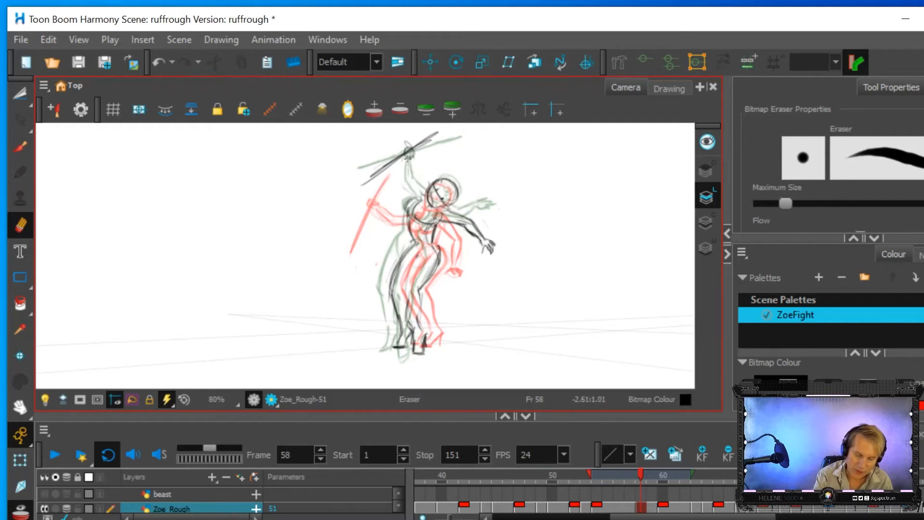
left_click(19, 148)
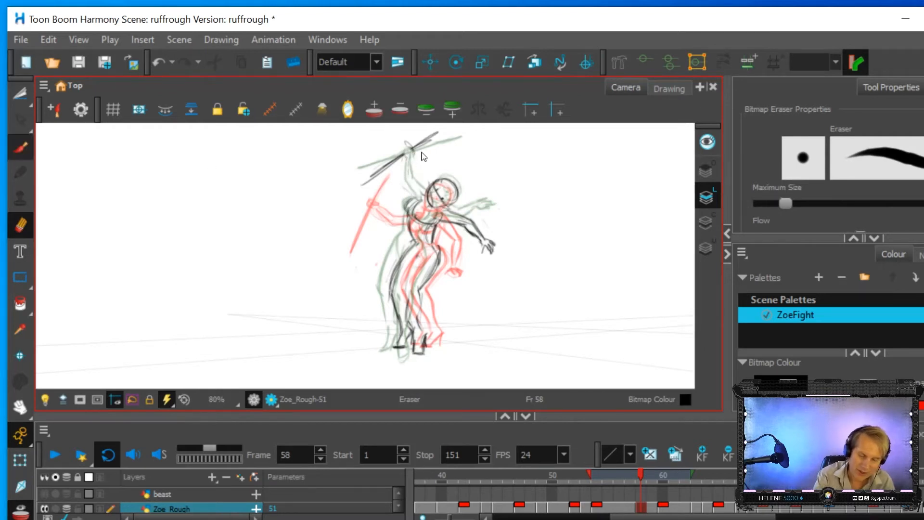
key("alt+b")
key("alt+o")
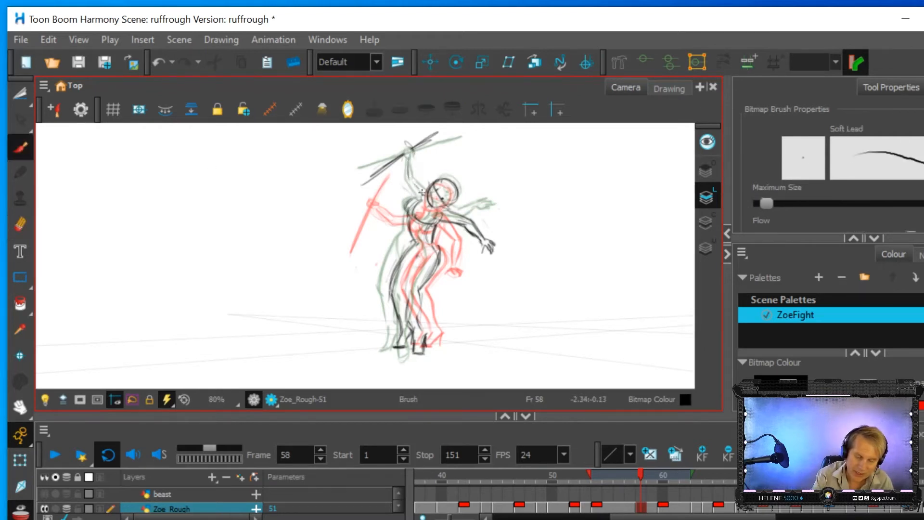
mouse_move(404, 155)
left_mouse_down()
mouse_move(404, 189)
mouse_move(415, 199)
mouse_move(409, 192)
left_mouse_up()
left_click_drag(409, 143, 406, 149)
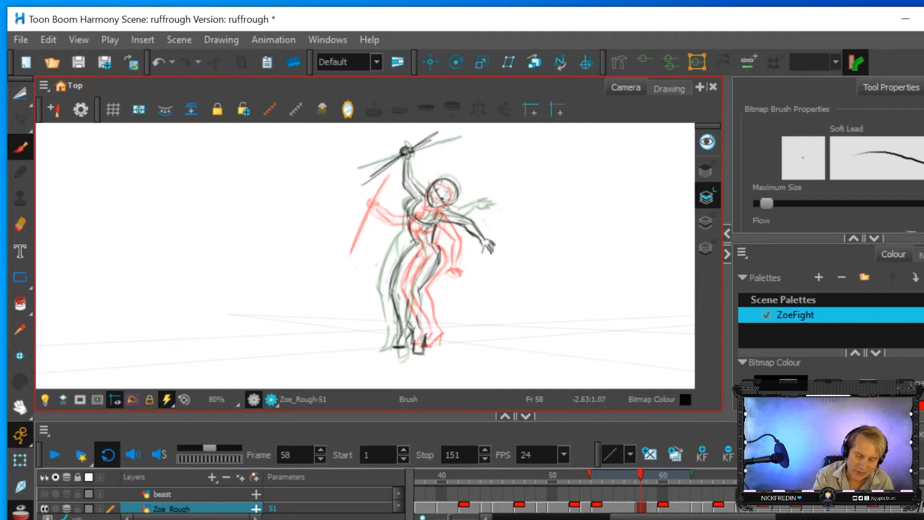
Step: Strengthen the staff at frame 58 and extend it slightly at both ends
key("alt+o")
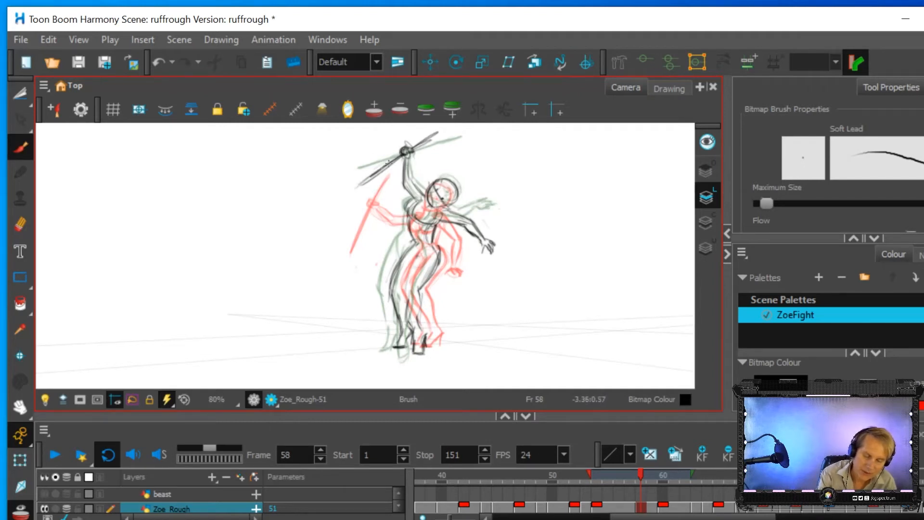
key("alt+o")
left_click_drag(422, 142, 443, 129)
key("alt+o")
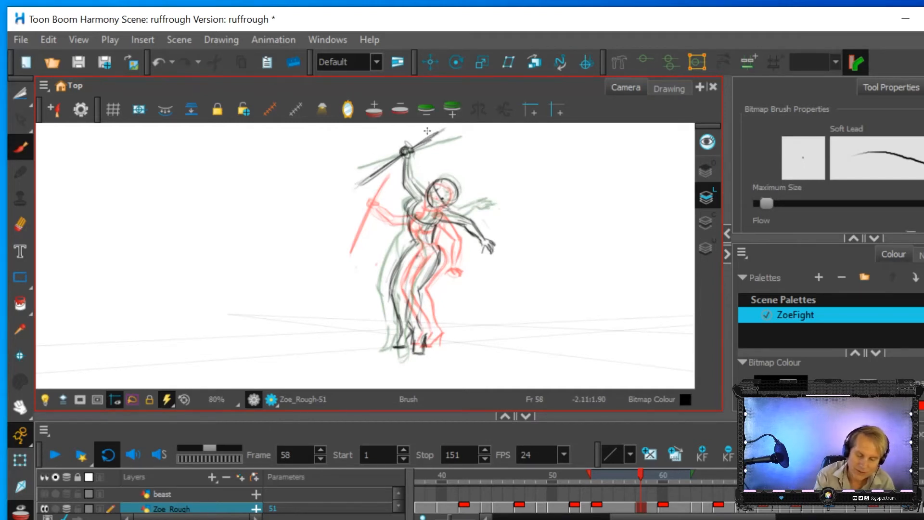
key("alt+o")
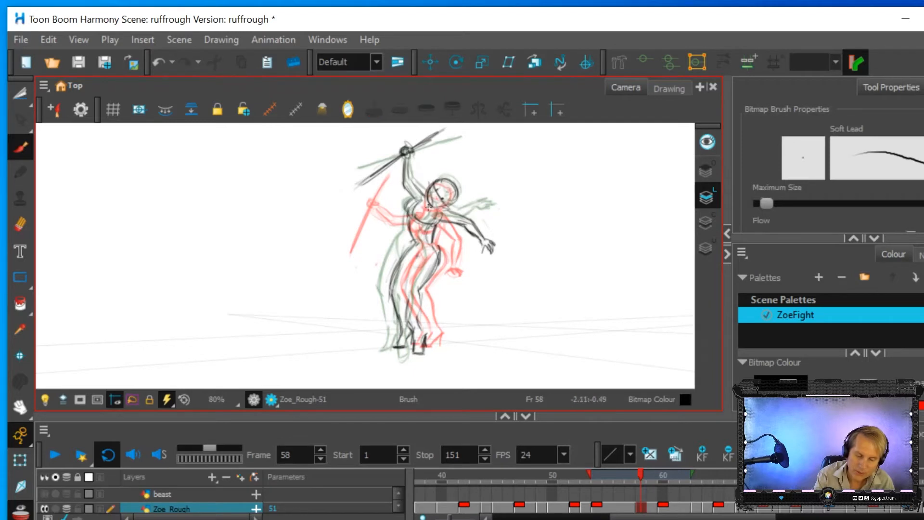
key("alt+o")
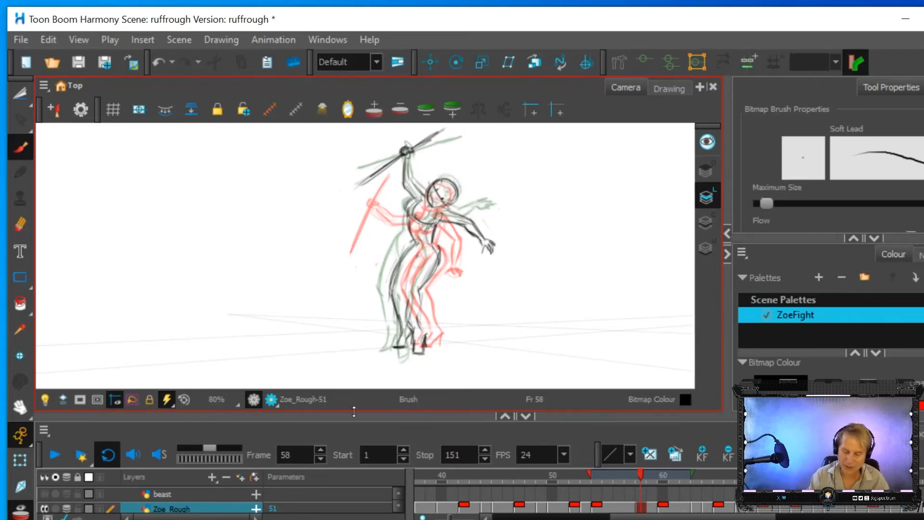
Step: Turn off onion skin and erase the rough inner leg and pelvis lines at frame 58
key("alt+o")
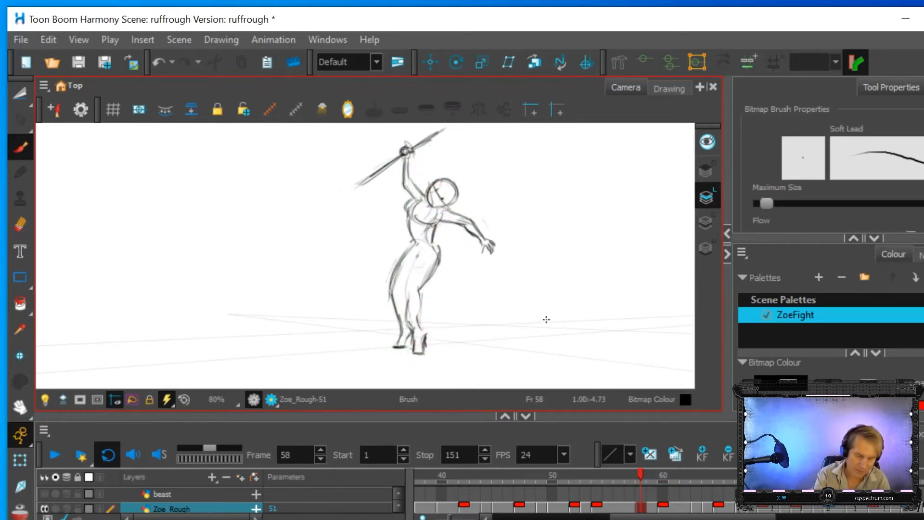
left_click(15, 232)
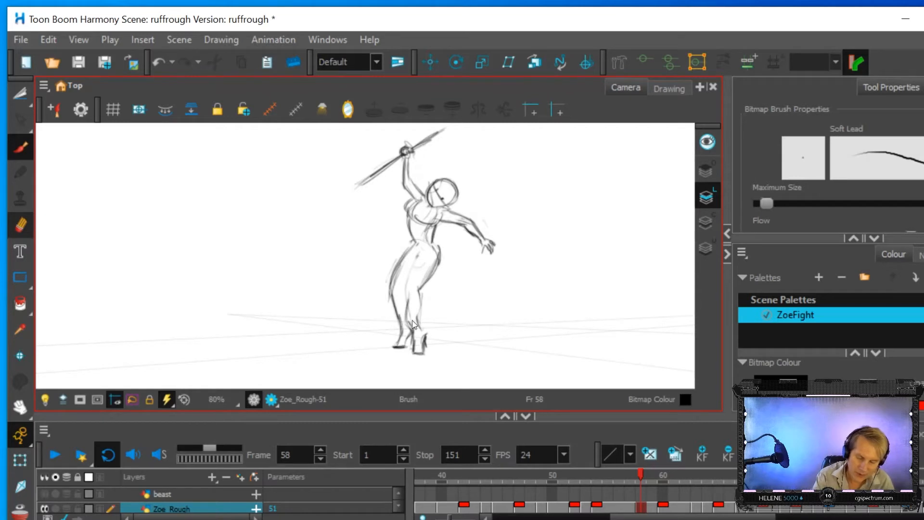
mouse_move(408, 300)
left_mouse_down()
mouse_move(414, 332)
mouse_move(418, 289)
mouse_move(409, 289)
mouse_move(420, 262)
left_mouse_up()
mouse_move(428, 257)
left_mouse_down()
mouse_move(424, 233)
mouse_move(427, 240)
left_mouse_up()
left_click_drag(419, 236, 411, 243)
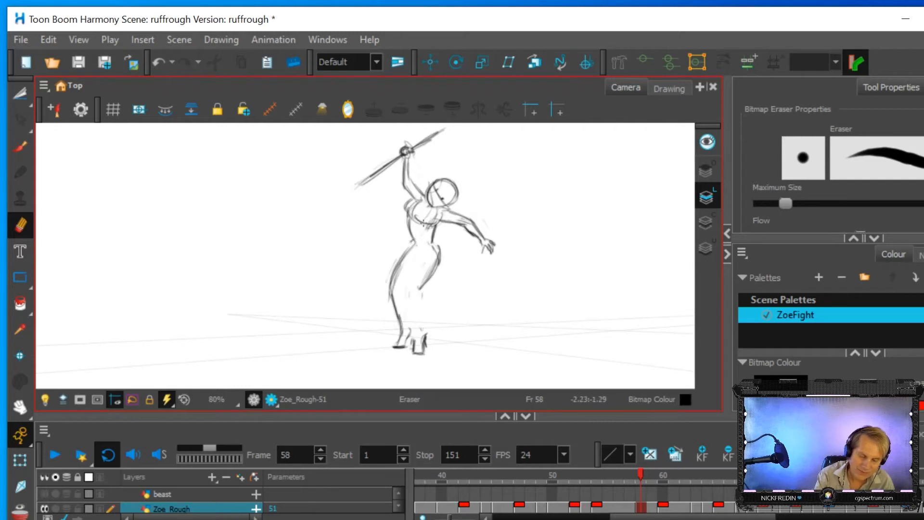
Step: Redraw the front leg's inner and outer contours at frame 58, defining the thigh, knee and calf
key("alt+b")
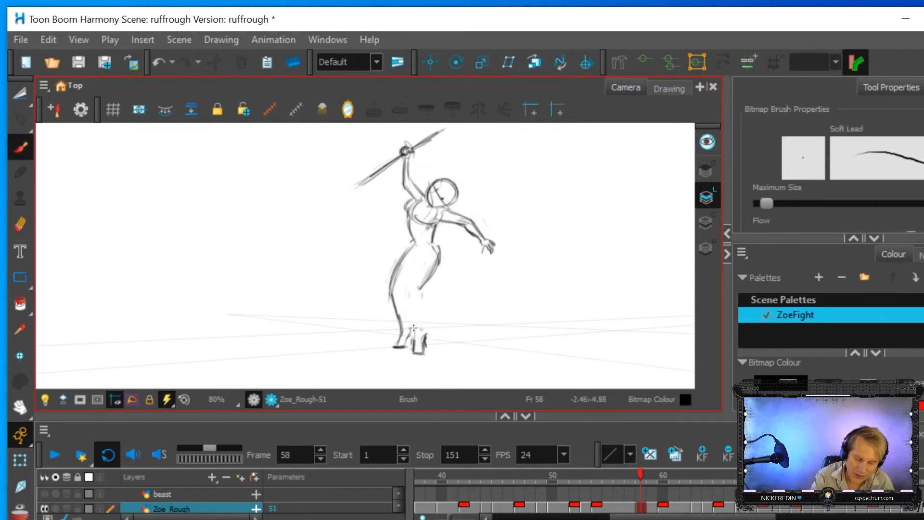
left_click_drag(406, 309, 419, 254)
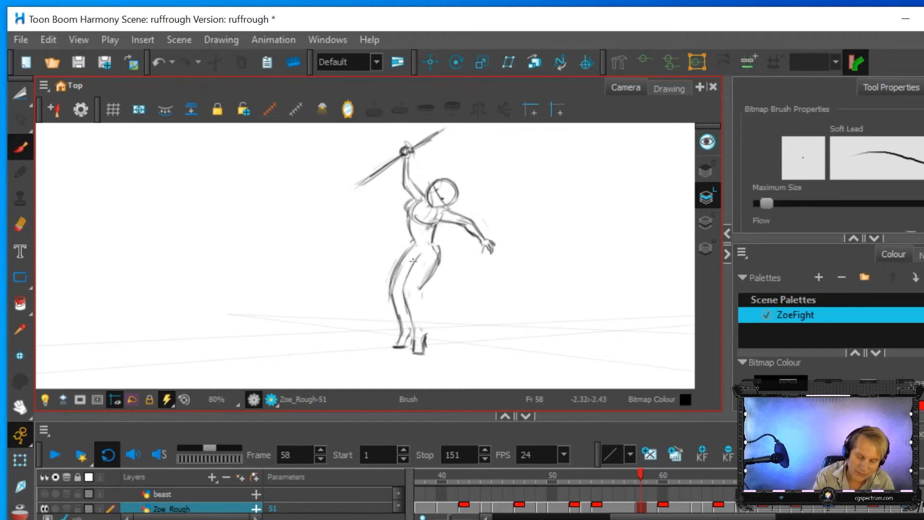
left_click_drag(421, 328, 423, 282)
left_click_drag(437, 246, 423, 291)
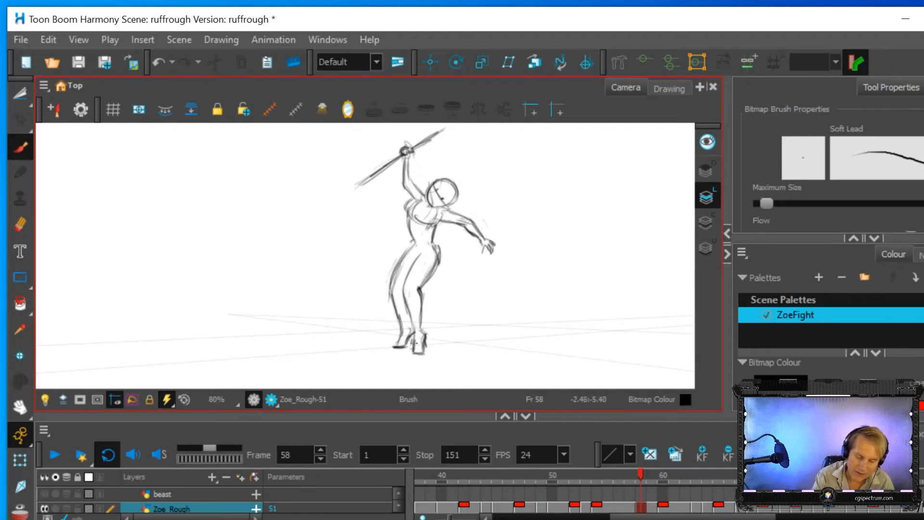
Step: Darken the leg contours and reinforce the bust, shoulder and raised-arm lines at frame 58
mouse_move(401, 322)
left_mouse_down()
mouse_move(392, 274)
mouse_move(396, 302)
mouse_move(398, 260)
mouse_move(415, 241)
mouse_move(406, 204)
mouse_move(407, 213)
mouse_move(419, 198)
mouse_move(411, 213)
mouse_move(424, 224)
mouse_move(433, 214)
mouse_move(424, 225)
mouse_move(430, 221)
mouse_move(417, 217)
mouse_move(424, 209)
mouse_move(417, 213)
mouse_move(436, 236)
mouse_move(439, 224)
mouse_move(426, 243)
mouse_move(434, 264)
left_mouse_up()
mouse_move(436, 211)
left_mouse_down()
mouse_move(450, 212)
mouse_move(429, 198)
left_mouse_up()
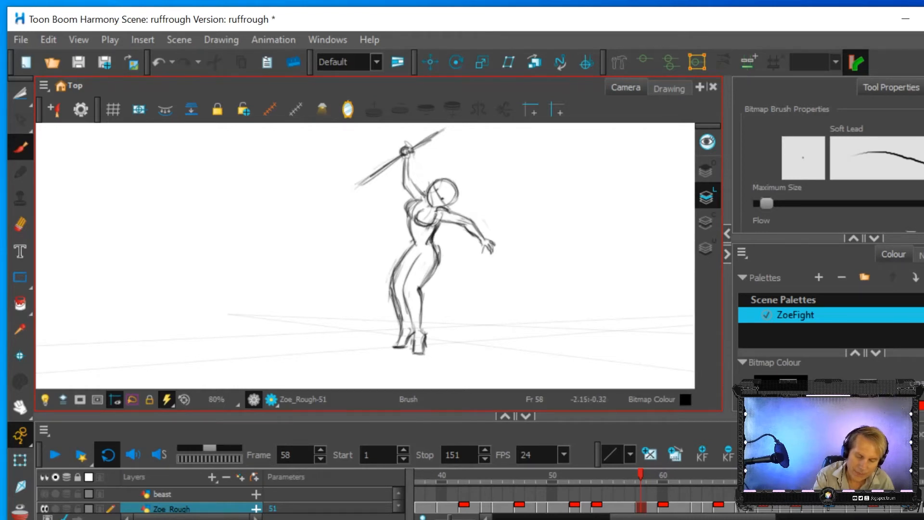
left_click_drag(409, 160, 411, 180)
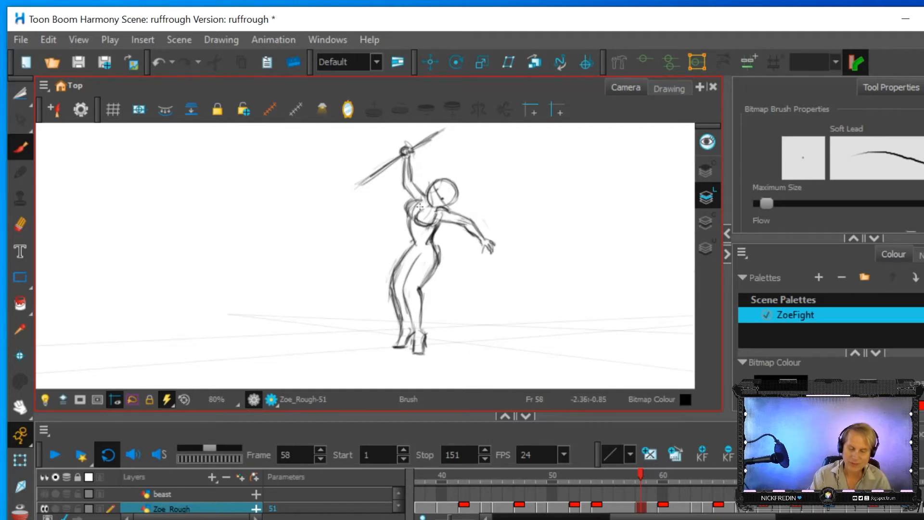
Step: Compare the drawings at frames 54, 58 and 60 to check the reworked in-between pose
left_click(596, 506)
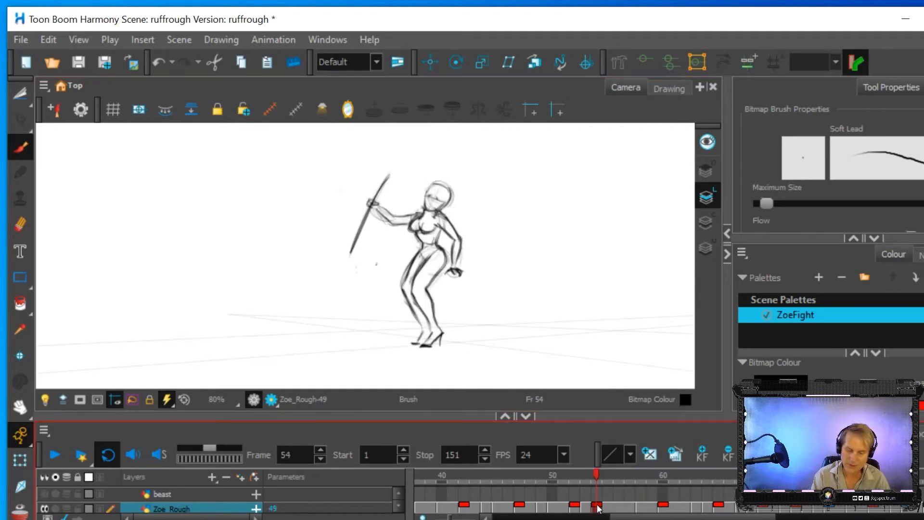
left_click(638, 507)
left_click(663, 506)
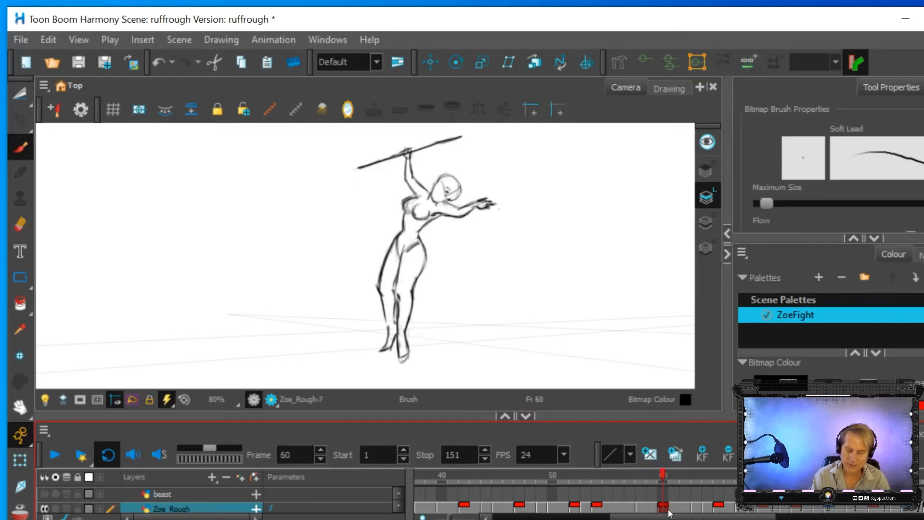
left_click(640, 508)
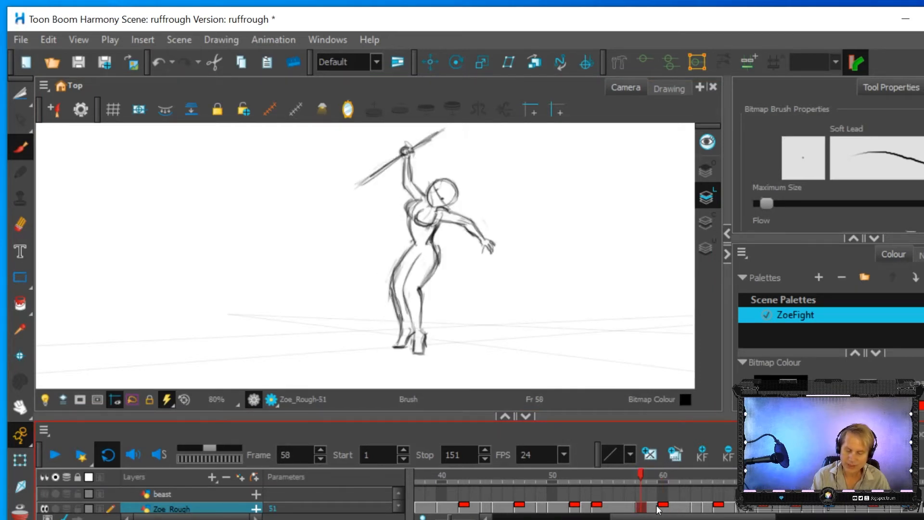
Step: On frame 58 of Zoe_Rough, erase the figure's outer hip and rear leg lines, using the frame 60 pose as reference
left_click(665, 509)
left_click(640, 505)
left_click(663, 506)
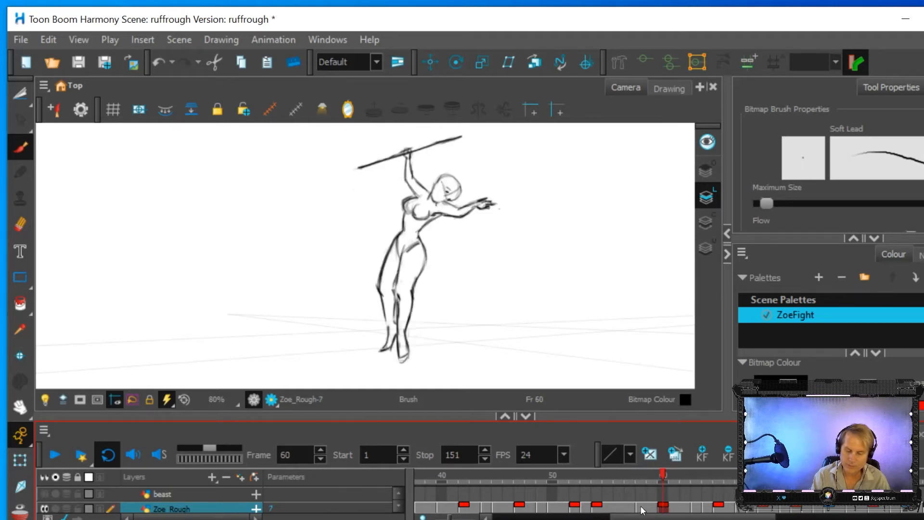
left_click(640, 506)
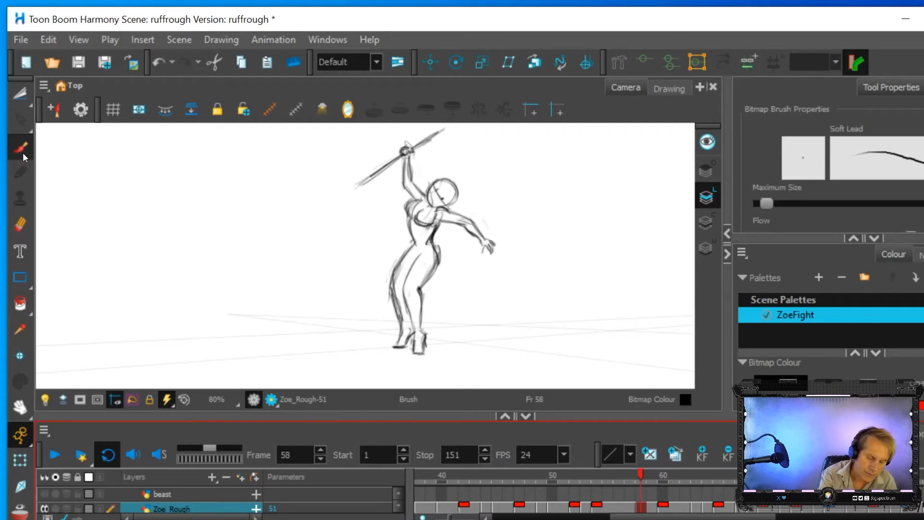
key("alt+e")
mouse_move(388, 289)
left_mouse_down()
mouse_move(398, 313)
mouse_move(394, 257)
mouse_move(415, 231)
mouse_move(413, 243)
left_mouse_up()
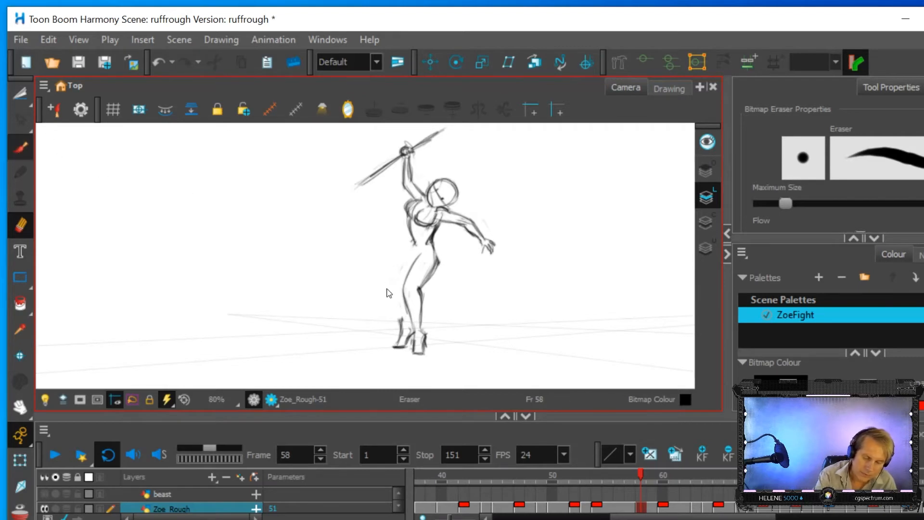
Step: Redraw the rear leg's outer contour and the front hip and thigh line on frame 58 with the brush
key("alt+b")
mouse_move(398, 319)
left_mouse_down()
mouse_move(391, 280)
mouse_move(409, 244)
mouse_move(392, 298)
left_mouse_up()
mouse_move(405, 250)
left_mouse_down()
mouse_move(391, 292)
mouse_move(389, 280)
left_mouse_up()
mouse_move(421, 317)
left_mouse_down()
mouse_move(435, 245)
mouse_move(436, 260)
left_mouse_up()
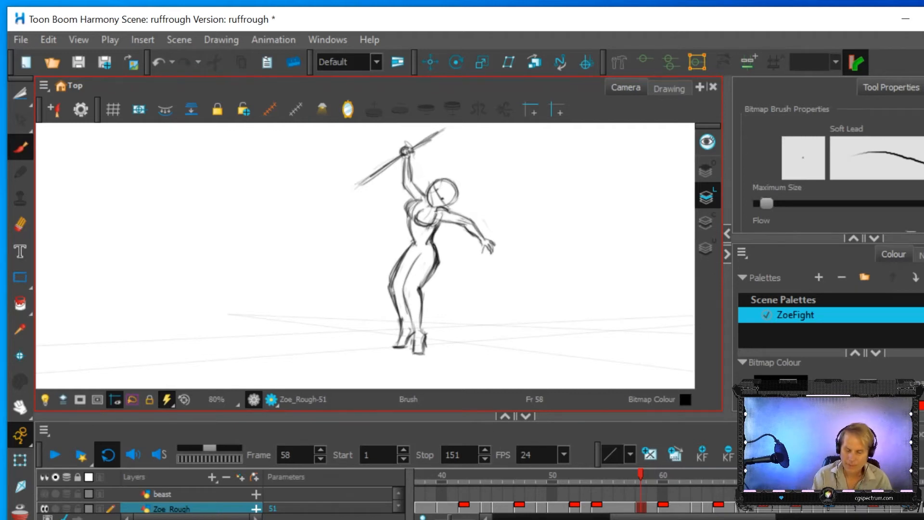
Step: Flip between the drawings on frames 54, 58, 60 and 65 to examine how the body moves through the poses
left_click(597, 508)
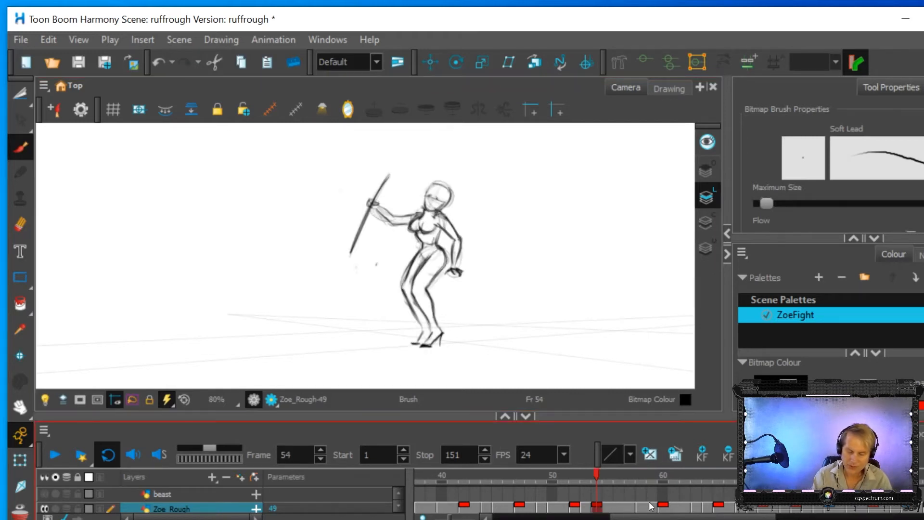
left_click(662, 508)
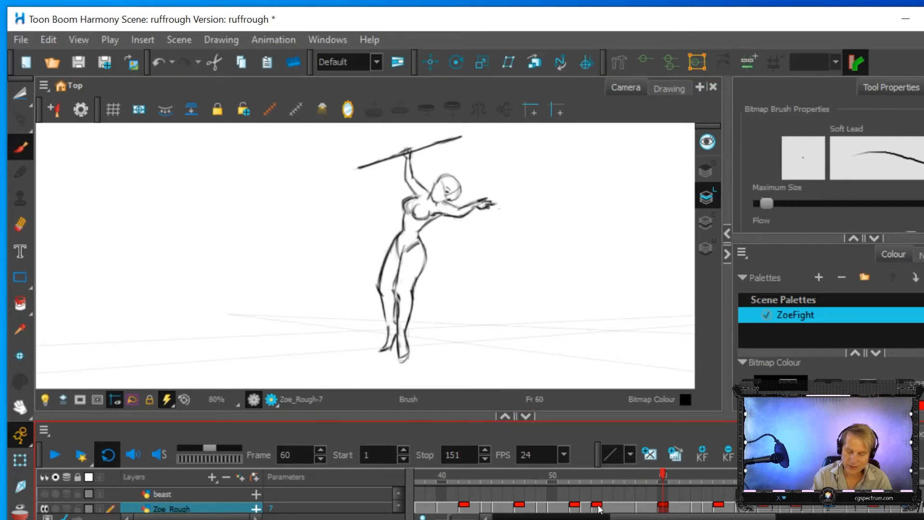
left_click(598, 506)
left_click(664, 509)
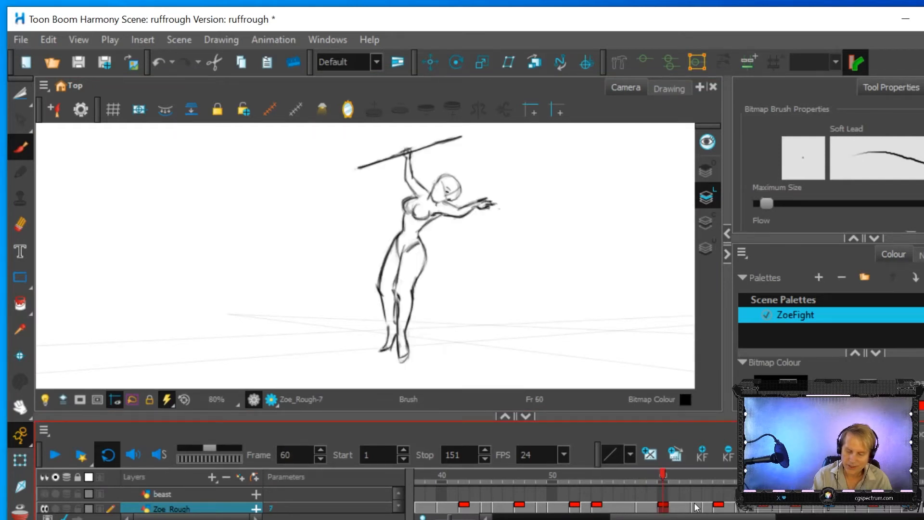
left_click(718, 509)
left_click(664, 508)
left_click(598, 509)
left_click(642, 508)
left_click(663, 509)
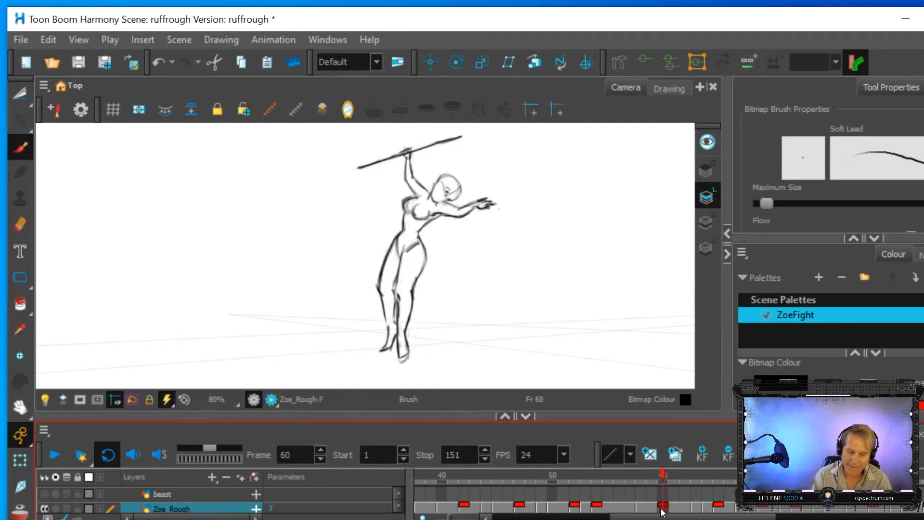
Step: Erase the hip outlines and upper thigh lines of the figure on frame 58
left_click(642, 508)
left_click(19, 223)
mouse_move(402, 254)
left_mouse_down()
mouse_move(387, 298)
mouse_move(409, 242)
left_mouse_up()
mouse_move(426, 283)
left_mouse_down()
mouse_move(434, 241)
mouse_move(414, 243)
mouse_move(432, 245)
mouse_move(419, 289)
left_mouse_up()
left_click_drag(421, 255, 412, 266)
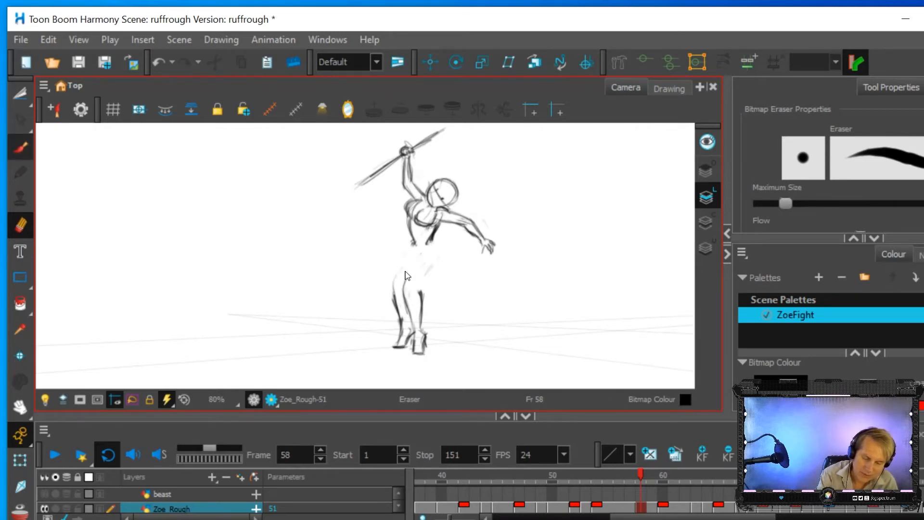
Step: Redraw the hips, pelvis line and upper thighs on frame 58, and erase the excess line along the rear leg
key("alt+b")
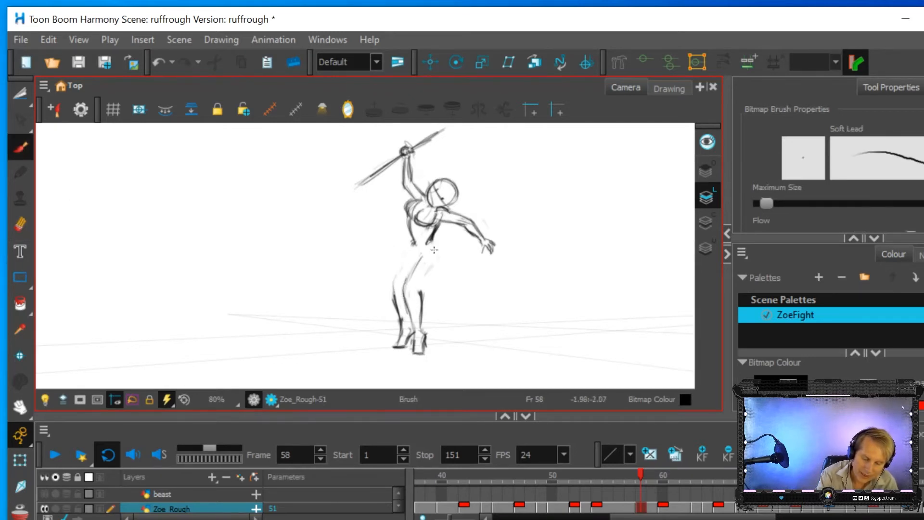
mouse_move(435, 246)
left_mouse_down()
mouse_move(419, 292)
mouse_move(438, 255)
mouse_move(394, 269)
mouse_move(402, 255)
mouse_move(392, 287)
mouse_move(403, 324)
mouse_move(391, 281)
left_mouse_up()
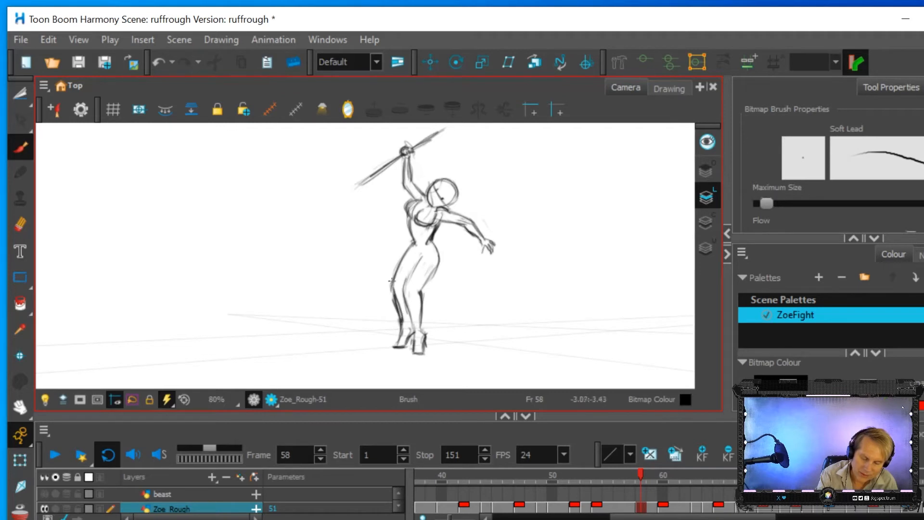
mouse_move(413, 247)
left_mouse_down()
mouse_move(406, 275)
mouse_move(433, 245)
mouse_move(412, 239)
mouse_move(417, 199)
left_mouse_up()
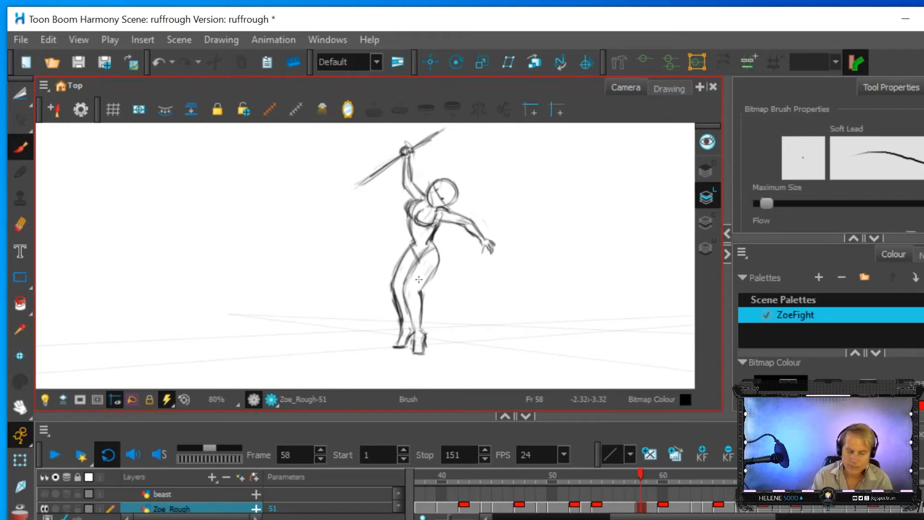
left_click(18, 226)
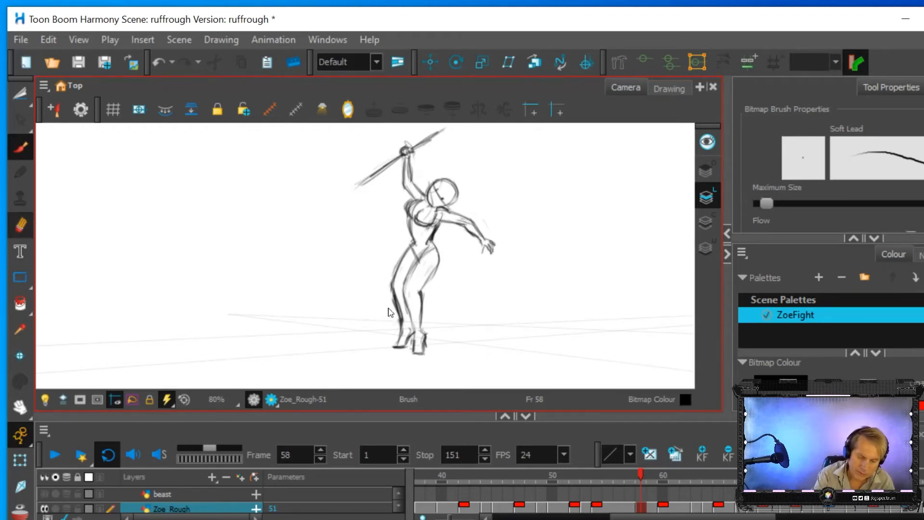
left_click_drag(390, 317, 385, 257)
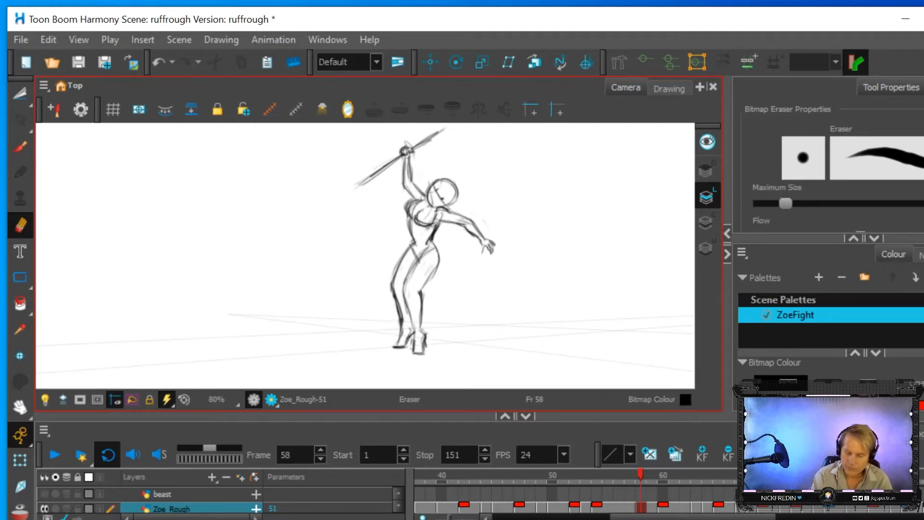
Step: Compare the corrected frame 58 pose with the drawings on frames 54 and 60 to check the motion
left_click(663, 507)
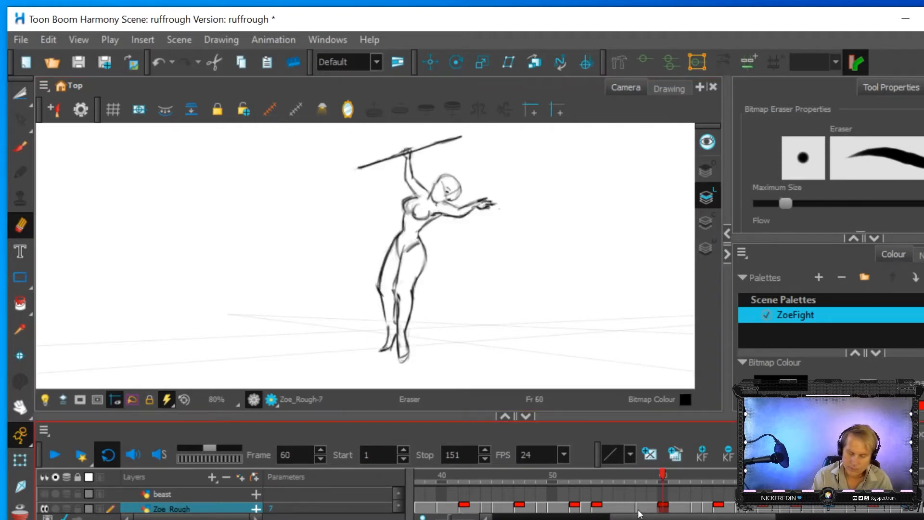
left_click(641, 507)
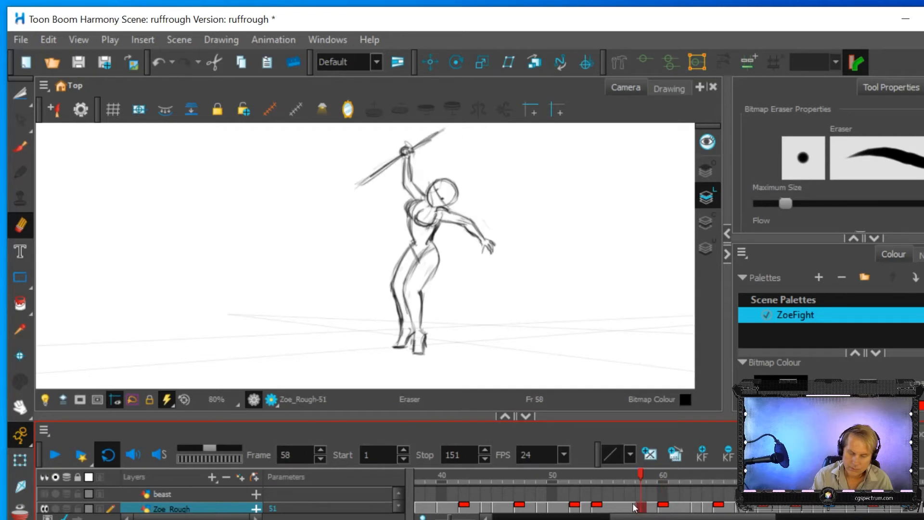
left_click(596, 507)
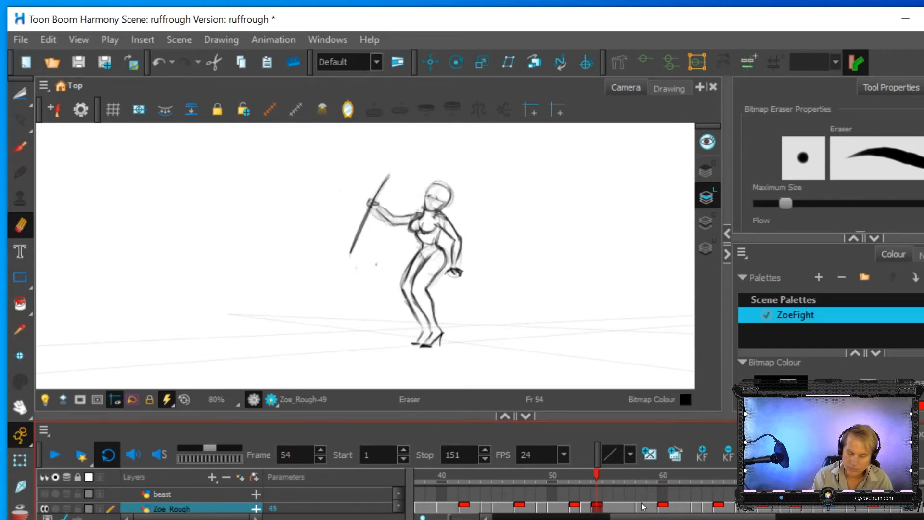
left_click(640, 507)
left_click(664, 508)
left_click(640, 508)
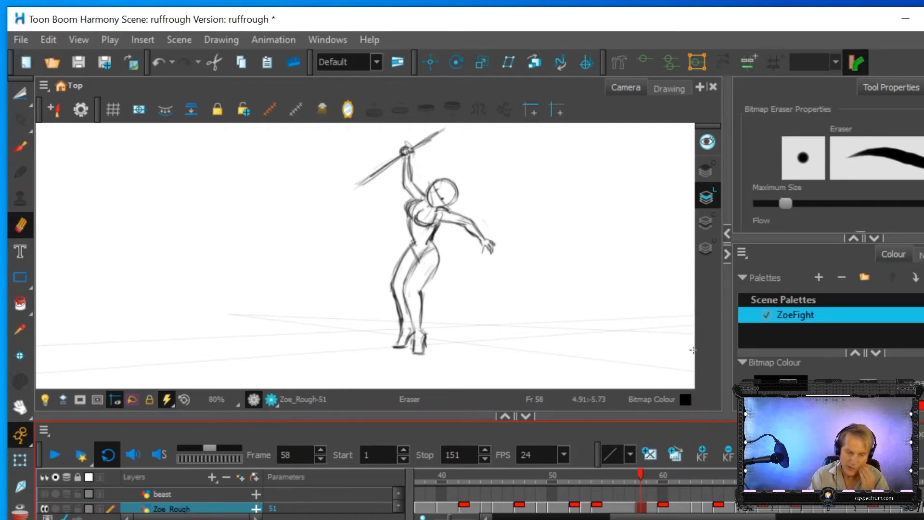
left_click(618, 507)
left_click(597, 508)
left_click(642, 507)
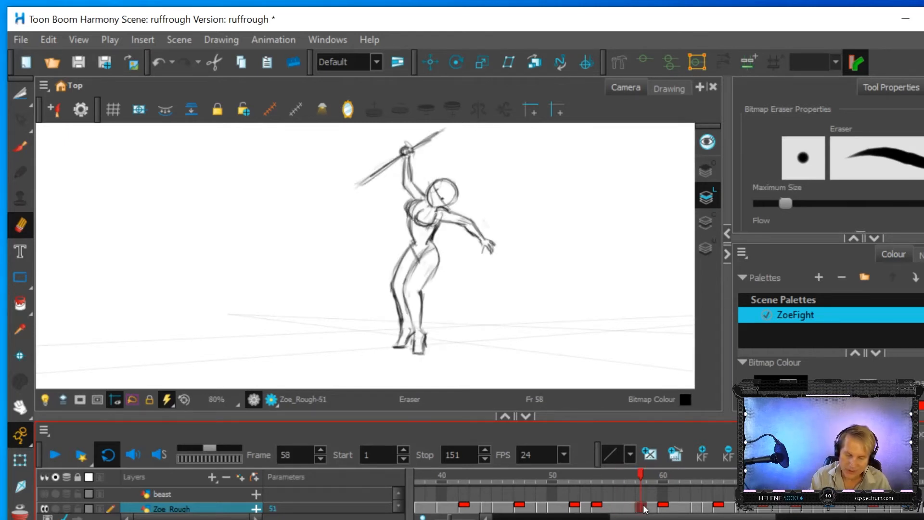
Step: Create a new empty drawing on frame 56 of the Zoe_Rough layer for an in-between
left_click(618, 507)
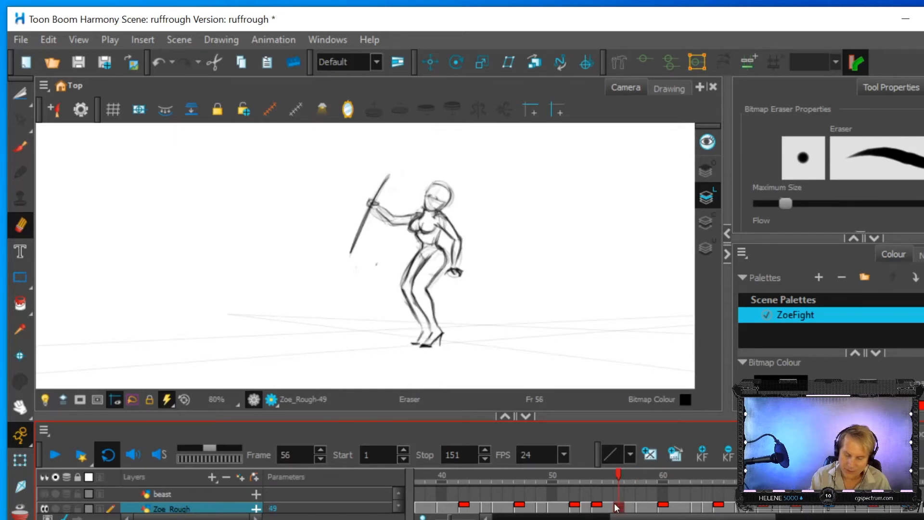
right_click(616, 508)
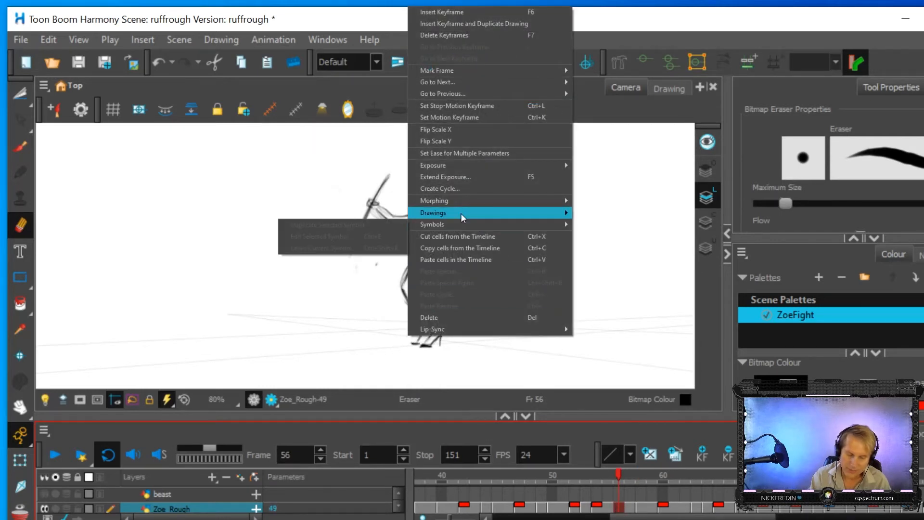
mouse_move(460, 212)
left_click(304, 215)
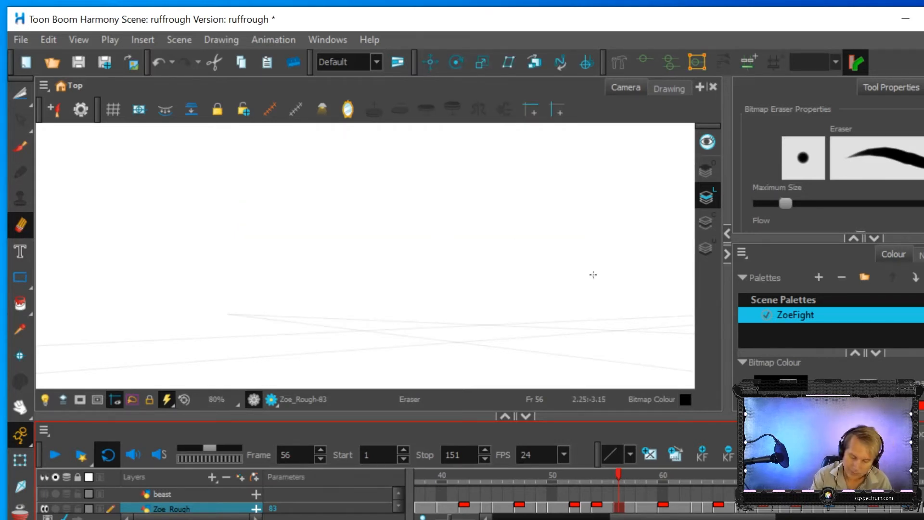
Step: Turn on onion skin and narrow its range to the neighbouring poses at frames 54 and 58
left_click(19, 509)
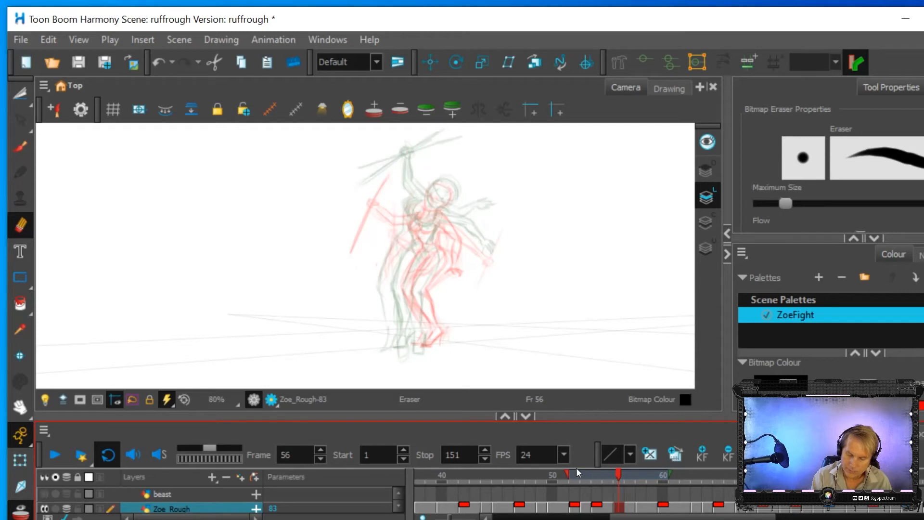
left_click_drag(569, 474, 588, 475)
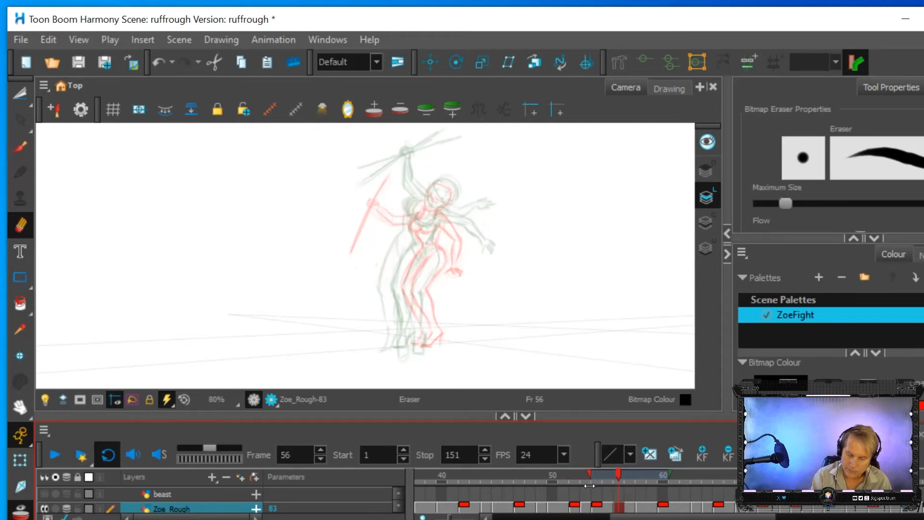
left_click_drag(672, 475, 661, 475)
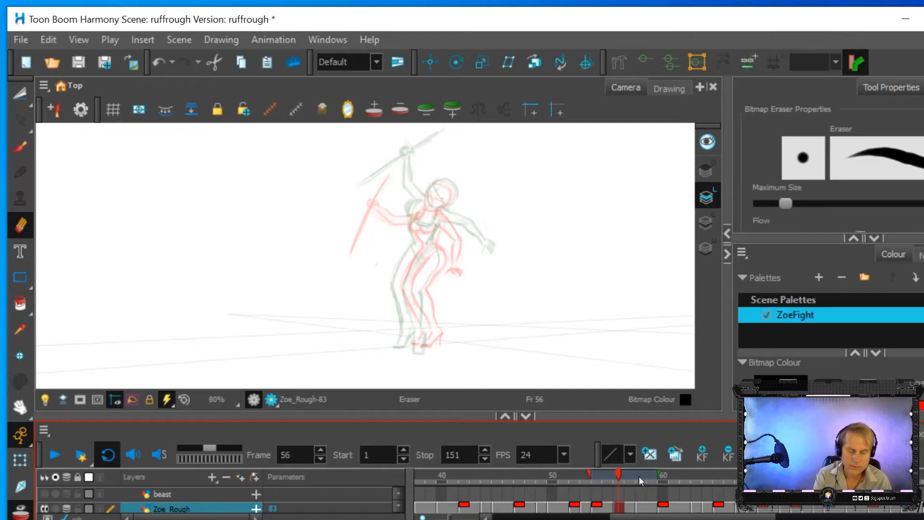
Step: Brush in both legs and the hip line on frame 56, midway between the two onion-skinned poses
left_click(16, 144)
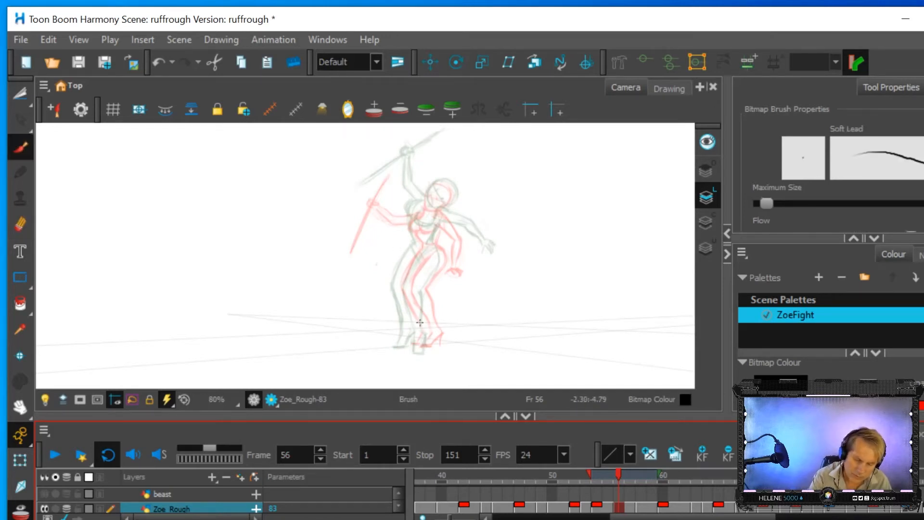
left_click_drag(417, 328, 408, 287)
left_click_drag(422, 255, 408, 288)
mouse_move(426, 329)
left_mouse_down()
mouse_move(422, 289)
mouse_move(436, 247)
left_mouse_up()
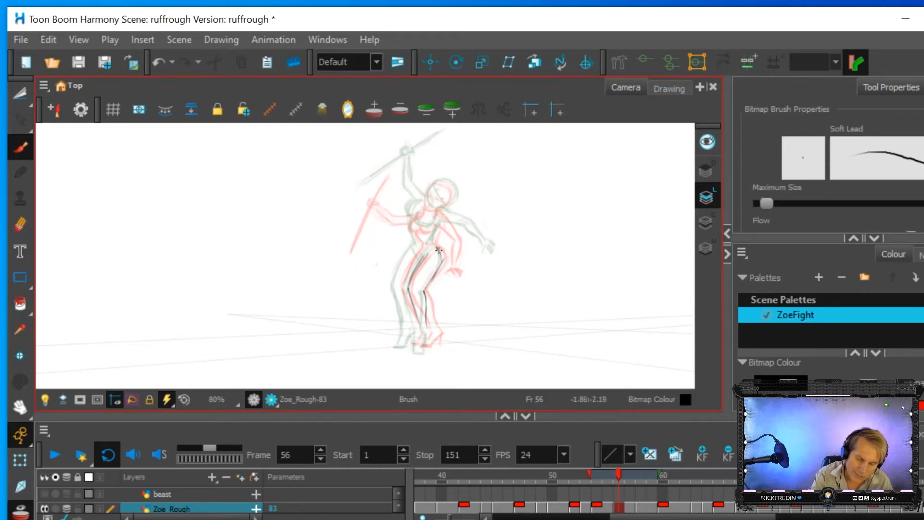
mouse_move(397, 288)
left_mouse_down()
mouse_move(408, 260)
mouse_move(397, 288)
mouse_move(407, 321)
left_mouse_up()
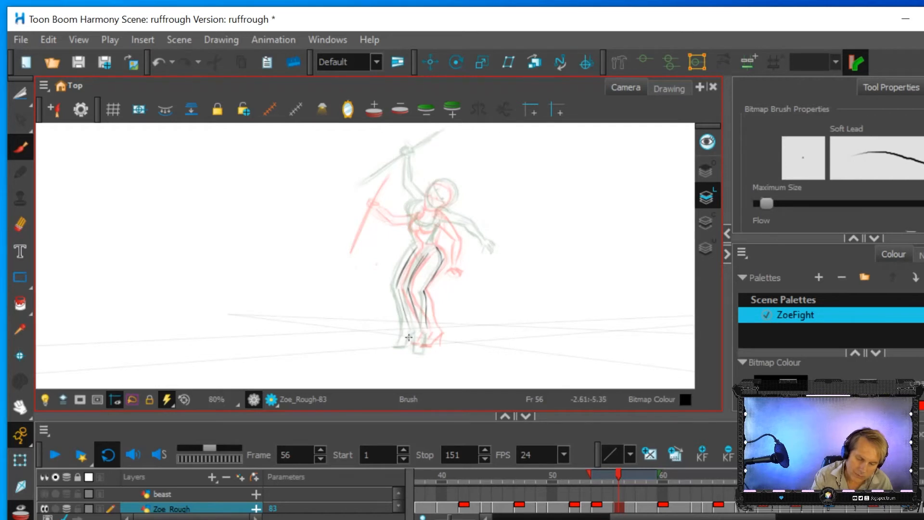
Step: Sketch both high-heeled feet at the ends of the legs on frame 56
left_click_drag(406, 341, 414, 326)
left_click_drag(428, 350, 434, 329)
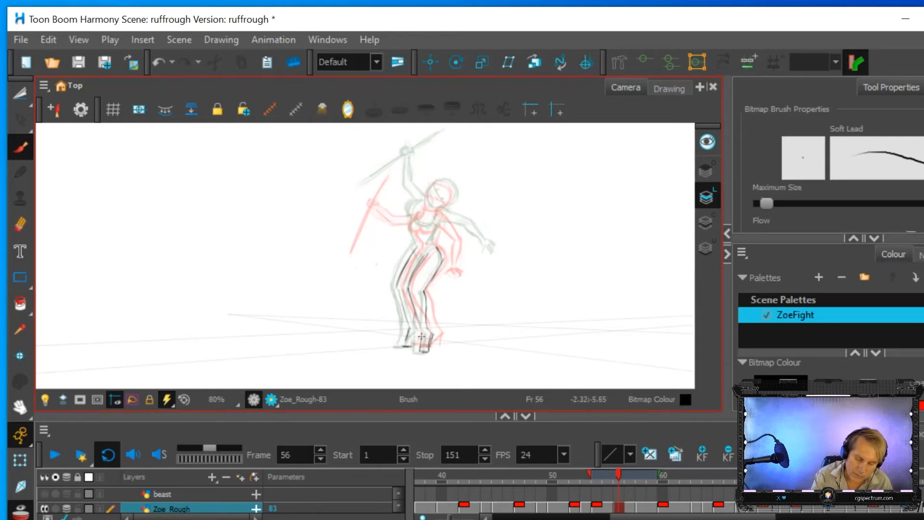
mouse_move(420, 332)
left_mouse_down()
mouse_move(428, 328)
mouse_move(430, 341)
left_mouse_up()
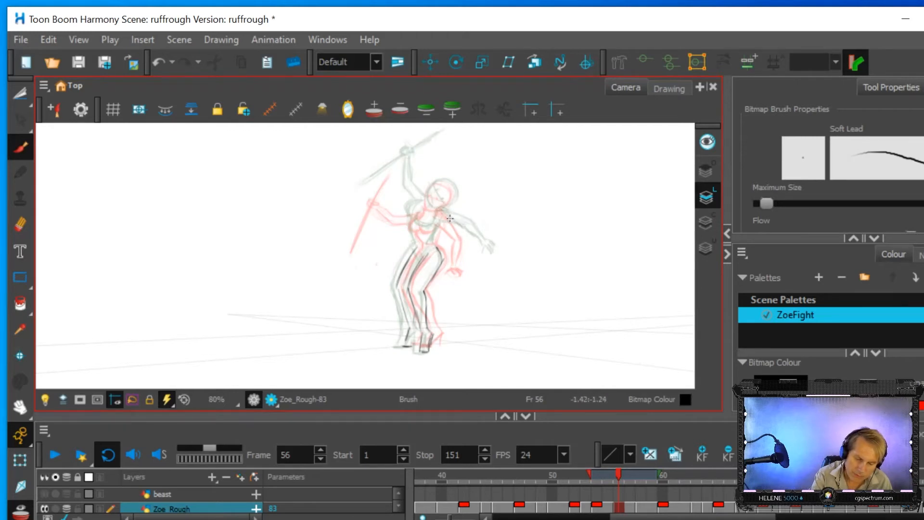
Step: Draw the lowered free arm from shoulder to wrist, with its hand, between the onion-skinned arms on frame 56
mouse_move(465, 227)
left_mouse_down()
mouse_move(468, 255)
mouse_move(450, 230)
left_mouse_up()
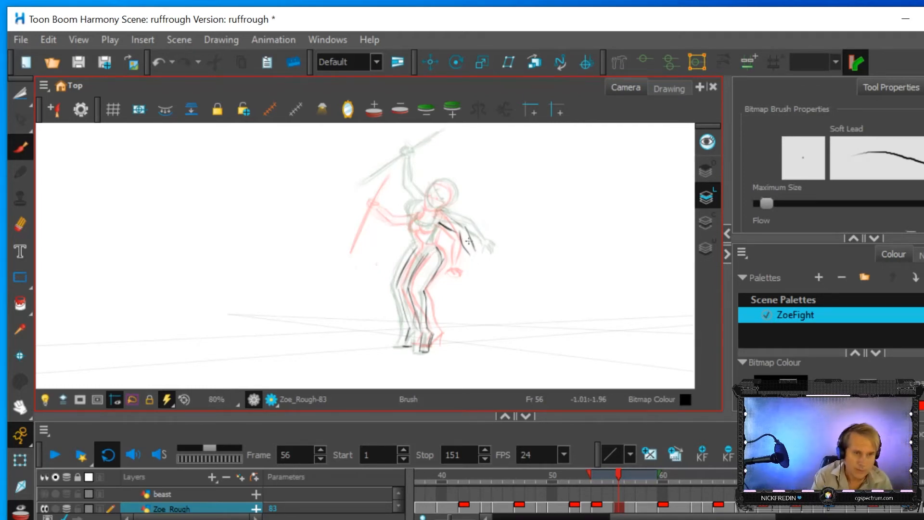
left_click_drag(461, 228, 470, 256)
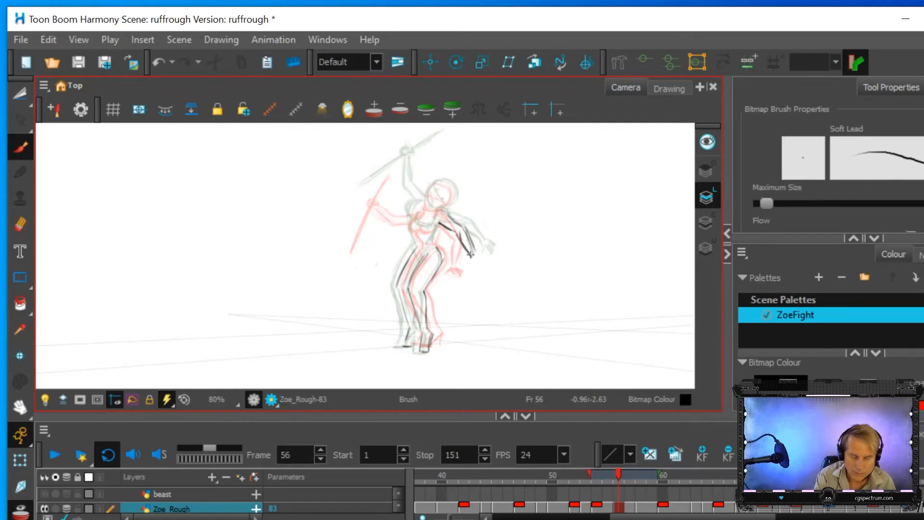
left_click_drag(471, 260, 478, 270)
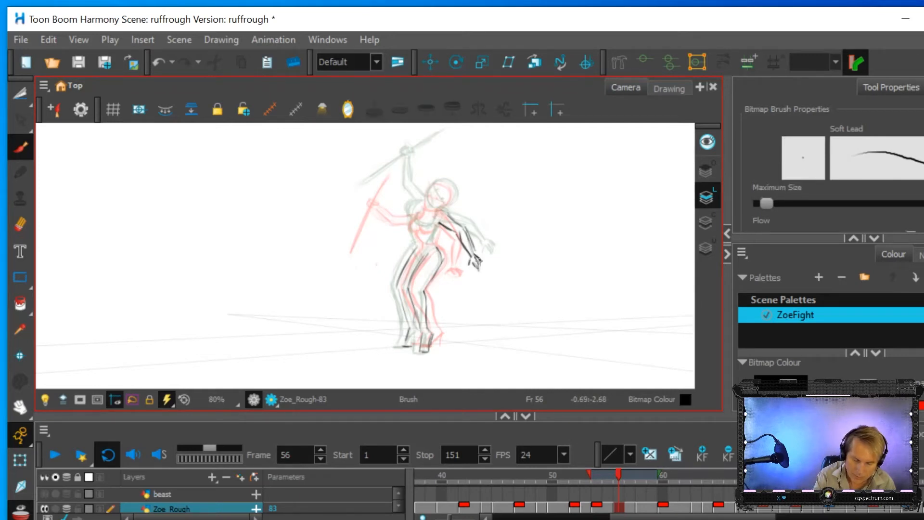
Step: Sketch the head outline and the raised diagonal staff with its gripping fist on frame 56, between the onion-skinned poses
mouse_move(426, 202)
left_mouse_down()
mouse_move(434, 182)
mouse_move(446, 182)
mouse_move(450, 201)
mouse_move(432, 186)
left_mouse_up()
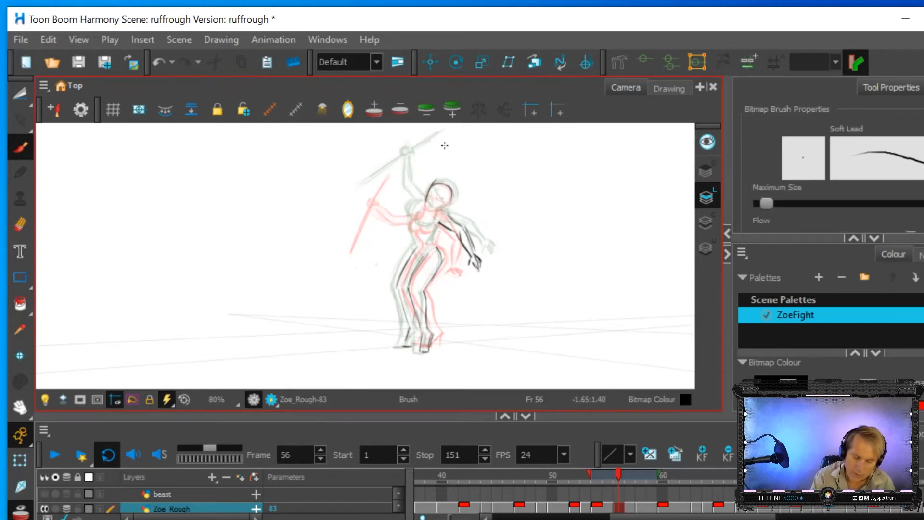
mouse_move(618, 472)
left_mouse_down()
mouse_move(610, 477)
mouse_move(641, 478)
mouse_move(599, 503)
mouse_move(636, 503)
mouse_move(586, 508)
mouse_move(640, 510)
mouse_move(601, 506)
mouse_move(620, 510)
left_mouse_up()
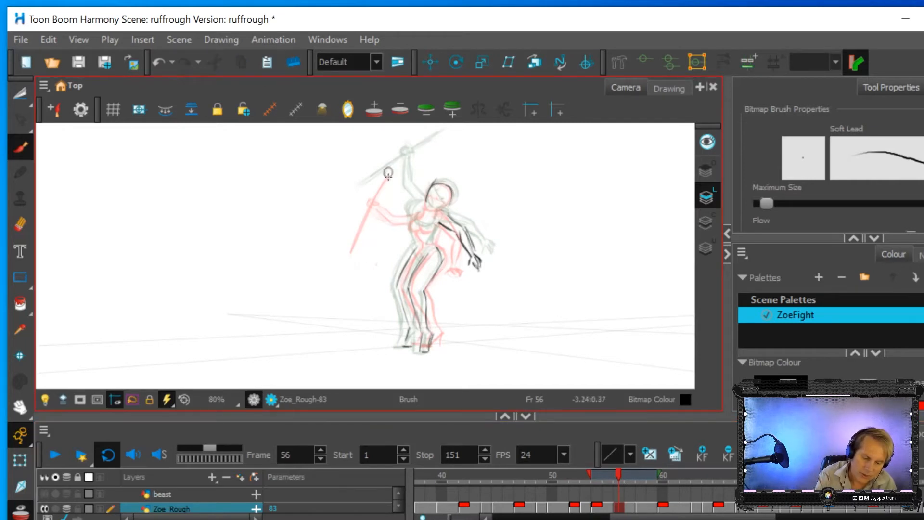
left_click_drag(356, 207, 415, 149)
left_click_drag(347, 212, 377, 177)
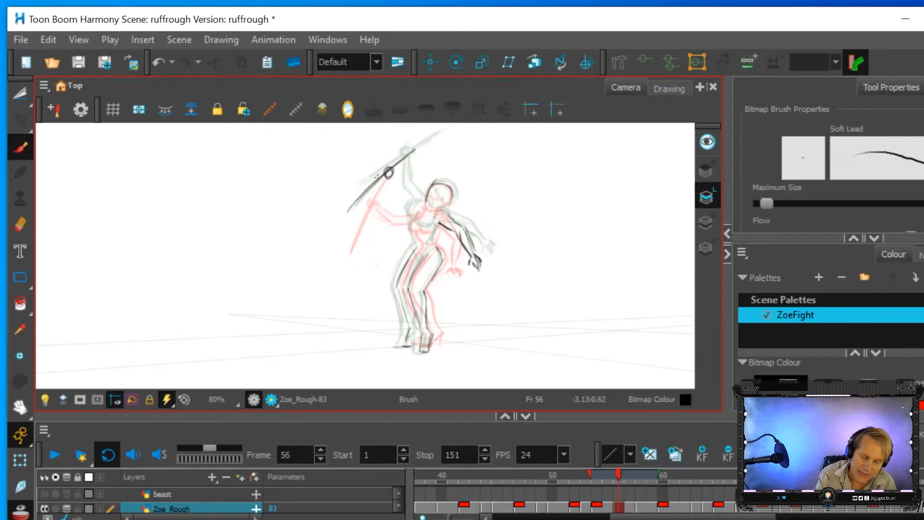
left_click_drag(345, 211, 414, 147)
Step: Draw the raised arm on frame 56, from the fist on the staff down to the shoulder
left_click_drag(388, 180, 390, 195)
mouse_move(392, 176)
left_mouse_down()
mouse_move(418, 206)
mouse_move(387, 181)
mouse_move(410, 211)
mouse_move(397, 186)
left_mouse_up()
left_click_drag(394, 182, 405, 200)
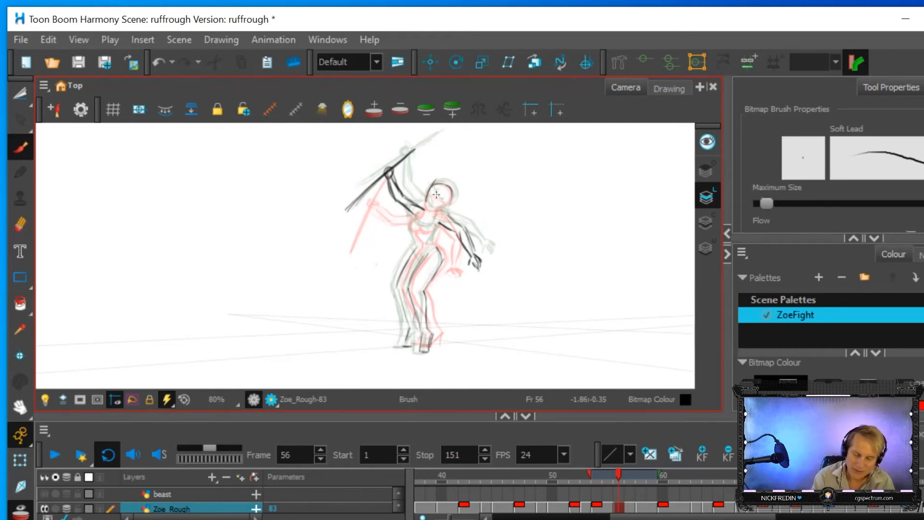
Step: Flip back and forth between frame 56 and its neighbouring frames to check the motion of the new in-between
left_click(627, 472)
left_click(622, 477)
left_click(602, 481)
left_click(620, 480)
left_click(603, 481)
left_click(621, 478)
left_click(633, 478)
left_click(620, 479)
left_click(605, 481)
left_click(618, 480)
mouse_move(619, 480)
left_mouse_down()
mouse_move(643, 487)
mouse_move(618, 494)
left_mouse_up()
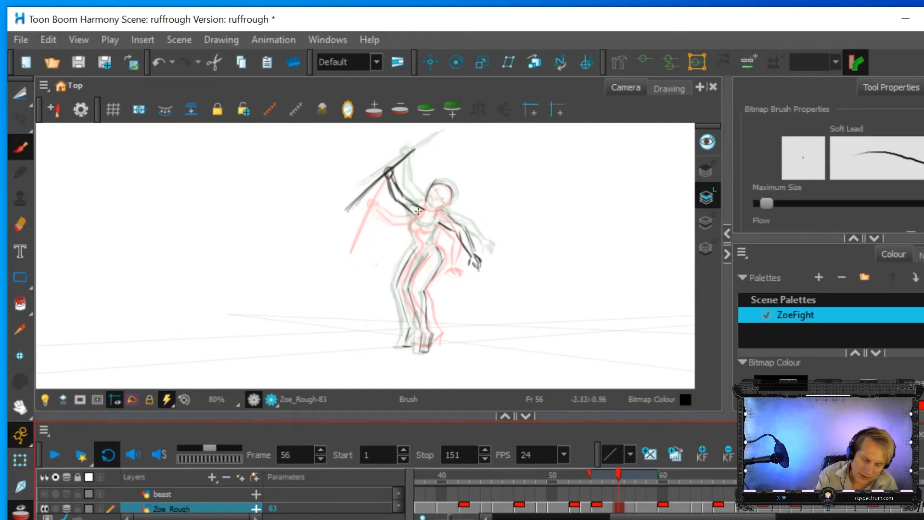
Step: Brush in the torso, bust and remaining head outline on frame 56, and turn off onion skin
mouse_move(416, 210)
left_mouse_down()
mouse_move(409, 215)
mouse_move(435, 221)
mouse_move(410, 220)
mouse_move(415, 237)
mouse_move(438, 235)
mouse_move(441, 267)
mouse_move(435, 248)
left_mouse_up()
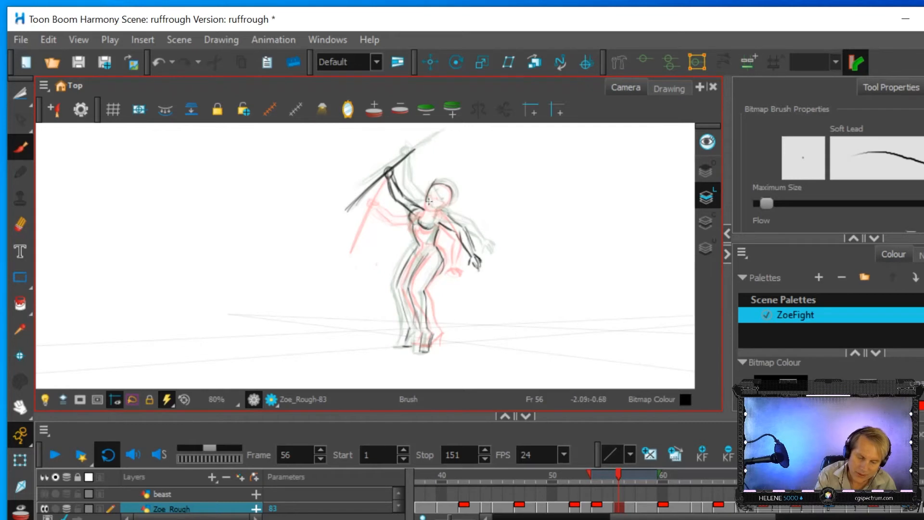
mouse_move(427, 197)
left_mouse_down()
mouse_move(450, 191)
mouse_move(444, 207)
mouse_move(430, 213)
mouse_move(426, 200)
mouse_move(447, 182)
mouse_move(449, 196)
mouse_move(440, 186)
mouse_move(460, 204)
mouse_move(452, 233)
mouse_move(460, 242)
mouse_move(450, 215)
mouse_move(435, 213)
mouse_move(463, 228)
mouse_move(473, 256)
mouse_move(460, 221)
mouse_move(478, 262)
left_mouse_up()
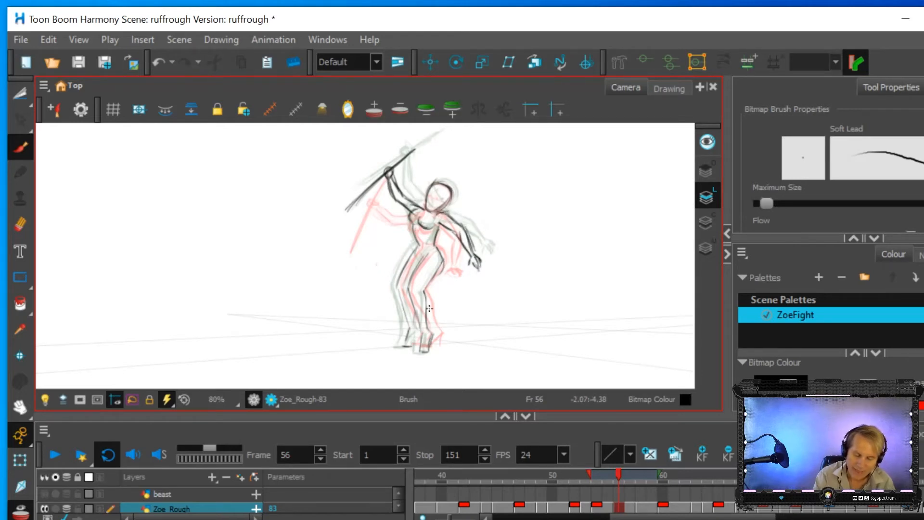
left_click(19, 511)
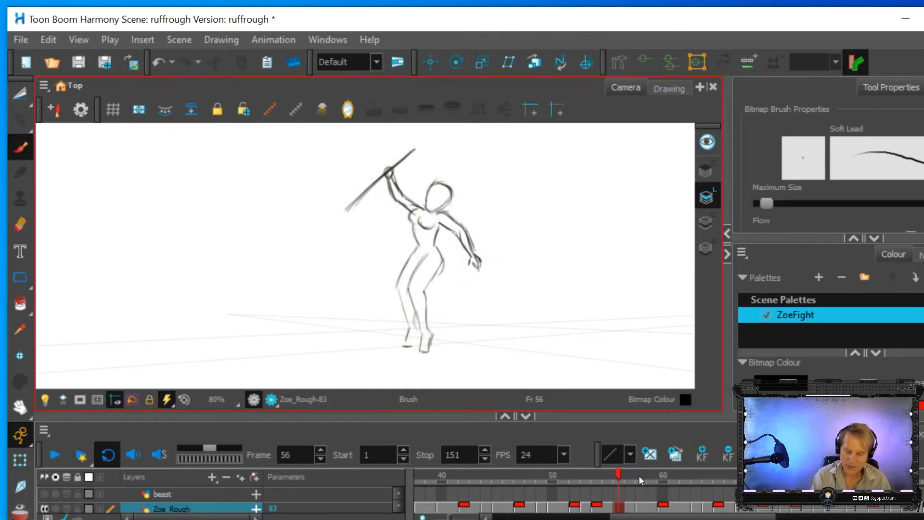
mouse_move(619, 477)
left_mouse_down()
mouse_move(607, 474)
mouse_move(646, 473)
mouse_move(604, 482)
mouse_move(641, 481)
mouse_move(625, 481)
left_mouse_up()
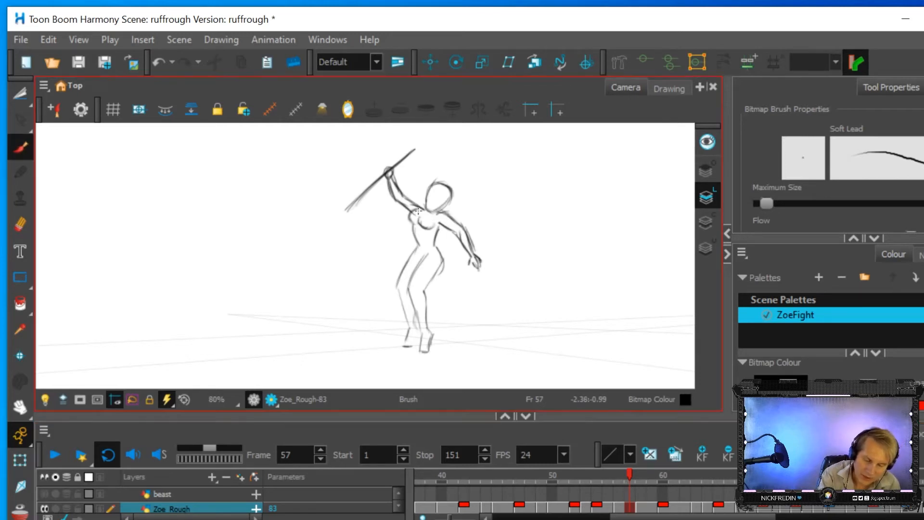
Step: Erase the rough bust and redraw it, reinforcing the waist, hip and leg lines of the in-between
mouse_move(410, 225)
left_mouse_down()
mouse_move(408, 215)
mouse_move(424, 233)
left_mouse_up()
left_click(20, 225)
left_click_drag(408, 212, 430, 230)
left_click(19, 149)
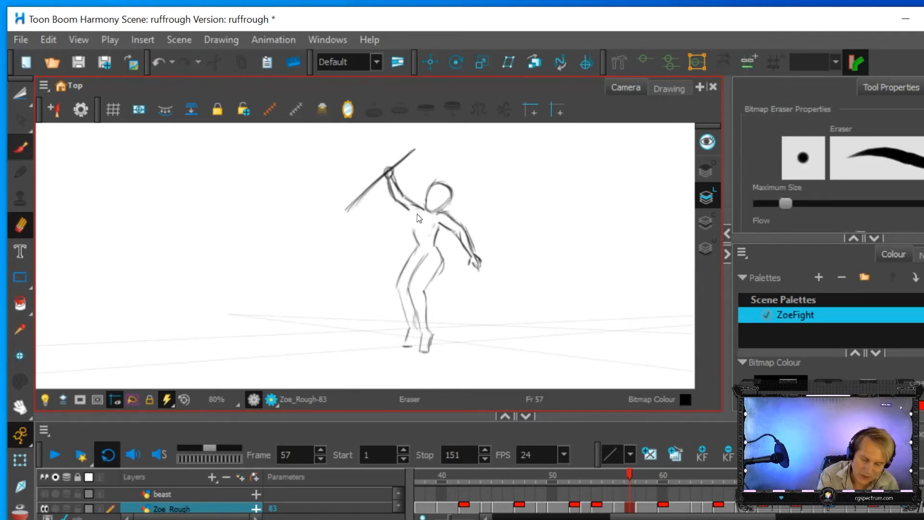
mouse_move(412, 230)
left_mouse_down()
mouse_move(417, 213)
mouse_move(433, 225)
mouse_move(414, 211)
mouse_move(401, 293)
mouse_move(412, 331)
left_mouse_up()
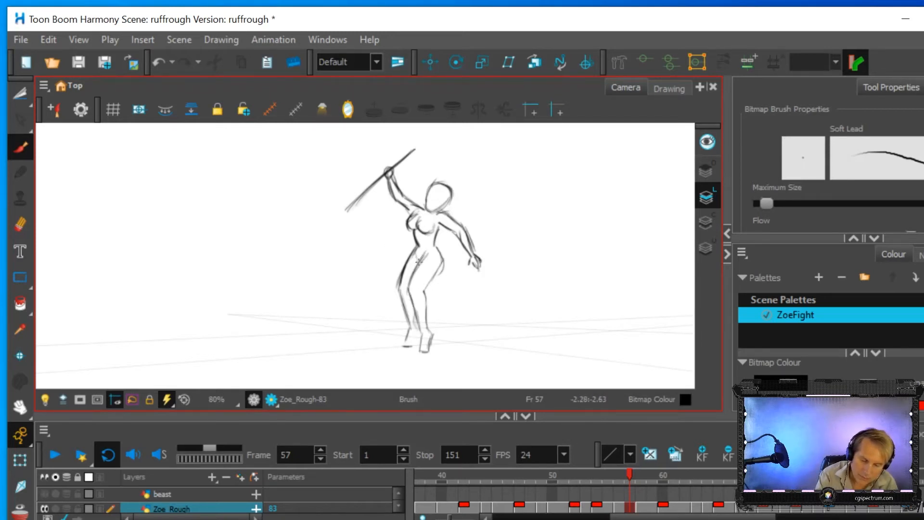
mouse_move(436, 270)
left_mouse_down()
mouse_move(419, 302)
mouse_move(430, 292)
mouse_move(423, 351)
mouse_move(429, 332)
left_mouse_up()
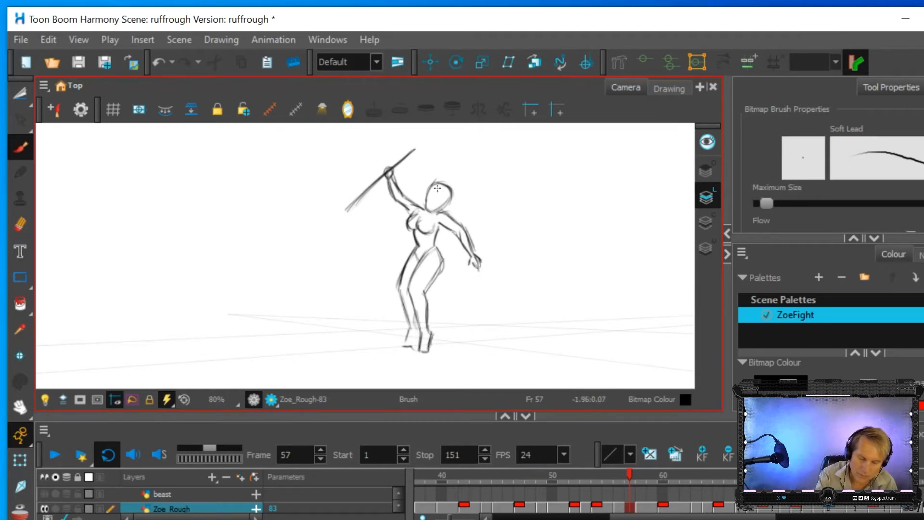
Step: Try crossed face guidelines on the head, erasing and redrawing its outline and guides at a new tilt
left_click_drag(443, 197, 441, 196)
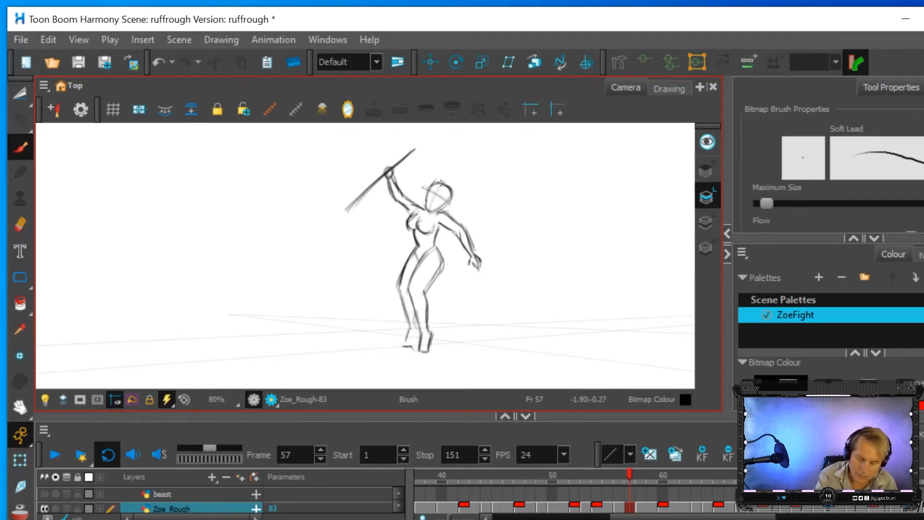
mouse_move(629, 475)
left_mouse_down()
mouse_move(609, 475)
mouse_move(647, 480)
mouse_move(605, 486)
mouse_move(620, 487)
left_mouse_up()
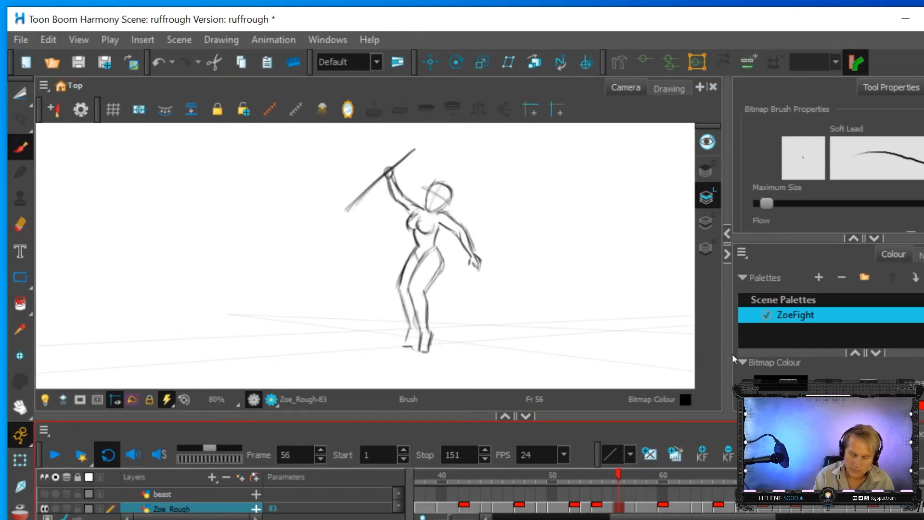
left_click(18, 226)
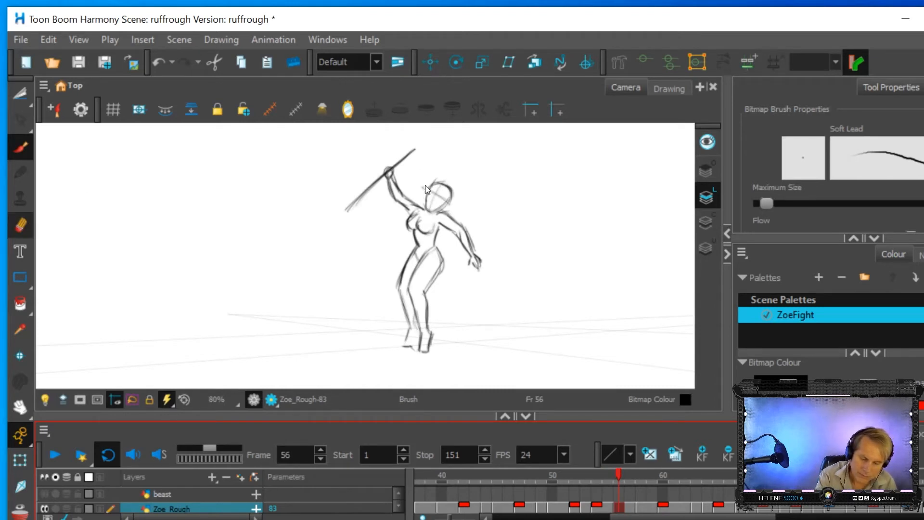
left_click_drag(433, 187, 431, 202)
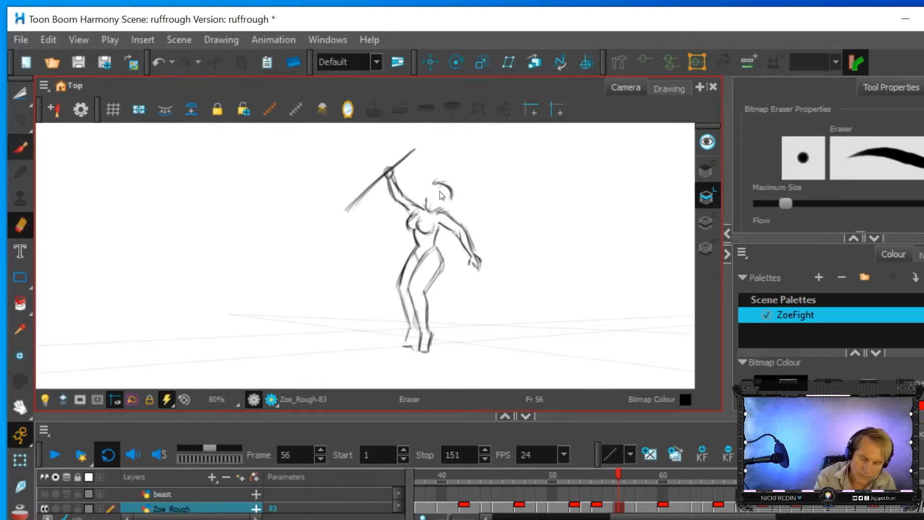
key("alt+b")
mouse_move(434, 183)
left_mouse_down()
mouse_move(439, 211)
mouse_move(449, 195)
mouse_move(424, 210)
mouse_move(445, 183)
mouse_move(436, 194)
mouse_move(448, 212)
left_mouse_up()
left_click(613, 473)
mouse_move(614, 473)
left_mouse_down()
mouse_move(643, 470)
mouse_move(627, 472)
left_mouse_up()
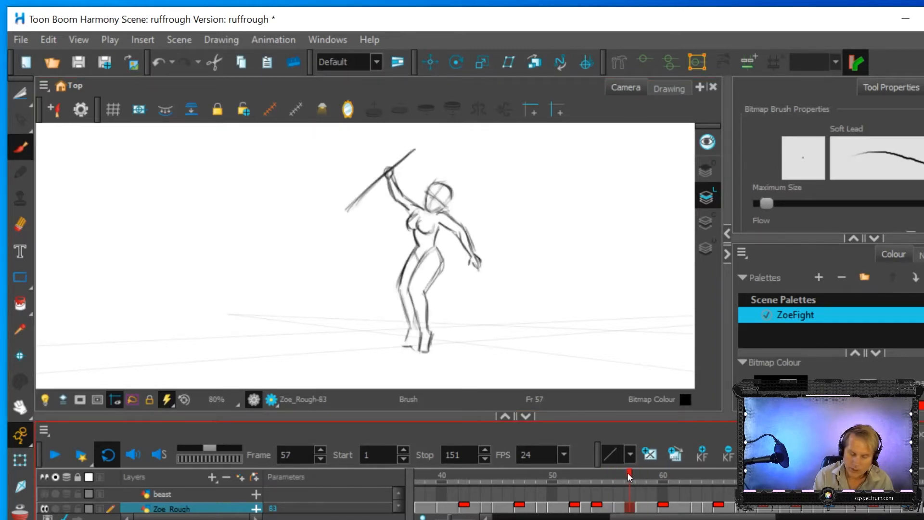
Step: Turn on onion skin and erase the head of the in-between up close
scroll(513, 227, "up", 3)
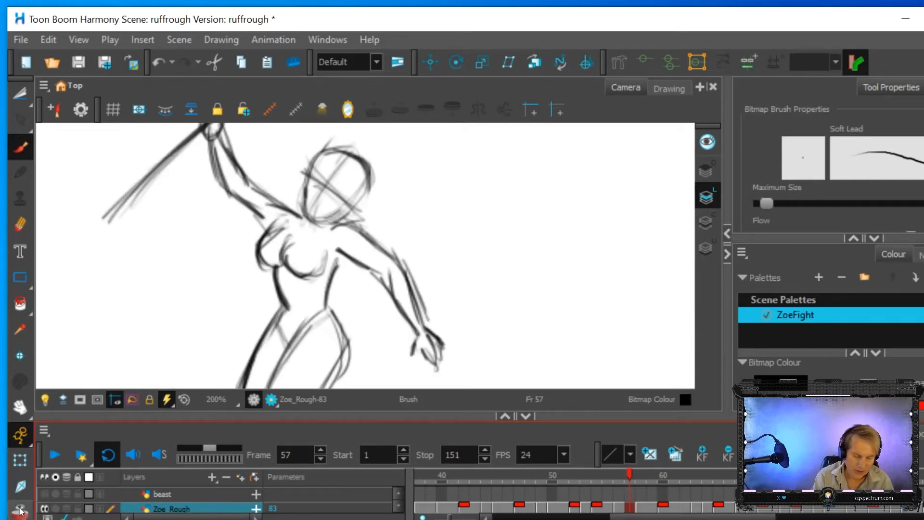
key("alt+o")
left_click(19, 223)
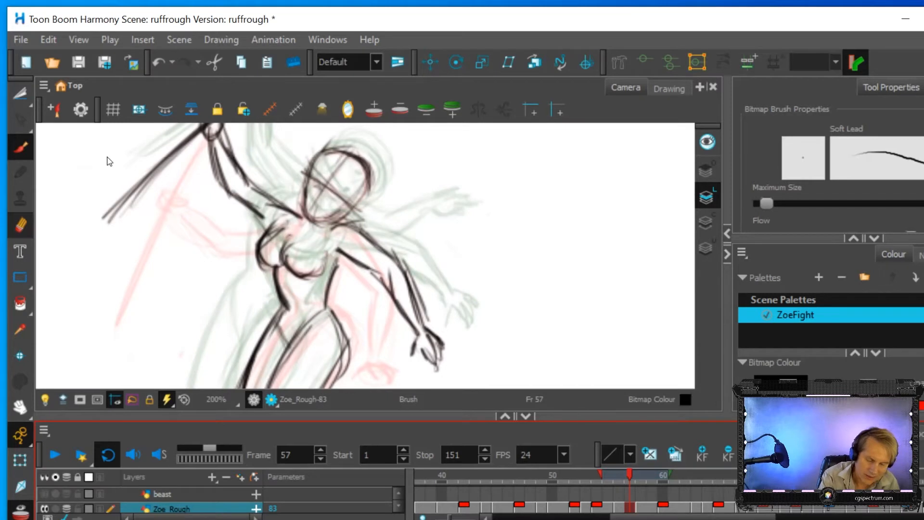
mouse_move(310, 195)
left_mouse_down()
mouse_move(341, 206)
mouse_move(366, 178)
mouse_move(362, 161)
mouse_move(332, 151)
mouse_move(355, 154)
mouse_move(313, 179)
mouse_move(354, 169)
left_mouse_up()
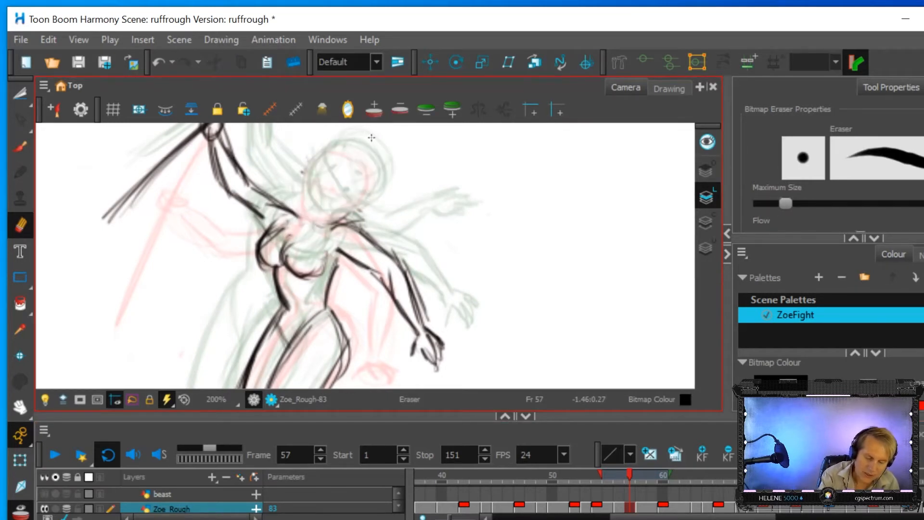
Step: Redraw the tilted head outline with simple facial features between the onion-skinned heads, and darken the waist line below the lowered arm
left_click(20, 147)
mouse_move(311, 164)
left_mouse_down()
mouse_move(345, 195)
mouse_move(322, 172)
mouse_move(342, 188)
mouse_move(310, 210)
mouse_move(315, 161)
mouse_move(349, 152)
mouse_move(372, 187)
mouse_move(327, 147)
mouse_move(371, 175)
mouse_move(348, 203)
mouse_move(308, 216)
left_mouse_up()
left_click_drag(359, 198, 304, 219)
left_click_drag(318, 161, 308, 184)
mouse_move(333, 145)
left_mouse_down()
mouse_move(306, 195)
mouse_move(347, 147)
mouse_move(366, 190)
mouse_move(371, 178)
left_mouse_up()
left_click_drag(328, 153, 360, 182)
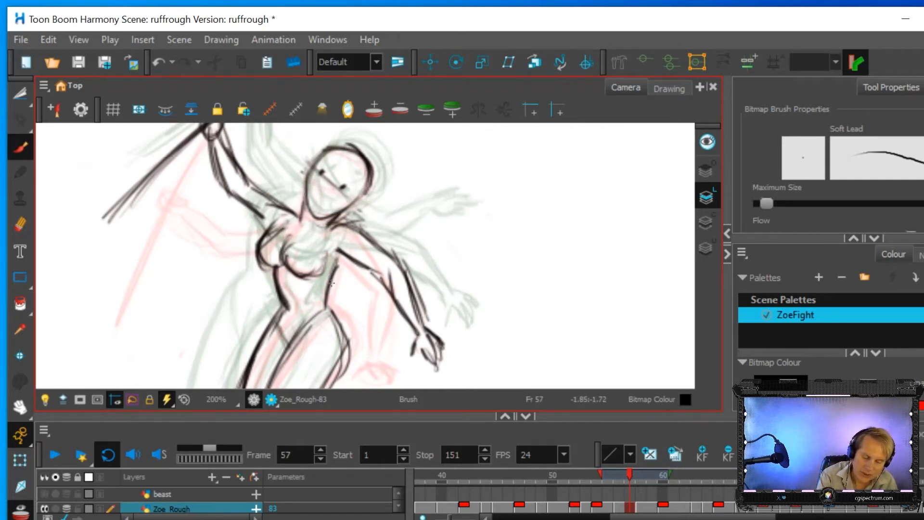
left_click_drag(325, 305, 341, 257)
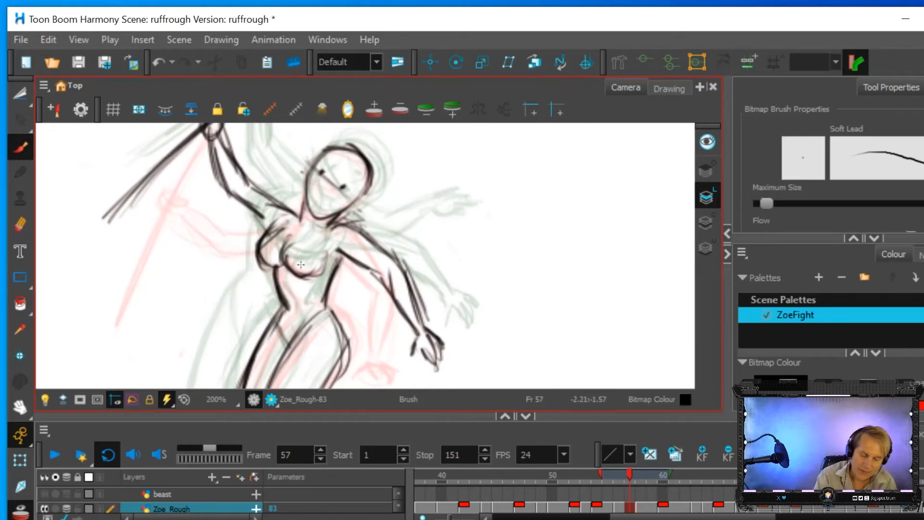
Step: Turn off onion skin and play the animation from frame 38
scroll(443, 248, "down", 5)
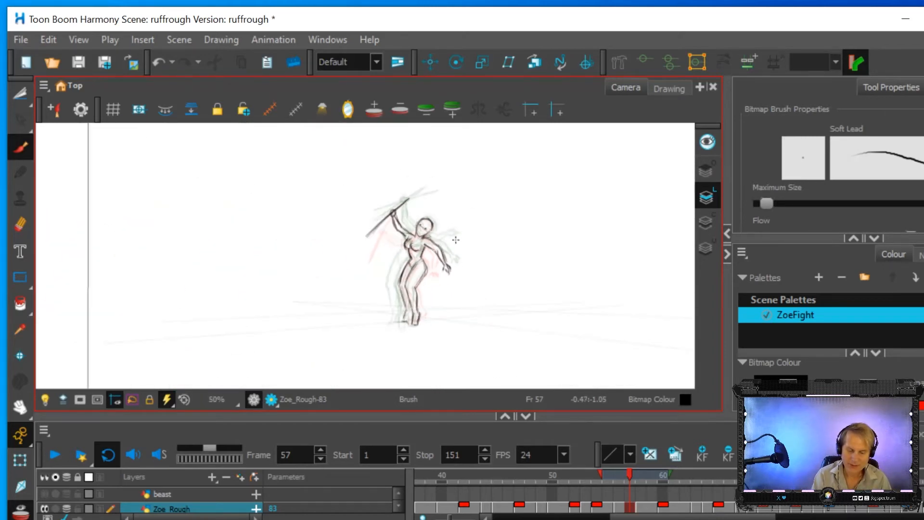
left_click(20, 511)
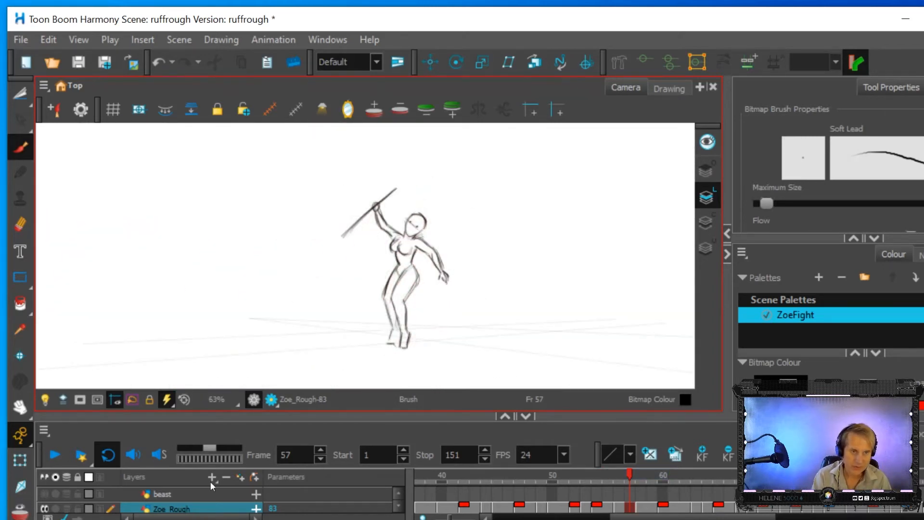
mouse_move(627, 472)
left_mouse_down()
mouse_move(562, 478)
mouse_move(675, 481)
mouse_move(562, 501)
mouse_move(546, 497)
mouse_move(613, 495)
mouse_move(422, 496)
mouse_move(486, 494)
left_mouse_up()
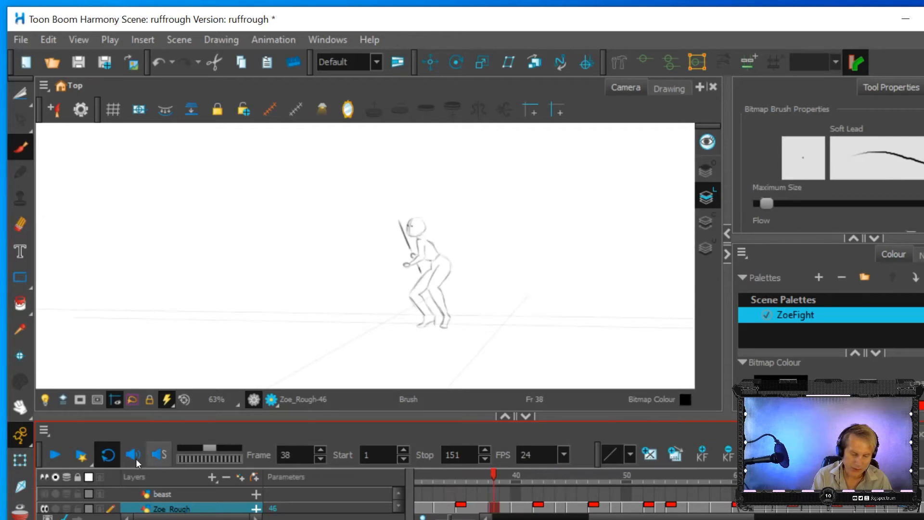
left_click(50, 453)
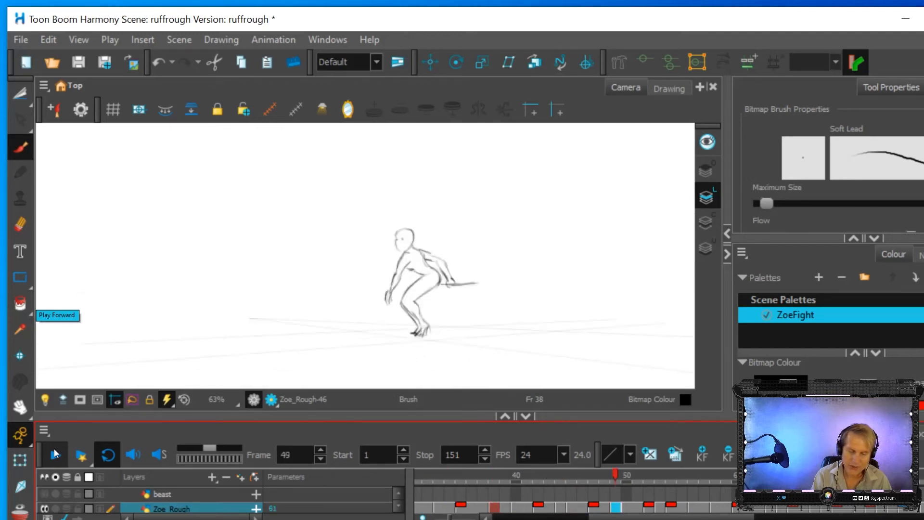
left_click(54, 448)
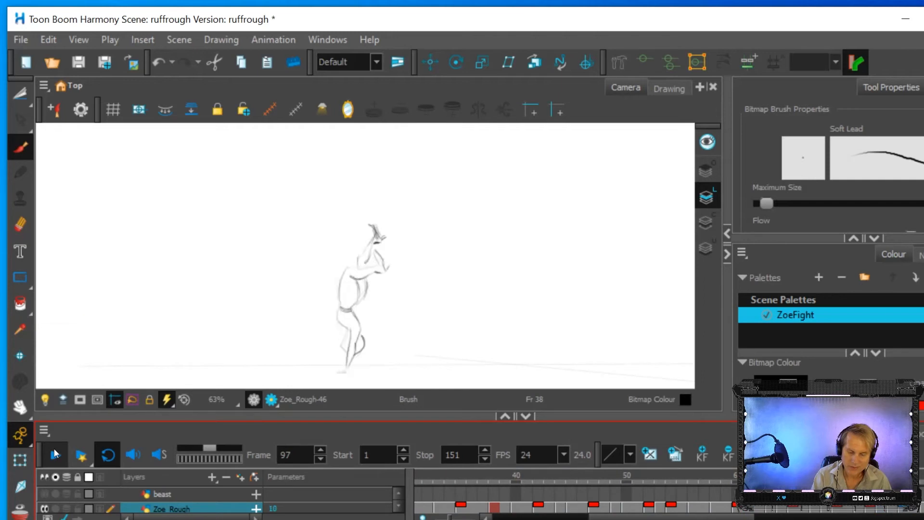
Step: Limit the playback range to start at frame 28 and stop at frame 110
mouse_move(710, 478)
left_mouse_down()
mouse_move(372, 503)
mouse_move(441, 509)
mouse_move(421, 505)
mouse_move(703, 480)
mouse_move(574, 498)
left_mouse_up()
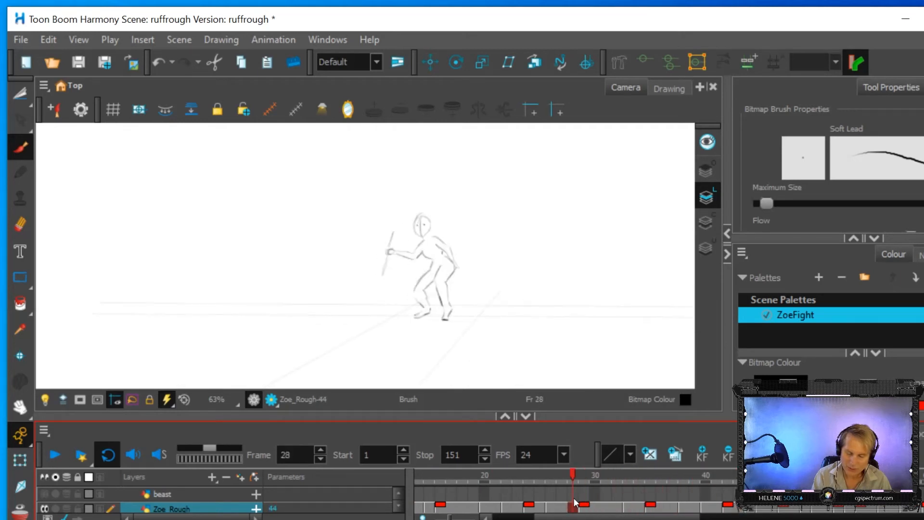
mouse_move(609, 516)
left_mouse_down()
mouse_move(574, 516)
mouse_move(621, 514)
left_mouse_up()
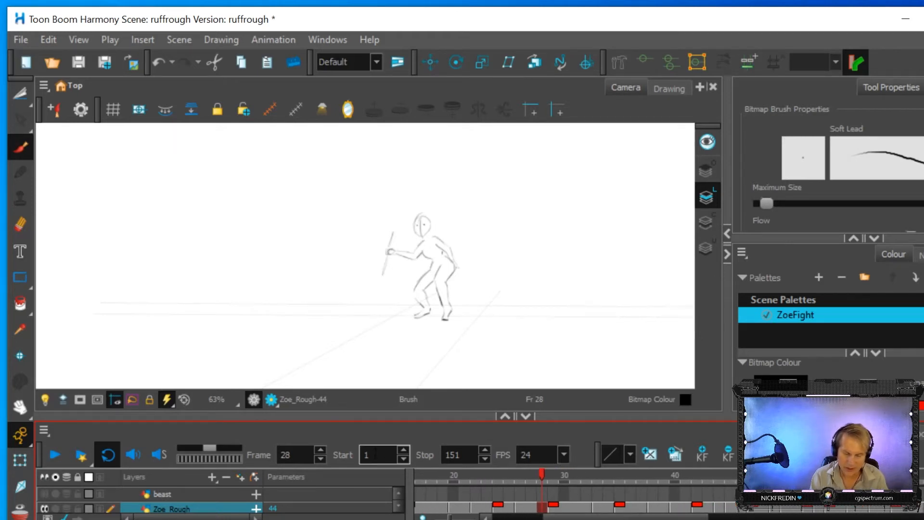
double_click(374, 454)
type("28")
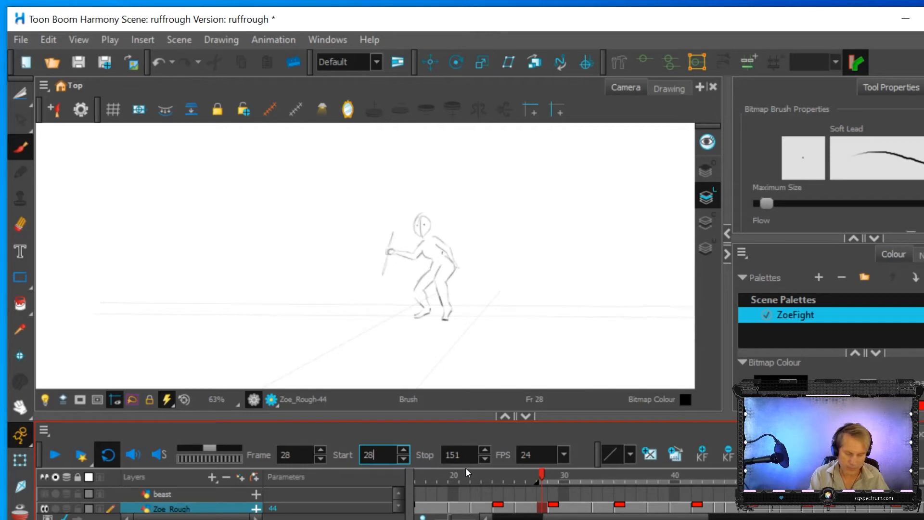
key("Return")
key("Return")
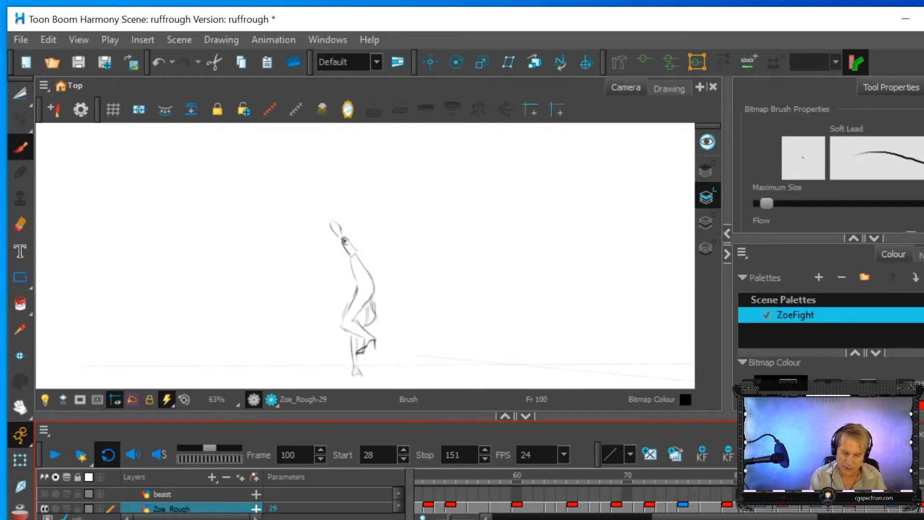
key("f")
key("f")
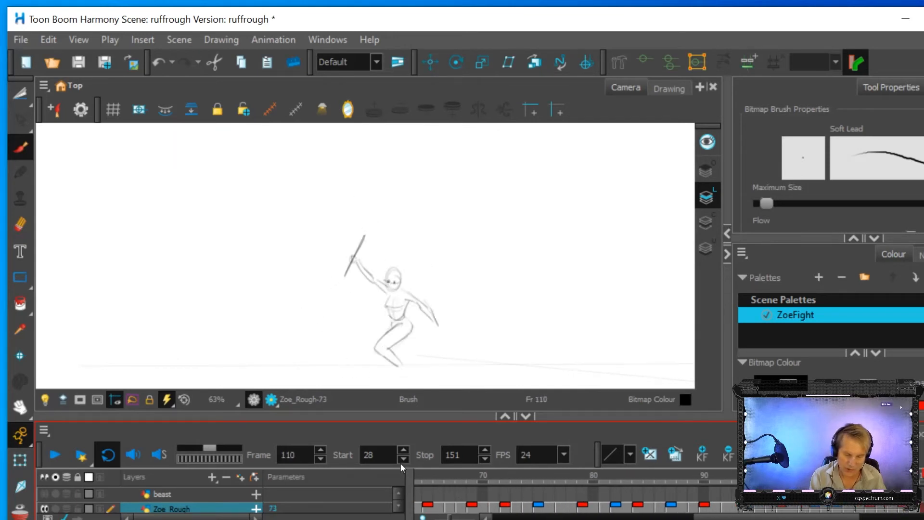
double_click(465, 454)
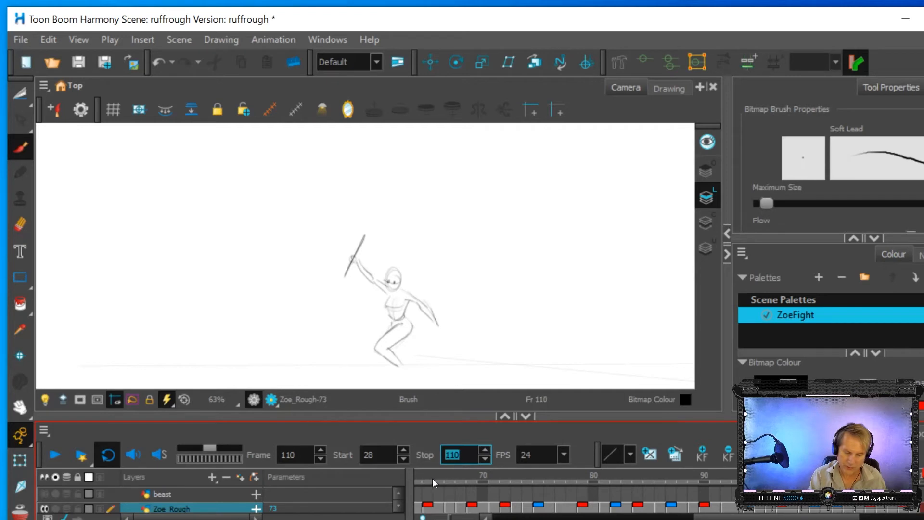
Step: Play the limited frame range to review the rough animation, and stop playback
left_click(55, 456)
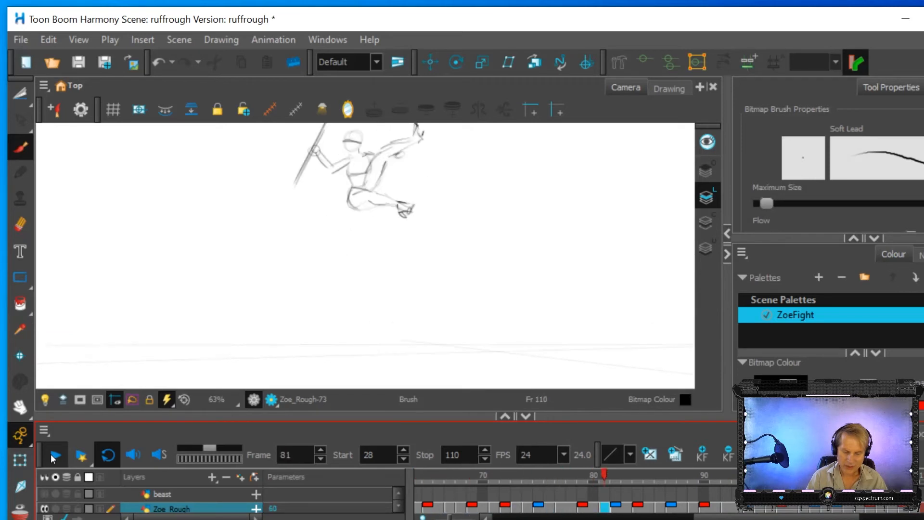
left_click(53, 459)
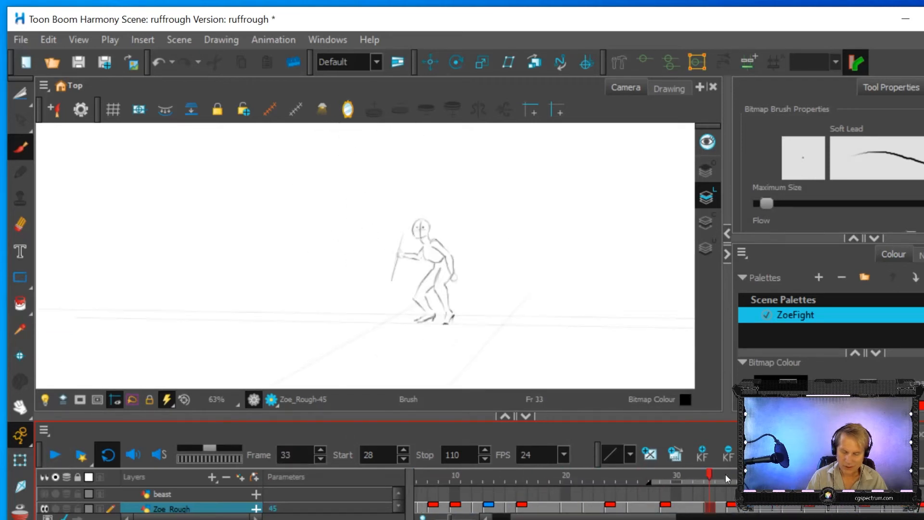
Step: Scrub through the rough poses up to about frame 54, then play the 28 to 110 range and stop playback
left_click_drag(715, 468, 653, 479)
mouse_move(522, 482)
left_mouse_down()
mouse_move(380, 497)
mouse_move(583, 483)
mouse_move(923, 481)
mouse_move(794, 481)
left_mouse_up()
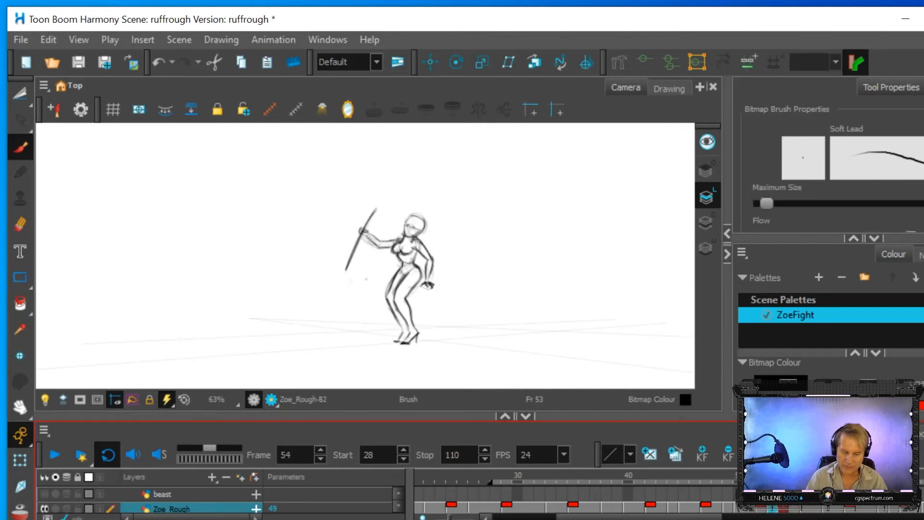
left_click_drag(732, 496, 750, 495)
left_click_drag(816, 493, 413, 491)
left_click(54, 456)
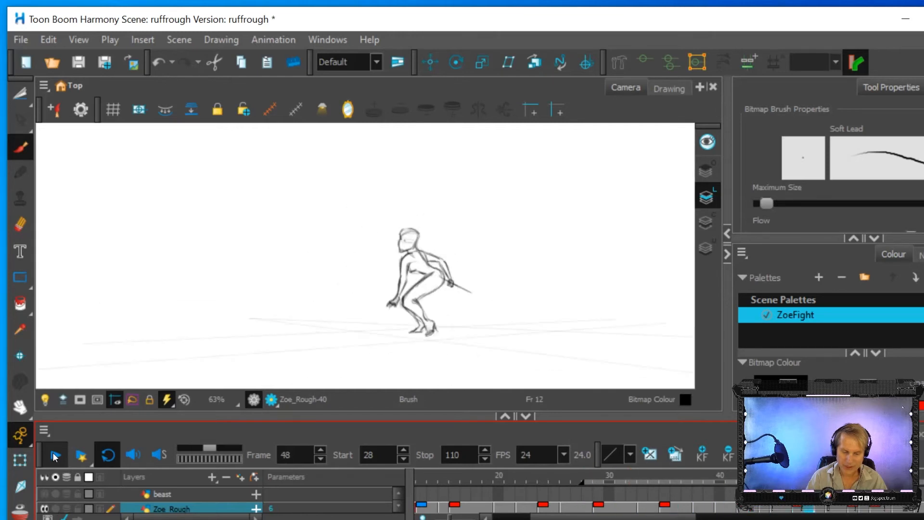
left_click(55, 456)
Step: Erase the upright staff and the arm holding it from the character drawing at frame 53
mouse_move(709, 475)
left_mouse_down()
mouse_move(470, 496)
mouse_move(536, 495)
mouse_move(519, 496)
left_mouse_up()
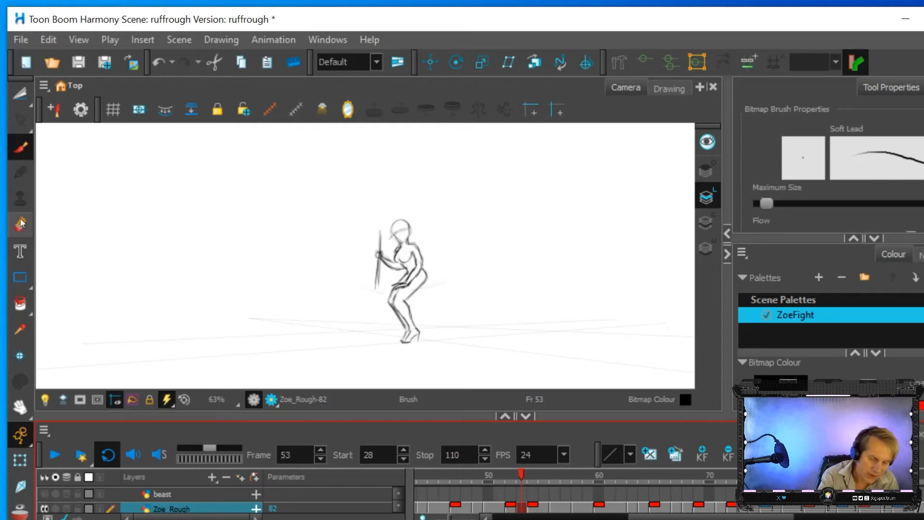
left_click_drag(373, 264, 376, 239)
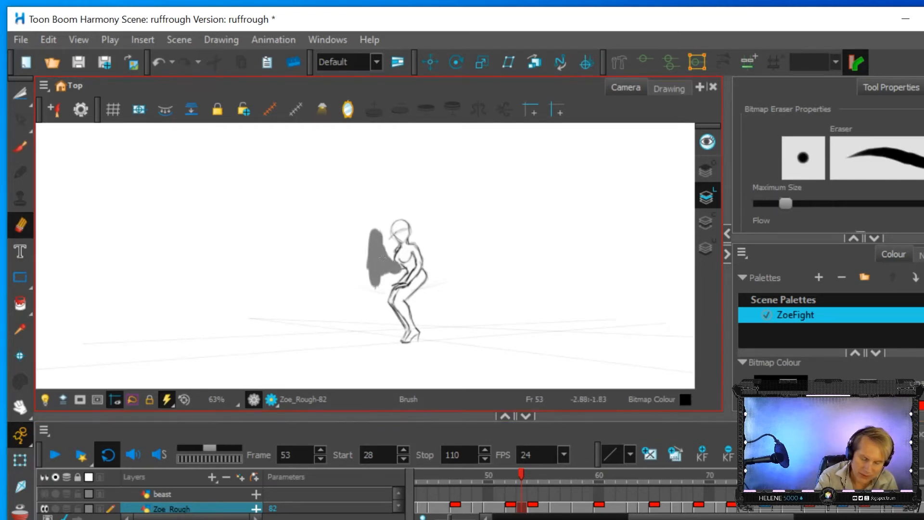
left_click_drag(382, 258, 381, 265)
left_click_drag(378, 233, 377, 287)
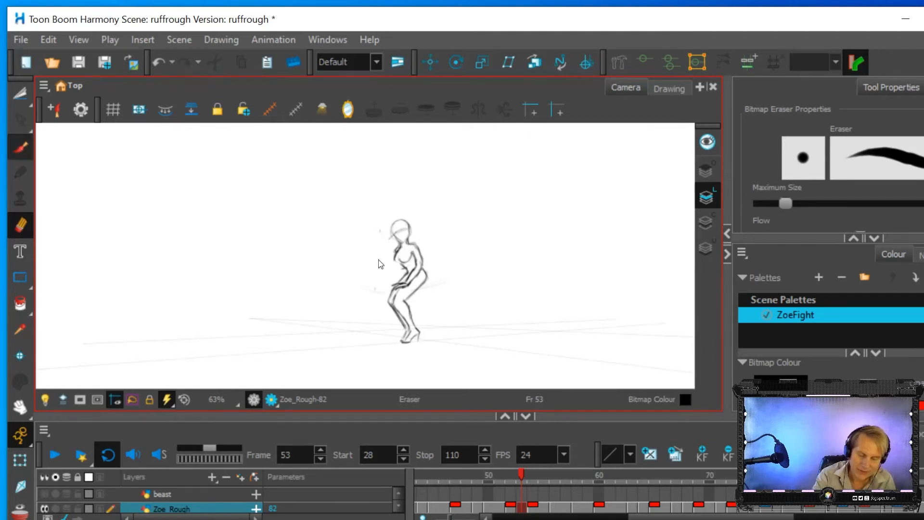
Step: Sketch the staff as a slanted line lower in front of the body with a circle for the hand, and undo the circle
key("alt+b")
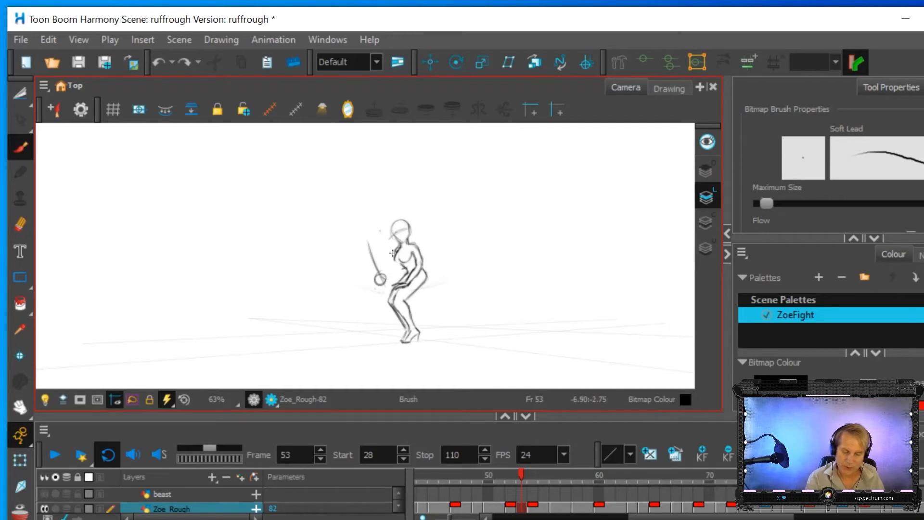
scroll(392, 253, "up", 4)
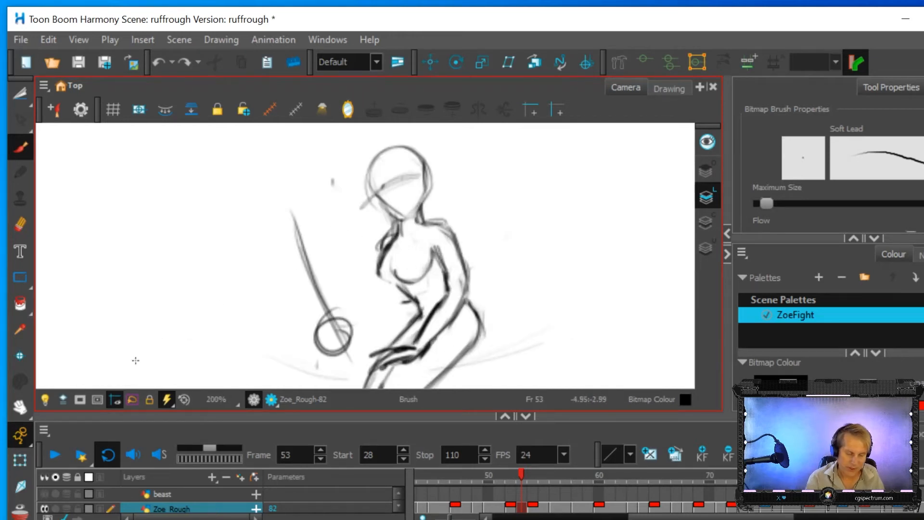
left_click(22, 408)
left_click_drag(221, 320, 222, 252)
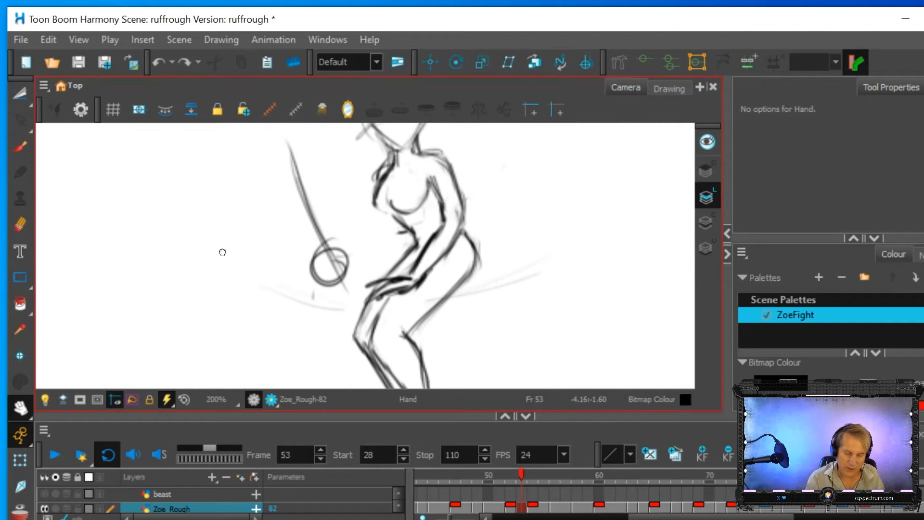
key("ctrl+z")
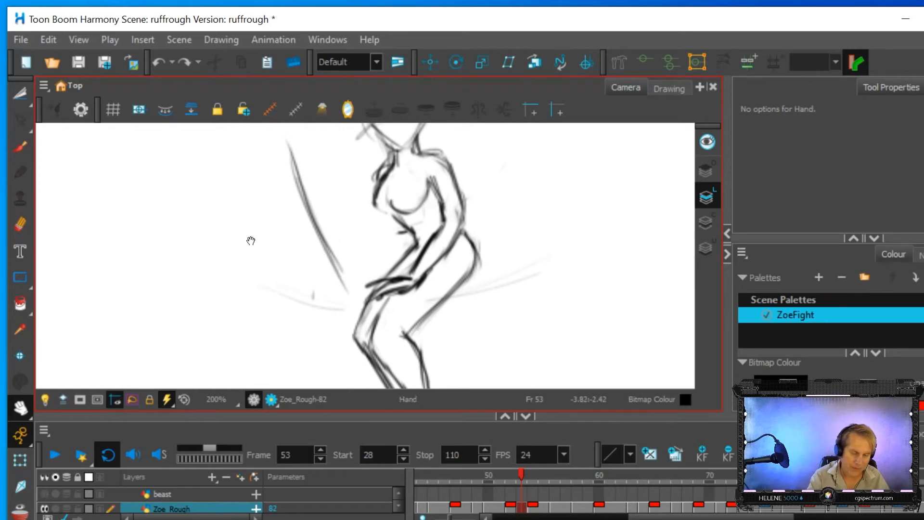
Step: Draw the lowered forearm and hand gripping the lower end of the staff, with light swing arcs behind the hips
key("alt+b")
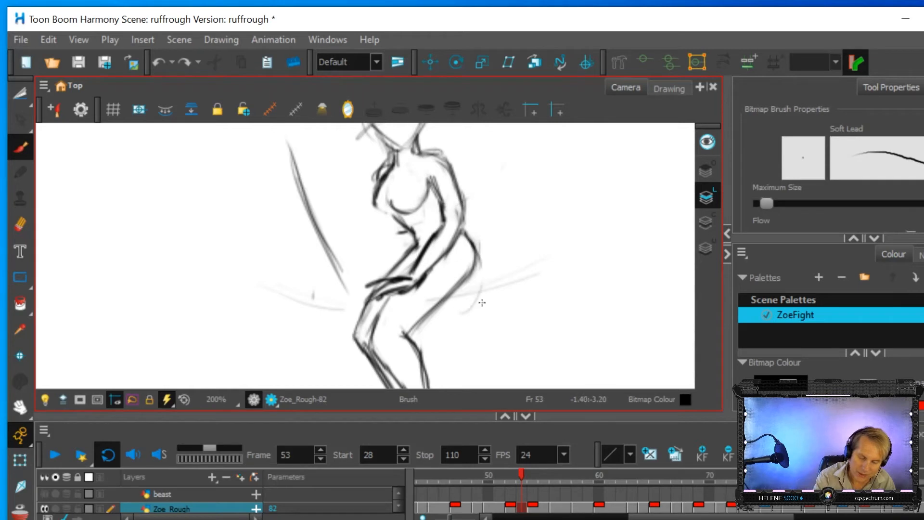
left_click_drag(504, 295, 465, 295)
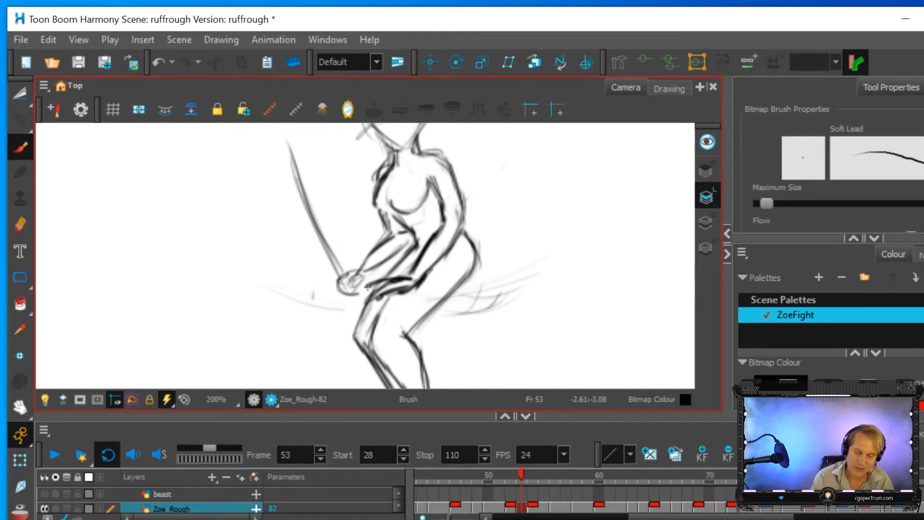
scroll(481, 322, "down", 1)
scroll(507, 312, "up", 3)
scroll(504, 311, "down", 7)
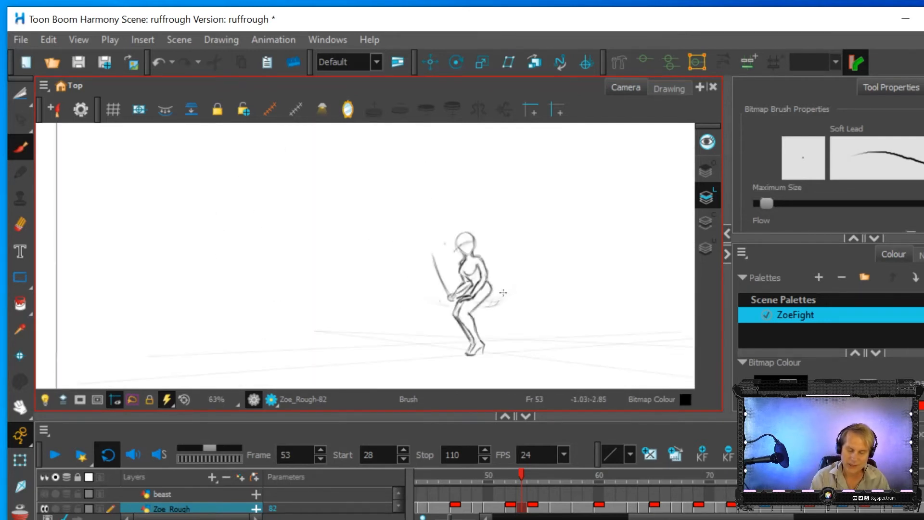
Step: Play the animation to review the revised frame 53 pose in motion, and stop playback
mouse_move(520, 471)
left_mouse_down()
mouse_move(538, 475)
mouse_move(496, 475)
mouse_move(552, 476)
mouse_move(409, 477)
left_mouse_up()
left_click(54, 455)
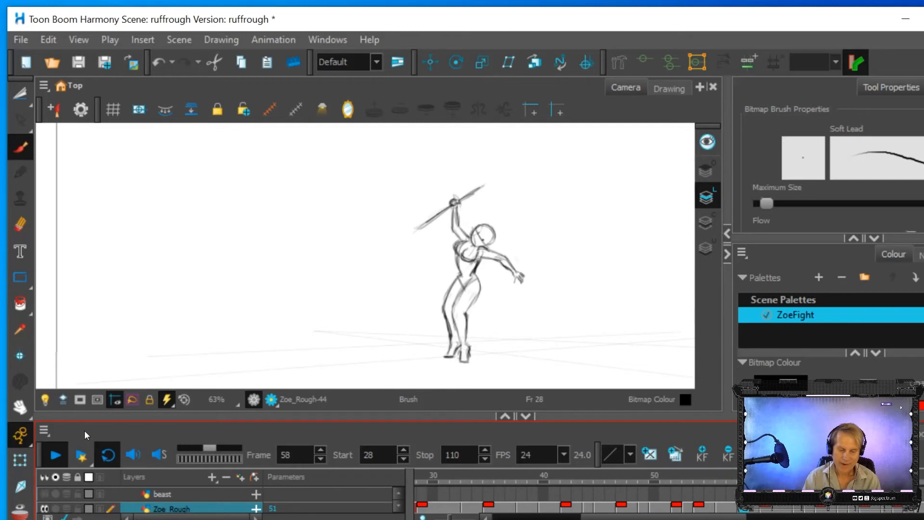
left_click(54, 455)
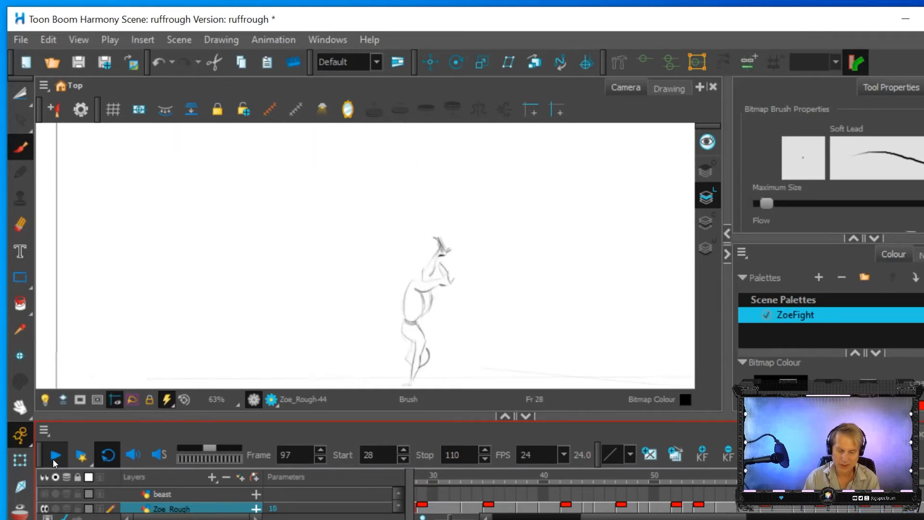
Step: Darken the outlines of the supporting arm and planted hand in the handstand drawing at frame 69
left_click(664, 476)
mouse_move(662, 479)
left_mouse_down()
mouse_move(399, 493)
mouse_move(613, 496)
mouse_move(521, 509)
mouse_move(645, 506)
mouse_move(467, 509)
mouse_move(519, 514)
mouse_move(476, 510)
mouse_move(705, 509)
mouse_move(644, 511)
mouse_move(669, 513)
left_mouse_up()
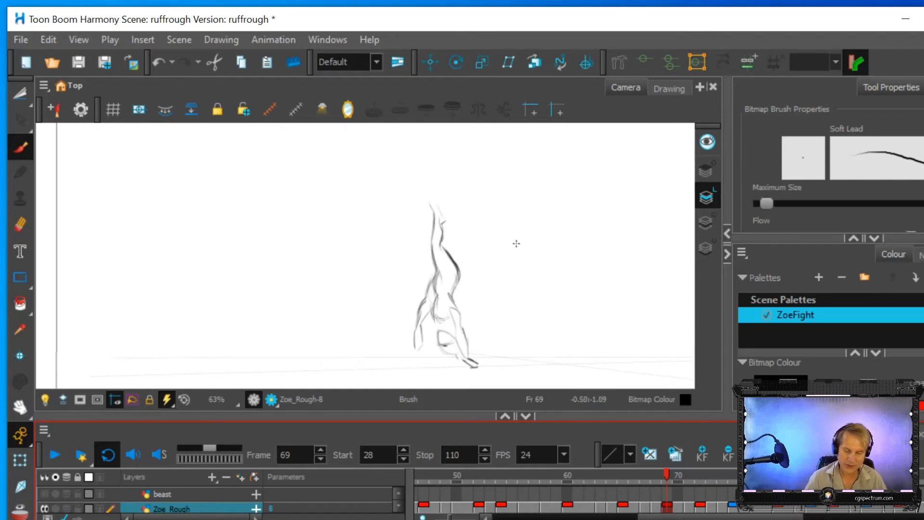
scroll(505, 247, "down", 2)
scroll(496, 228, "up", 4)
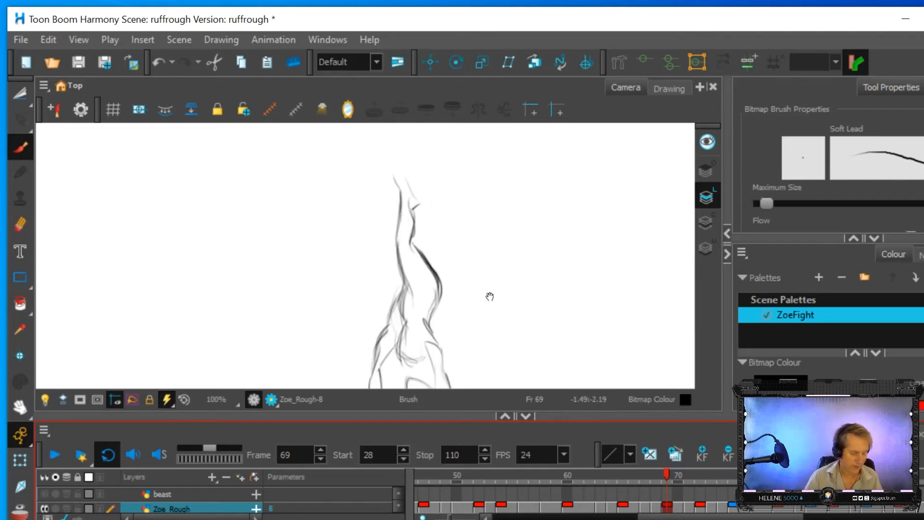
mouse_move(489, 299)
left_mouse_down()
mouse_move(474, 239)
mouse_move(452, 221)
mouse_move(450, 241)
left_mouse_up()
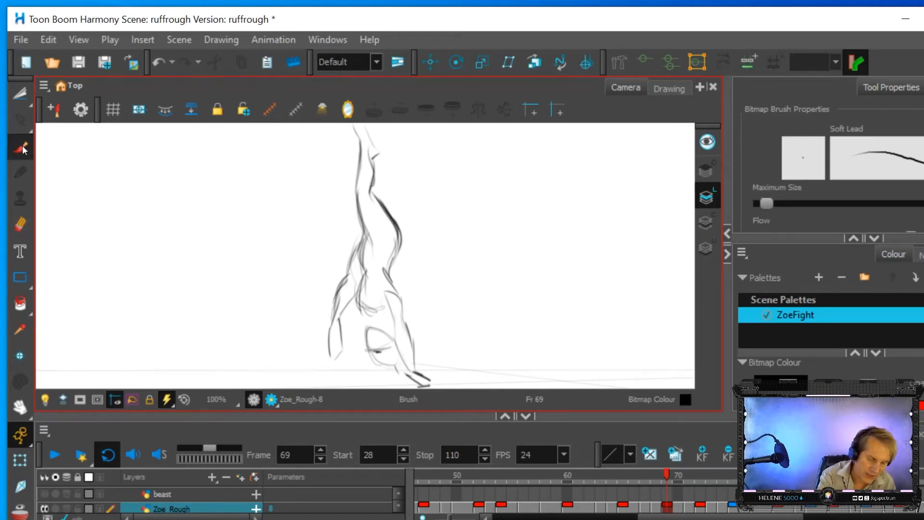
mouse_move(410, 371)
left_mouse_down()
mouse_move(393, 342)
mouse_move(406, 334)
mouse_move(394, 285)
left_mouse_up()
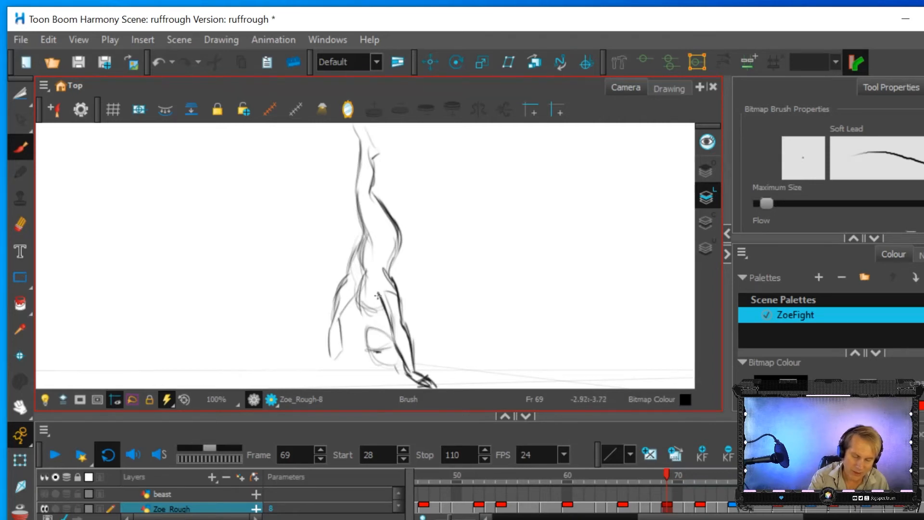
Step: Define the front of the torso, the chest and the raised leg of the handstand figure with darker strokes
mouse_move(362, 315)
left_mouse_down()
mouse_move(350, 280)
mouse_move(356, 312)
mouse_move(350, 292)
mouse_move(352, 312)
mouse_move(360, 256)
left_mouse_up()
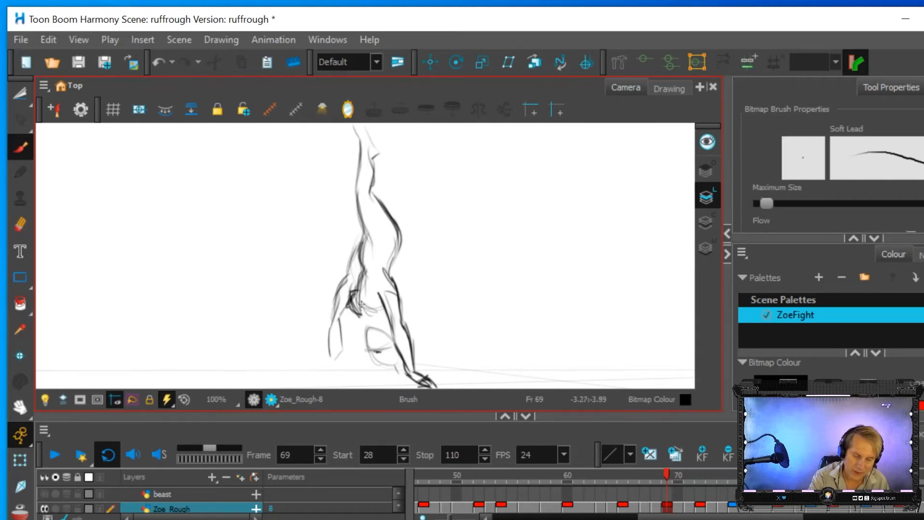
mouse_move(362, 295)
left_mouse_down()
mouse_move(368, 313)
mouse_move(381, 307)
mouse_move(374, 327)
left_mouse_up()
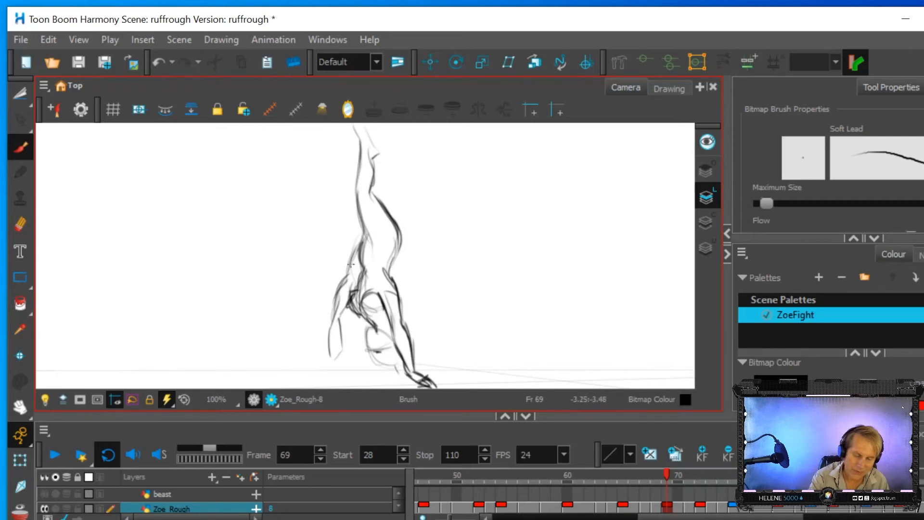
mouse_move(360, 228)
left_mouse_down()
mouse_move(362, 158)
mouse_move(351, 190)
mouse_move(359, 155)
mouse_move(373, 163)
mouse_move(366, 190)
mouse_move(395, 228)
left_mouse_up()
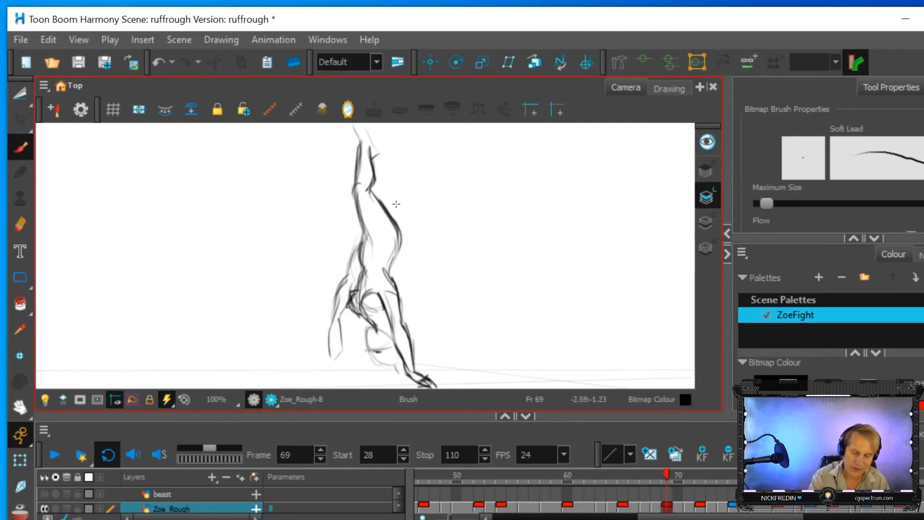
Step: Draw the foot at the top of the raised leg and darken the hip and back contour
scroll(461, 251, "up", 1)
scroll(507, 257, "down", 2)
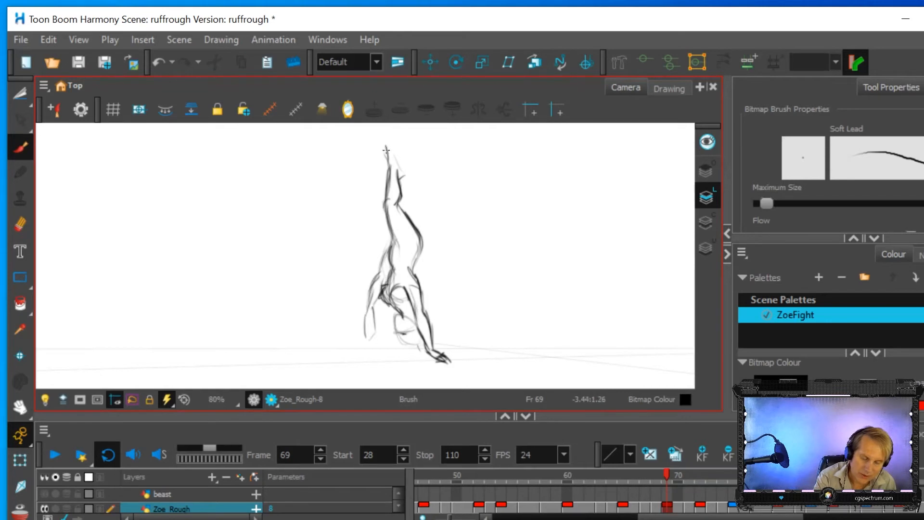
left_click_drag(389, 144, 402, 165)
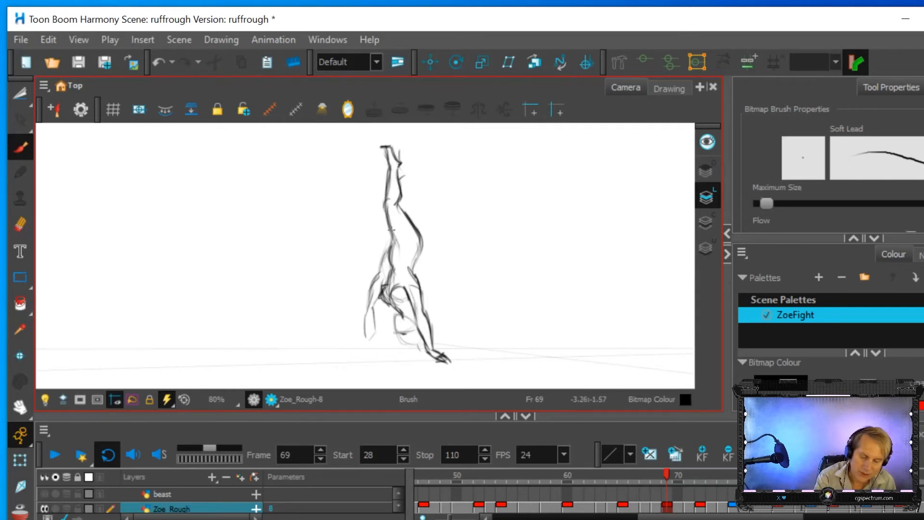
mouse_move(416, 229)
left_mouse_down()
mouse_move(422, 245)
mouse_move(411, 266)
left_mouse_up()
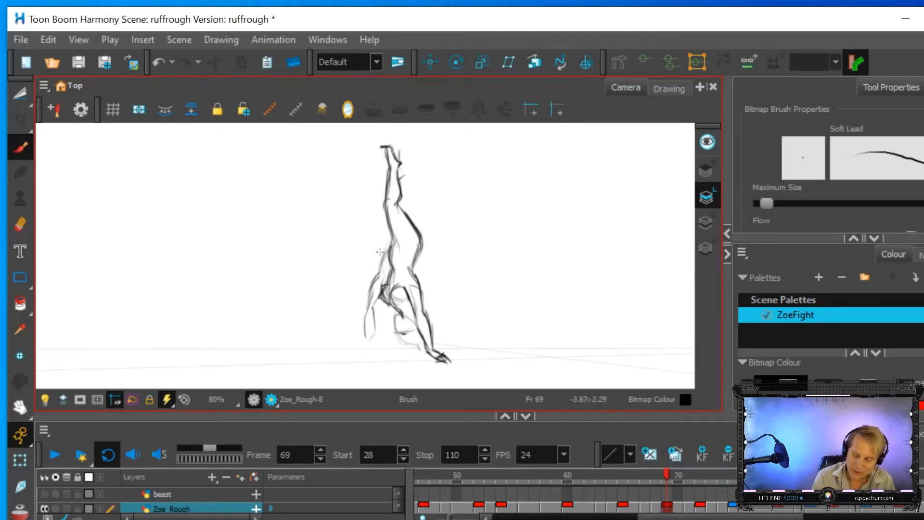
Step: Check the pose at frame 65, return to frame 69, and draw the second arm with its hand planted on the ground
left_click(619, 508)
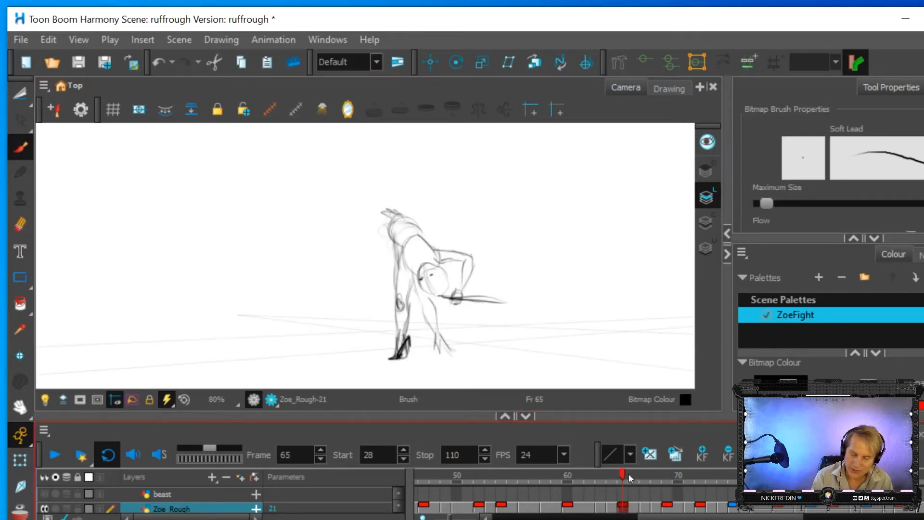
mouse_move(624, 472)
left_mouse_down()
mouse_move(702, 481)
mouse_move(673, 509)
mouse_move(689, 506)
mouse_move(668, 515)
left_mouse_up()
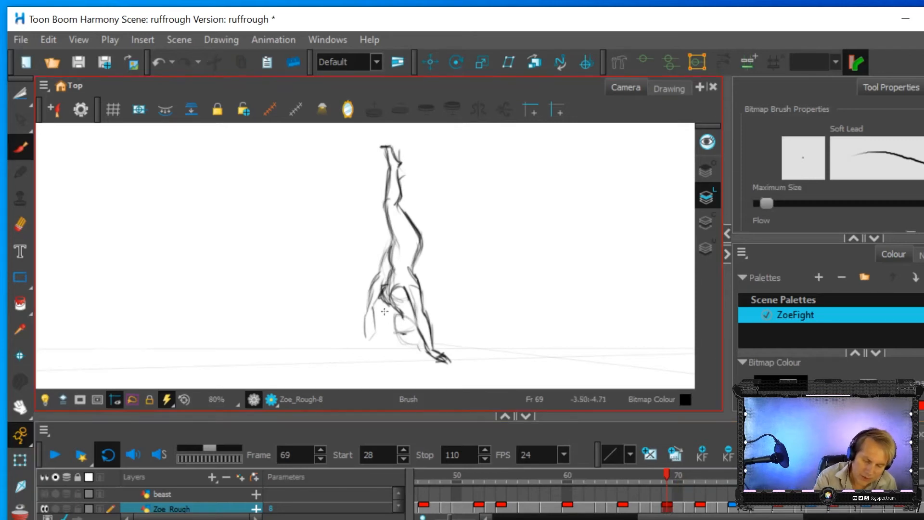
mouse_move(384, 337)
left_mouse_down()
mouse_move(384, 308)
mouse_move(384, 339)
mouse_move(401, 324)
mouse_move(394, 317)
mouse_move(402, 338)
mouse_move(417, 343)
mouse_move(395, 314)
mouse_move(407, 317)
mouse_move(388, 335)
mouse_move(393, 314)
mouse_move(389, 338)
mouse_move(396, 312)
left_mouse_up()
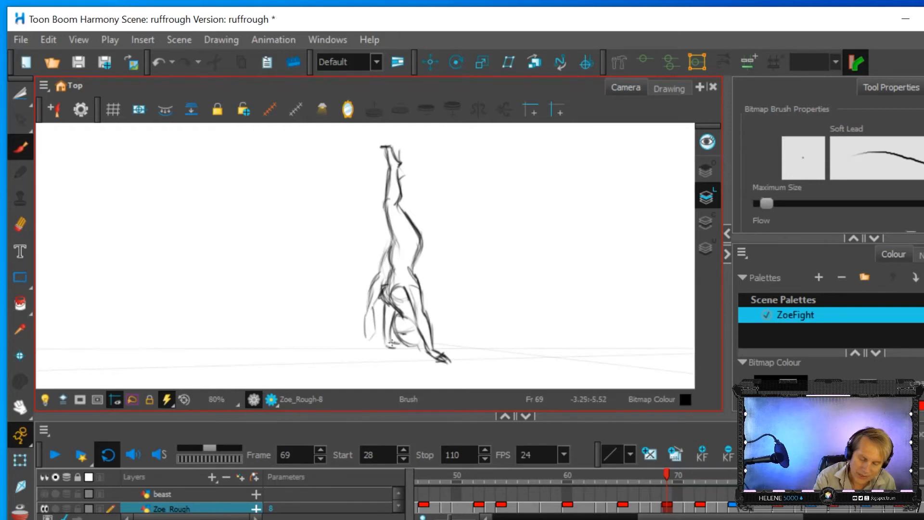
left_click_drag(399, 348, 395, 348)
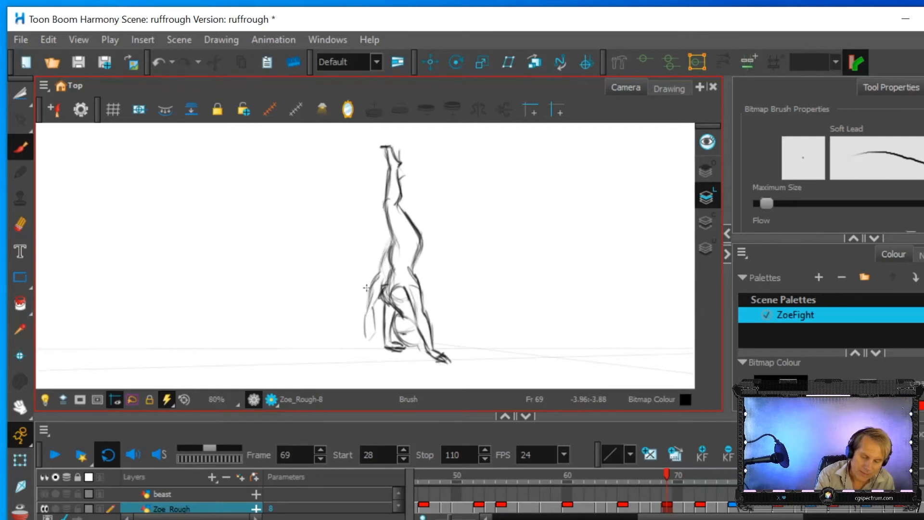
Step: Draw the second leg swinging outward and down from the hip of the handstand figure
left_click_drag(358, 289, 385, 247)
mouse_move(356, 308)
left_mouse_down()
mouse_move(380, 273)
mouse_move(373, 267)
mouse_move(347, 314)
left_mouse_up()
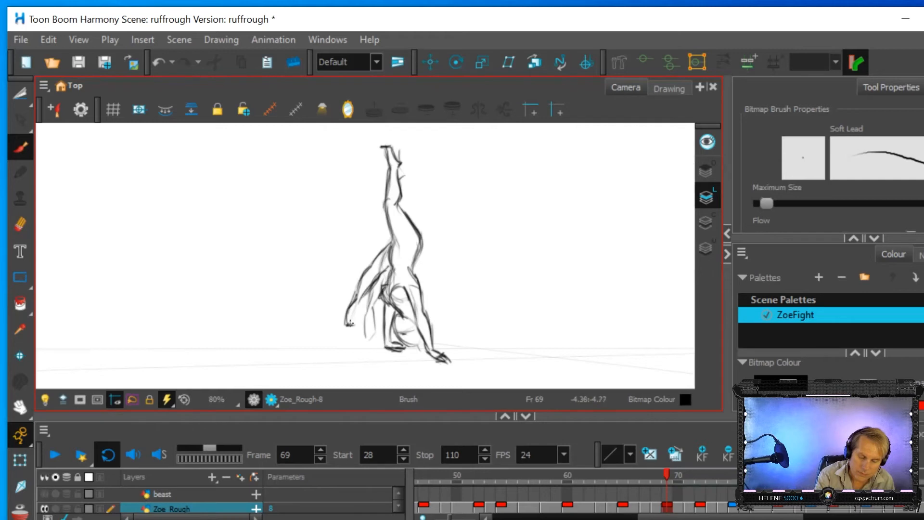
left_click_drag(349, 324, 378, 261)
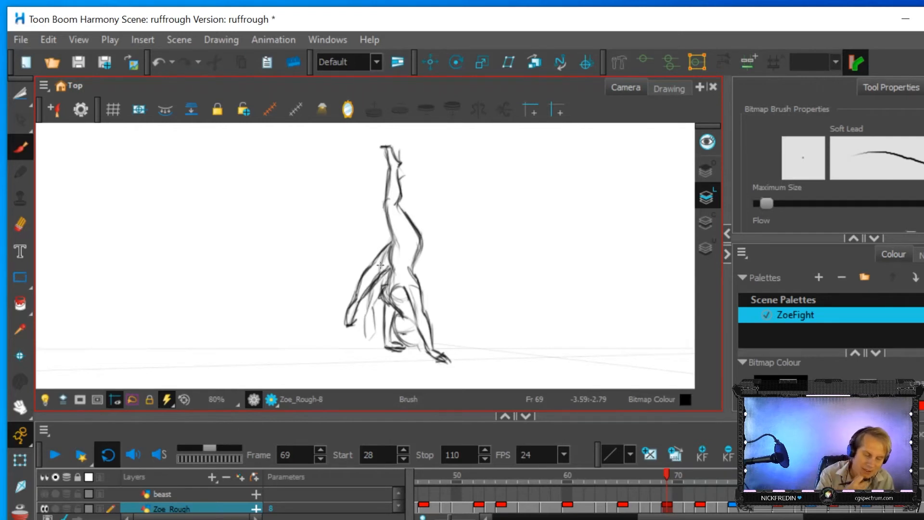
Step: Erase the faint old leg lines and the lower half of the newly drawn swinging leg
left_click(20, 224)
mouse_move(365, 336)
left_mouse_down()
mouse_move(381, 259)
mouse_move(394, 274)
left_mouse_up()
left_click_drag(370, 307, 368, 294)
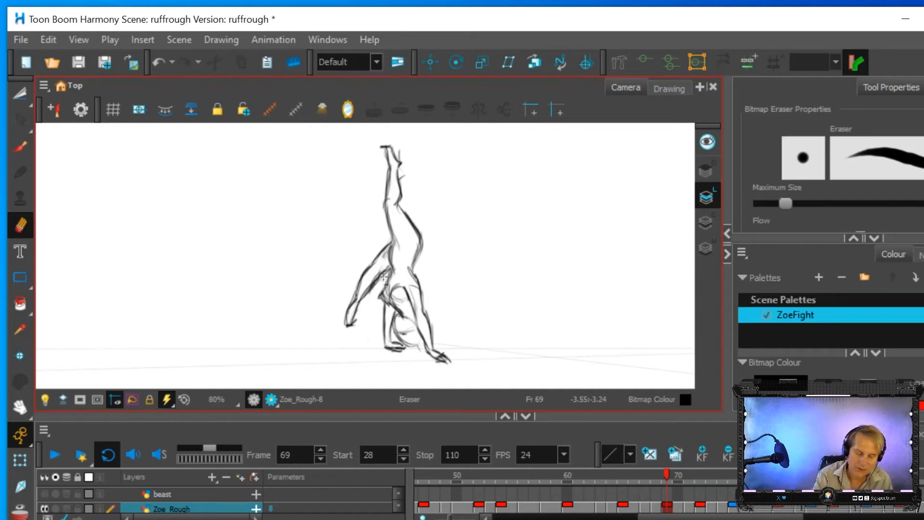
left_click_drag(346, 331, 359, 277)
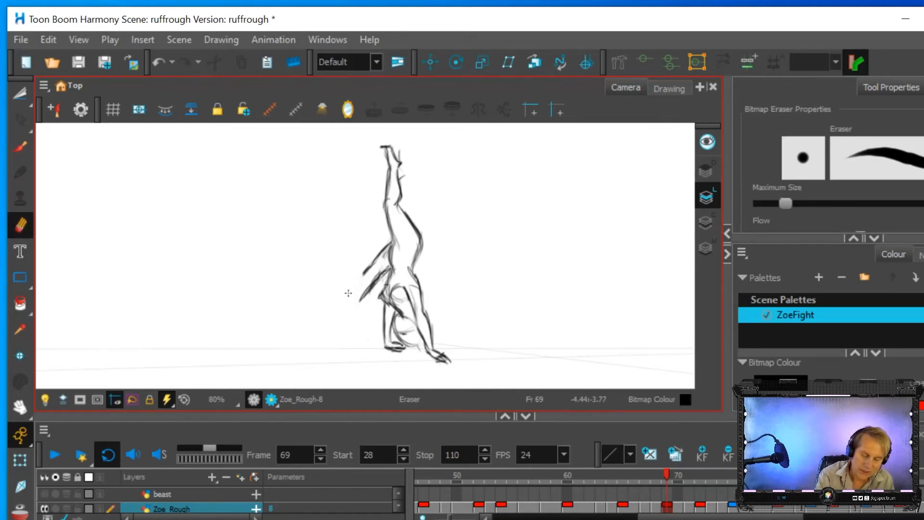
Step: Redraw the lower part of the swinging leg with a longer, tapering outline, and go to frame 65
key("alt+b")
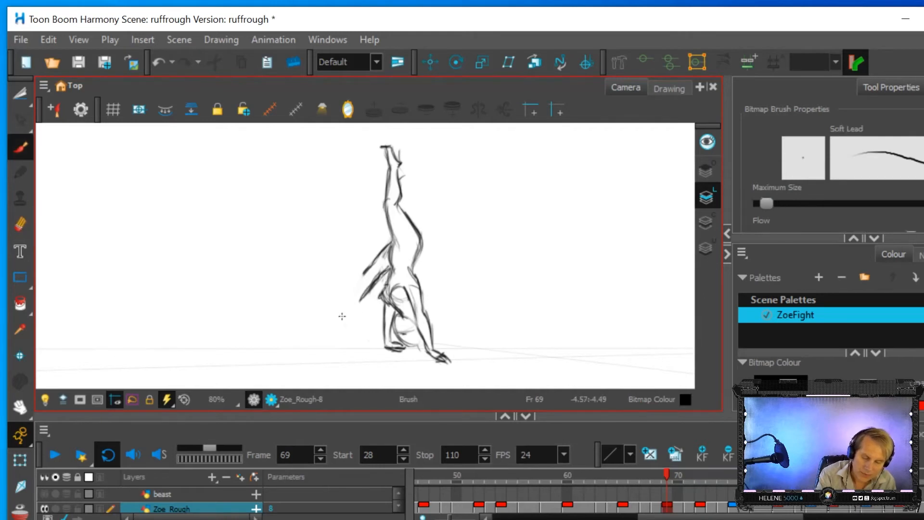
left_click_drag(340, 314, 362, 280)
left_click_drag(382, 250, 356, 286)
left_click_drag(343, 323, 384, 269)
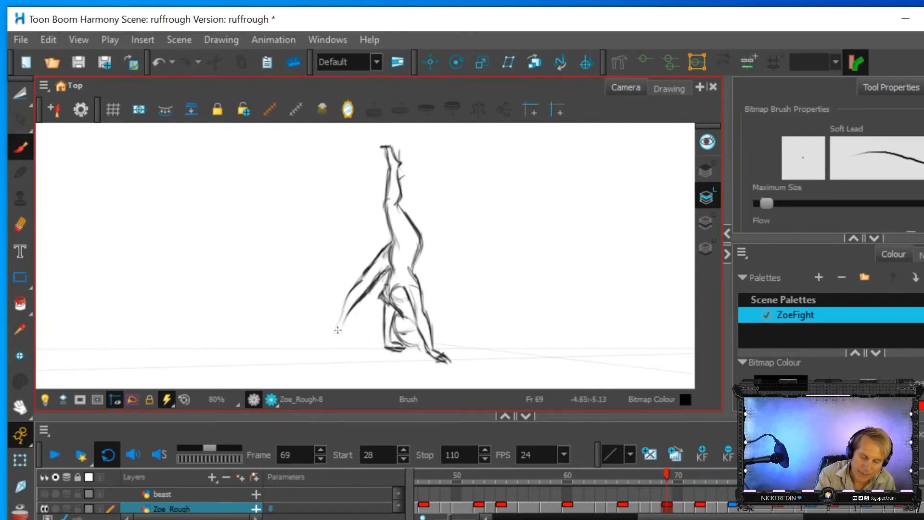
mouse_move(345, 317)
left_mouse_down()
mouse_move(333, 333)
mouse_move(344, 326)
mouse_move(339, 342)
mouse_move(333, 327)
mouse_move(339, 342)
mouse_move(344, 301)
left_mouse_up()
left_click(623, 506)
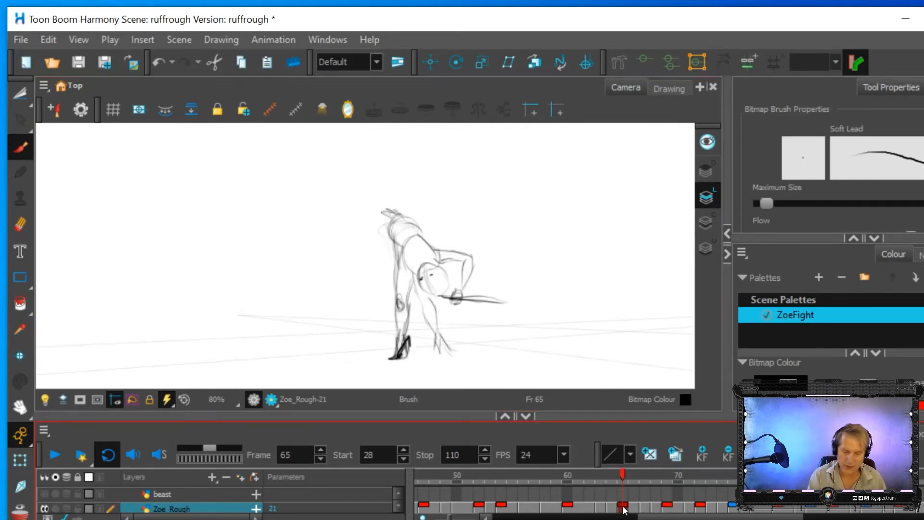
Step: Compare the frame 69 pose with its neighbouring poses, and erase the lowered swinging leg from the handstand figure
left_click(670, 506)
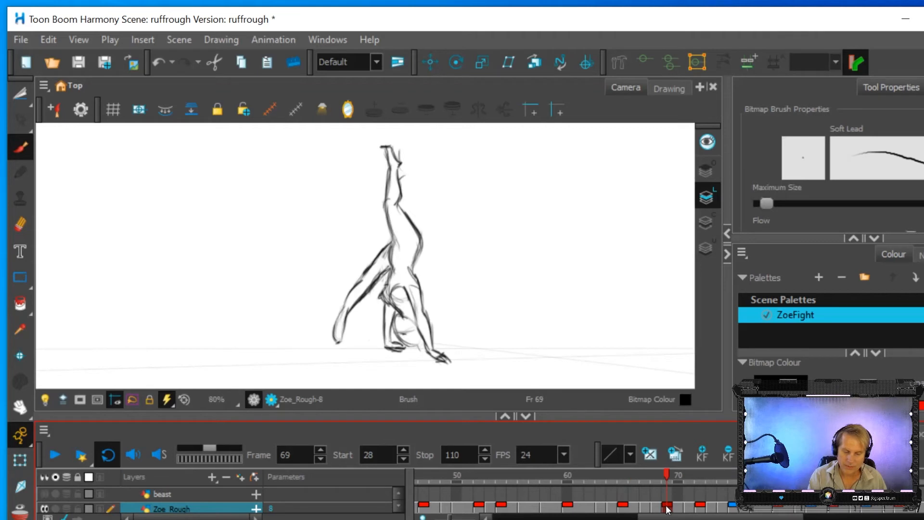
left_click(700, 508)
left_click(668, 507)
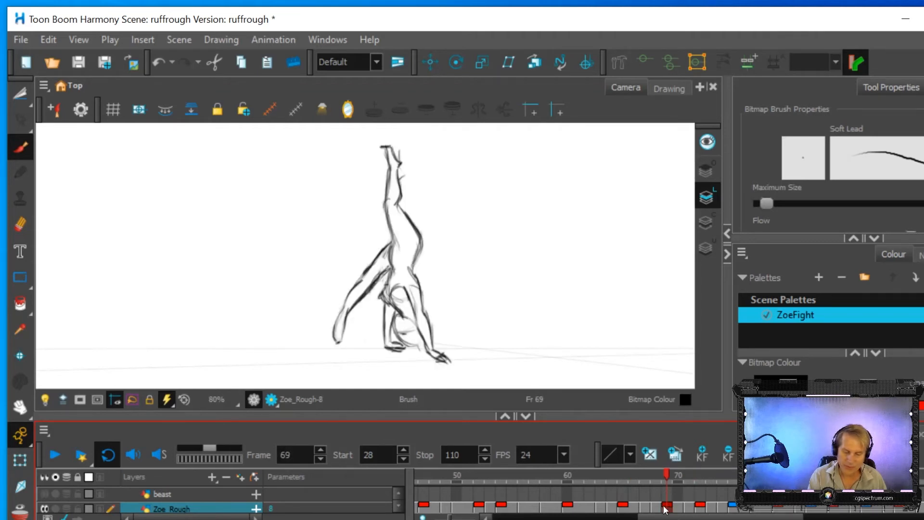
left_click(622, 507)
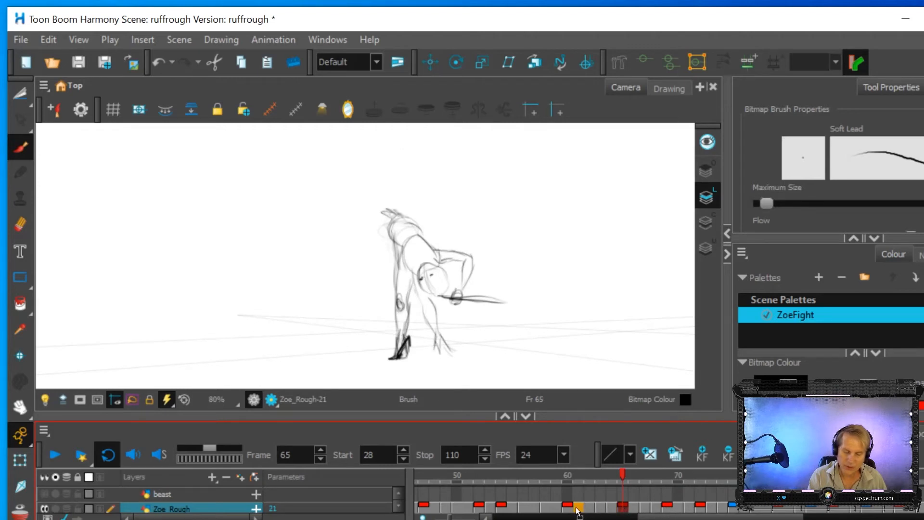
left_click(623, 507)
left_click_drag(624, 476, 666, 495)
left_click(21, 223)
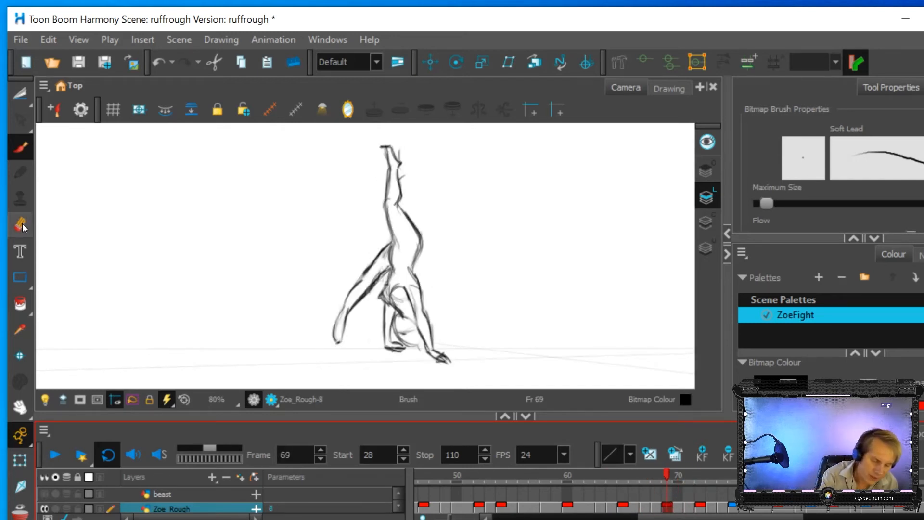
mouse_move(339, 317)
left_mouse_down()
mouse_move(350, 278)
mouse_move(362, 292)
mouse_move(383, 247)
left_mouse_up()
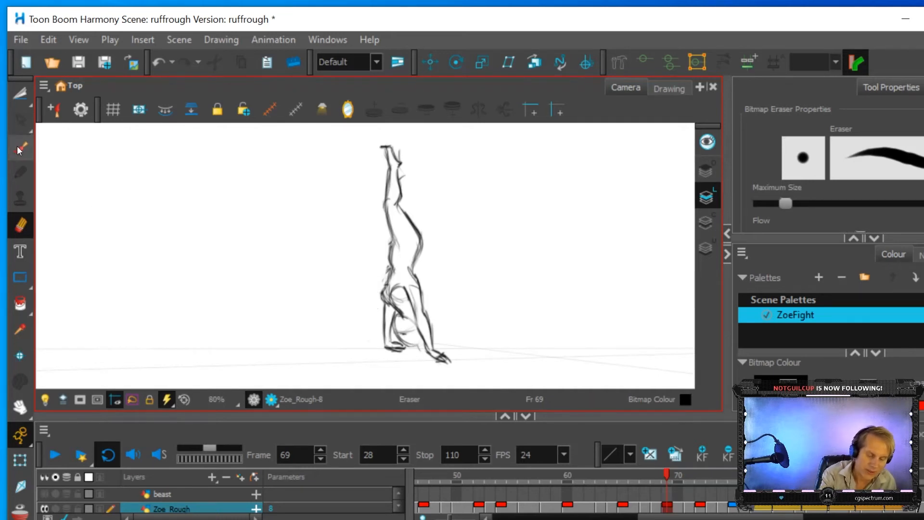
Step: Redraw the handstand figure's swinging leg at a steeper angle from hip to ground at frame 69, and erase the stray lines beside it
key("alt+b")
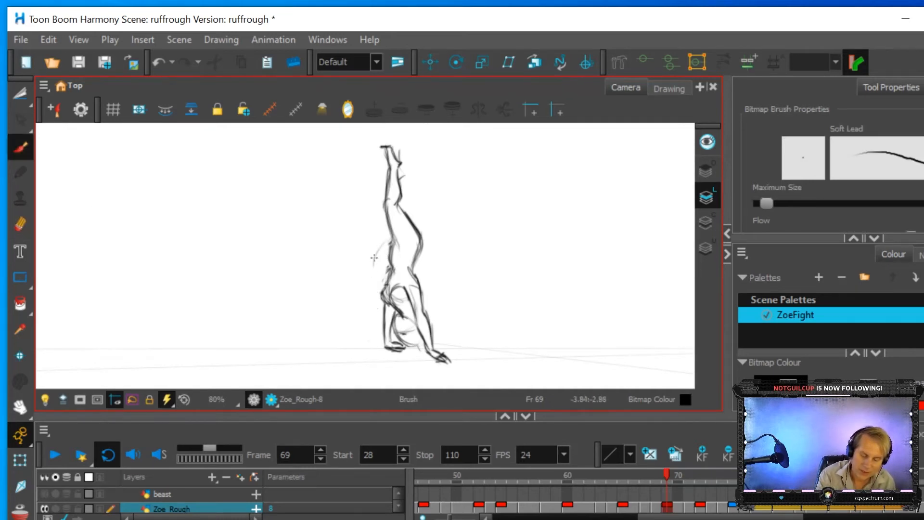
left_click_drag(359, 312, 380, 248)
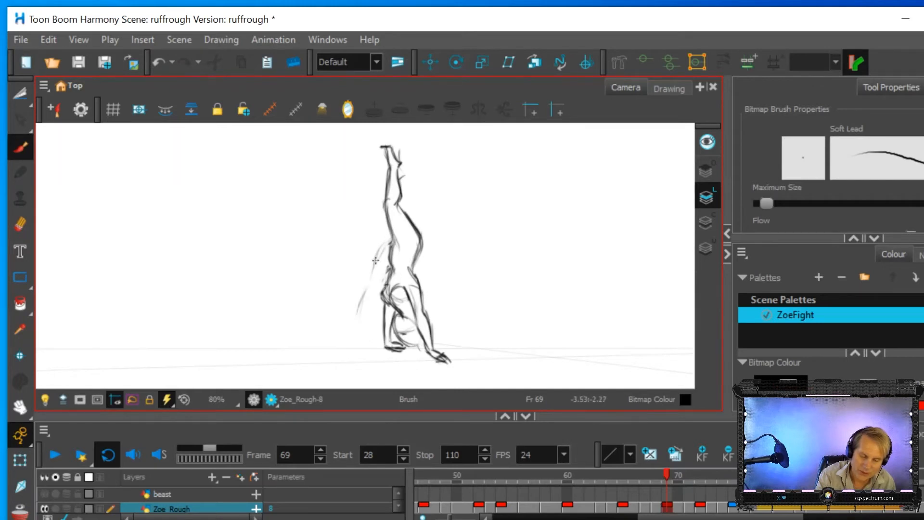
mouse_move(361, 316)
left_mouse_down()
mouse_move(388, 269)
mouse_move(375, 258)
mouse_move(363, 284)
mouse_move(384, 244)
left_mouse_up()
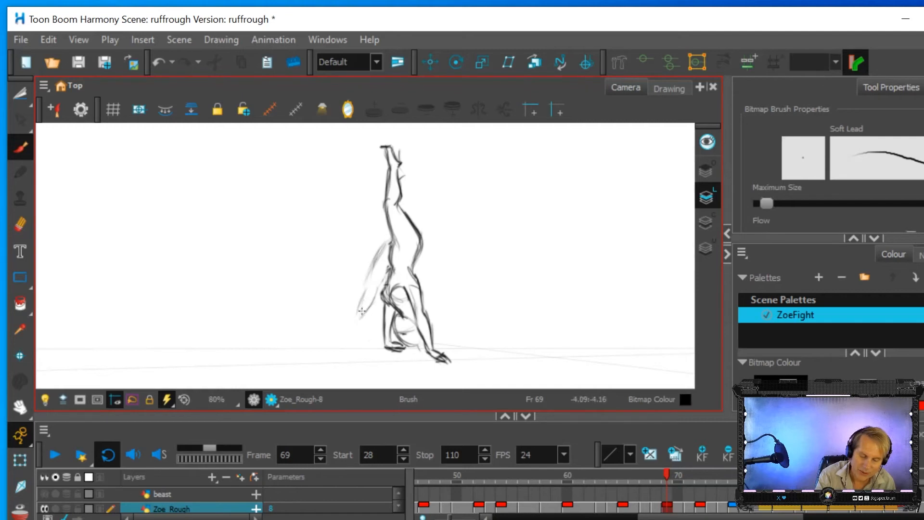
mouse_move(352, 323)
left_mouse_down()
mouse_move(365, 274)
mouse_move(365, 284)
mouse_move(384, 247)
left_mouse_up()
left_click_drag(356, 302, 350, 337)
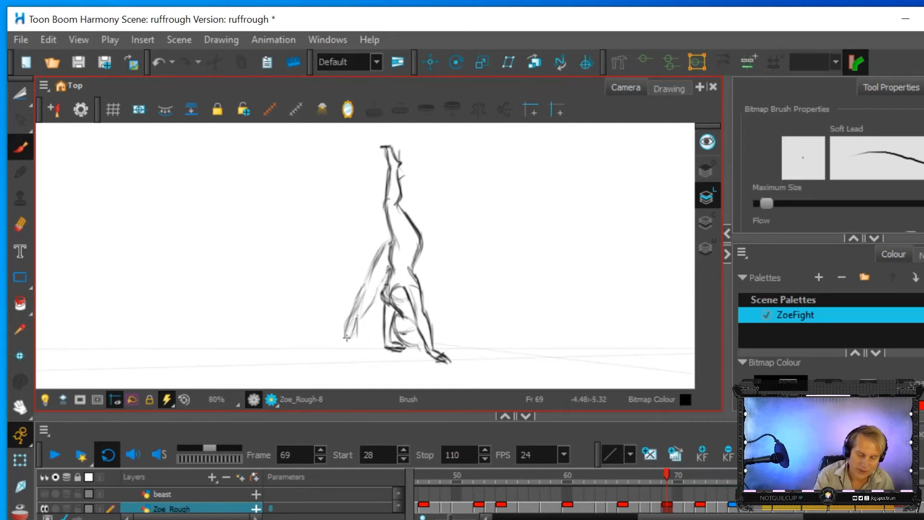
mouse_move(350, 335)
left_mouse_down()
mouse_move(378, 253)
mouse_move(369, 270)
mouse_move(394, 242)
left_mouse_up()
left_click_drag(378, 281, 388, 266)
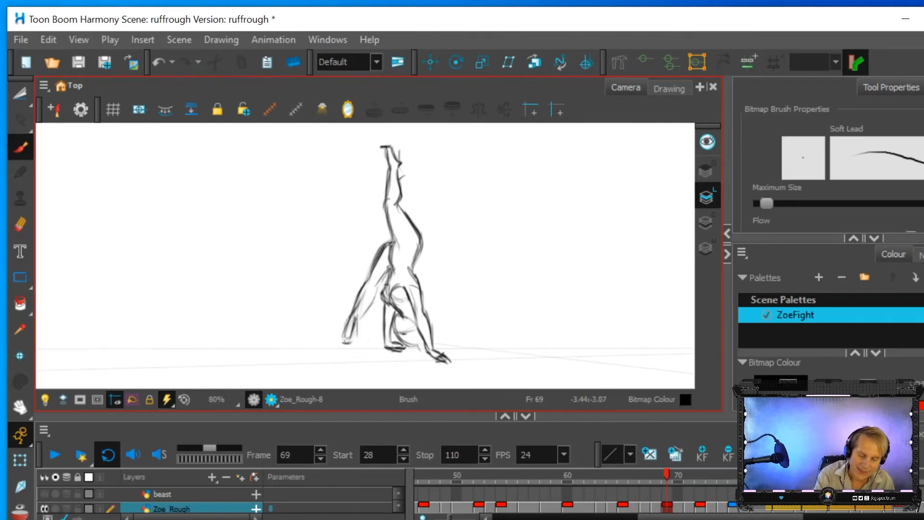
mouse_move(370, 297)
left_mouse_down()
mouse_move(354, 319)
mouse_move(389, 269)
mouse_move(358, 314)
left_mouse_up()
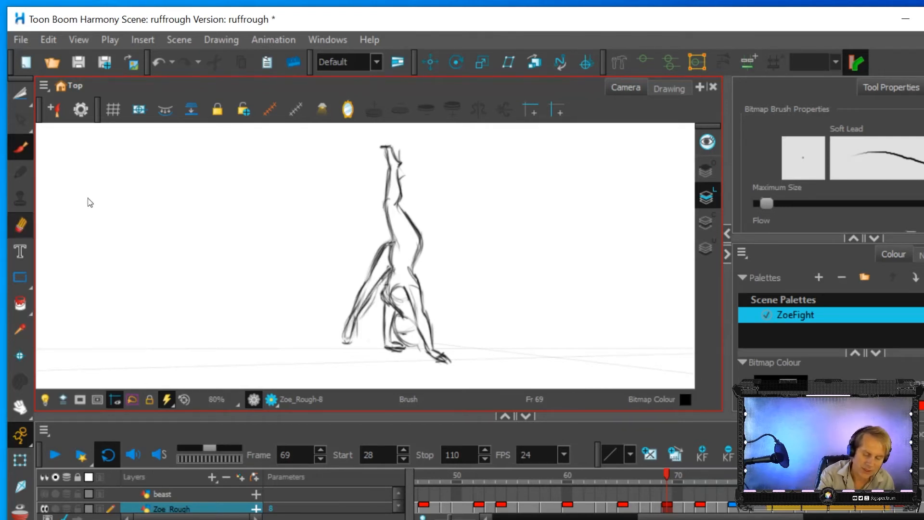
key("alt+e")
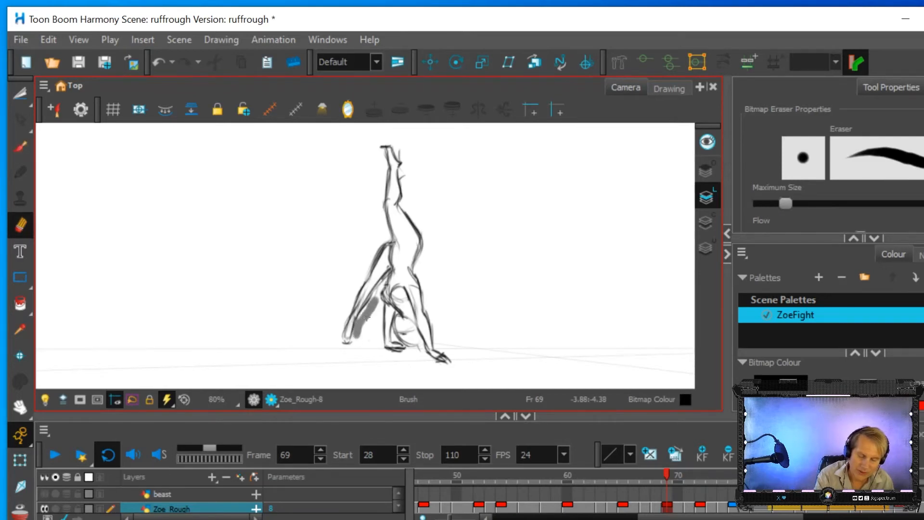
Step: Compare the character's poses and leg placement at frames 60, 65 and 69, finishing on frame 65
left_click(622, 508)
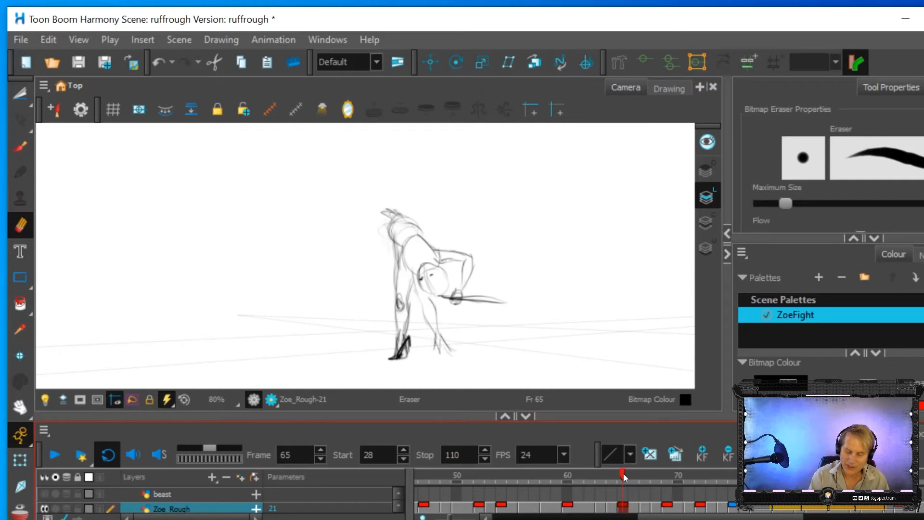
mouse_move(622, 473)
left_mouse_down()
mouse_move(695, 484)
mouse_move(732, 476)
mouse_move(667, 503)
mouse_move(610, 506)
mouse_move(760, 508)
mouse_move(623, 518)
mouse_move(677, 510)
mouse_move(666, 510)
left_mouse_up()
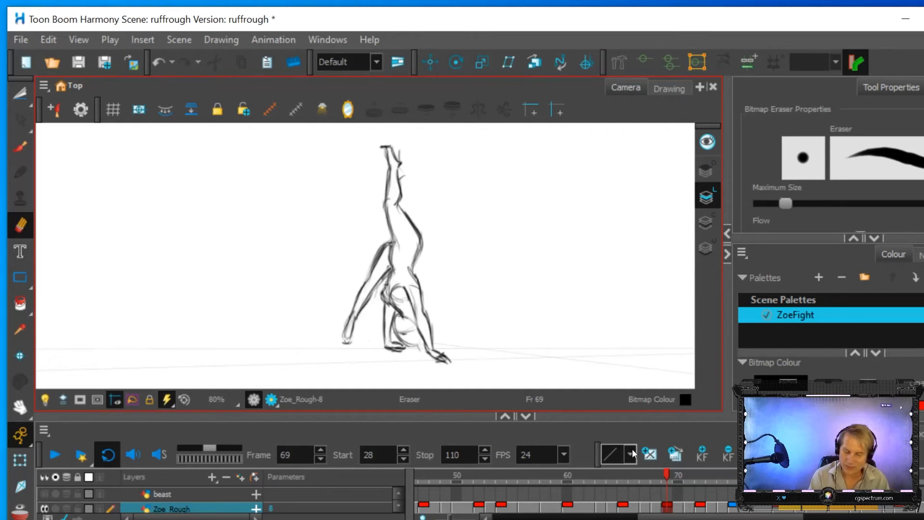
left_click(623, 507)
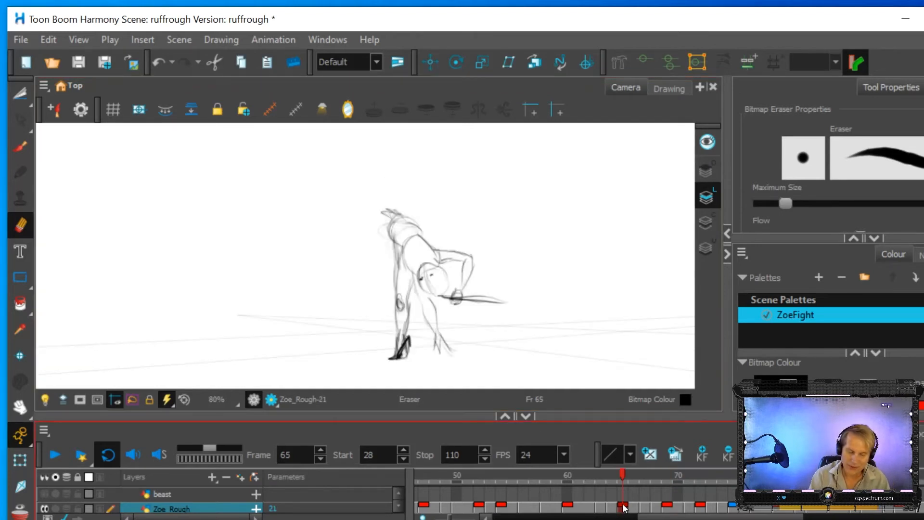
left_click(568, 510)
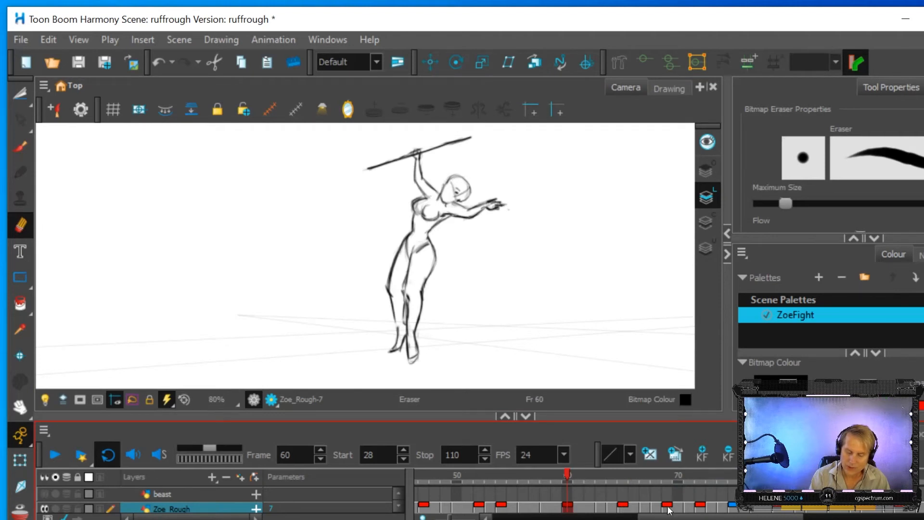
left_click(669, 509)
left_click(567, 509)
left_click(668, 509)
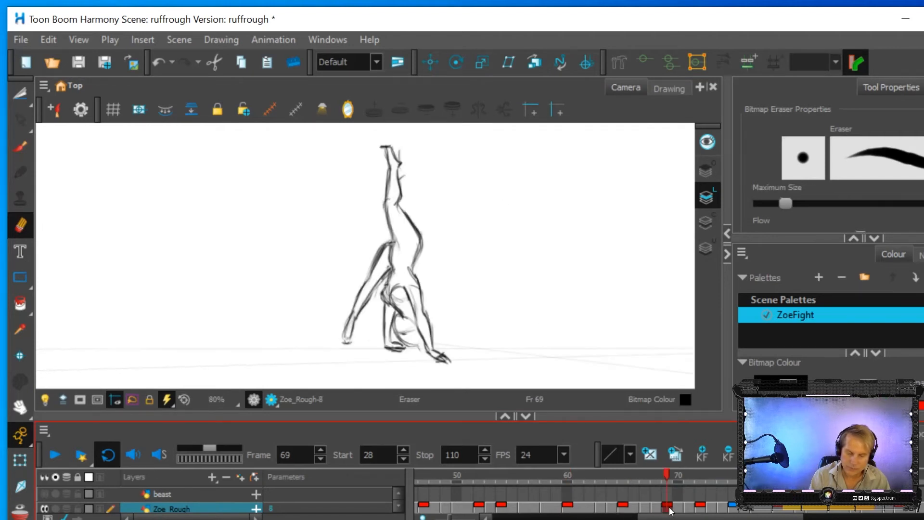
left_click(622, 509)
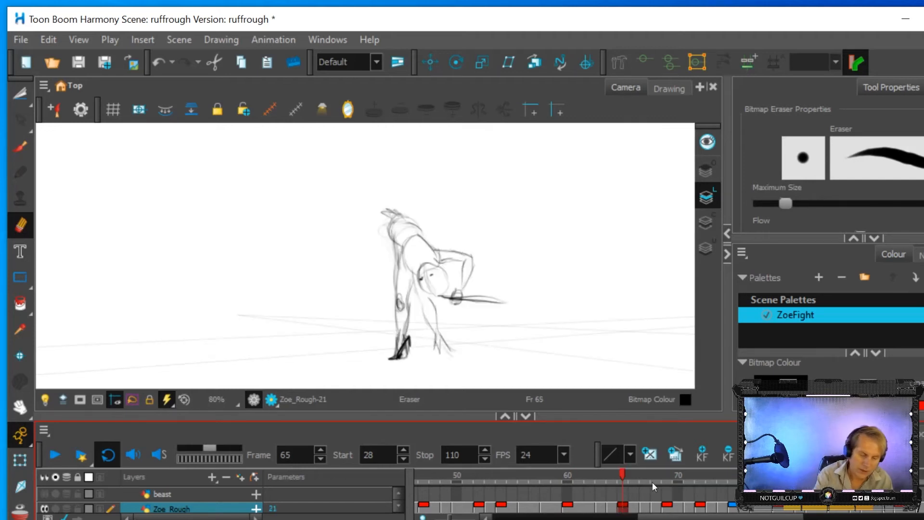
Step: Erase the standing leg and high heel at frame 65, and check the neighbouring drawings with onion skin
key("alt+b")
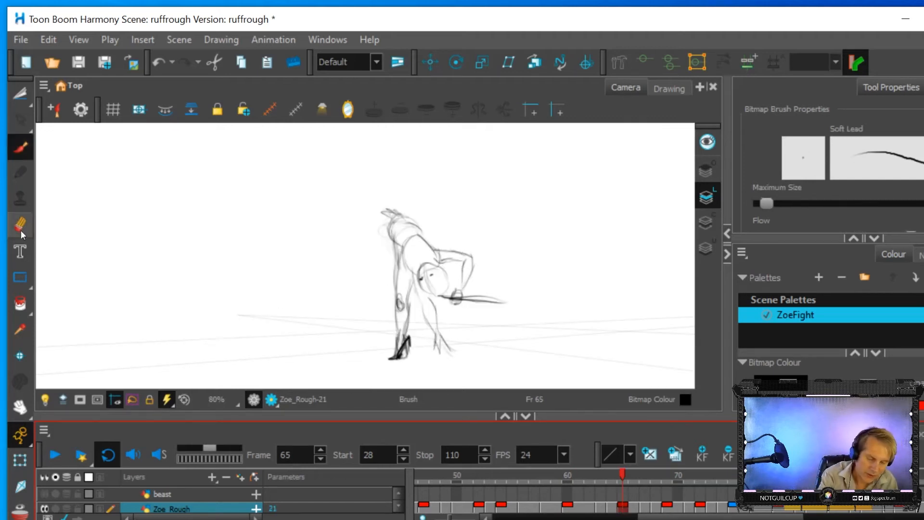
key("alt+e")
mouse_move(406, 340)
left_mouse_down()
mouse_move(404, 360)
mouse_move(403, 275)
left_mouse_up()
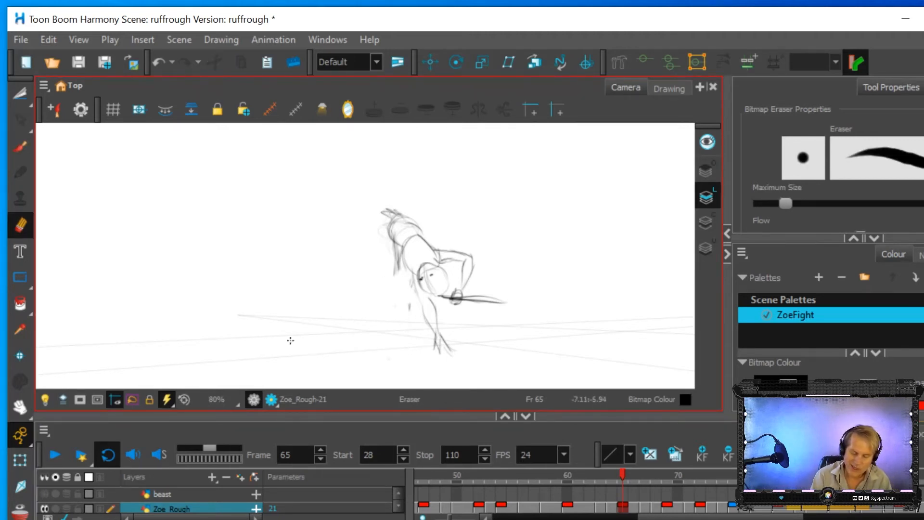
left_click(17, 514)
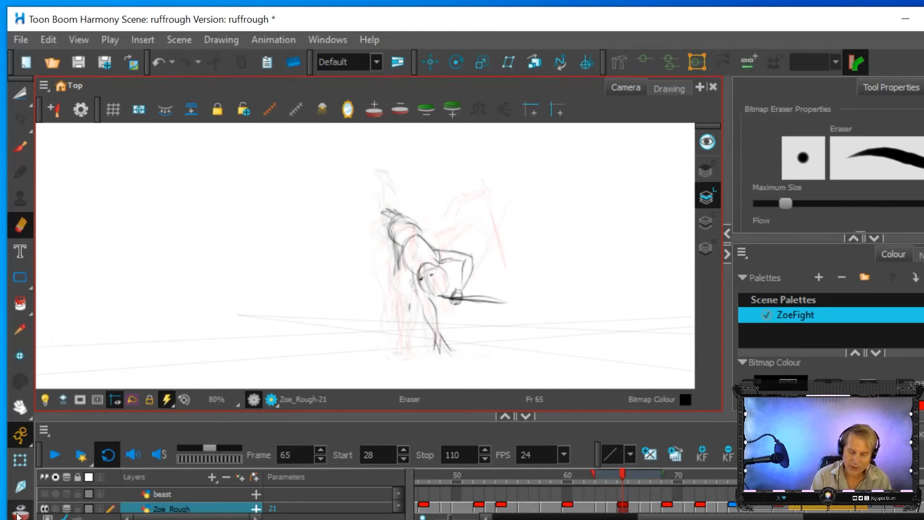
left_click(17, 514)
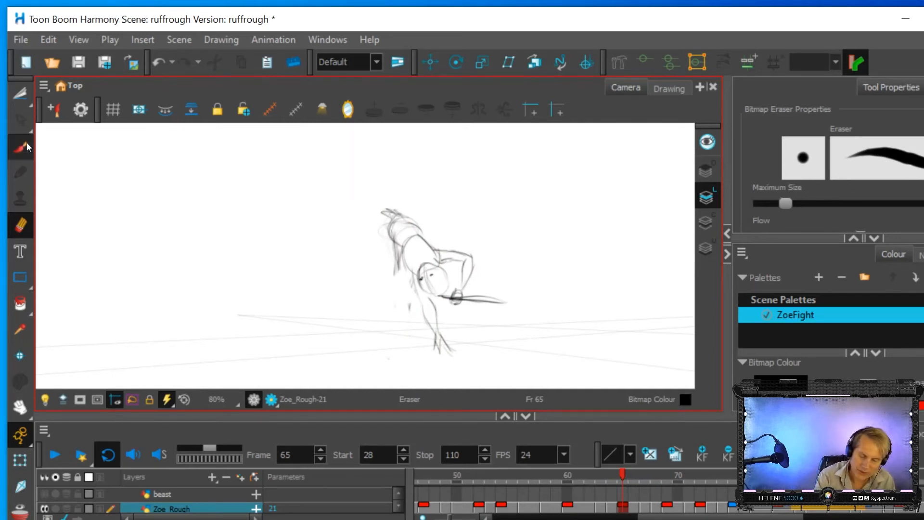
Step: Draw a new supporting leg at frame 65, slanting down and outward from the hip to the ground
key("alt+b")
mouse_move(381, 341)
left_mouse_down()
mouse_move(398, 267)
mouse_move(391, 291)
left_mouse_up()
mouse_move(381, 342)
left_mouse_down()
mouse_move(389, 288)
mouse_move(399, 262)
left_mouse_up()
left_click_drag(385, 343, 408, 284)
left_click_drag(398, 317, 410, 277)
left_click_drag(385, 342, 403, 294)
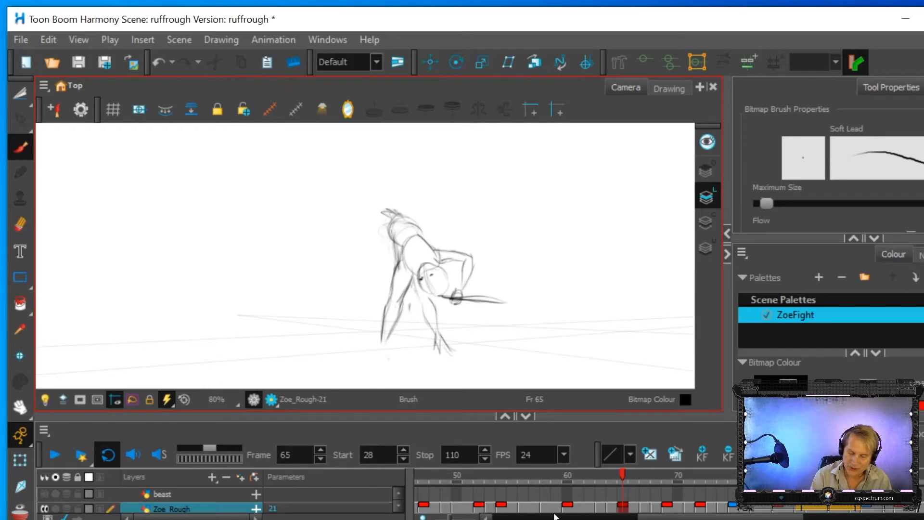
Step: Examine how the new supporting leg flows through frames 60, 65 and 69, finishing on frame 65
left_click(568, 507)
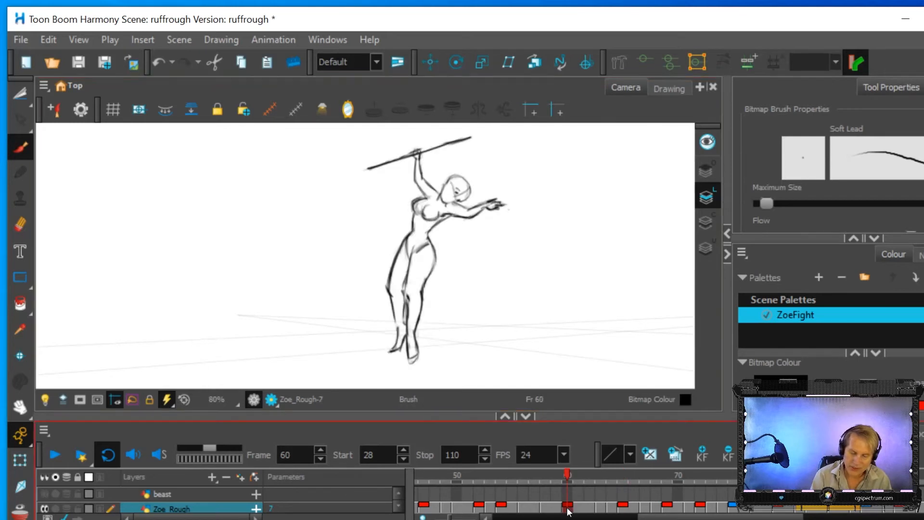
left_click(621, 509)
left_click(667, 509)
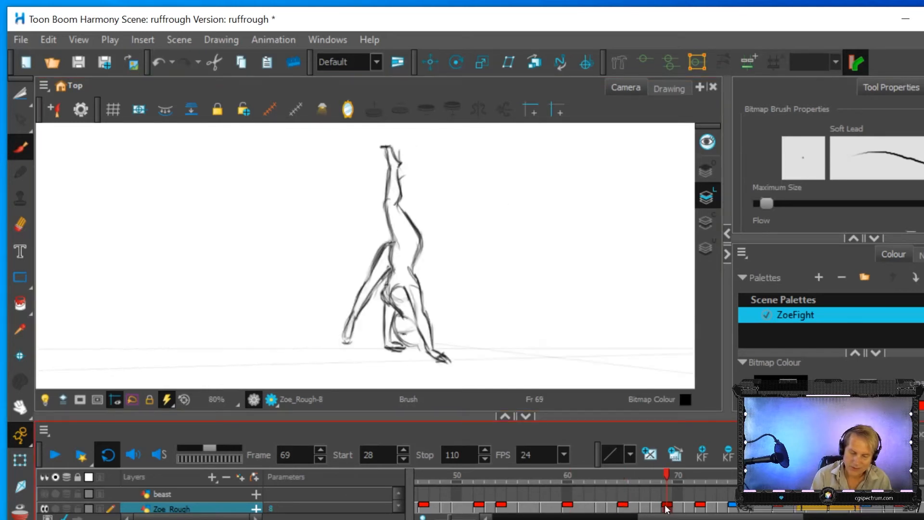
left_click(620, 508)
left_click(567, 509)
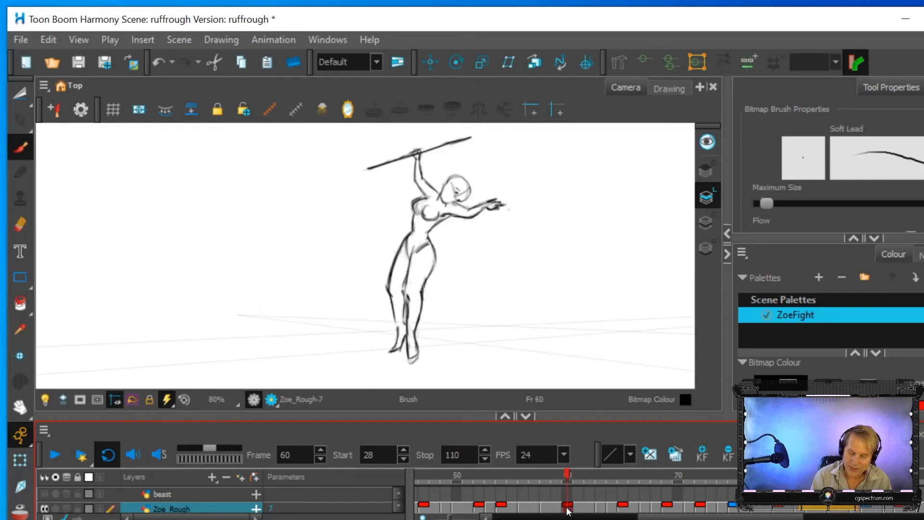
left_click(621, 509)
left_click(668, 509)
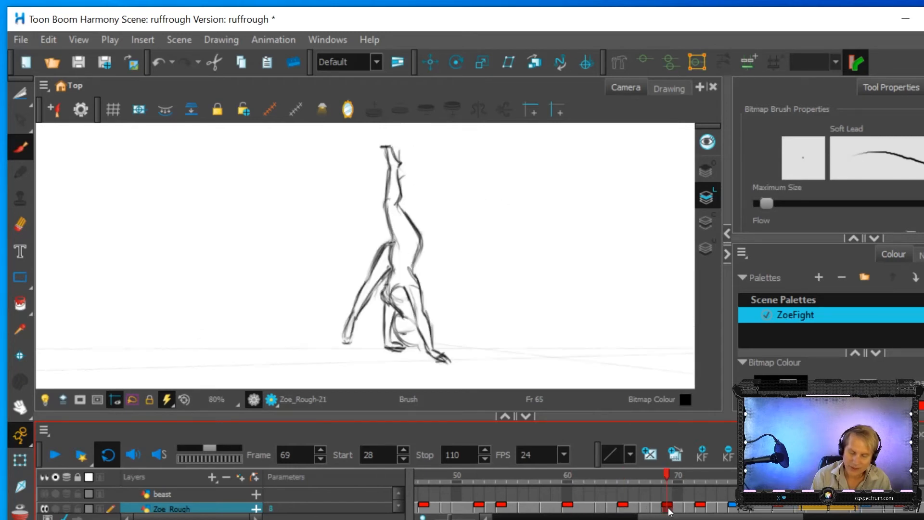
left_click(622, 509)
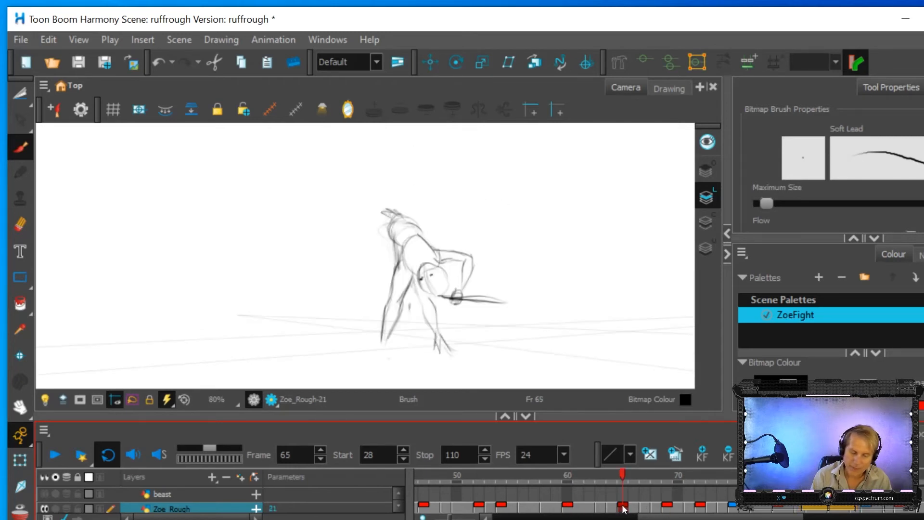
left_click(567, 508)
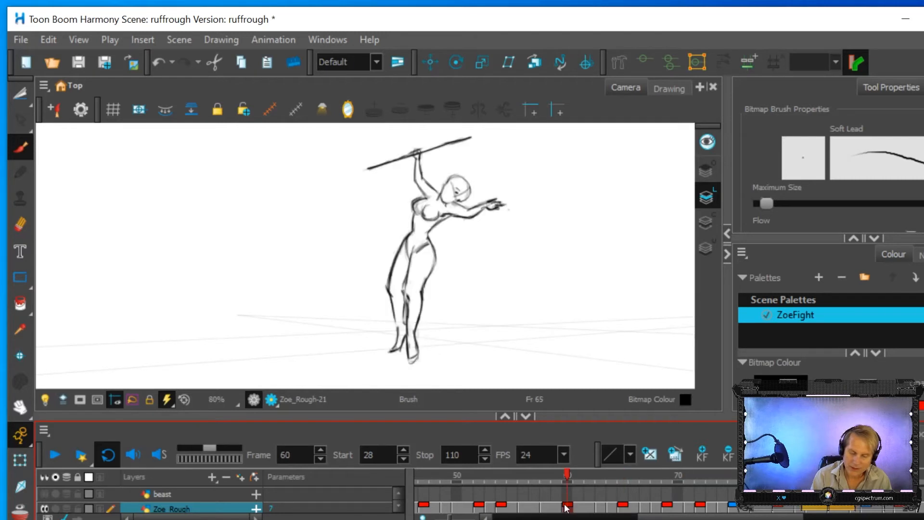
left_click(622, 509)
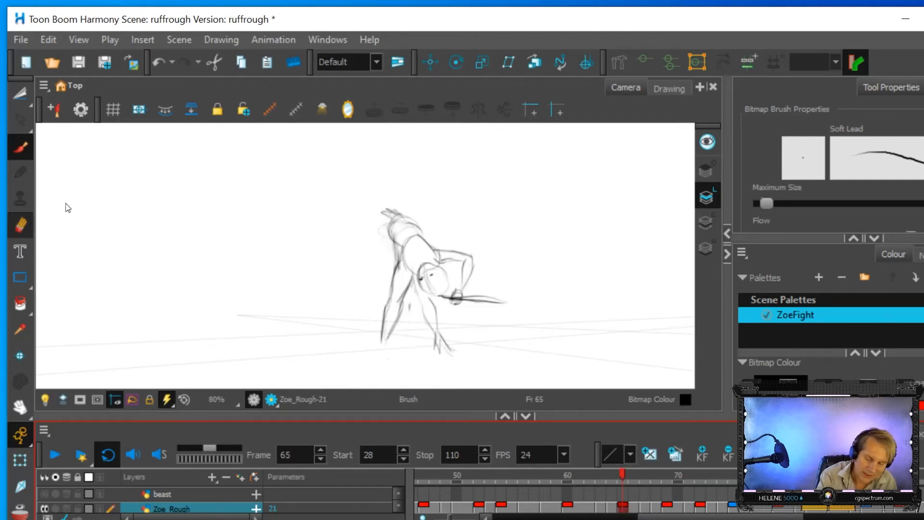
Step: Erase the lower half of the supporting leg at frame 65 and redraw it with darker calf lines and a rounded foot
mouse_move(383, 334)
left_mouse_down()
mouse_move(390, 336)
mouse_move(383, 319)
mouse_move(398, 319)
left_mouse_up()
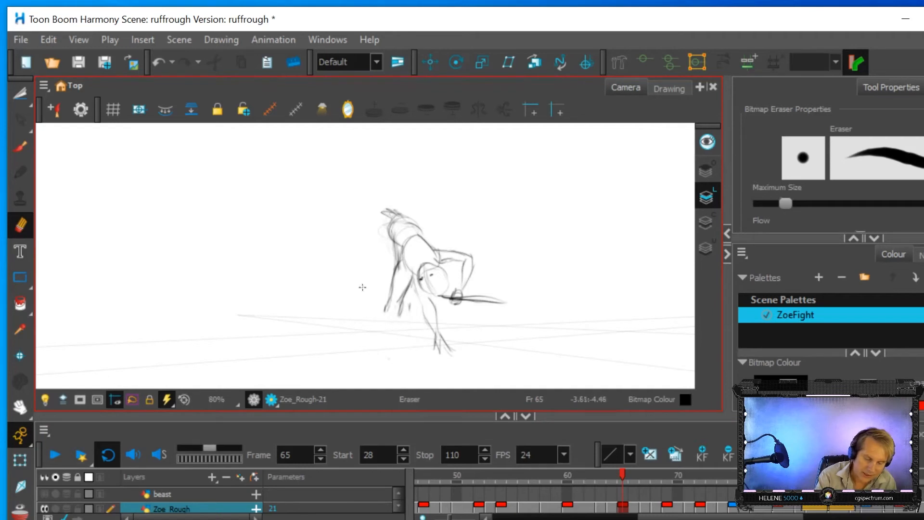
key("alt+b")
mouse_move(388, 306)
left_mouse_down()
mouse_move(382, 341)
mouse_move(385, 314)
mouse_move(400, 315)
mouse_move(410, 276)
mouse_move(400, 259)
left_mouse_up()
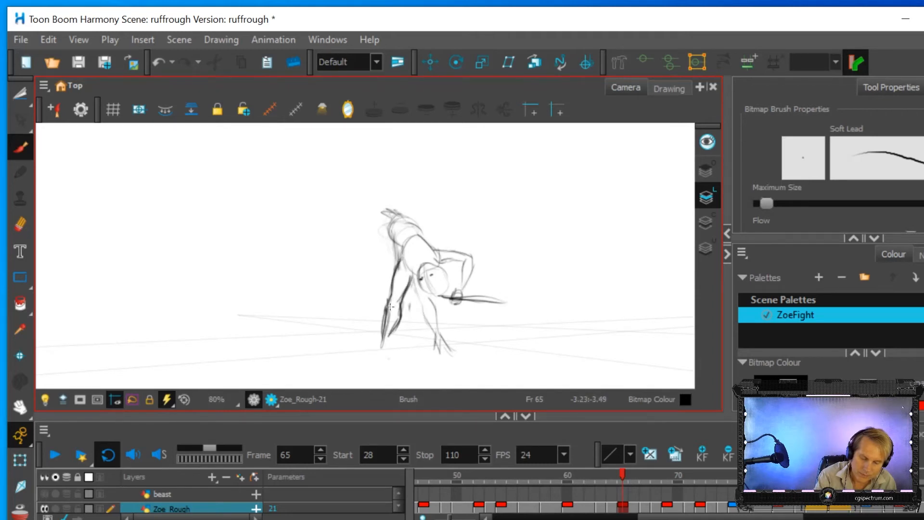
mouse_move(389, 336)
left_mouse_down()
mouse_move(386, 355)
mouse_move(389, 328)
left_mouse_up()
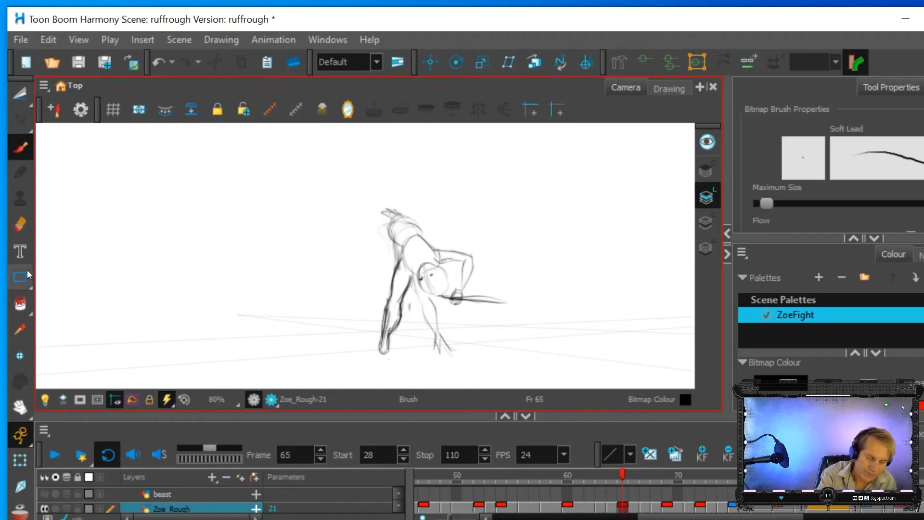
Step: Erase the shin between the knee and the foot at frame 65, and redraw the knee and lower leg lines joining the foot
key("alt+e")
mouse_move(391, 334)
left_mouse_down()
mouse_move(402, 313)
mouse_move(387, 315)
mouse_move(387, 301)
left_mouse_up()
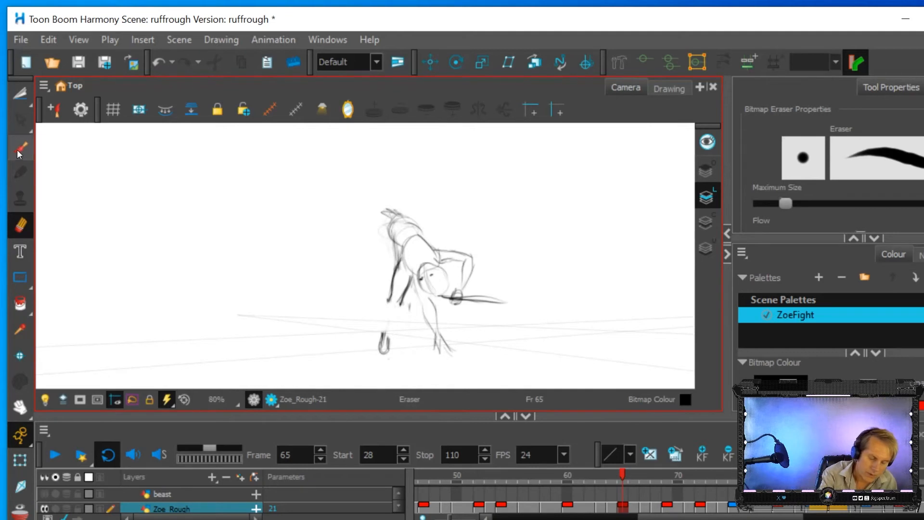
key("alt+b")
mouse_move(382, 321)
left_mouse_down()
mouse_move(389, 302)
mouse_move(379, 330)
mouse_move(411, 276)
mouse_move(400, 259)
left_mouse_up()
mouse_move(382, 333)
left_mouse_down()
mouse_move(380, 353)
mouse_move(388, 339)
left_mouse_up()
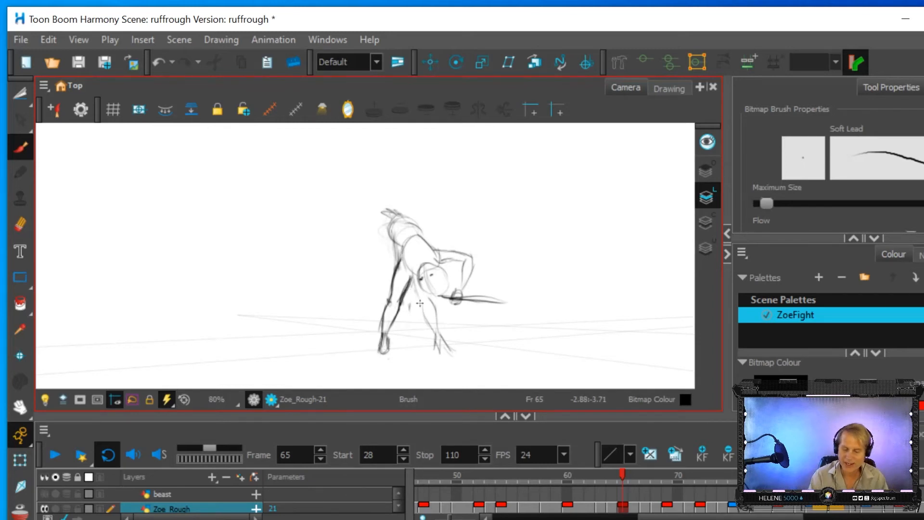
Step: Examine the pose transitions by flipping back and forth between frames 60, 65 and 69, finishing on frame 65
left_click(565, 508)
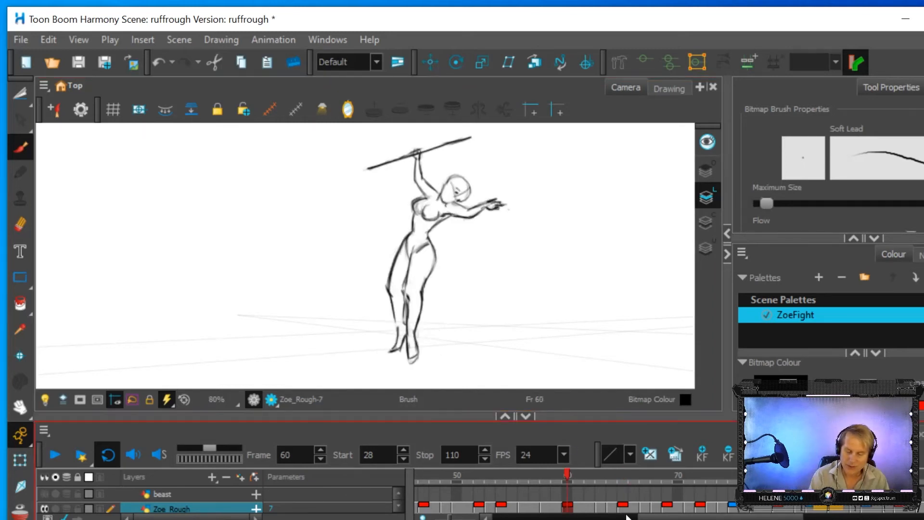
left_click(622, 508)
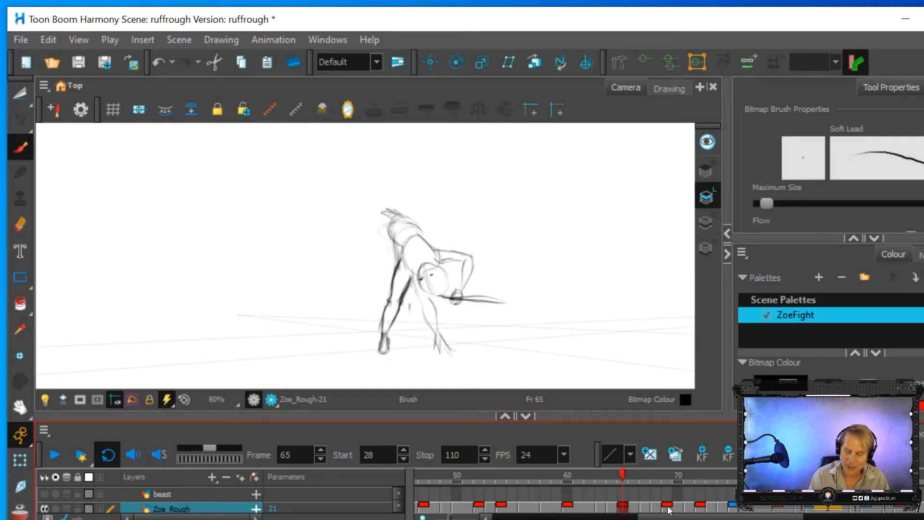
left_click(668, 508)
left_click(623, 508)
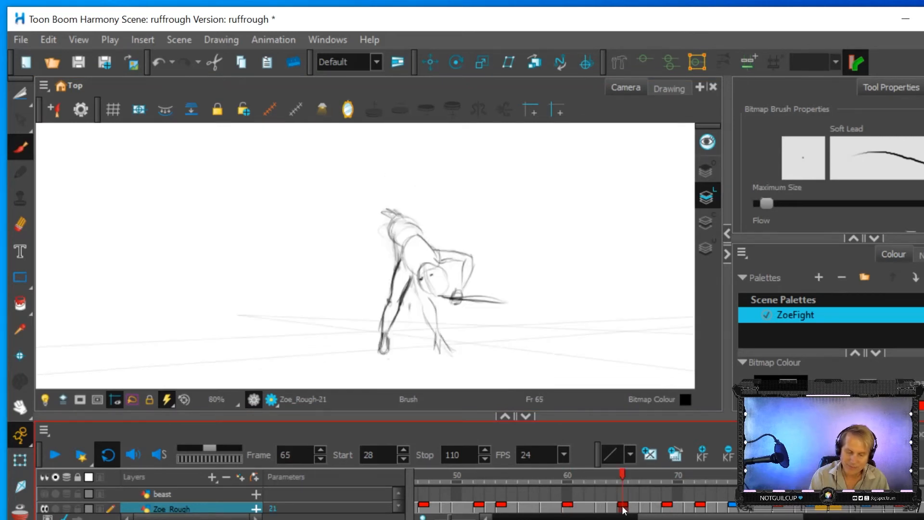
left_click(568, 508)
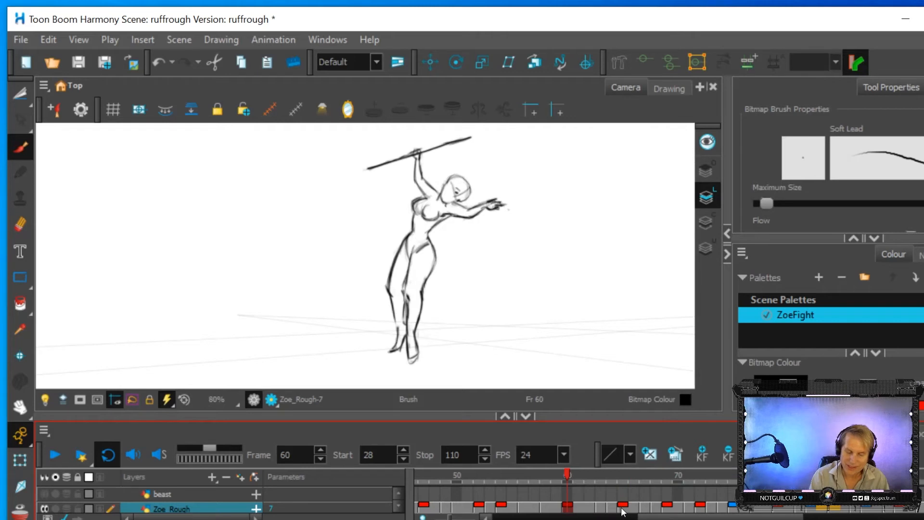
left_click(621, 508)
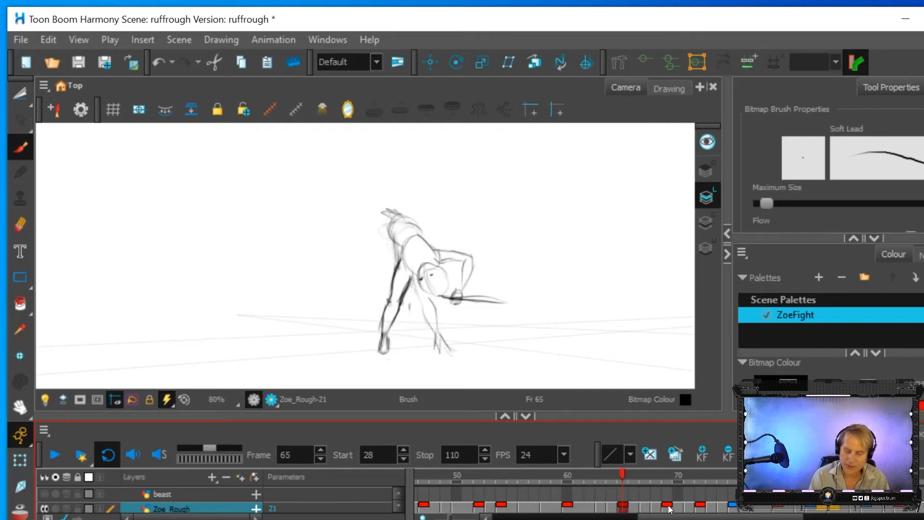
left_click(668, 508)
left_click(621, 508)
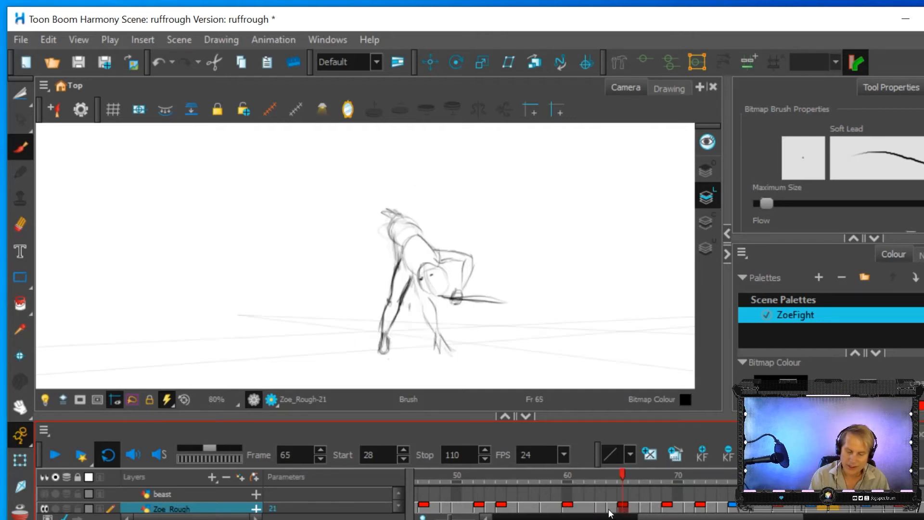
left_click(568, 508)
left_click(623, 508)
left_click(667, 508)
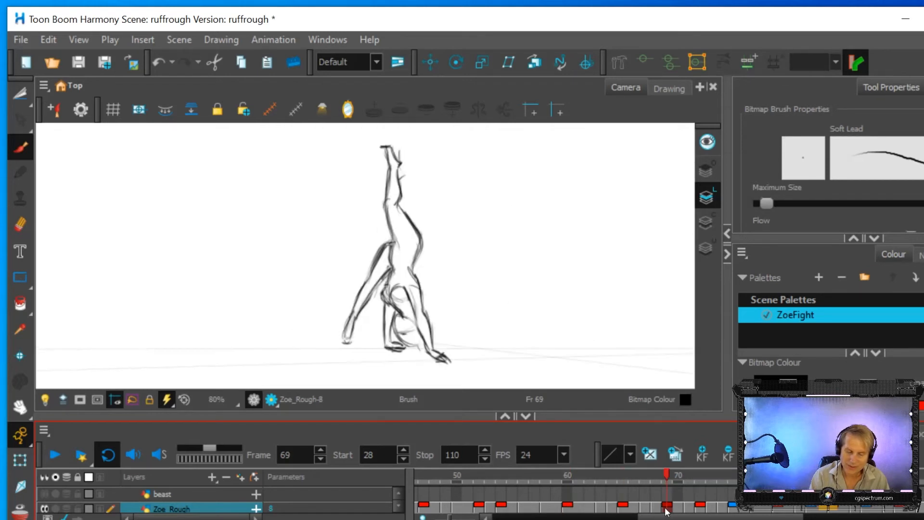
left_click(620, 508)
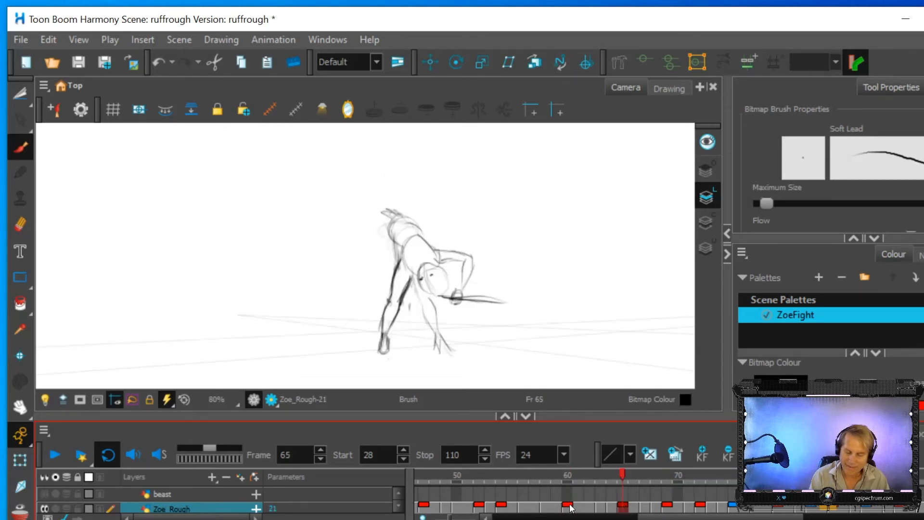
left_click(568, 507)
left_click(623, 508)
left_click(671, 509)
left_click(621, 509)
left_click(567, 509)
left_click(623, 509)
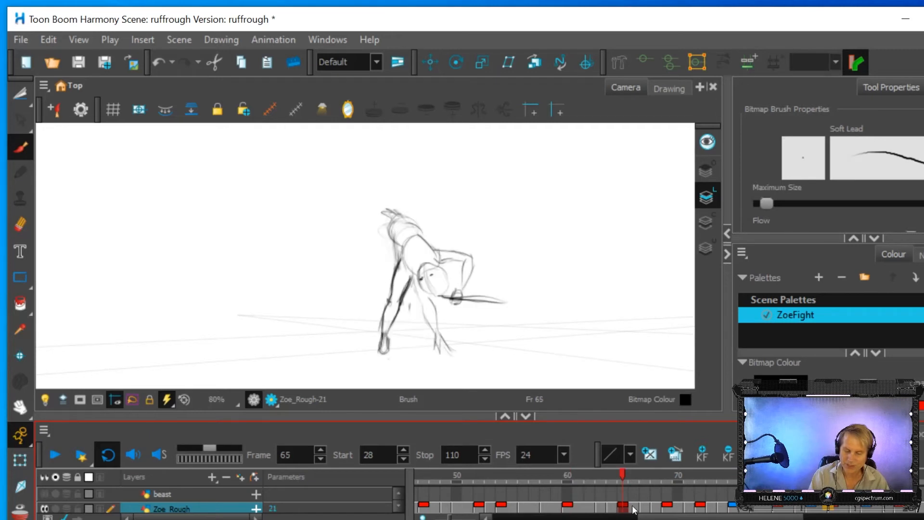
left_click(665, 509)
left_click(621, 509)
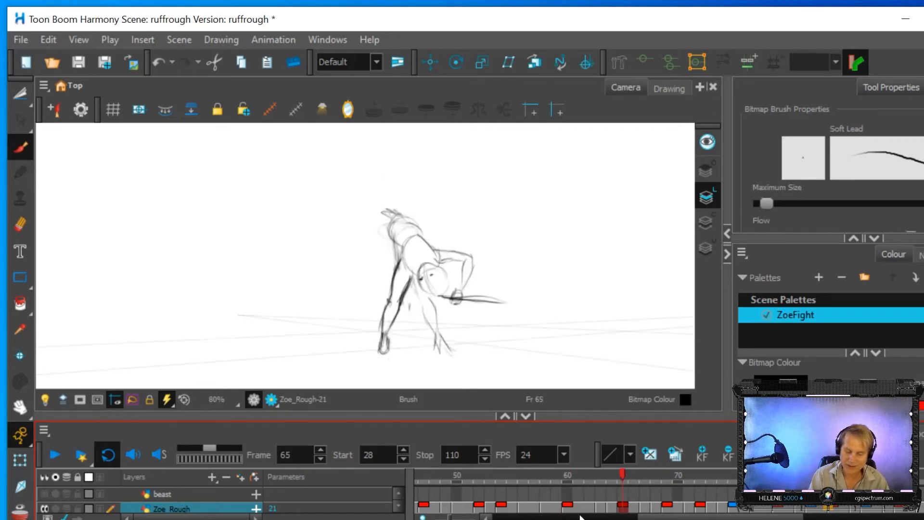
left_click(566, 509)
left_click(623, 509)
left_click(667, 509)
left_click(622, 509)
left_click(568, 509)
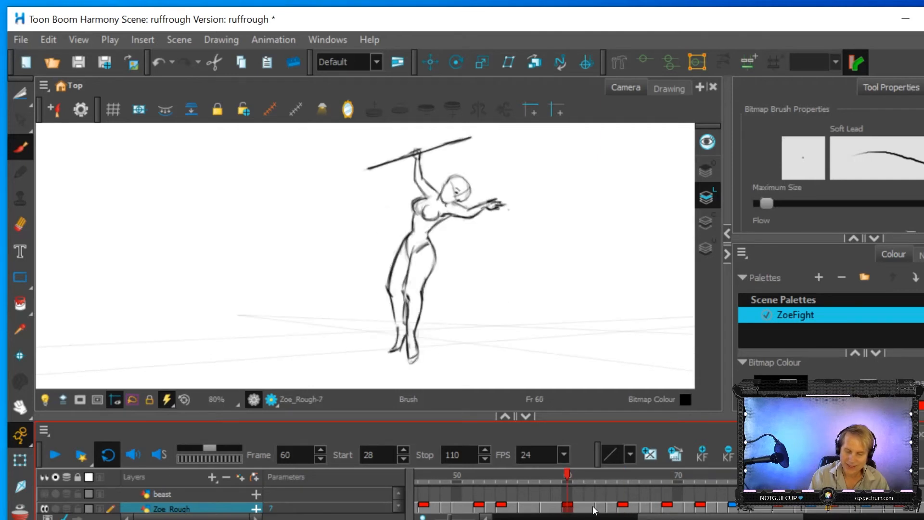
left_click(622, 509)
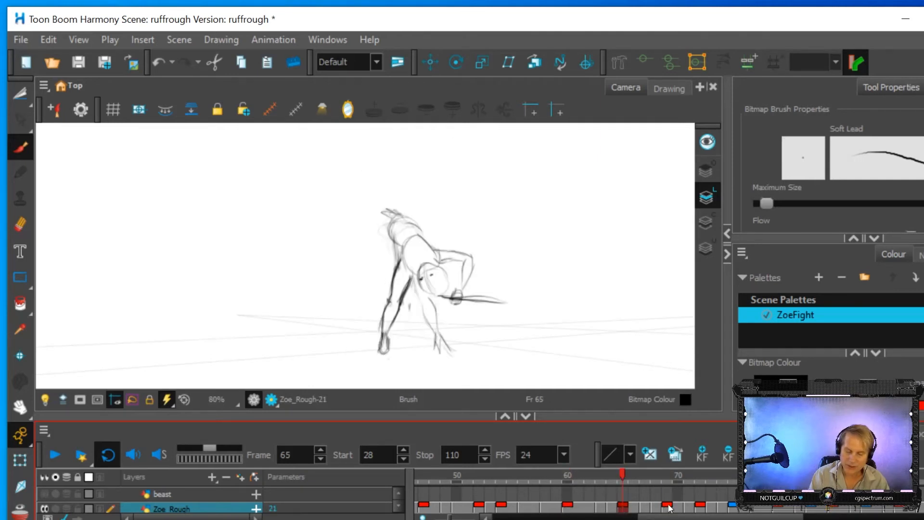
left_click(668, 509)
left_click(622, 509)
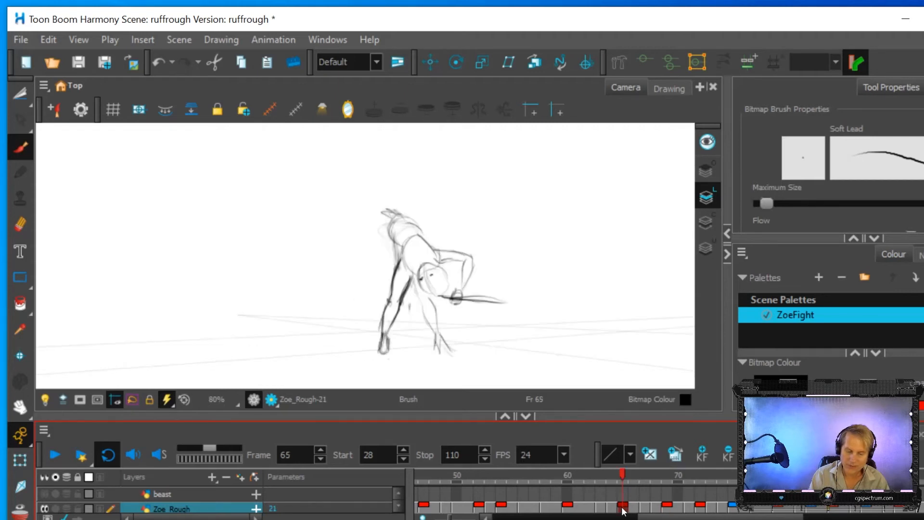
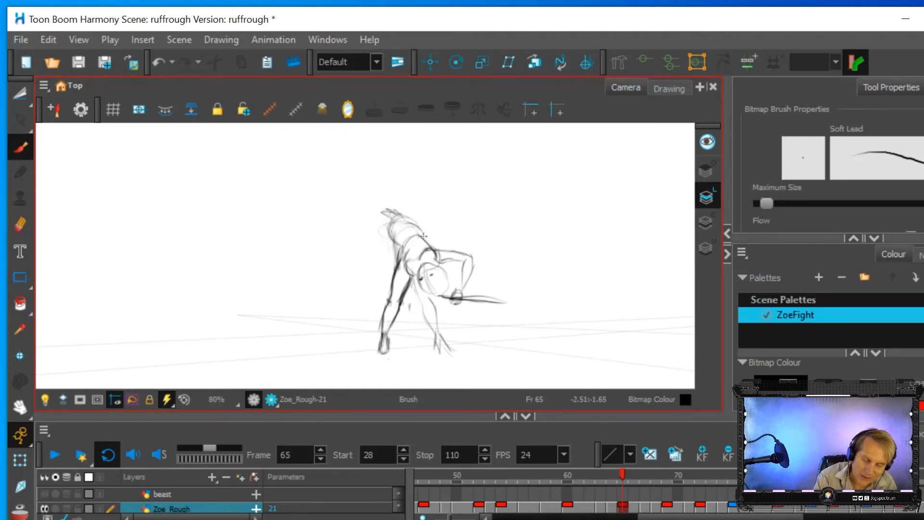
Step: Darken the back, bent arm and head outlines of the figure at frame 65, erasing stray lines around the arm
mouse_move(413, 224)
left_mouse_down()
mouse_move(427, 240)
mouse_move(412, 224)
mouse_move(427, 246)
mouse_move(409, 247)
left_mouse_up()
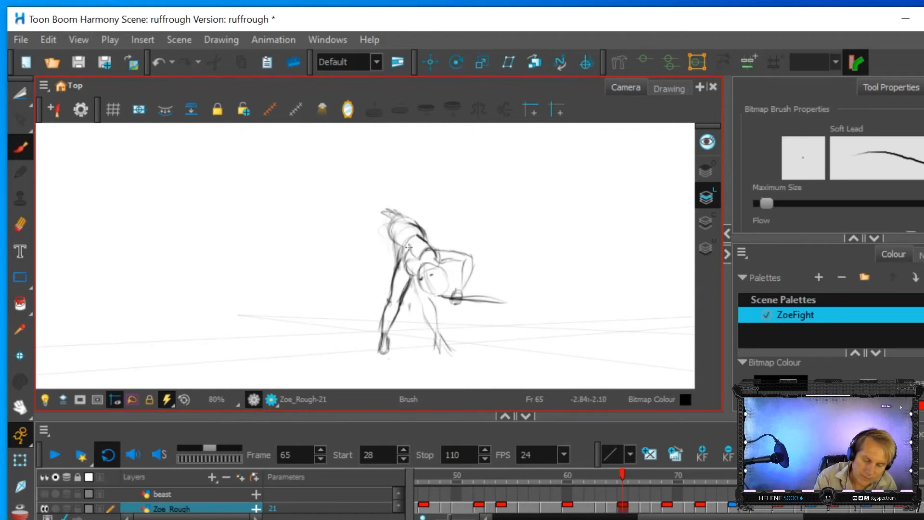
mouse_move(447, 251)
left_mouse_down()
mouse_move(468, 255)
mouse_move(458, 289)
mouse_move(460, 266)
mouse_move(461, 285)
mouse_move(475, 252)
mouse_move(450, 251)
left_mouse_up()
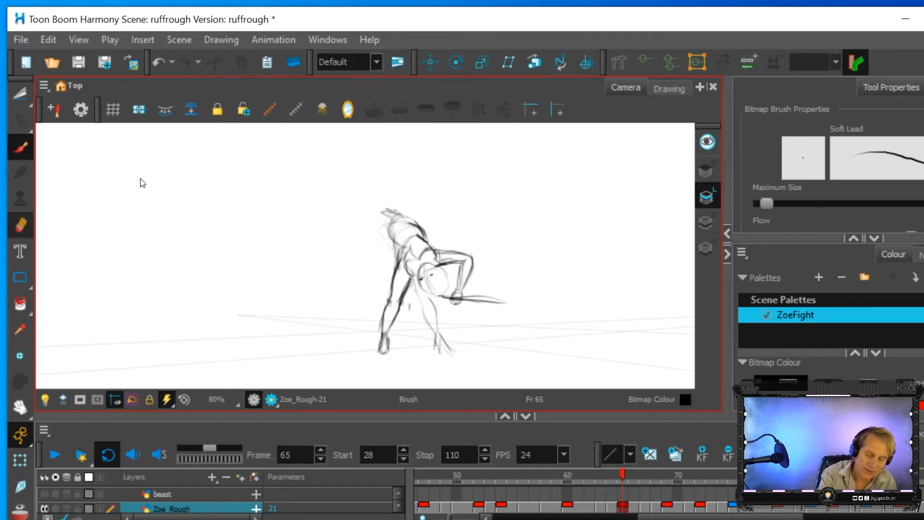
key("alt+e")
left_click_drag(461, 267, 445, 259)
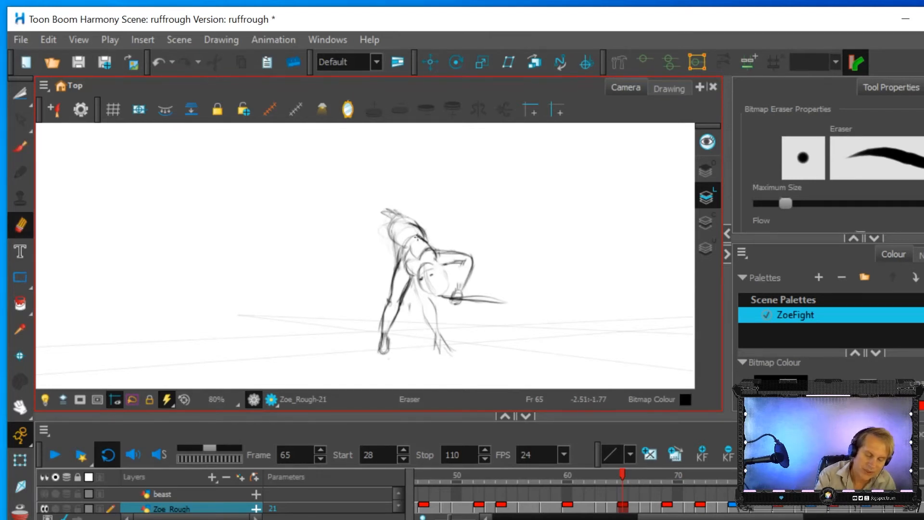
left_click(24, 149)
key("alt+b")
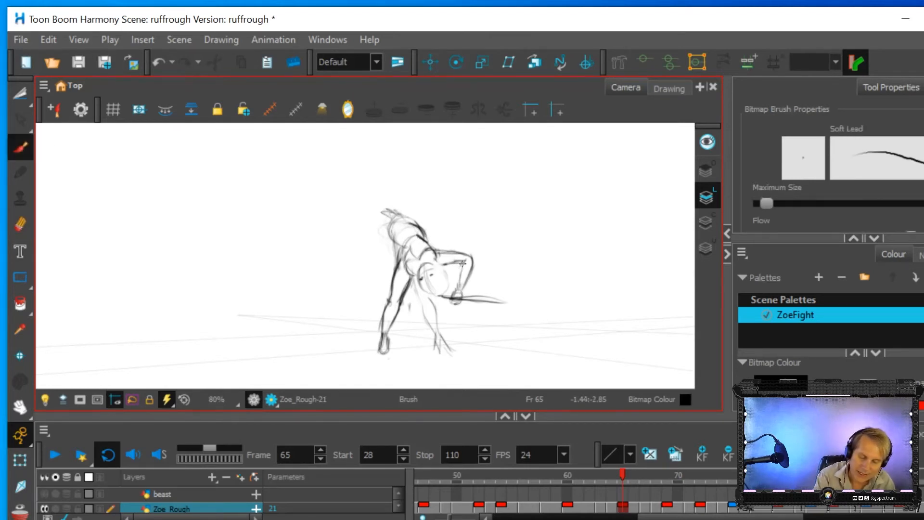
left_click_drag(460, 285, 467, 259)
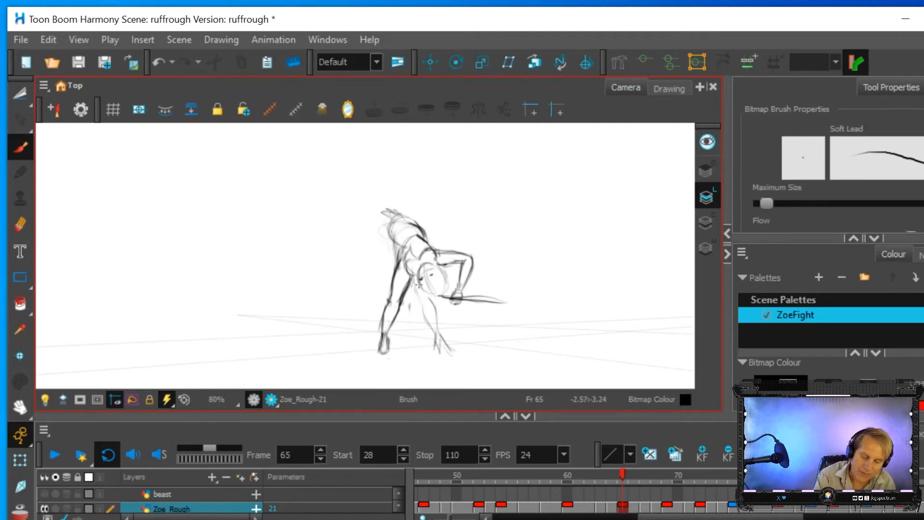
mouse_move(419, 283)
left_mouse_down()
mouse_move(444, 286)
mouse_move(445, 277)
mouse_move(434, 294)
mouse_move(433, 263)
left_mouse_up()
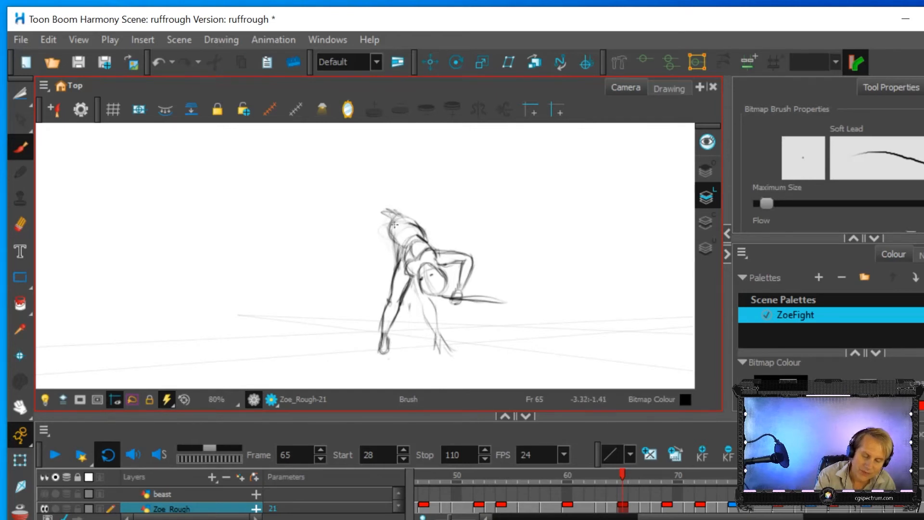
Step: Darken the short raised leg and its foot at frame 65, erasing and reshaping the foot lines
left_click_drag(394, 220, 400, 216)
left_click_drag(397, 212, 385, 213)
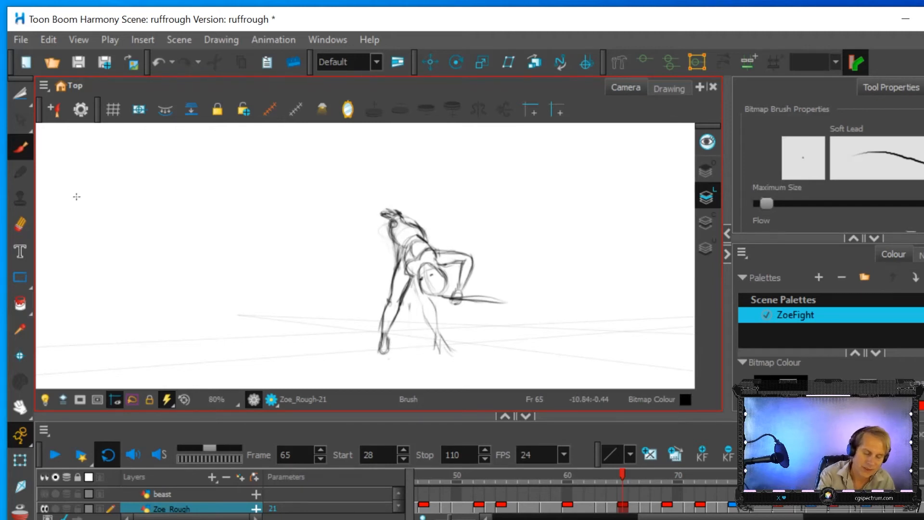
left_click(19, 224)
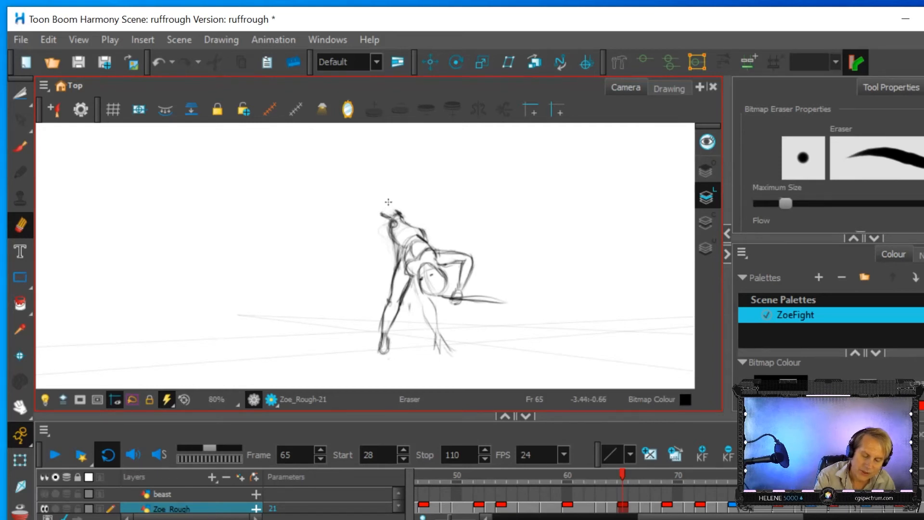
left_click(19, 146)
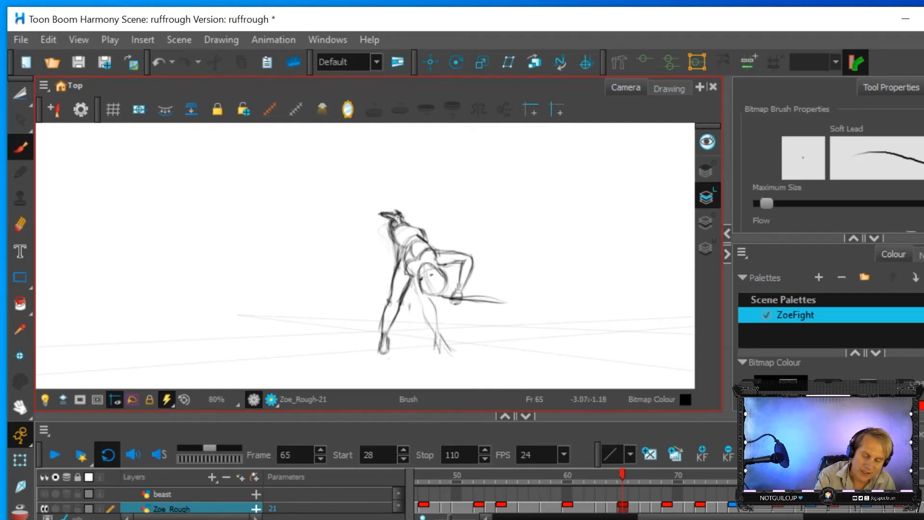
left_click(24, 221)
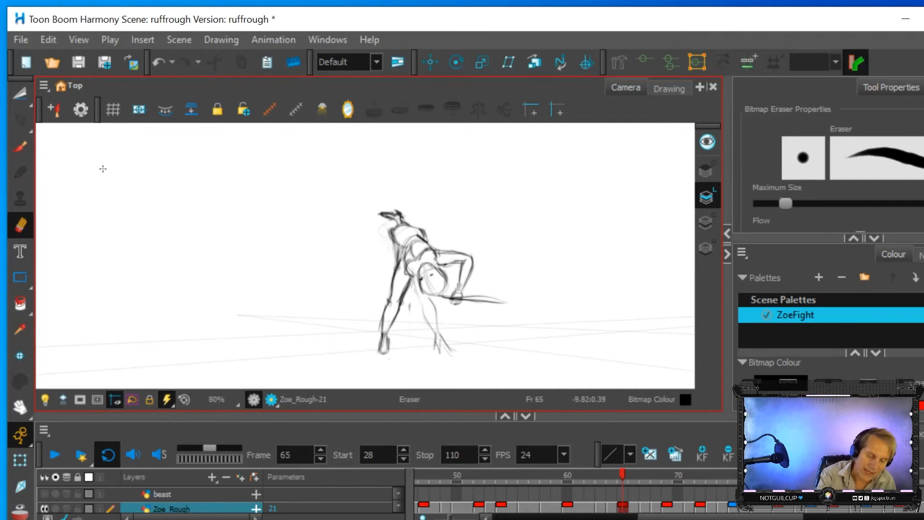
key("alt+b")
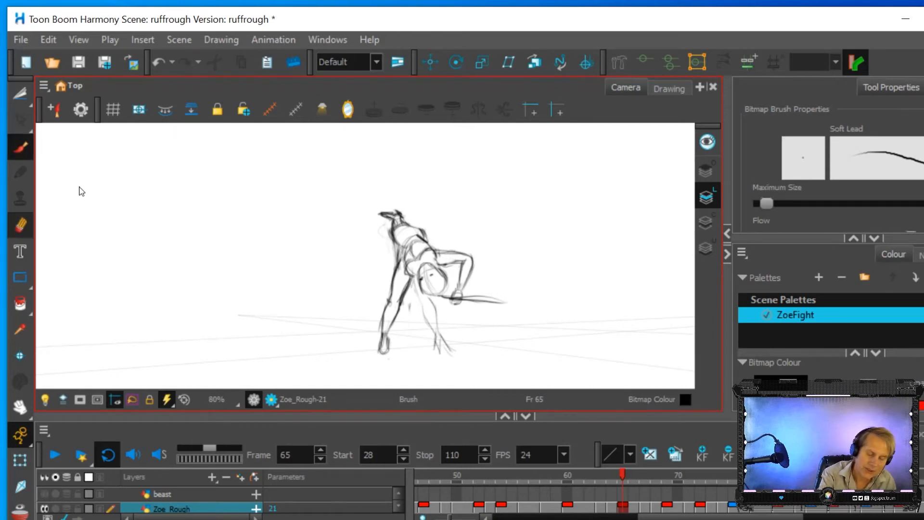
Step: Erase the short raised leg at frame 65 and redraw it longer, tapering upward from the hips to a pointed foot
key("alt+e")
mouse_move(408, 220)
left_mouse_down()
mouse_move(382, 210)
mouse_move(397, 219)
mouse_move(396, 254)
mouse_move(393, 232)
mouse_move(411, 246)
mouse_move(406, 239)
mouse_move(394, 257)
mouse_move(397, 249)
mouse_move(401, 261)
mouse_move(413, 224)
mouse_move(392, 244)
left_mouse_up()
left_click(21, 147)
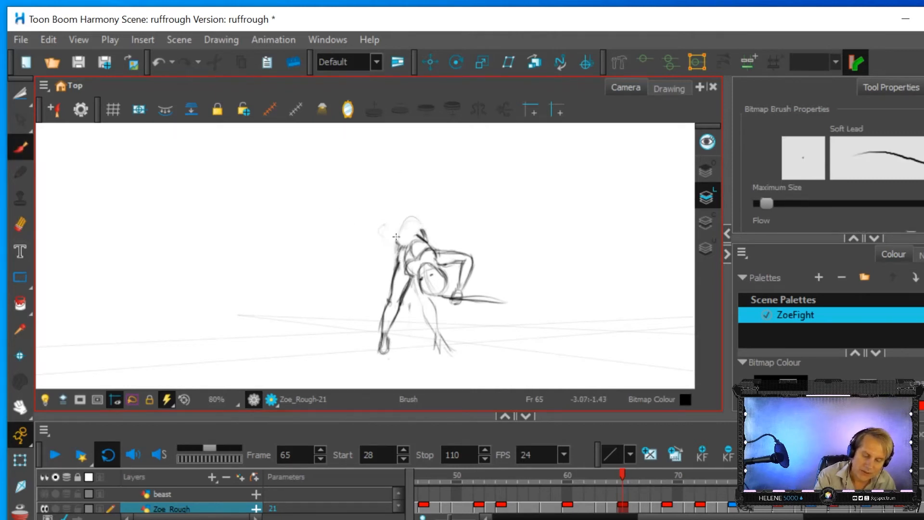
mouse_move(423, 232)
left_mouse_down()
mouse_move(402, 248)
mouse_move(419, 228)
mouse_move(394, 237)
mouse_move(397, 212)
left_mouse_up()
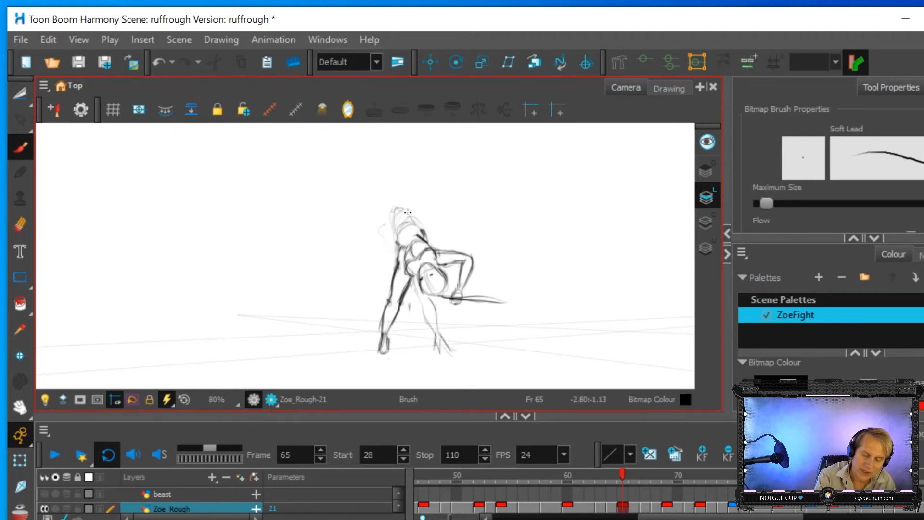
left_click_drag(393, 213, 396, 195)
mouse_move(399, 194)
left_mouse_down()
mouse_move(412, 221)
mouse_move(385, 191)
left_mouse_up()
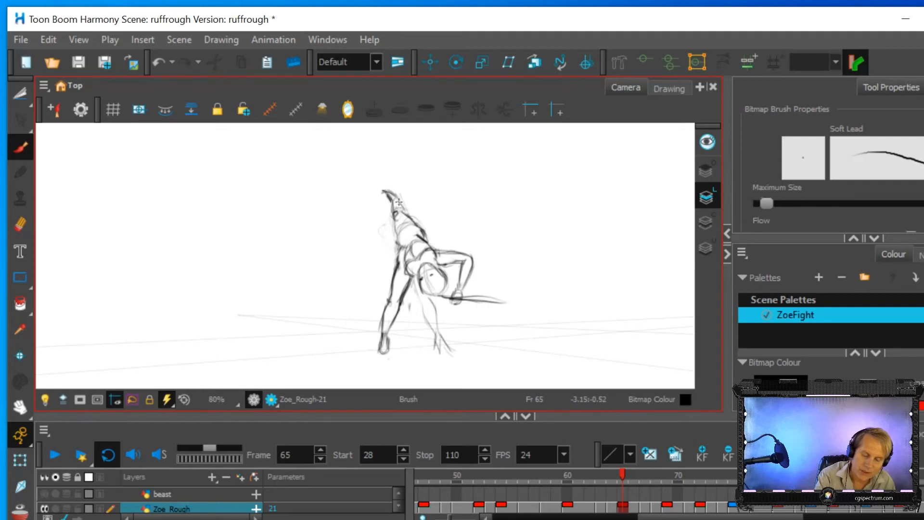
left_click_drag(397, 201, 408, 217)
mouse_move(417, 237)
left_mouse_down()
mouse_move(396, 221)
mouse_move(421, 235)
left_mouse_up()
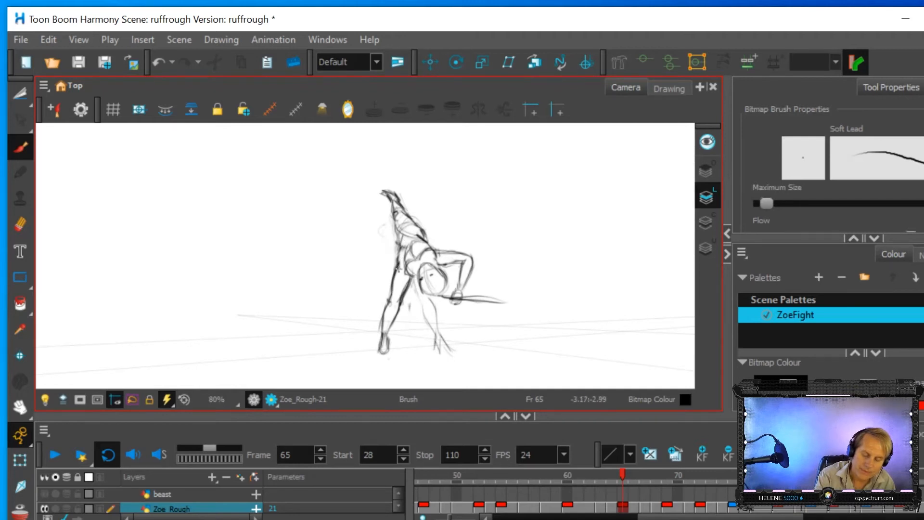
Step: Erase and redraw the lines around the hips and upper thigh of the standing leg at frame 65, joining them cleanly
left_click(20, 224)
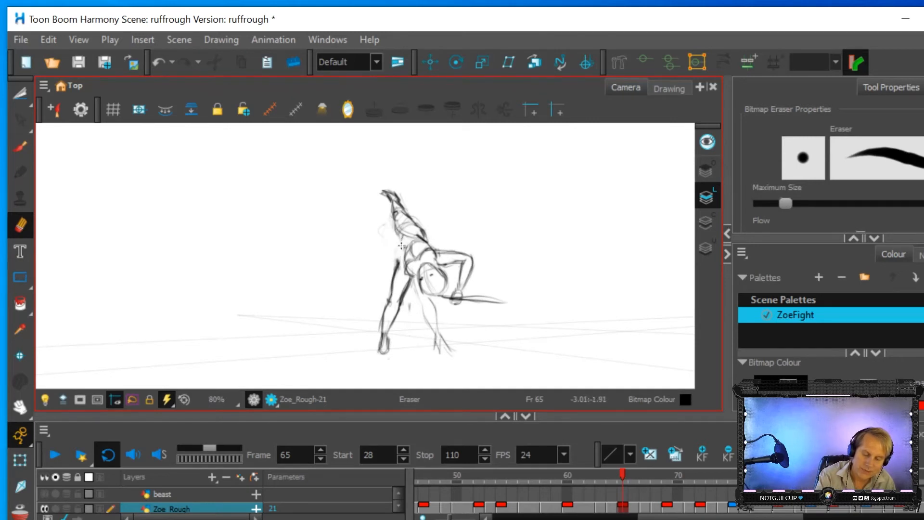
left_click(20, 147)
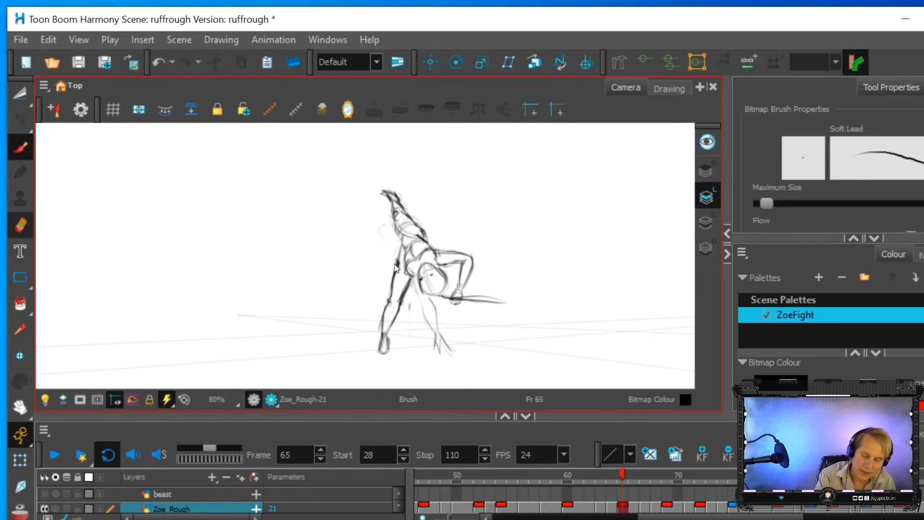
key("alt+e")
left_click(19, 149)
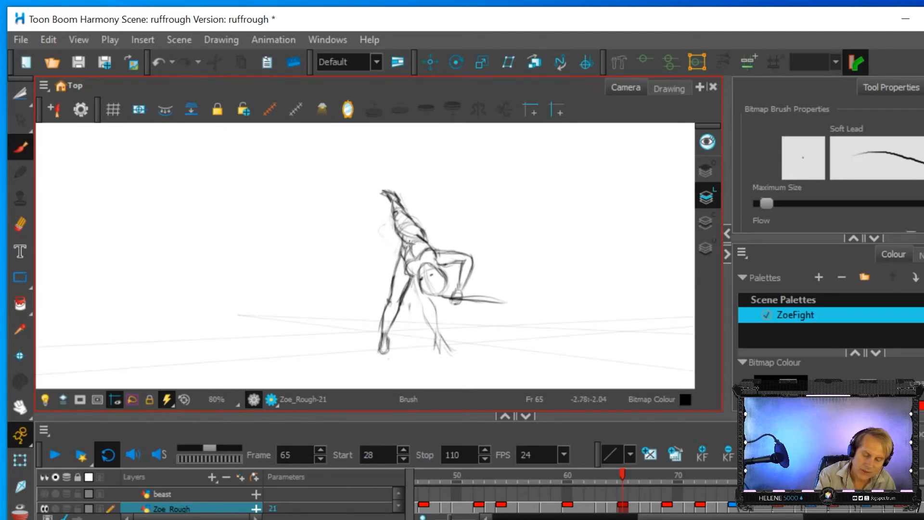
key("alt+e")
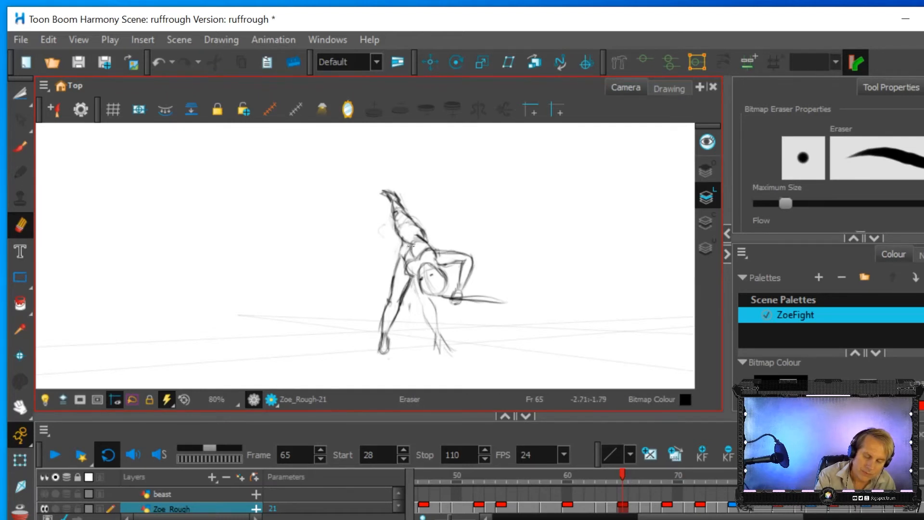
left_click(21, 148)
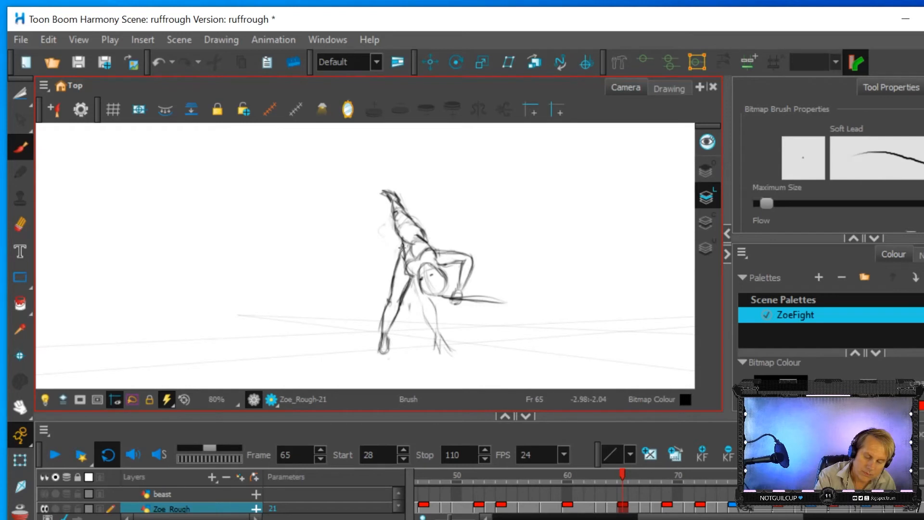
left_click(20, 224)
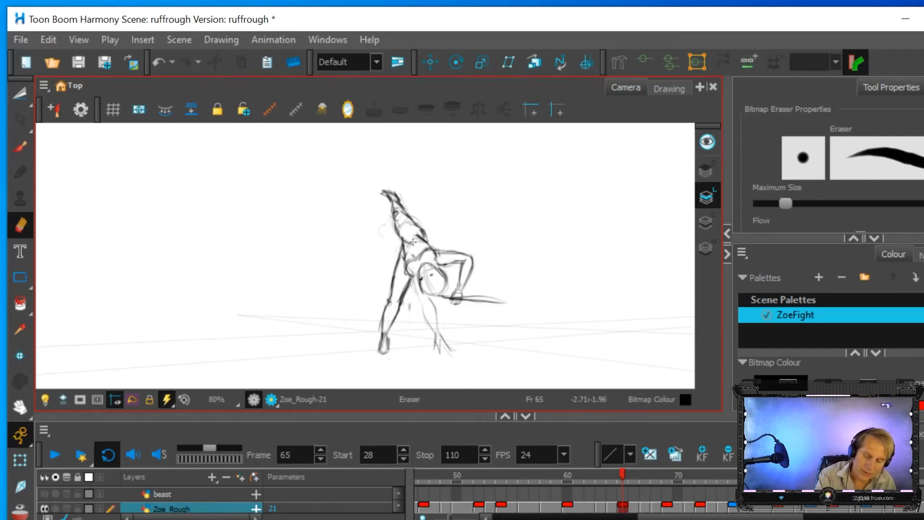
left_click(21, 146)
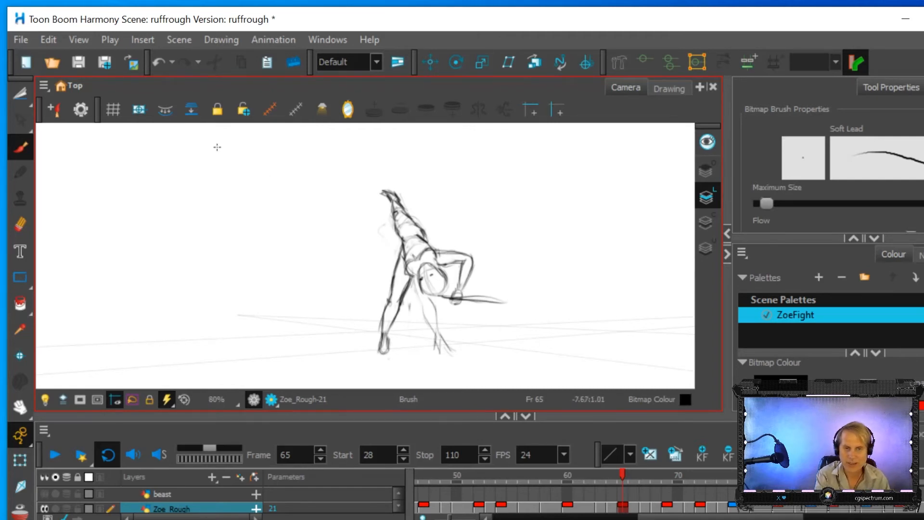
Step: Sketch a simple perspective box as a palm in the empty area beside the figure at frame 65
left_click_drag(138, 205, 139, 242)
left_click_drag(138, 206, 226, 209)
left_click_drag(231, 201, 231, 254)
left_click_drag(139, 242, 229, 245)
left_click_drag(132, 208, 215, 160)
mouse_move(224, 205)
left_mouse_down()
mouse_move(260, 165)
mouse_move(262, 213)
left_mouse_up()
left_click_drag(232, 240, 262, 206)
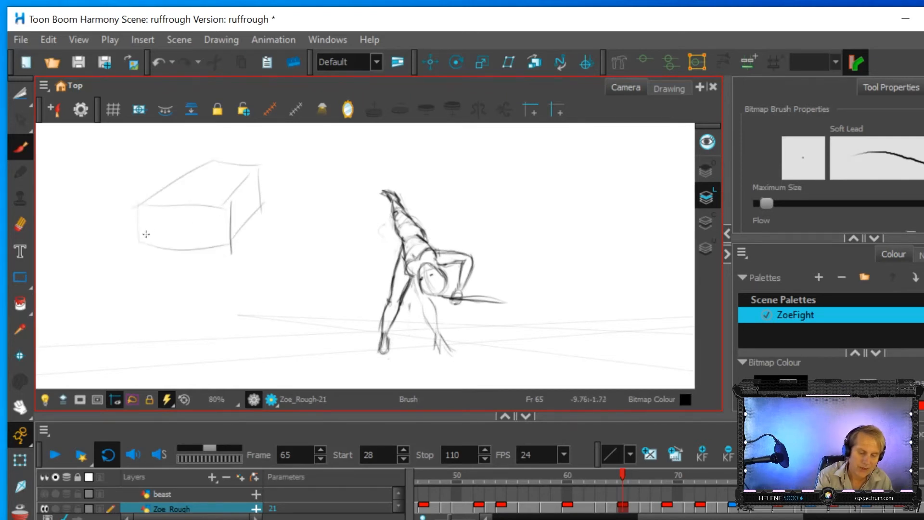
Step: Sketch four bent finger guide lines extending from the front of the palm box
mouse_move(147, 222)
left_mouse_down()
mouse_move(100, 239)
mouse_move(76, 279)
left_mouse_up()
mouse_move(167, 233)
left_mouse_down()
mouse_move(140, 245)
mouse_move(117, 303)
mouse_move(178, 261)
mouse_move(170, 310)
left_mouse_up()
mouse_move(222, 234)
left_mouse_down()
mouse_move(202, 257)
mouse_move(201, 321)
left_mouse_up()
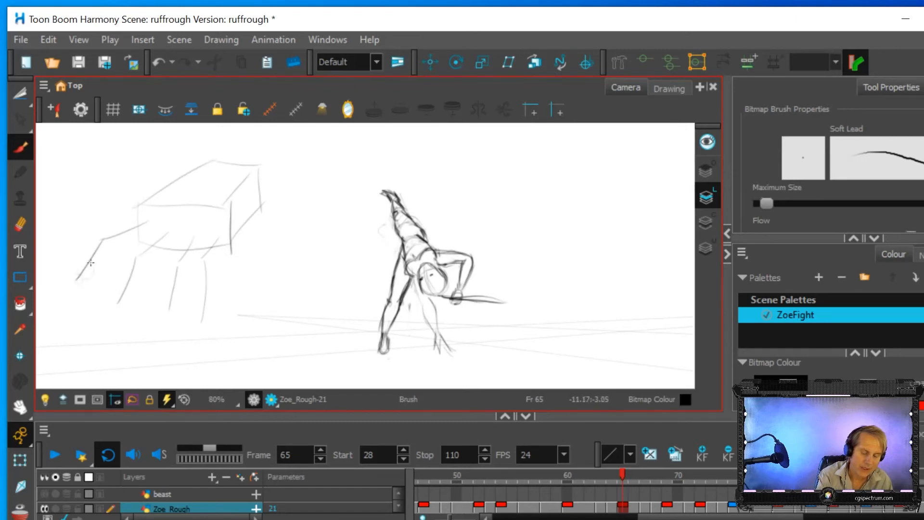
left_click_drag(104, 235, 144, 221)
left_click_drag(118, 304, 174, 235)
left_click_drag(173, 306, 185, 254)
mouse_move(204, 319)
left_mouse_down()
mouse_move(200, 289)
mouse_move(209, 248)
mouse_move(225, 235)
left_mouse_up()
Step: Build up the fingers' outlines around their guide lines and add a rough thumb at the palm's side
left_click_drag(69, 278, 96, 231)
mouse_move(70, 279)
left_mouse_down()
mouse_move(106, 258)
mouse_move(95, 273)
mouse_move(120, 245)
mouse_move(91, 279)
mouse_move(135, 232)
mouse_move(119, 244)
mouse_move(160, 230)
mouse_move(139, 238)
mouse_move(153, 237)
mouse_move(105, 221)
mouse_move(161, 199)
left_mouse_up()
mouse_move(125, 257)
left_mouse_down()
mouse_move(110, 301)
mouse_move(117, 283)
left_mouse_up()
left_click_drag(152, 229, 128, 252)
mouse_move(160, 212)
left_mouse_down()
mouse_move(119, 260)
mouse_move(118, 306)
mouse_move(164, 249)
mouse_move(161, 306)
left_mouse_up()
mouse_move(173, 257)
left_mouse_down()
mouse_move(169, 273)
mouse_move(193, 219)
mouse_move(179, 251)
left_mouse_up()
mouse_move(187, 296)
left_mouse_down()
mouse_move(169, 311)
mouse_move(195, 258)
mouse_move(193, 312)
left_mouse_up()
left_click_drag(197, 255, 211, 227)
mouse_move(194, 273)
left_mouse_down()
mouse_move(201, 314)
mouse_move(192, 321)
left_mouse_up()
left_click_drag(218, 282, 235, 239)
left_click_drag(264, 202, 254, 218)
mouse_move(250, 201)
left_mouse_down()
mouse_move(264, 241)
mouse_move(258, 268)
mouse_move(247, 214)
mouse_move(260, 196)
left_mouse_up()
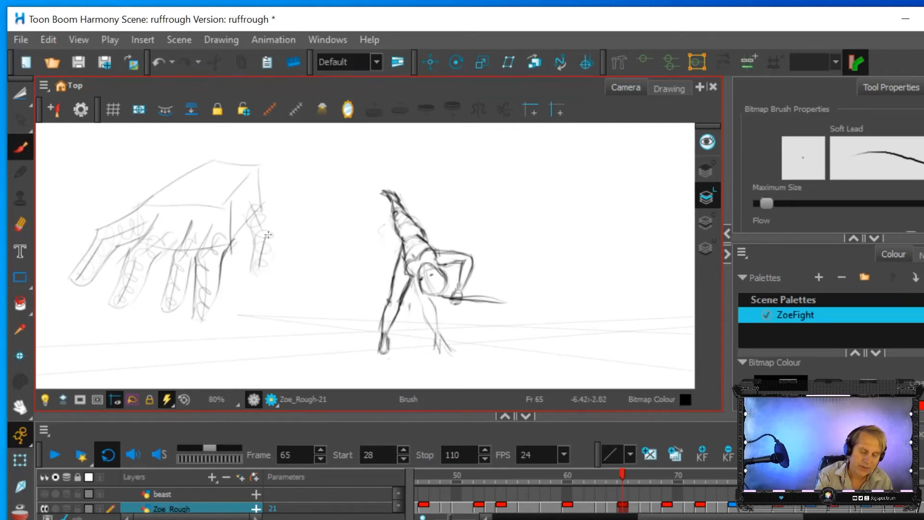
Step: Undo the thumb and finger strokes of the hand sketch back to the palm box with three finger guide lines
key("ctrl")
key("ctrl+z")
key("ctrl+z")
key("ctrl+z")
key("ctrl+z")
key("ctrl+z")
key("ctrl+z")
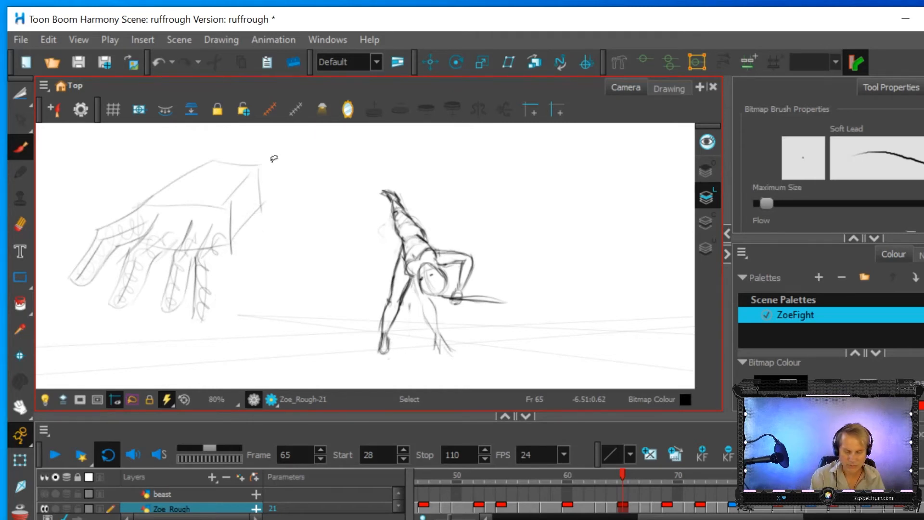
key("ctrl+z")
key("ctrl+z")
key("ctrl+z")
key("ctrl+z")
key("ctrl+z")
key("ctrl+z")
key("ctrl+z")
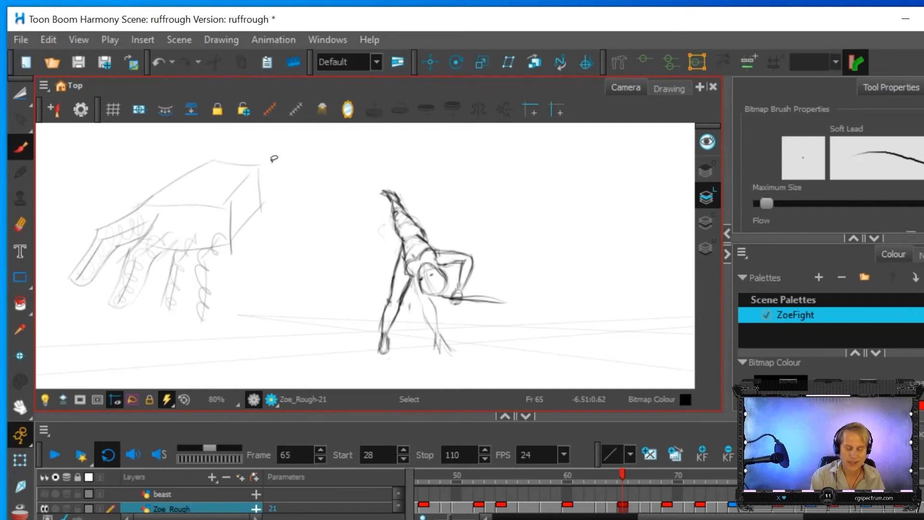
key("ctrl+z")
key("ctrl+z")
key("ctrl+z")
key("ctrl+z")
key("ctrl+z")
key("ctrl+z")
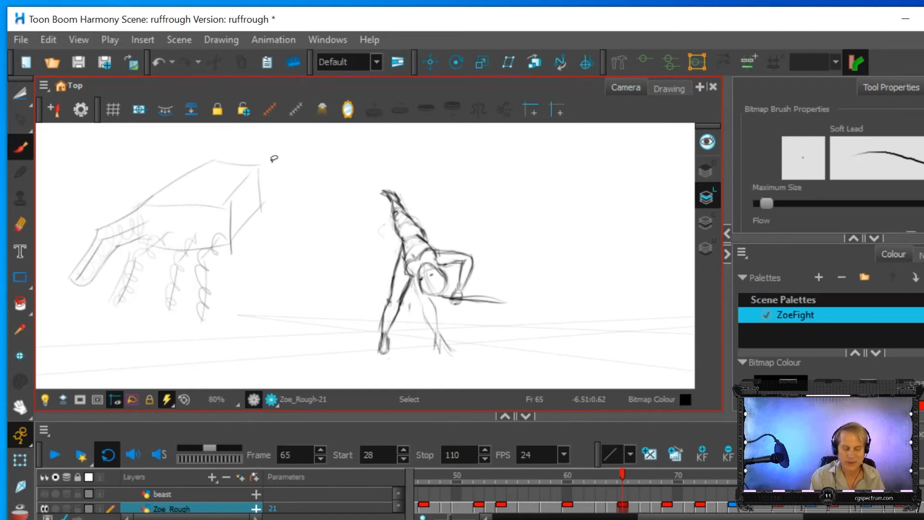
key("ctrl+z")
key("ctrl+z")
key("ctrl+z")
key("ctrl+z")
key("ctrl+z")
key("ctrl+z")
key("ctrl+z")
key("ctrl+z")
key("ctrl+z")
key("ctrl+z")
key("ctrl+z")
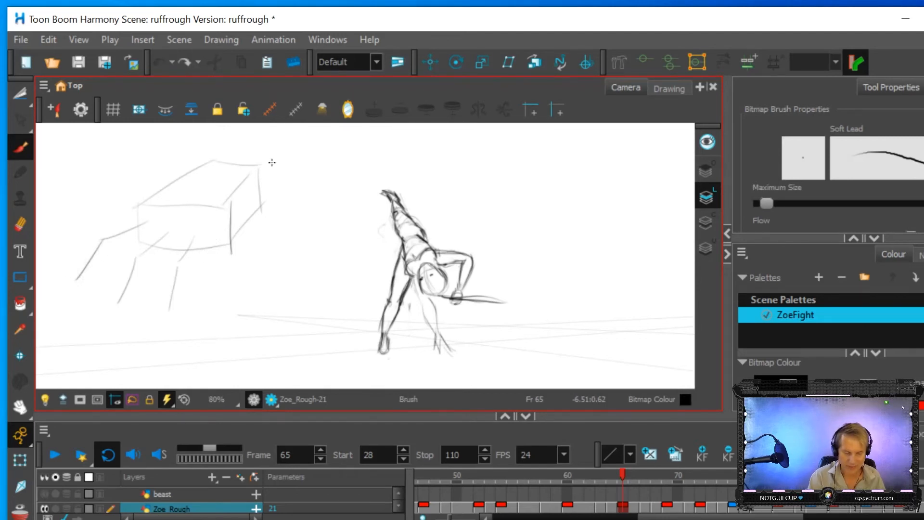
Step: Select the remaining hand sketch beside the figure with the Cutter tool and delete it
left_click_drag(283, 240, 288, 210)
key("ctrl+z")
left_click(18, 90)
mouse_move(110, 169)
left_mouse_down()
mouse_move(156, 142)
mouse_move(238, 139)
mouse_move(298, 192)
mouse_move(245, 298)
mouse_move(183, 318)
mouse_move(95, 317)
mouse_move(64, 274)
mouse_move(87, 195)
mouse_move(108, 166)
mouse_move(142, 155)
left_mouse_up()
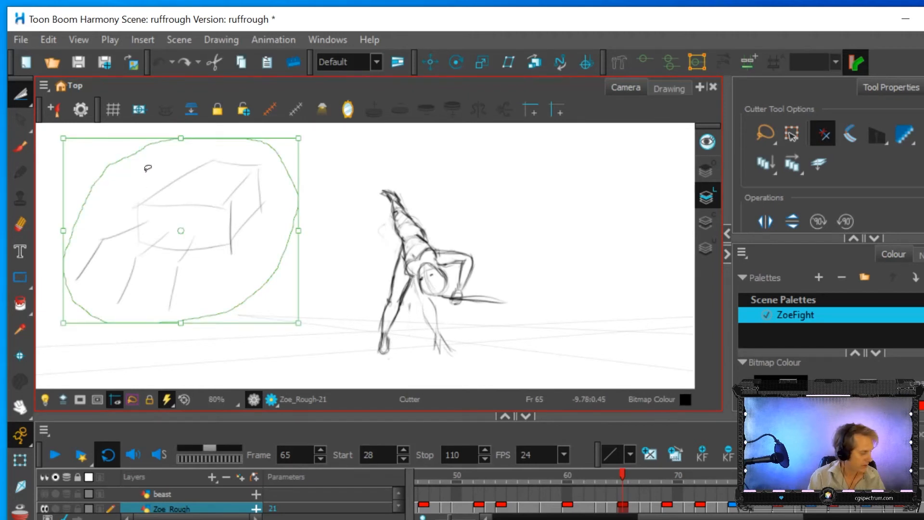
key("Delete")
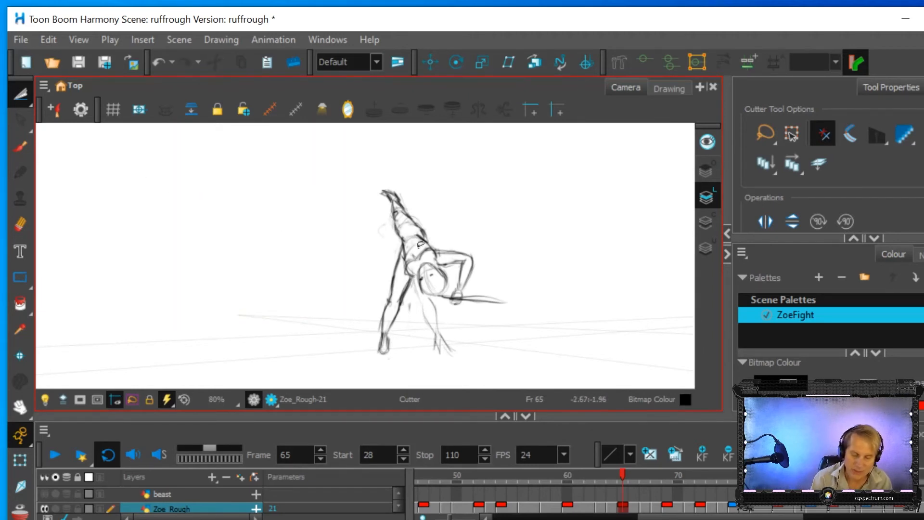
Step: Compare the poses by flipping between frames 60, 65 and 69 and the key drawing that follows, finishing on frame 65
left_click(572, 508)
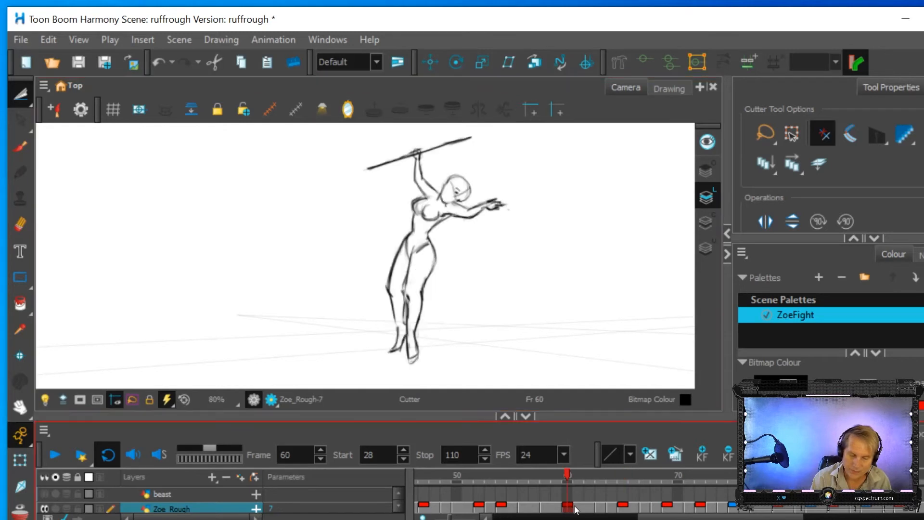
left_click(622, 509)
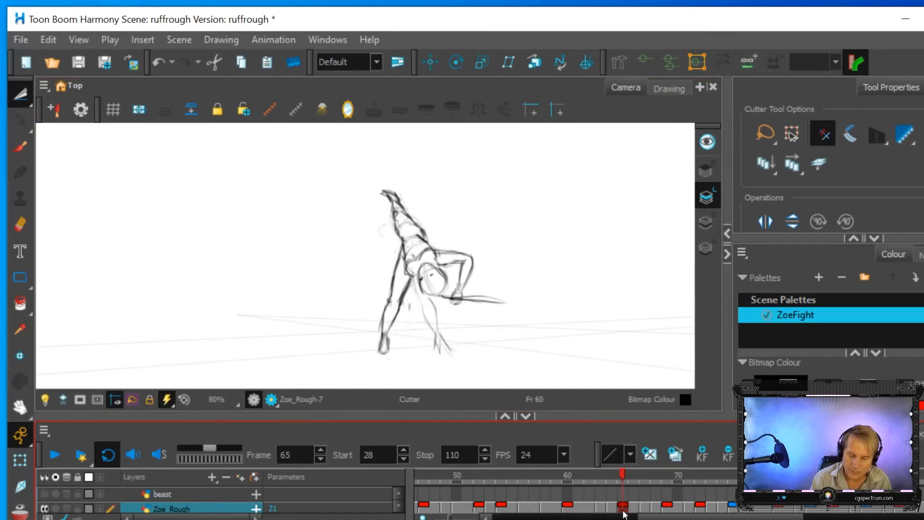
left_click(667, 508)
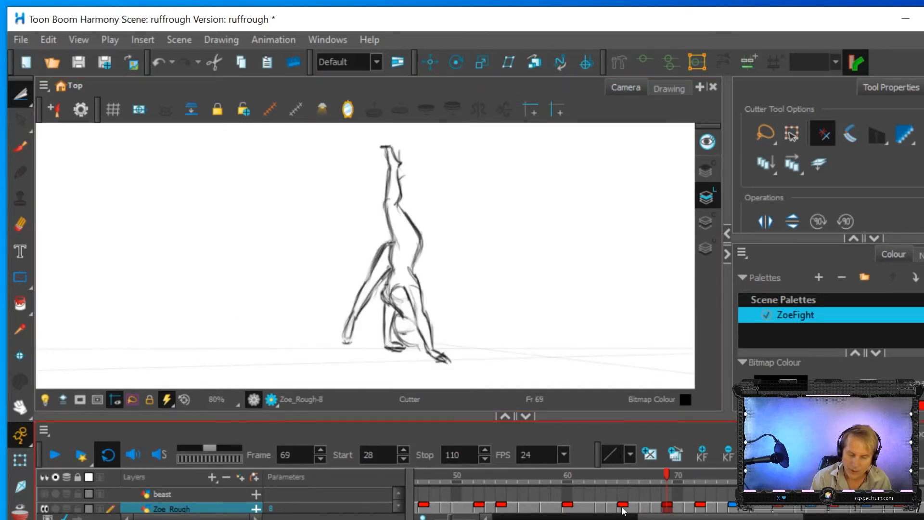
left_click(622, 510)
left_click(666, 509)
left_click(622, 509)
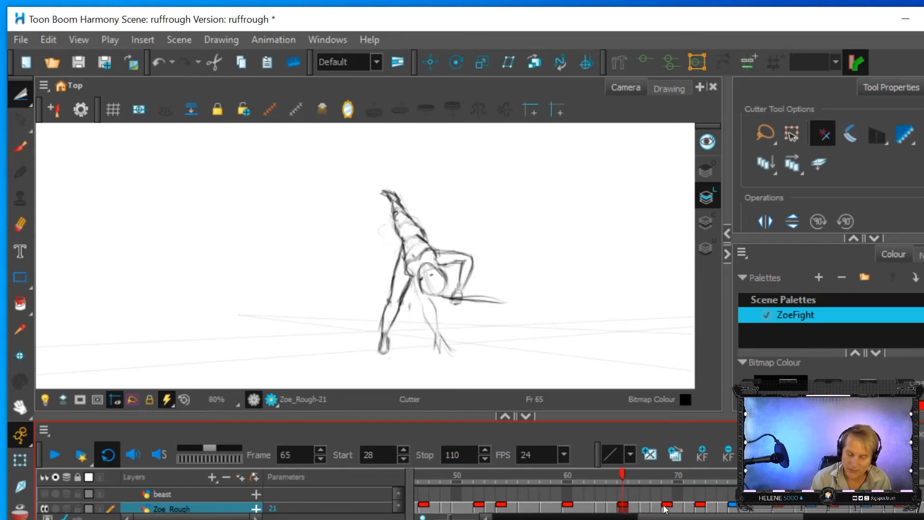
left_click(667, 509)
left_click(625, 509)
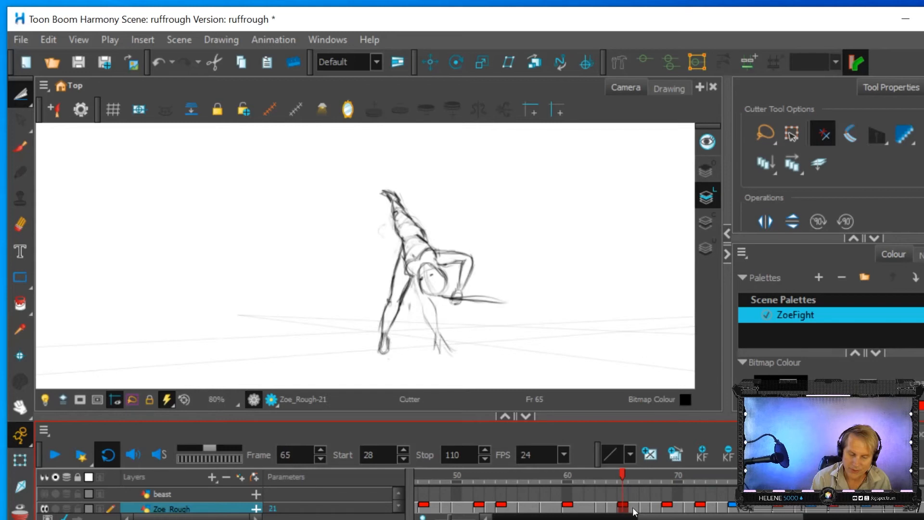
left_click(668, 509)
left_click(624, 510)
left_click(569, 510)
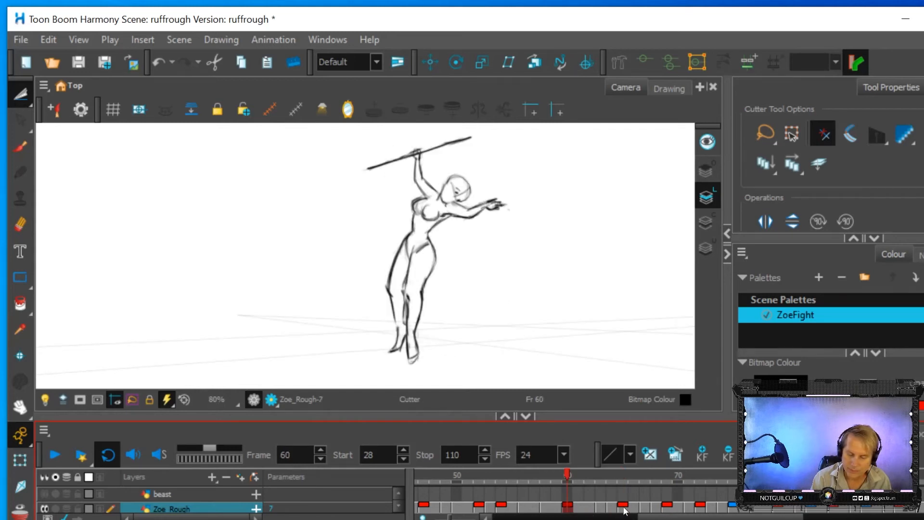
left_click(625, 510)
left_click(669, 508)
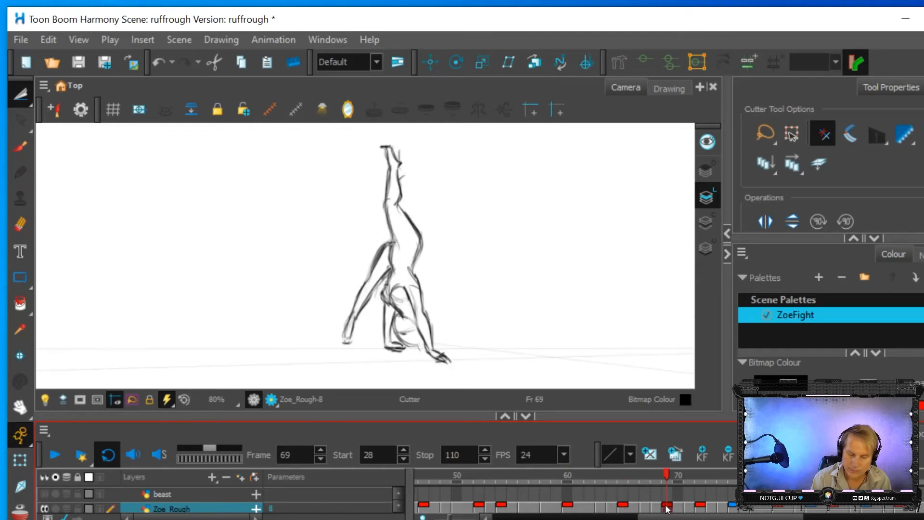
left_click(621, 508)
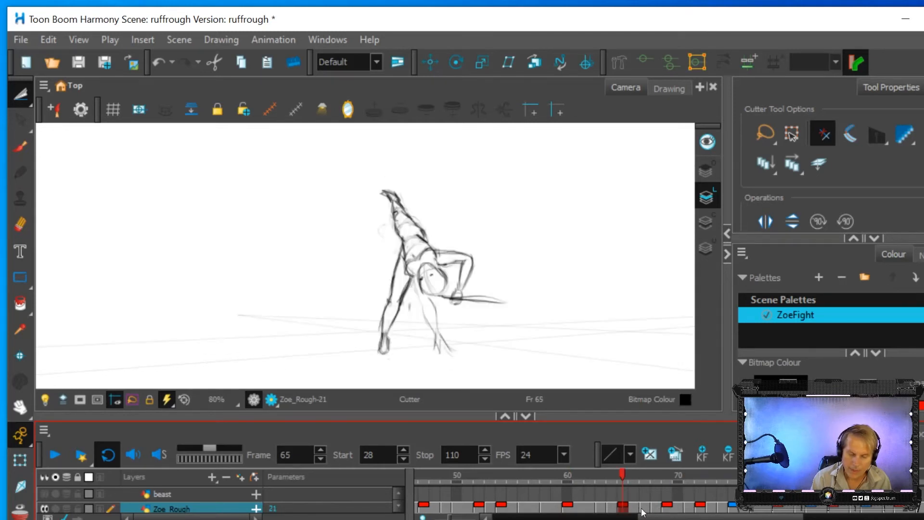
left_click(667, 509)
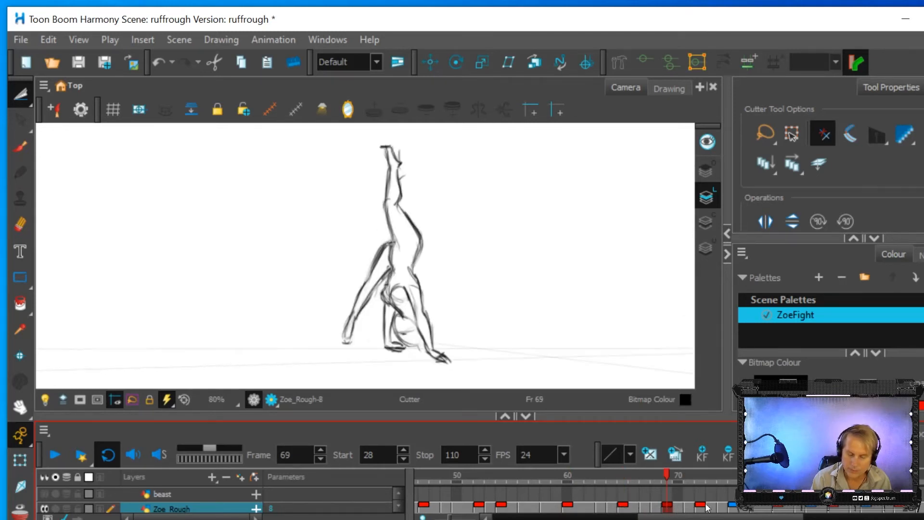
left_click(700, 511)
left_click(668, 509)
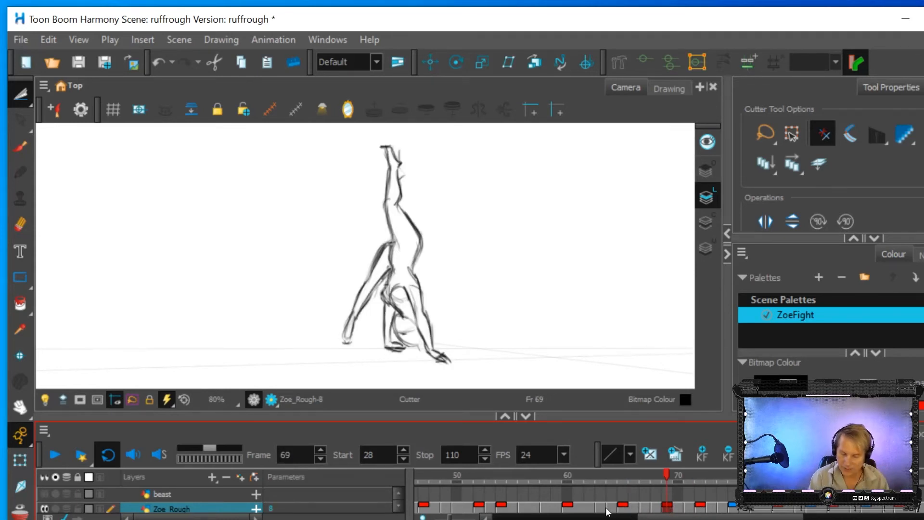
left_click(622, 509)
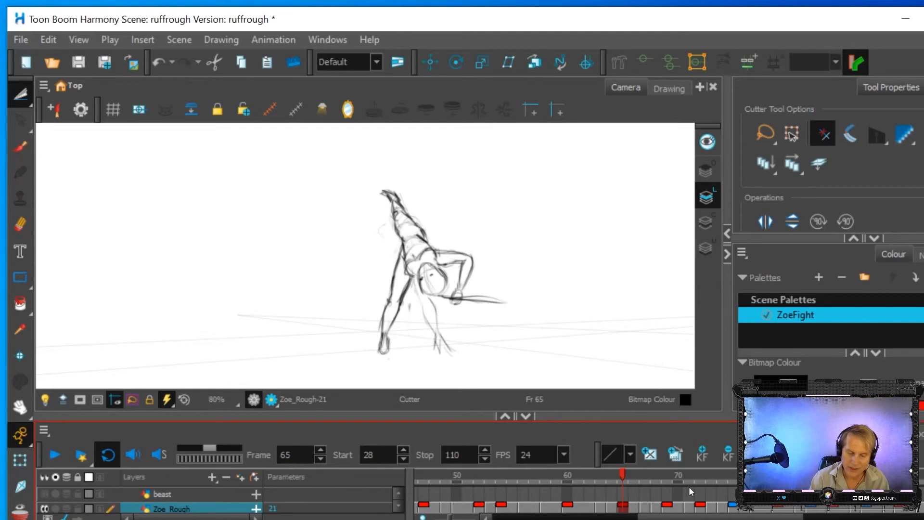
Step: Darken the supporting arm at frame 65 with the Brush and define the fingers of its planted hand
left_click(20, 146)
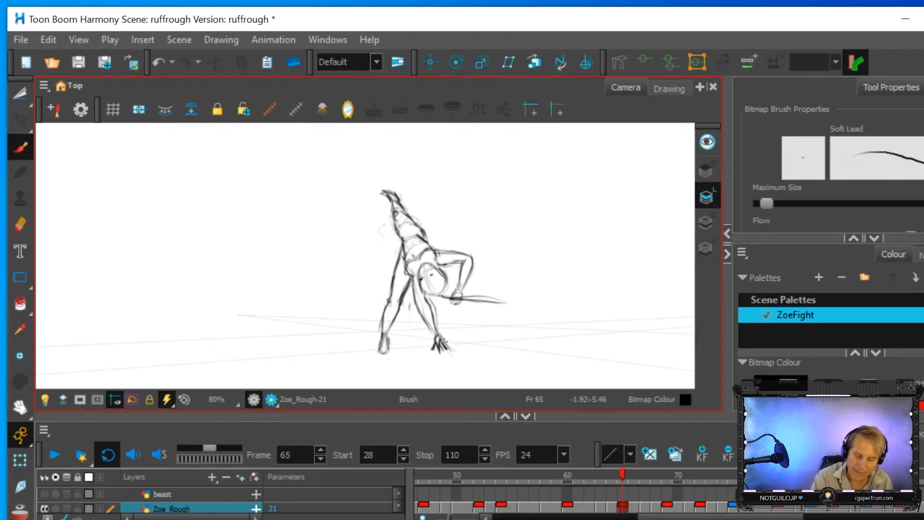
mouse_move(423, 181)
left_mouse_down()
mouse_move(354, 179)
mouse_move(386, 150)
left_mouse_up()
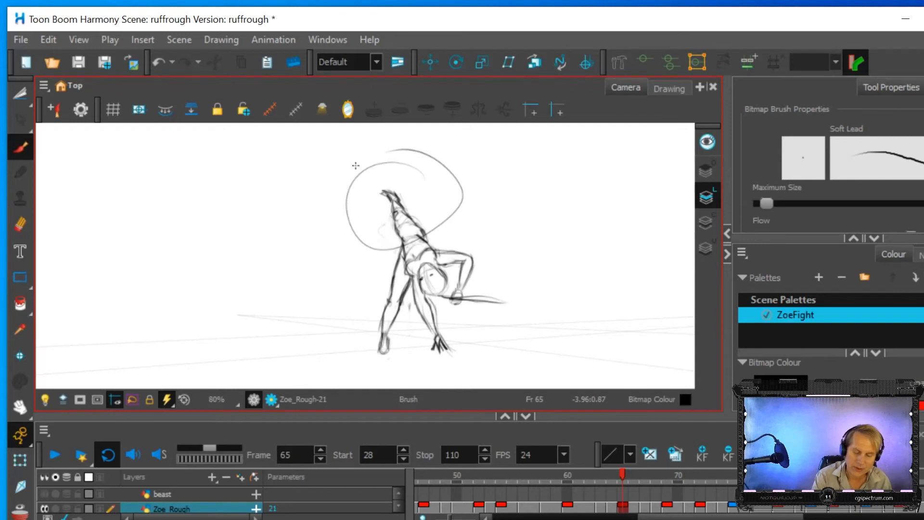
key("ctrl+z")
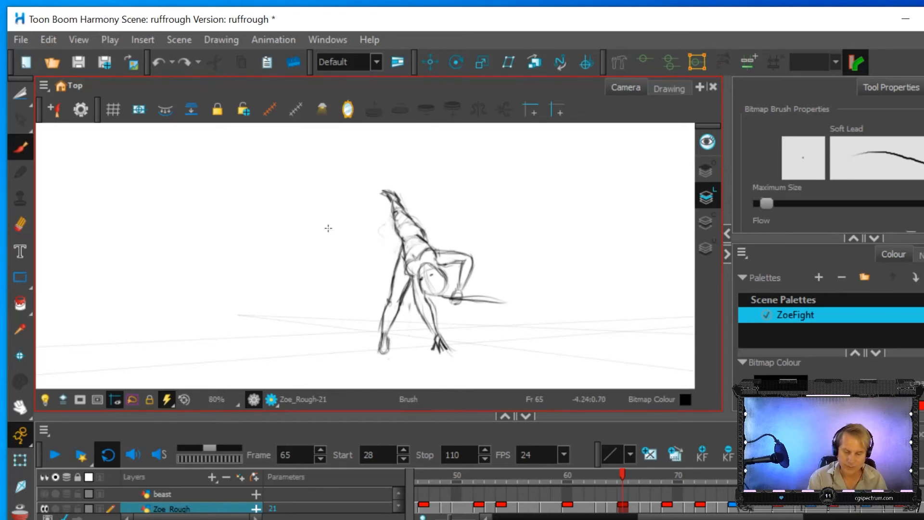
Step: Examine the movement between frames 60, 63 and 65, finishing on the bent-over pose at frame 63
left_click(568, 510)
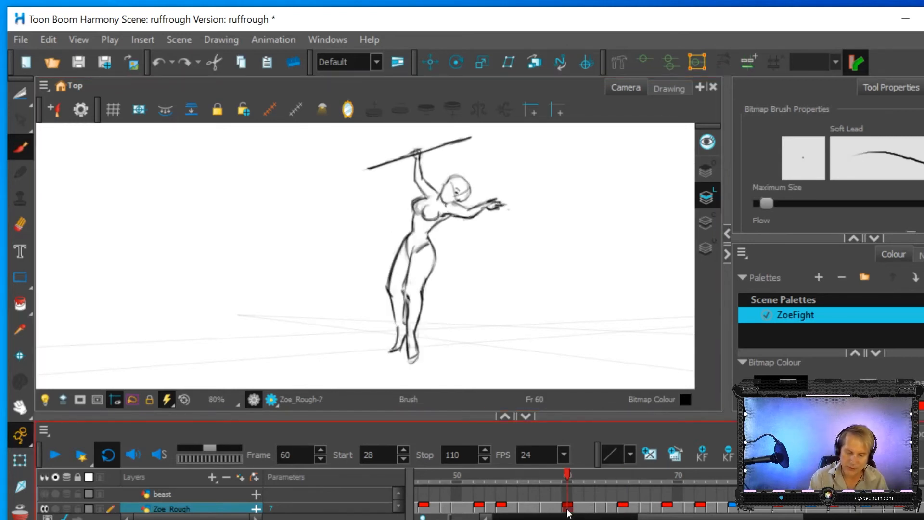
left_click(622, 510)
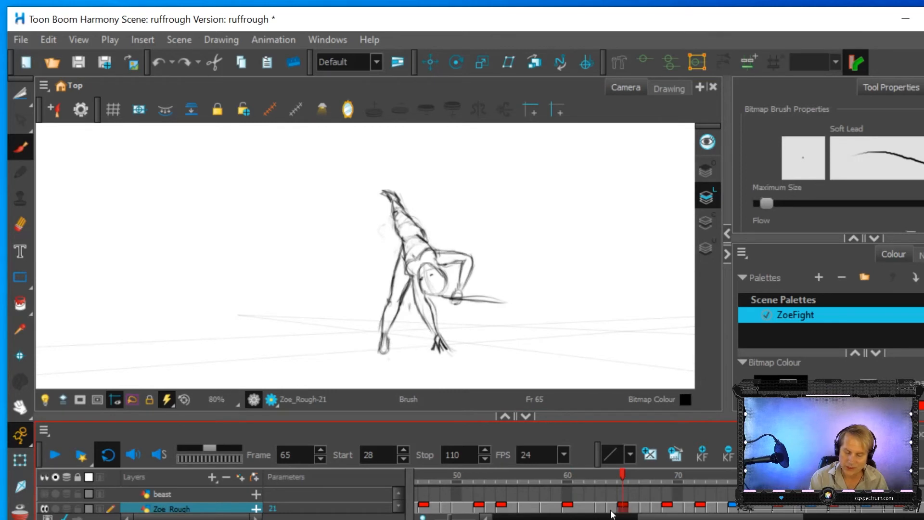
left_click(599, 509)
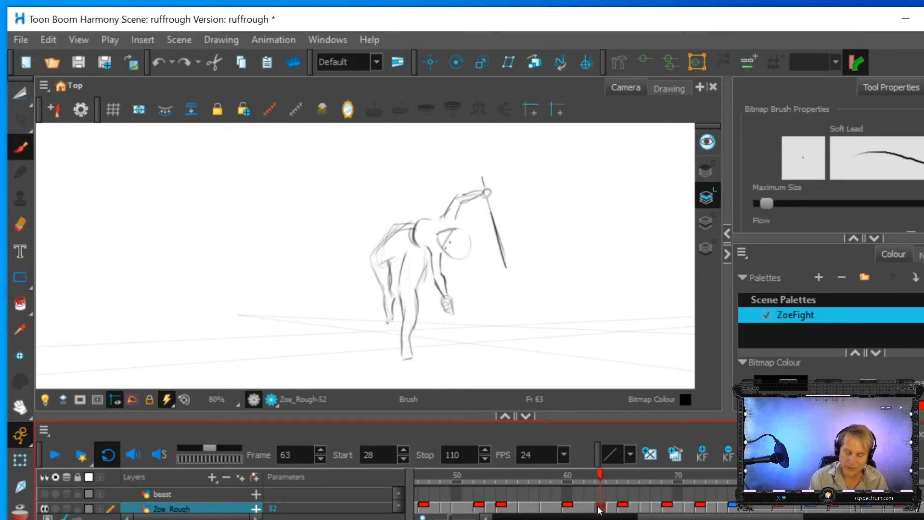
left_click(610, 507)
left_click(626, 508)
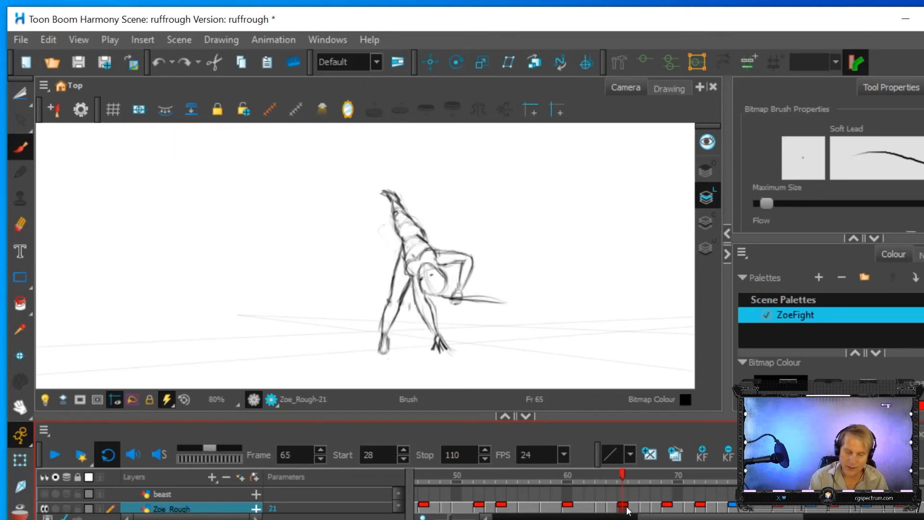
left_click(601, 507)
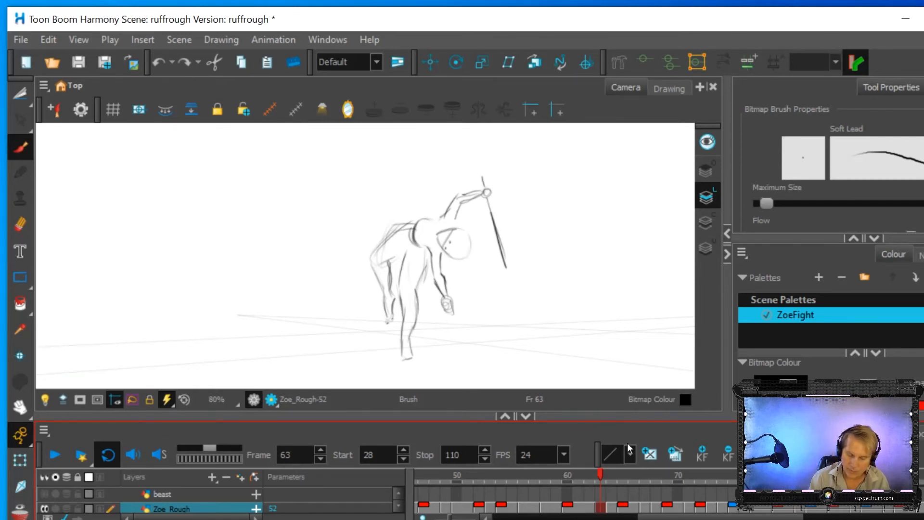
Step: Compare frames 62 and 63, then show only the previous drawing as onion skin at frame 63
left_click(592, 513)
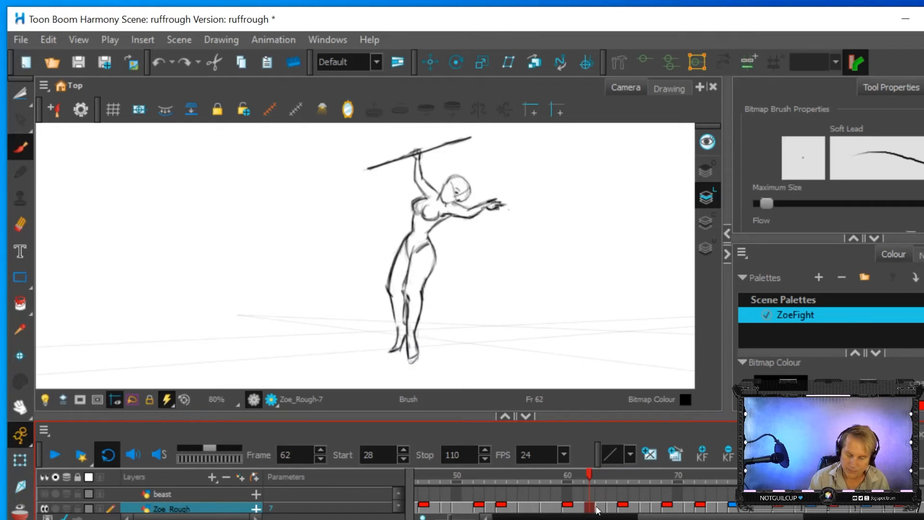
left_click(604, 509)
left_click(590, 510)
left_click(598, 509)
left_click(590, 510)
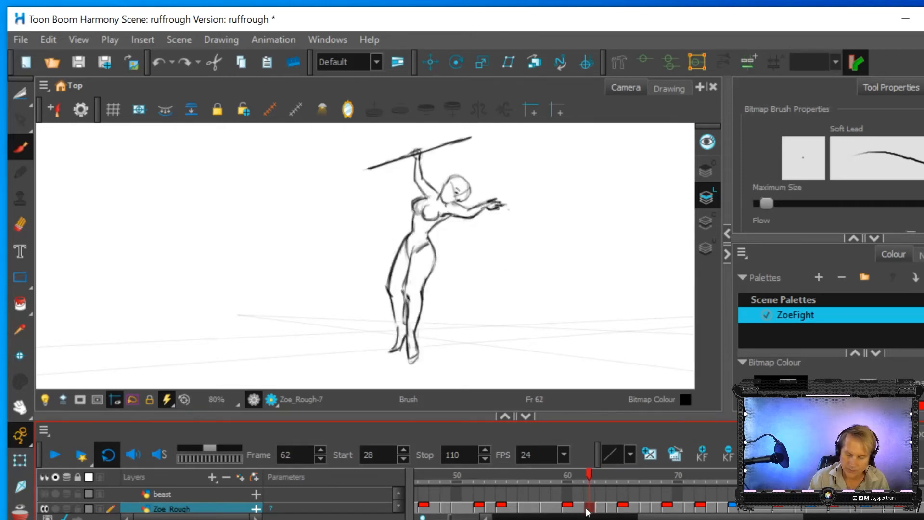
left_click(601, 509)
left_click(66, 508)
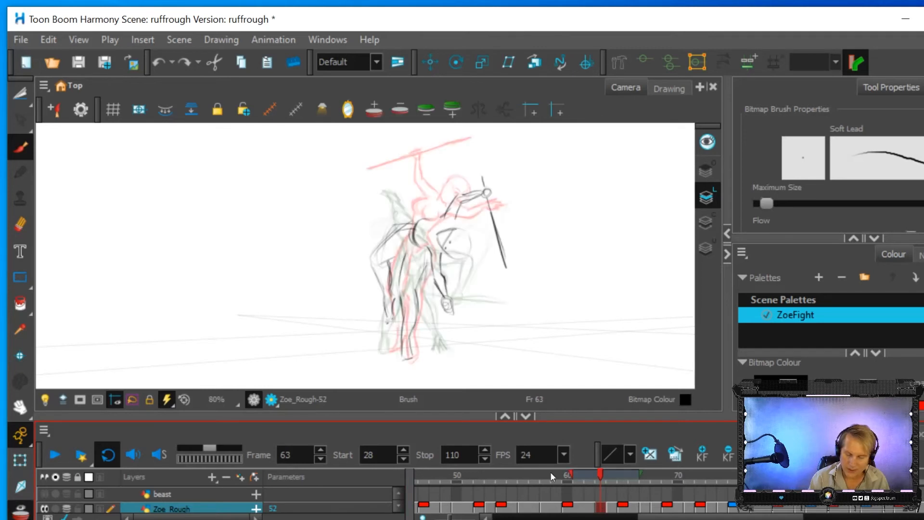
left_click_drag(644, 475, 610, 487)
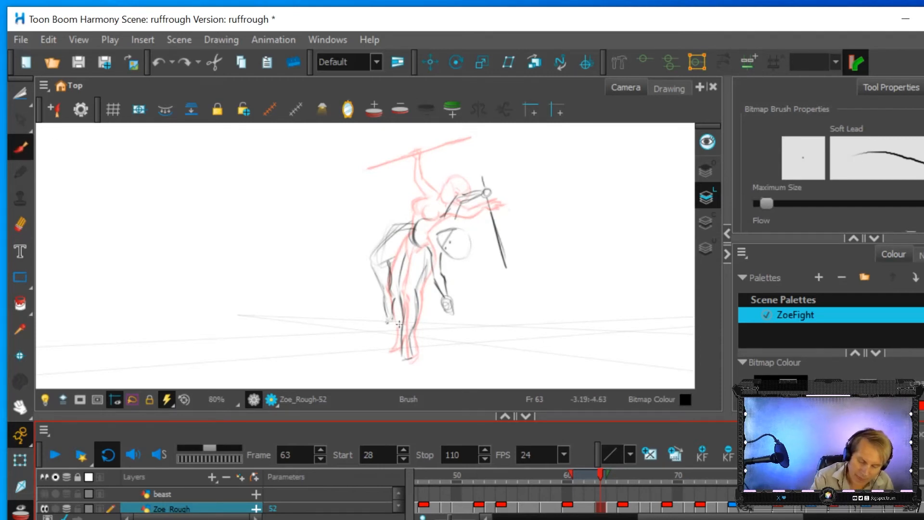
Step: Darken the standing leg and its foot at frame 63 with the Brush over the onion skin, and turn the onion skin off
left_click_drag(402, 346, 408, 249)
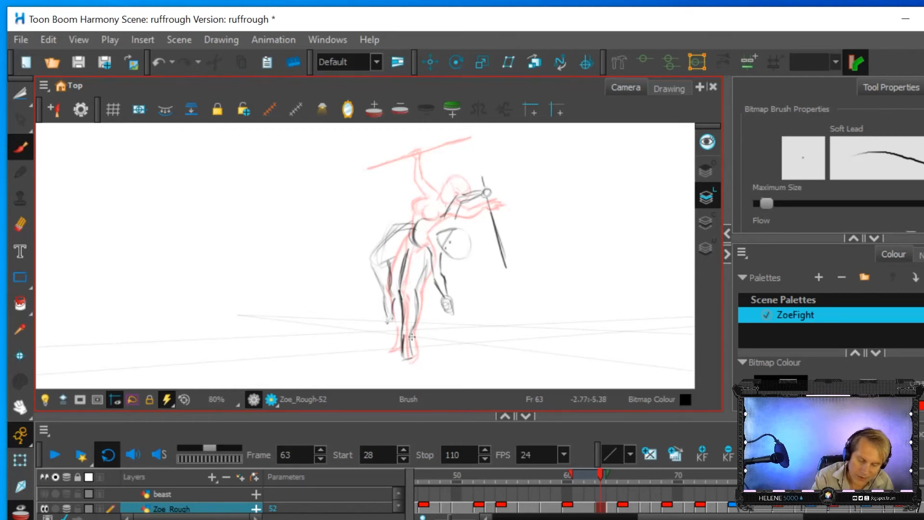
left_click_drag(411, 341, 430, 260)
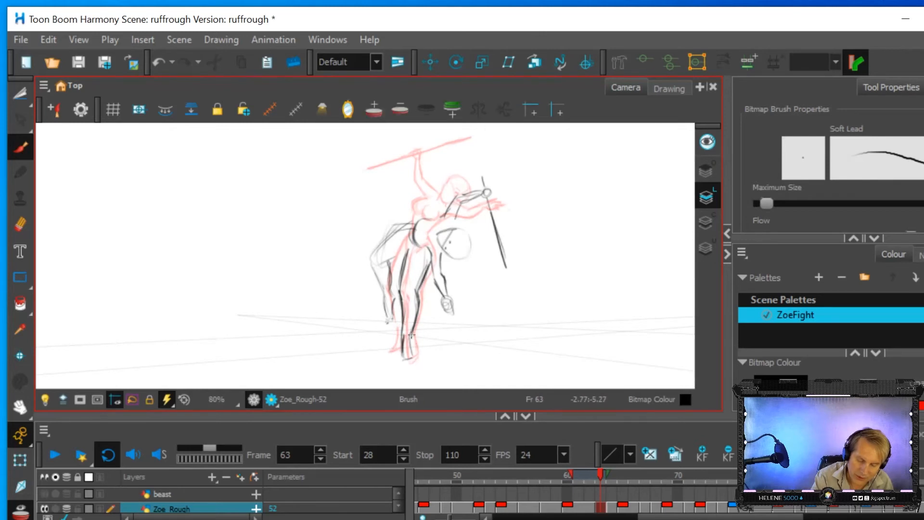
left_click_drag(411, 355, 408, 361)
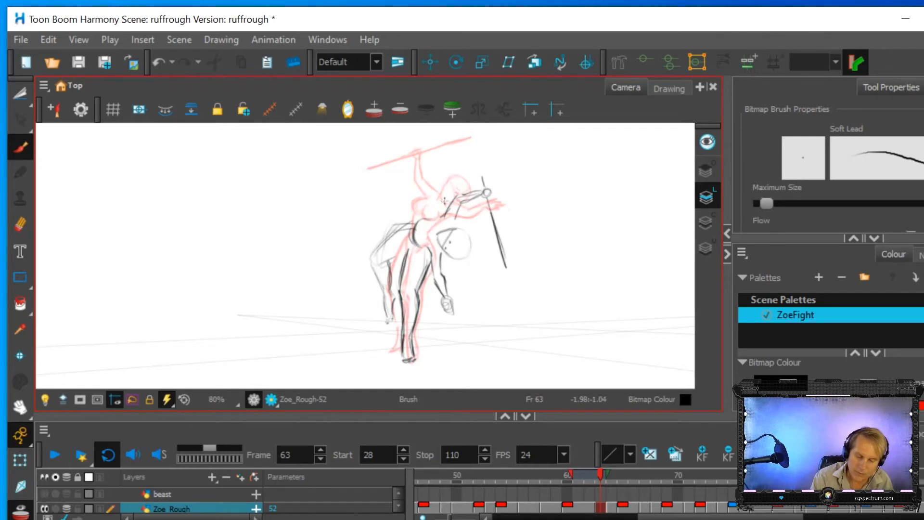
left_click(20, 511)
mouse_move(599, 469)
left_mouse_down()
mouse_move(611, 473)
mouse_move(593, 473)
mouse_move(602, 474)
left_mouse_up()
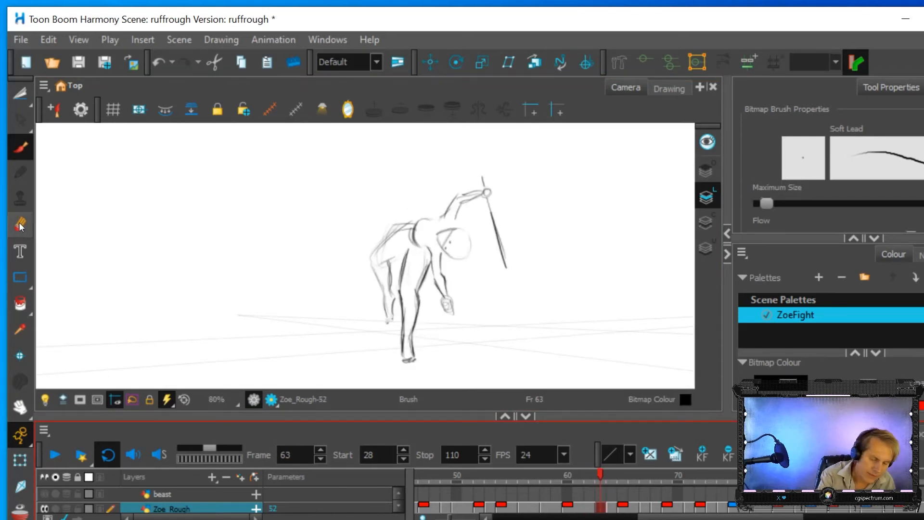
Step: Erase and redraw the shin line of the standing leg, and darken the hips and the bent back leg down to its foot
key("alt+e")
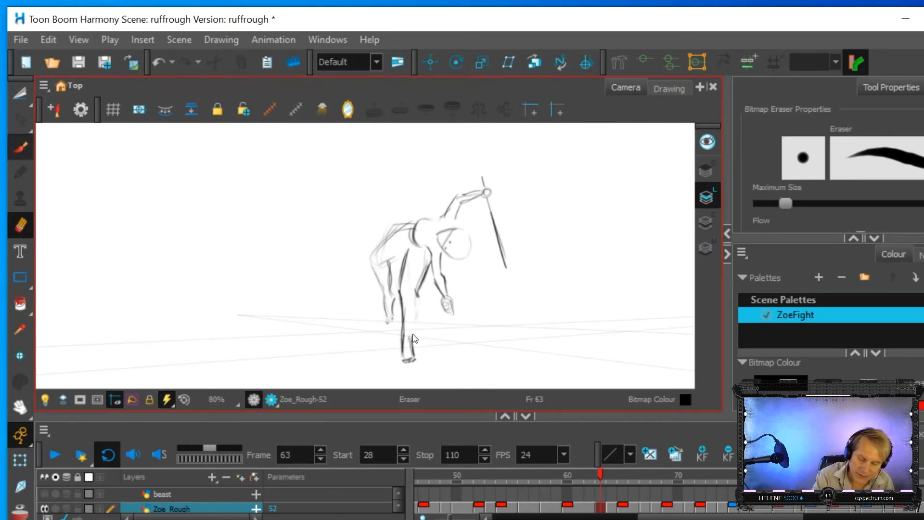
key("alt+b")
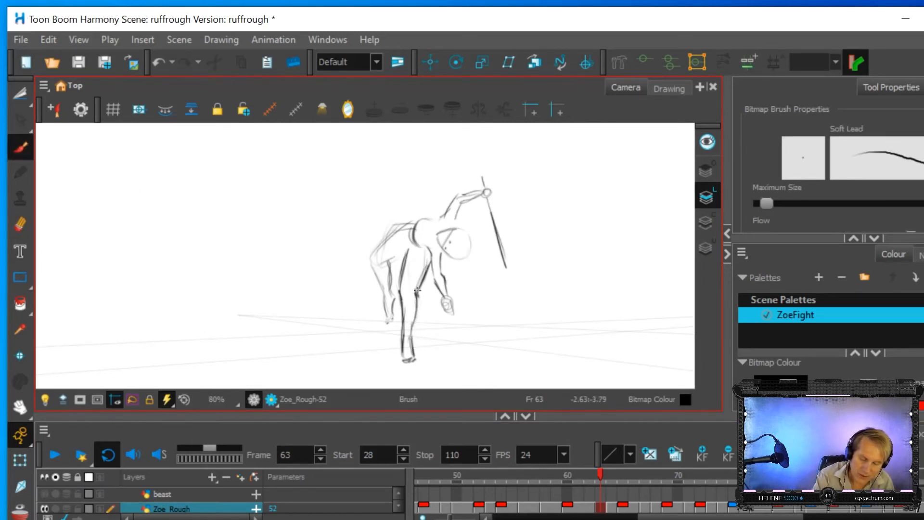
mouse_move(377, 273)
left_mouse_down()
mouse_move(379, 240)
mouse_move(369, 266)
mouse_move(403, 224)
mouse_move(381, 243)
mouse_move(417, 228)
mouse_move(369, 258)
left_mouse_up()
mouse_move(391, 291)
left_mouse_down()
mouse_move(391, 225)
mouse_move(383, 263)
mouse_move(409, 248)
left_mouse_up()
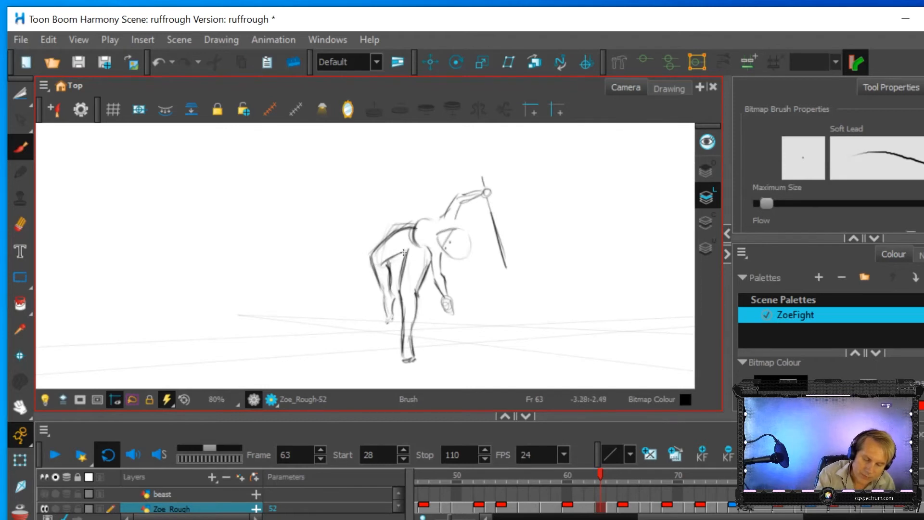
mouse_move(378, 287)
left_mouse_down()
mouse_move(387, 317)
mouse_move(380, 286)
mouse_move(391, 310)
left_mouse_up()
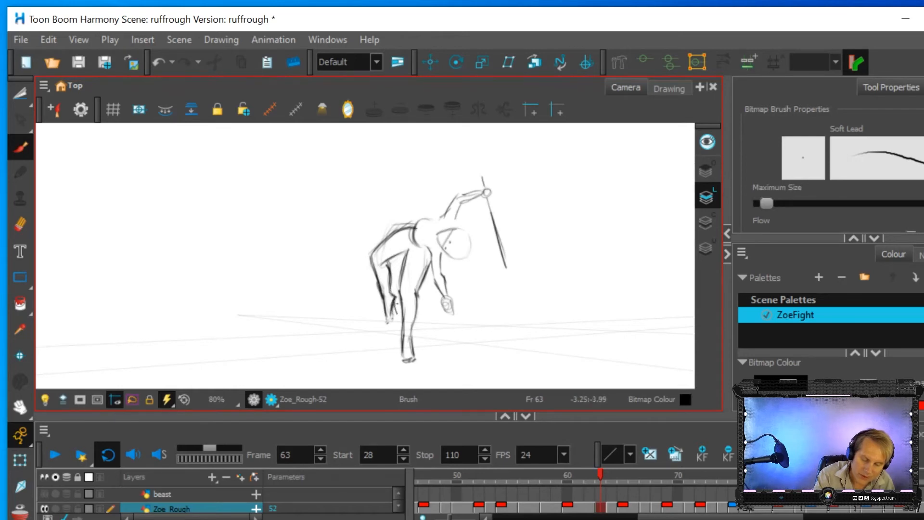
left_click_drag(385, 315, 390, 317)
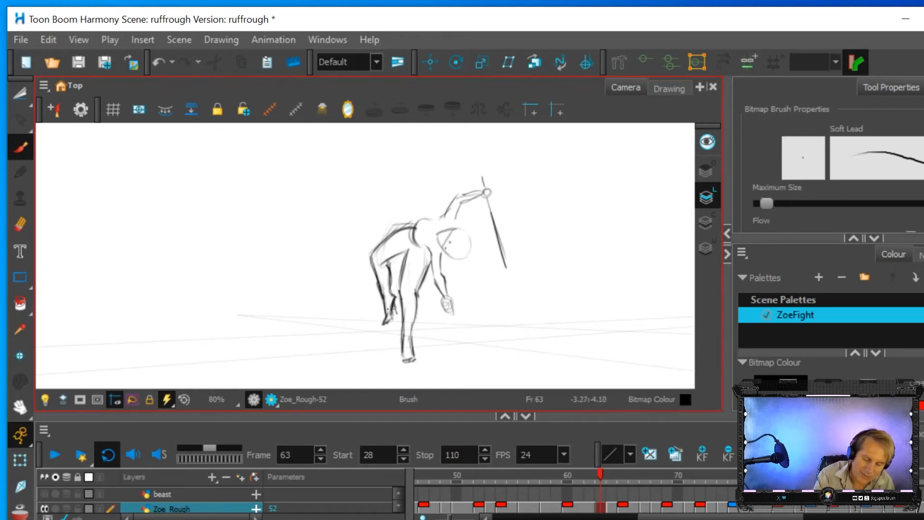
Step: Erase the rough back line above the hips, draw the rib cage contour with the Brush and remove the old waist curve
left_click(20, 224)
left_click_drag(390, 231, 410, 222)
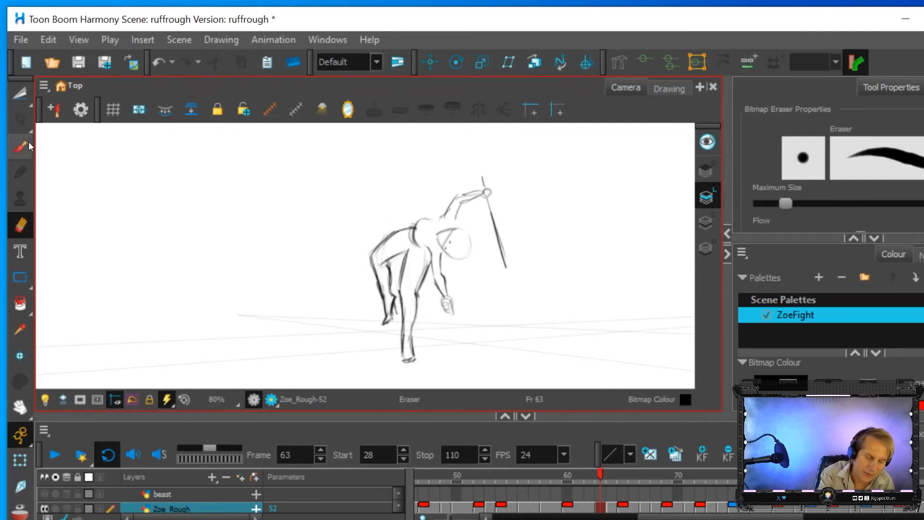
key("alt+b")
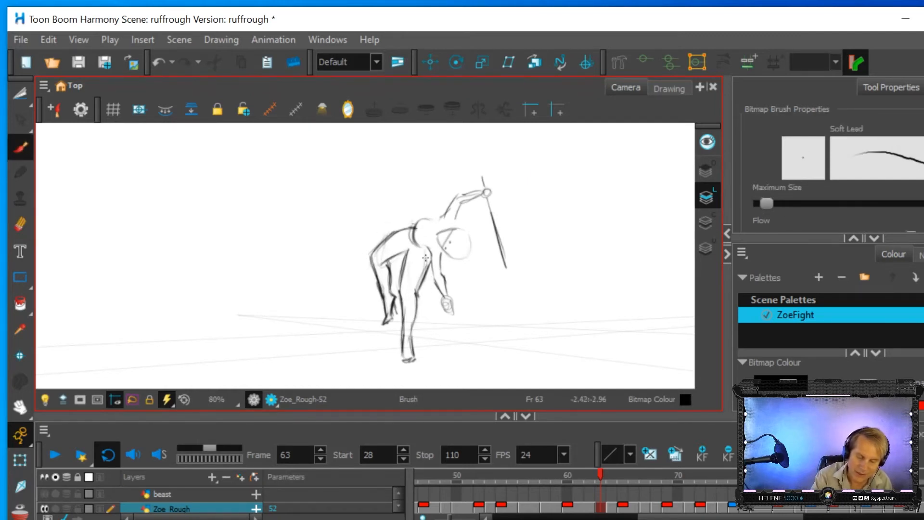
mouse_move(432, 245)
left_mouse_down()
mouse_move(418, 248)
mouse_move(426, 217)
mouse_move(435, 218)
mouse_move(420, 244)
left_mouse_up()
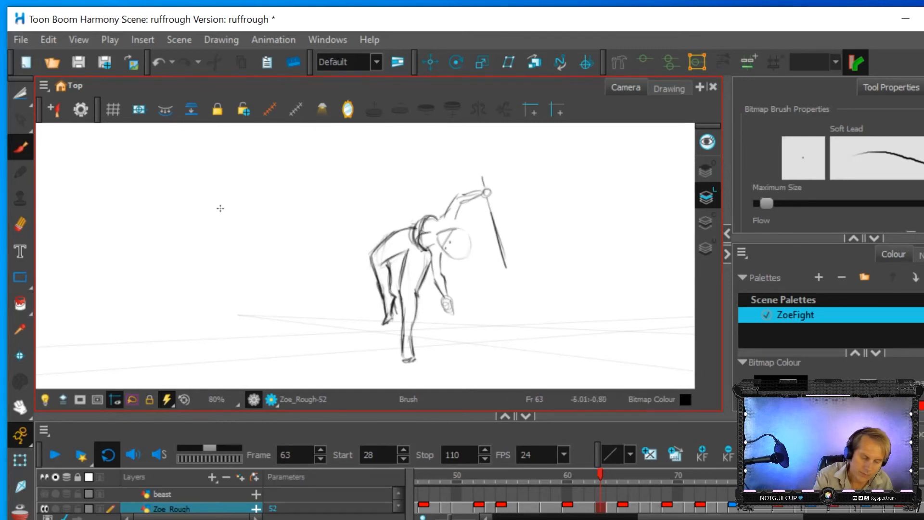
left_click(20, 224)
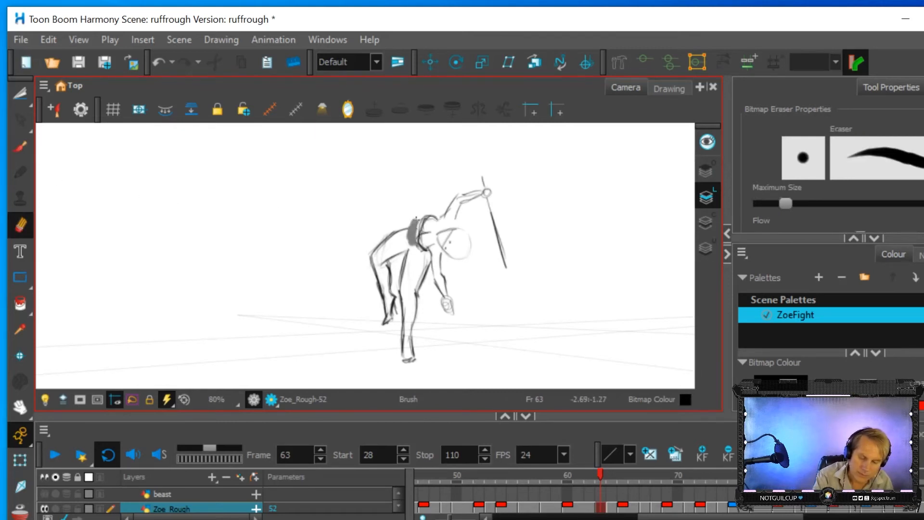
left_click_drag(420, 230, 420, 247)
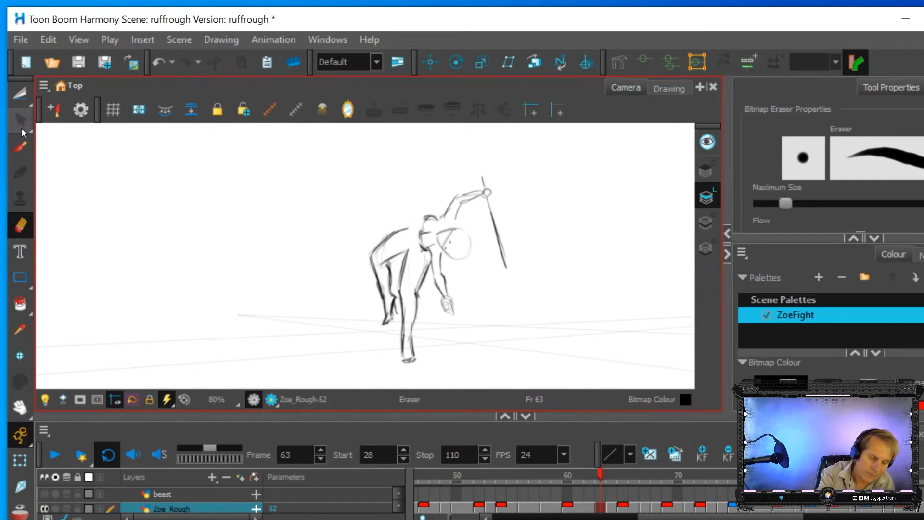
Step: Draw the waist and belly contours joining the hips to the chest, and erase the excess line beside the head
left_click(21, 147)
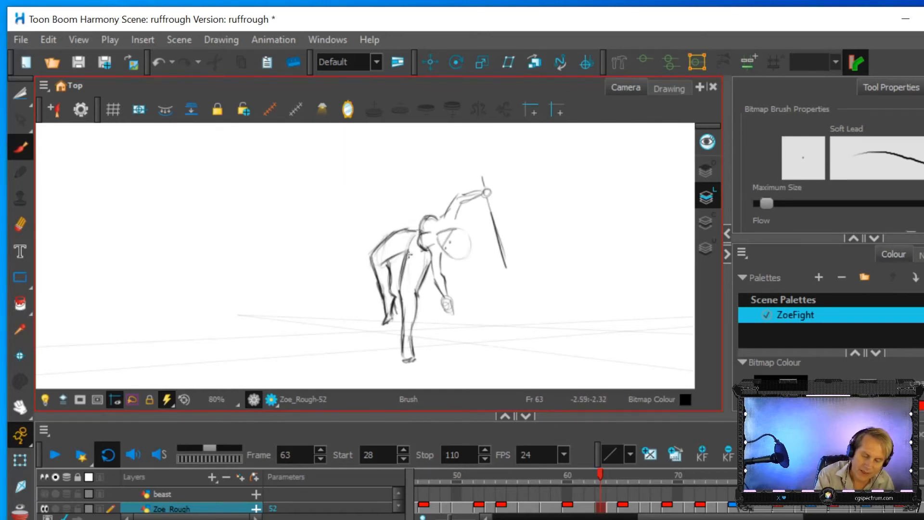
mouse_move(412, 254)
left_mouse_down()
mouse_move(428, 257)
mouse_move(414, 235)
left_mouse_up()
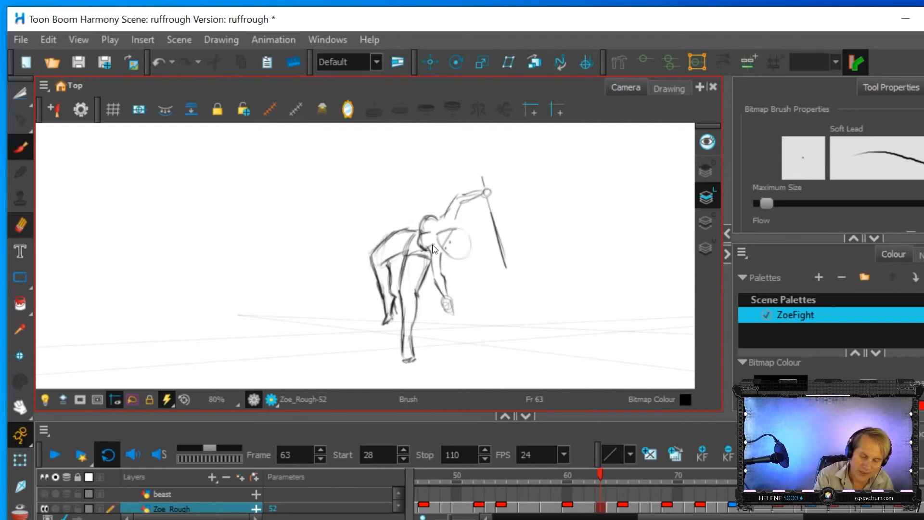
key("e")
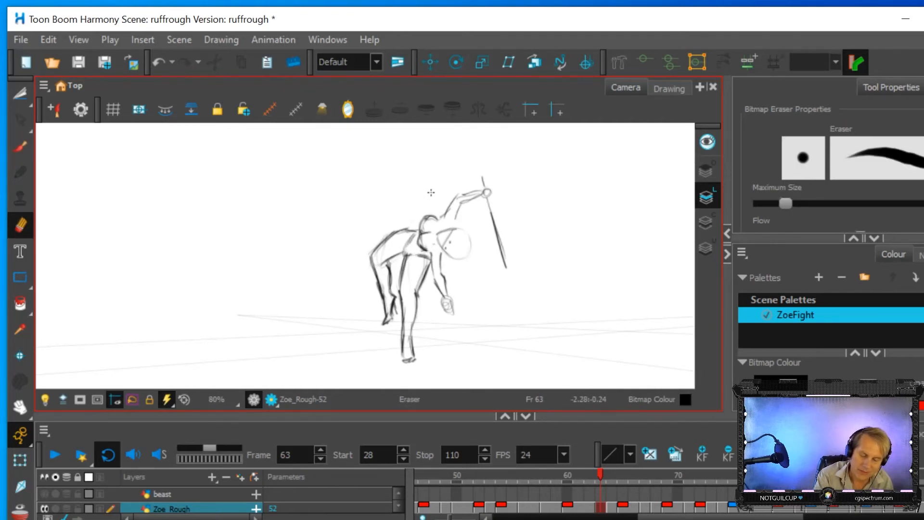
Step: Darken the hanging arm and the raised staff arm at frame 63 with the Brush, and trim the bump above the shoulder with the Eraser
left_click(21, 147)
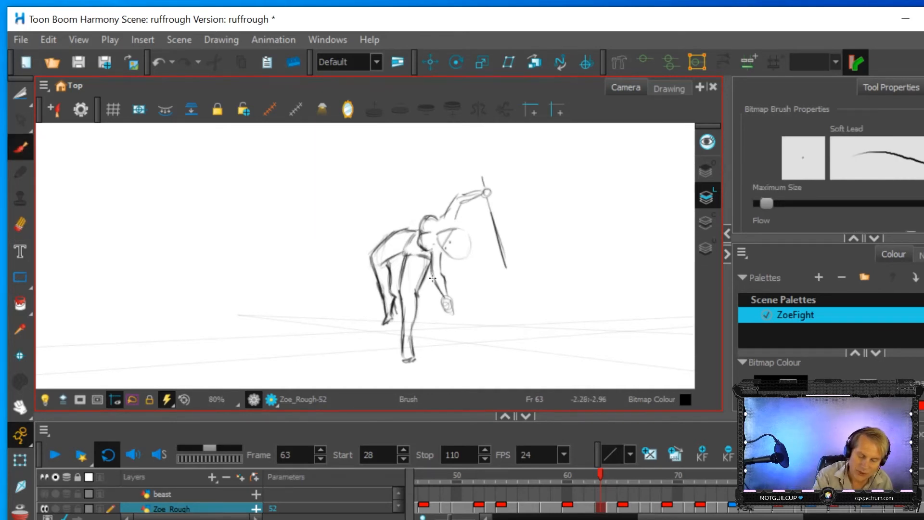
mouse_move(444, 255)
left_mouse_down()
mouse_move(445, 297)
mouse_move(434, 281)
mouse_move(447, 303)
left_mouse_up()
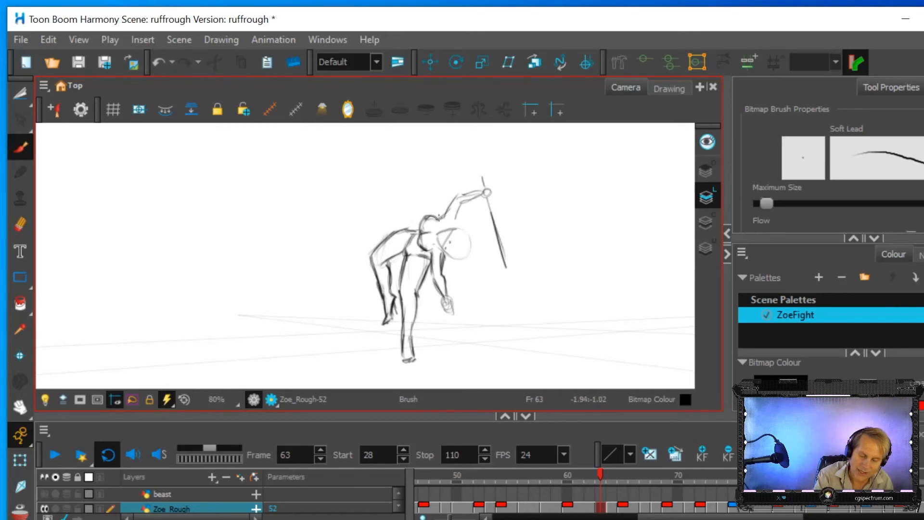
left_click_drag(441, 216, 460, 195)
mouse_move(456, 197)
left_mouse_down()
mouse_move(477, 201)
mouse_move(456, 205)
mouse_move(450, 225)
mouse_move(454, 207)
mouse_move(421, 231)
left_mouse_up()
left_click_drag(428, 221, 439, 221)
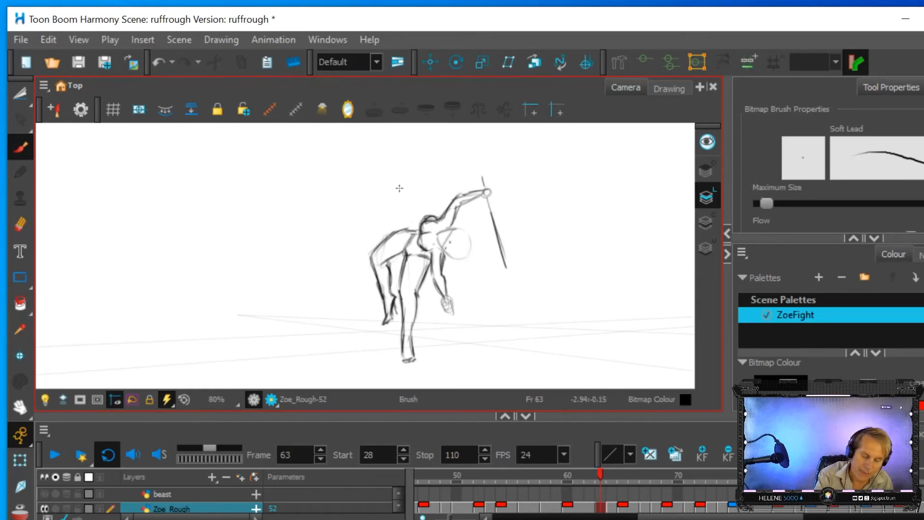
left_click(21, 224)
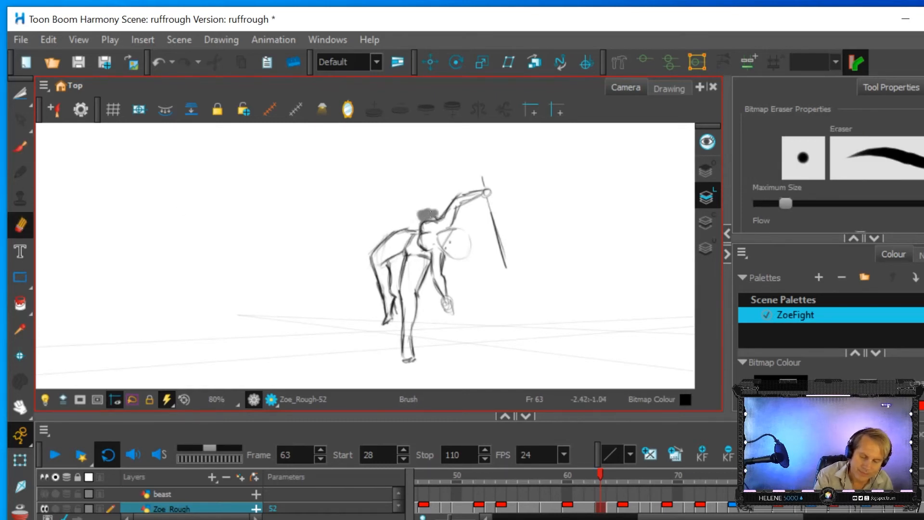
key("alt+b")
key("alt+b")
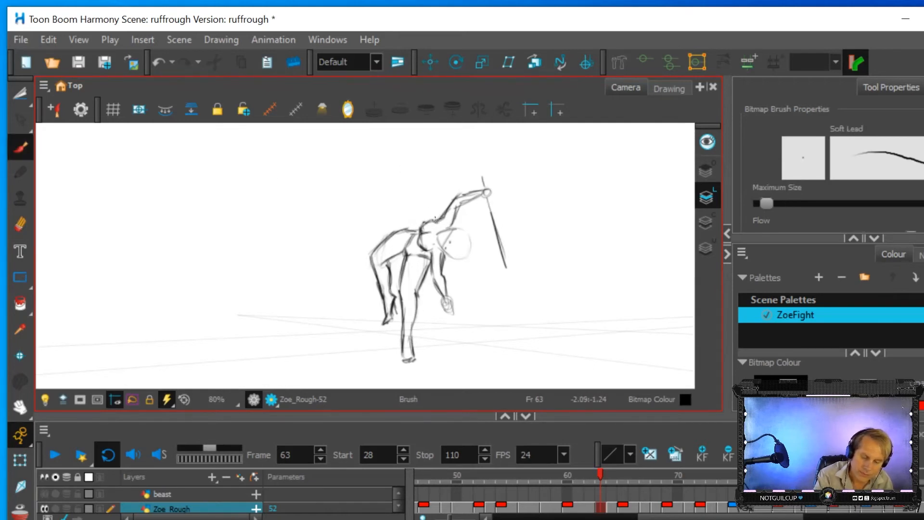
Step: Erase the hanging arm's forearm and rough hand, and redraw the forearm with the Brush
left_click_drag(444, 250, 442, 271)
left_click(21, 225)
mouse_move(444, 310)
left_mouse_down()
mouse_move(449, 291)
mouse_move(437, 275)
left_mouse_up()
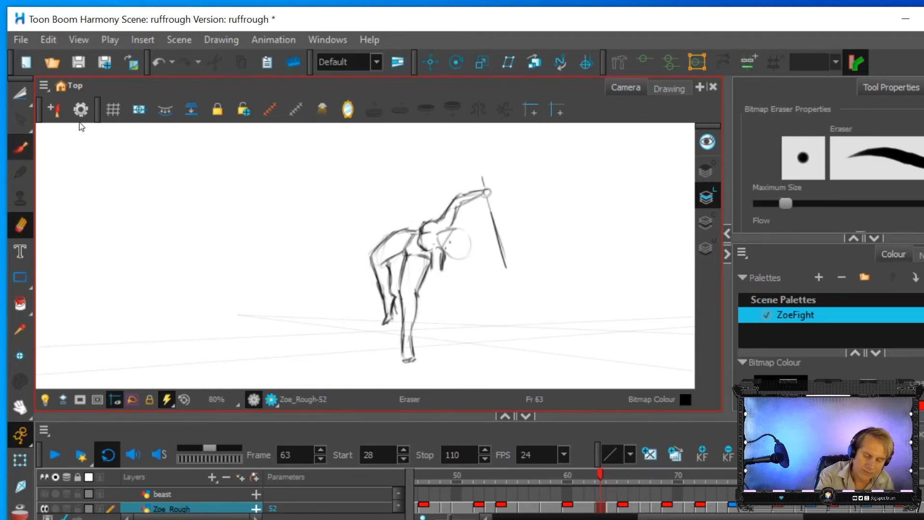
key("alt+b")
mouse_move(430, 276)
left_mouse_down()
mouse_move(443, 284)
mouse_move(446, 302)
mouse_move(444, 277)
left_mouse_up()
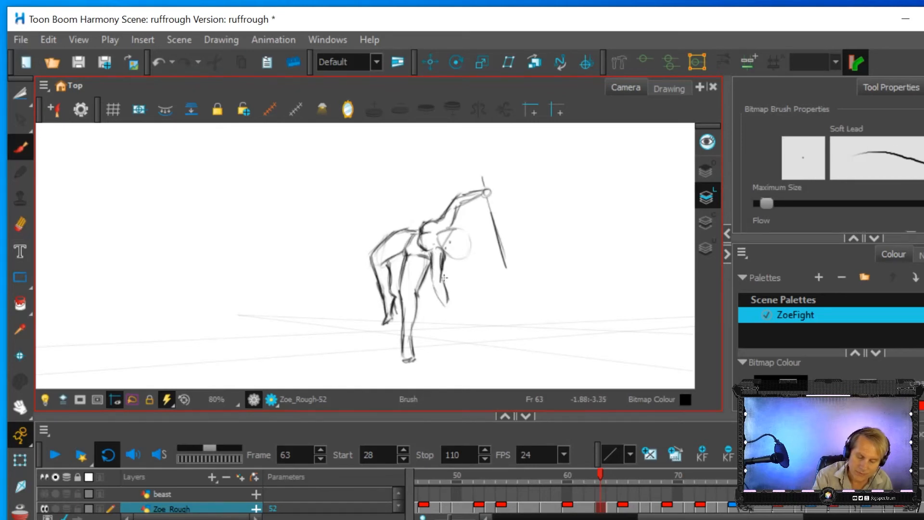
Step: Compare the poses at frames 60, 63 and 65, and tidy the supporting arm at frame 65 with the Eraser
left_click(619, 508)
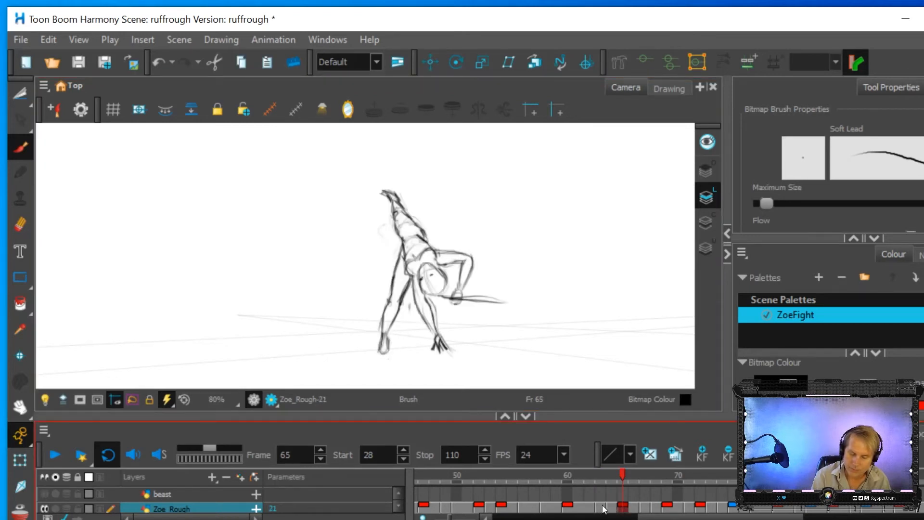
left_click(600, 508)
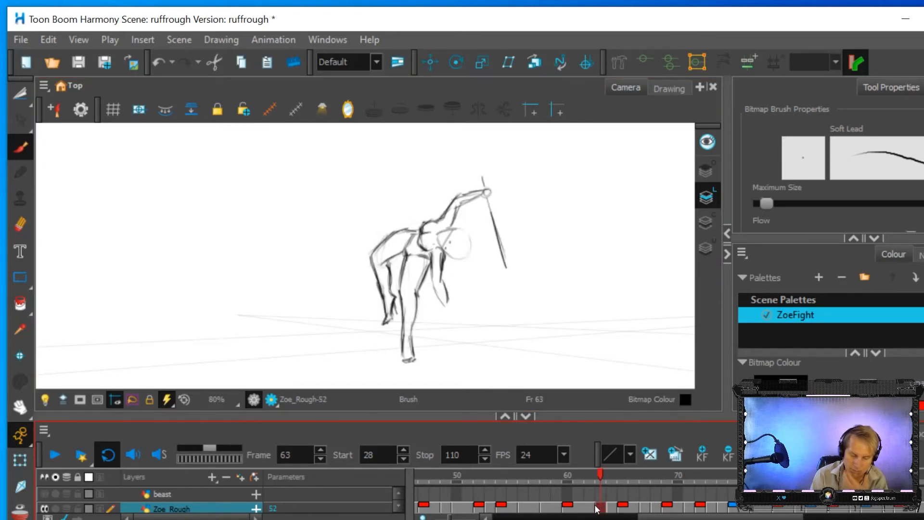
left_click(567, 507)
left_click(600, 508)
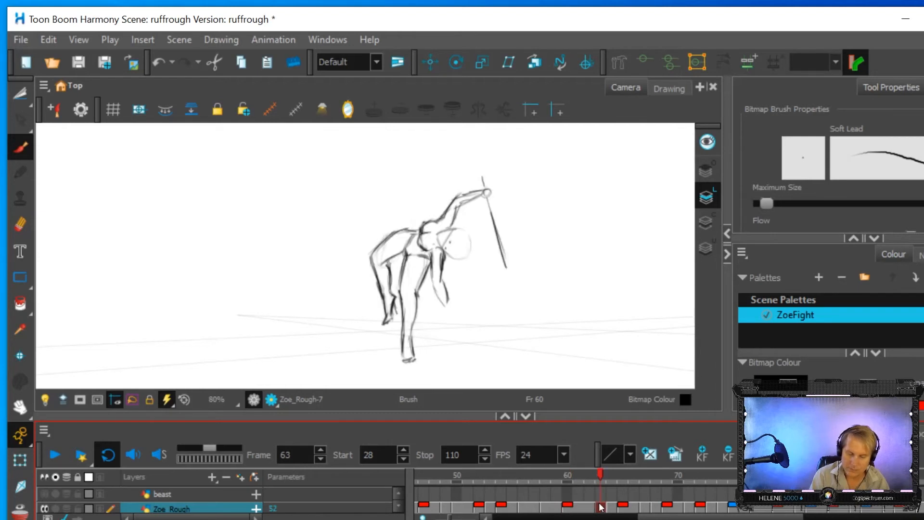
left_click(623, 507)
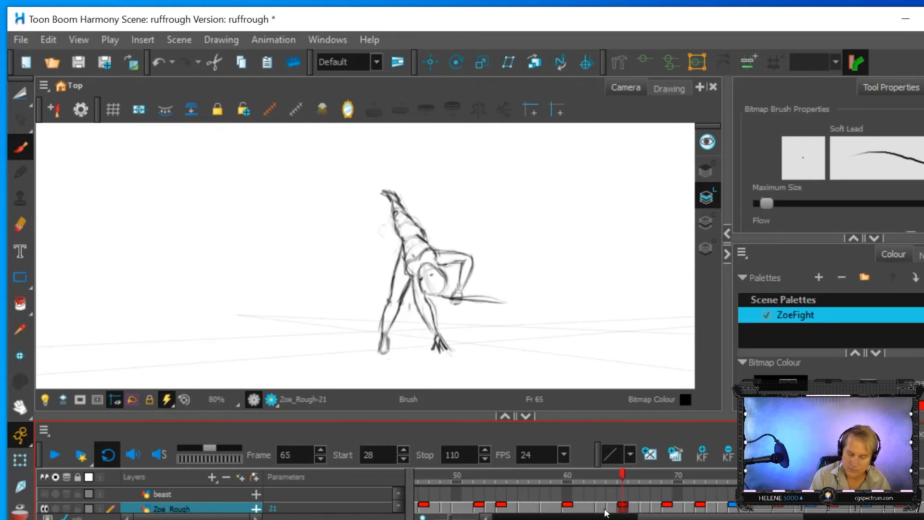
left_click(17, 220)
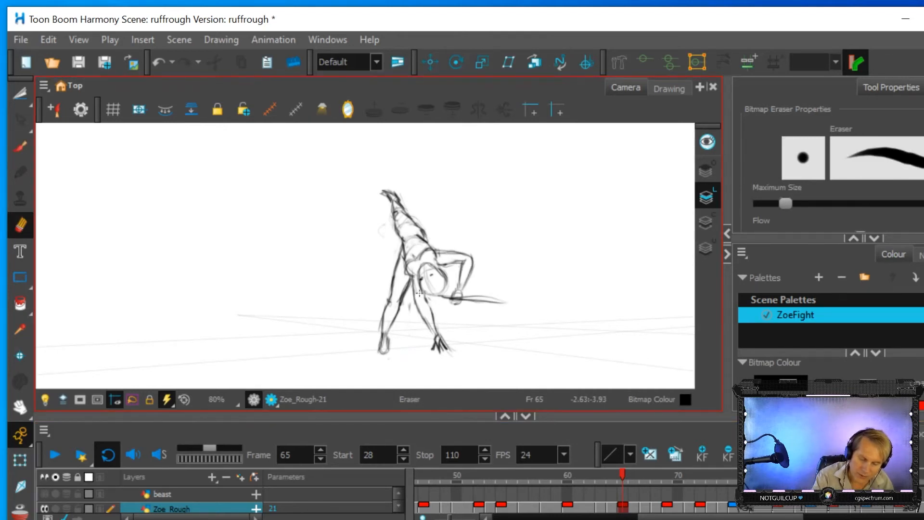
Step: Draw the hand with outstretched fingers on the hanging arm at frame 63 and darken its forearm with the Brush
left_click(600, 508)
left_click(20, 146)
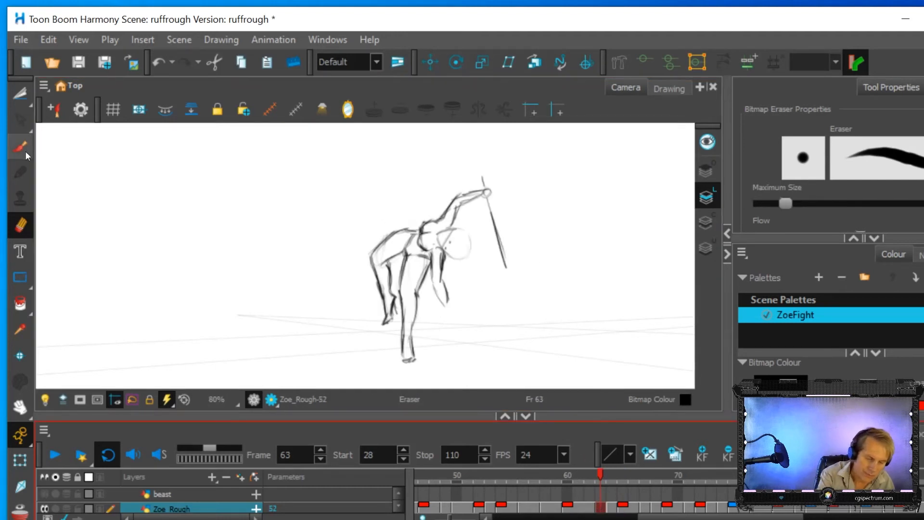
left_click(433, 283)
mouse_move(432, 283)
left_mouse_down()
mouse_move(447, 304)
mouse_move(439, 278)
mouse_move(447, 306)
mouse_move(433, 265)
left_mouse_up()
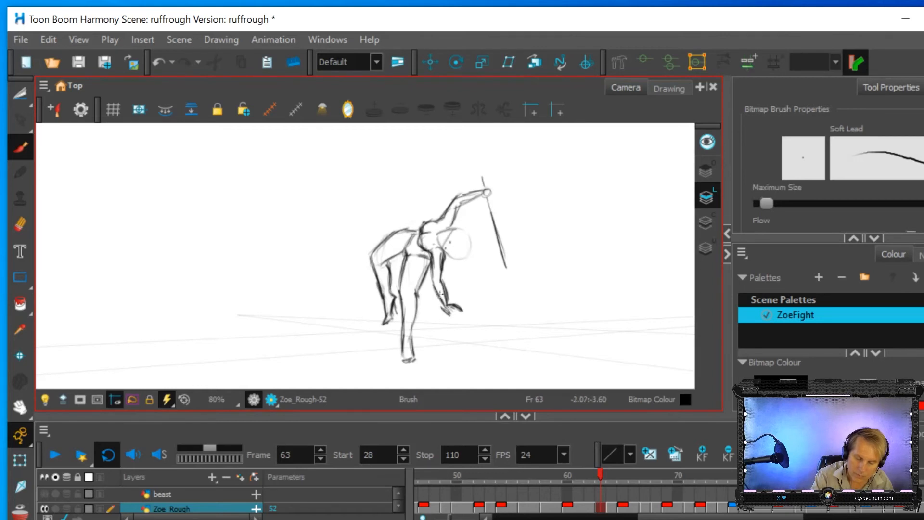
Step: Darken the head outline and the fist gripping the staff at frame 63 with the Brush, and clean up the raised arm with the Eraser
mouse_move(464, 255)
left_mouse_down()
mouse_move(469, 234)
mouse_move(465, 255)
mouse_move(464, 233)
mouse_move(444, 229)
mouse_move(445, 253)
mouse_move(453, 254)
mouse_move(444, 247)
mouse_move(455, 229)
left_mouse_up()
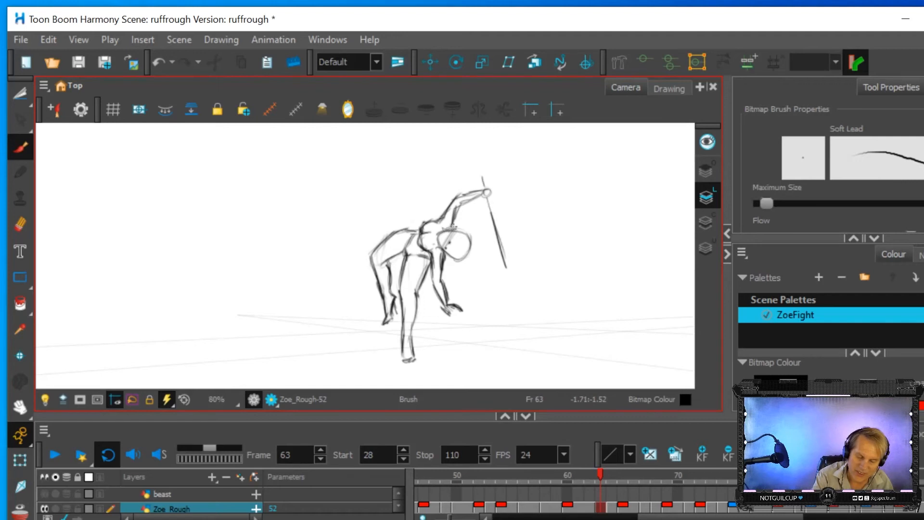
mouse_move(453, 200)
left_mouse_down()
mouse_move(487, 188)
mouse_move(457, 205)
mouse_move(491, 188)
left_mouse_up()
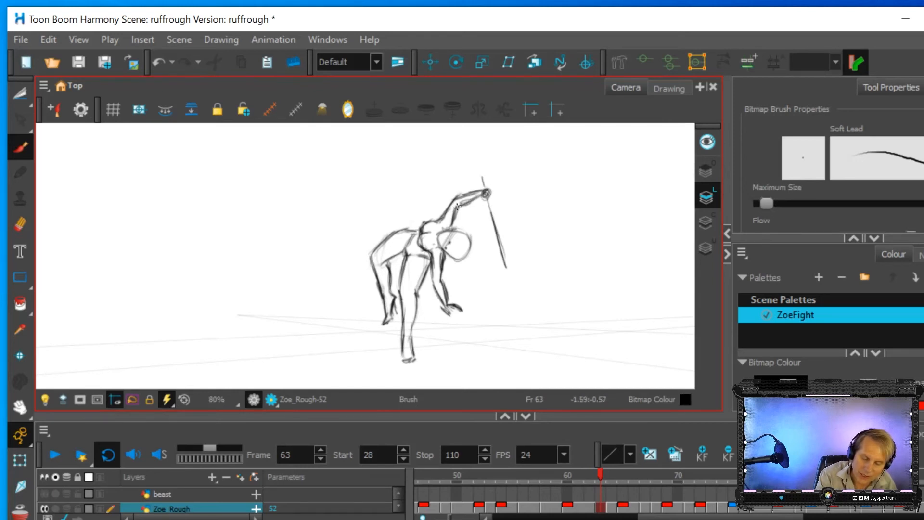
key("alt+e")
left_click_drag(452, 215, 473, 189)
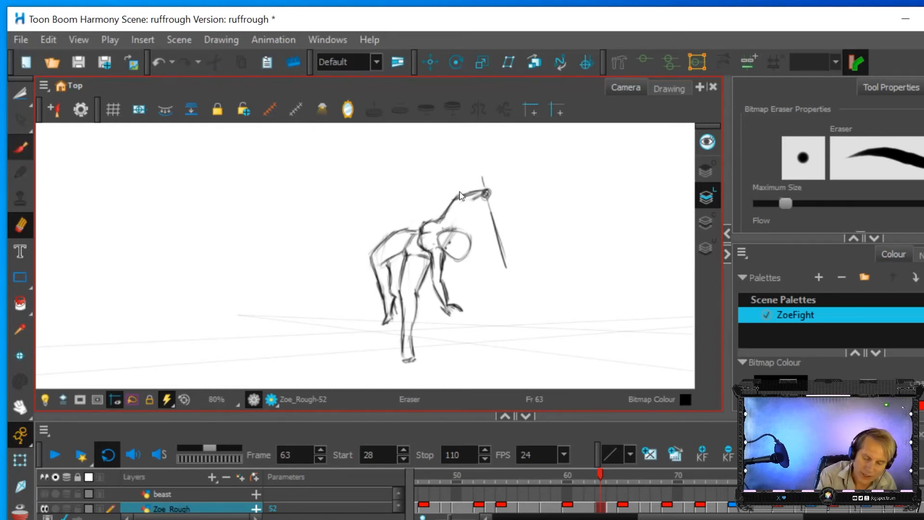
key("alt+b")
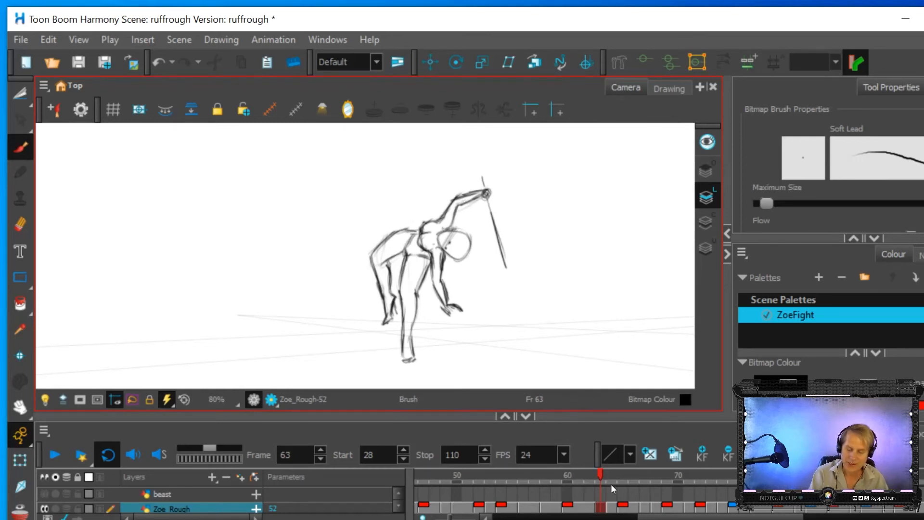
key("alt+e")
left_click_drag(452, 221, 456, 212)
left_click(21, 147)
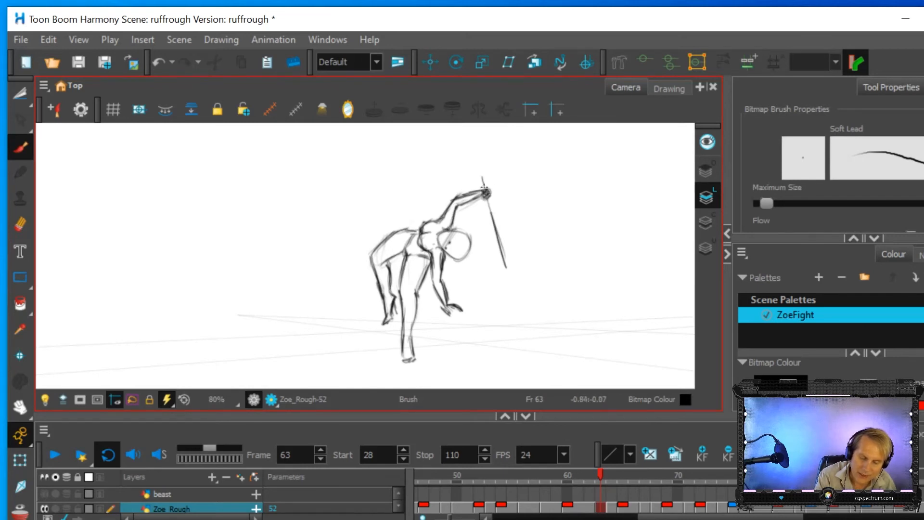
Step: Extend the staff above the fist at frame 63, darken the standing leg's front contour, and trim its thigh line with the Eraser
left_click_drag(485, 192, 476, 153)
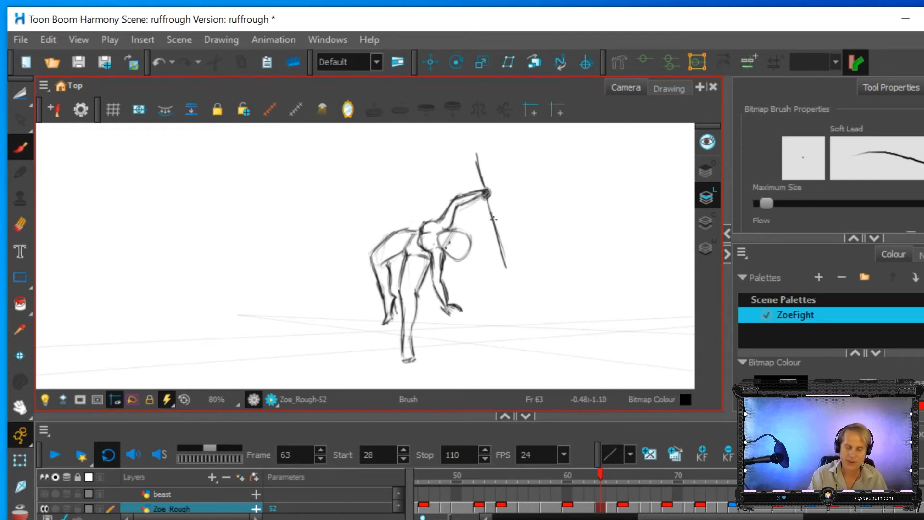
mouse_move(419, 289)
left_mouse_down()
mouse_move(428, 254)
mouse_move(415, 295)
left_mouse_up()
left_click_drag(430, 257, 409, 332)
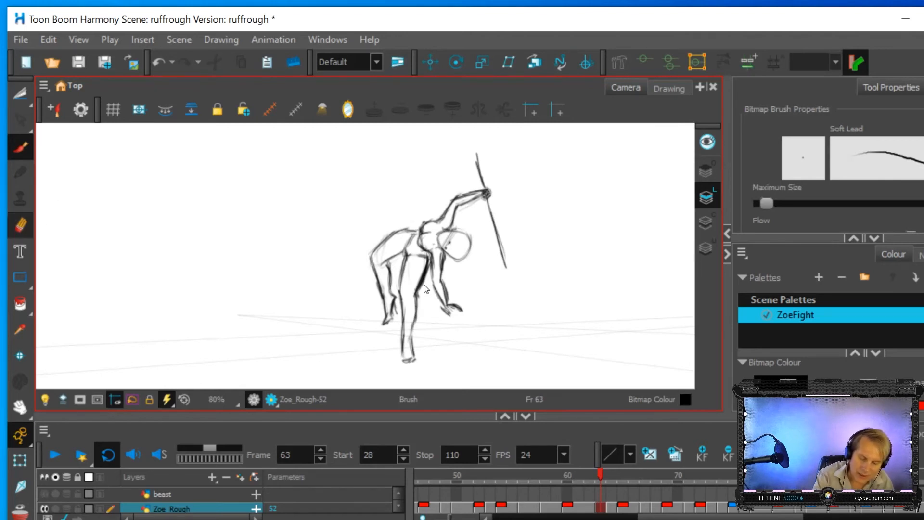
key("alt+e")
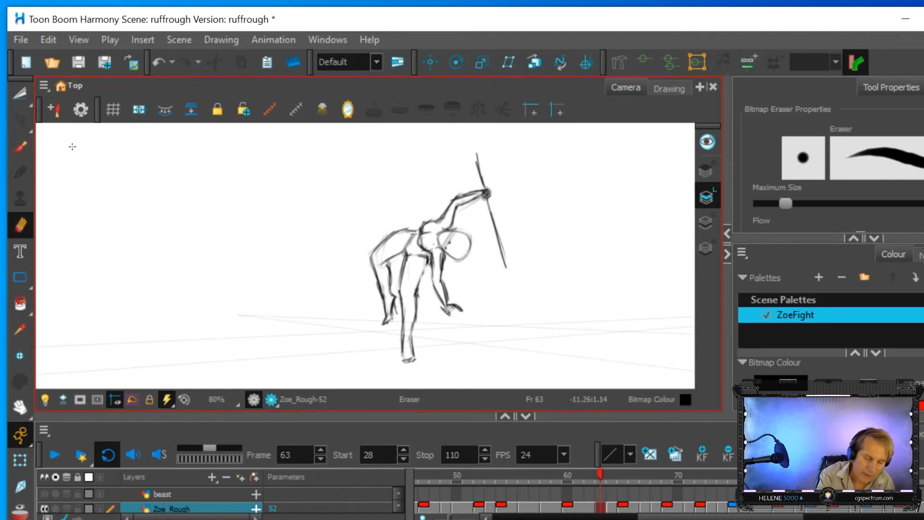
key("alt+b")
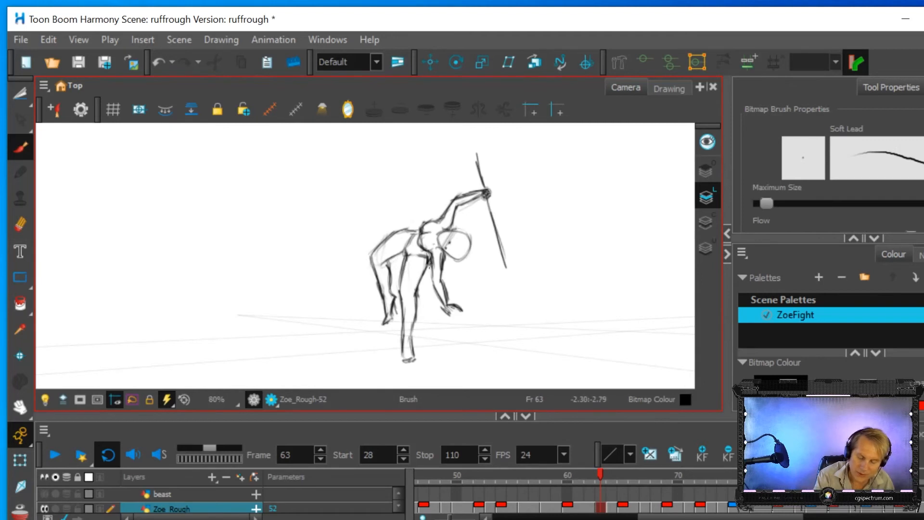
Step: Compare the pose at frame 63 with the poses at frames 60 and 65 to examine the flow of the motion
left_click(568, 508)
left_click(601, 507)
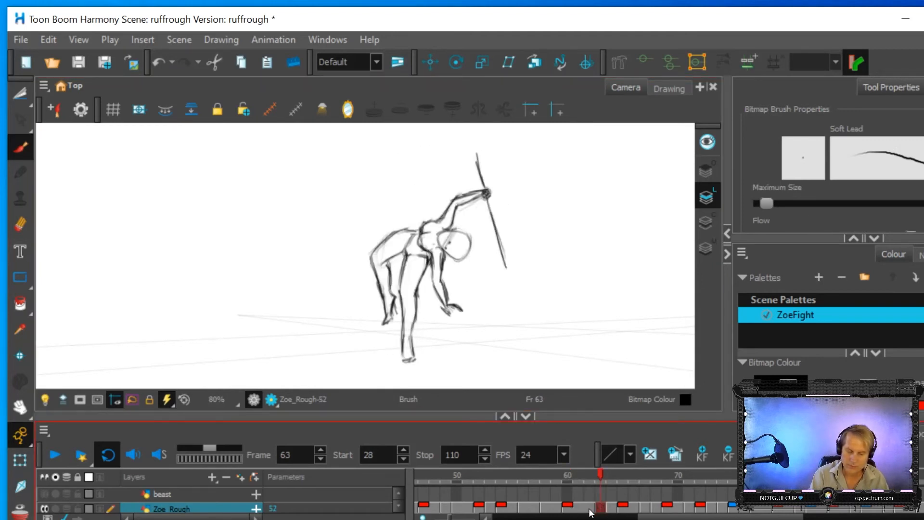
left_click(567, 507)
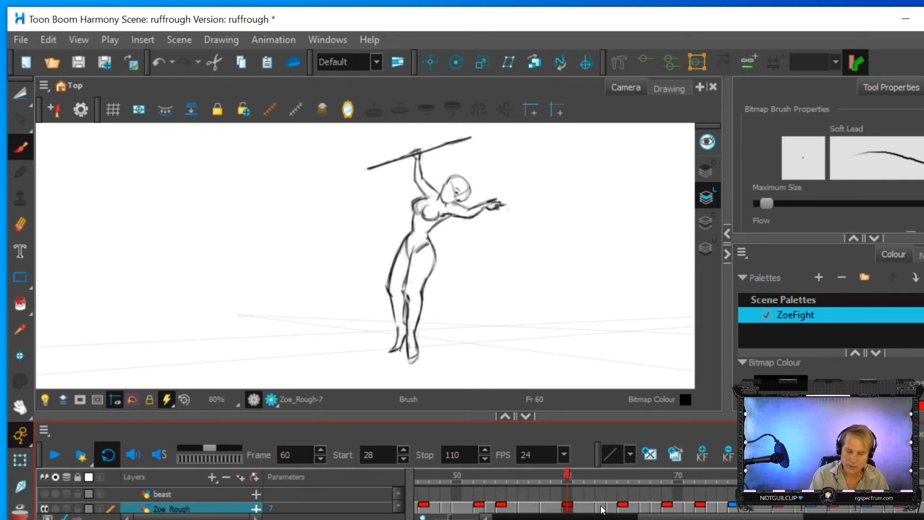
left_click(601, 508)
left_click(568, 507)
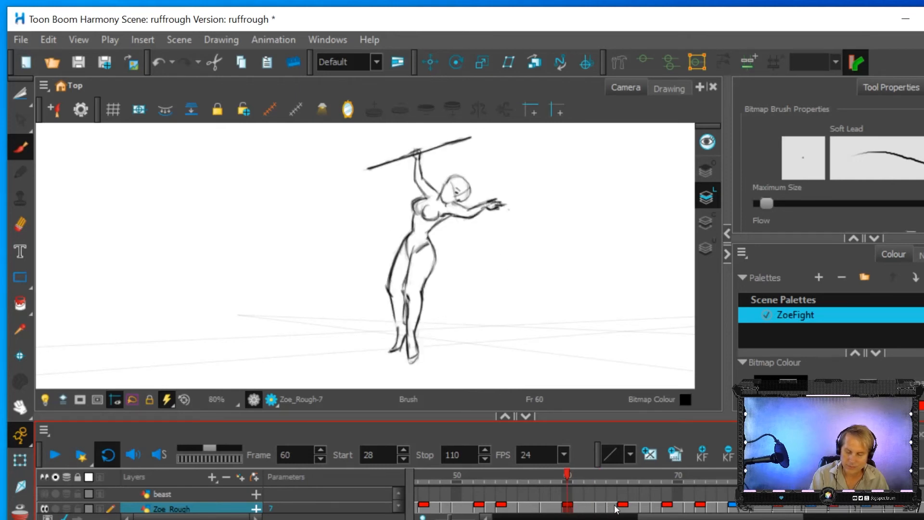
left_click(601, 508)
left_click(623, 507)
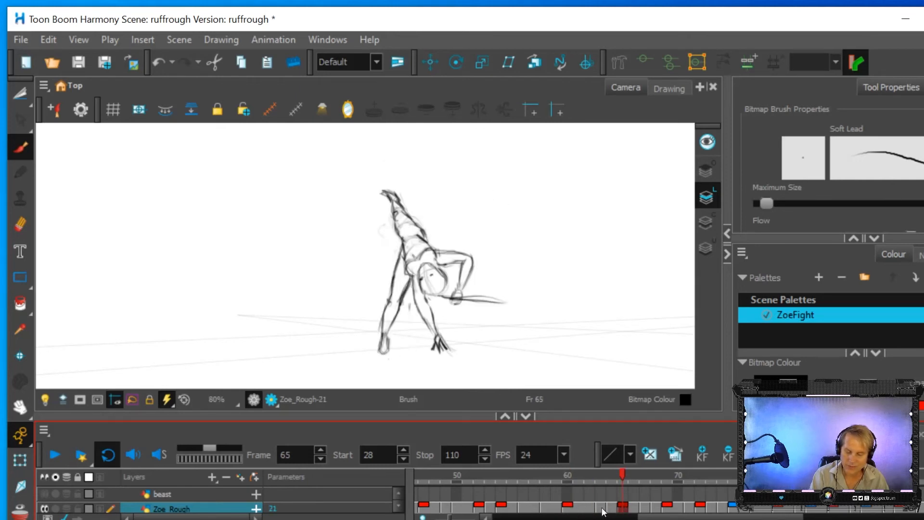
left_click(601, 508)
left_click(623, 508)
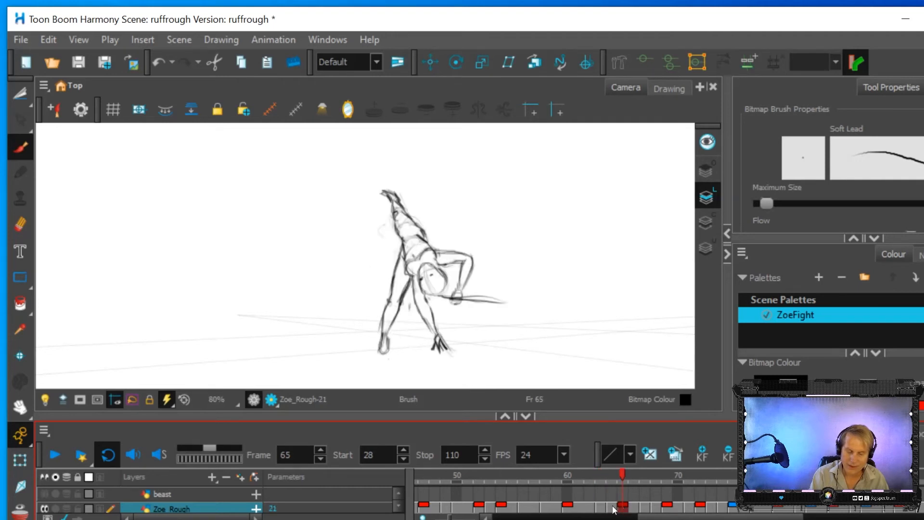
left_click(601, 507)
left_click(623, 507)
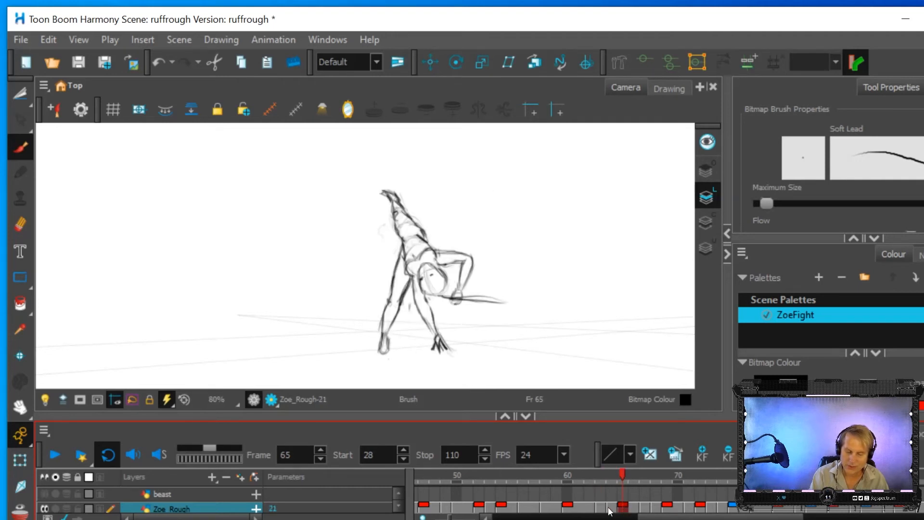
left_click(601, 508)
left_click(623, 508)
left_click(601, 508)
left_click(623, 508)
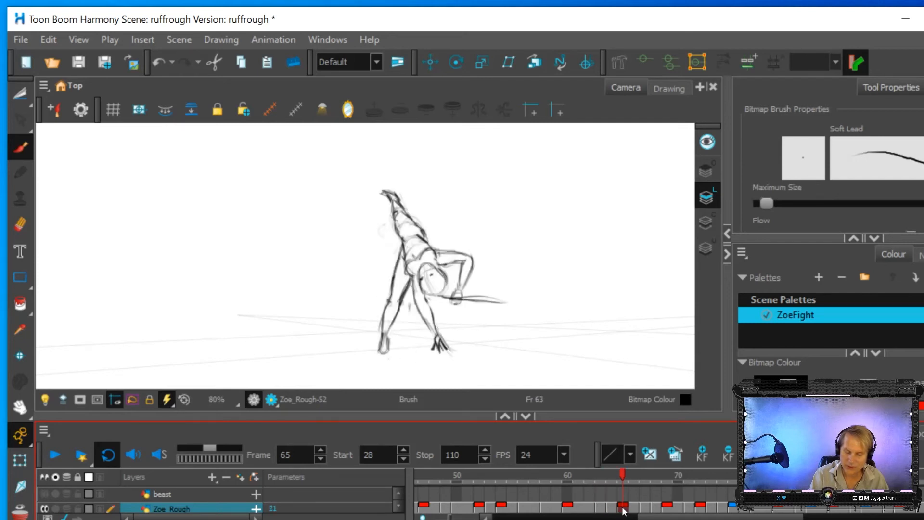
Step: Turn on onion skin at frame 64 and adjust its range to show the drawings at frames 63 and 65
left_click(611, 508)
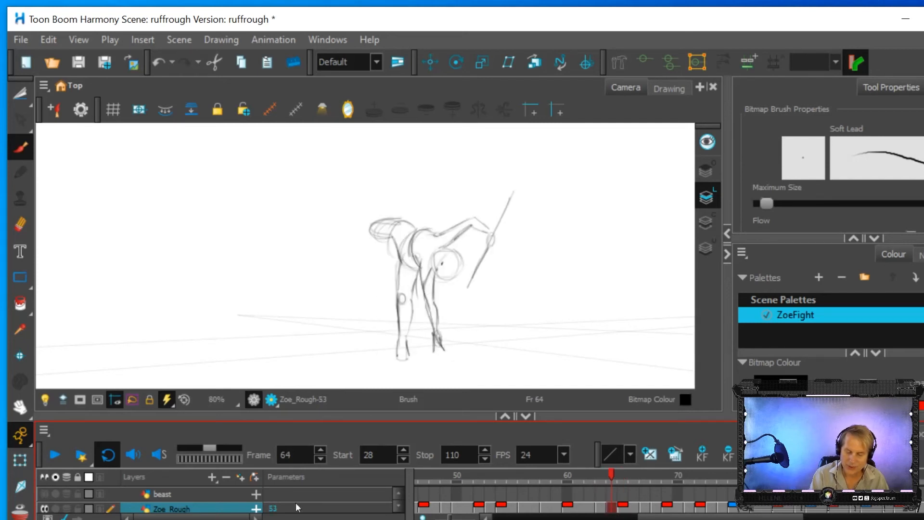
key("alt+o")
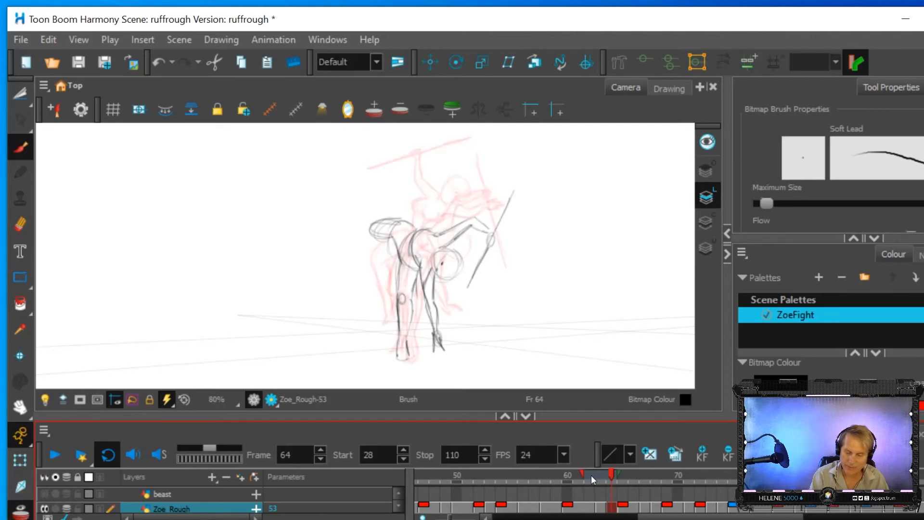
left_click_drag(583, 474, 593, 474)
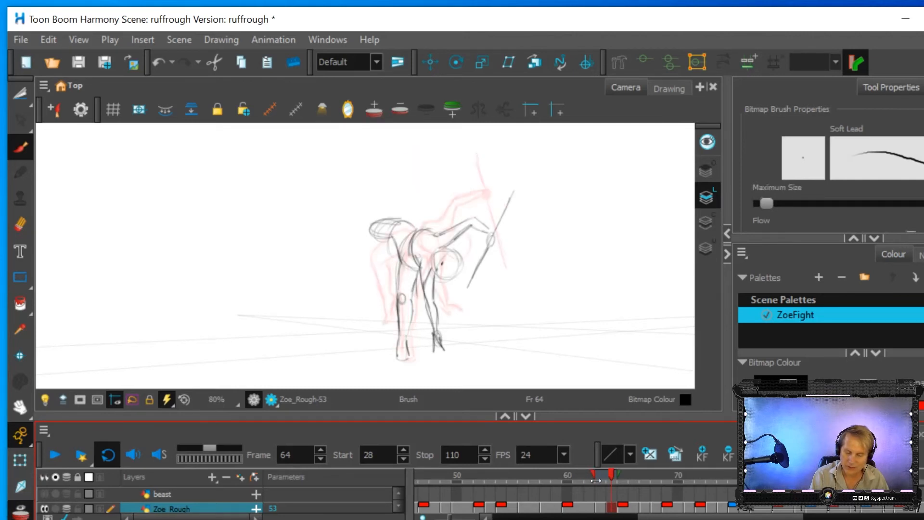
left_click_drag(622, 475, 640, 475)
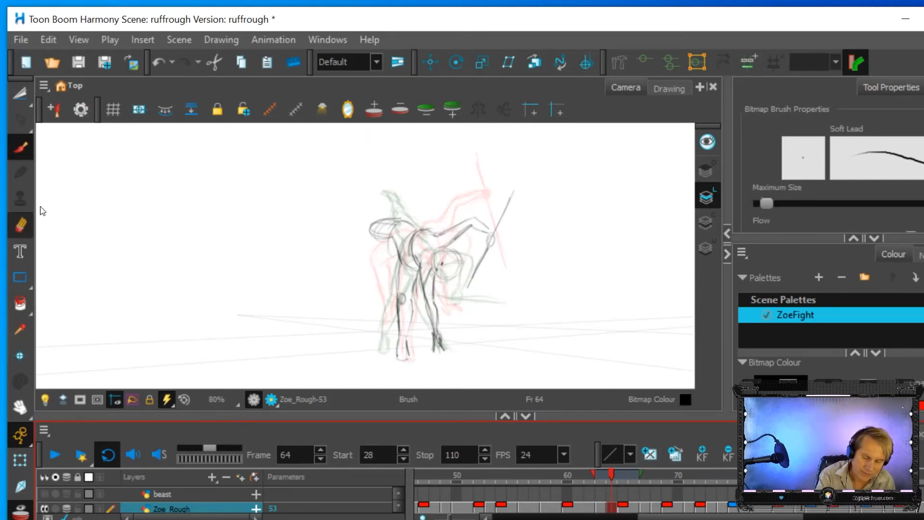
Step: Darken the supporting leg and foot at frame 64 with the Brush
key("alt+e")
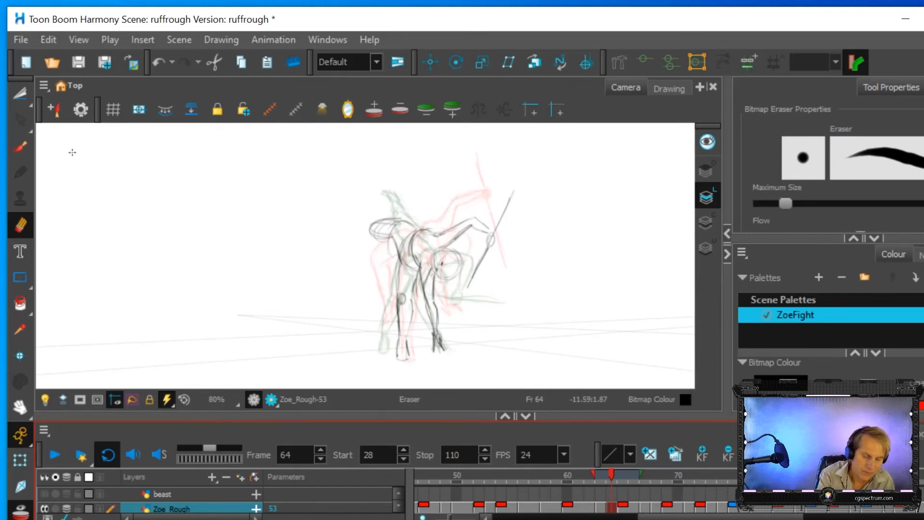
key("alt+b")
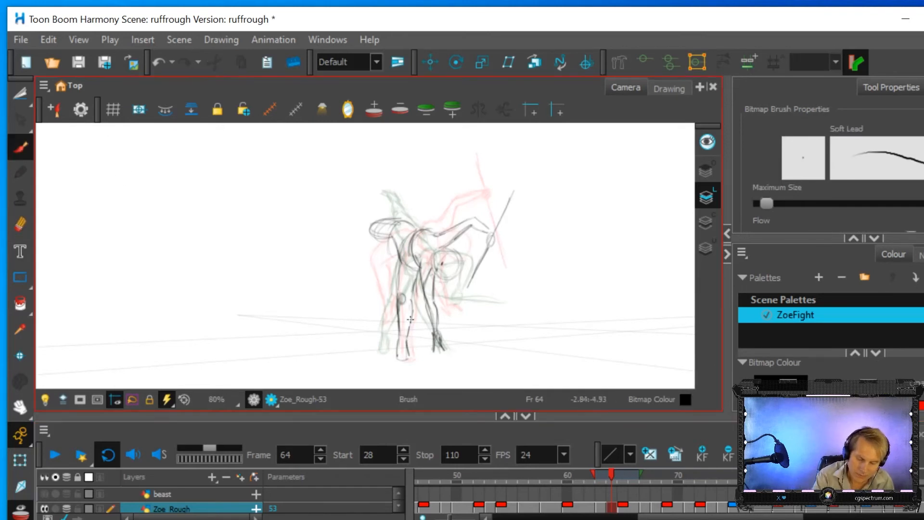
mouse_move(412, 296)
left_mouse_down()
mouse_move(418, 273)
mouse_move(398, 297)
mouse_move(400, 362)
mouse_move(409, 331)
left_mouse_up()
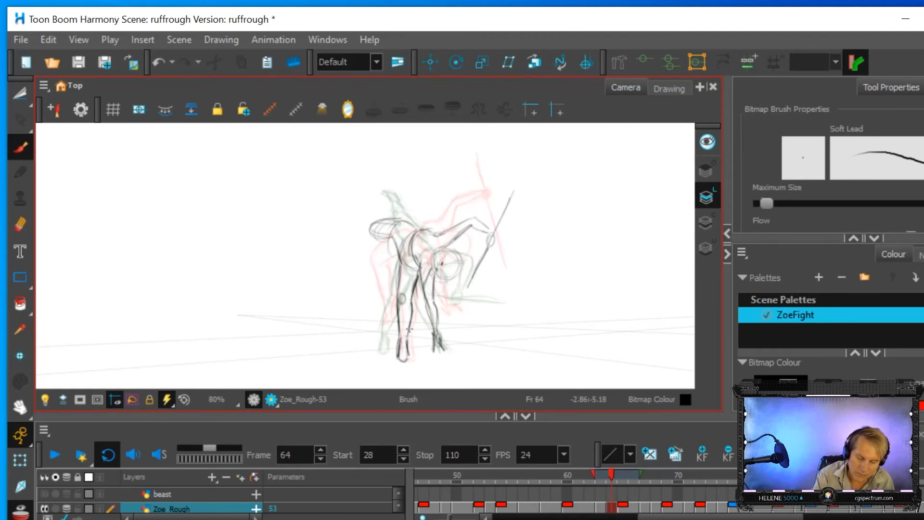
key("alt+e")
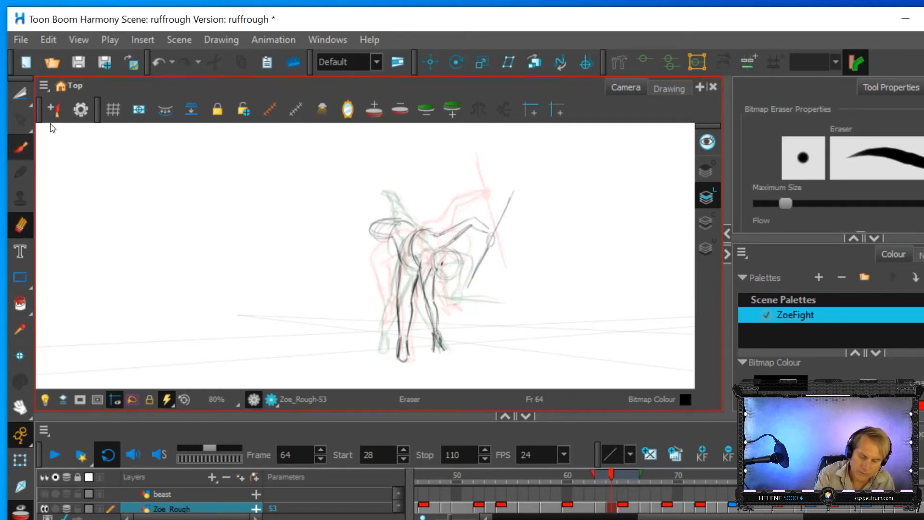
key("alt+b")
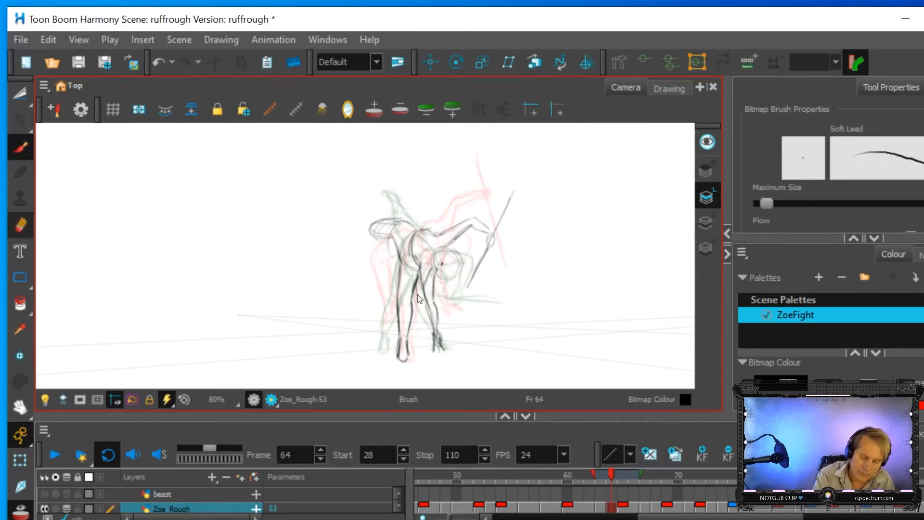
Step: Erase the hanging arm's rough forearm and hand at frame 64, and redraw the arm and planted hand with the Brush
key("alt+e")
left_click_drag(439, 339, 445, 345)
mouse_move(428, 306)
left_mouse_down()
mouse_move(436, 332)
mouse_move(433, 304)
left_mouse_up()
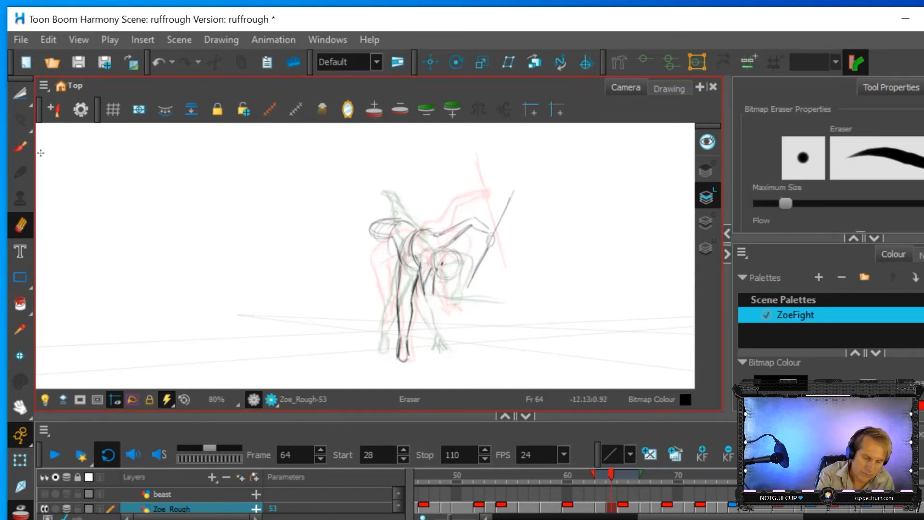
left_click(20, 147)
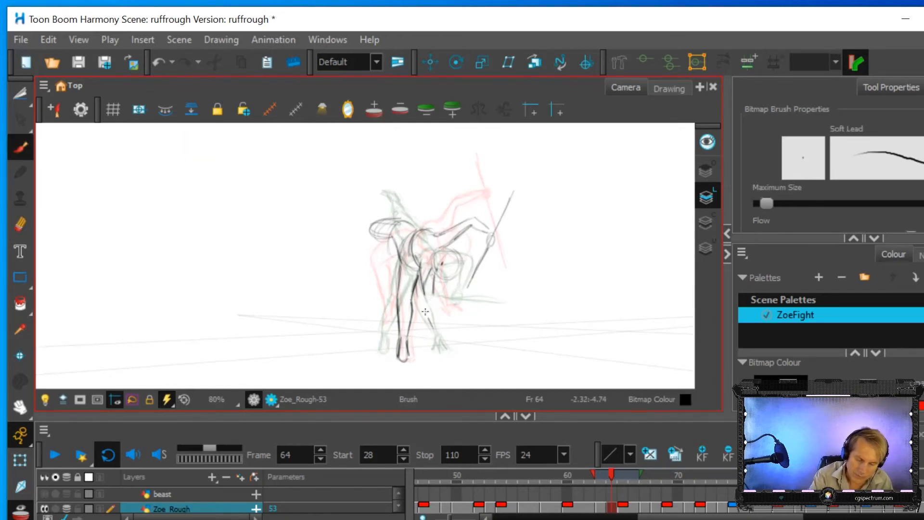
left_click_drag(424, 302, 420, 279)
left_click_drag(437, 330, 433, 275)
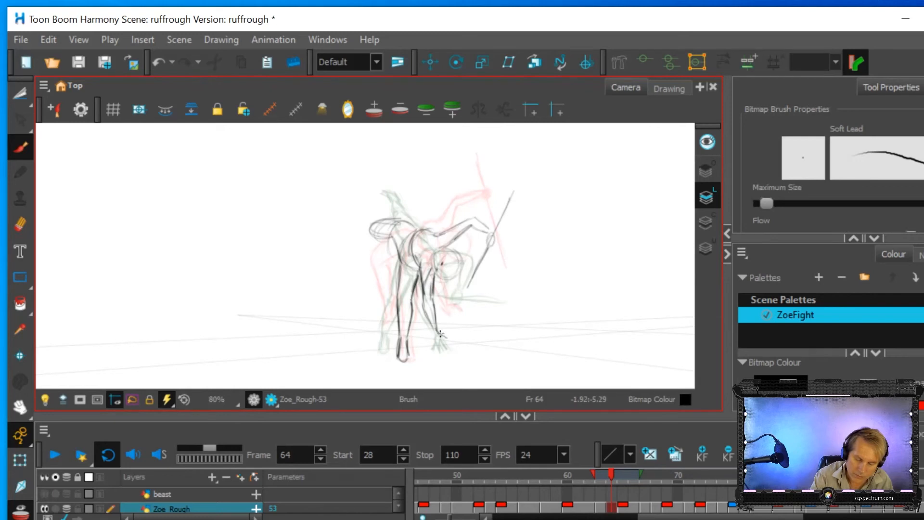
left_click_drag(440, 333, 437, 337)
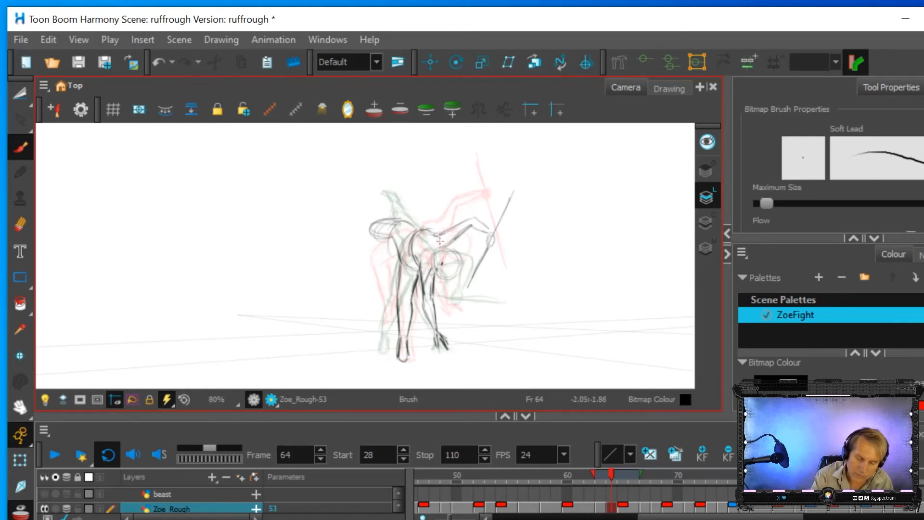
Step: Darken the raised arm, fist, staff and head outline at frame 64 with the Brush, and mark the shoulder line
mouse_move(430, 265)
left_mouse_down()
mouse_move(457, 275)
mouse_move(458, 257)
mouse_move(441, 249)
mouse_move(429, 256)
mouse_move(433, 274)
mouse_move(435, 248)
mouse_move(457, 254)
mouse_move(455, 220)
mouse_move(438, 235)
mouse_move(452, 239)
mouse_move(442, 251)
mouse_move(450, 229)
mouse_move(473, 218)
mouse_move(490, 232)
mouse_move(467, 218)
mouse_move(474, 213)
mouse_move(490, 240)
left_mouse_up()
left_click_drag(469, 285, 513, 192)
mouse_move(458, 265)
left_mouse_down()
mouse_move(454, 281)
mouse_move(459, 254)
left_mouse_up()
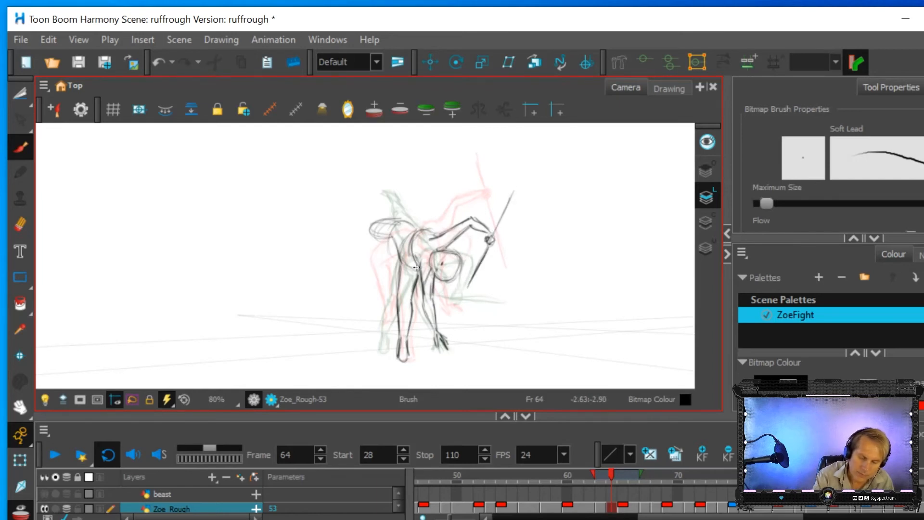
left_click_drag(431, 237, 446, 232)
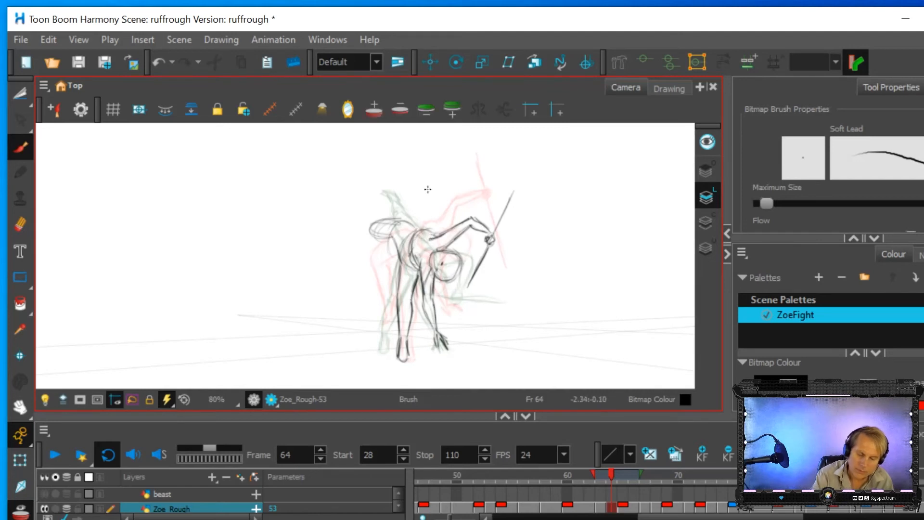
Step: Turn off onion skin, and define the chest and curved waist contours at frame 64 with the Brush, cleaning up rough lines with the Eraser
left_click(20, 510)
mouse_move(613, 475)
left_mouse_down()
mouse_move(600, 477)
mouse_move(621, 480)
mouse_move(599, 484)
mouse_move(613, 488)
left_mouse_up()
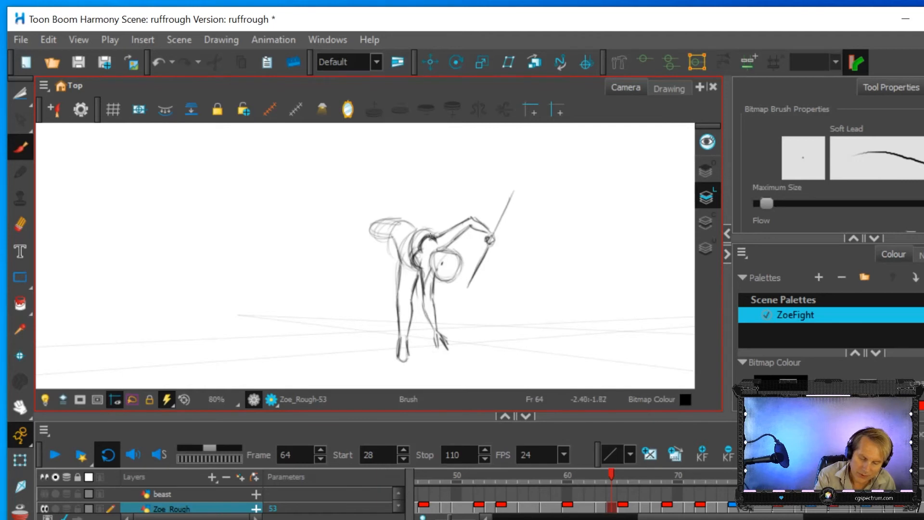
left_click_drag(431, 236, 419, 248)
key("alt+e")
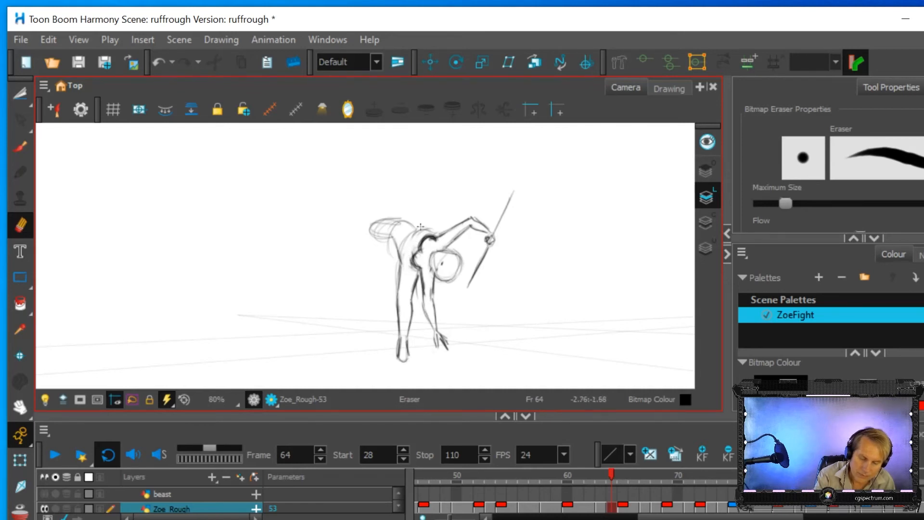
left_click(20, 147)
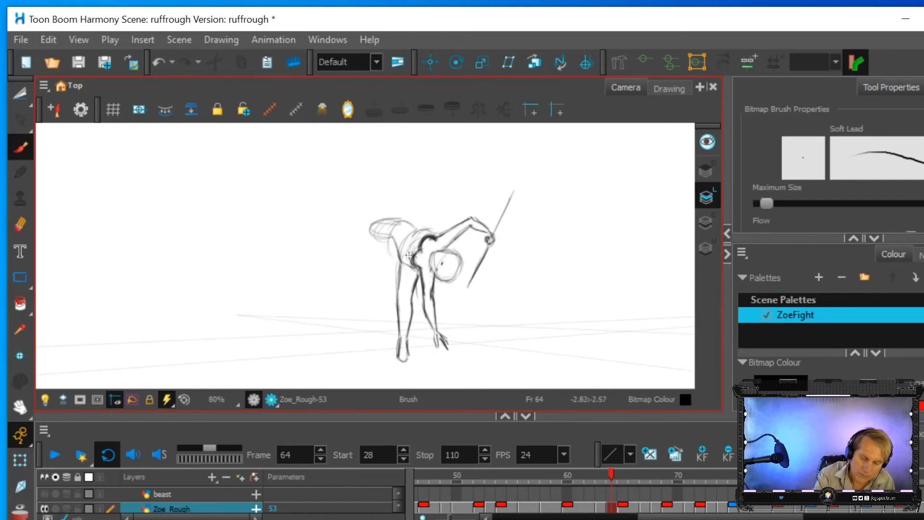
mouse_move(405, 233)
left_mouse_down()
mouse_move(402, 259)
mouse_move(419, 231)
mouse_move(426, 240)
mouse_move(405, 236)
mouse_move(396, 255)
mouse_move(405, 232)
mouse_move(408, 258)
left_mouse_up()
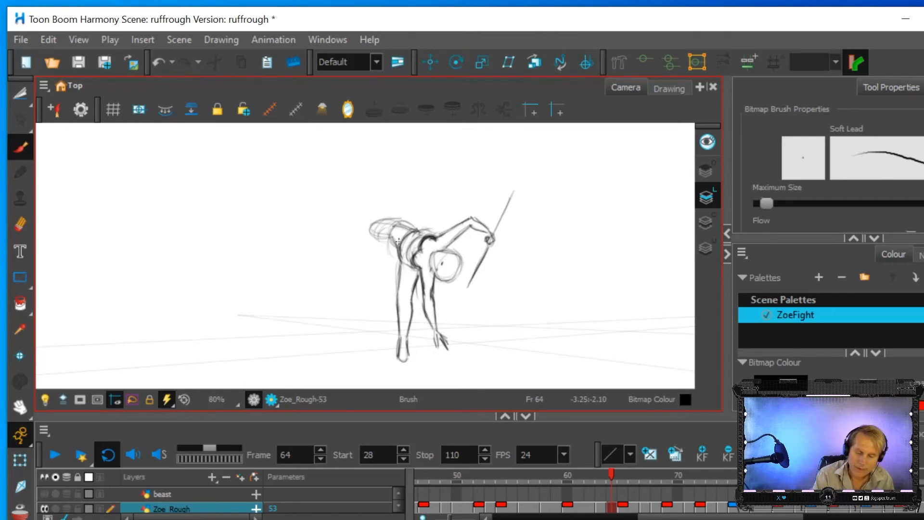
Step: Erase the rough raised leg behind the hips at frame 64 with the Eraser
mouse_move(609, 472)
left_mouse_down()
mouse_move(597, 472)
mouse_move(623, 472)
mouse_move(604, 475)
mouse_move(622, 474)
mouse_move(614, 476)
left_mouse_up()
left_click(21, 224)
mouse_move(380, 236)
left_mouse_down()
mouse_move(391, 211)
mouse_move(385, 239)
mouse_move(416, 227)
left_mouse_up()
mouse_move(388, 236)
left_mouse_down()
mouse_move(379, 244)
mouse_move(387, 253)
mouse_move(393, 223)
mouse_move(426, 223)
mouse_move(395, 250)
left_mouse_up()
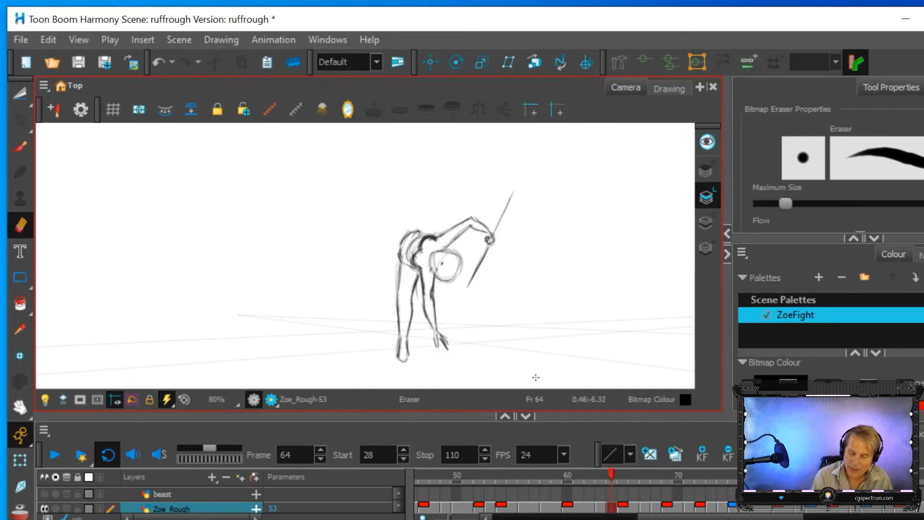
mouse_move(612, 471)
left_mouse_down()
mouse_move(605, 472)
mouse_move(620, 475)
mouse_move(605, 469)
left_mouse_up()
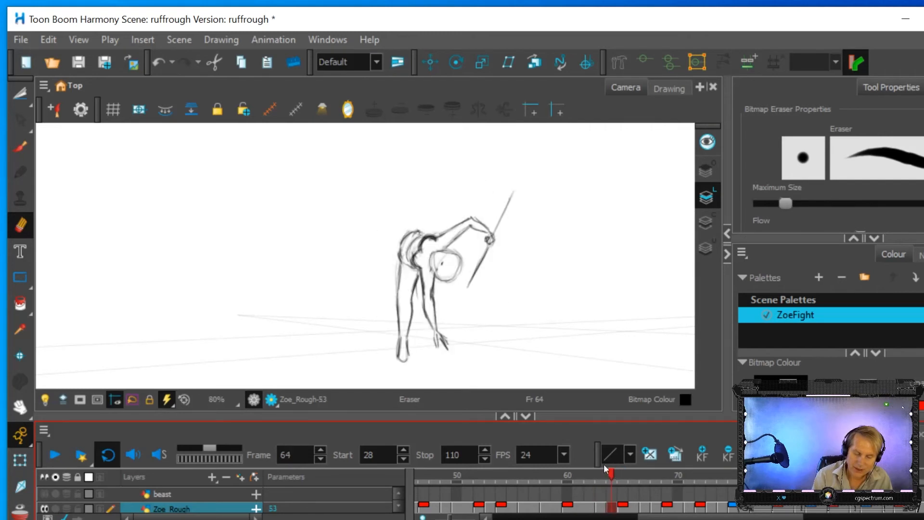
Step: Turn on onion skin, mark the knee positions of the raised leg, and sketch its thigh at frame 64 with the Brush
left_click(22, 510)
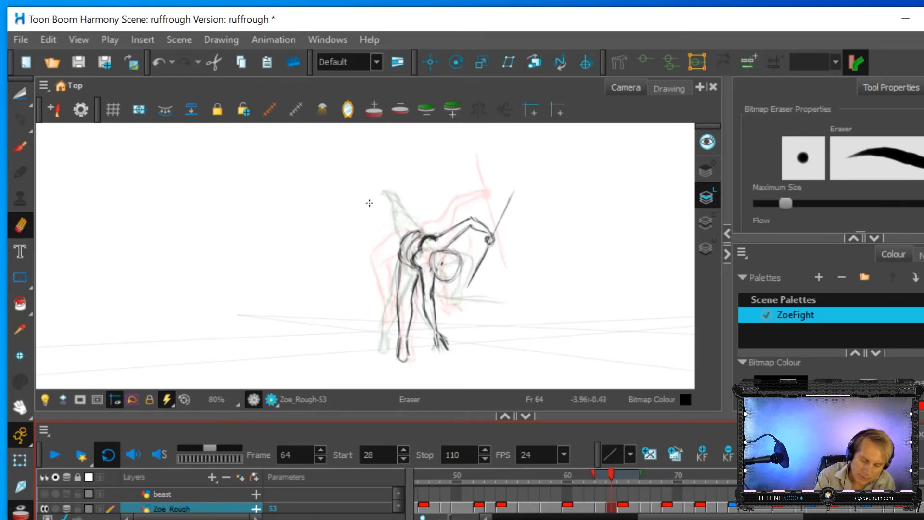
left_click(381, 235)
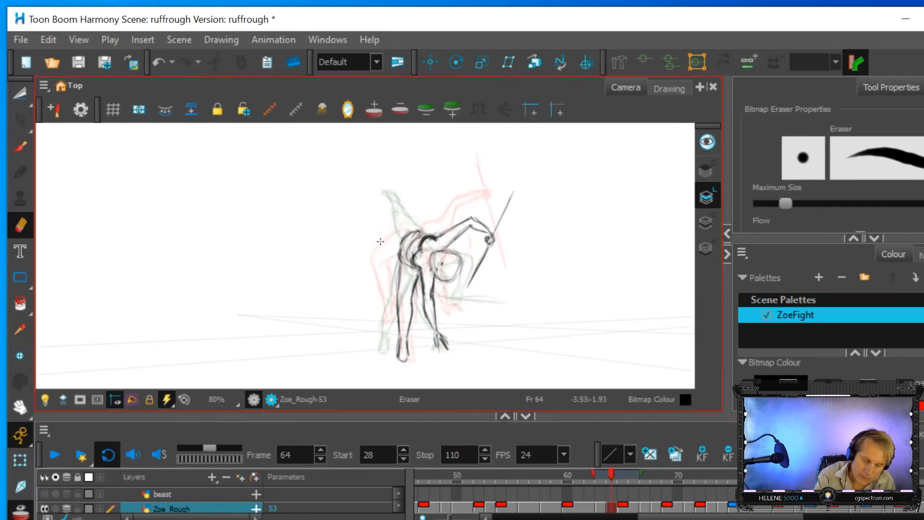
left_click(21, 148)
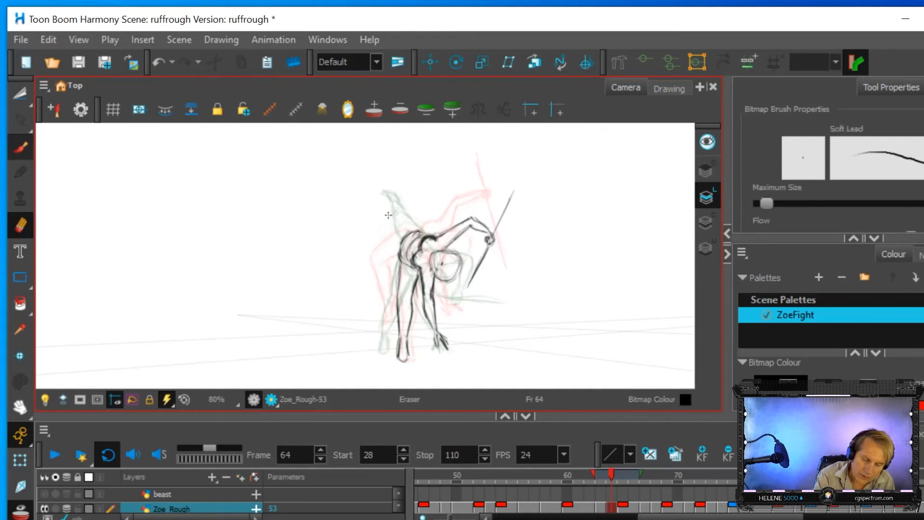
left_click_drag(396, 218, 396, 218)
mouse_move(375, 254)
left_mouse_down()
mouse_move(374, 262)
mouse_move(382, 229)
mouse_move(410, 235)
mouse_move(378, 235)
left_mouse_up()
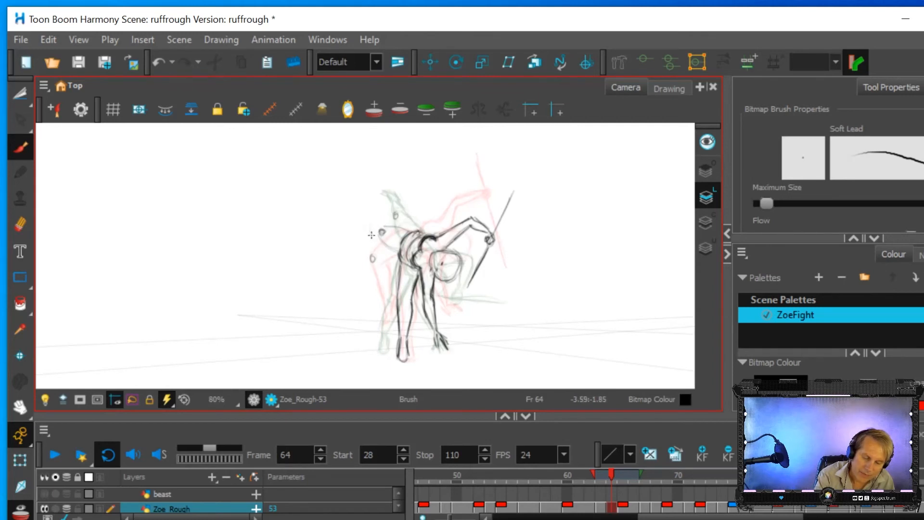
Step: Sketch a foot arc and draw the raised leg's knee, lower leg and foot at frame 64, and turn off onion skin
left_click_drag(371, 233, 376, 234)
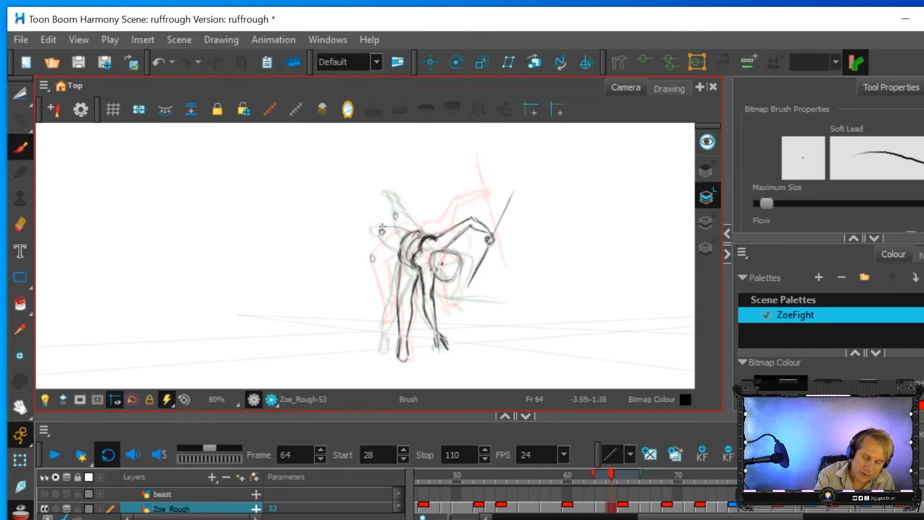
left_click_drag(361, 218, 364, 221)
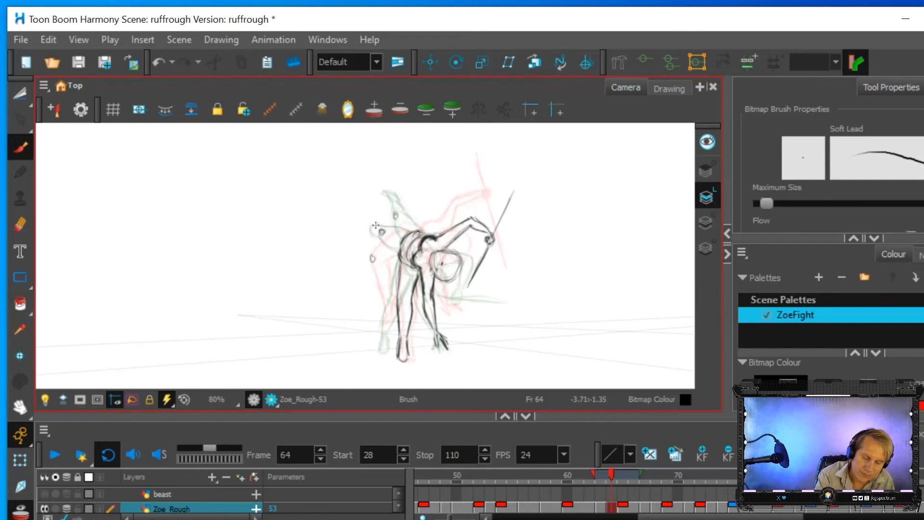
mouse_move(349, 274)
left_mouse_down()
mouse_move(364, 314)
mouse_move(342, 225)
mouse_move(368, 215)
mouse_move(381, 230)
mouse_move(364, 233)
mouse_move(378, 238)
mouse_move(359, 223)
left_mouse_up()
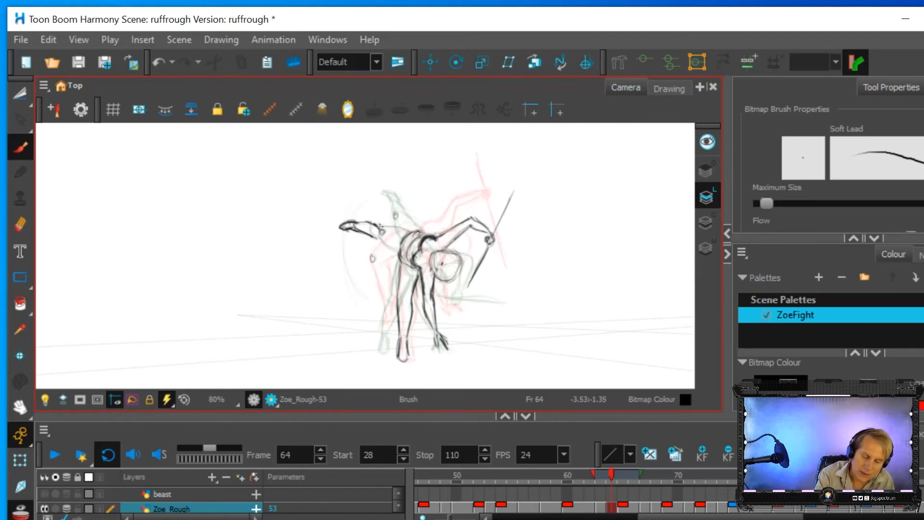
mouse_move(382, 226)
left_mouse_down()
mouse_move(405, 229)
mouse_move(382, 242)
mouse_move(398, 249)
mouse_move(379, 236)
left_mouse_up()
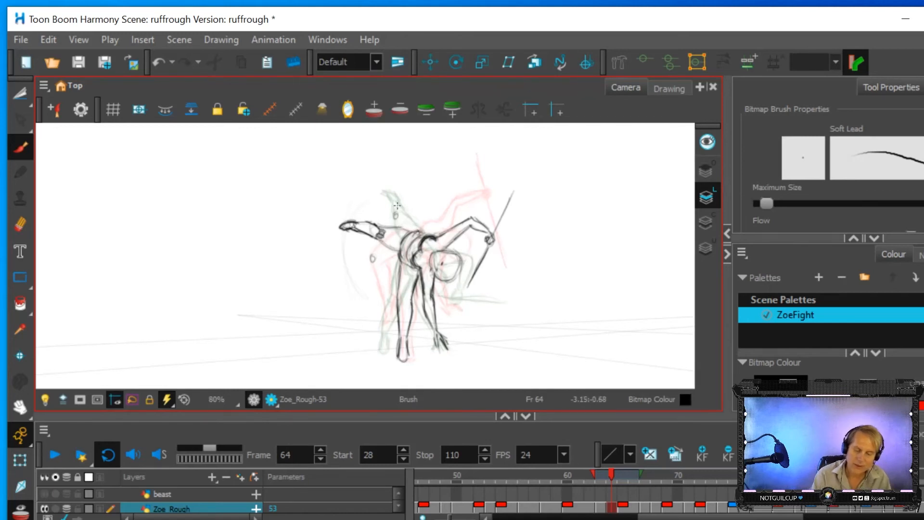
left_click(44, 476)
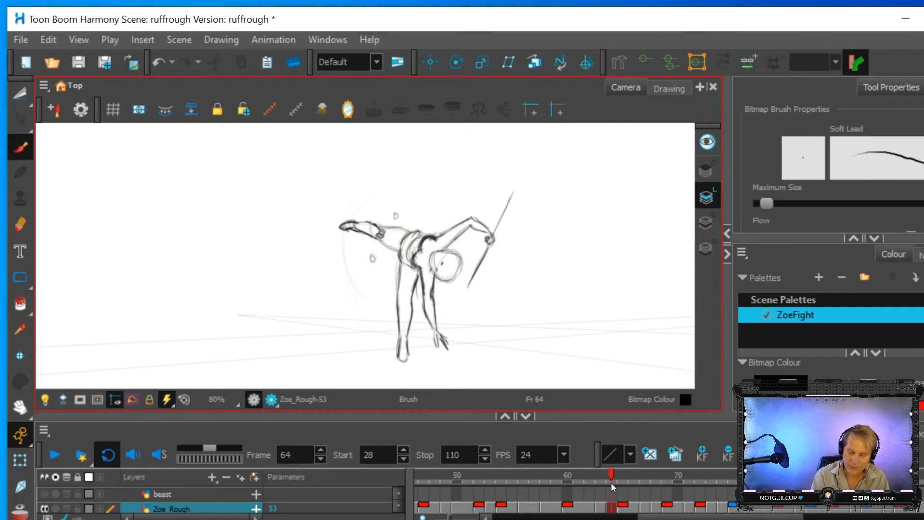
mouse_move(611, 474)
left_mouse_down()
mouse_move(626, 474)
mouse_move(593, 467)
mouse_move(627, 460)
mouse_move(583, 459)
mouse_move(629, 466)
mouse_move(595, 466)
mouse_move(628, 466)
mouse_move(611, 466)
left_mouse_up()
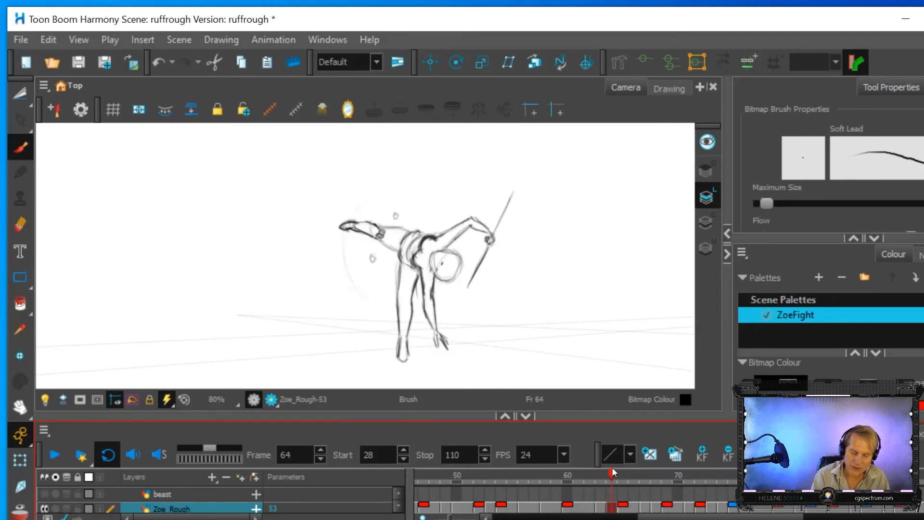
Step: Erase the knee markers, the foot arc guide and the rough knee lines around the raised leg at frame 64
left_click(27, 220)
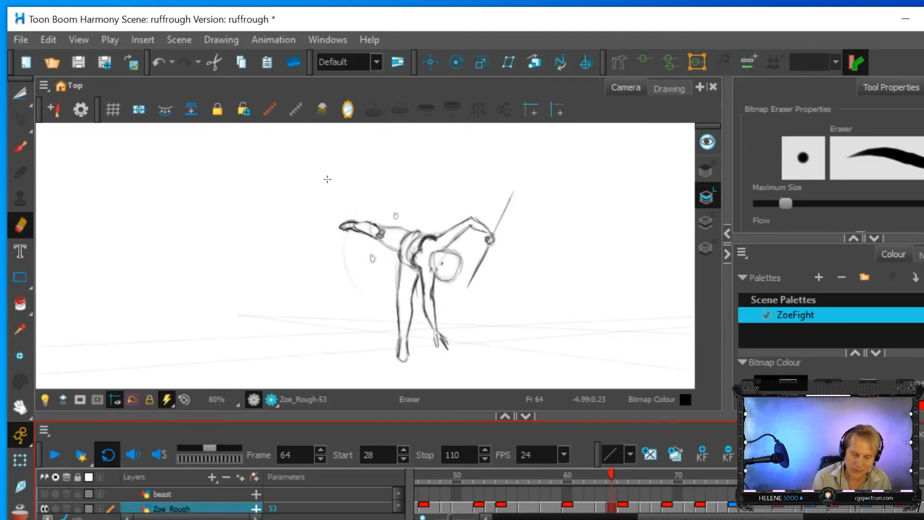
scroll(328, 179, "up", 2)
left_click_drag(365, 243, 338, 186)
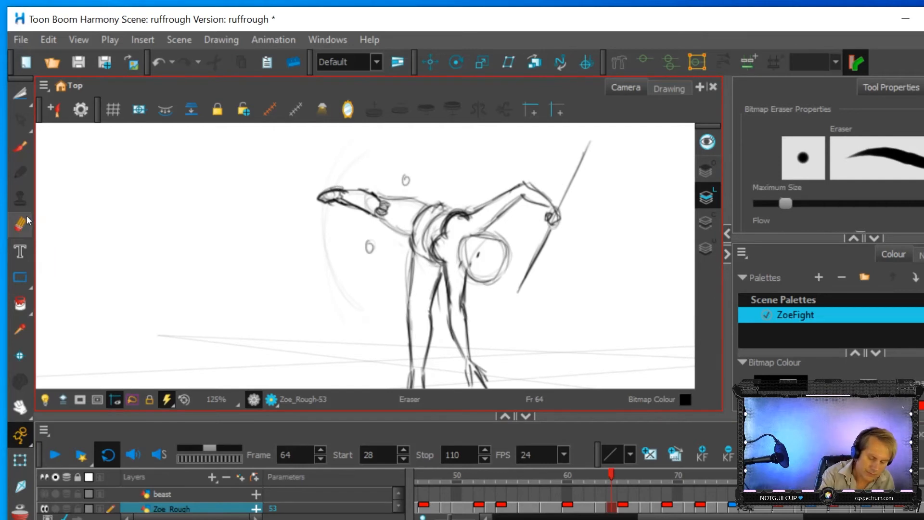
mouse_move(364, 240)
left_mouse_down()
mouse_move(371, 255)
mouse_move(368, 246)
left_mouse_up()
left_click_drag(407, 177, 404, 180)
mouse_move(329, 241)
left_mouse_down()
mouse_move(355, 303)
mouse_move(324, 223)
left_mouse_up()
left_click_drag(380, 211, 386, 208)
left_click_drag(389, 205, 384, 207)
left_click_drag(351, 199, 349, 200)
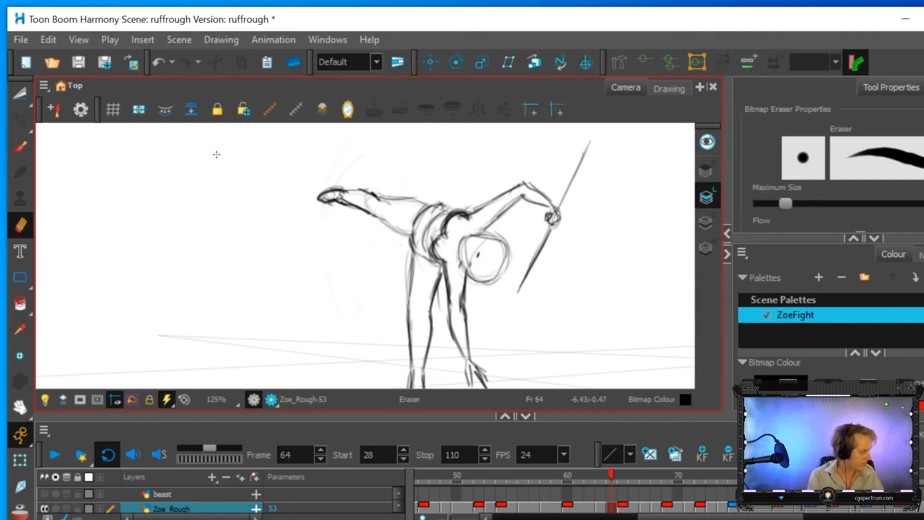
Step: Rotate the view and refine the raised leg's thigh, knee and calf contours with the Brush, erasing excess rough lines
left_click_drag(284, 188, 319, 269)
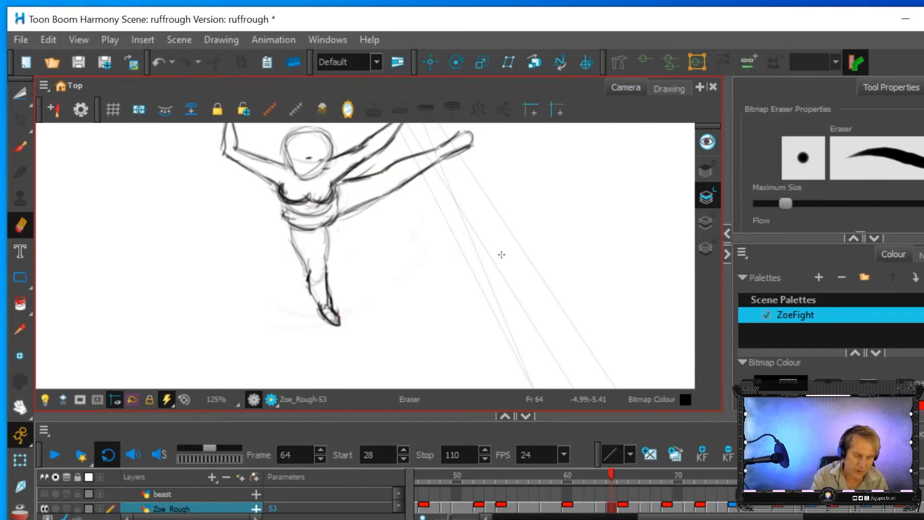
key("alt+b")
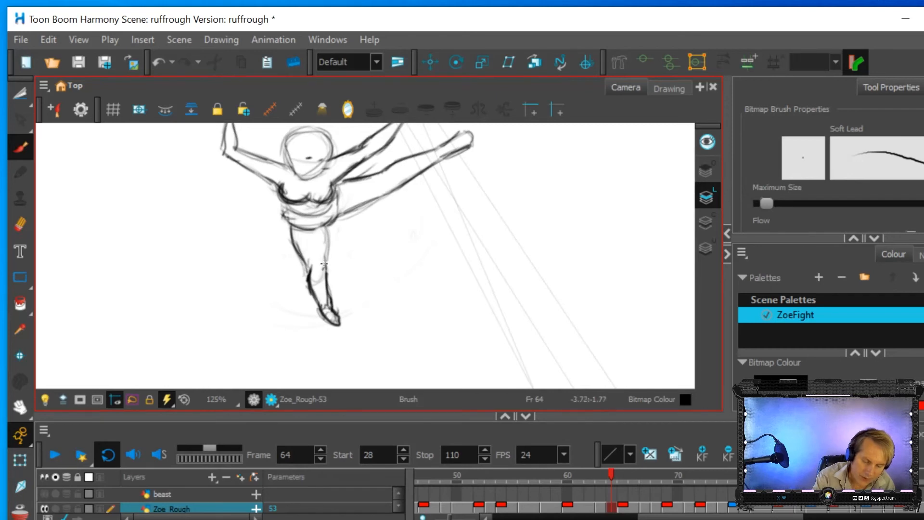
left_click_drag(324, 255, 326, 226)
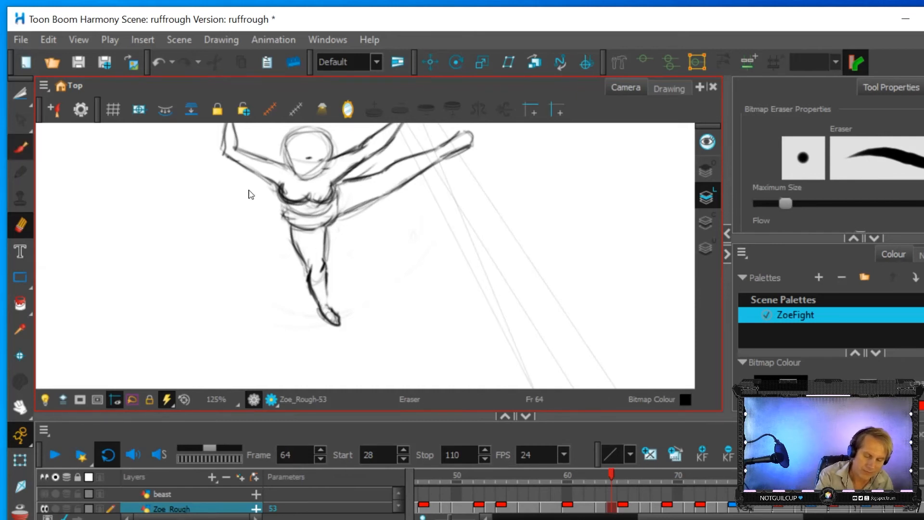
mouse_move(322, 301)
left_mouse_down()
mouse_move(323, 265)
mouse_move(326, 305)
mouse_move(325, 284)
mouse_move(313, 301)
mouse_move(311, 257)
left_mouse_up()
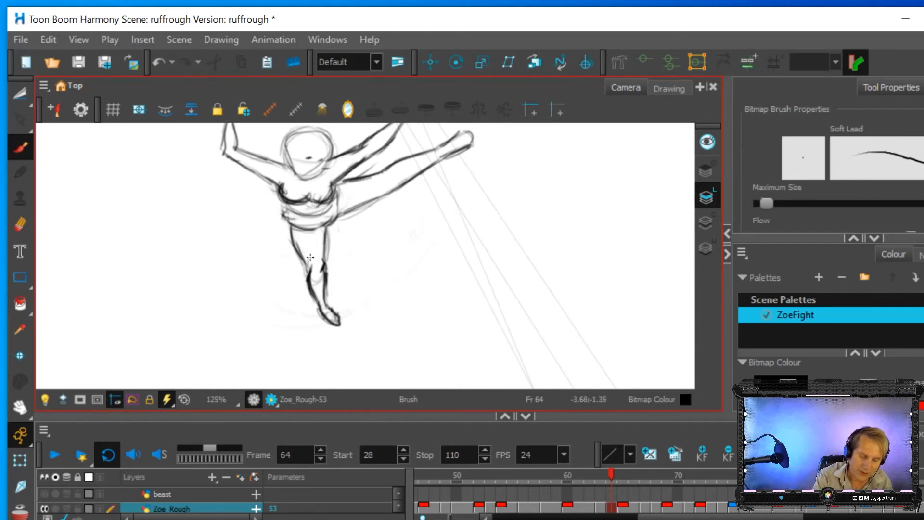
left_click(17, 225)
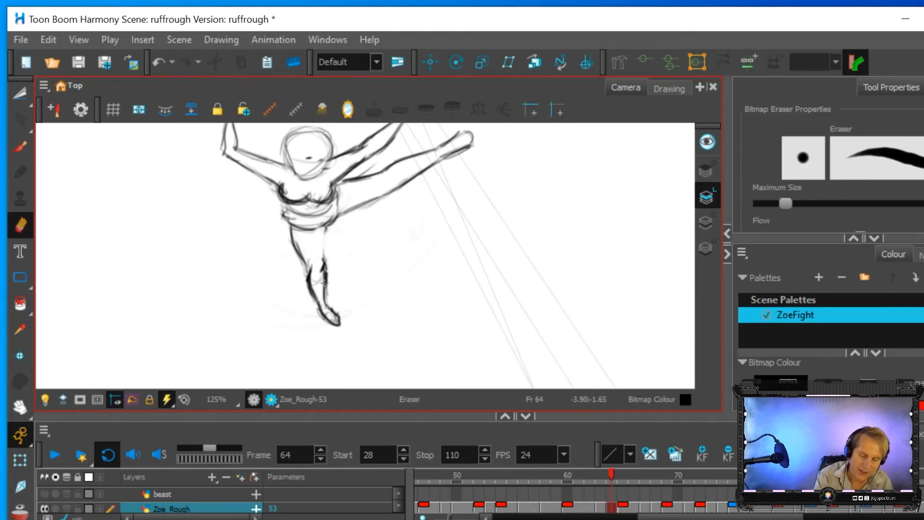
left_click_drag(280, 294, 310, 329)
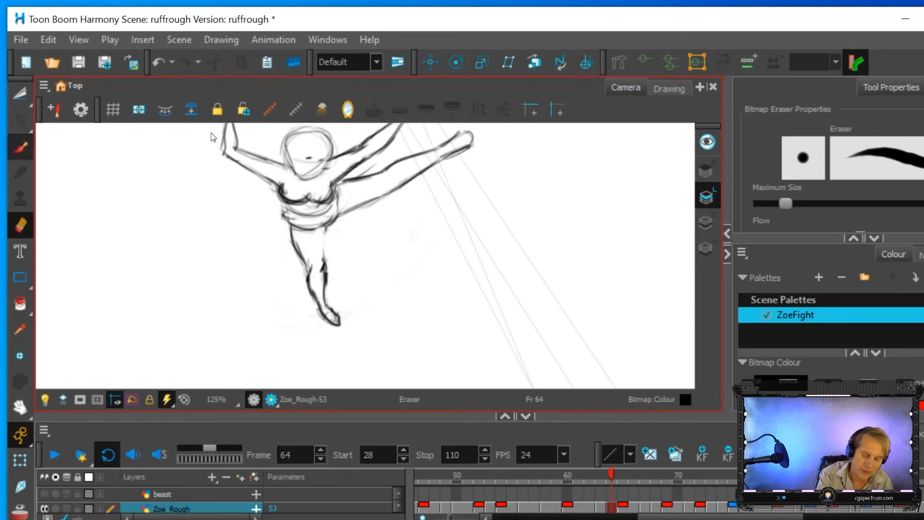
Step: Darken the raised leg's hip junction and the waist sides at frame 64 with the Brush, cleaning up with the Eraser
key("alt+b")
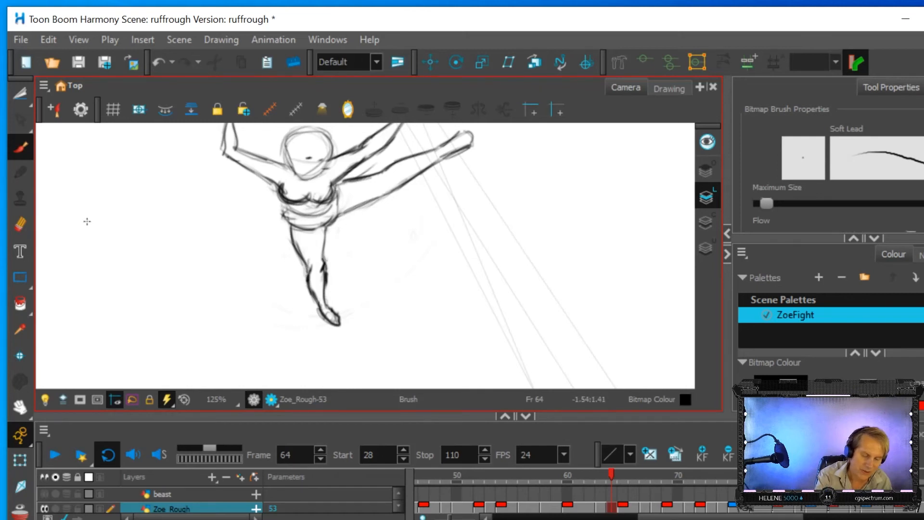
key("alt+e")
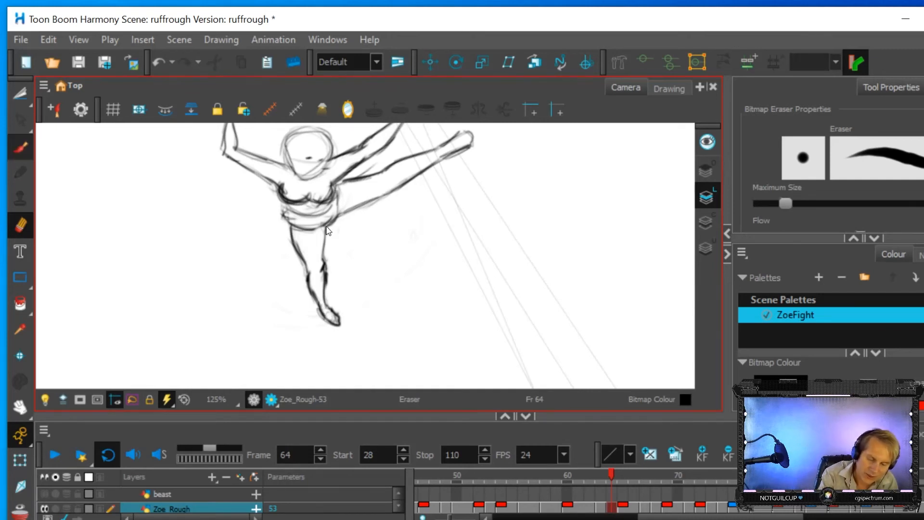
key("alt+b")
left_click_drag(336, 191, 336, 212)
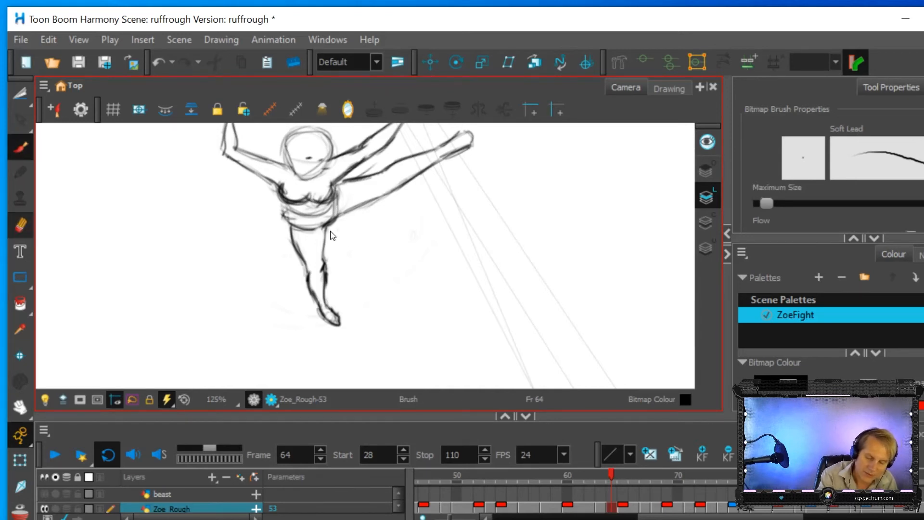
key("alt+e")
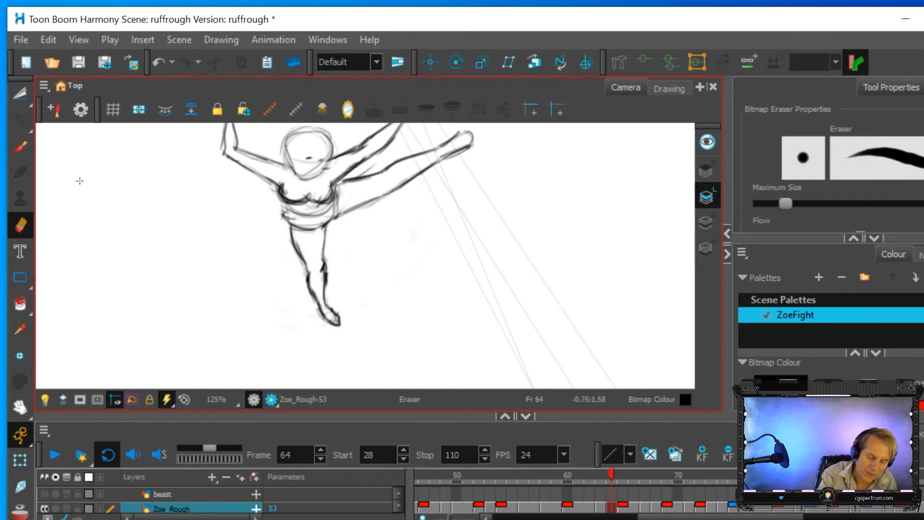
left_click(20, 149)
key("alt+b")
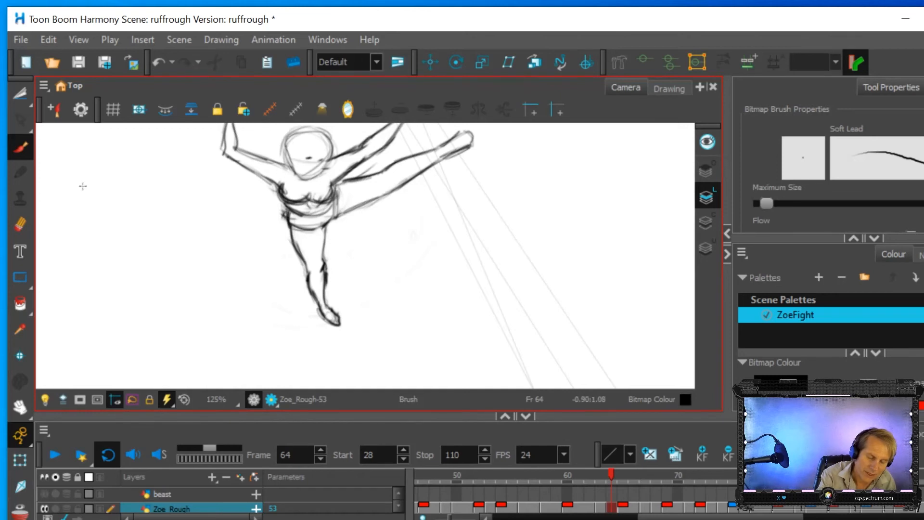
Step: Erase rough lines around the chest and waist at frame 64, firm up the waistband and hip lines, and reset the view rotation
key("alt+e")
left_click_drag(280, 210, 266, 191)
left_click_drag(283, 188, 298, 193)
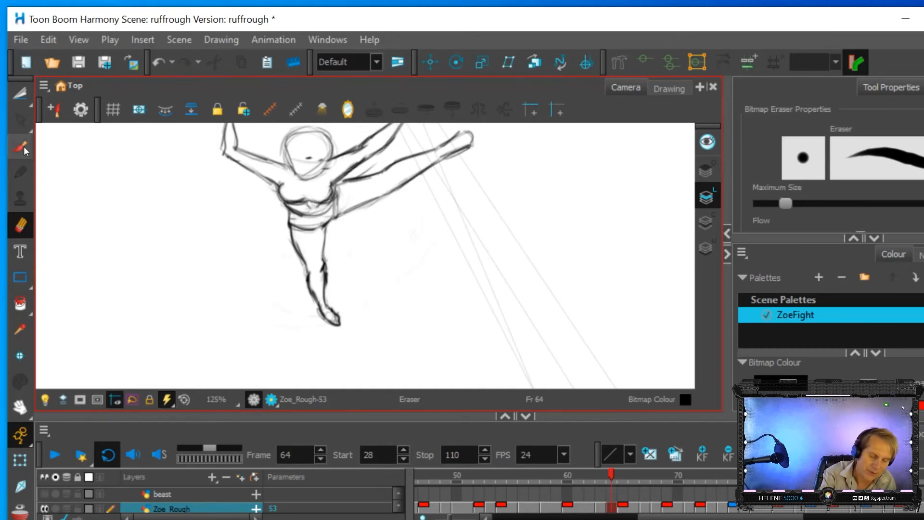
key("alt+b")
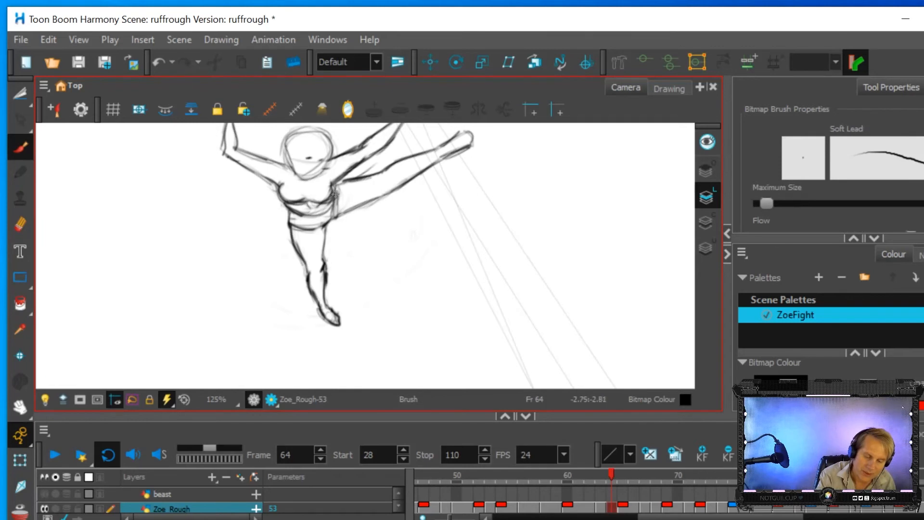
mouse_move(321, 214)
left_mouse_down()
mouse_move(332, 198)
mouse_move(368, 201)
mouse_move(395, 189)
left_mouse_up()
mouse_move(289, 224)
left_mouse_down()
mouse_move(318, 224)
mouse_move(289, 219)
left_mouse_up()
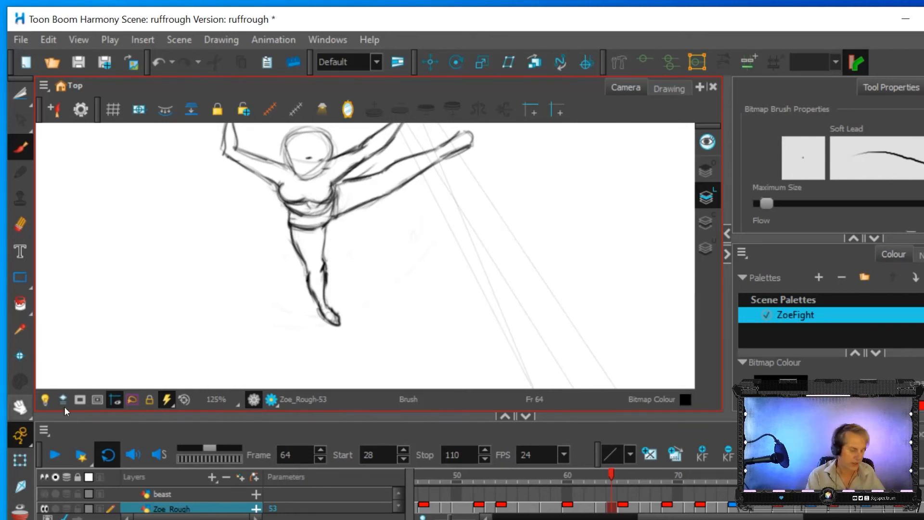
left_click(164, 403)
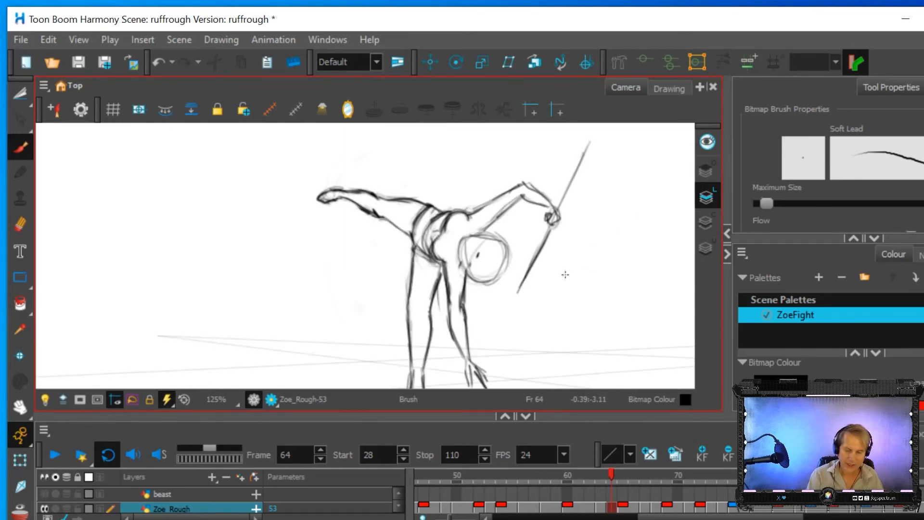
scroll(564, 271, "down", 2)
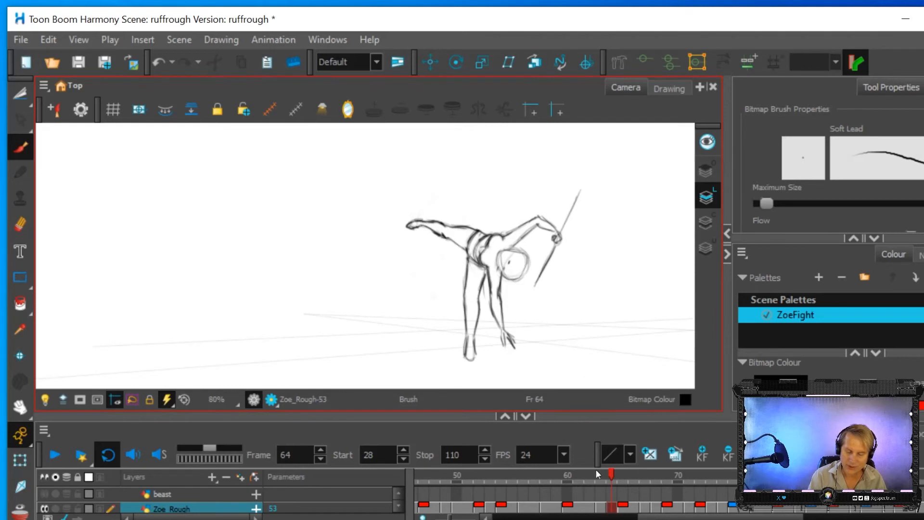
Step: Compare the poses at frames 65 and 69 by flipping between the two drawings
mouse_move(611, 473)
left_mouse_down()
mouse_move(624, 472)
mouse_move(590, 480)
mouse_move(669, 480)
mouse_move(628, 493)
mouse_move(638, 509)
mouse_move(625, 513)
left_mouse_up()
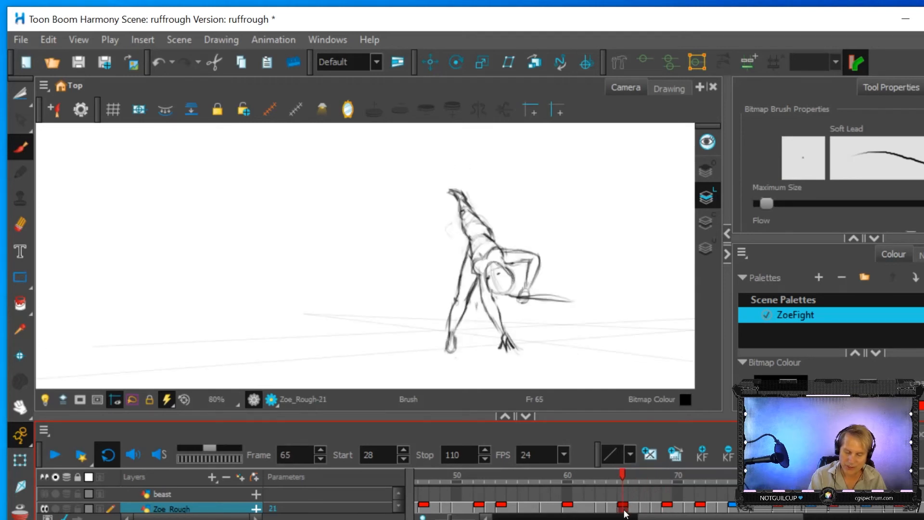
left_click(670, 507)
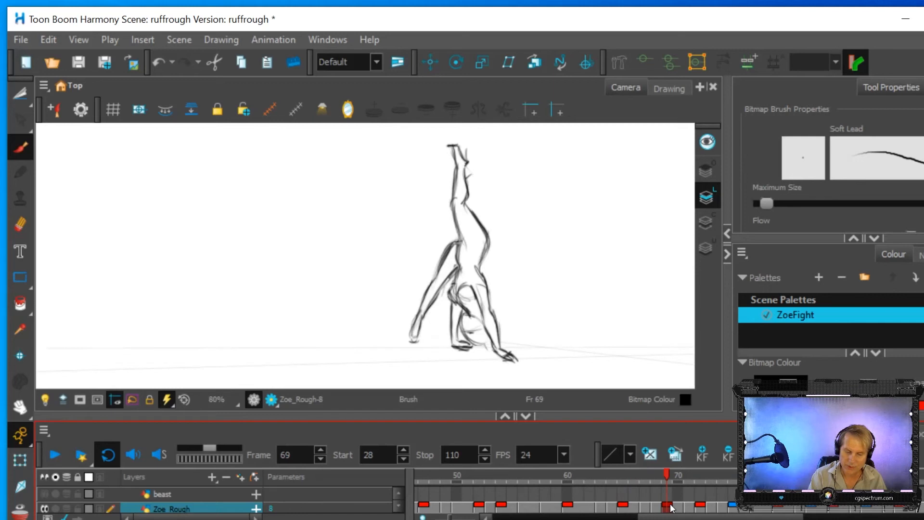
left_click(624, 508)
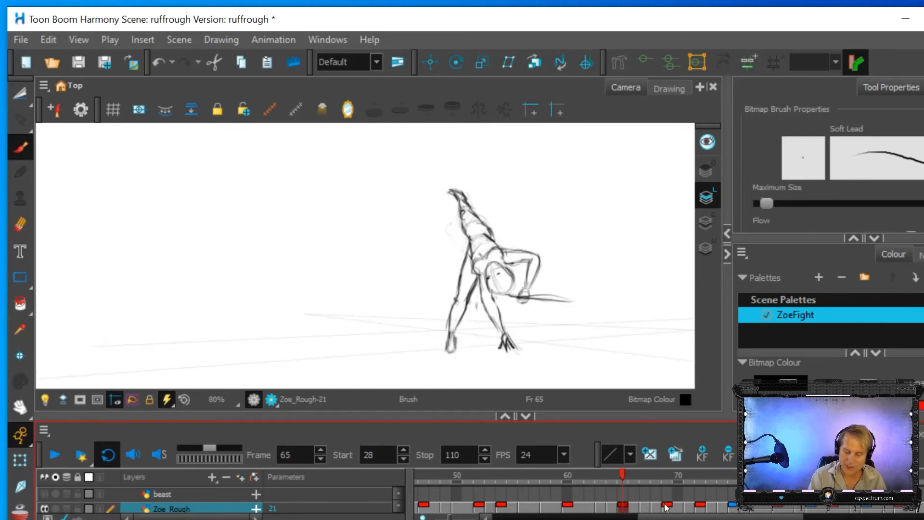
left_click(666, 507)
left_click(624, 508)
left_click(666, 508)
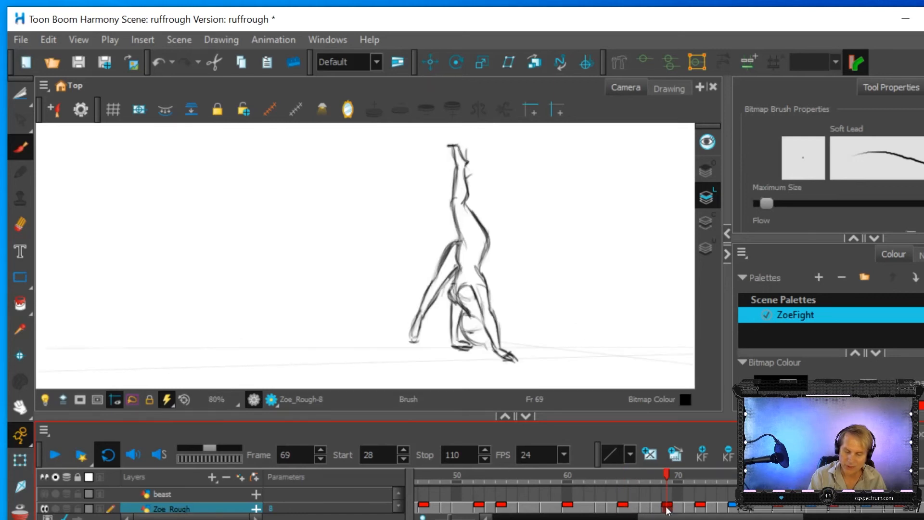
Step: Flip back and forth through the Zoe_Rough drawings at frames 65, 67, 68 and 69 to examine how the body and legs move into the handstand
left_click(624, 508)
left_click(667, 507)
left_click(645, 508)
left_click(658, 508)
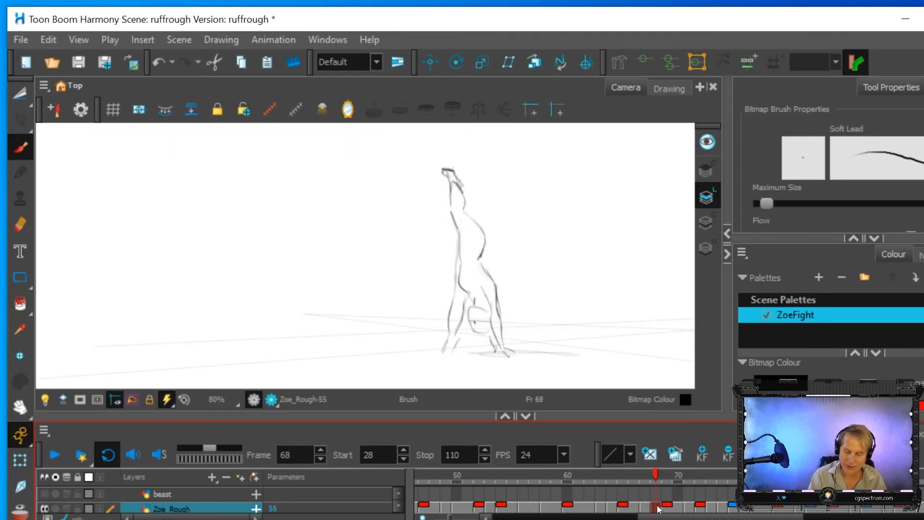
left_click(645, 507)
left_click(655, 508)
left_click(666, 509)
left_click(655, 510)
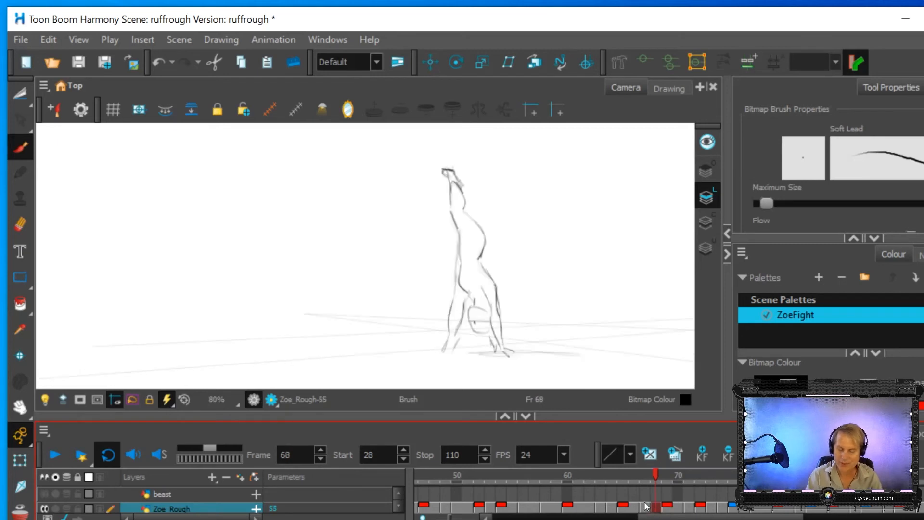
left_click(645, 508)
left_click(625, 509)
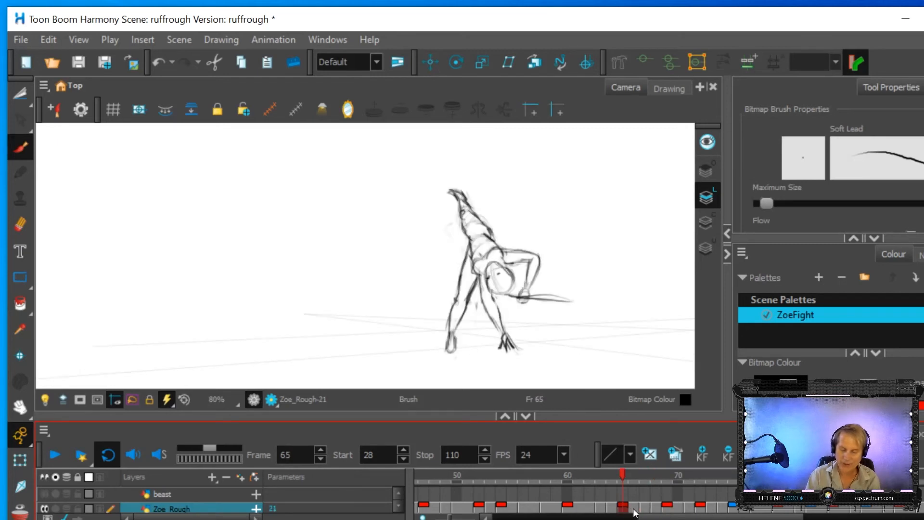
left_click(645, 509)
left_click(656, 509)
left_click(666, 508)
left_click(655, 508)
left_click(644, 509)
left_click(622, 509)
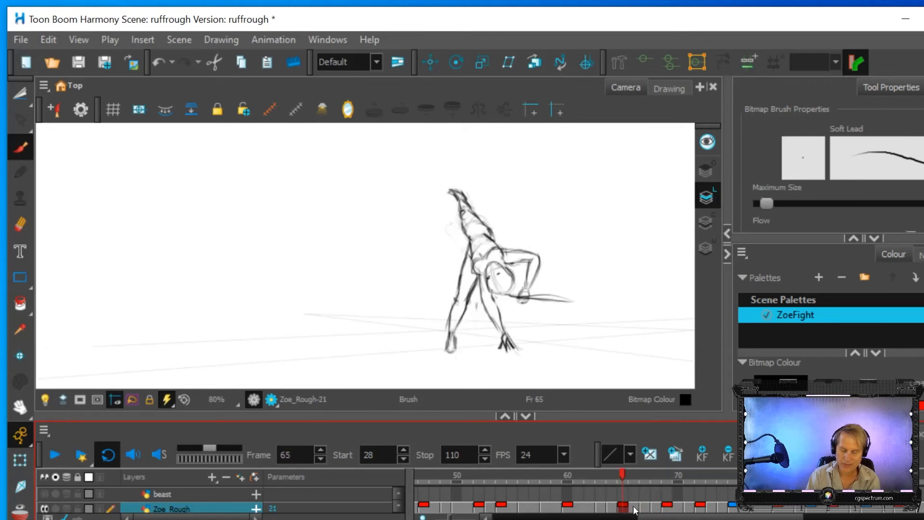
left_click(644, 508)
left_click(655, 508)
left_click(667, 509)
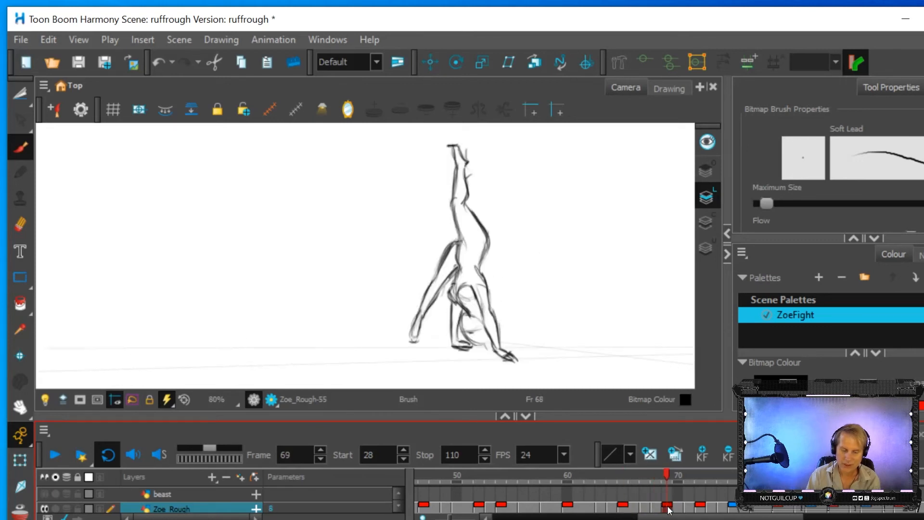
left_click(655, 508)
left_click(647, 509)
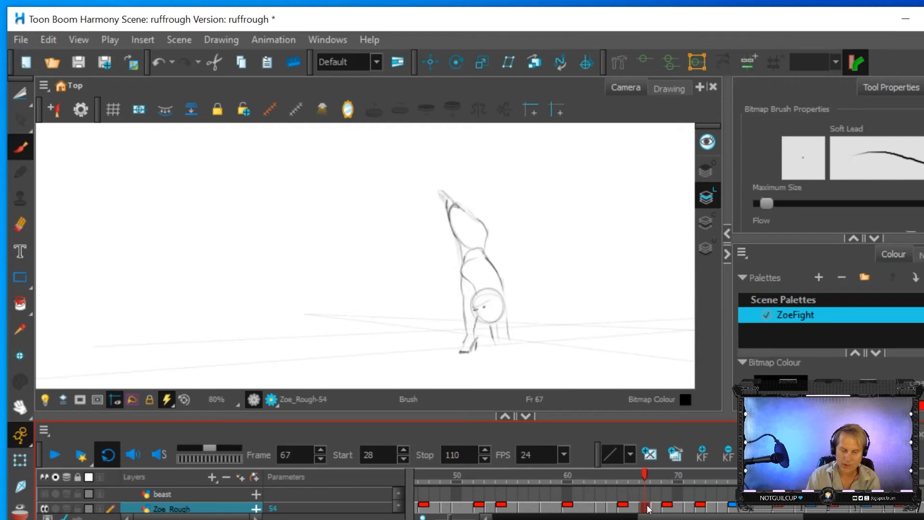
Step: Show onion skin on the Zoe_Rough drawing at frame 68 and extend its backward range to the drawing at frame 65
left_click(623, 509)
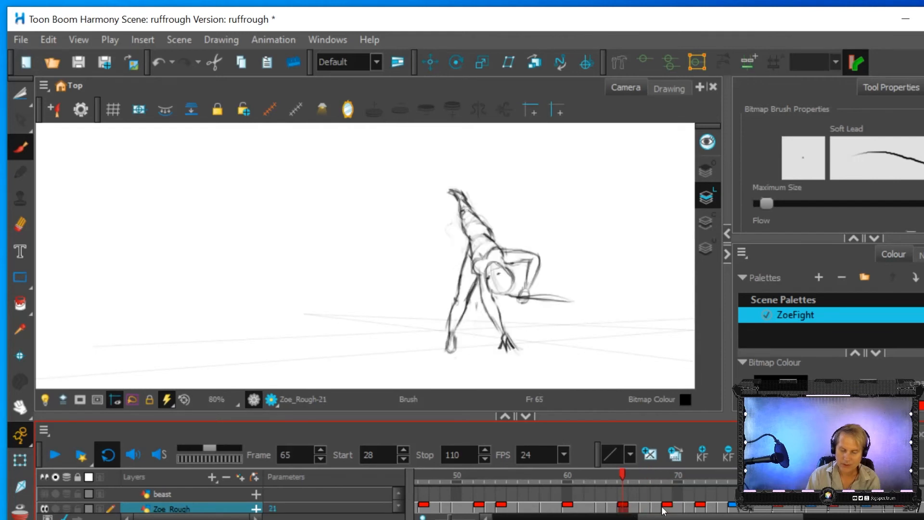
left_click(667, 509)
left_click(655, 508)
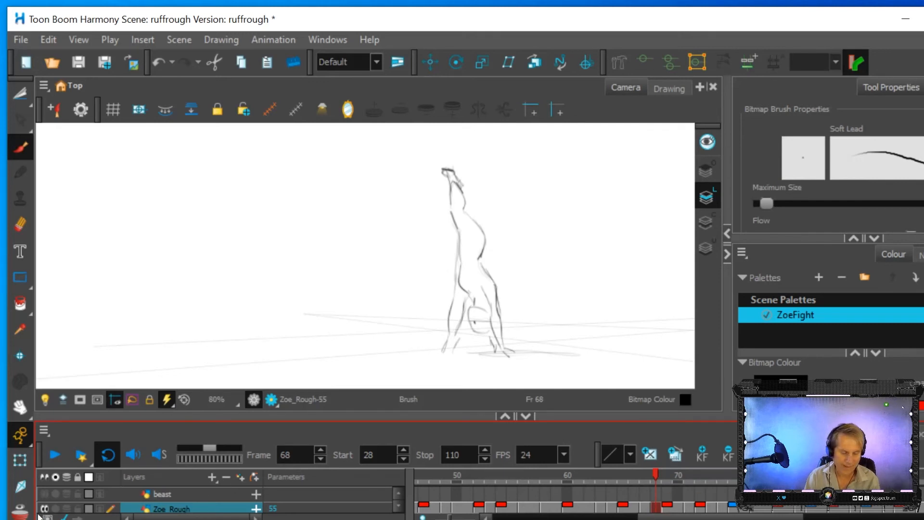
left_click(18, 511)
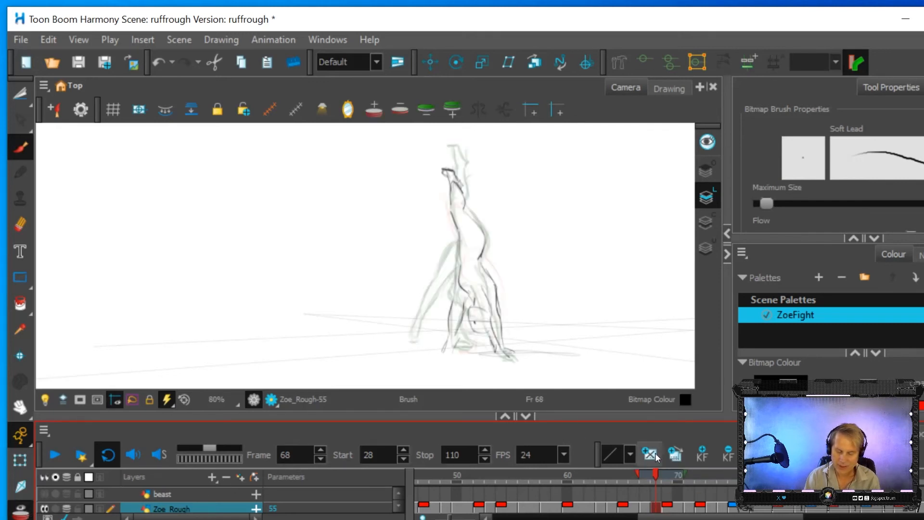
left_click_drag(637, 475, 622, 474)
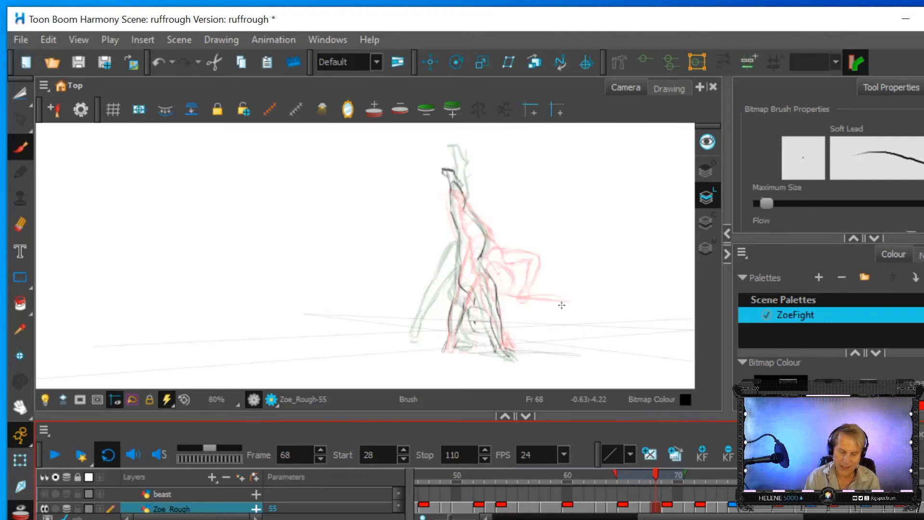
Step: Brush in darker lines for the handstand figure's arms, head and shoulders at frame 68, guided by the neighbouring drawings
scroll(561, 305, "down", 1)
scroll(529, 311, "up", 3)
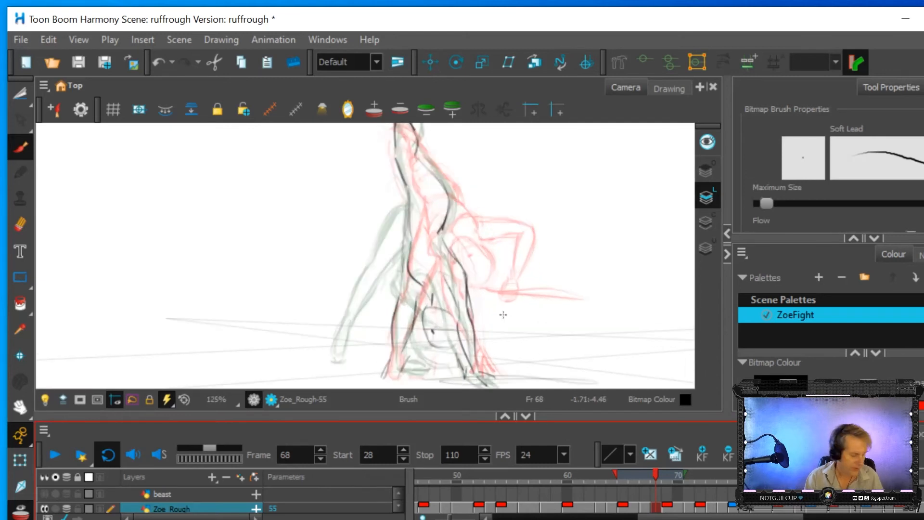
left_click_drag(501, 293, 501, 249)
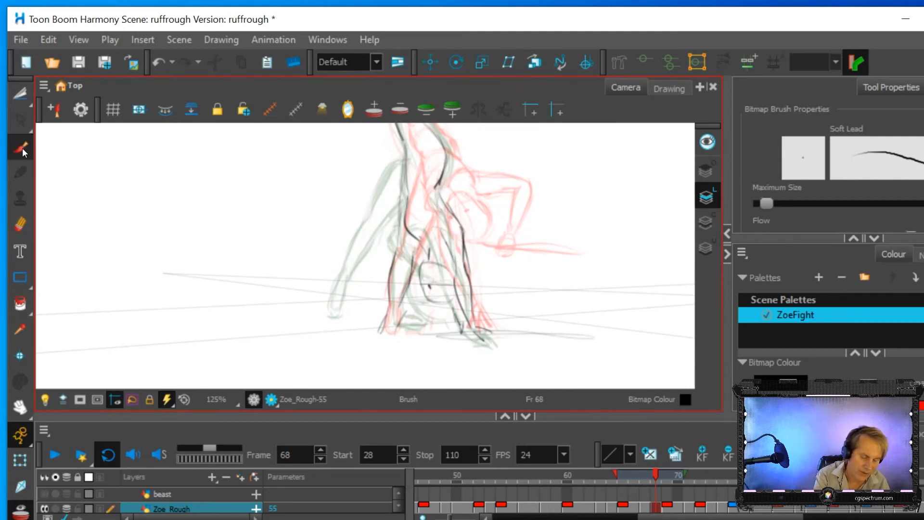
mouse_move(389, 308)
left_mouse_down()
mouse_move(402, 234)
mouse_move(400, 302)
mouse_move(408, 280)
left_mouse_up()
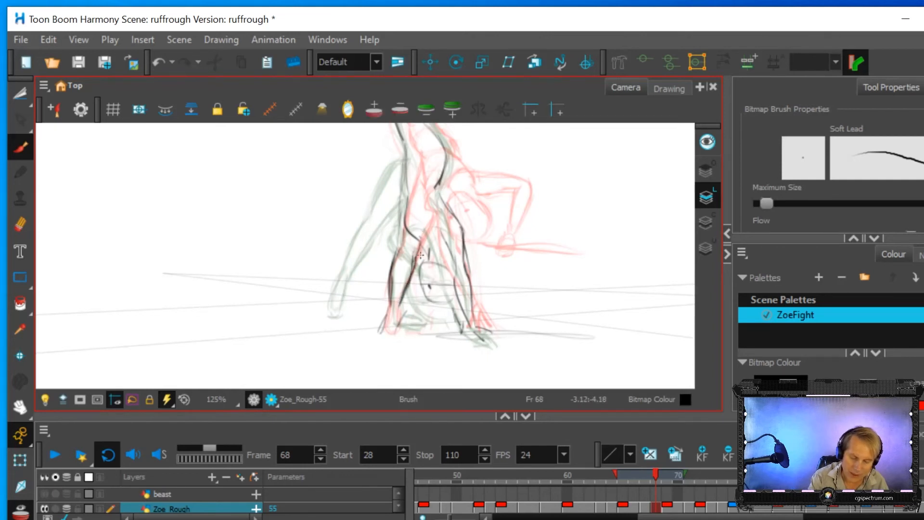
mouse_move(423, 266)
left_mouse_down()
mouse_move(429, 301)
mouse_move(454, 302)
mouse_move(432, 301)
mouse_move(468, 316)
mouse_move(465, 326)
mouse_move(453, 272)
left_mouse_up()
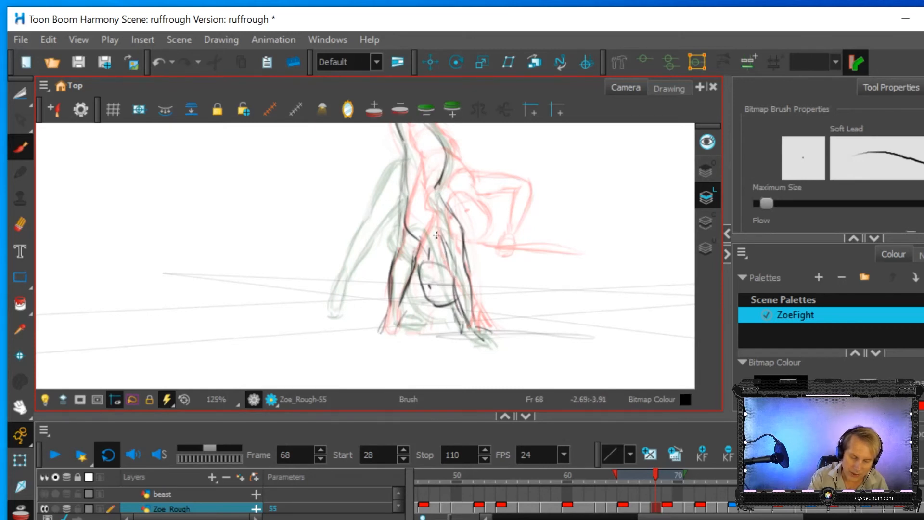
mouse_move(430, 220)
left_mouse_down()
mouse_move(453, 302)
mouse_move(470, 296)
mouse_move(449, 210)
left_mouse_up()
left_click_drag(401, 233, 414, 251)
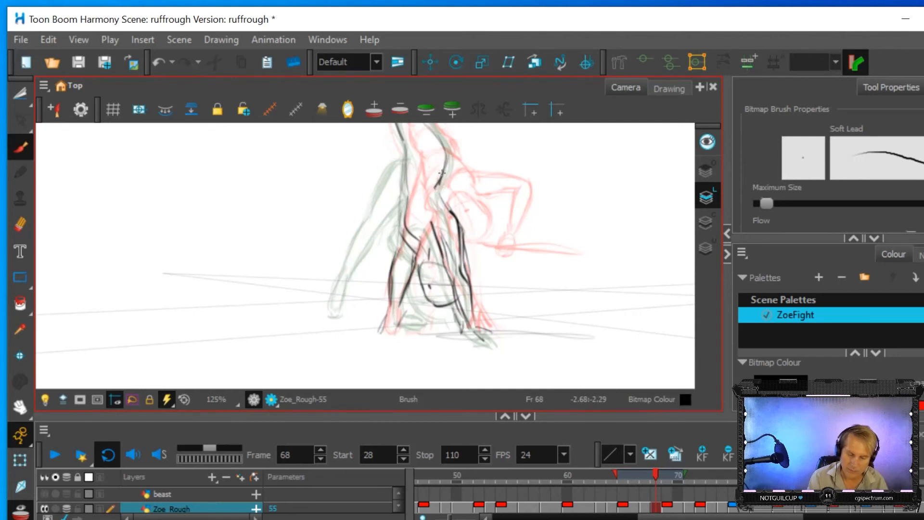
Step: Hide the onion skin and flip between the frame 65, 68 and 69 drawings to compare the poses
left_click(21, 511)
left_click(623, 507)
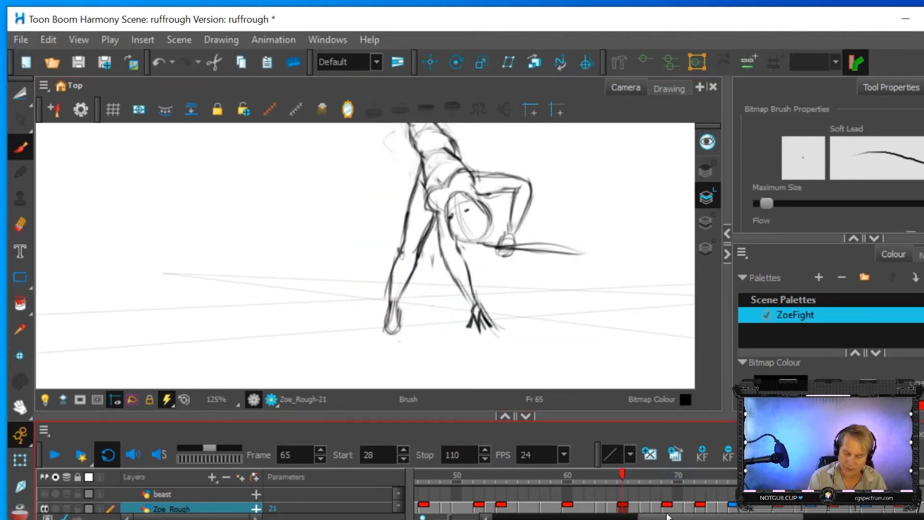
left_click(663, 509)
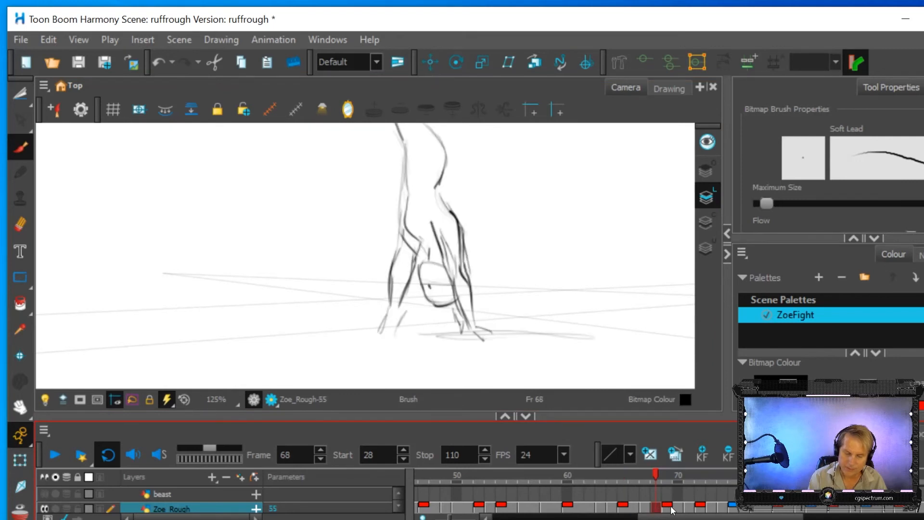
left_click(654, 505)
left_click(663, 506)
left_click(653, 509)
left_click(665, 509)
left_click(660, 509)
left_click(674, 509)
left_click(655, 509)
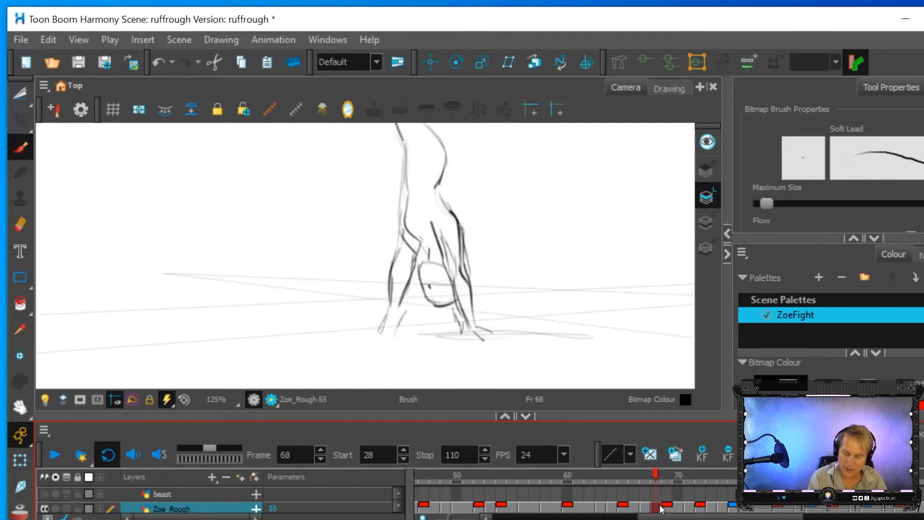
left_click(669, 510)
left_click(655, 508)
left_click(666, 508)
Step: Turn the onion skin back on and narrow its range at frame 68 to only the following drawing
left_click(14, 510)
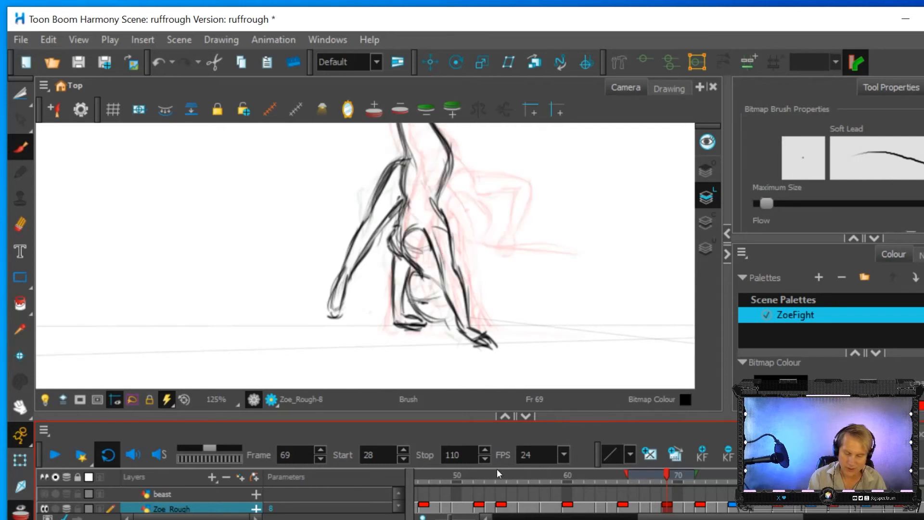
left_click_drag(626, 474, 648, 474)
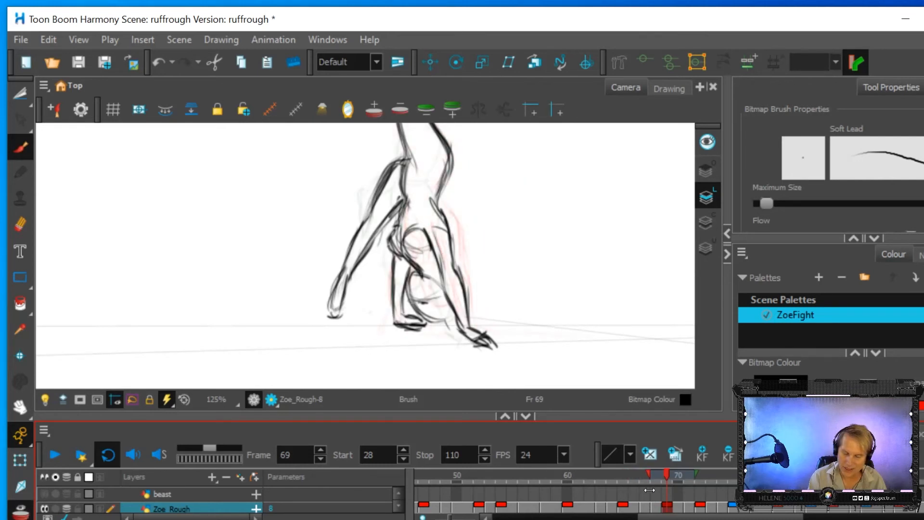
left_click_drag(689, 480, 682, 481)
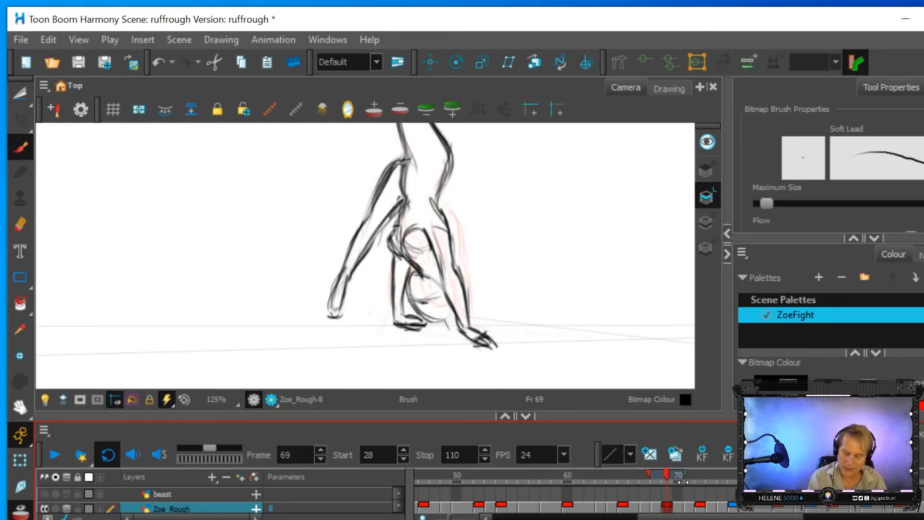
left_click(654, 505)
left_click_drag(638, 475, 649, 476)
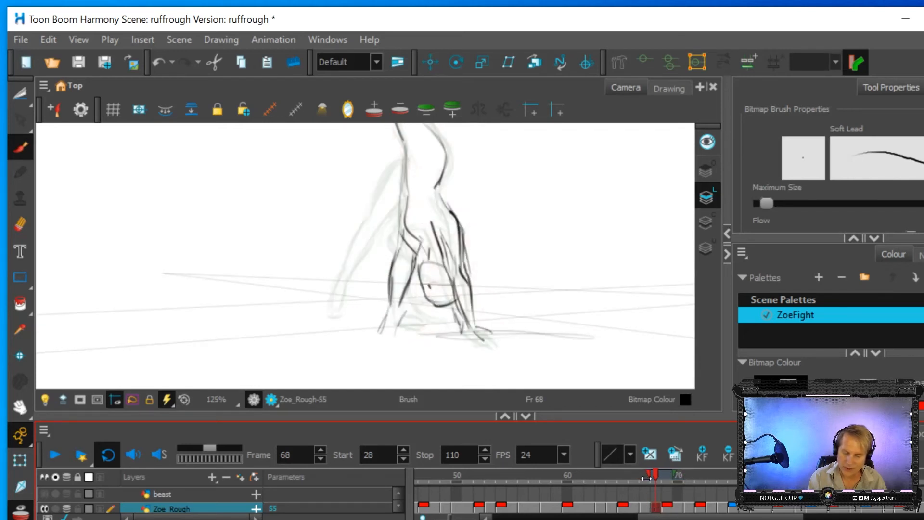
left_click(670, 471)
left_click(656, 505)
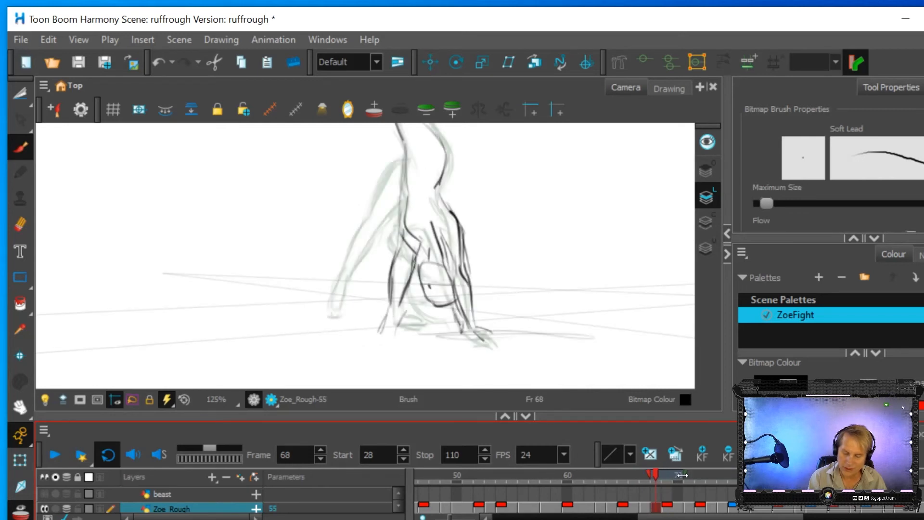
Step: Erase the right supporting arm and hand, including the overlapping head edge, from the frame 68 drawing
key("alt+e")
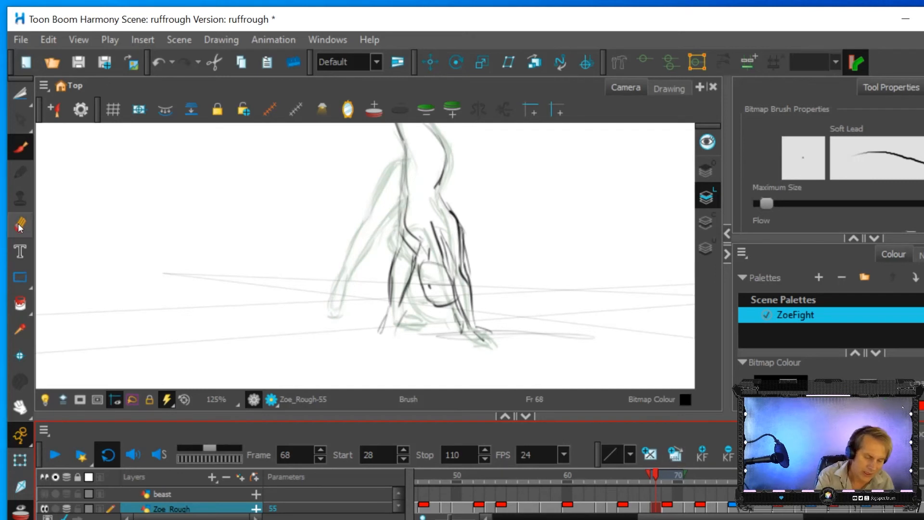
mouse_move(463, 324)
left_mouse_down()
mouse_move(435, 226)
mouse_move(468, 300)
mouse_move(451, 215)
mouse_move(478, 342)
left_mouse_up()
key("alt+o")
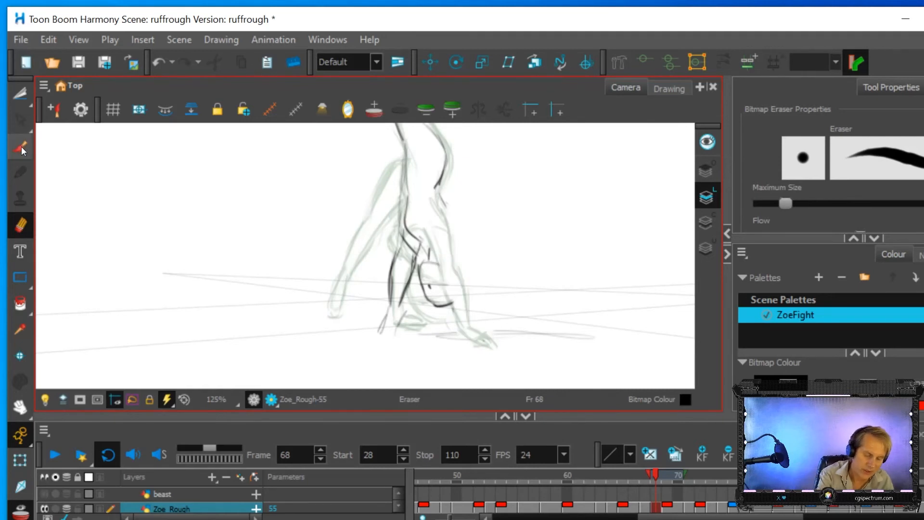
Step: Redraw the right supporting arm from shoulder to planted hand with the brush, close to the onion-skinned arm at frame 69
key("alt+b")
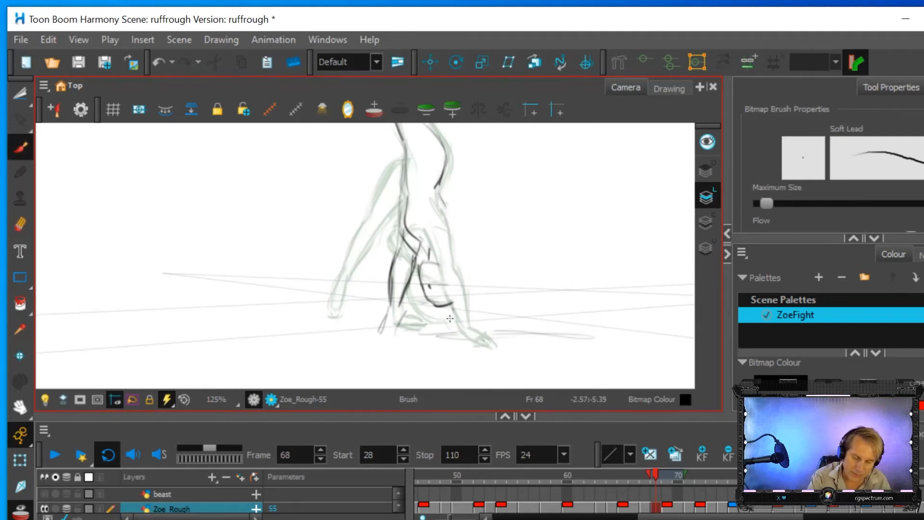
left_click_drag(447, 314, 435, 280)
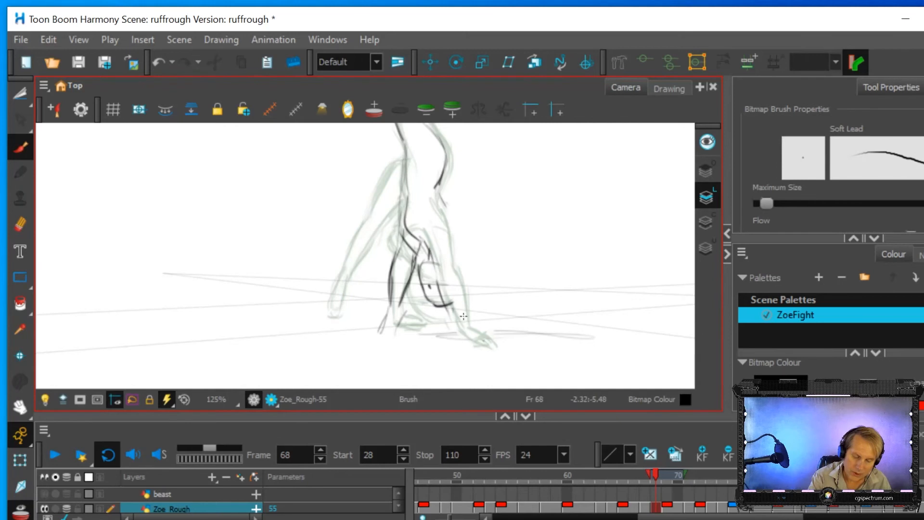
key("alt+o")
key("alt+o")
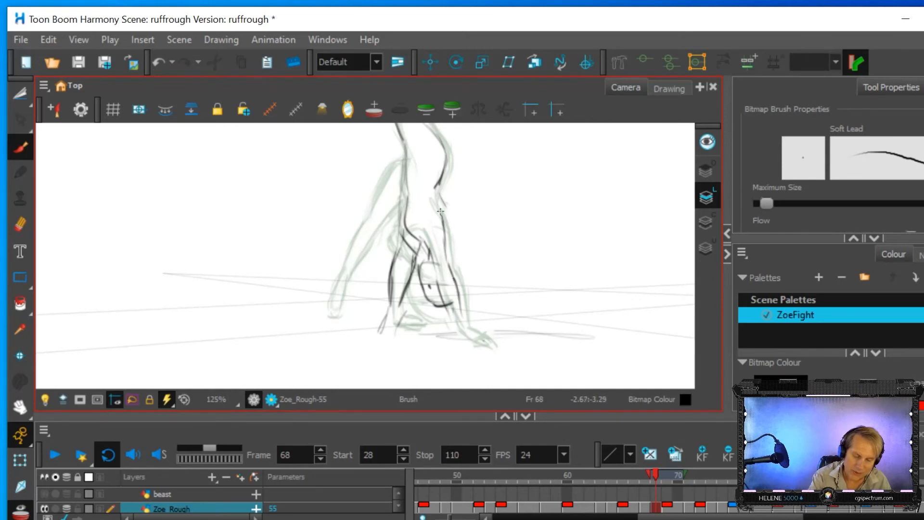
left_click_drag(435, 188, 448, 264)
mouse_move(460, 302)
left_mouse_down()
mouse_move(475, 335)
mouse_move(456, 328)
mouse_move(476, 341)
left_mouse_up()
left_click_drag(466, 328, 478, 342)
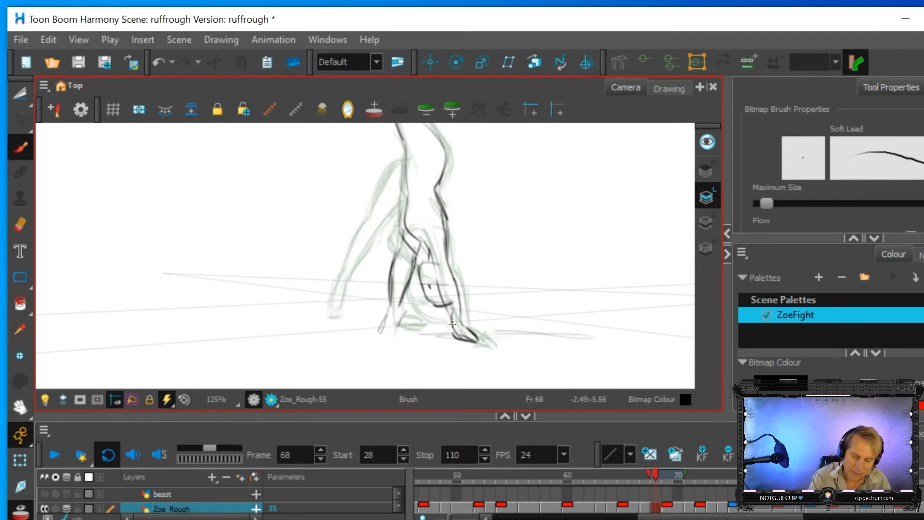
key("alt+o")
left_click_drag(471, 329, 479, 344)
mouse_move(457, 331)
left_mouse_down()
mouse_move(477, 342)
mouse_move(438, 279)
mouse_move(454, 323)
mouse_move(429, 261)
mouse_move(457, 288)
mouse_move(441, 201)
left_mouse_up()
Step: Sketch the left hand's fingers, strengthen the left arm and shoulder, and add a short curved line on the chest
left_click_drag(399, 307, 412, 327)
mouse_move(397, 310)
left_mouse_down()
mouse_move(405, 328)
mouse_move(393, 316)
mouse_move(382, 329)
left_mouse_up()
mouse_move(394, 273)
left_mouse_down()
mouse_move(399, 298)
mouse_move(406, 236)
mouse_move(401, 201)
left_mouse_up()
mouse_move(413, 246)
left_mouse_down()
mouse_move(397, 220)
mouse_move(406, 246)
left_mouse_up()
left_click_drag(405, 204, 406, 246)
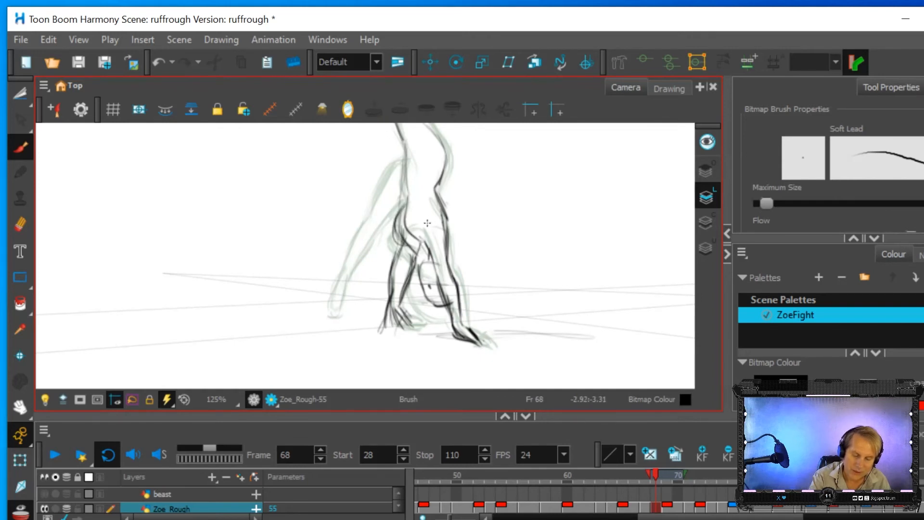
mouse_move(414, 214)
left_mouse_down()
mouse_move(428, 215)
mouse_move(418, 216)
left_mouse_up()
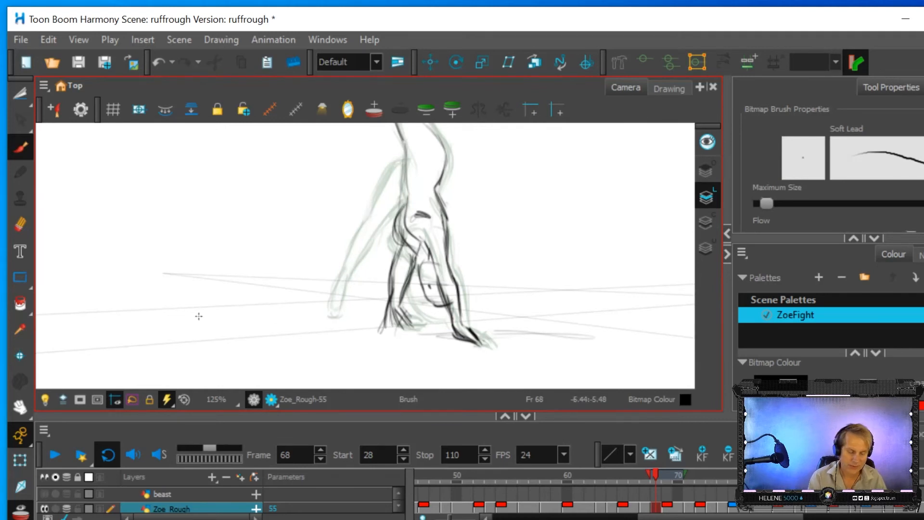
Step: Darken the torso contours and raised legs of the frame 68 figure and define the feet
key("space")
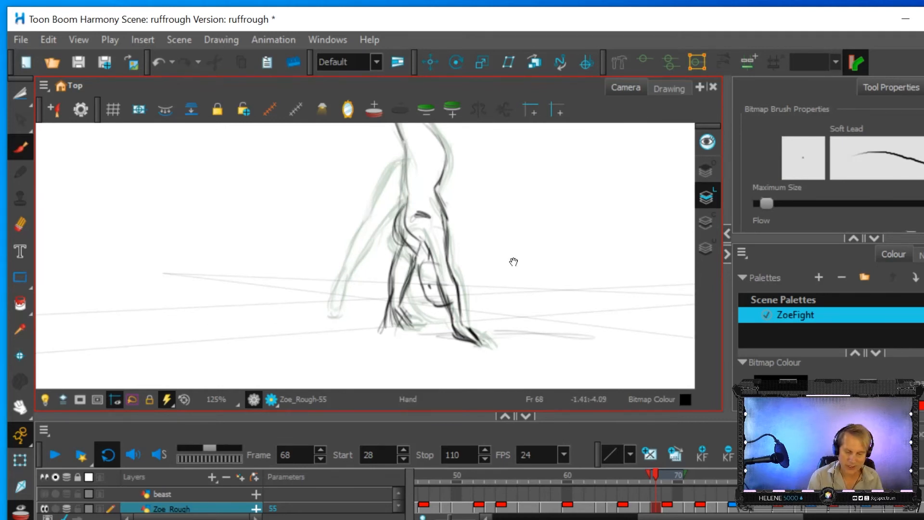
left_click_drag(517, 253, 501, 318)
mouse_move(491, 208)
left_mouse_down()
mouse_move(496, 281)
mouse_move(478, 251)
left_mouse_up()
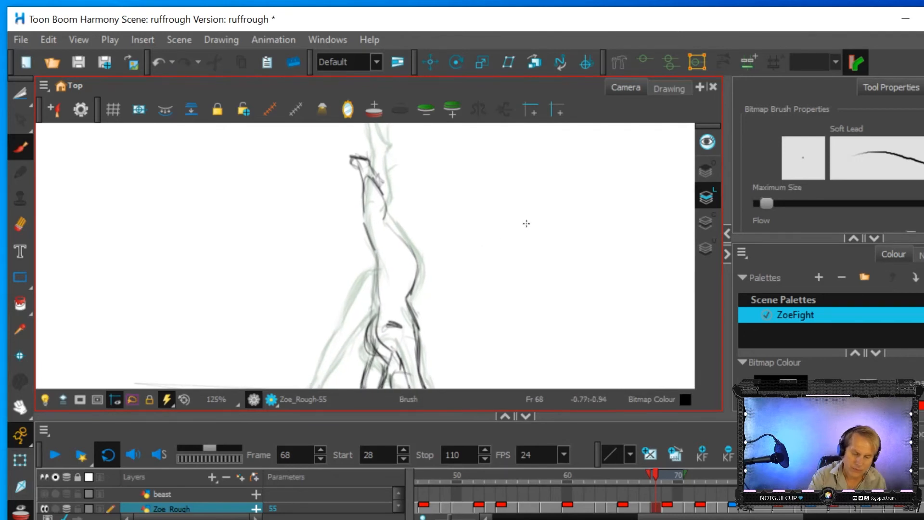
left_click_drag(373, 279, 375, 232)
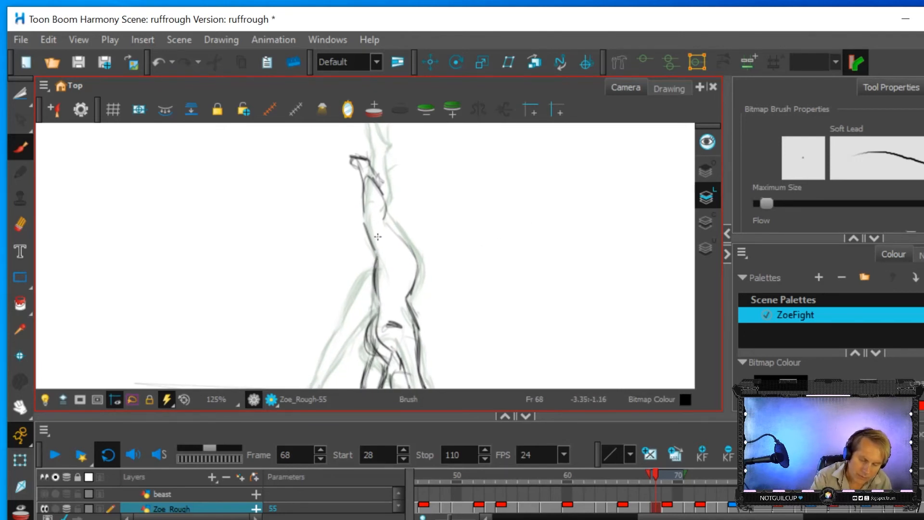
mouse_move(410, 297)
left_mouse_down()
mouse_move(415, 268)
mouse_move(395, 227)
mouse_move(407, 227)
mouse_move(387, 217)
left_mouse_up()
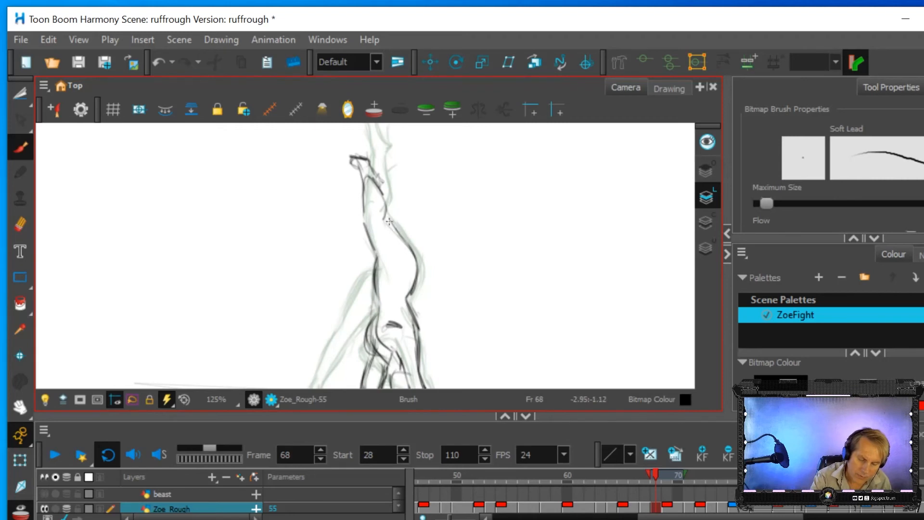
left_click_drag(383, 275, 362, 218)
mouse_move(370, 250)
left_mouse_down()
mouse_move(358, 162)
mouse_move(361, 191)
mouse_move(364, 169)
mouse_move(383, 215)
mouse_move(377, 188)
mouse_move(350, 158)
mouse_move(365, 157)
mouse_move(379, 185)
mouse_move(367, 162)
left_mouse_up()
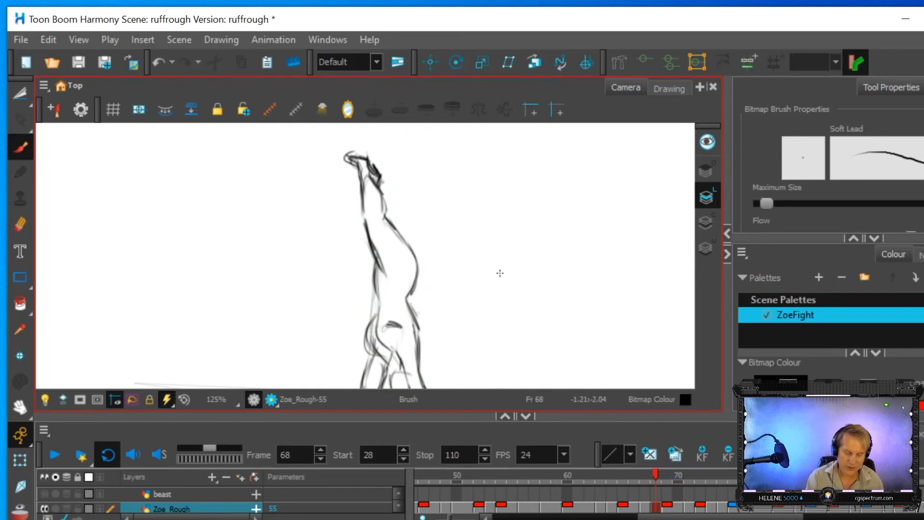
Step: Flip between frames 68 and 69 without onion skin to check the motion of the refined handstand drawing
scroll(517, 263, "down", 1)
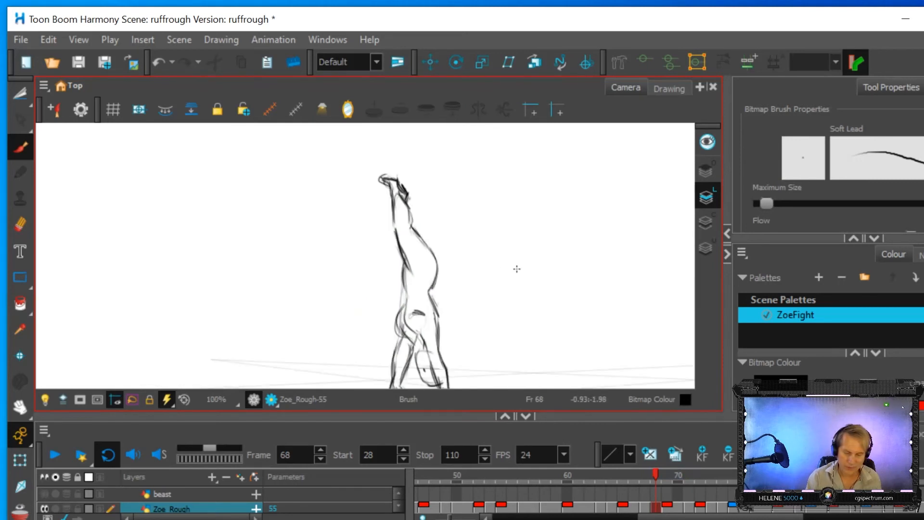
left_click_drag(520, 272, 505, 239)
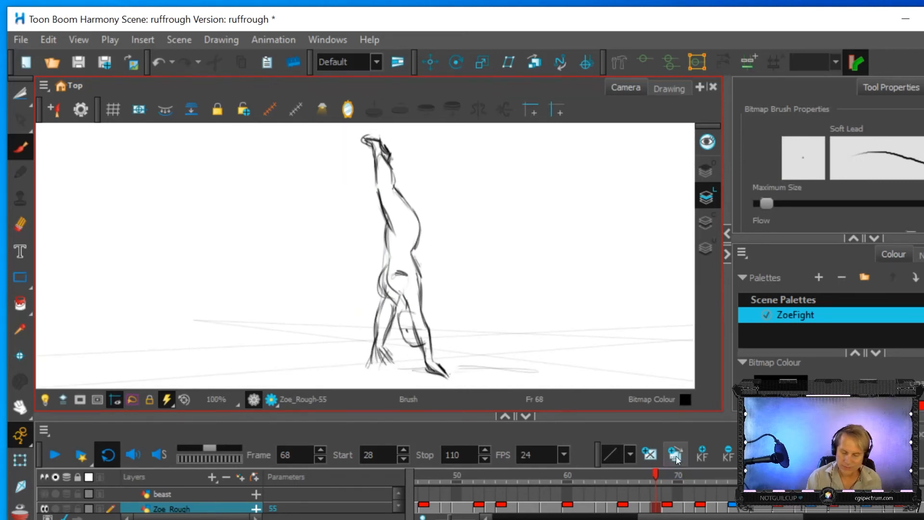
left_click(667, 506)
left_click(653, 507)
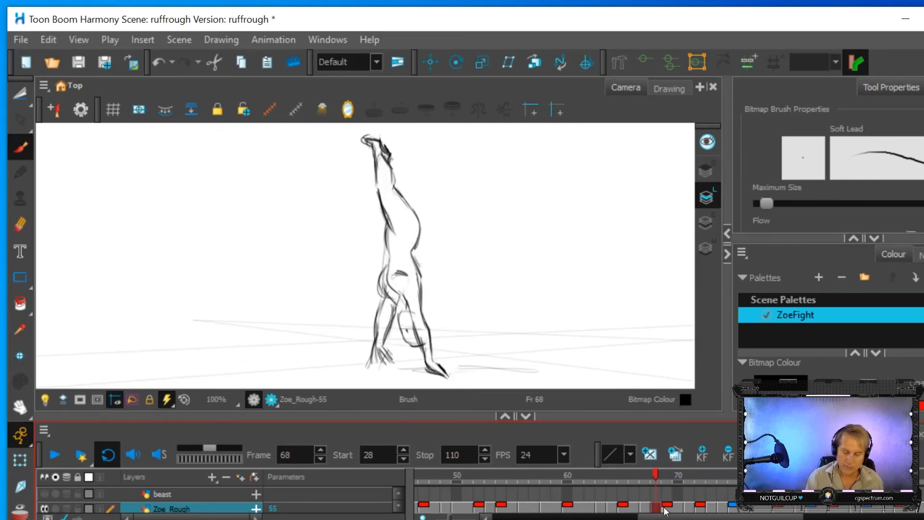
left_click(669, 509)
left_click(656, 509)
left_click(668, 509)
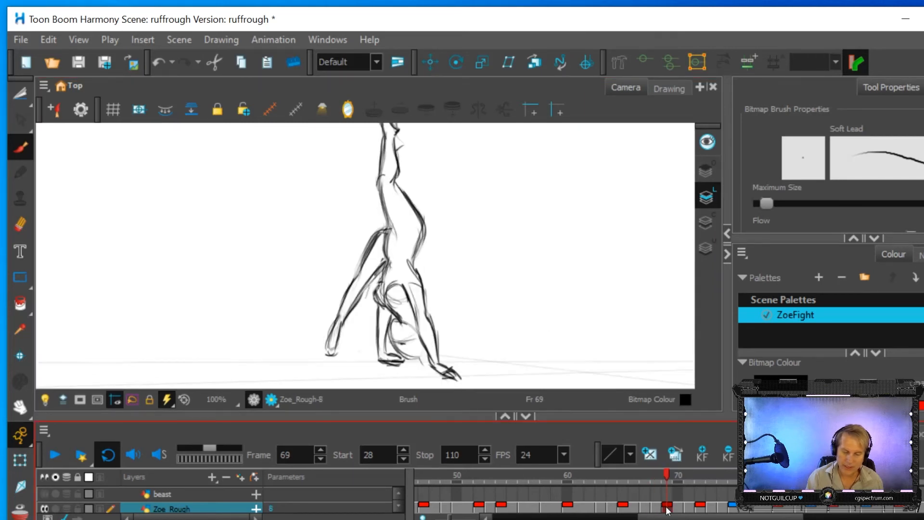
mouse_move(647, 471)
left_mouse_down()
mouse_move(714, 477)
mouse_move(634, 480)
mouse_move(664, 480)
mouse_move(655, 480)
left_mouse_up()
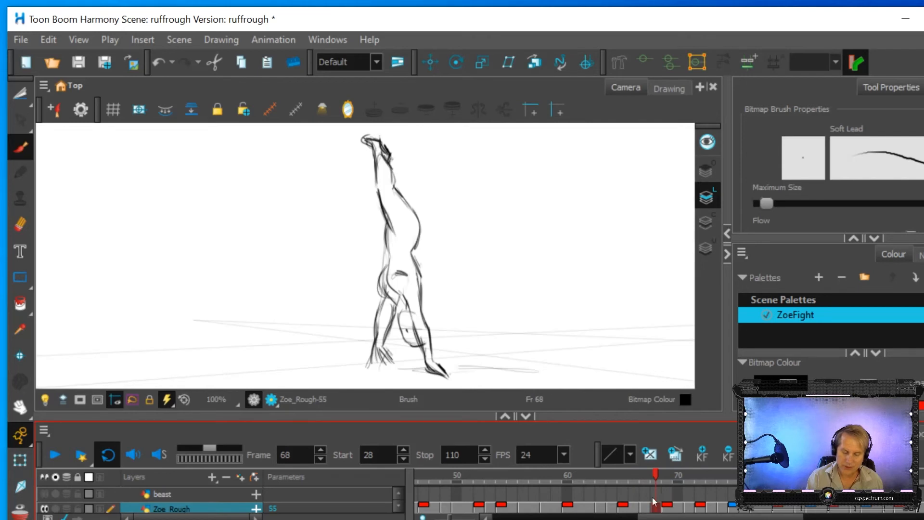
Step: Erase the figure's left planted hand on frame 68 and redraw it flat on the ground, following the onion-skinned hand of frame 69
left_click(20, 512)
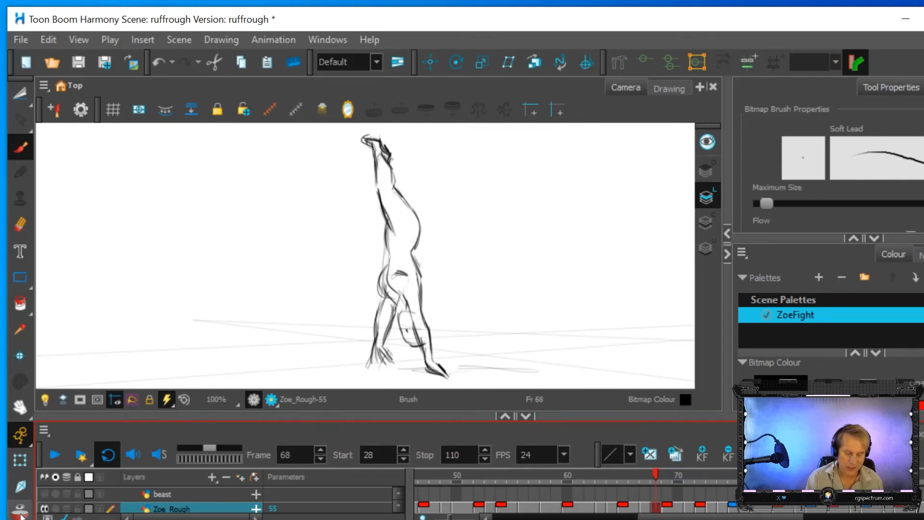
key("2")
key("2")
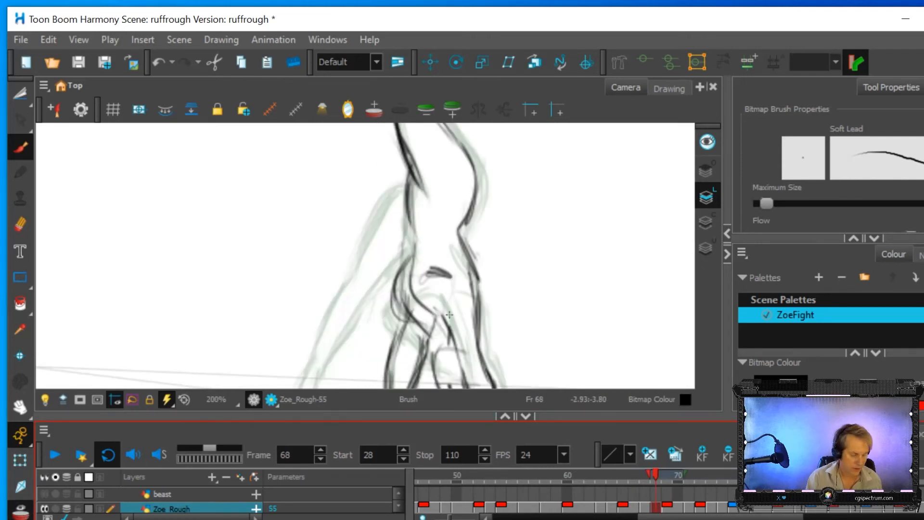
left_click_drag(449, 314, 435, 198)
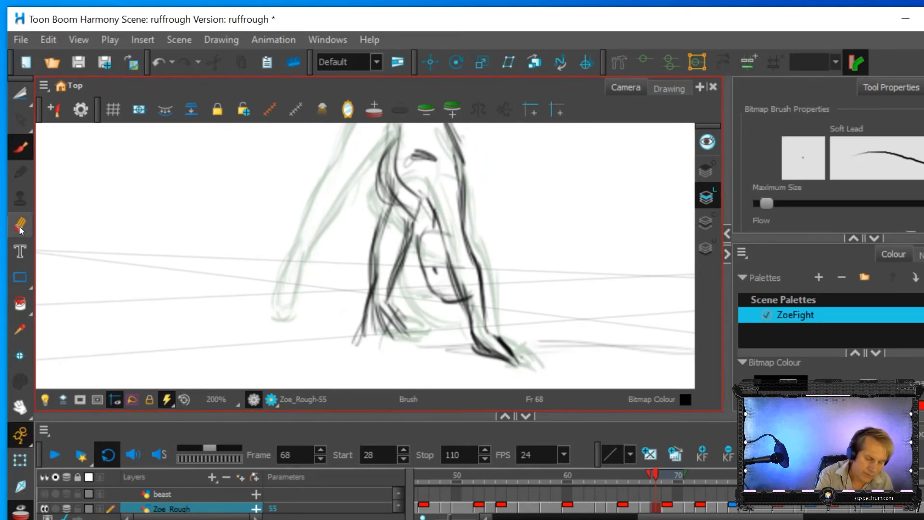
mouse_move(364, 304)
left_mouse_down()
mouse_move(360, 324)
mouse_move(397, 332)
mouse_move(367, 305)
left_mouse_up()
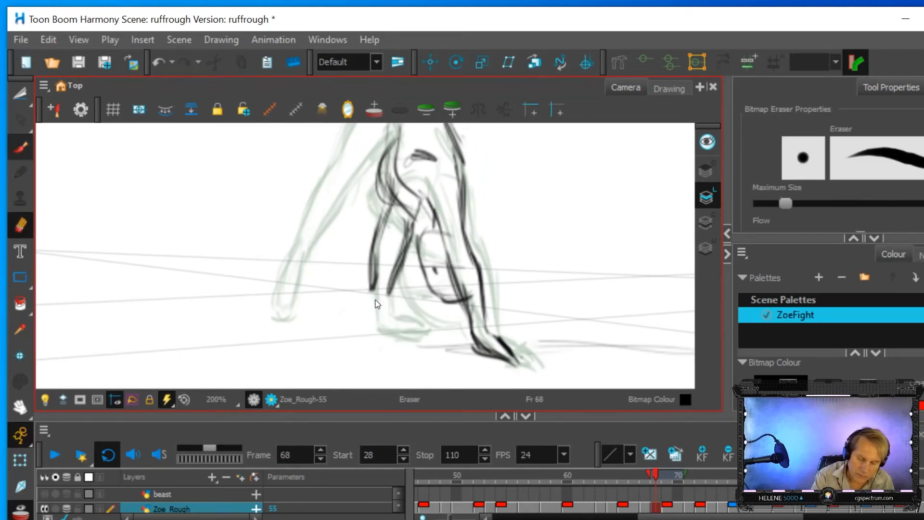
key("alt+b")
mouse_move(378, 277)
left_mouse_down()
mouse_move(373, 332)
mouse_move(393, 316)
mouse_move(419, 332)
mouse_move(384, 333)
mouse_move(371, 291)
mouse_move(385, 214)
left_mouse_up()
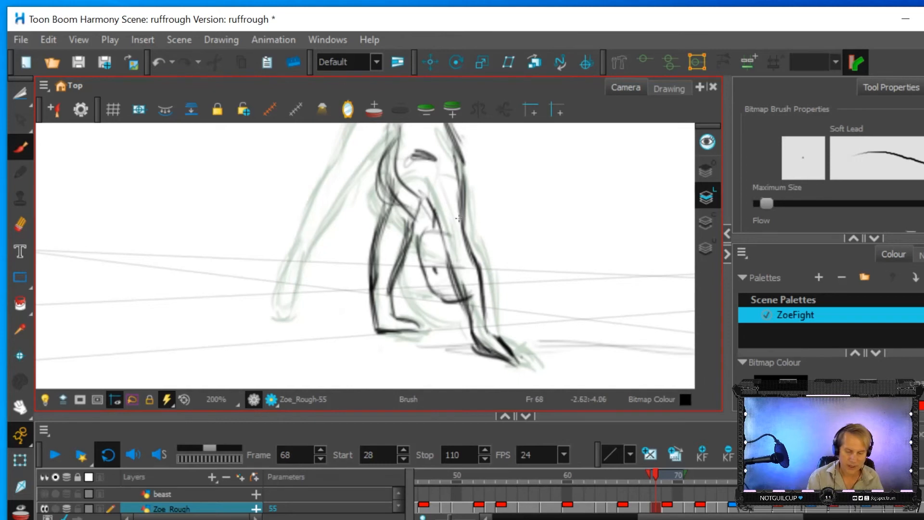
Step: Erase the chest and left torso contour on frame 68 and redraw them with rounded chest shapes over the onion-skinned frame 69
key("space")
left_click_drag(470, 236, 462, 320)
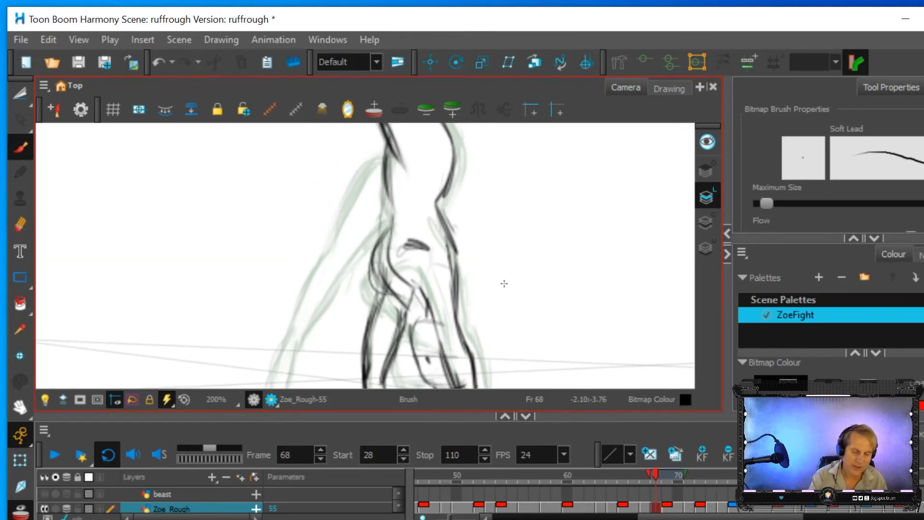
mouse_move(369, 268)
left_mouse_down()
mouse_move(378, 274)
mouse_move(380, 246)
mouse_move(404, 269)
mouse_move(398, 280)
mouse_move(388, 228)
mouse_move(425, 250)
mouse_move(416, 234)
left_mouse_up()
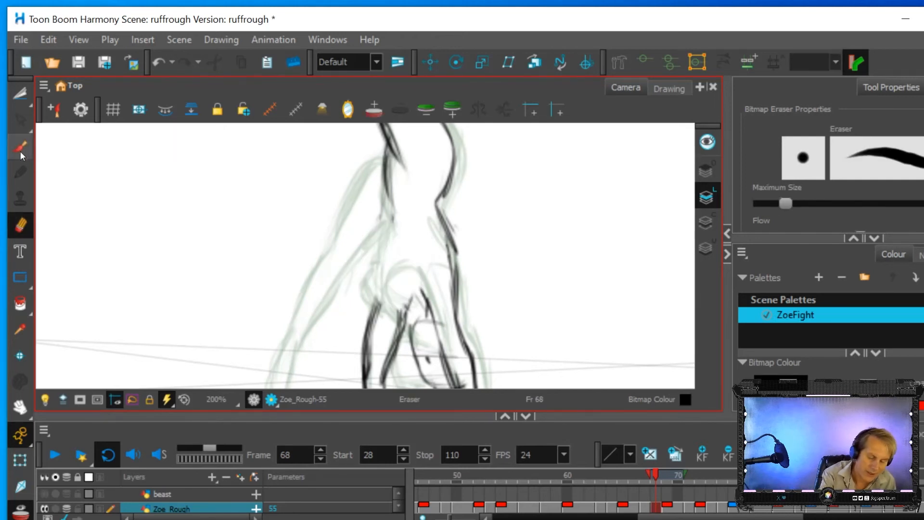
key("alt+b")
mouse_move(366, 271)
left_mouse_down()
mouse_move(381, 303)
mouse_move(370, 290)
mouse_move(377, 263)
left_mouse_up()
mouse_move(397, 296)
left_mouse_down()
mouse_move(385, 268)
mouse_move(414, 262)
mouse_move(405, 262)
mouse_move(426, 283)
mouse_move(441, 273)
mouse_move(433, 307)
mouse_move(405, 306)
mouse_move(403, 321)
mouse_move(407, 294)
mouse_move(409, 321)
mouse_move(402, 299)
mouse_move(383, 303)
left_mouse_up()
mouse_move(380, 241)
left_mouse_down()
mouse_move(390, 206)
mouse_move(376, 261)
left_mouse_up()
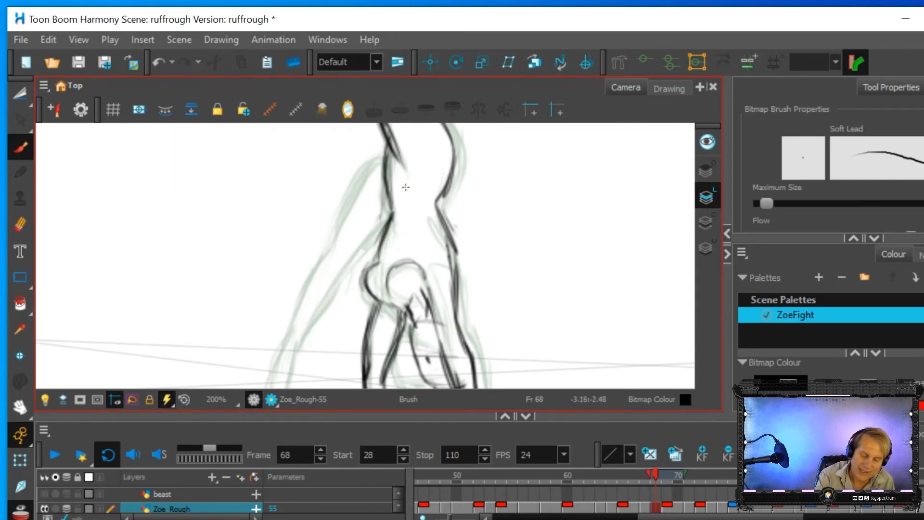
Step: Strengthen the right side of the torso and the inner contour of the right supporting arm
left_click_drag(445, 219, 455, 320)
left_click_drag(428, 279, 438, 326)
key("space")
left_click_drag(468, 324, 450, 237)
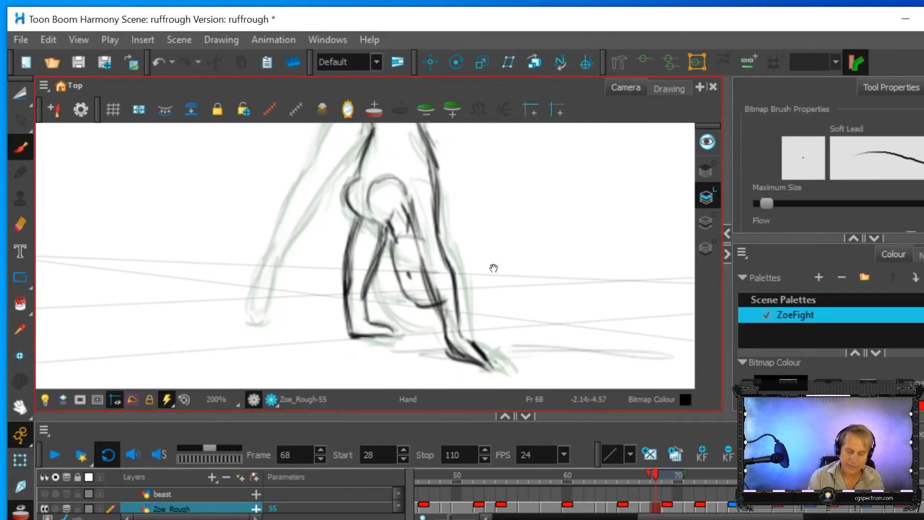
Step: Inspect the frame 69 figure and play the animation from frame 52 without onion skin to check the handstand motion
left_click_drag(656, 471, 666, 476)
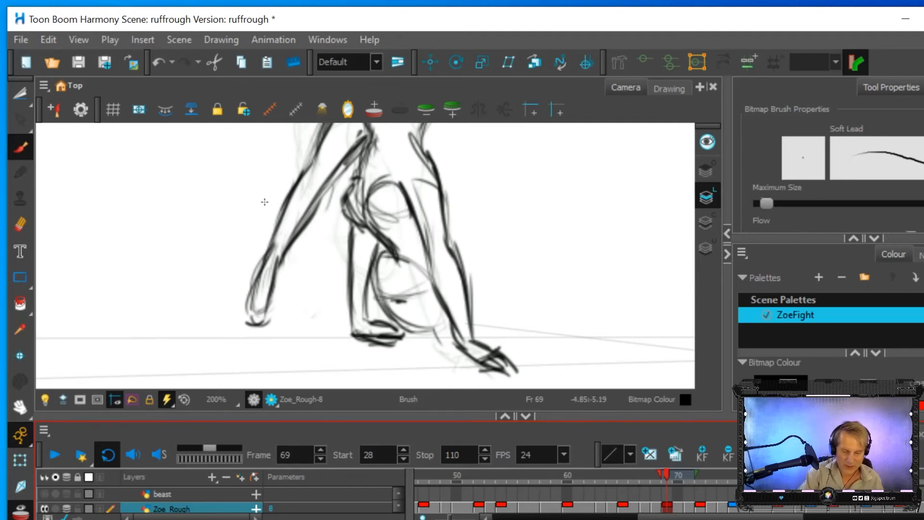
scroll(372, 211, "down", 4)
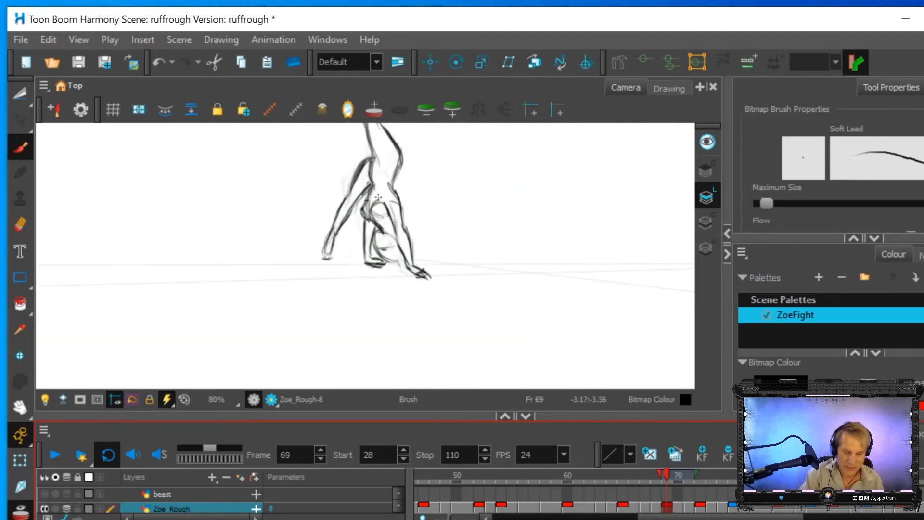
key("space")
left_click_drag(341, 240, 369, 327)
left_click_drag(396, 279, 394, 282)
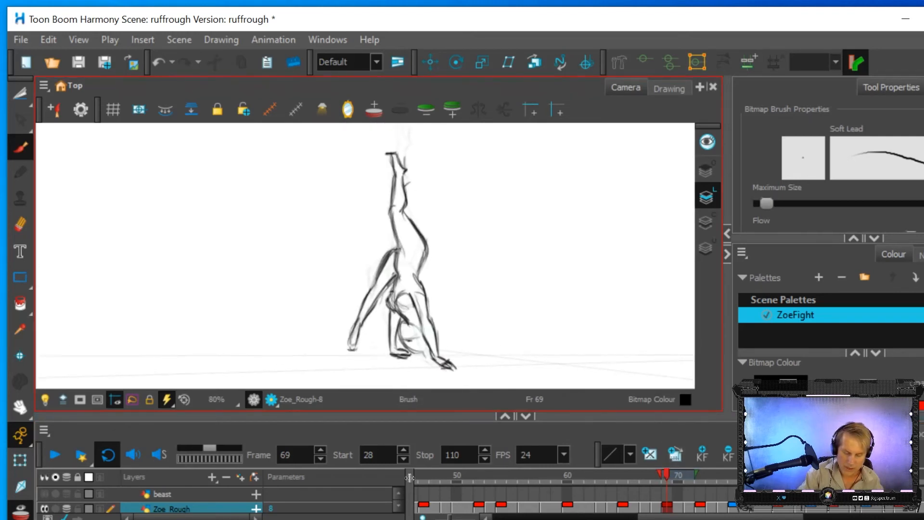
key("alt+o")
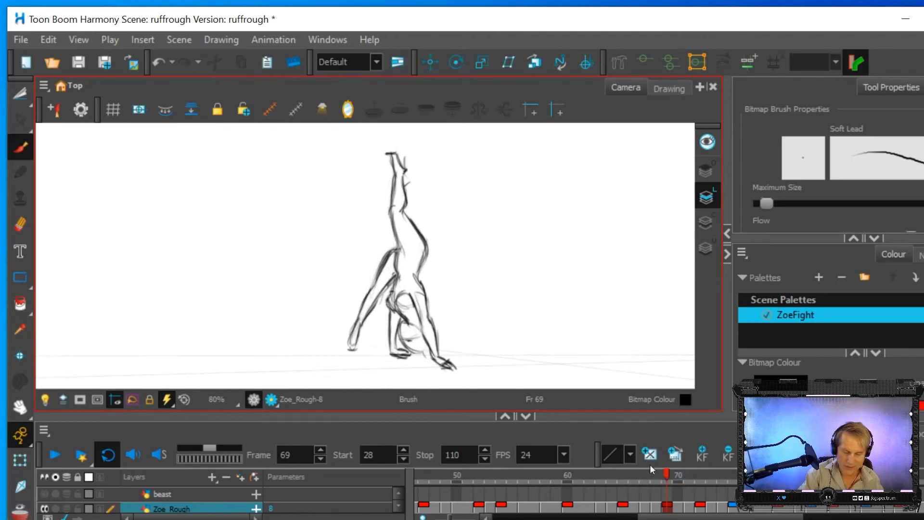
scroll(470, 268, "down", 1)
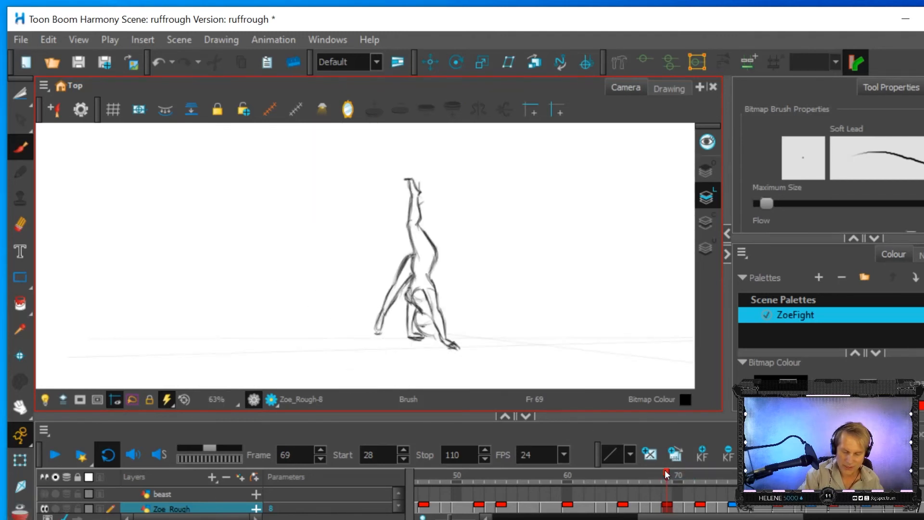
left_click_drag(666, 475, 479, 476)
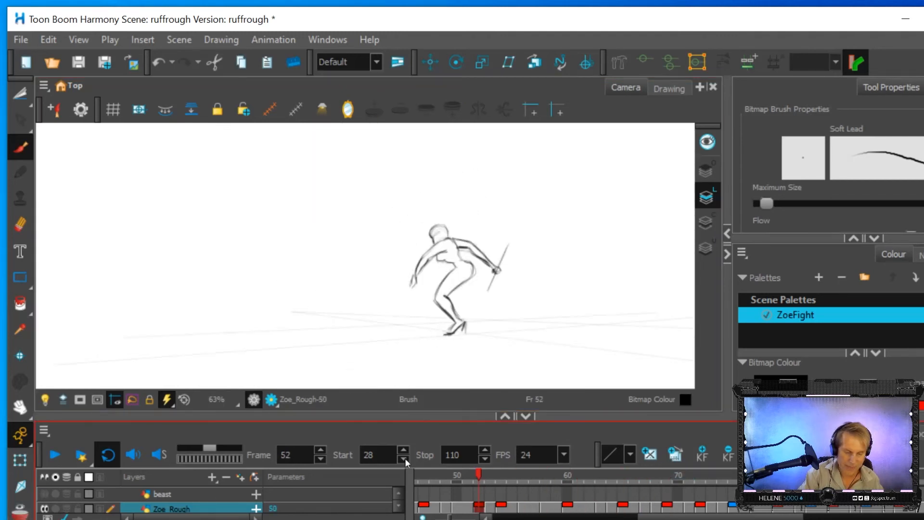
left_click(55, 455)
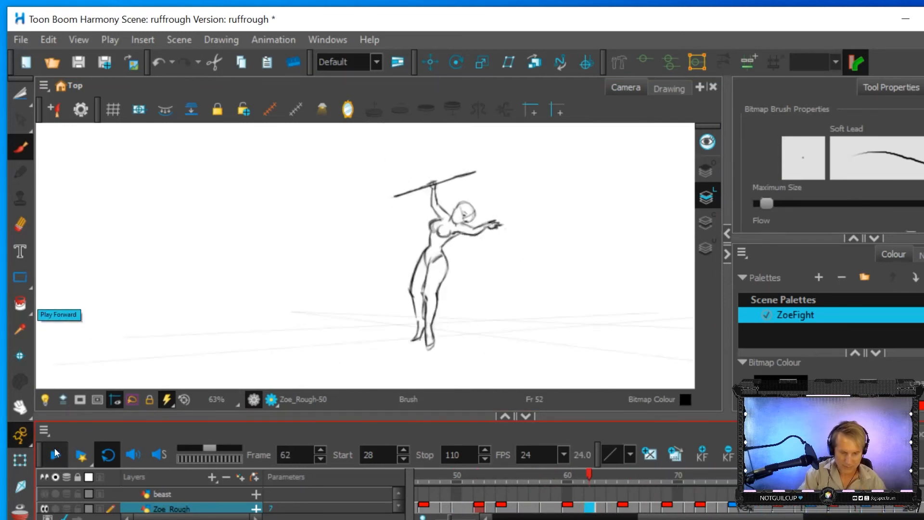
mouse_move(622, 479)
left_mouse_down()
mouse_move(538, 477)
mouse_move(664, 487)
mouse_move(638, 489)
mouse_move(613, 484)
mouse_move(680, 482)
mouse_move(631, 481)
mouse_move(665, 490)
mouse_move(633, 494)
mouse_move(686, 496)
mouse_move(647, 505)
mouse_move(695, 507)
mouse_move(644, 512)
mouse_move(667, 511)
mouse_move(657, 510)
left_mouse_up()
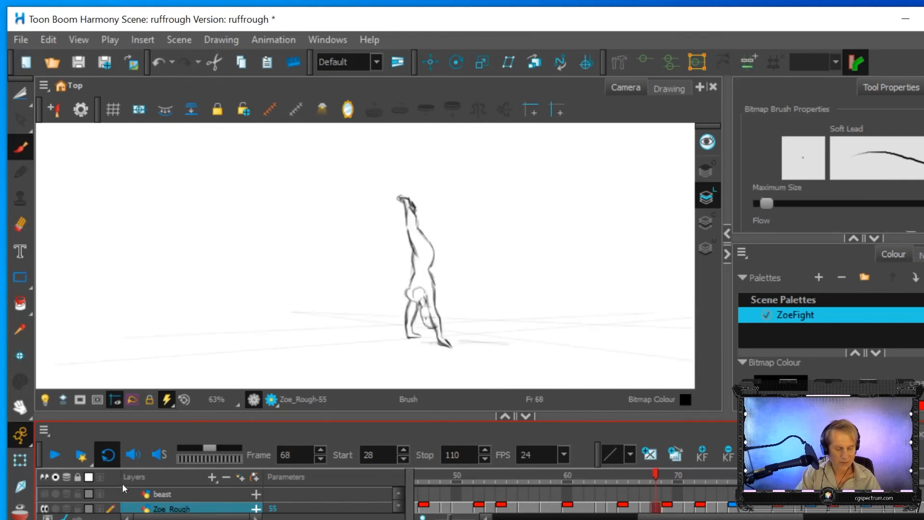
Step: Sketch the lowered second leg on frame 68 from hip to foot, beside the onion-skinned leg of frame 69
key("alt+o")
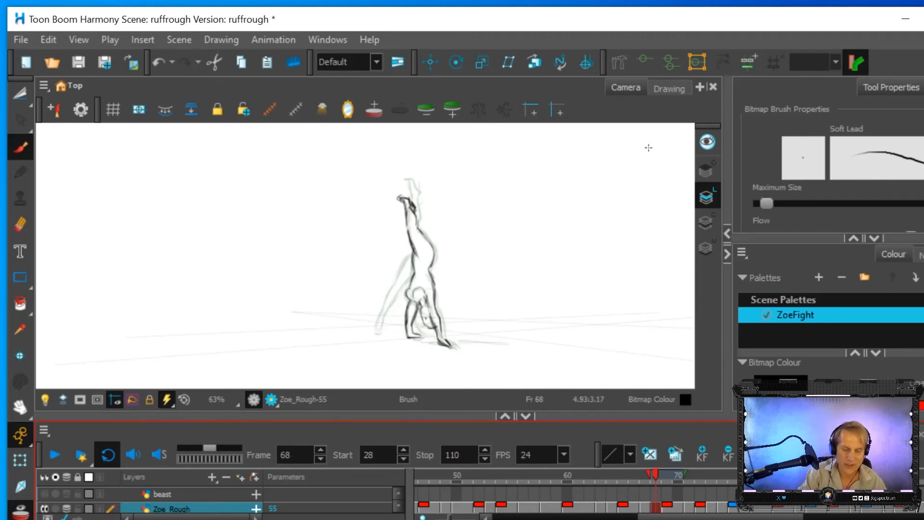
scroll(513, 189, "up", 4)
key("space")
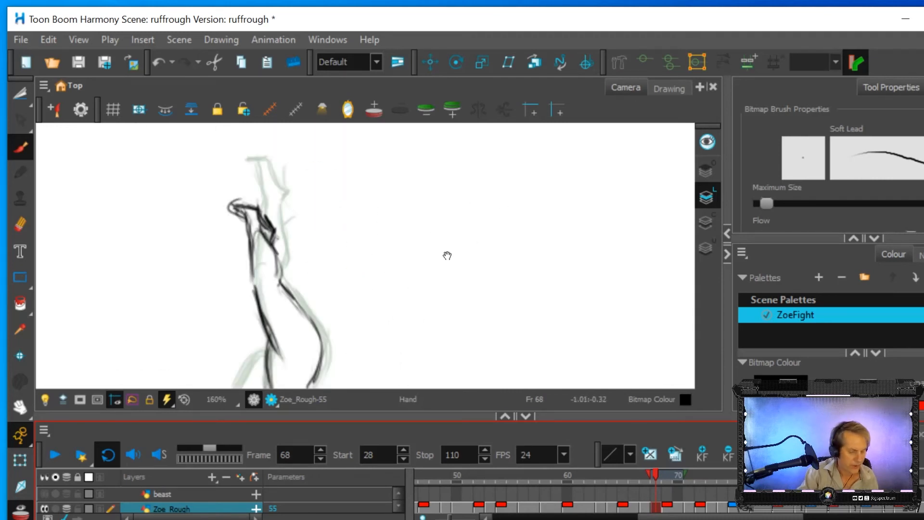
left_click_drag(443, 253, 552, 206)
scroll(540, 306, "down", 1)
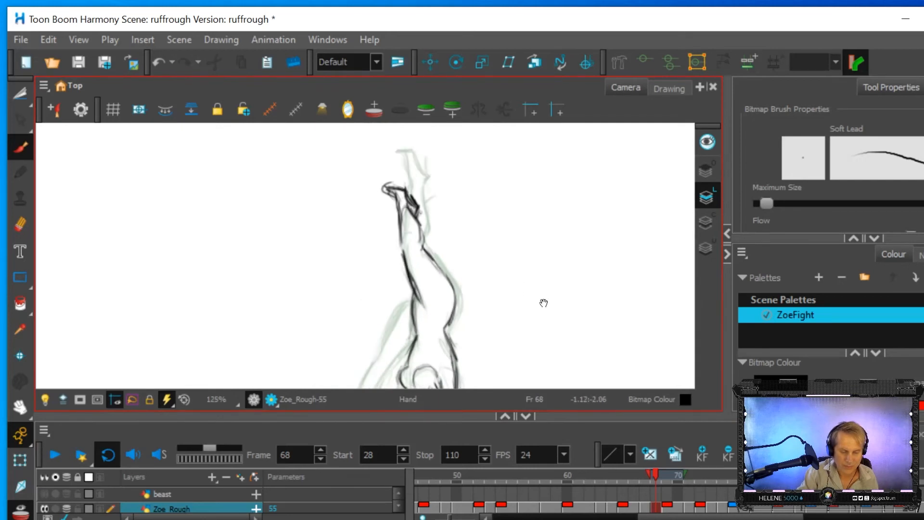
scroll(551, 296, "down", 1)
left_click_drag(544, 298, 514, 257)
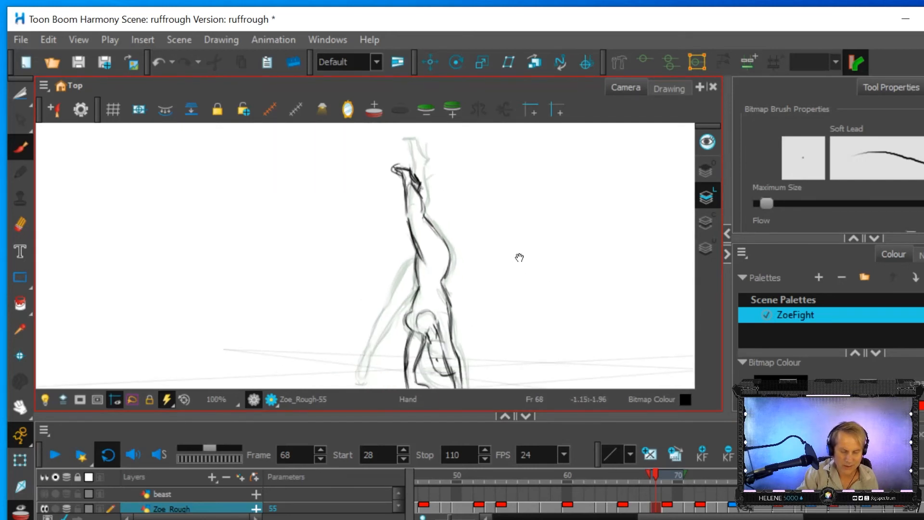
scroll(516, 259, "up", 1)
scroll(516, 259, "down", 1)
left_click_drag(515, 258, 516, 242)
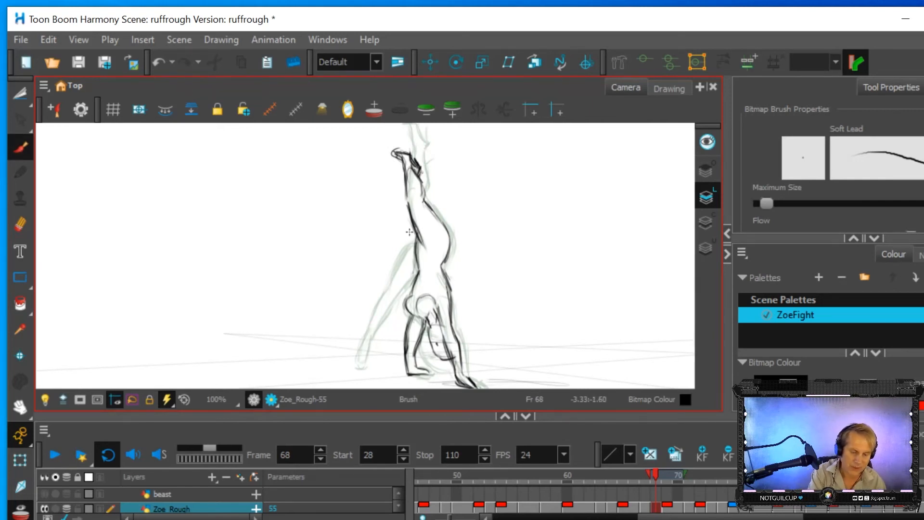
mouse_move(362, 319)
left_mouse_down()
mouse_move(412, 234)
mouse_move(399, 243)
left_mouse_up()
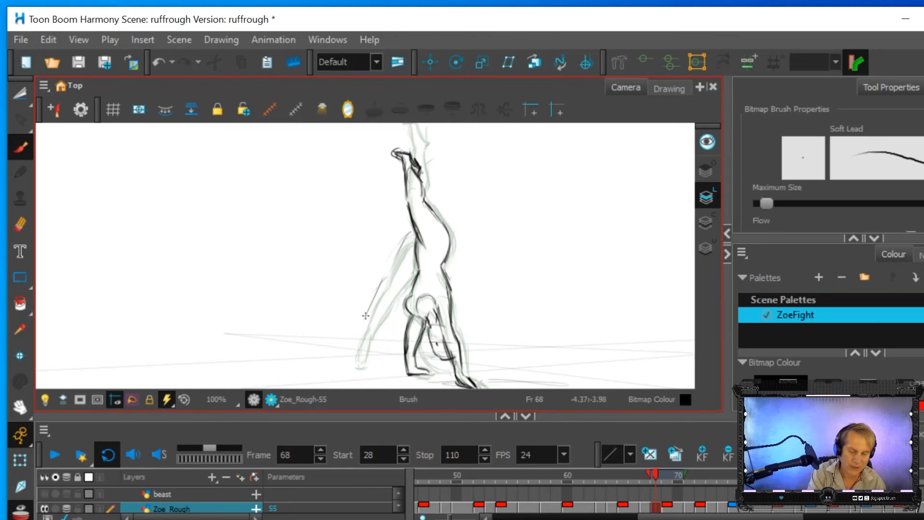
mouse_move(374, 319)
left_mouse_down()
mouse_move(407, 274)
mouse_move(410, 234)
left_mouse_up()
mouse_move(363, 330)
left_mouse_down()
mouse_move(361, 356)
mouse_move(347, 348)
mouse_move(358, 357)
mouse_move(365, 341)
mouse_move(351, 351)
mouse_move(360, 324)
mouse_move(401, 245)
mouse_move(372, 330)
mouse_move(403, 287)
mouse_move(409, 274)
mouse_move(358, 355)
mouse_move(347, 353)
mouse_move(370, 306)
left_mouse_up()
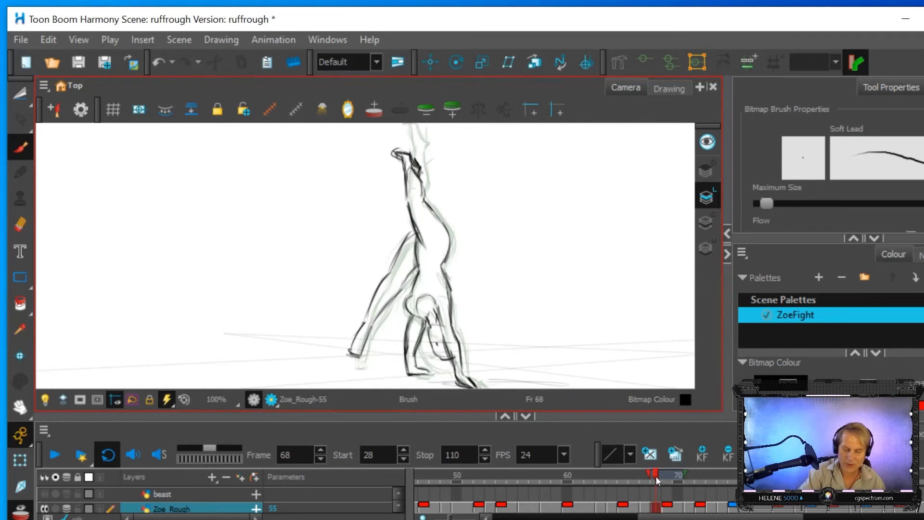
Step: Erase the left supporting arm and hand from the frame 67 drawing without onion skin
left_click(22, 511)
mouse_move(656, 474)
left_mouse_down()
mouse_move(688, 478)
mouse_move(634, 483)
mouse_move(686, 483)
mouse_move(680, 475)
mouse_move(638, 481)
mouse_move(686, 486)
mouse_move(614, 505)
mouse_move(665, 505)
mouse_move(615, 508)
mouse_move(642, 508)
left_mouse_up()
right_click(678, 489)
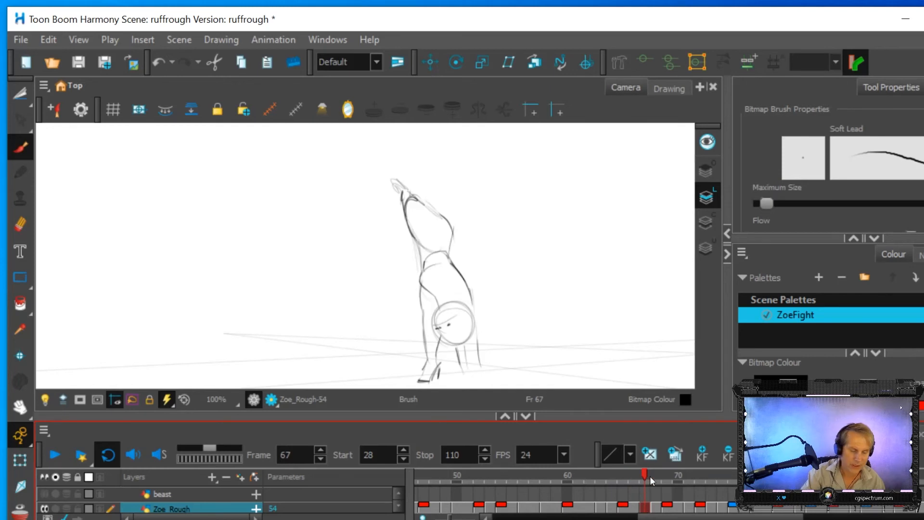
left_click(20, 225)
key("alt+e")
mouse_move(419, 374)
left_mouse_down()
mouse_move(417, 342)
mouse_move(436, 350)
mouse_move(416, 294)
mouse_move(426, 334)
left_mouse_up()
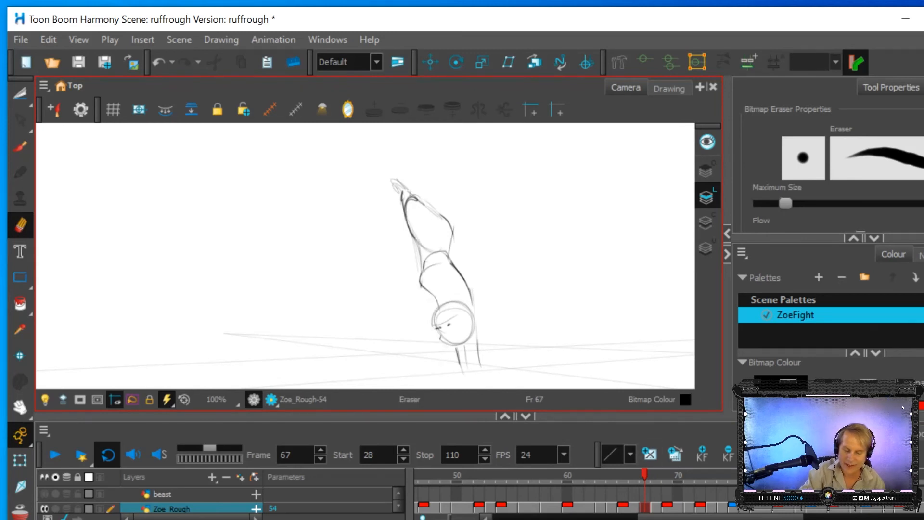
Step: Compare the leg poses on frames 65, 68 and 69, and erase the lowered leg from the frame 68 drawing
left_click(658, 506)
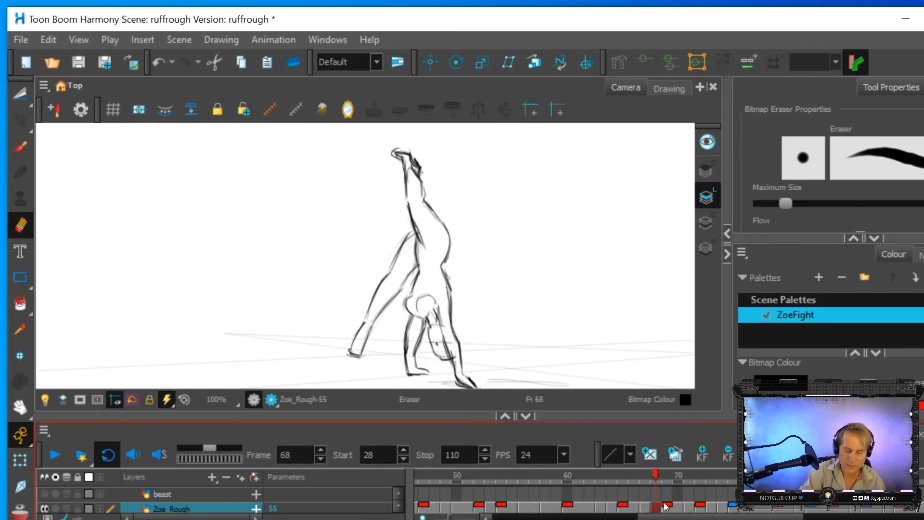
left_click(666, 506)
left_click(624, 505)
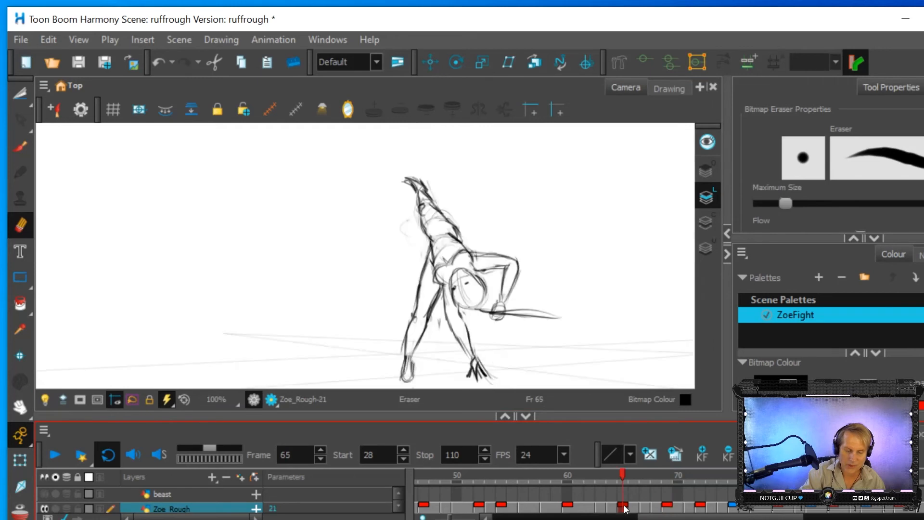
mouse_move(624, 478)
left_mouse_down()
mouse_move(645, 470)
mouse_move(660, 472)
mouse_move(629, 481)
mouse_move(668, 479)
mouse_move(645, 485)
mouse_move(653, 484)
left_mouse_up()
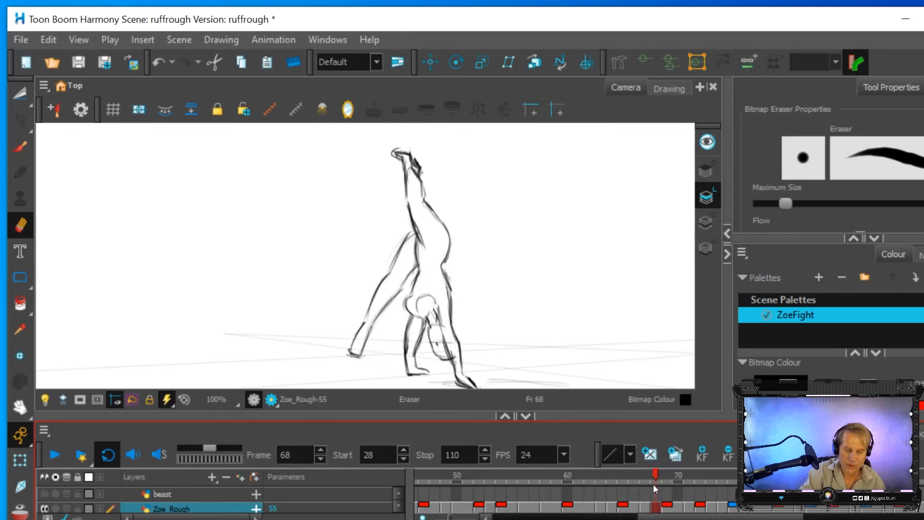
mouse_move(353, 354)
left_mouse_down()
mouse_move(363, 319)
mouse_move(376, 317)
mouse_move(389, 257)
mouse_move(403, 265)
mouse_move(399, 227)
left_mouse_up()
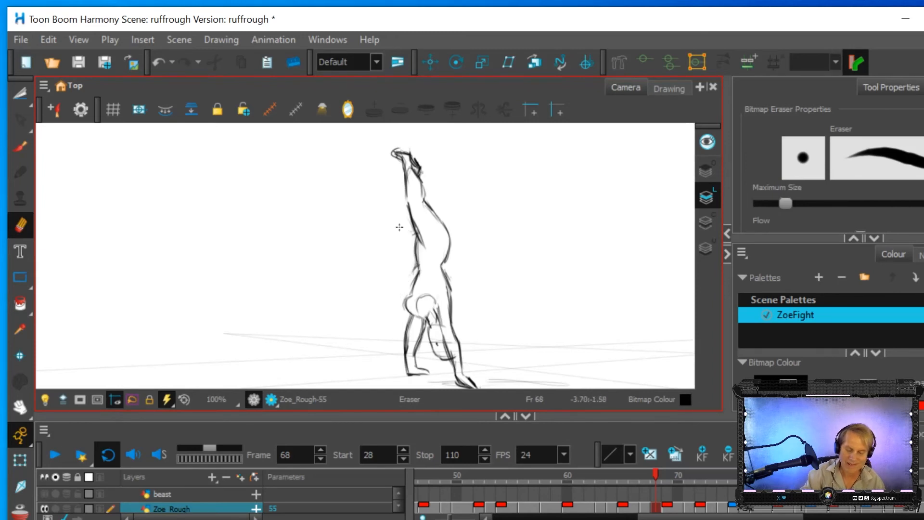
Step: Turn on onion skin back to frame 65 and sketch the lowered leg on frame 68, beside the leg of frame 69
left_click(22, 512)
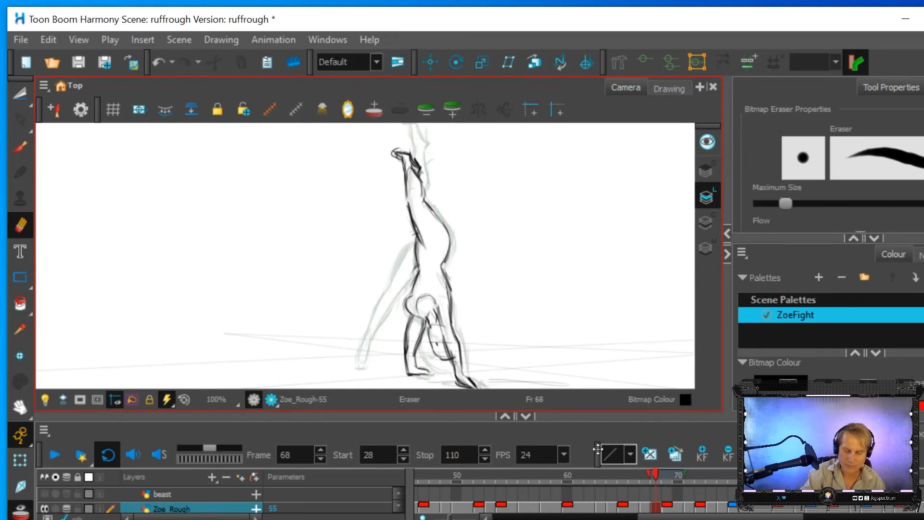
left_click_drag(649, 477, 622, 483)
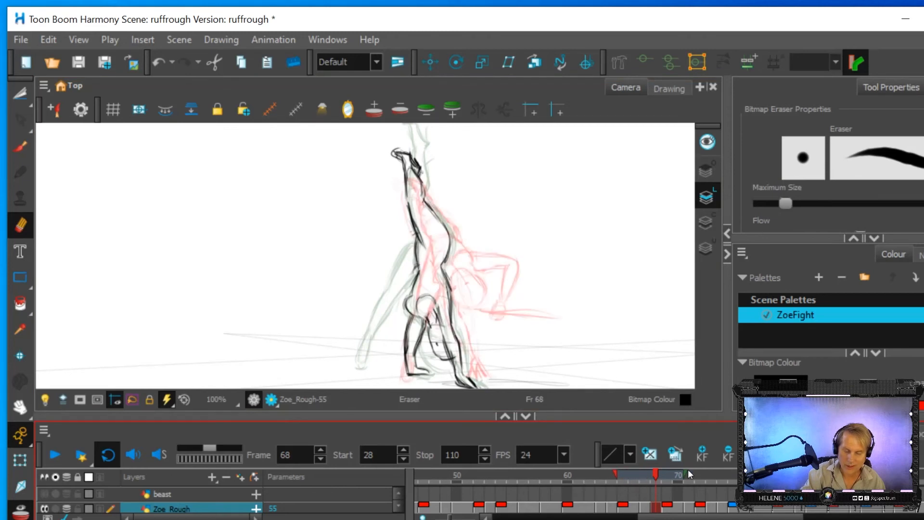
left_click(25, 149)
mouse_move(391, 353)
left_mouse_down()
mouse_move(385, 367)
mouse_move(409, 383)
left_mouse_up()
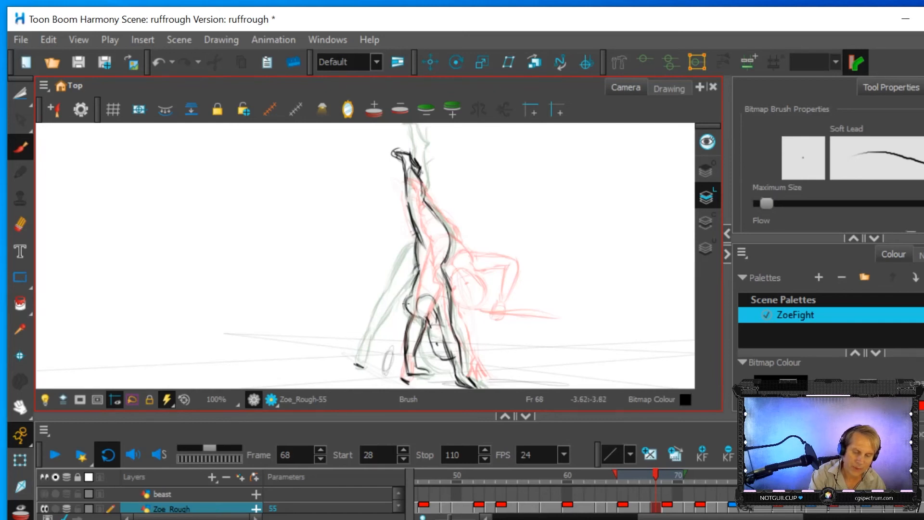
left_click_drag(389, 342, 407, 289)
left_click_drag(409, 263, 399, 299)
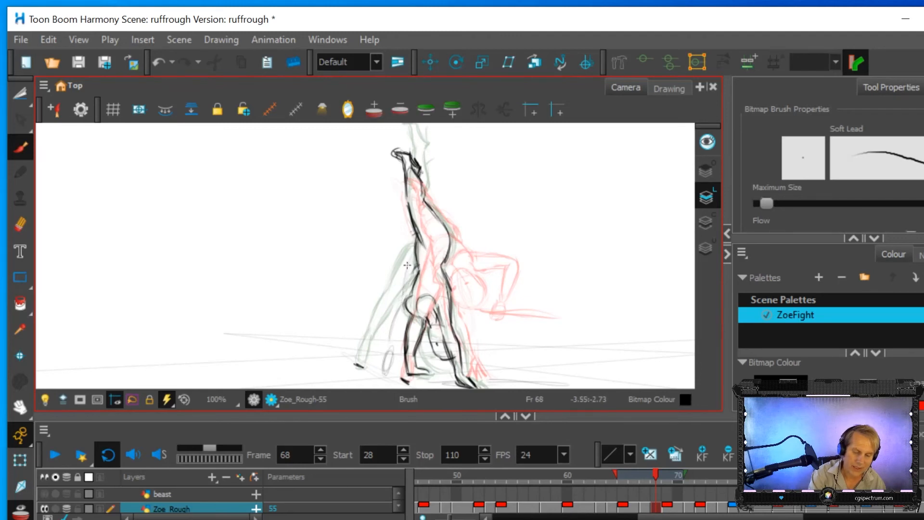
Step: Erase the stray foot marks on frame 68 and redraw the lowered leg and foot closer to the supporting arm
left_click(21, 407)
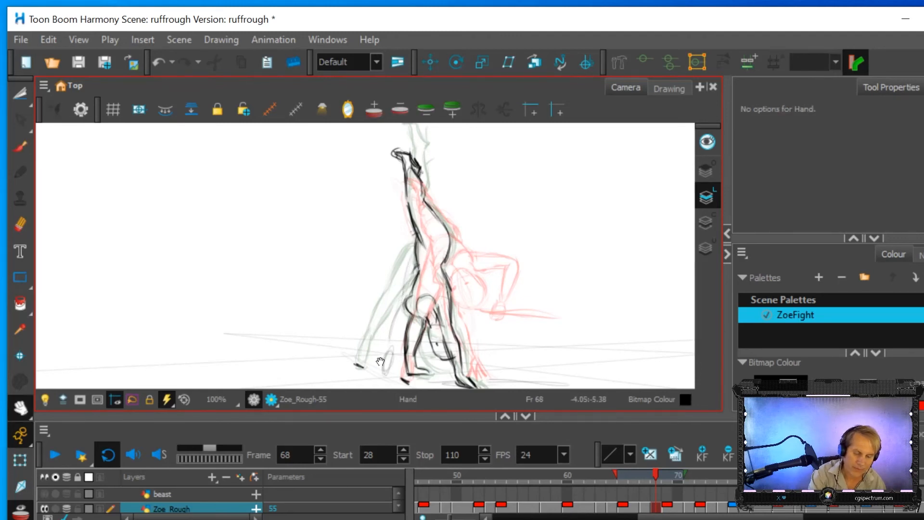
left_click_drag(381, 363, 377, 364)
key("alt+3")
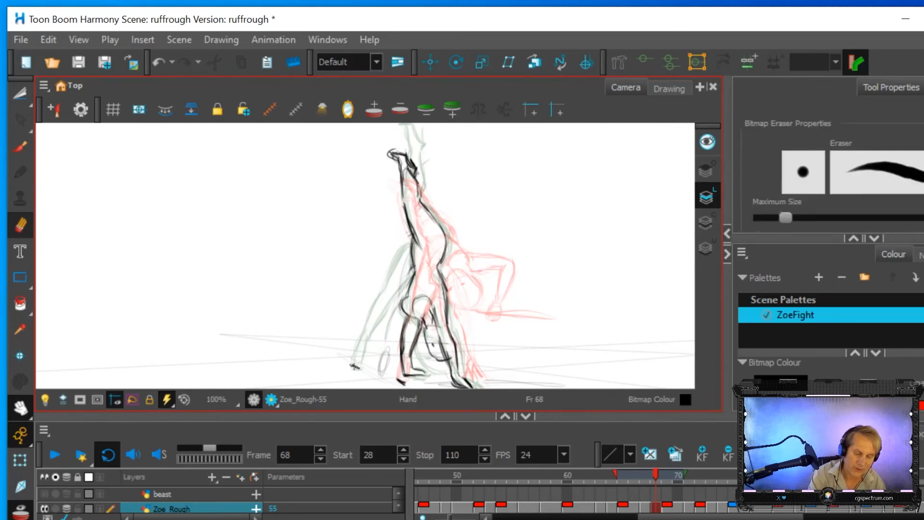
mouse_move(385, 352)
left_mouse_down()
mouse_move(381, 373)
mouse_move(371, 368)
left_mouse_up()
left_click(20, 148)
left_click_drag(384, 330, 399, 296)
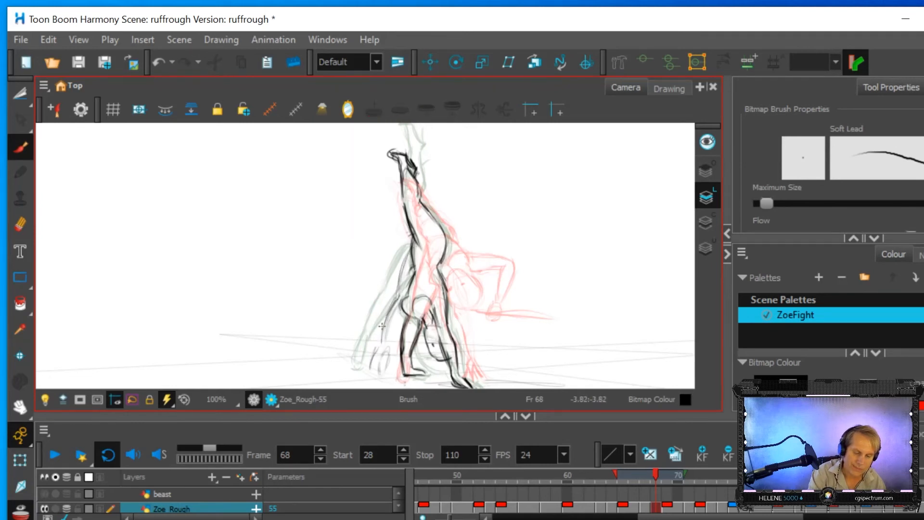
key("alt+o")
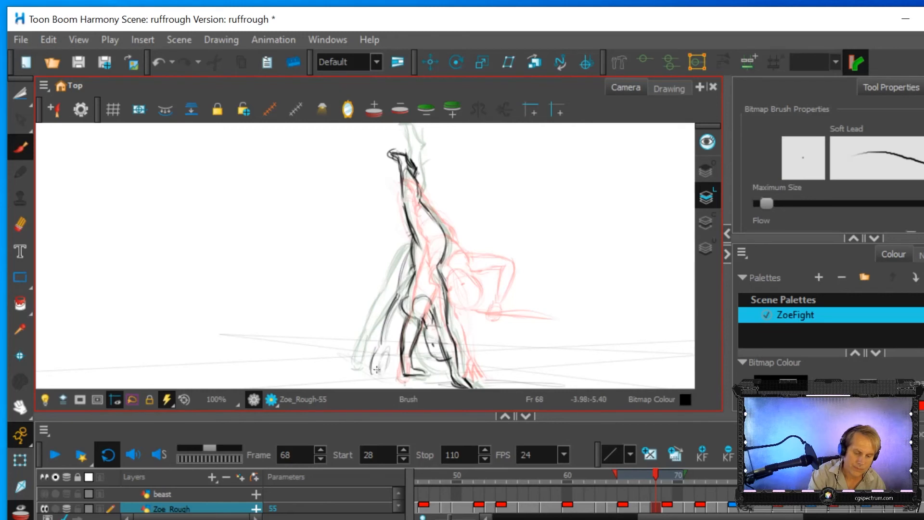
key("alt+o")
left_click_drag(377, 373, 395, 327)
Step: Check the frame 68 figure with and without onion skin, leaving onion skin off
key("alt+o")
key("alt+o")
key("alt+o")
key("alt+o")
key("alt+o")
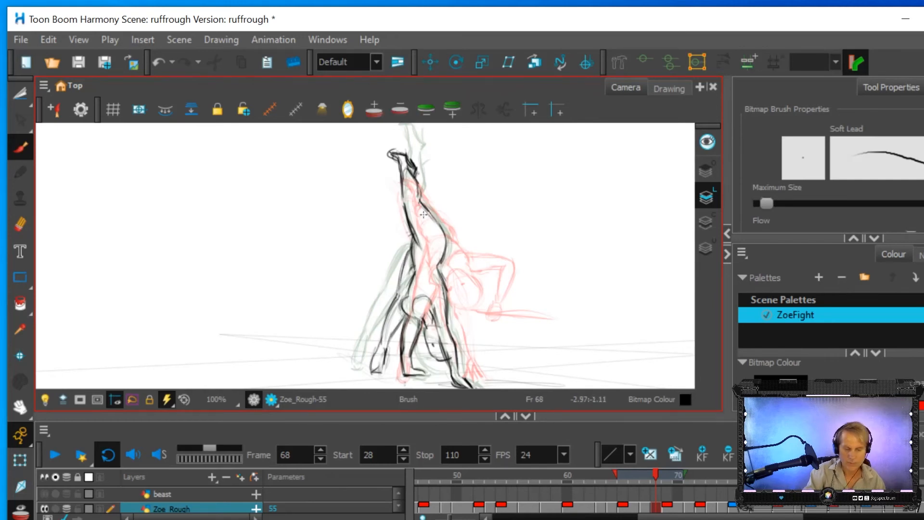
key("alt+o")
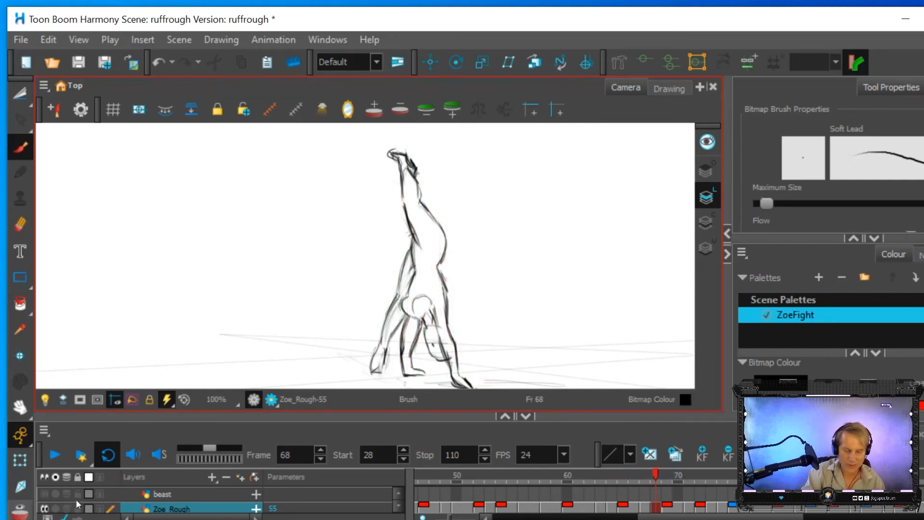
mouse_move(654, 473)
left_mouse_down()
mouse_move(636, 477)
mouse_move(687, 488)
mouse_move(631, 492)
mouse_move(692, 491)
mouse_move(635, 506)
mouse_move(676, 508)
mouse_move(658, 511)
left_mouse_up()
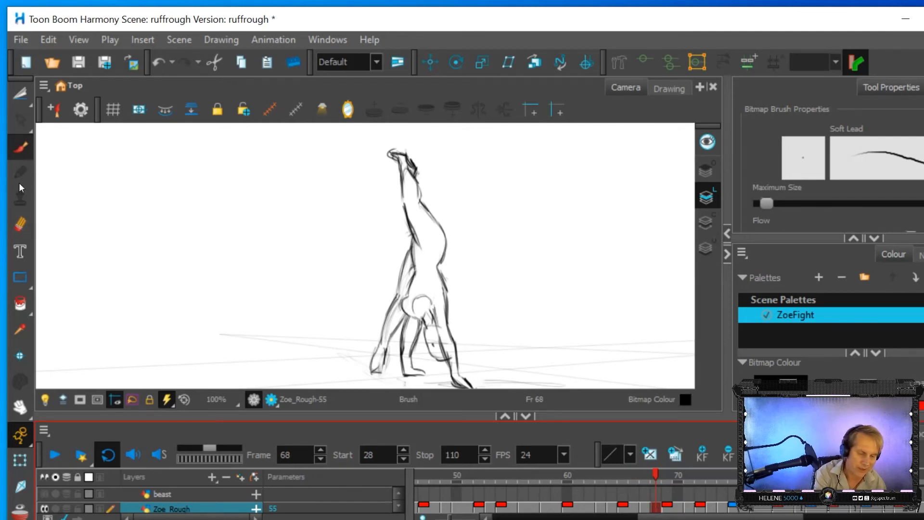
Step: Strengthen the outline of the lowered leg and foot on frame 68 with darker brush strokes
key("alt+e")
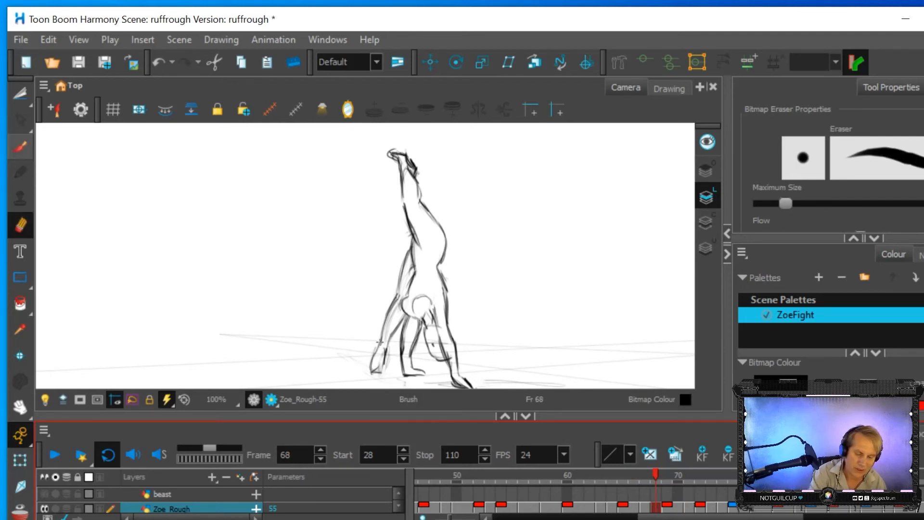
key("alt+b")
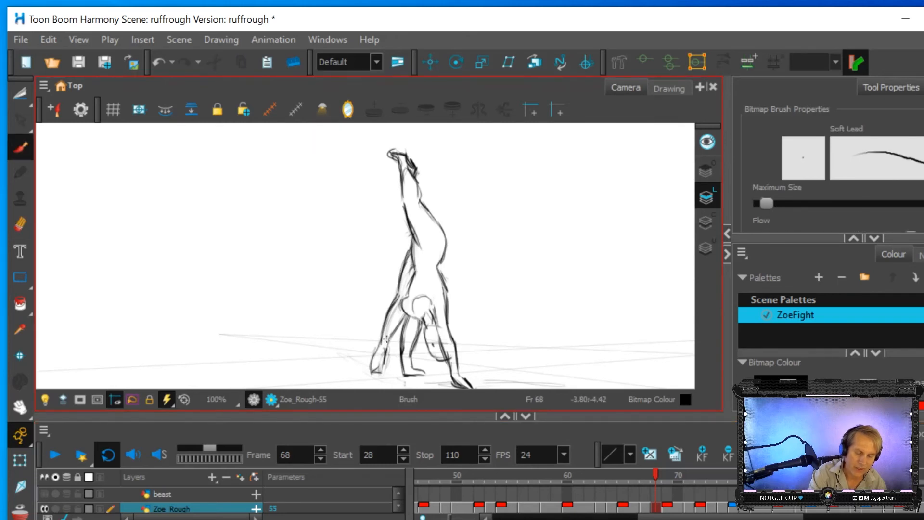
mouse_move(380, 342)
left_mouse_down()
mouse_move(379, 375)
mouse_move(407, 293)
left_mouse_up()
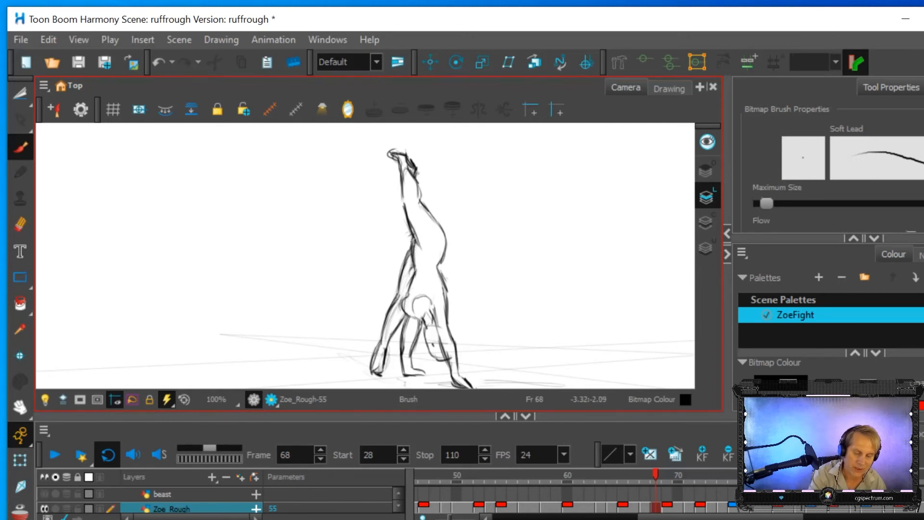
Step: Erase the lower part of the raised leg on frame 68 and redraw it between knee and foot
mouse_move(404, 205)
left_mouse_down()
mouse_move(401, 172)
mouse_move(405, 207)
left_mouse_up()
left_click(25, 224)
mouse_move(405, 189)
left_mouse_down()
mouse_move(417, 195)
mouse_move(406, 174)
left_mouse_up()
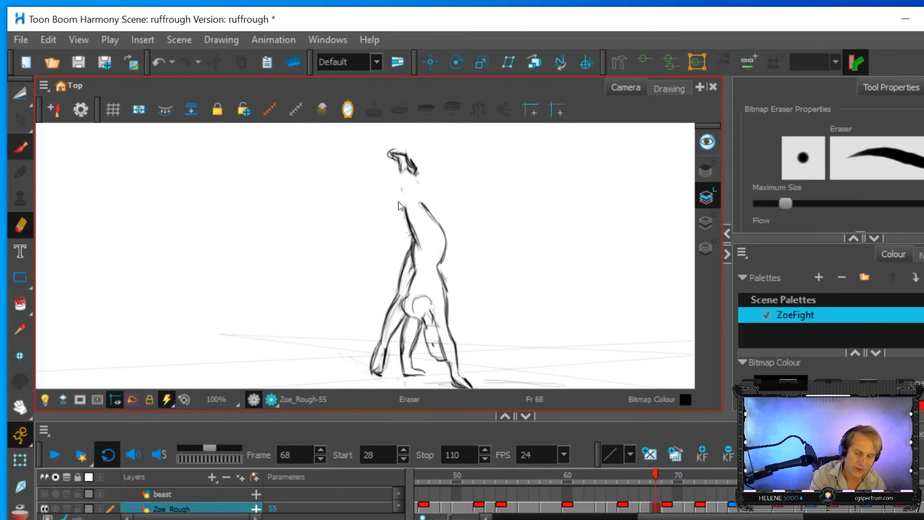
key("alt+b")
mouse_move(403, 195)
left_mouse_down()
mouse_move(402, 176)
mouse_move(420, 205)
left_mouse_up()
left_click_drag(402, 175, 412, 219)
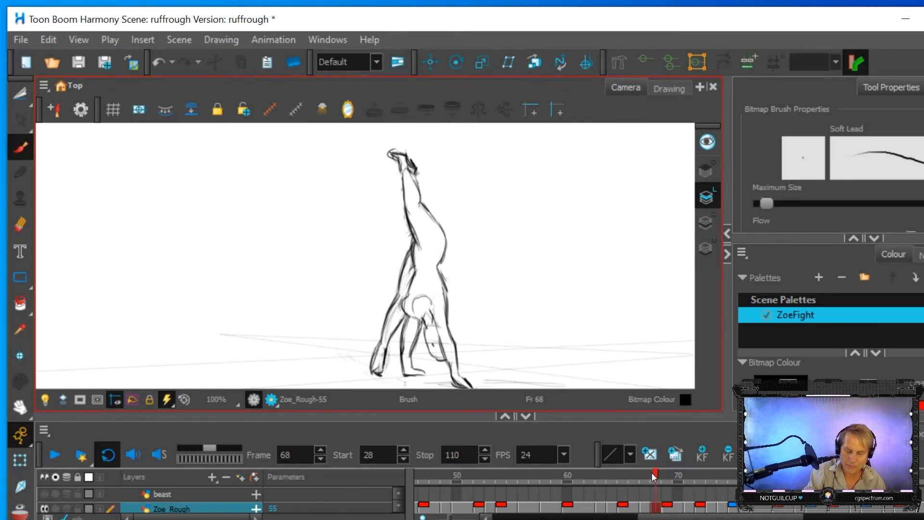
Step: Erase the raised leg and foot from the frame 67 drawing
mouse_move(660, 474)
left_mouse_down()
mouse_move(730, 478)
mouse_move(654, 494)
mouse_move(625, 513)
mouse_move(649, 505)
left_mouse_up()
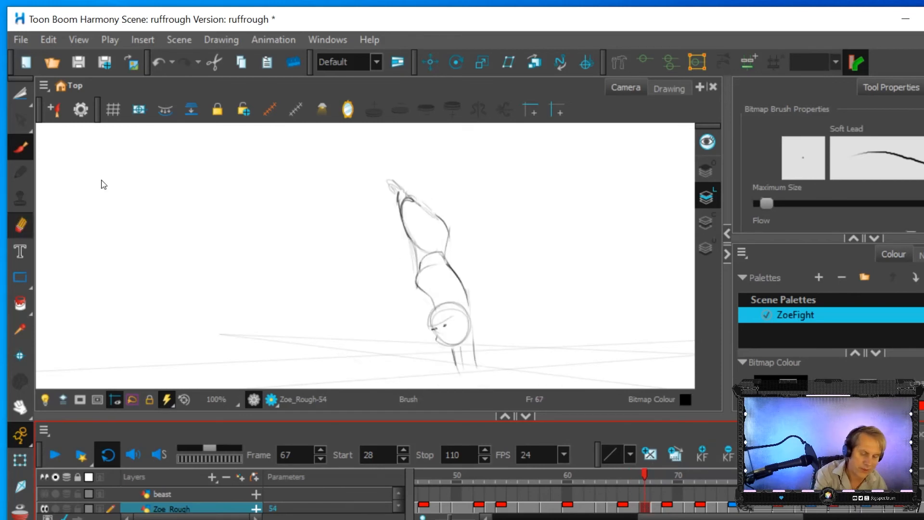
key("alt+e")
mouse_move(394, 192)
left_mouse_down()
mouse_move(405, 216)
mouse_move(424, 193)
mouse_move(418, 201)
left_mouse_up()
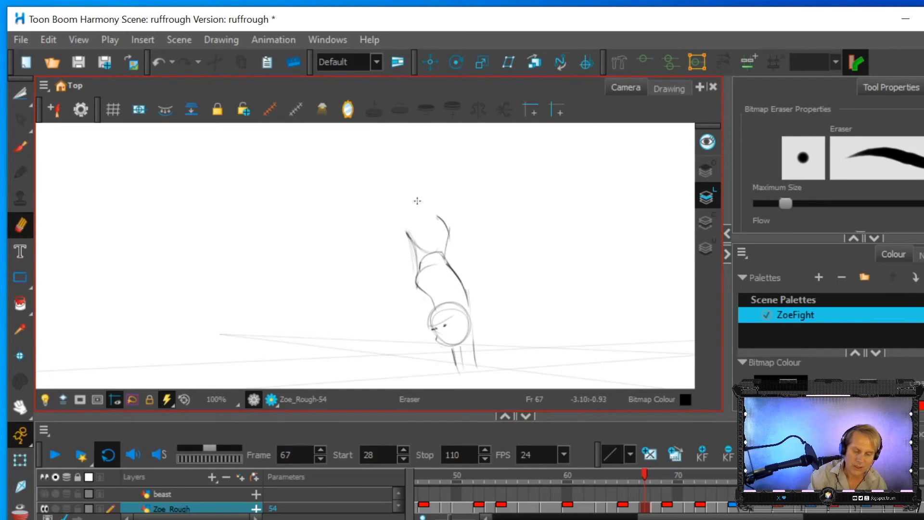
Step: Flip between frames 66, 68 and 69 to compare the figure's raised leg and body positions
left_click(655, 505)
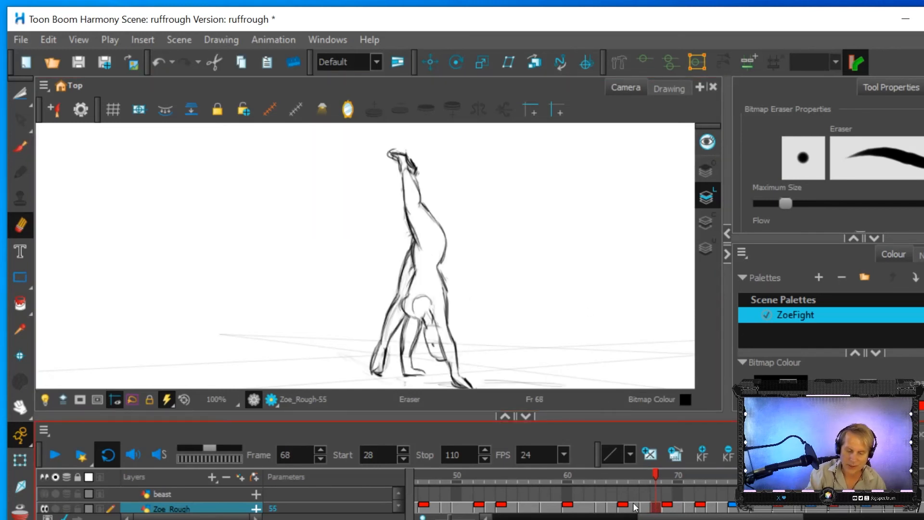
left_click(635, 505)
left_click(658, 508)
left_click(669, 508)
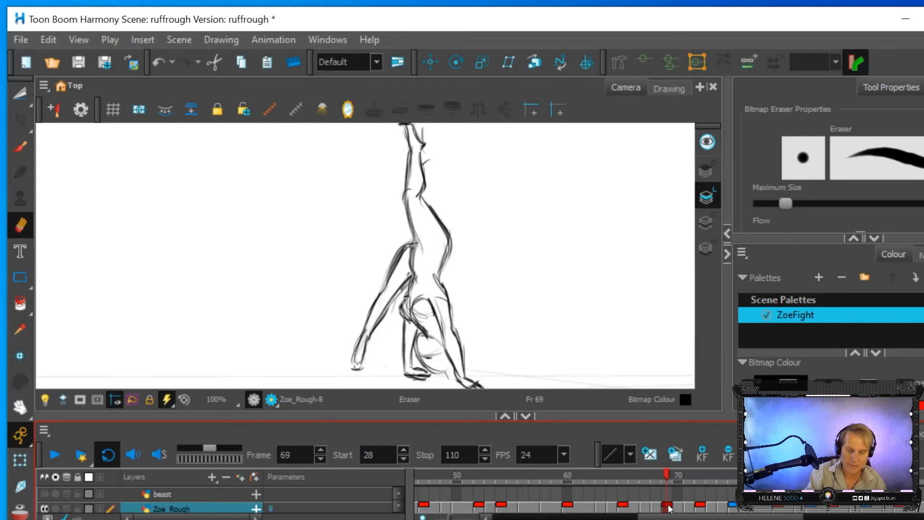
left_click(657, 508)
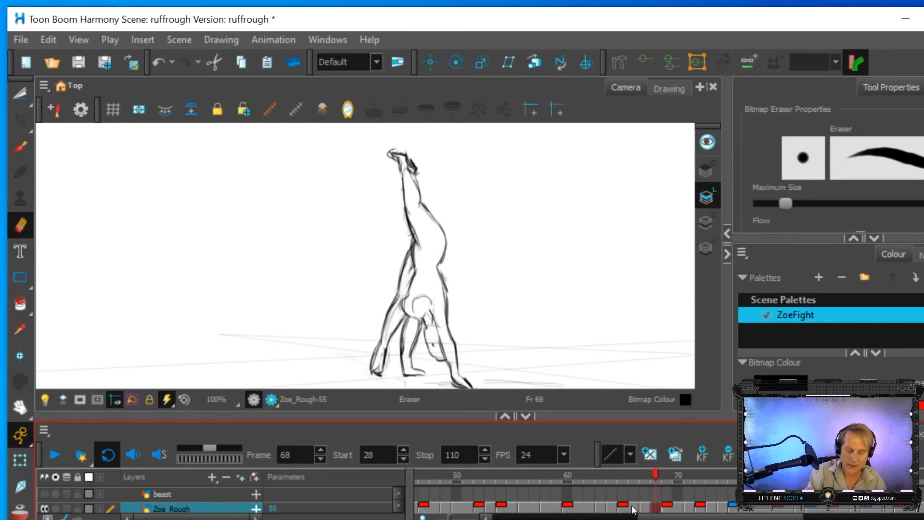
left_click(633, 508)
left_click(656, 509)
left_click(670, 509)
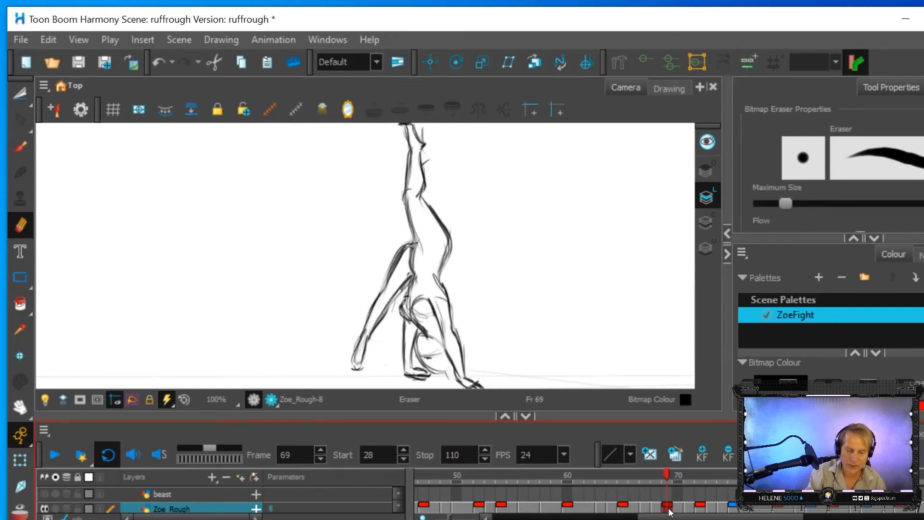
left_click(655, 509)
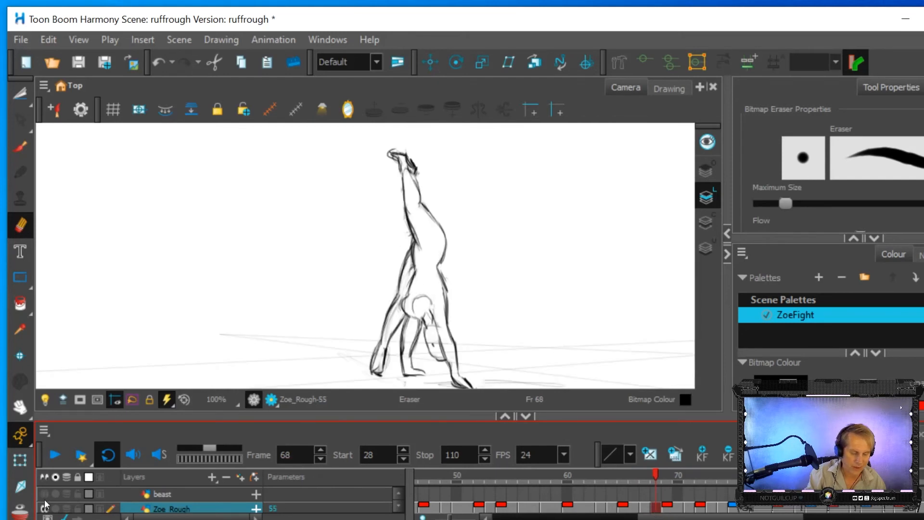
Step: Turn onion skin on and erase the raised leg, foot and hip outline from the frame 68 drawing
left_click(20, 511)
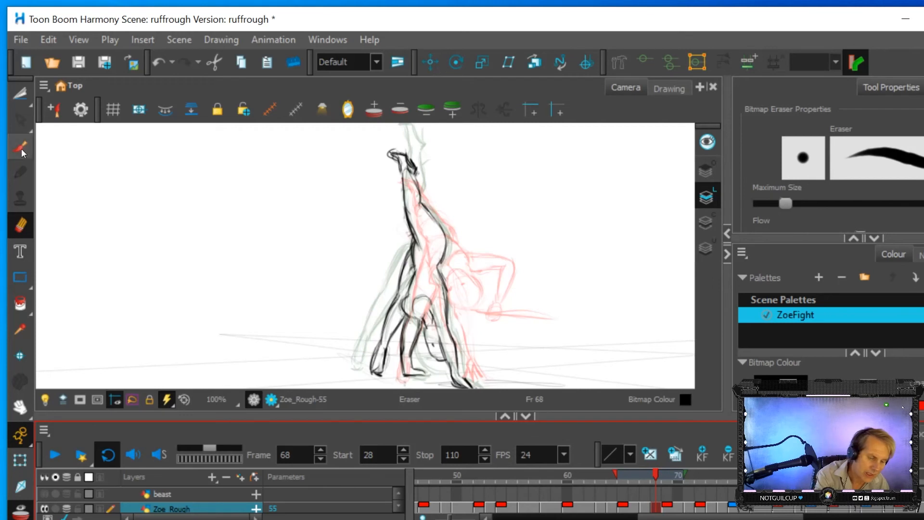
key("alt+b")
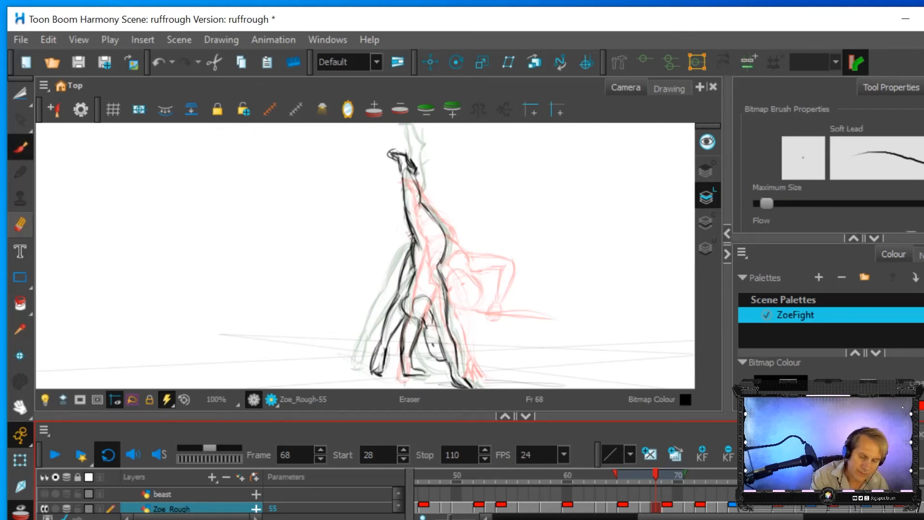
key("alt+e")
mouse_move(413, 237)
left_mouse_down()
mouse_move(396, 154)
mouse_move(407, 156)
mouse_move(441, 240)
mouse_move(444, 229)
mouse_move(420, 173)
mouse_move(390, 145)
left_mouse_up()
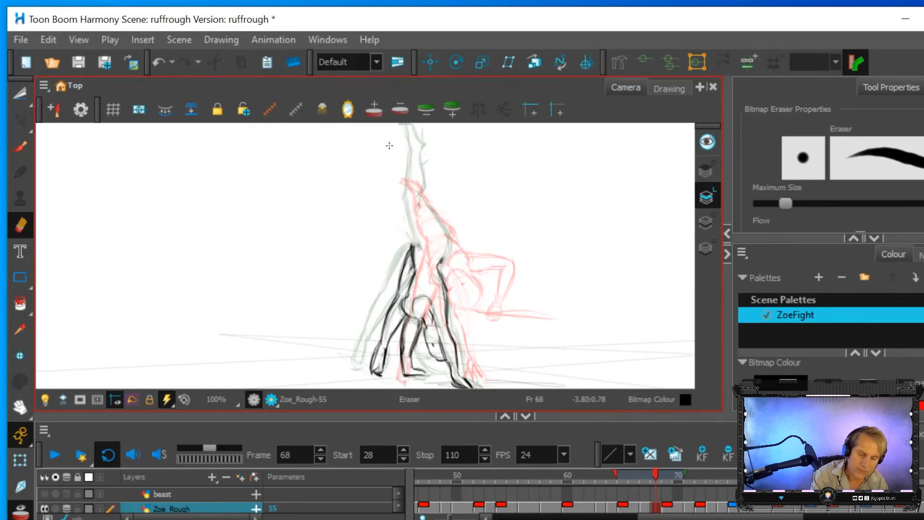
Step: Redraw the raised leg, foot and hip outline on frame 68, placing them closer to the frame 69 pose
key("alt+b")
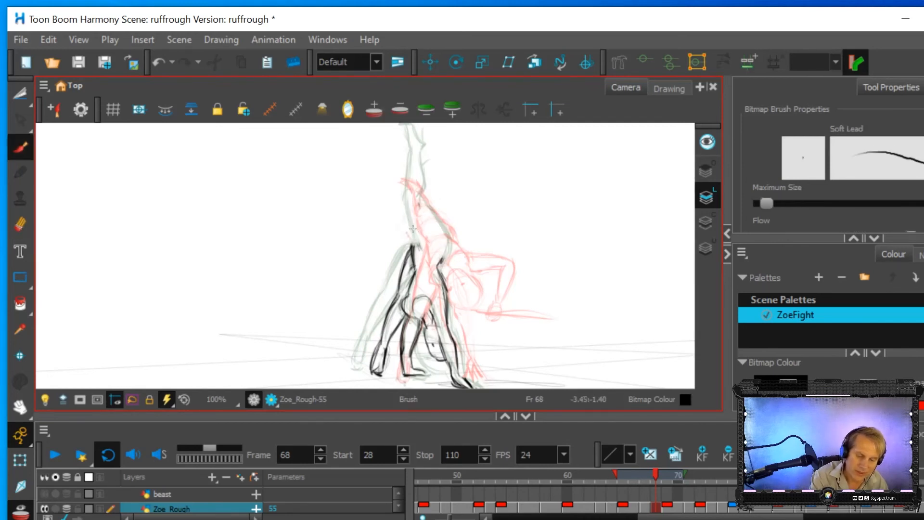
left_click_drag(418, 235, 410, 197)
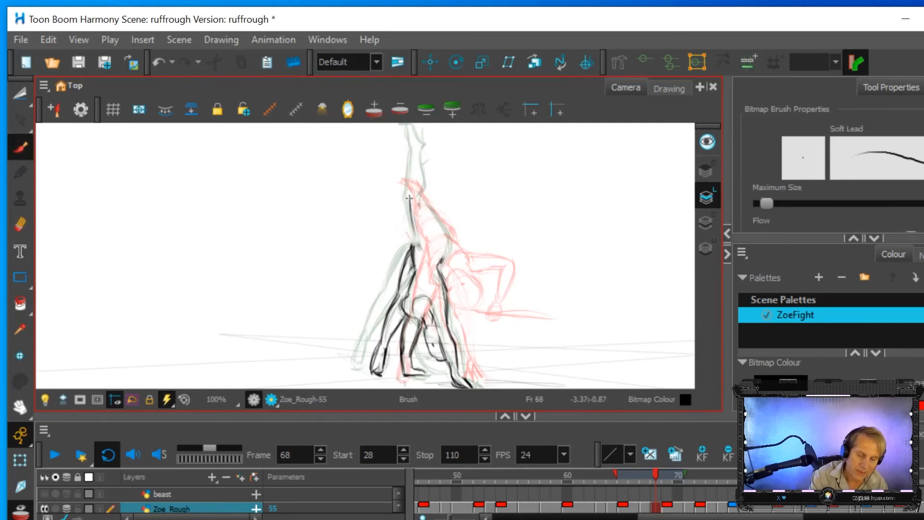
mouse_move(403, 154)
left_mouse_down()
mouse_move(395, 140)
mouse_move(416, 153)
mouse_move(390, 143)
mouse_move(423, 183)
mouse_move(423, 198)
mouse_move(411, 189)
mouse_move(419, 249)
left_mouse_up()
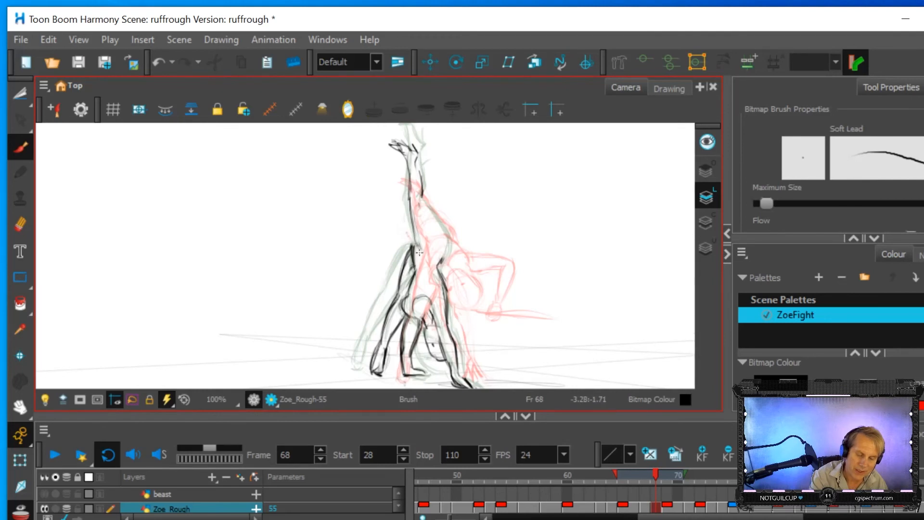
mouse_move(423, 194)
left_mouse_down()
mouse_move(445, 244)
mouse_move(441, 260)
mouse_move(446, 246)
mouse_move(418, 170)
mouse_move(421, 193)
mouse_move(415, 151)
mouse_move(422, 195)
mouse_move(407, 162)
mouse_move(407, 202)
mouse_move(419, 249)
mouse_move(403, 261)
mouse_move(411, 235)
left_mouse_up()
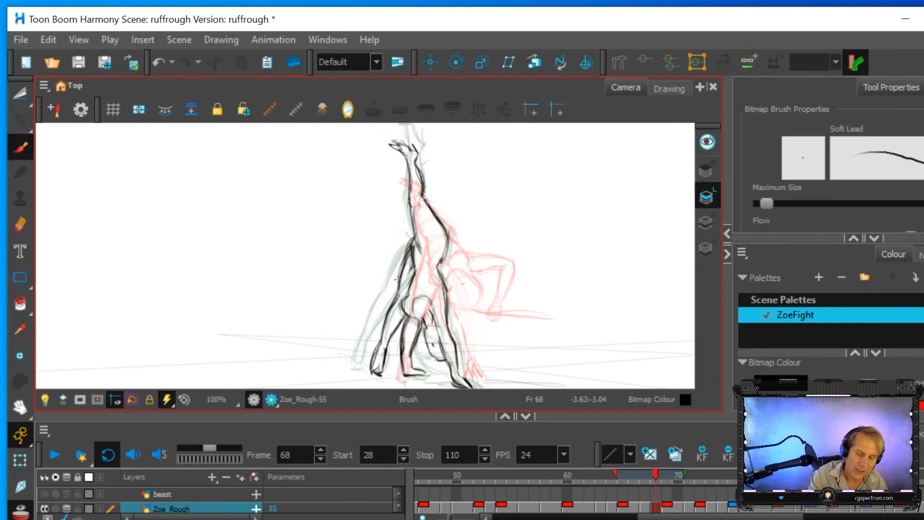
Step: Clean up and redraw the lowered leg's thigh on frame 68, and add a curved line across the hips
left_click(13, 229)
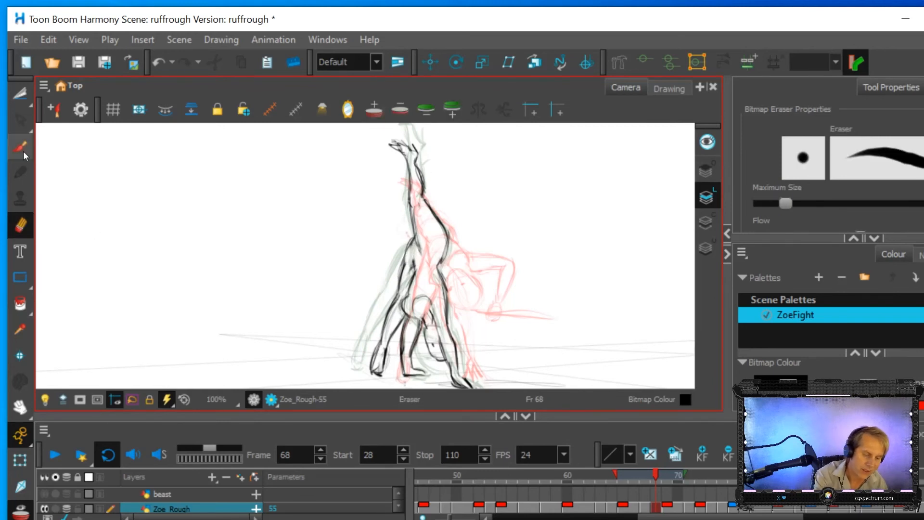
left_click_drag(399, 291, 414, 234)
left_click(20, 225)
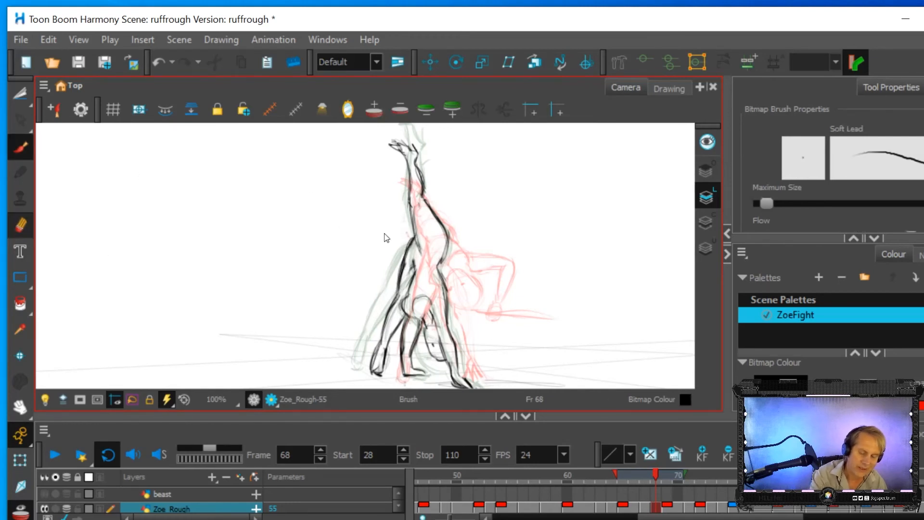
left_click_drag(402, 275, 405, 275)
left_click(22, 147)
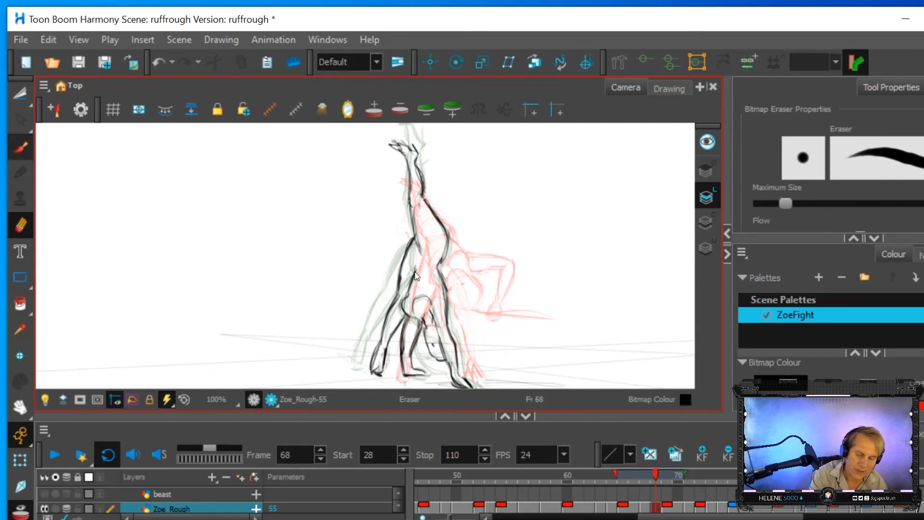
mouse_move(417, 240)
left_mouse_down()
mouse_move(413, 273)
mouse_move(440, 261)
mouse_move(428, 255)
left_mouse_up()
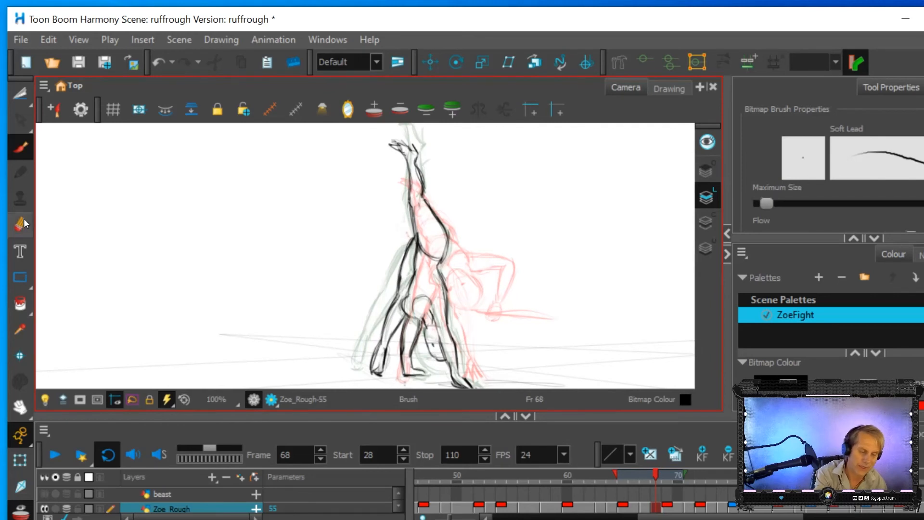
Step: Erase the raised foot on frame 68 and redraw it with a cleaner, darker outline
key("alt+e")
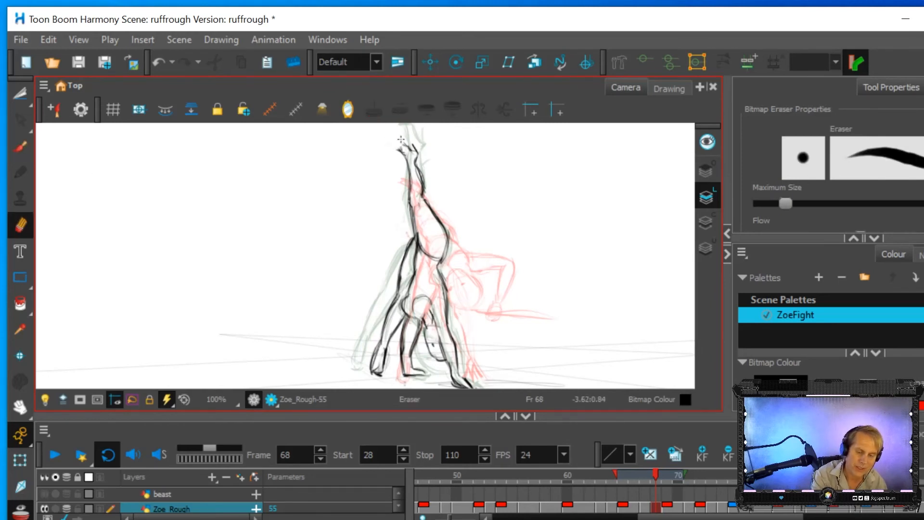
key("alt+b")
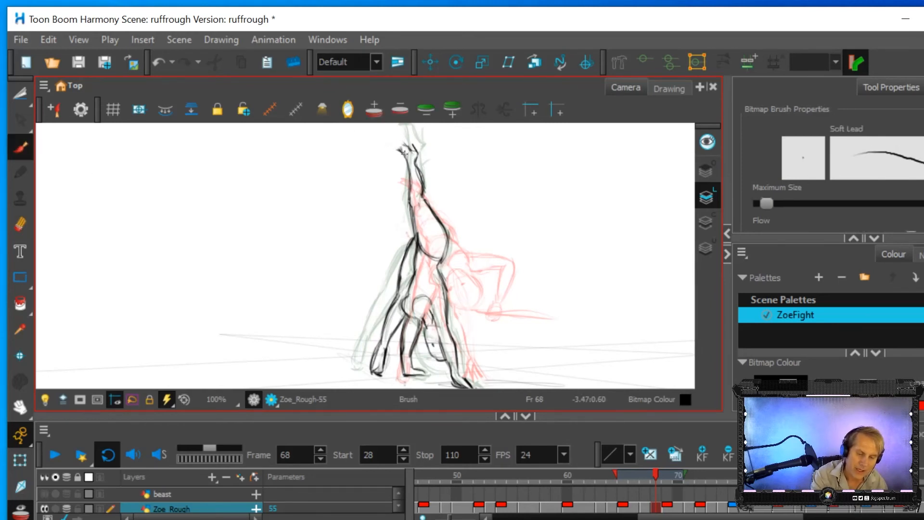
mouse_move(391, 145)
left_mouse_down()
mouse_move(411, 146)
mouse_move(409, 163)
left_mouse_up()
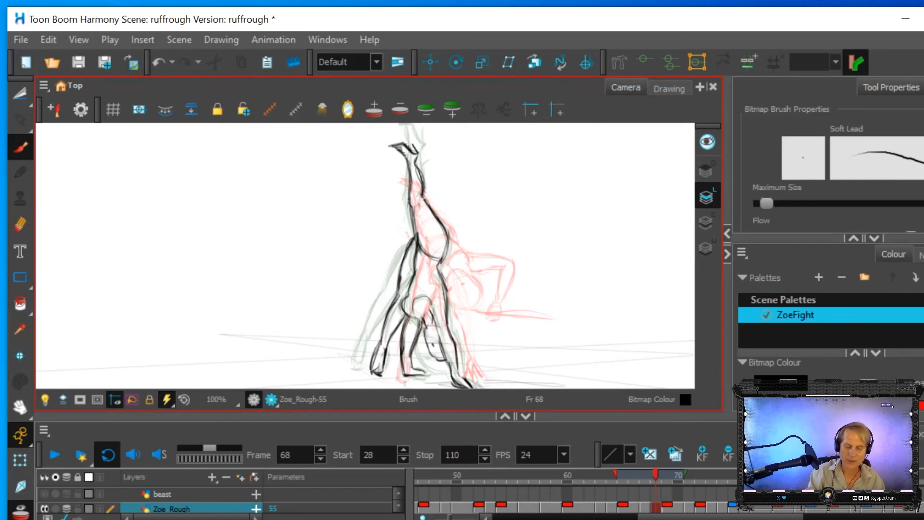
Step: On frame 67, narrow the onion skin to the nearest drawings on each side and erase the old body sketch
mouse_move(659, 473)
left_mouse_down()
mouse_move(644, 476)
mouse_move(688, 476)
mouse_move(642, 484)
left_mouse_up()
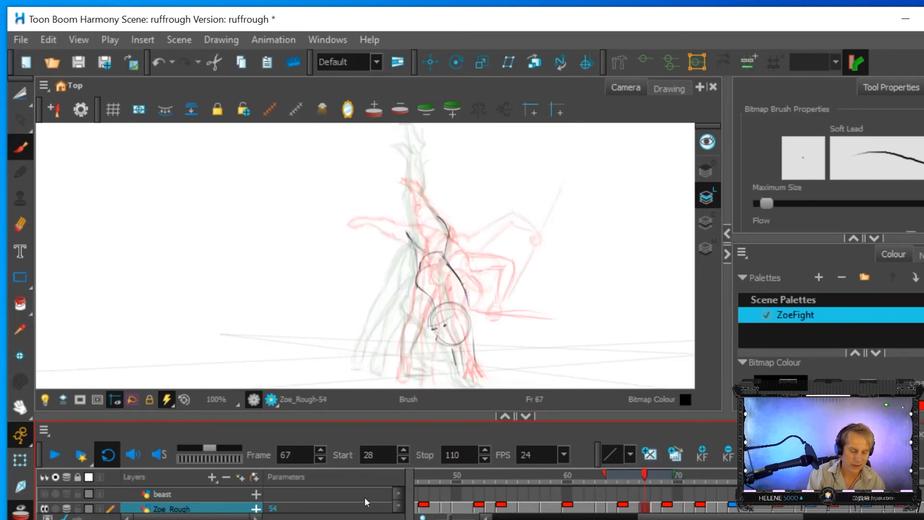
key("alt+o")
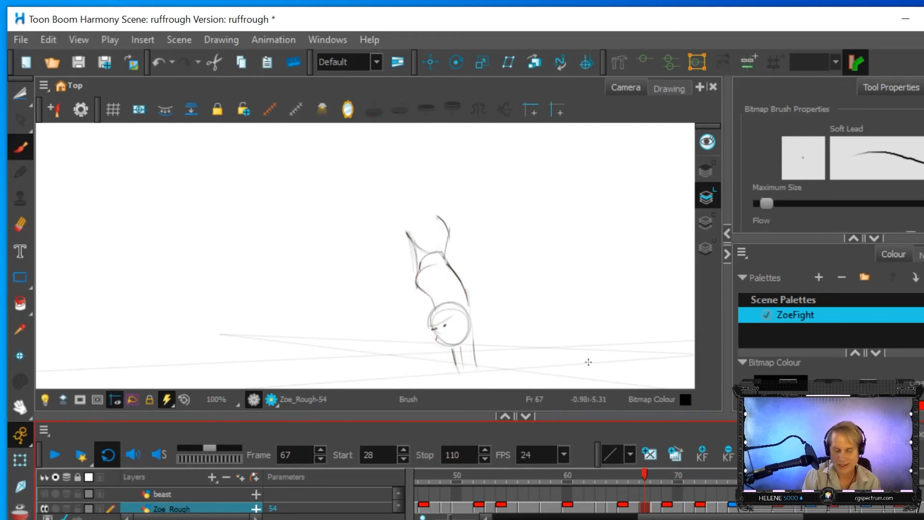
mouse_move(642, 473)
left_mouse_down()
mouse_move(617, 474)
mouse_move(658, 476)
mouse_move(592, 478)
mouse_move(655, 476)
mouse_move(599, 480)
mouse_move(658, 483)
mouse_move(599, 504)
mouse_move(609, 495)
mouse_move(602, 514)
mouse_move(657, 510)
mouse_move(634, 510)
left_mouse_up()
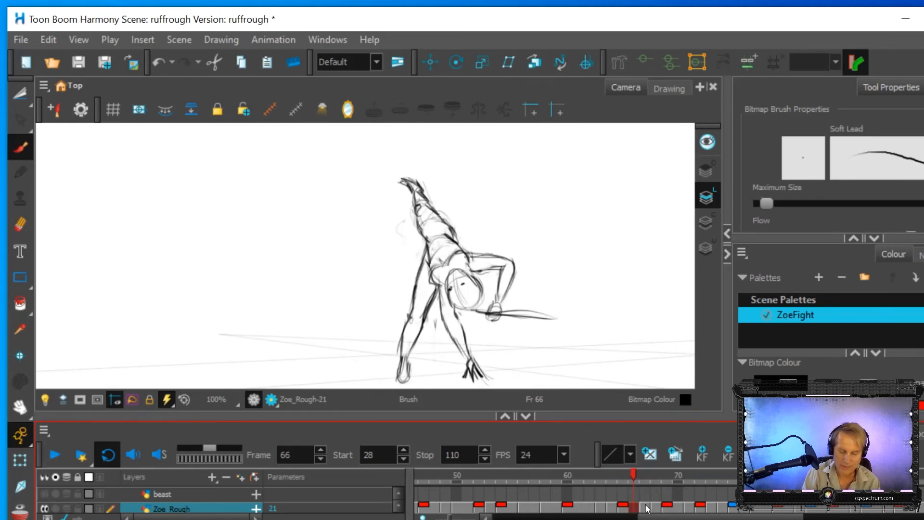
left_click(646, 508)
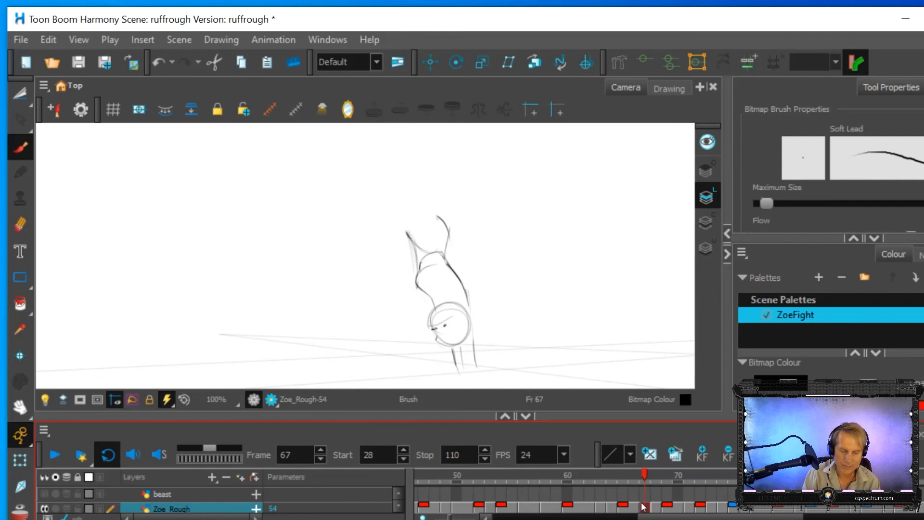
left_click(18, 512)
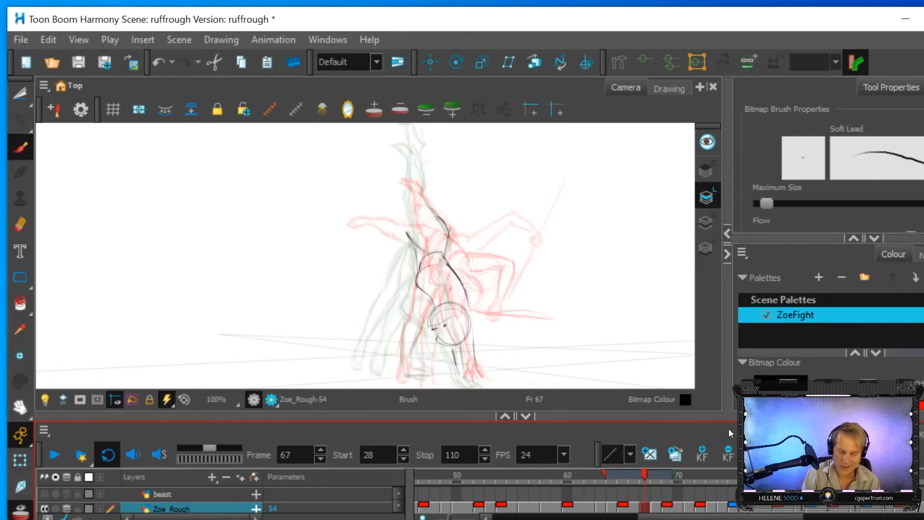
left_click_drag(605, 476, 620, 482)
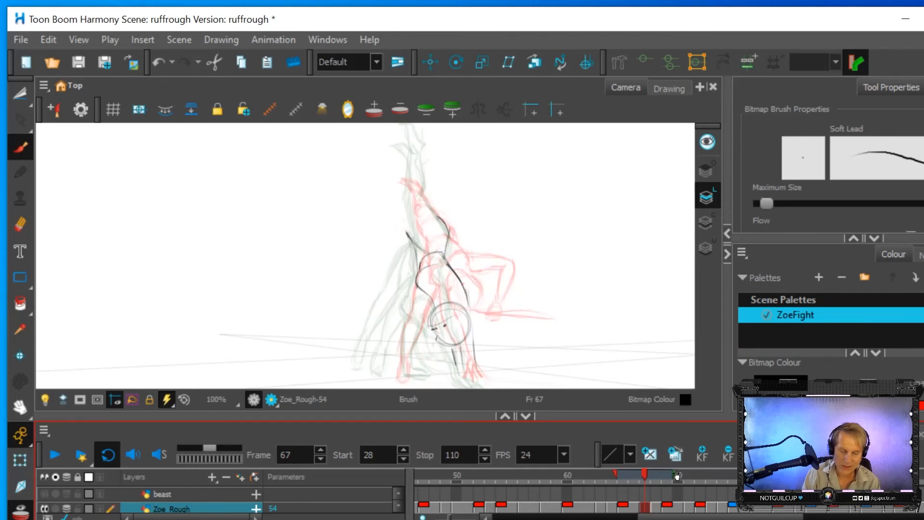
left_click_drag(666, 476, 664, 479)
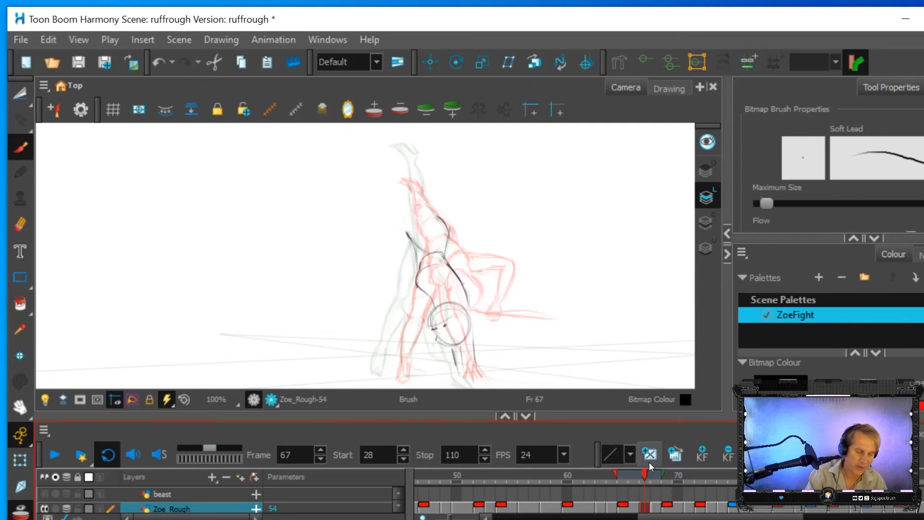
key("alt+e")
mouse_move(466, 358)
left_mouse_down()
mouse_move(459, 306)
mouse_move(434, 308)
mouse_move(433, 317)
mouse_move(416, 287)
mouse_move(418, 241)
mouse_move(456, 289)
mouse_move(447, 233)
mouse_move(435, 255)
left_mouse_up()
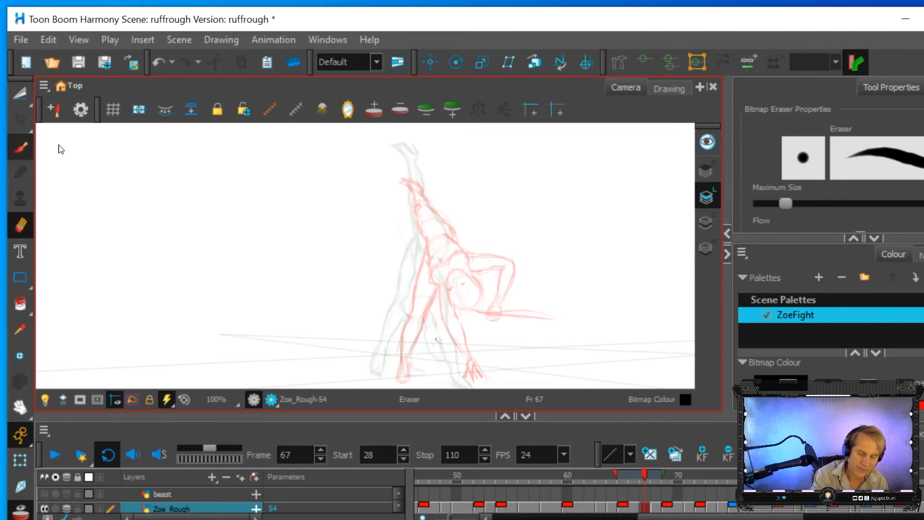
Step: Draw the lowered leg and its foot on frame 67, midway between the onion-skinned poses
key("alt+b")
left_click_drag(393, 322, 419, 248)
mouse_move(407, 281)
left_mouse_down()
mouse_move(382, 376)
mouse_move(390, 376)
mouse_move(396, 358)
mouse_move(385, 369)
mouse_move(398, 351)
left_mouse_up()
mouse_move(430, 287)
left_mouse_down()
mouse_move(389, 346)
mouse_move(404, 302)
left_mouse_up()
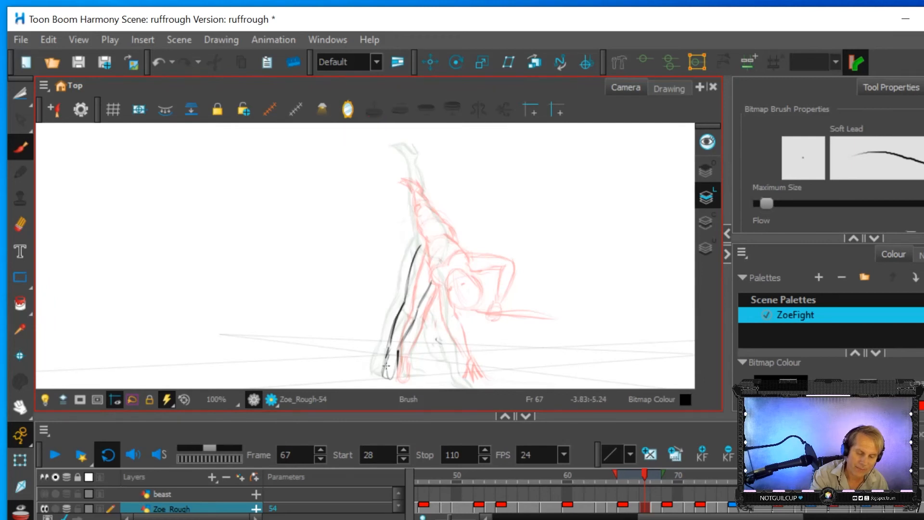
left_click_drag(389, 378, 398, 347)
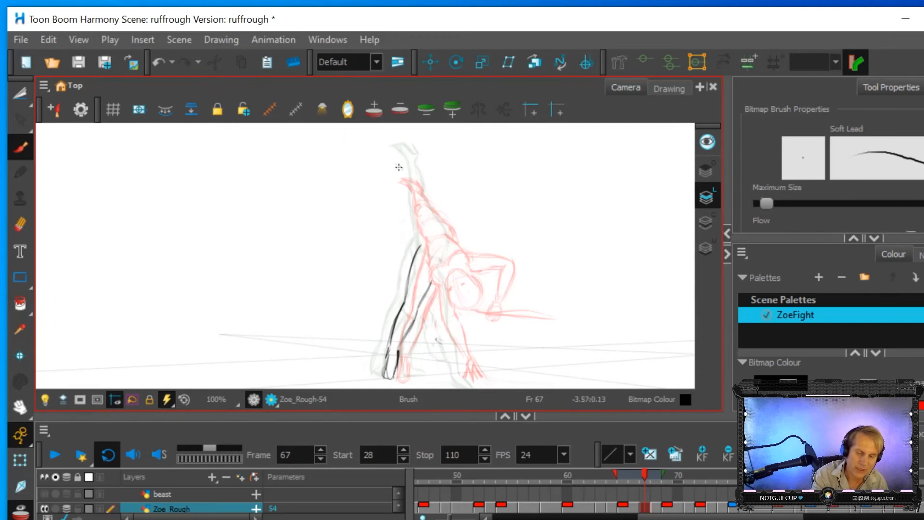
Step: Sketch the raised foot and leg, the hip outline and a supporting arm with its hand on frame 67
mouse_move(414, 167)
left_mouse_down()
mouse_move(398, 164)
mouse_move(414, 174)
left_mouse_up()
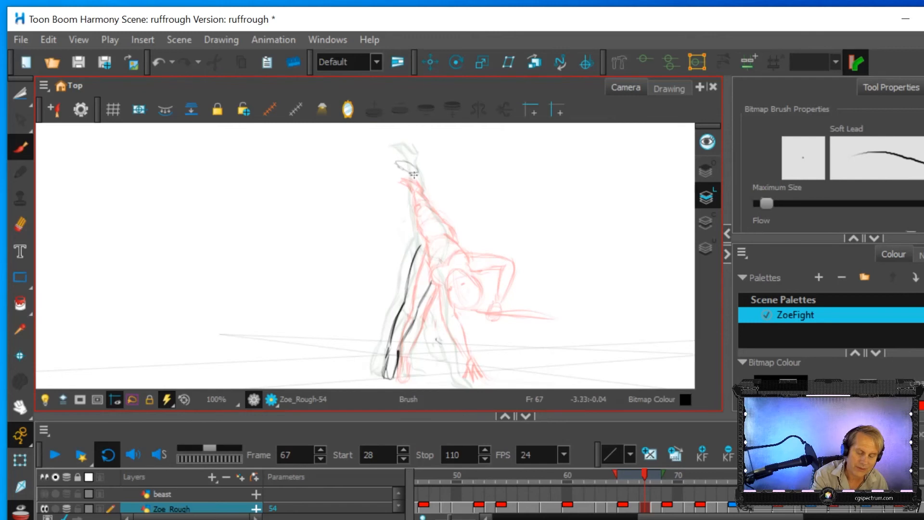
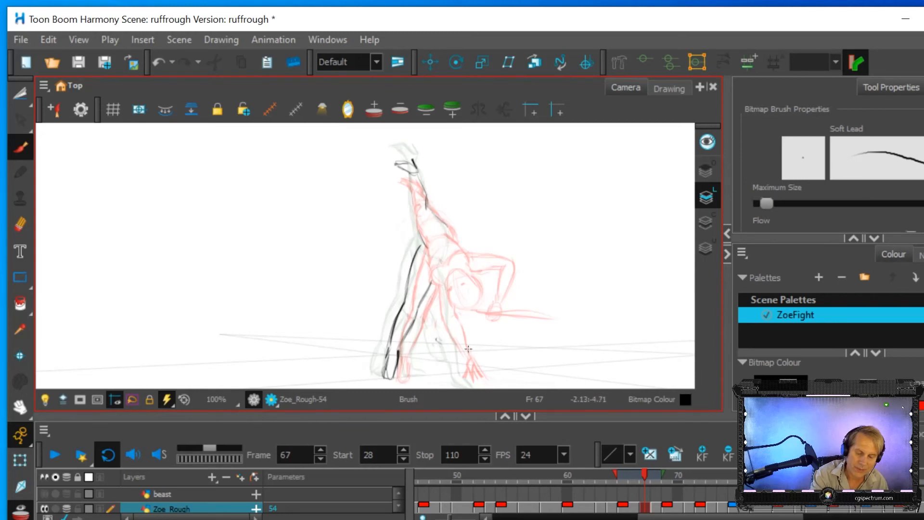
mouse_move(435, 290)
left_mouse_down()
mouse_move(442, 341)
mouse_move(477, 384)
mouse_move(455, 338)
mouse_move(449, 308)
left_mouse_up()
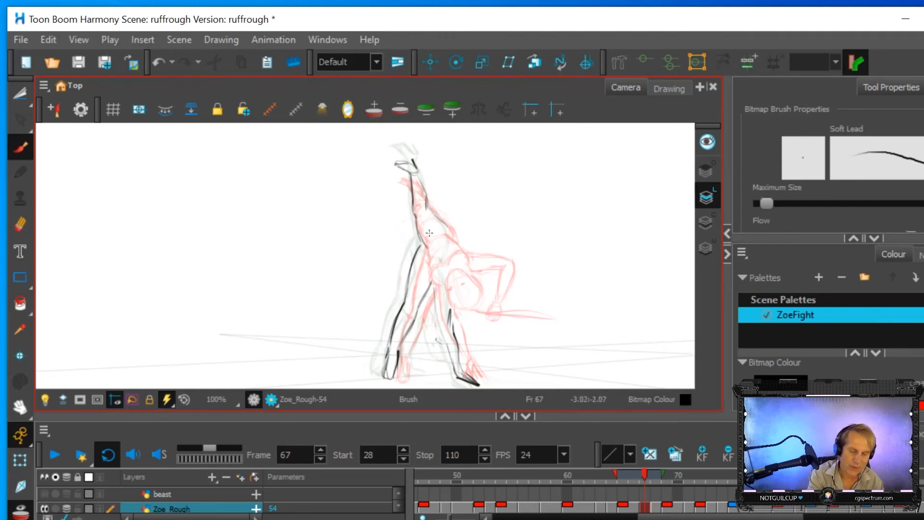
left_click_drag(428, 206, 449, 238)
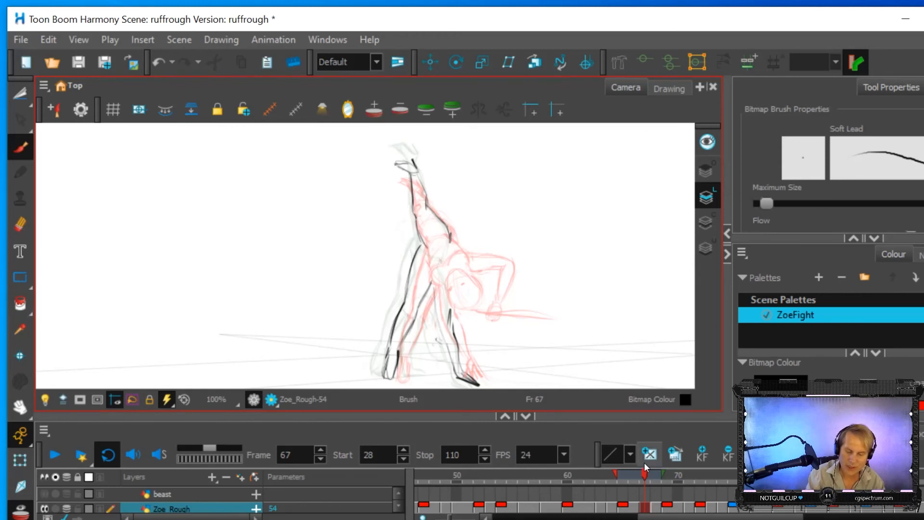
mouse_move(645, 469)
left_mouse_down()
mouse_move(634, 473)
mouse_move(649, 473)
mouse_move(636, 480)
mouse_move(647, 482)
left_mouse_up()
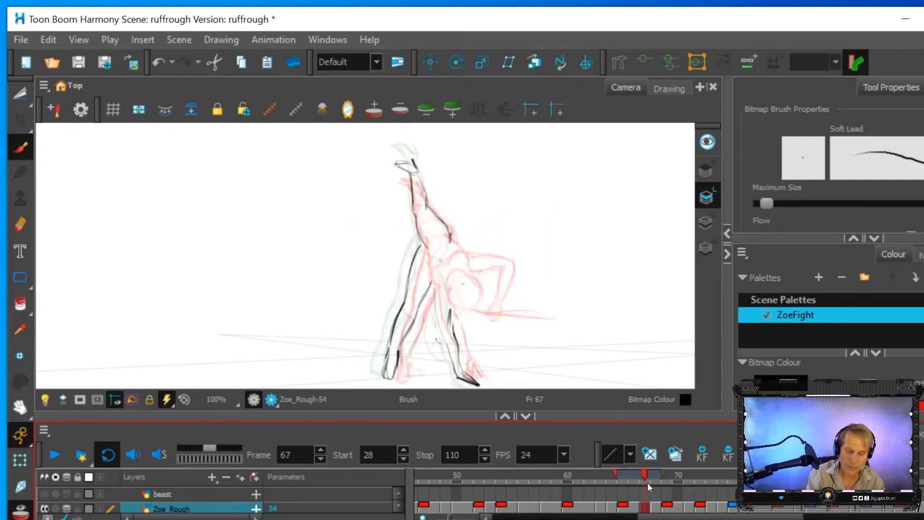
Step: Add the round head with its hair and the curved chest lines above it on frame 67, flipping to neighbouring frames to check
mouse_move(434, 362)
left_mouse_down()
mouse_move(482, 305)
mouse_move(464, 337)
mouse_move(476, 316)
mouse_move(447, 305)
mouse_move(451, 340)
mouse_move(468, 329)
mouse_move(454, 350)
mouse_move(433, 326)
mouse_move(445, 337)
mouse_move(445, 290)
mouse_move(453, 303)
mouse_move(439, 301)
mouse_move(438, 327)
mouse_move(456, 299)
mouse_move(469, 325)
mouse_move(437, 304)
mouse_move(442, 337)
mouse_move(456, 326)
mouse_move(444, 325)
mouse_move(460, 318)
mouse_move(464, 293)
left_mouse_up()
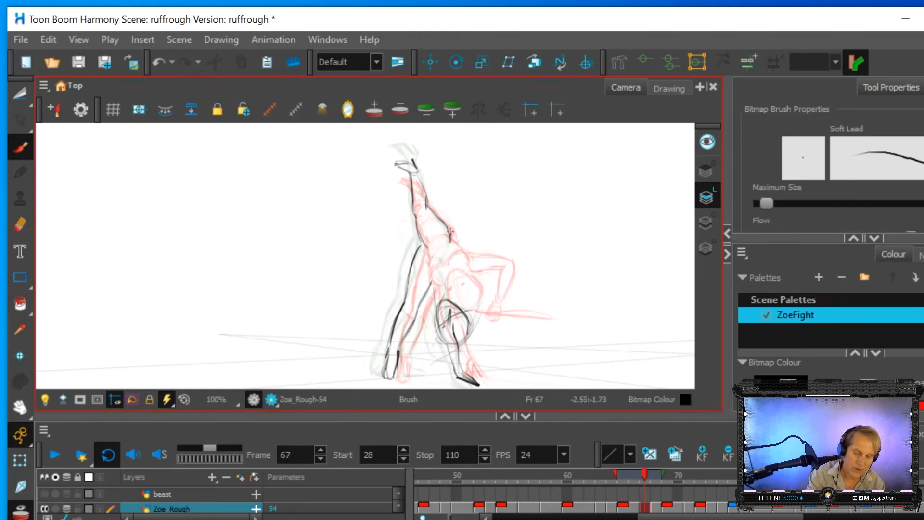
mouse_move(642, 475)
left_mouse_down()
mouse_move(635, 477)
mouse_move(655, 477)
mouse_move(633, 480)
mouse_move(648, 477)
left_mouse_up()
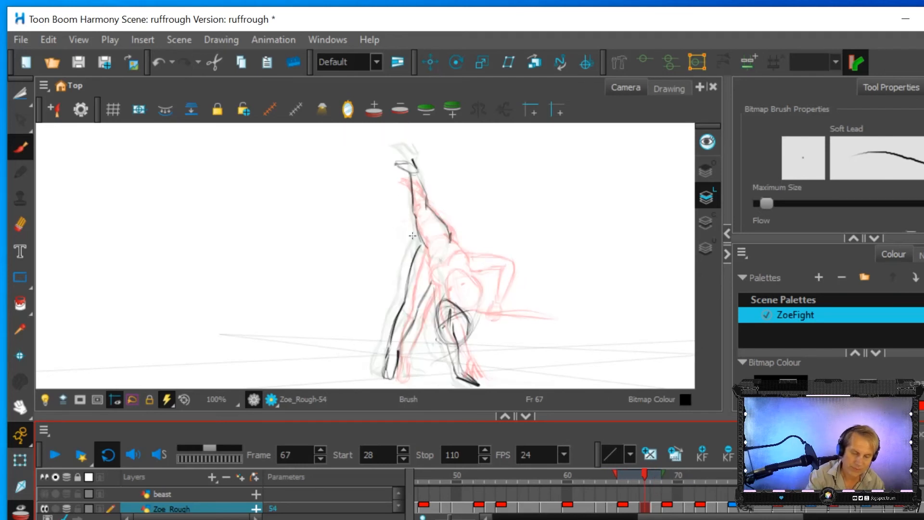
mouse_move(412, 300)
left_mouse_down()
mouse_move(451, 271)
mouse_move(455, 293)
mouse_move(436, 282)
mouse_move(452, 292)
mouse_move(445, 277)
mouse_move(459, 293)
left_mouse_up()
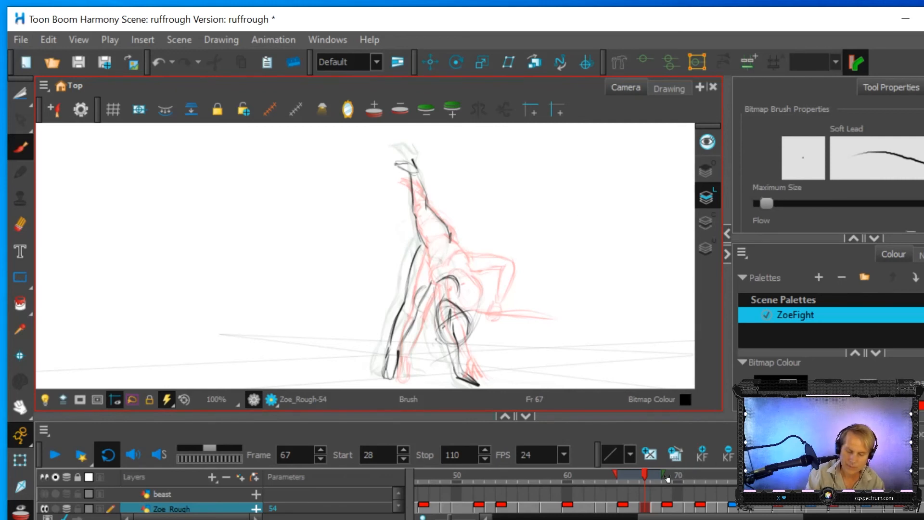
mouse_move(648, 476)
left_mouse_down()
mouse_move(656, 479)
mouse_move(642, 478)
left_mouse_up()
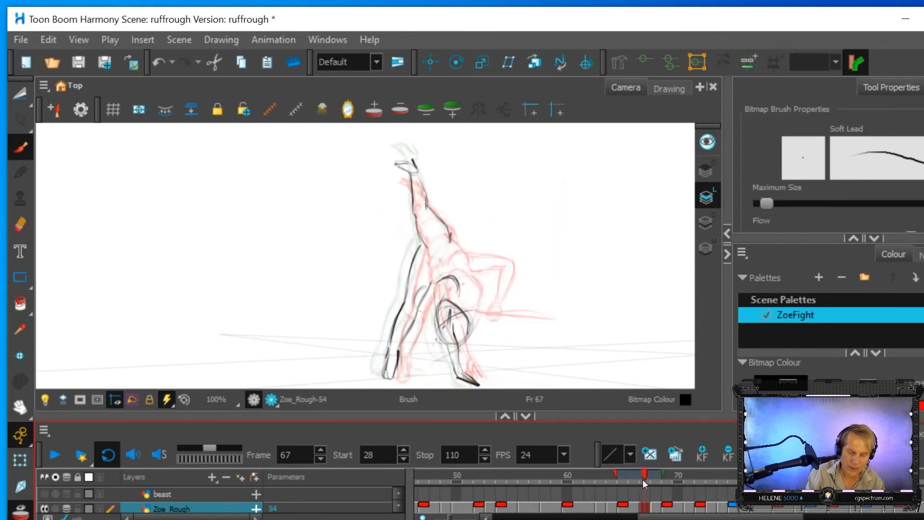
Step: Erase the supporting arm across the head on frame 67 and redraw it bent outward, from shoulder to hand
left_click(20, 224)
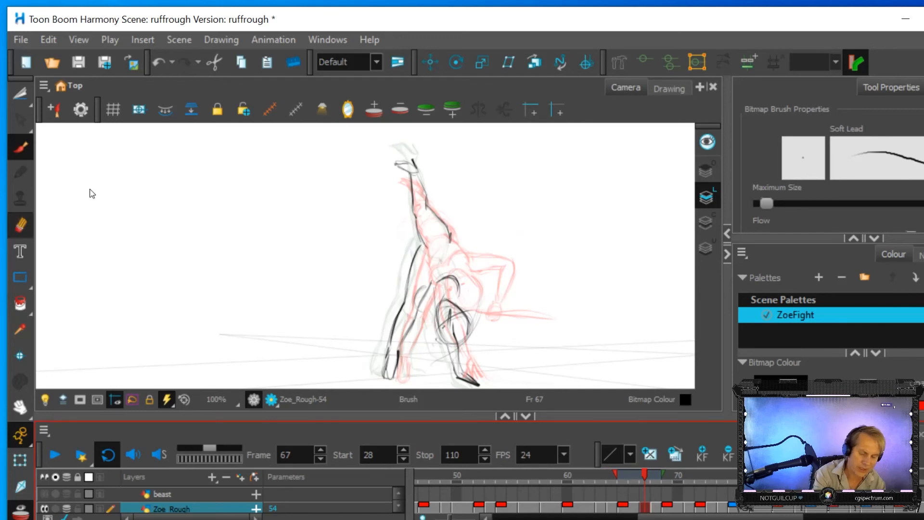
mouse_move(469, 378)
left_mouse_down()
mouse_move(451, 357)
mouse_move(450, 308)
left_mouse_up()
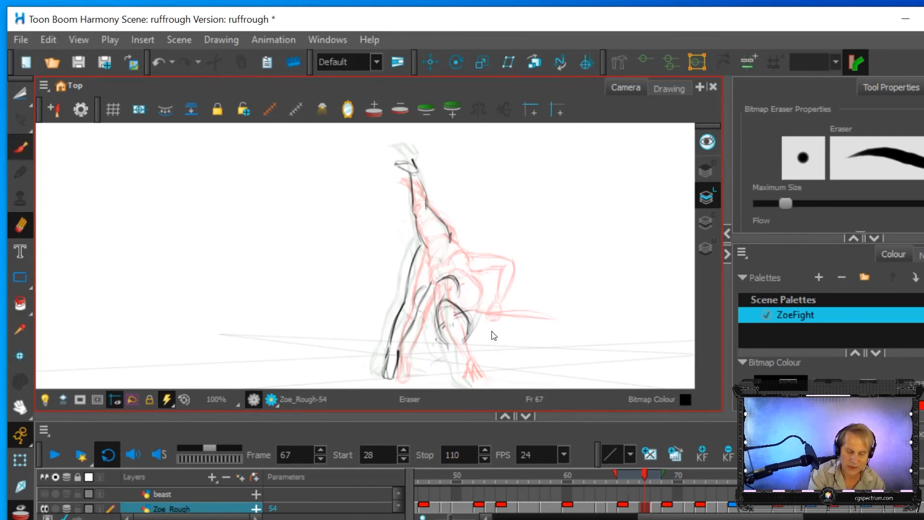
key("alt+b")
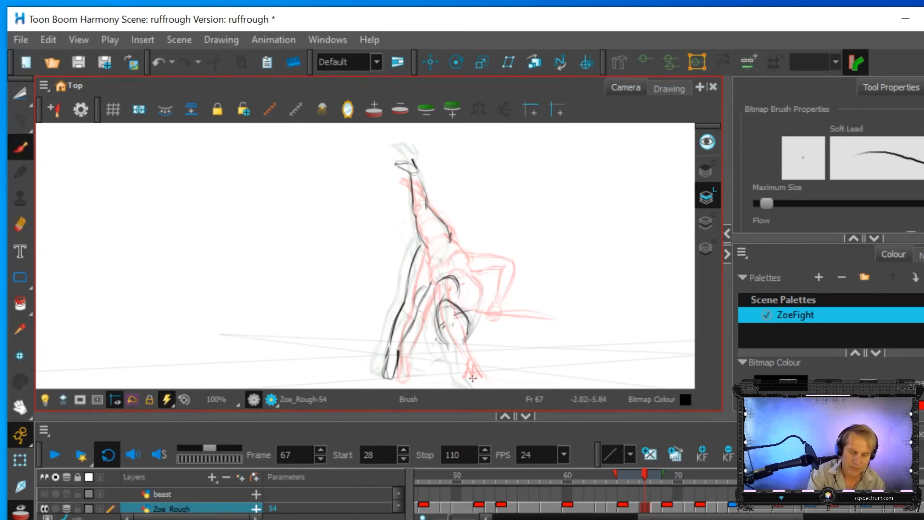
mouse_move(465, 374)
left_mouse_down()
mouse_move(481, 386)
mouse_move(475, 361)
mouse_move(460, 364)
mouse_move(472, 365)
mouse_move(485, 302)
mouse_move(459, 263)
left_mouse_up()
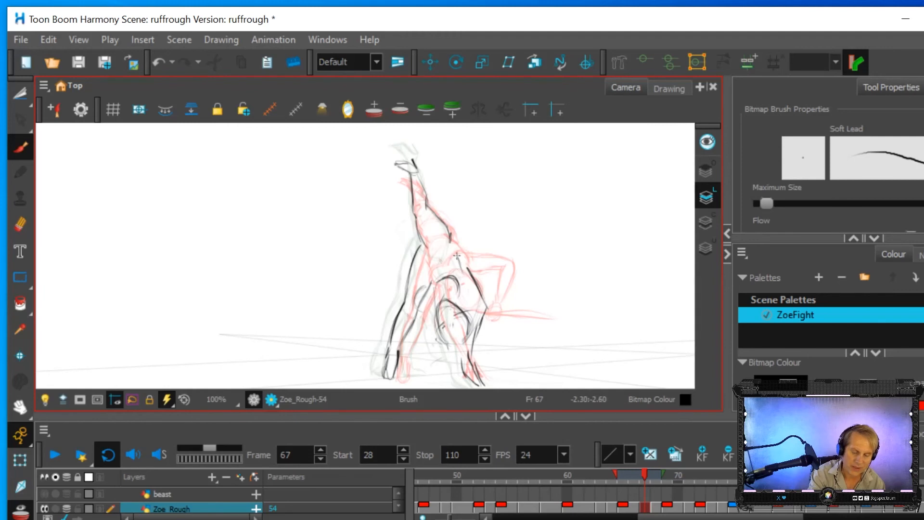
left_click_drag(465, 338, 463, 360)
mouse_move(468, 360)
left_mouse_down()
mouse_move(483, 304)
mouse_move(465, 267)
left_mouse_up()
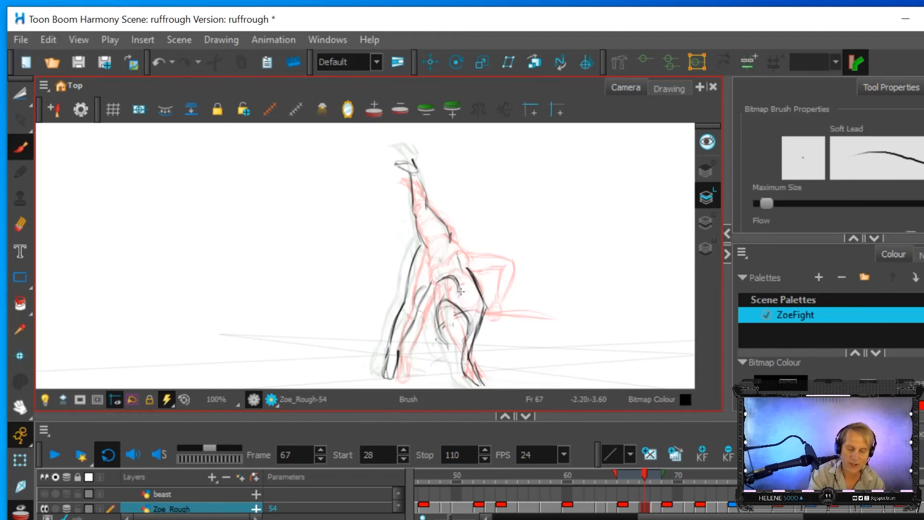
mouse_move(472, 312)
left_mouse_down()
mouse_move(459, 288)
mouse_move(466, 303)
left_mouse_up()
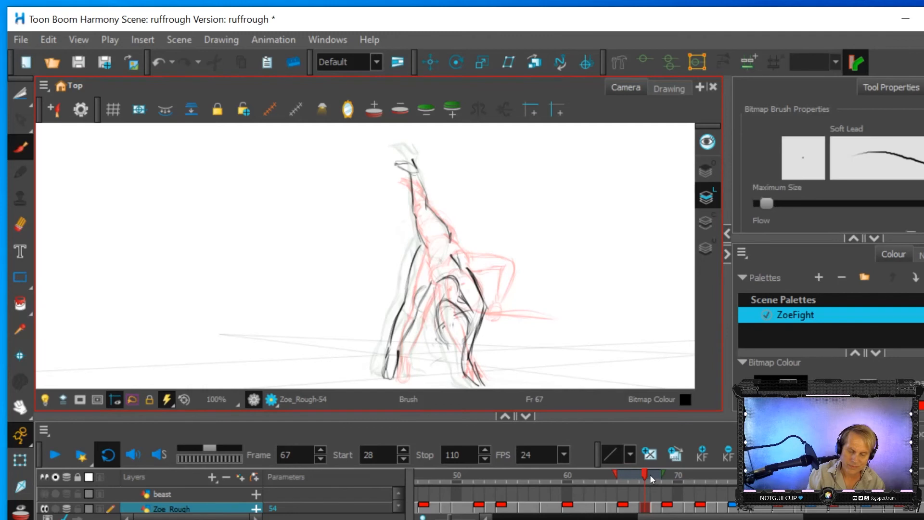
Step: Compare frame 67 with frame 68, and draw the second supporting arm and hand beside the head on frame 67
mouse_move(645, 474)
left_mouse_down()
mouse_move(632, 478)
mouse_move(656, 478)
mouse_move(600, 487)
mouse_move(656, 484)
mouse_move(645, 495)
mouse_move(654, 501)
left_mouse_up()
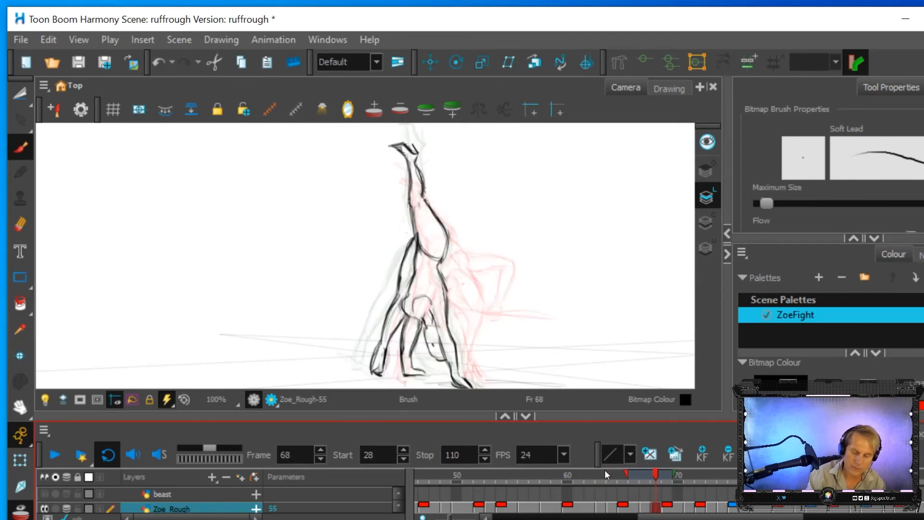
left_click(644, 508)
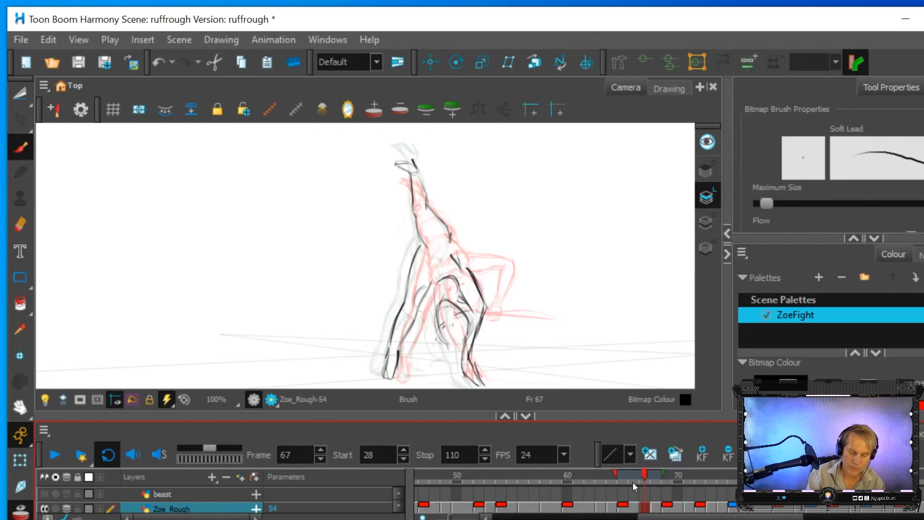
mouse_move(432, 318)
left_mouse_down()
mouse_move(425, 356)
mouse_move(441, 334)
mouse_move(442, 373)
mouse_move(427, 374)
mouse_move(427, 333)
left_mouse_up()
mouse_move(432, 302)
left_mouse_down()
mouse_move(424, 348)
mouse_move(435, 376)
mouse_move(446, 376)
mouse_move(423, 375)
left_mouse_up()
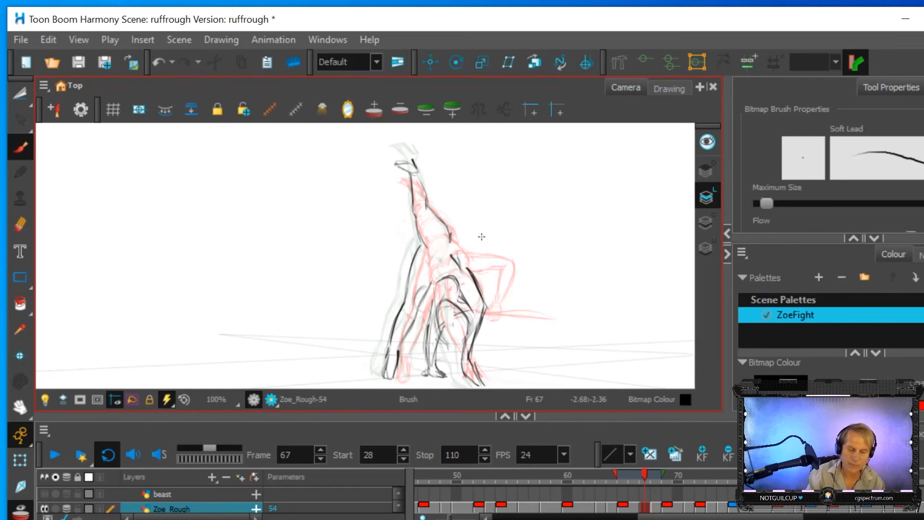
mouse_move(639, 479)
left_mouse_down()
mouse_move(626, 472)
mouse_move(671, 472)
mouse_move(649, 474)
left_mouse_up()
mouse_move(651, 475)
left_mouse_down()
mouse_move(670, 471)
mouse_move(644, 478)
left_mouse_up()
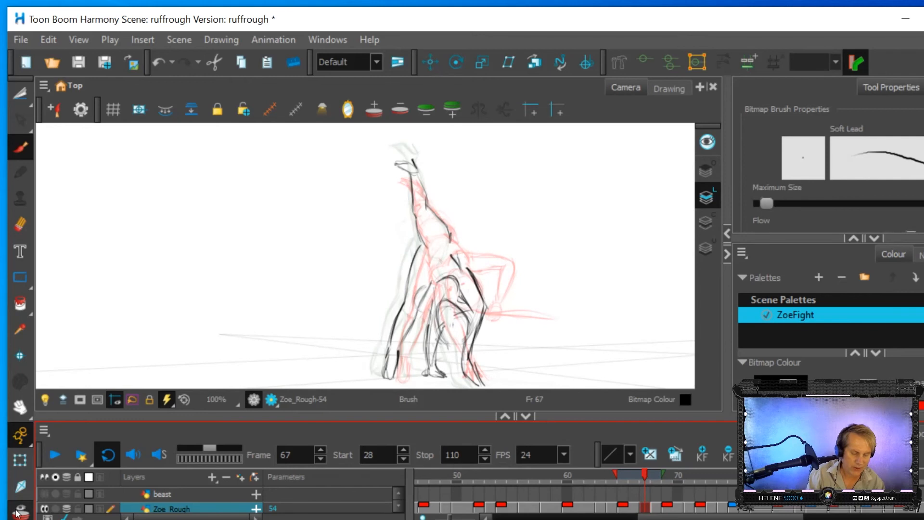
Step: Turn onion skin off, darken the chest curves on frame 67 and erase stray lines around the second arm and shoulder
key("alt+o")
mouse_move(428, 311)
left_mouse_down()
mouse_move(421, 289)
mouse_move(419, 303)
mouse_move(433, 281)
mouse_move(459, 291)
mouse_move(437, 284)
left_mouse_up()
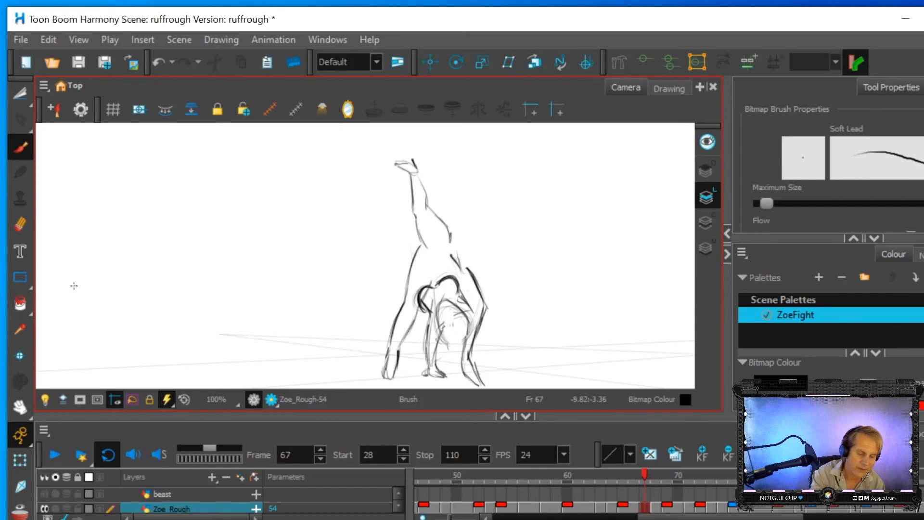
left_click(20, 223)
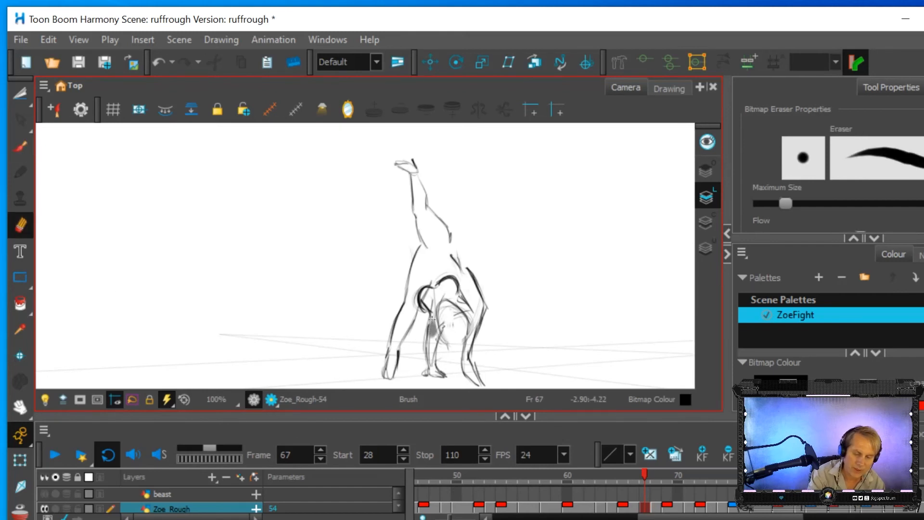
mouse_move(434, 337)
left_mouse_down()
mouse_move(421, 289)
mouse_move(428, 281)
mouse_move(423, 299)
mouse_move(448, 257)
mouse_move(470, 261)
left_mouse_up()
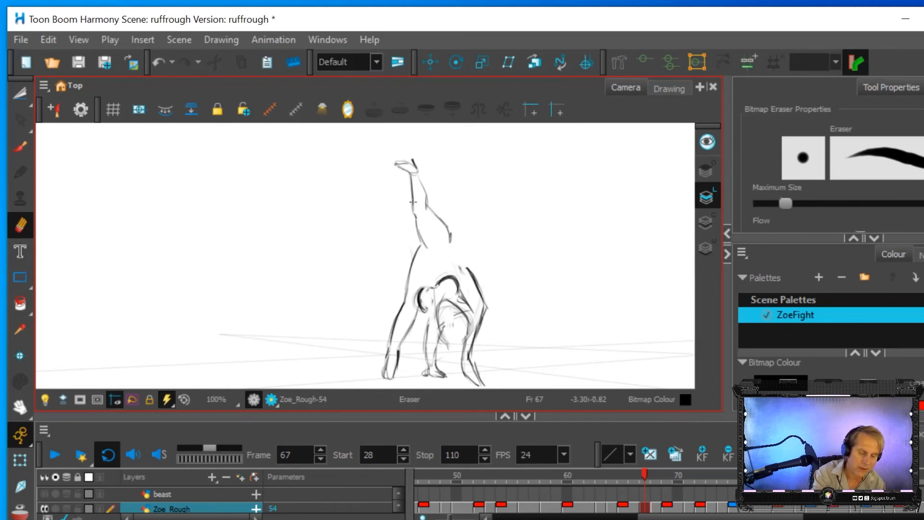
Step: Sketch the waist and torso curves on frame 67 and darken the contours of the raised leg and outer arm
key("alt+b")
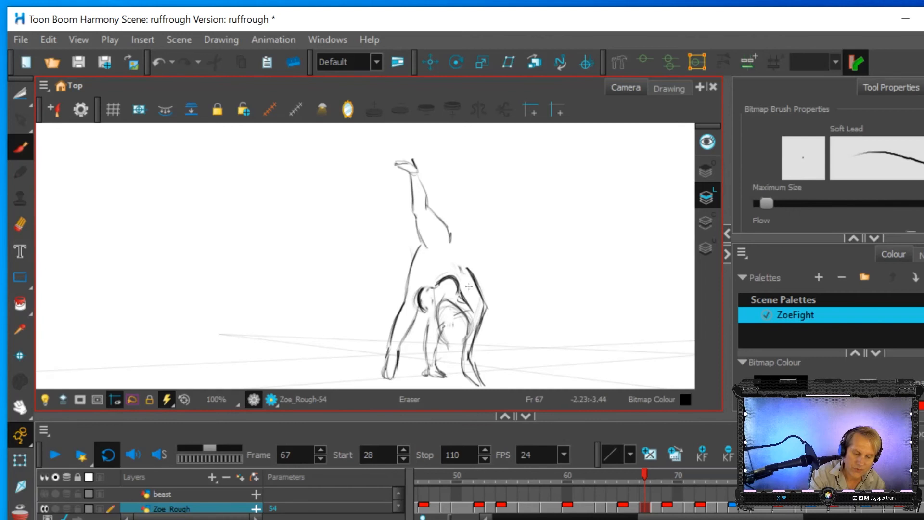
mouse_move(428, 279)
left_mouse_down()
mouse_move(448, 269)
mouse_move(423, 263)
mouse_move(447, 244)
mouse_move(450, 265)
mouse_move(449, 240)
left_mouse_up()
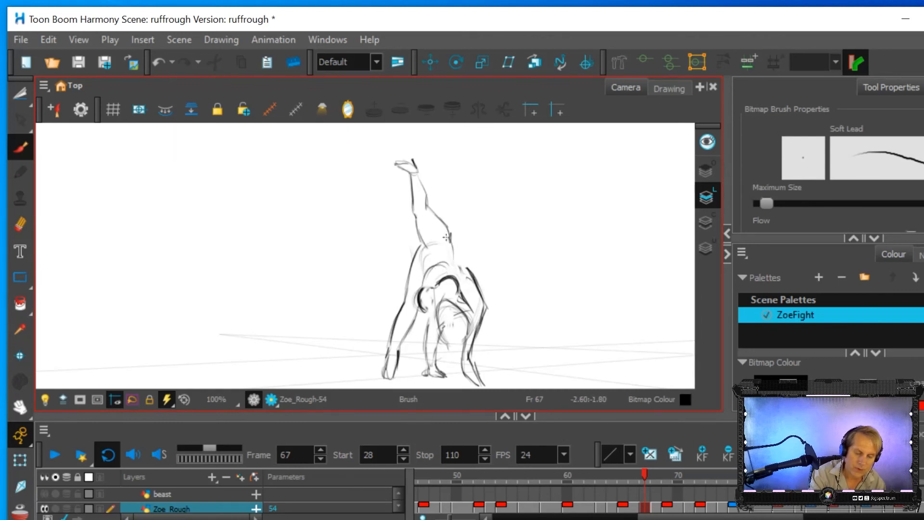
mouse_move(417, 273)
left_mouse_down()
mouse_move(434, 235)
mouse_move(452, 257)
mouse_move(439, 219)
left_mouse_up()
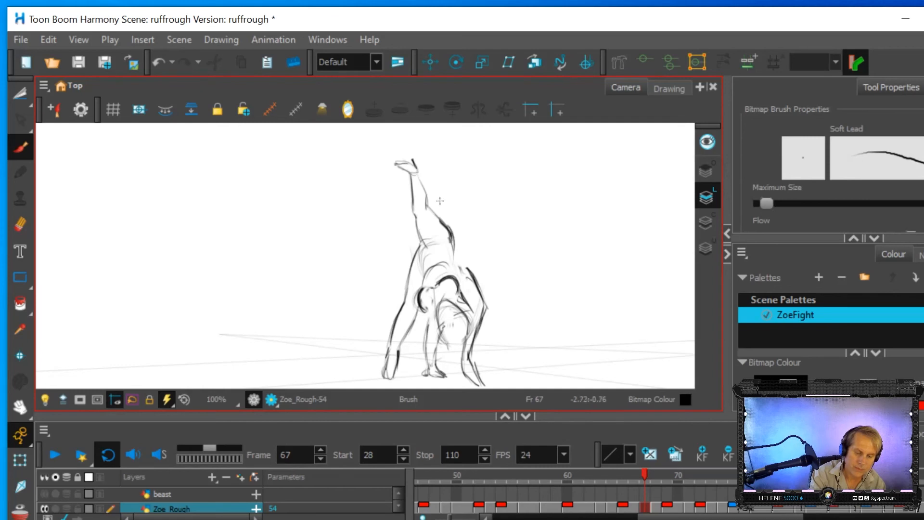
mouse_move(421, 250)
left_mouse_down()
mouse_move(411, 187)
mouse_move(423, 174)
mouse_move(424, 210)
left_mouse_up()
left_click_drag(416, 176, 482, 320)
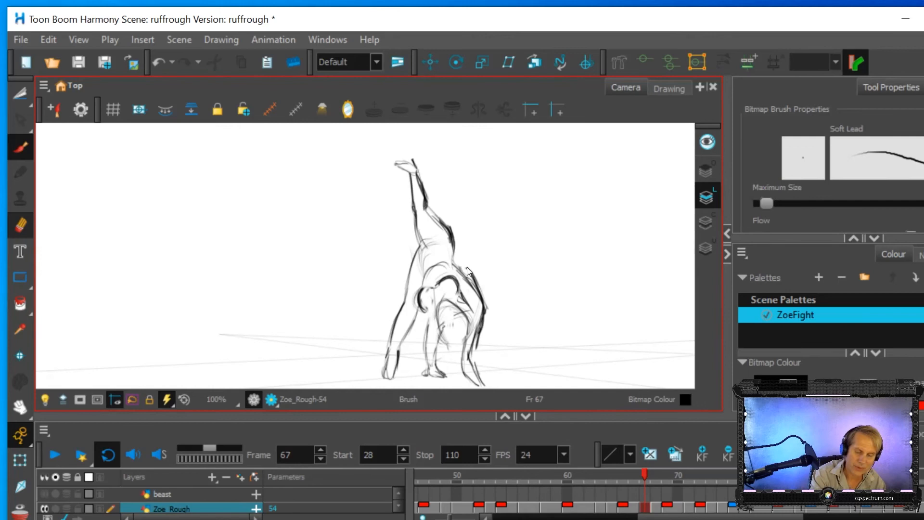
Step: Erase the lower outer arm and its hand on frame 67 and redraw the forearm's two contours
key("alt+e")
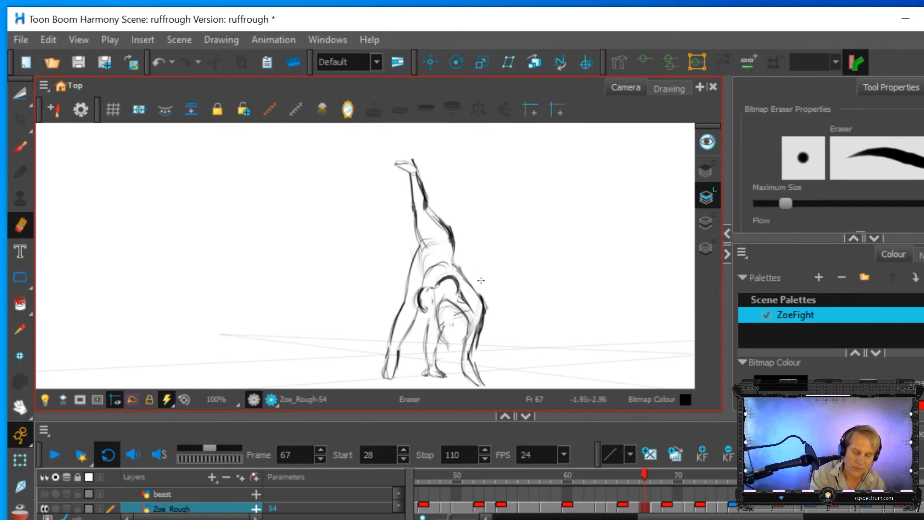
mouse_move(479, 346)
left_mouse_down()
mouse_move(473, 316)
mouse_move(468, 335)
mouse_move(473, 315)
mouse_move(482, 330)
mouse_move(460, 360)
mouse_move(480, 378)
left_mouse_up()
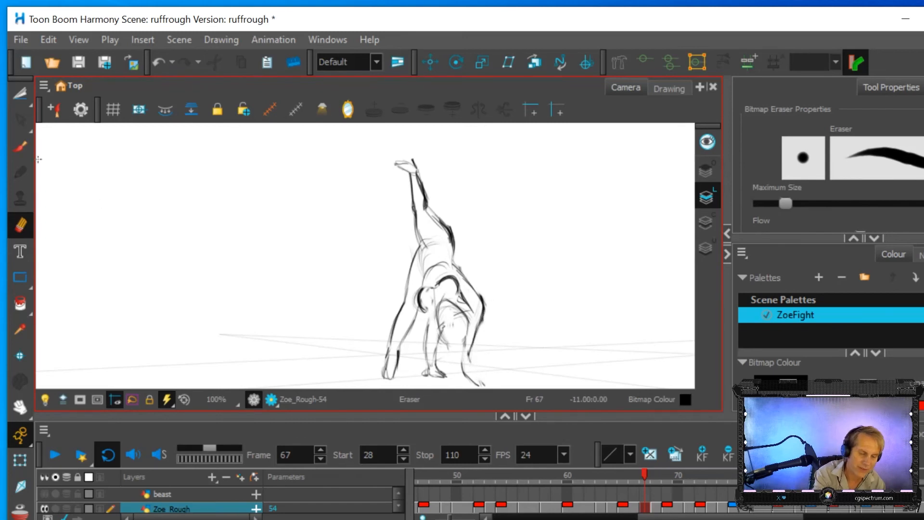
key("alt+b")
mouse_move(460, 363)
left_mouse_down()
mouse_move(467, 338)
mouse_move(472, 355)
mouse_move(487, 309)
left_mouse_up()
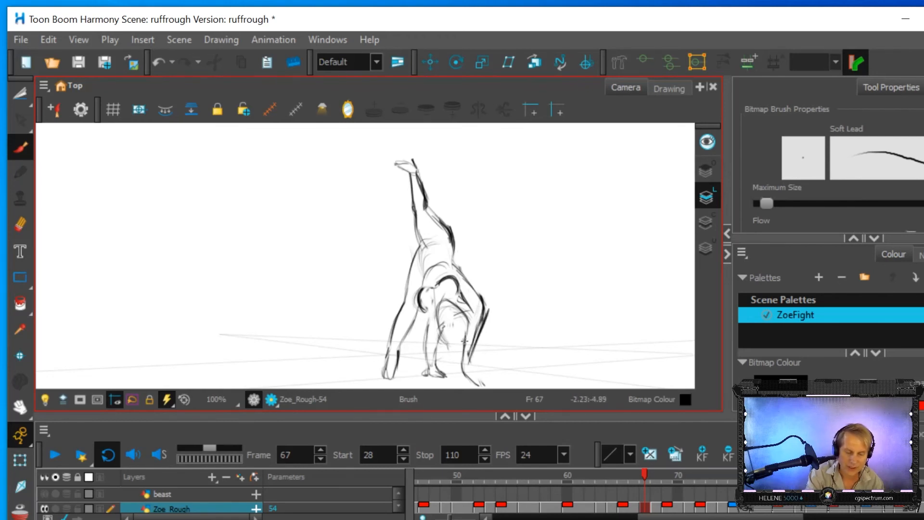
left_click_drag(470, 358, 481, 331)
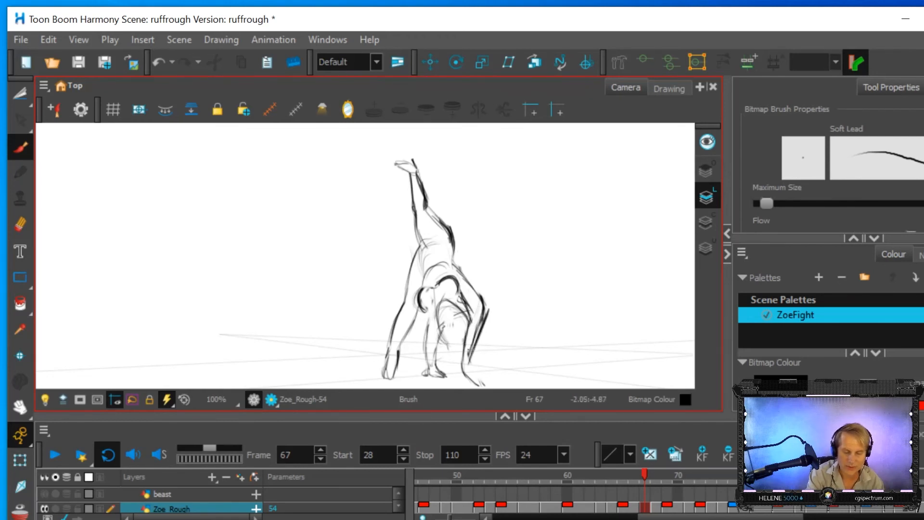
Step: Erase the outer arm's elbow and forearm contour on frame 67 and redraw it curving from shoulder to wrist
left_click(19, 224)
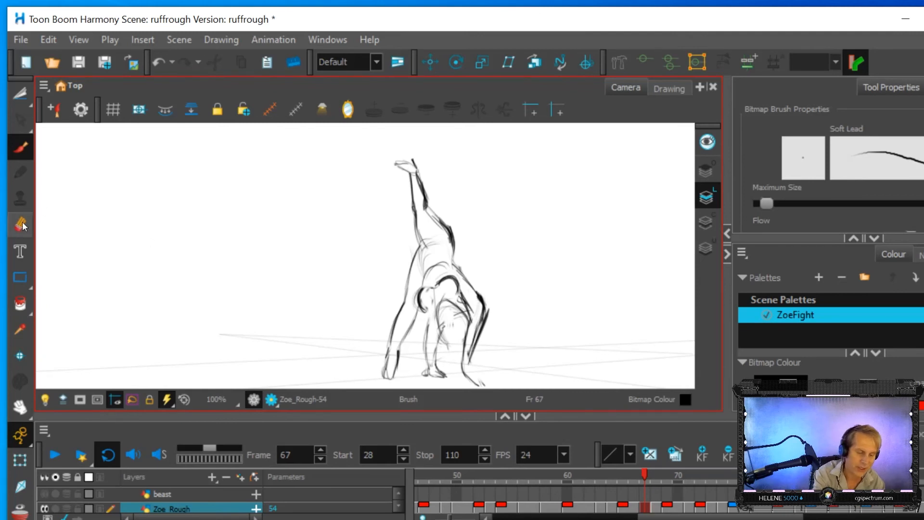
mouse_move(472, 360)
left_mouse_down()
mouse_move(487, 316)
mouse_move(478, 303)
mouse_move(484, 317)
mouse_move(471, 312)
left_mouse_up()
left_click_drag(482, 321, 481, 327)
left_click(20, 149)
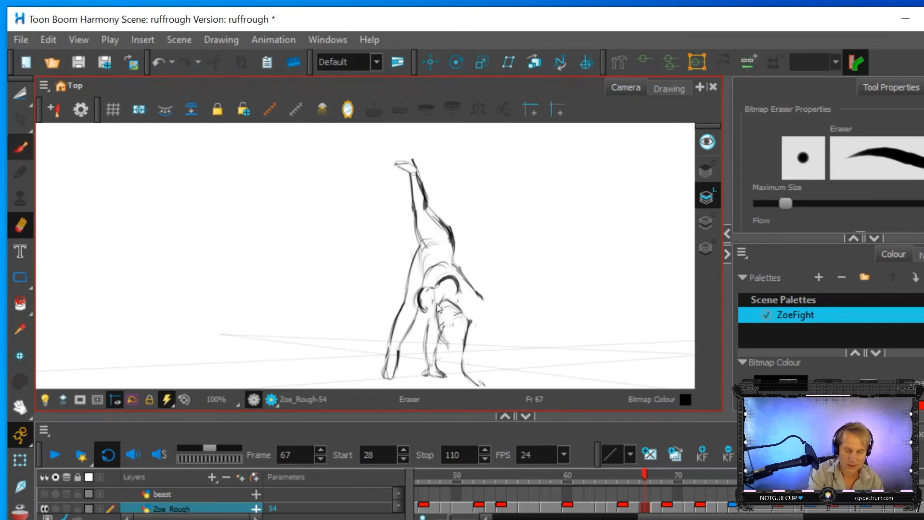
mouse_move(467, 335)
left_mouse_down()
mouse_move(474, 298)
mouse_move(475, 319)
left_mouse_up()
mouse_move(469, 362)
left_mouse_down()
mouse_move(483, 287)
mouse_move(481, 320)
mouse_move(459, 271)
left_mouse_up()
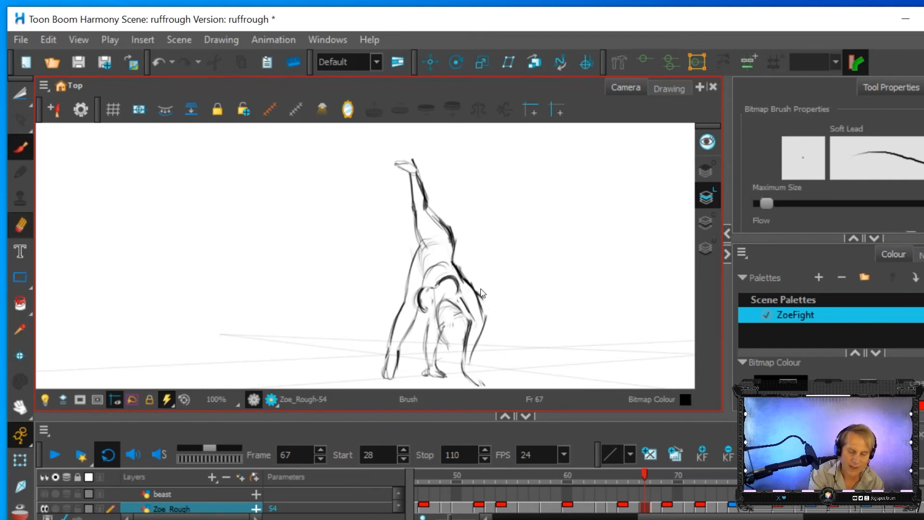
Step: Refine the outer arm's upper contour and elbow on frame 67, and add dark fingers to its hand
key("alt+e")
left_click_drag(489, 314, 488, 306)
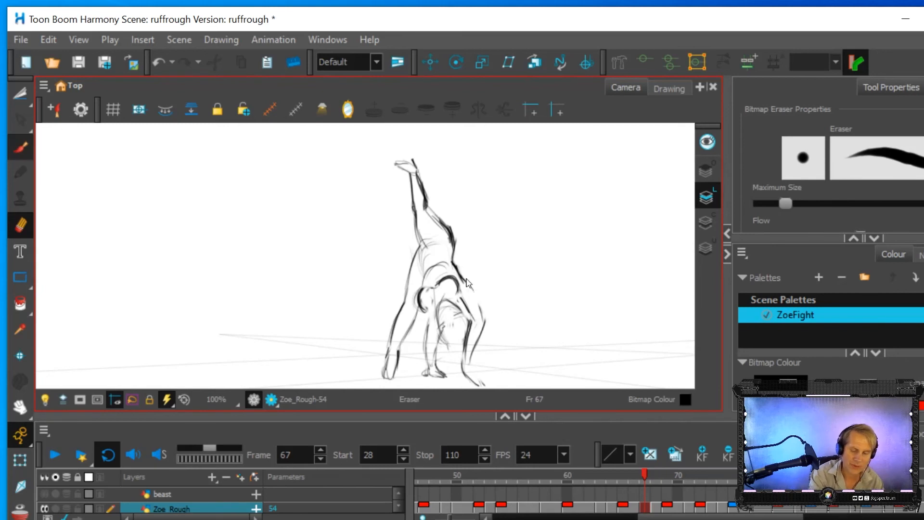
key("alt+b")
left_click_drag(481, 305, 478, 300)
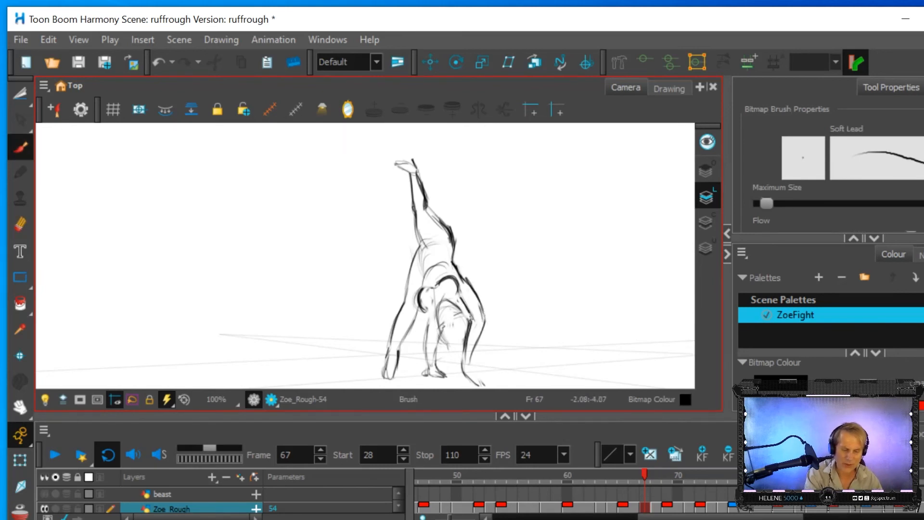
left_click_drag(469, 362, 487, 322)
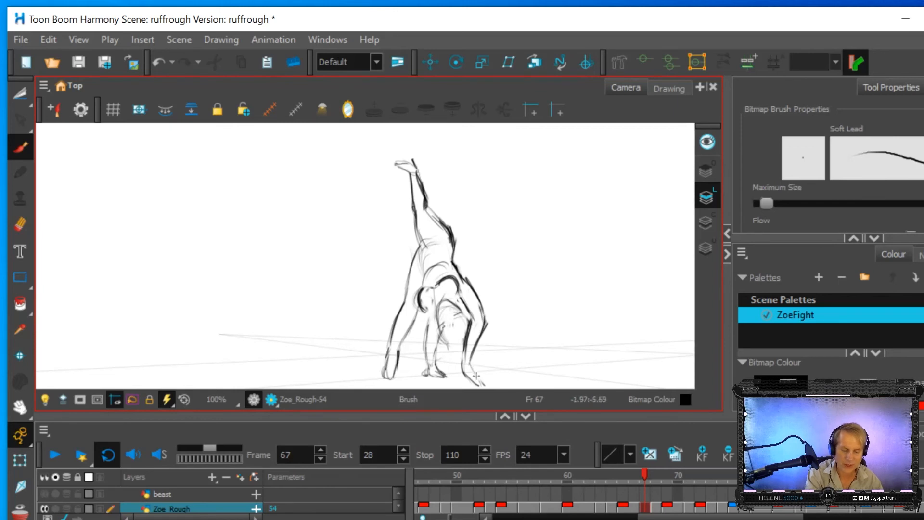
mouse_move(471, 378)
left_mouse_down()
mouse_move(481, 385)
mouse_move(464, 348)
left_mouse_up()
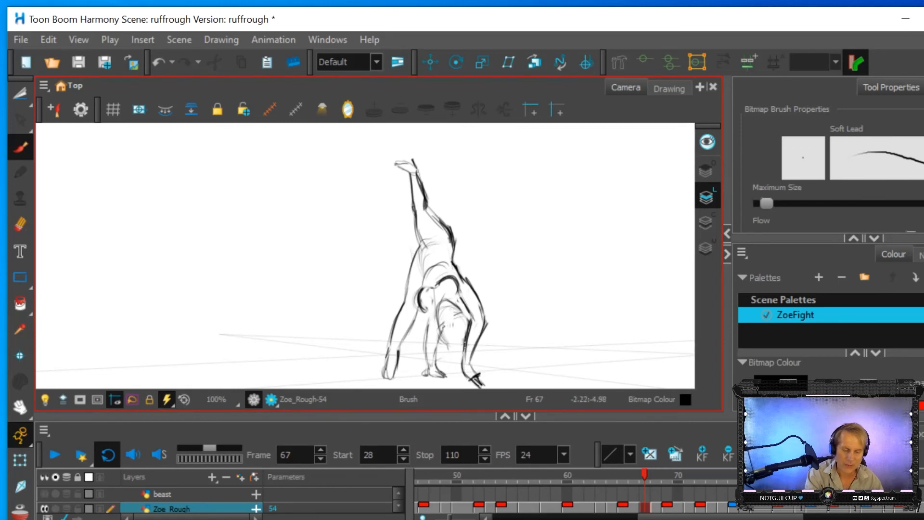
left_click_drag(487, 322, 481, 339)
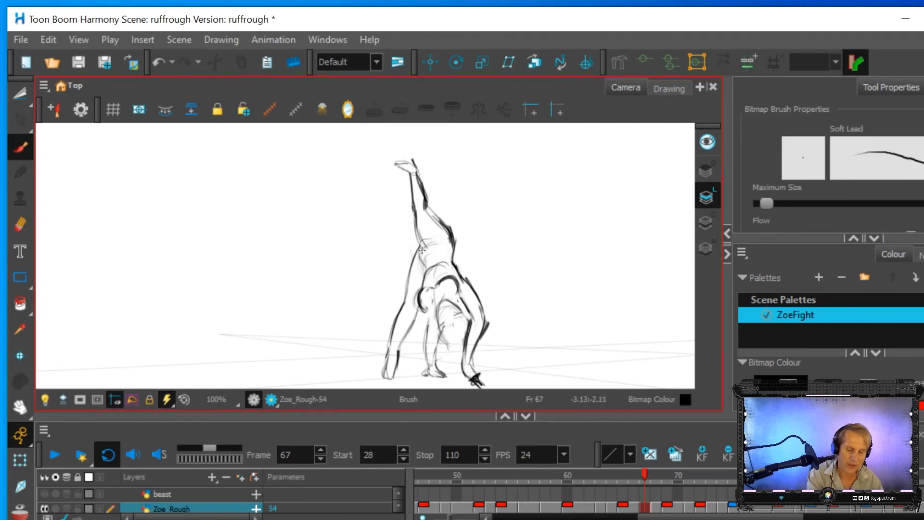
Step: Draw the curved waistline across the hips on frame 67 and erase the dark back contour of the raised thigh
mouse_move(425, 244)
left_mouse_down()
mouse_move(451, 248)
mouse_move(423, 241)
mouse_move(428, 248)
left_mouse_up()
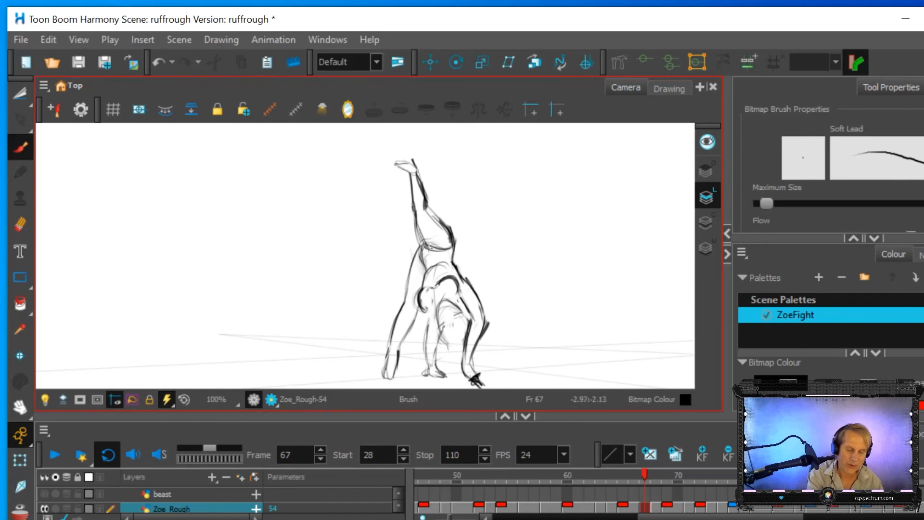
mouse_move(428, 207)
left_mouse_down()
mouse_move(454, 247)
mouse_move(426, 188)
left_mouse_up()
left_click(21, 224)
Step: Sketch loose, flowing practice curves in the empty space around the figure on frame 67
left_click(27, 143)
mouse_move(334, 159)
left_mouse_down()
mouse_move(256, 156)
mouse_move(147, 178)
left_mouse_up()
mouse_move(271, 220)
left_mouse_down()
mouse_move(103, 295)
mouse_move(118, 316)
left_mouse_up()
mouse_move(303, 276)
left_mouse_down()
mouse_move(185, 340)
mouse_move(214, 353)
left_mouse_up()
left_click_drag(251, 260, 370, 226)
left_click_drag(348, 256, 174, 355)
left_click_drag(330, 304, 254, 325)
left_click_drag(340, 246, 103, 322)
mouse_move(133, 197)
left_mouse_down()
mouse_move(145, 175)
mouse_move(284, 149)
mouse_move(339, 171)
left_mouse_up()
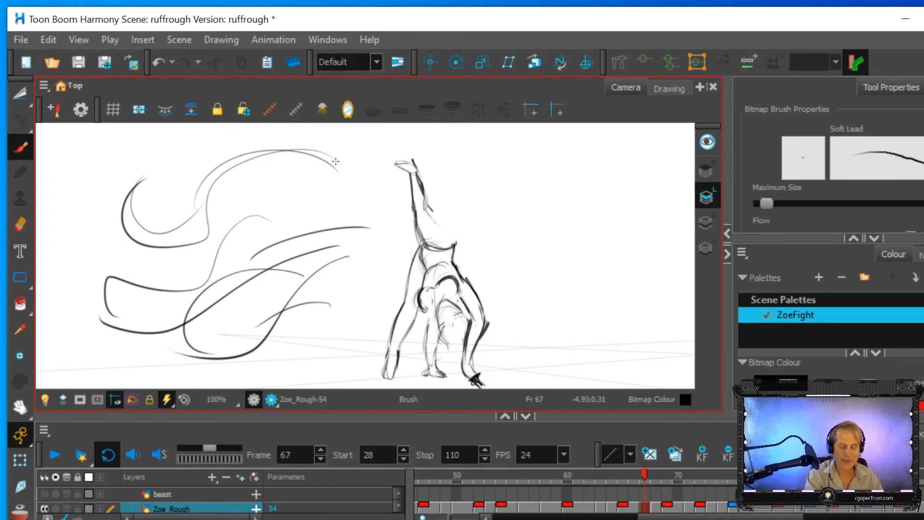
mouse_move(653, 173)
left_mouse_down()
mouse_move(572, 243)
mouse_move(508, 216)
mouse_move(572, 267)
mouse_move(551, 343)
mouse_move(606, 310)
mouse_move(616, 354)
mouse_move(666, 289)
mouse_move(678, 289)
left_mouse_up()
mouse_move(587, 254)
left_mouse_down()
mouse_move(662, 206)
mouse_move(622, 300)
mouse_move(601, 311)
left_mouse_up()
Step: Undo all the practice curves drawn around the figure
key("ctrl+z")
key("ctrl+z")
key("ctrl+z")
key("ctrl+z")
key("ctrl+z")
key("ctrl+z")
key("ctrl+z")
key("ctrl+z")
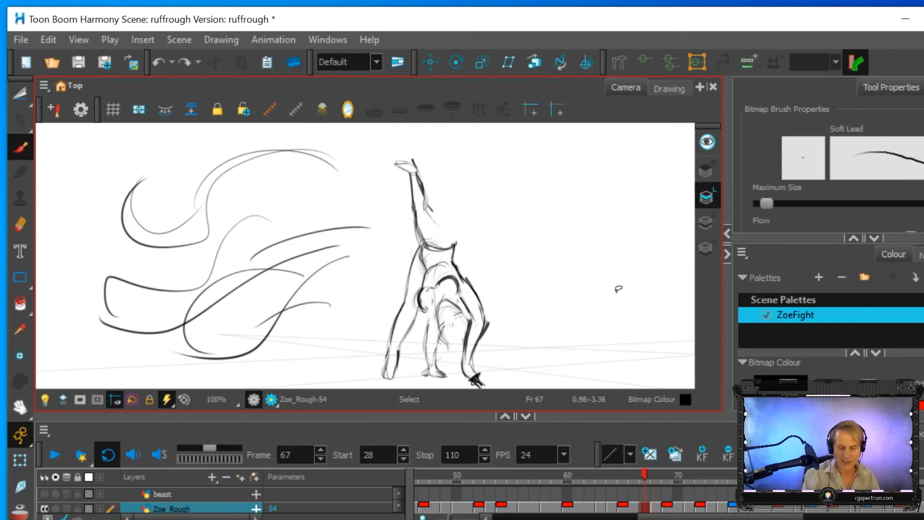
key("ctrl+z")
key("ctrl+z")
key("ctrl+z")
key("ctrl+z")
key("ctrl+z")
key("ctrl+z")
key("ctrl+z")
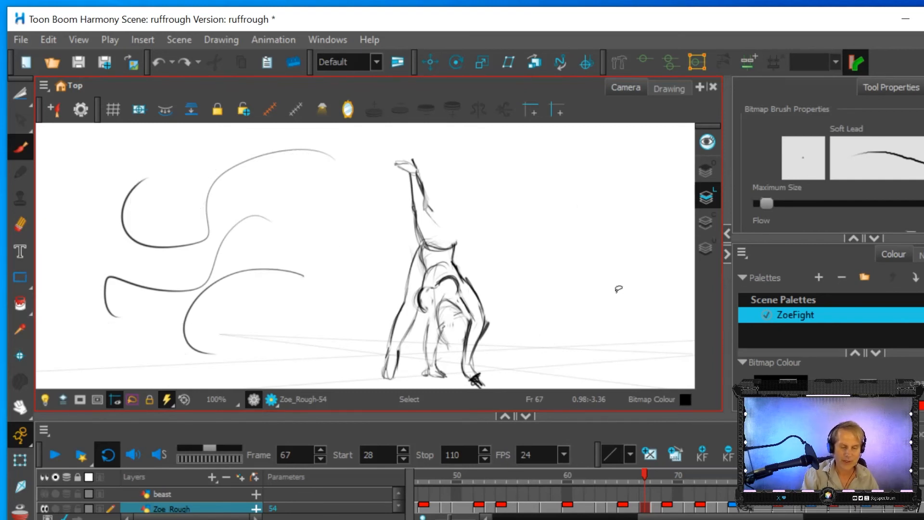
key("ctrl+z")
key("ctrl+z")
key("ctrl+z")
key("ctrl+z")
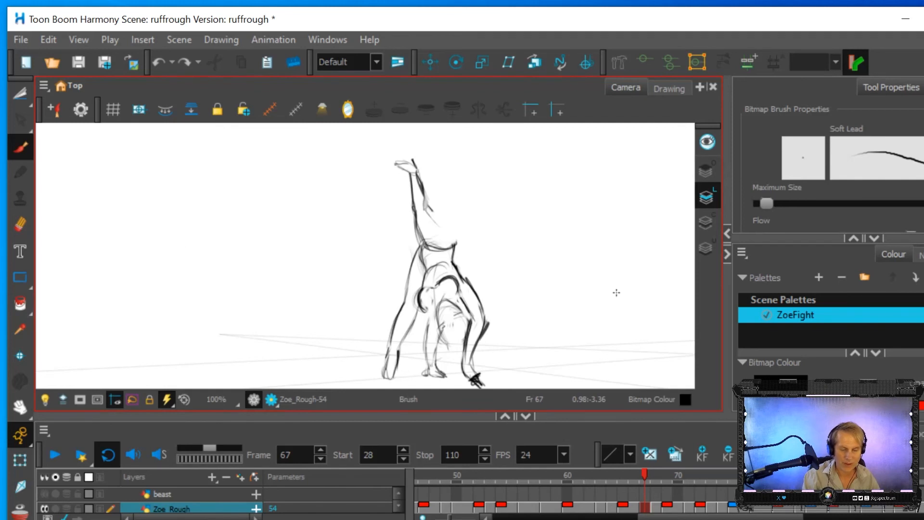
Step: Erase the heavy fingers and elbow tip of the outer arm, redraw the hand lighter, and round out the head
left_click(20, 224)
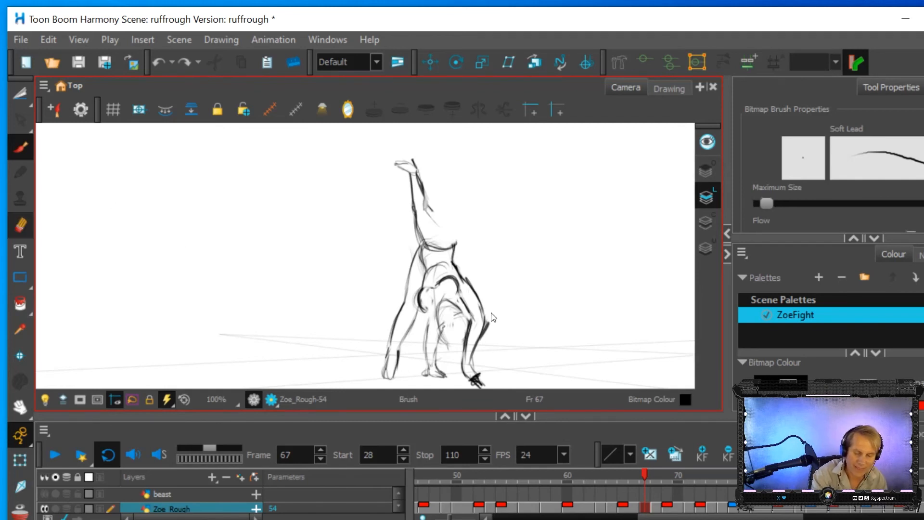
left_click_drag(480, 375, 476, 383)
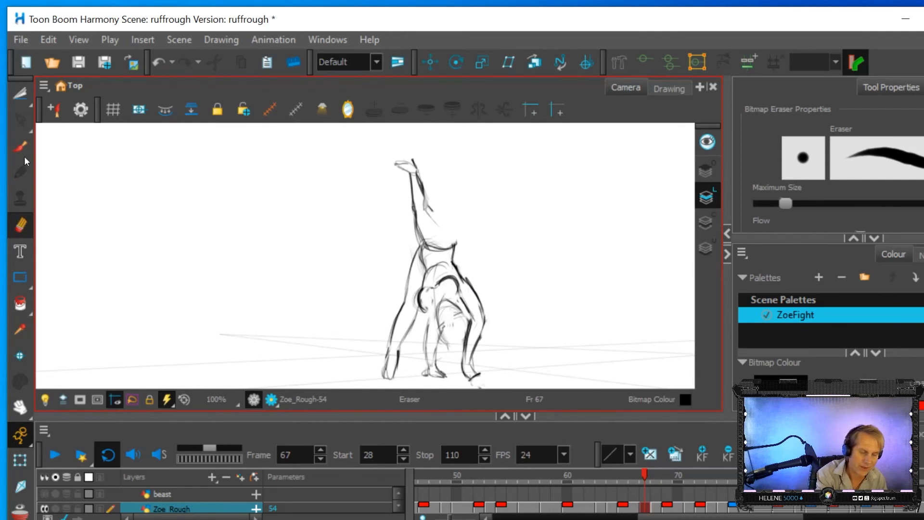
key("alt+b")
mouse_move(470, 377)
left_mouse_down()
mouse_move(480, 386)
mouse_move(471, 368)
mouse_move(483, 319)
left_mouse_up()
left_click_drag(465, 354, 467, 325)
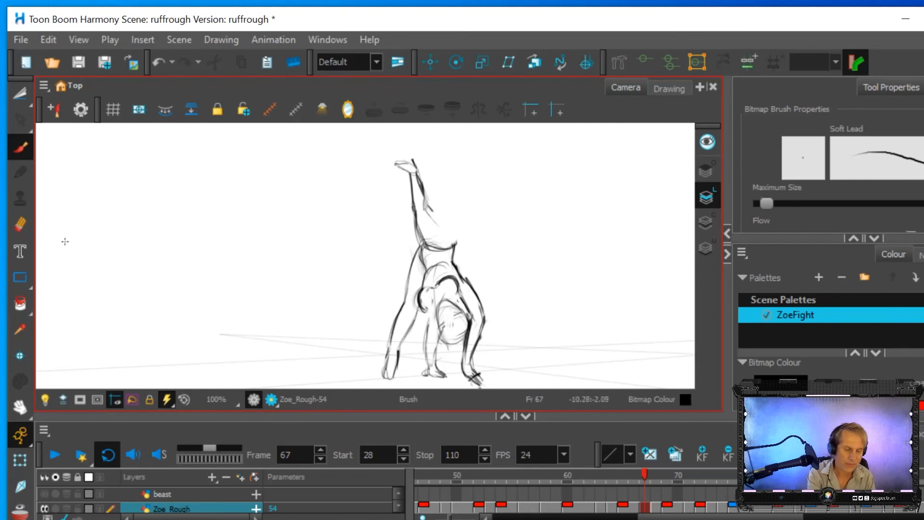
Step: Erase and redraw the outer arm's inner contour beside the head, and darken the contours of both supporting arms
left_click(25, 224)
left_click_drag(467, 349, 471, 316)
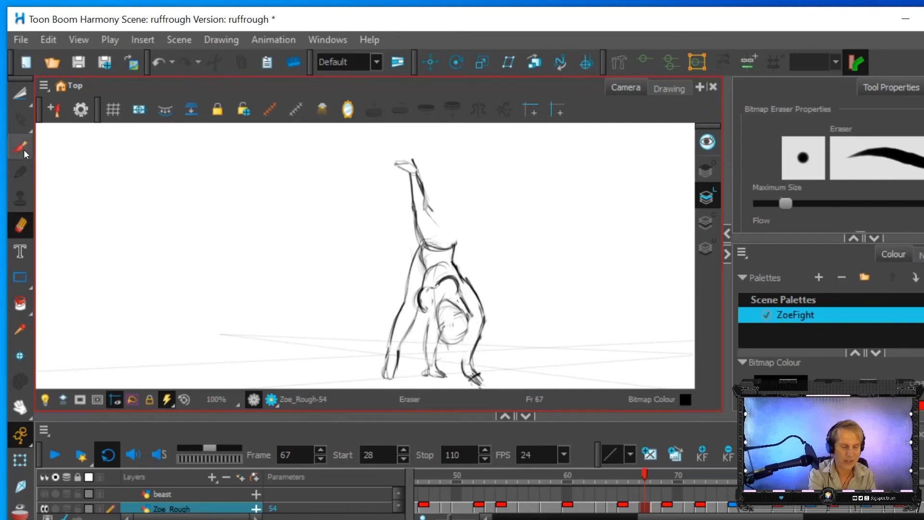
key("alt+b")
left_click_drag(465, 338, 468, 327)
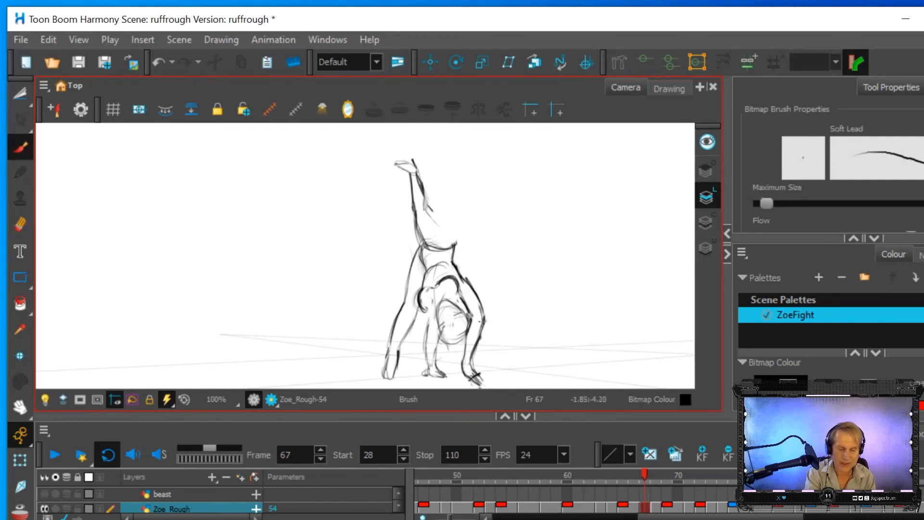
mouse_move(457, 270)
left_mouse_down()
mouse_move(459, 299)
mouse_move(481, 312)
left_mouse_up()
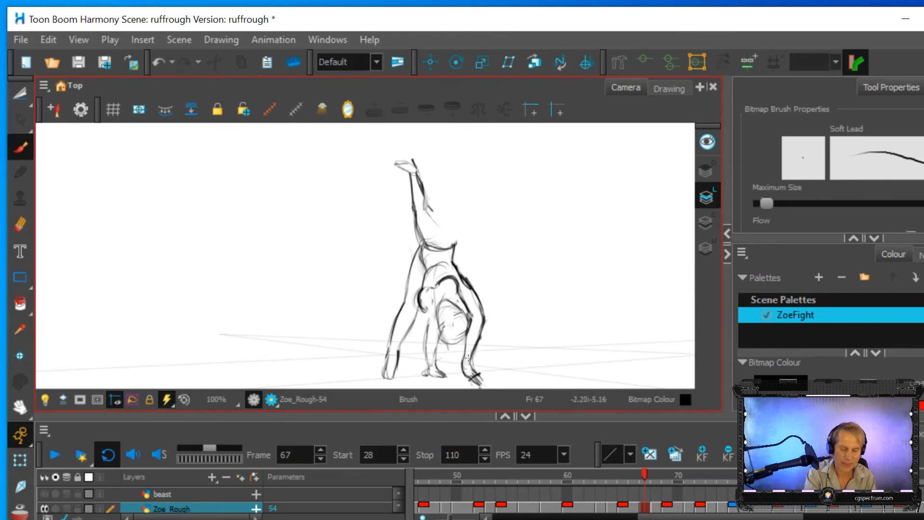
left_click_drag(469, 374, 466, 333)
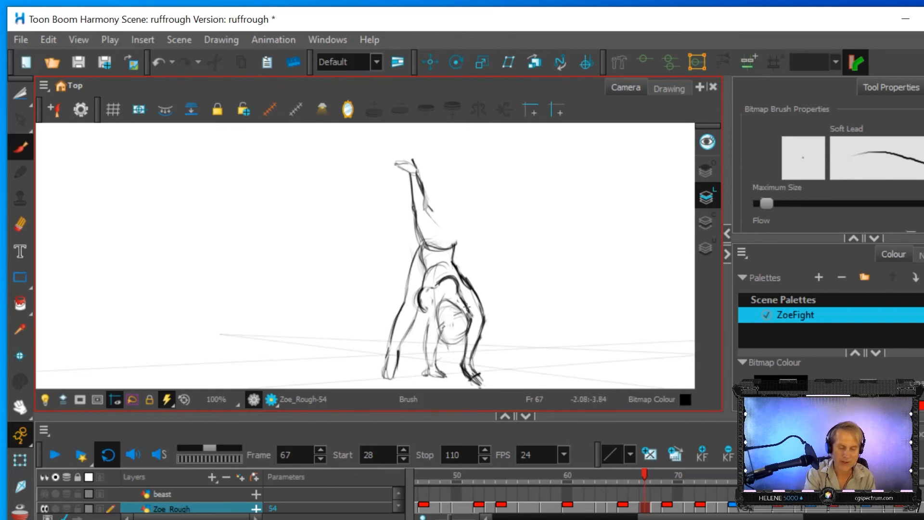
mouse_move(426, 364)
left_mouse_down()
mouse_move(426, 311)
mouse_move(420, 347)
mouse_move(425, 315)
mouse_move(435, 338)
mouse_move(422, 311)
mouse_move(434, 320)
left_mouse_up()
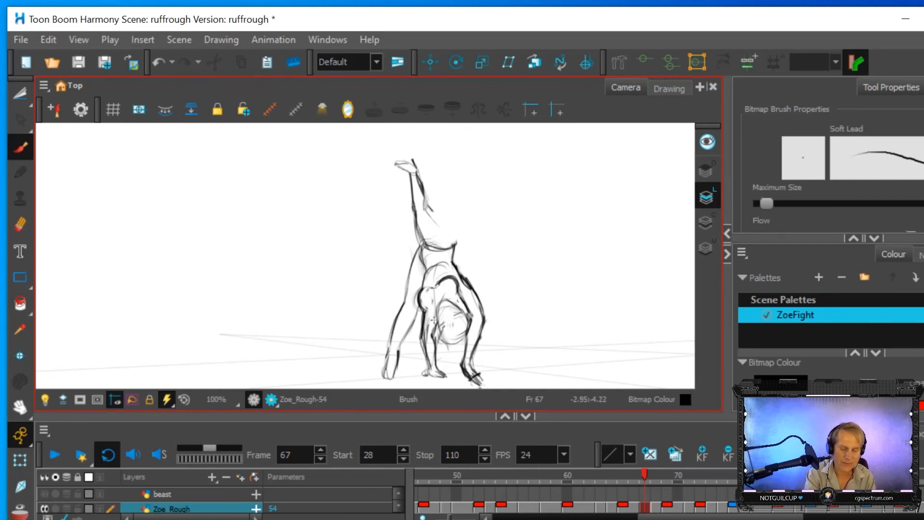
Step: Clean up the lower leg and foot on the ground on frame 67 and redraw the leg contour up to the hip
left_click(20, 222)
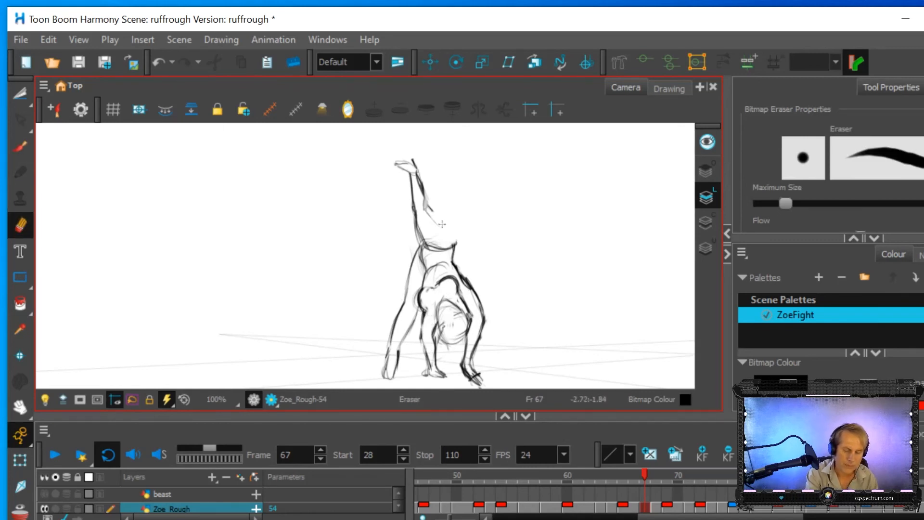
mouse_move(397, 357)
left_mouse_down()
mouse_move(399, 373)
mouse_move(384, 376)
left_mouse_up()
left_click(21, 146)
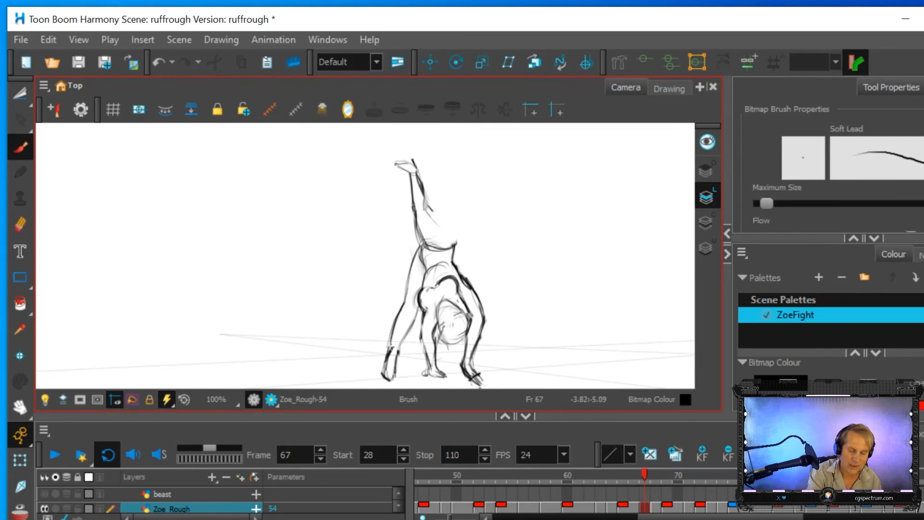
left_click_drag(391, 344, 422, 244)
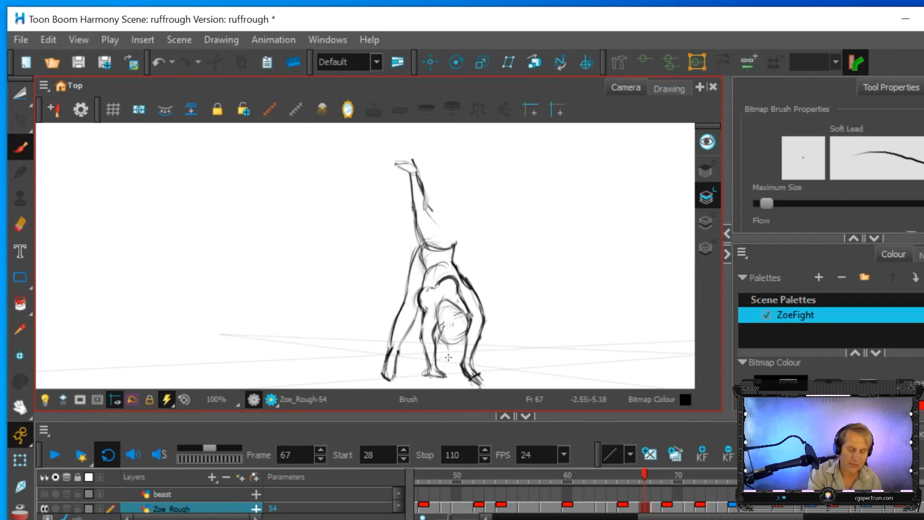
Step: Trim the second hand and stray thigh line on frame 67, redraw the raised thigh's back contour, and compare with frame 69
key("alt+e")
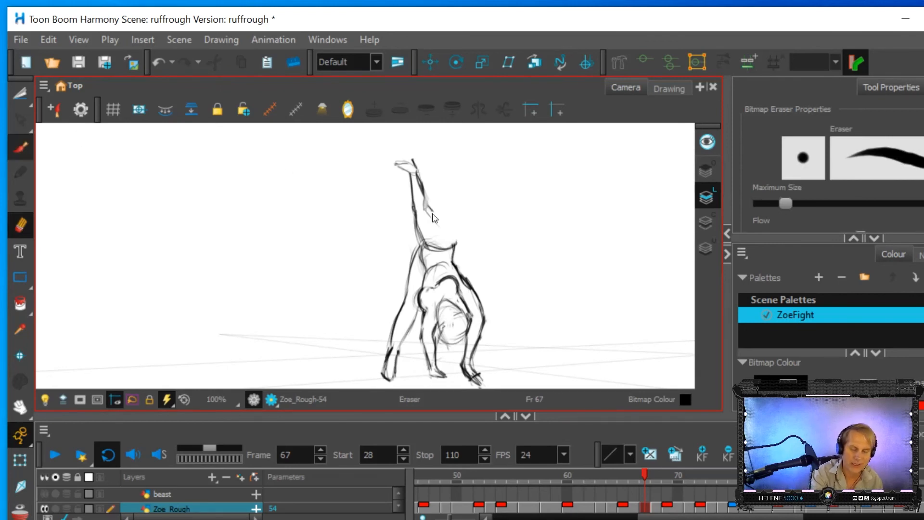
key("alt+b")
left_click_drag(429, 213, 451, 232)
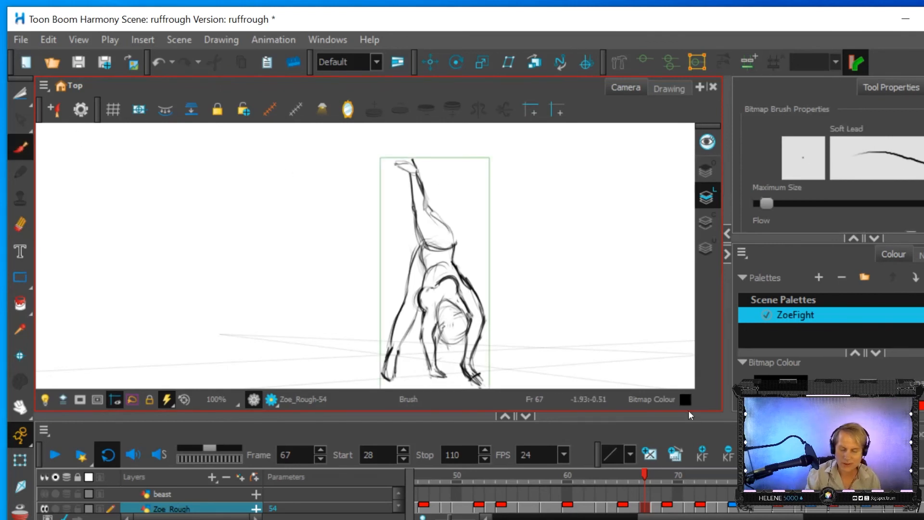
left_click(665, 506)
left_click(644, 507)
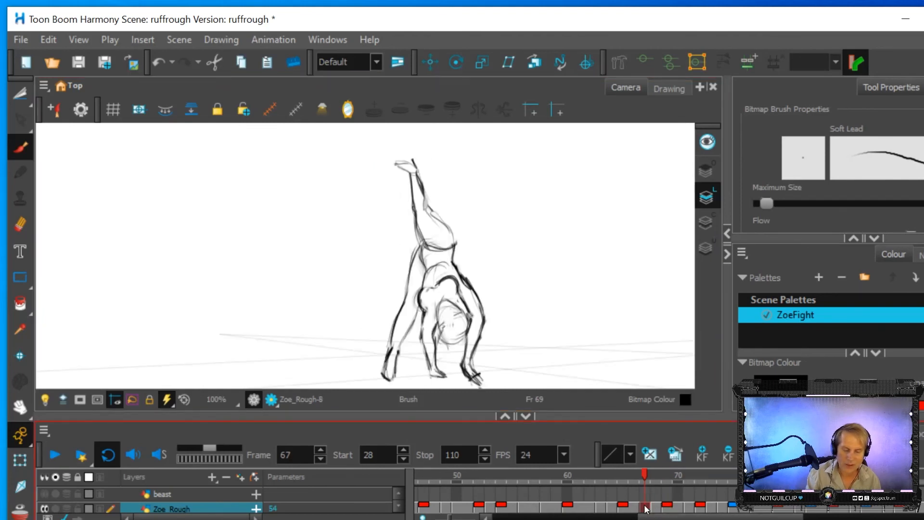
Step: Compare frame 67 with frames 65 and 69, and darken the raised leg, foot and hip contours on frame 67
left_click(623, 507)
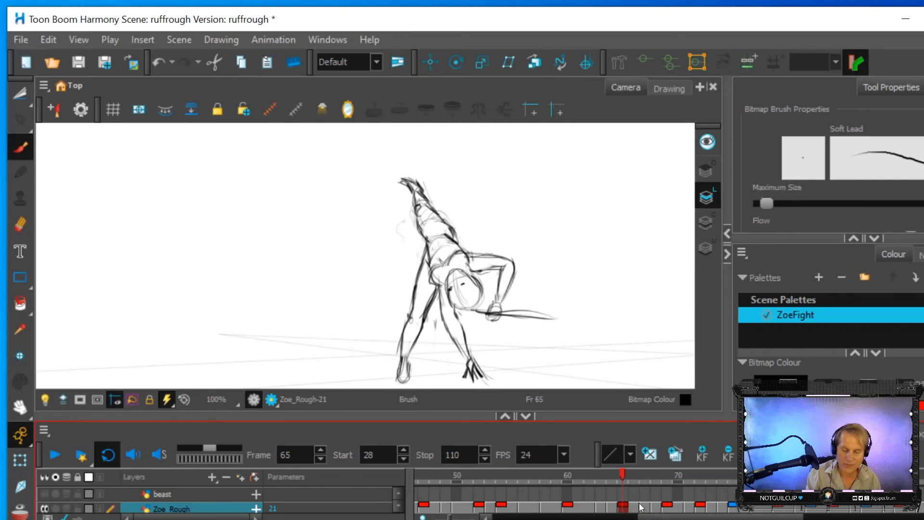
left_click(644, 507)
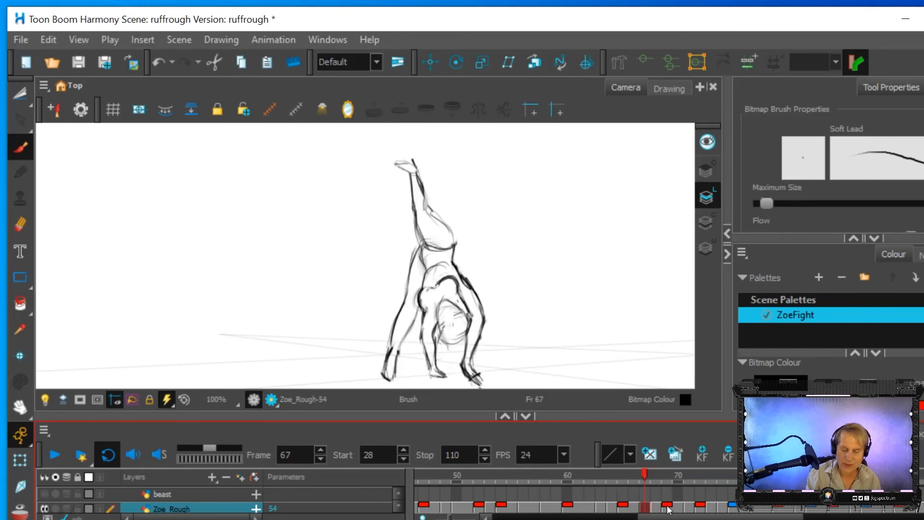
left_click(667, 507)
left_click(645, 507)
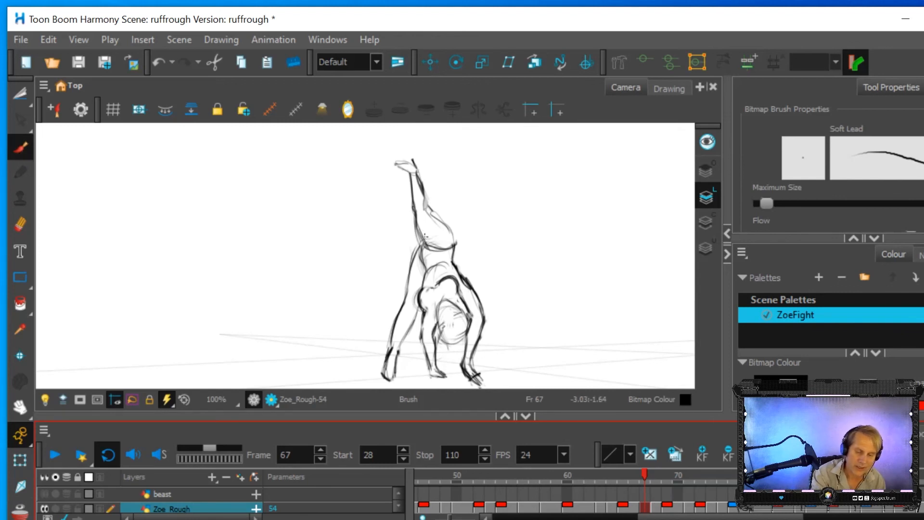
left_click_drag(453, 243, 419, 187)
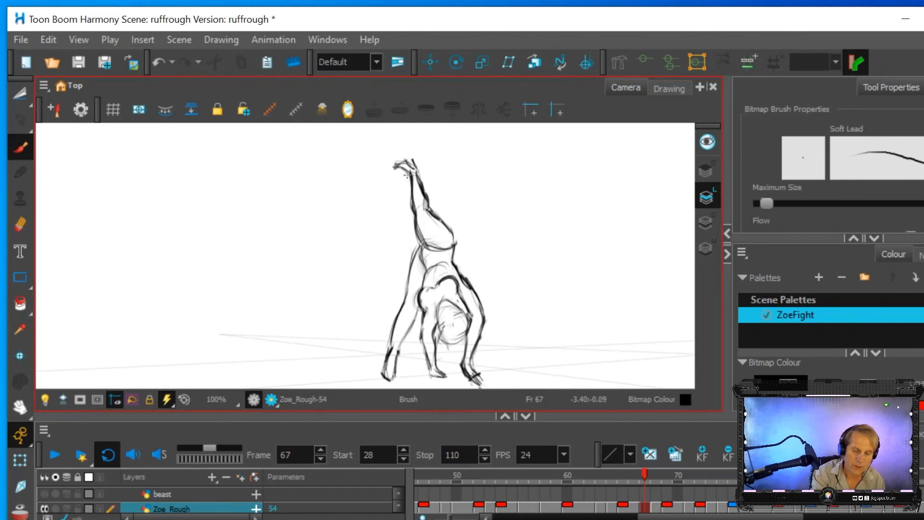
left_click_drag(421, 187, 447, 227)
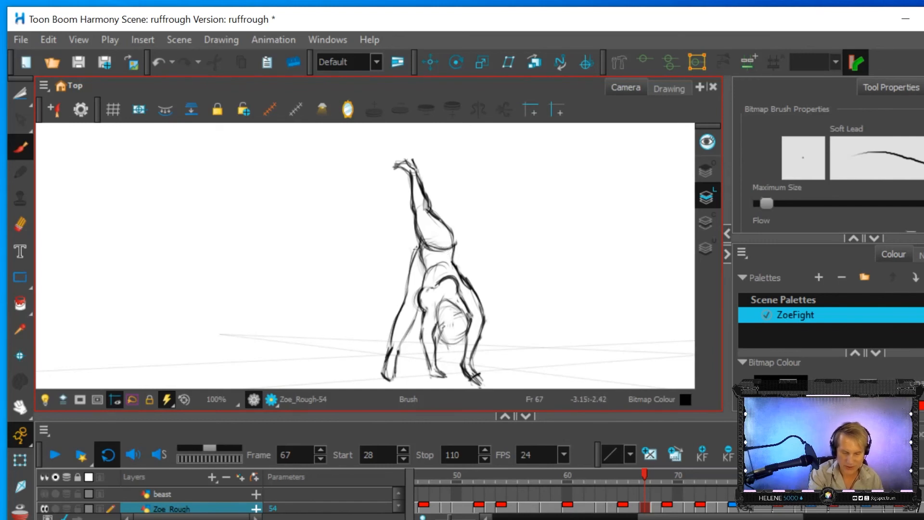
mouse_move(453, 238)
left_mouse_down()
mouse_move(452, 263)
mouse_move(479, 307)
left_mouse_up()
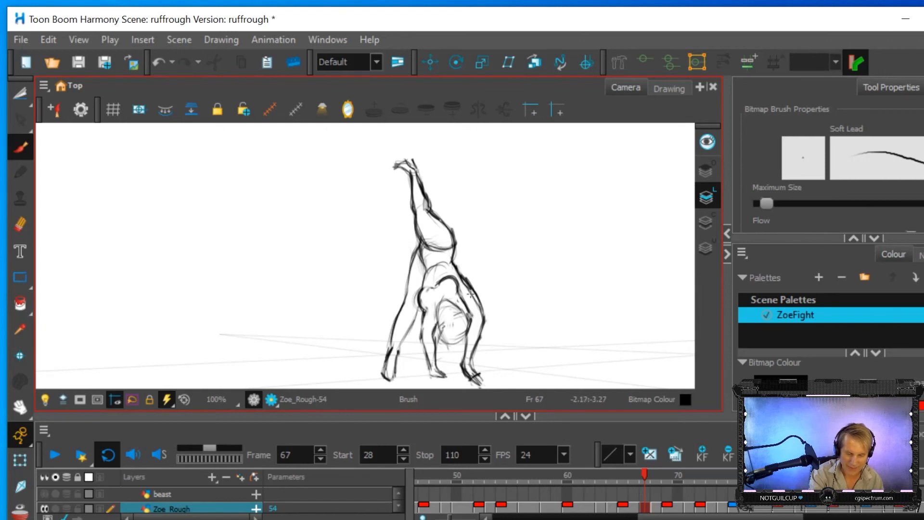
Step: Clean up the outer arm's shoulder contour on frame 67 by erasing the doubled lines and redrawing the upper arm
left_click(20, 224)
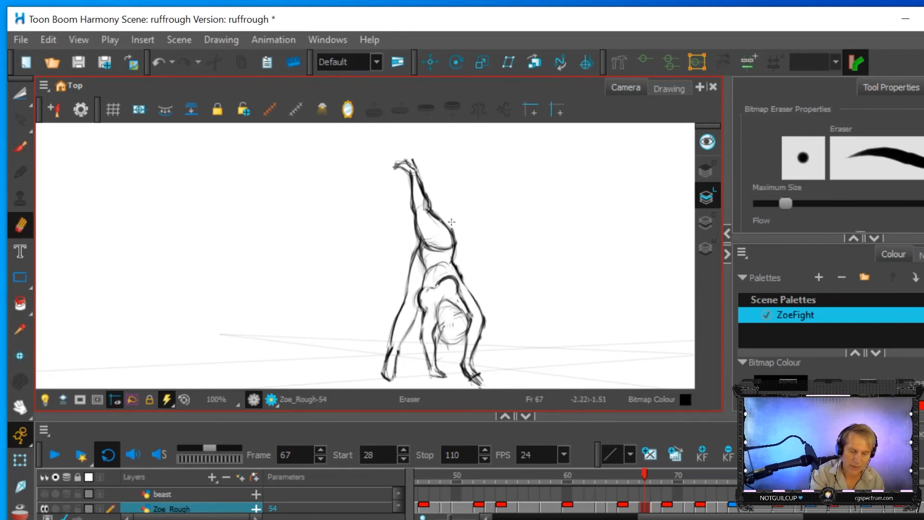
key("alt+b")
left_click_drag(463, 280, 471, 315)
left_click(20, 225)
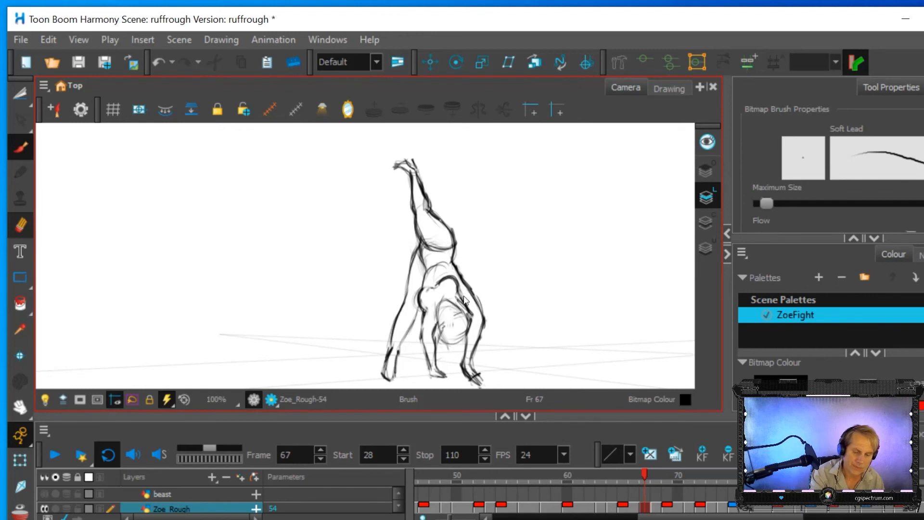
key("alt+b")
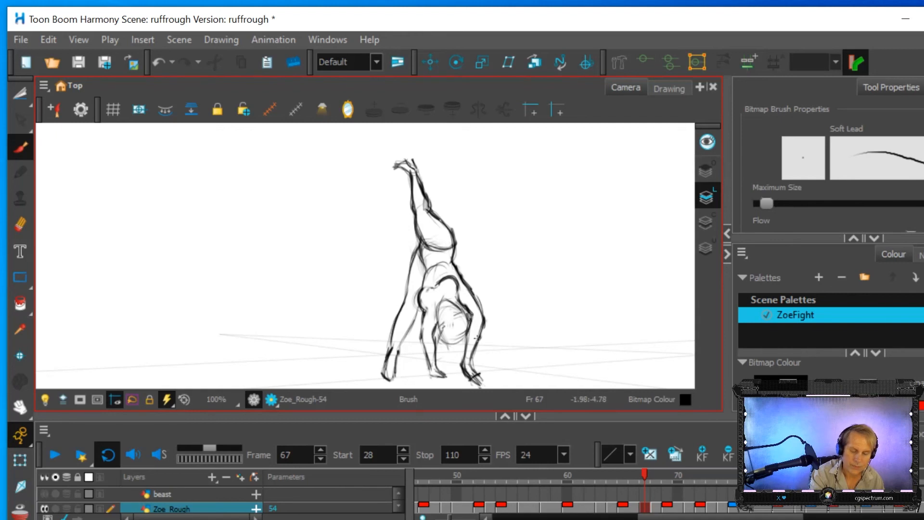
Step: Turn on onion skin for frame 68, shortening the previous range to exclude frame 65 and extending the next range by one frame
left_click_drag(643, 471, 657, 505)
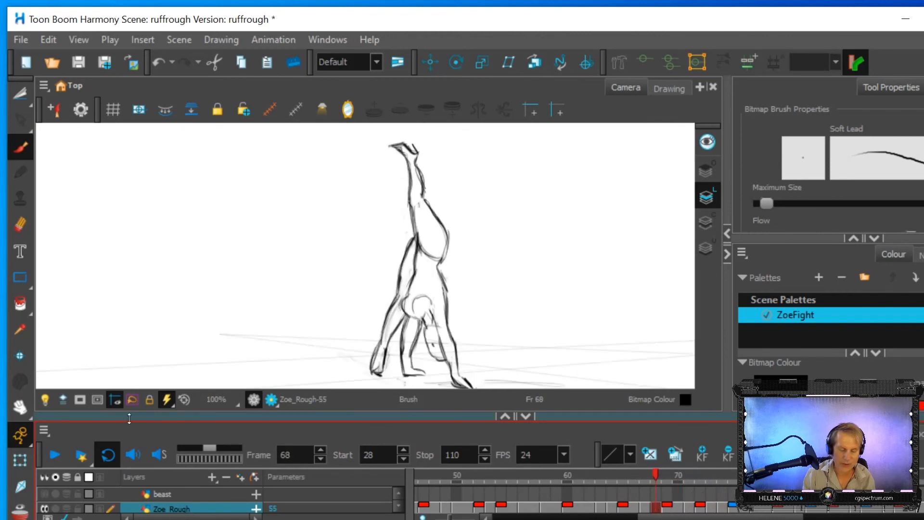
left_click(44, 477)
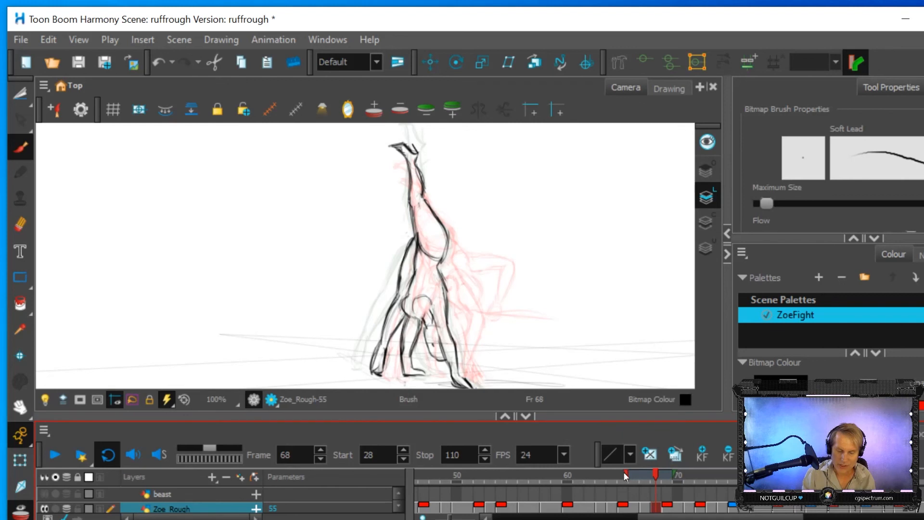
left_click_drag(623, 473, 636, 477)
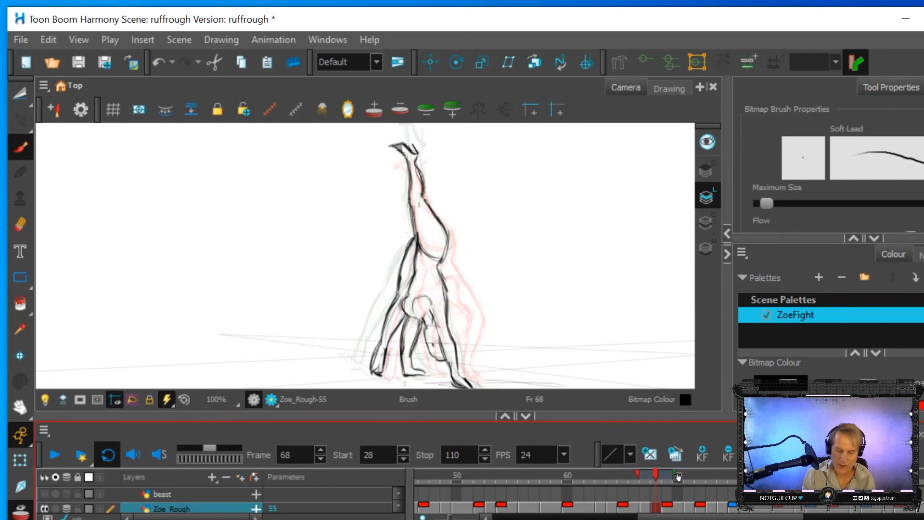
left_click_drag(676, 474, 681, 481)
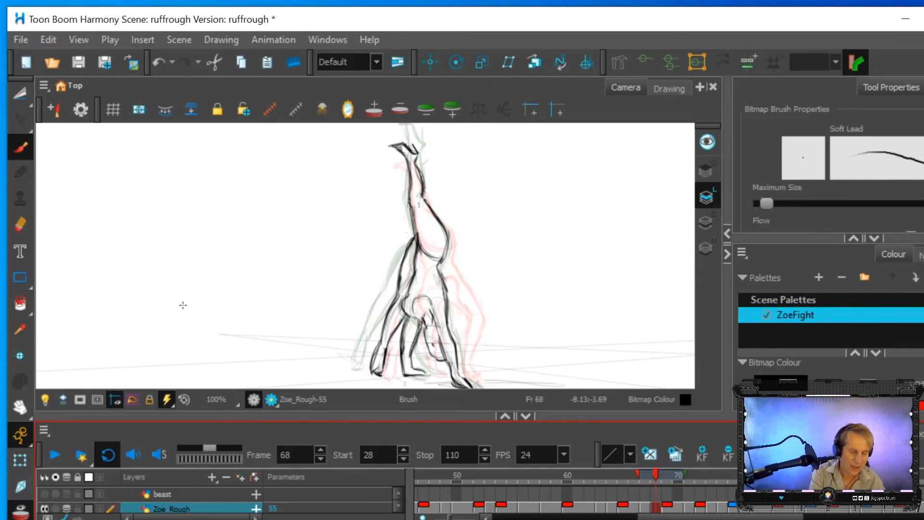
Step: Erase the ground leg on frame 68 and redraw it from hip to foot between the onion-skinned poses
mouse_move(375, 367)
left_mouse_down()
mouse_move(378, 311)
mouse_move(395, 322)
mouse_move(409, 239)
left_mouse_up()
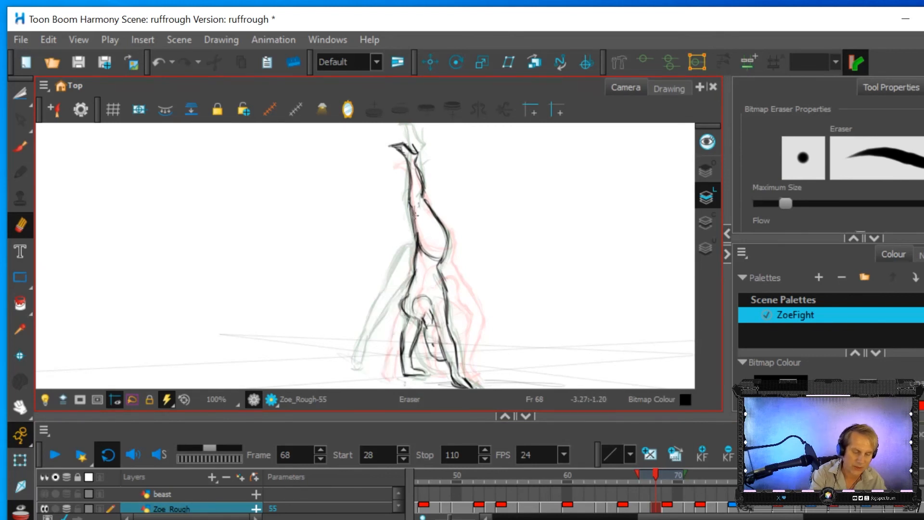
key("alt+b")
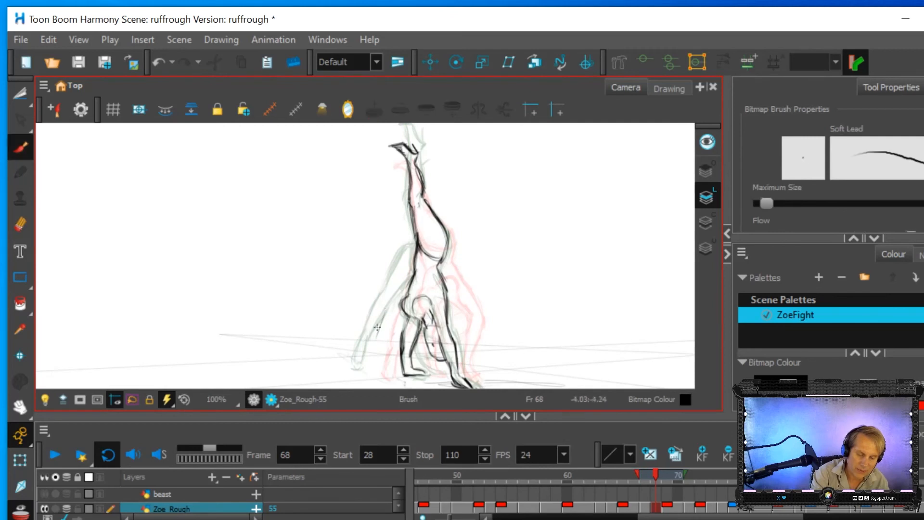
left_click_drag(415, 249, 394, 295)
mouse_move(377, 346)
left_mouse_down()
mouse_move(373, 373)
mouse_move(400, 314)
mouse_move(374, 341)
mouse_move(389, 303)
left_mouse_up()
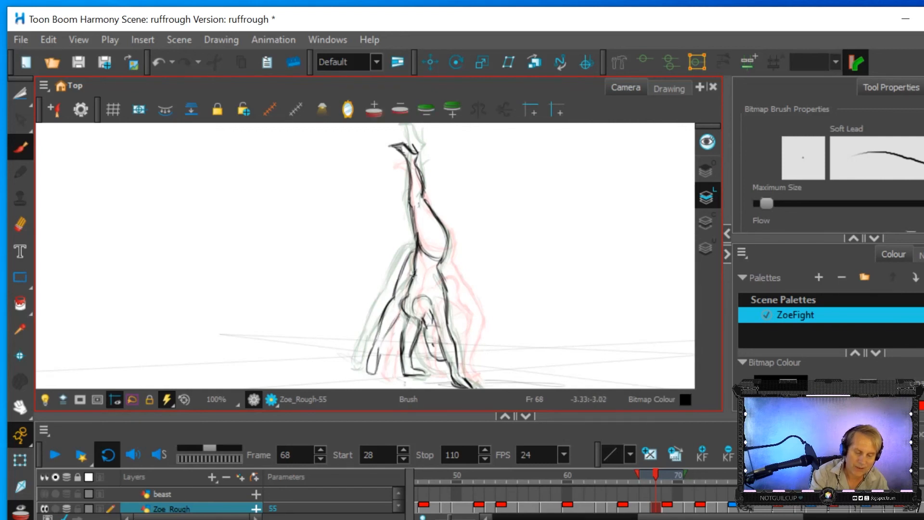
Step: Erase the inner supporting arm on frame 68 and redraw its forearm and planted hand
key("alt+e")
mouse_move(408, 376)
left_mouse_down()
mouse_move(403, 348)
mouse_move(414, 328)
left_mouse_up()
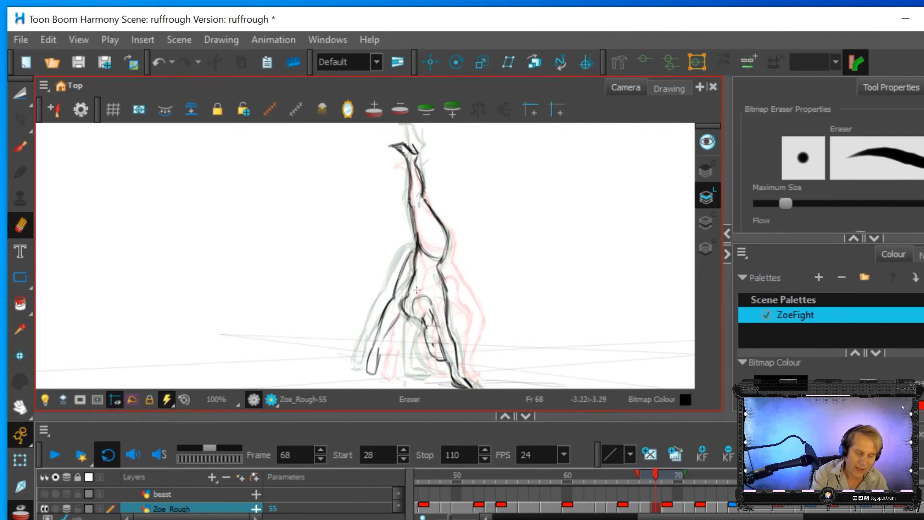
left_click(20, 146)
mouse_move(411, 326)
left_mouse_down()
mouse_move(410, 363)
mouse_move(436, 375)
left_mouse_up()
mouse_move(421, 331)
left_mouse_down()
mouse_move(419, 363)
mouse_move(409, 323)
left_mouse_up()
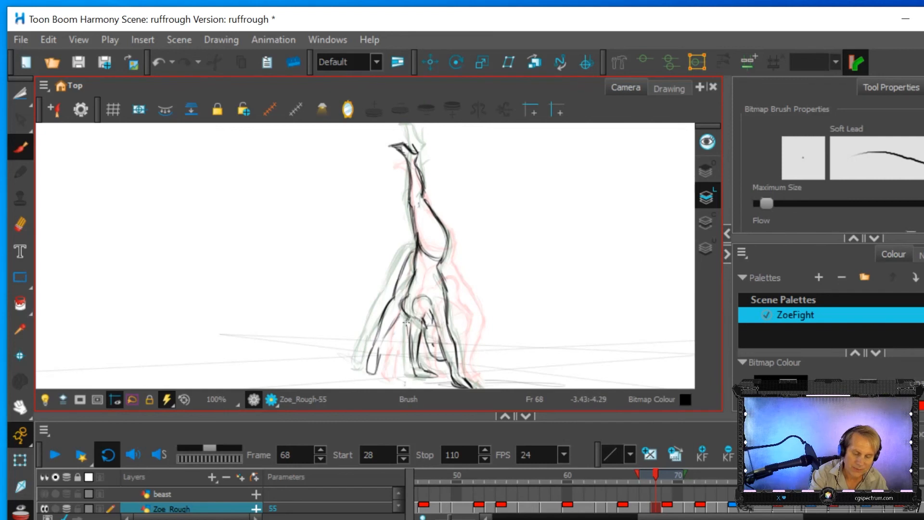
Step: Erase the head and inner shoulder on frame 68 and sketch new shoulder curves
left_click(19, 224)
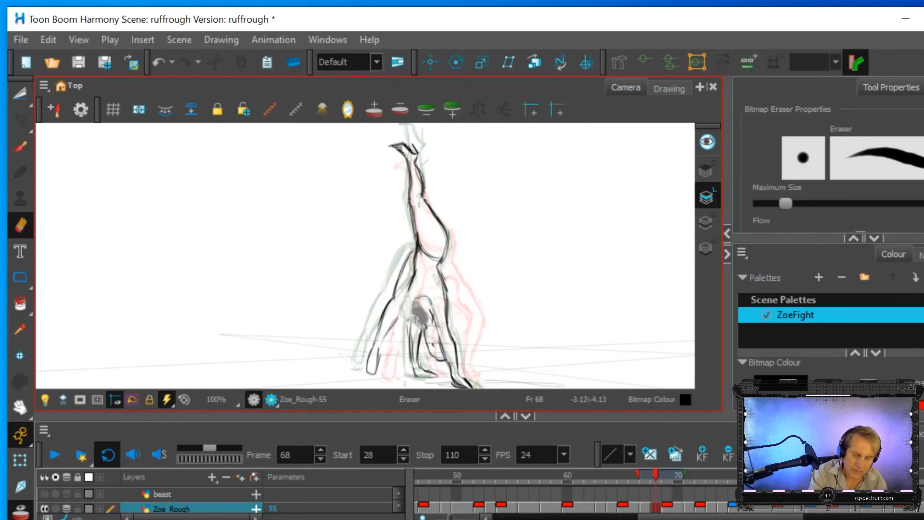
mouse_move(427, 312)
left_mouse_down()
mouse_move(418, 295)
mouse_move(422, 316)
left_mouse_up()
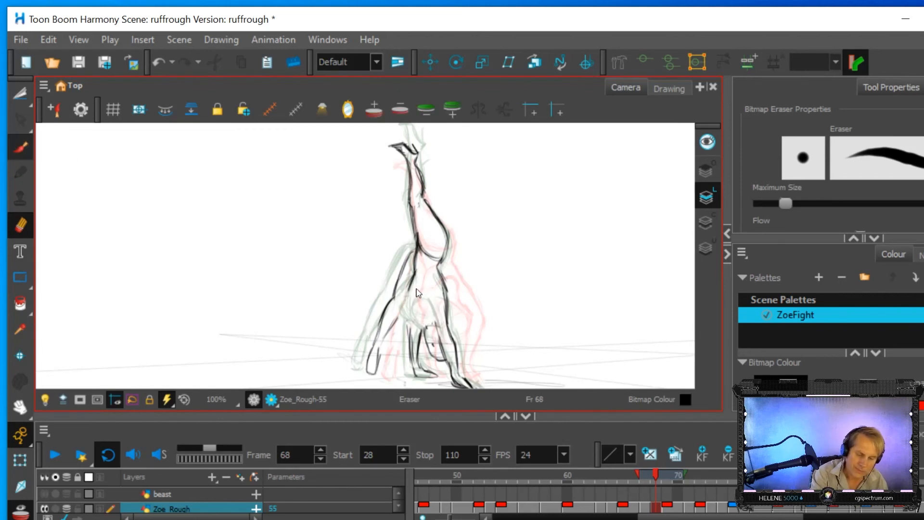
mouse_move(408, 307)
left_mouse_down()
mouse_move(421, 312)
mouse_move(441, 288)
mouse_move(434, 312)
left_mouse_up()
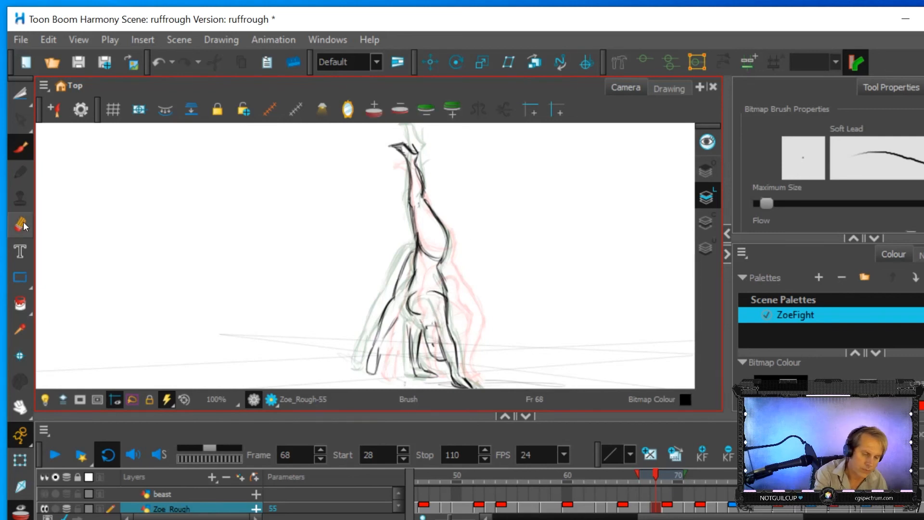
Step: Erase the outer arm and torso side on frame 68, and redraw the waist contour, arm and planted hand
key("alt+e")
mouse_move(438, 296)
left_mouse_down()
mouse_move(409, 314)
mouse_move(412, 296)
mouse_move(457, 380)
mouse_move(470, 386)
mouse_move(447, 329)
mouse_move(448, 250)
left_mouse_up()
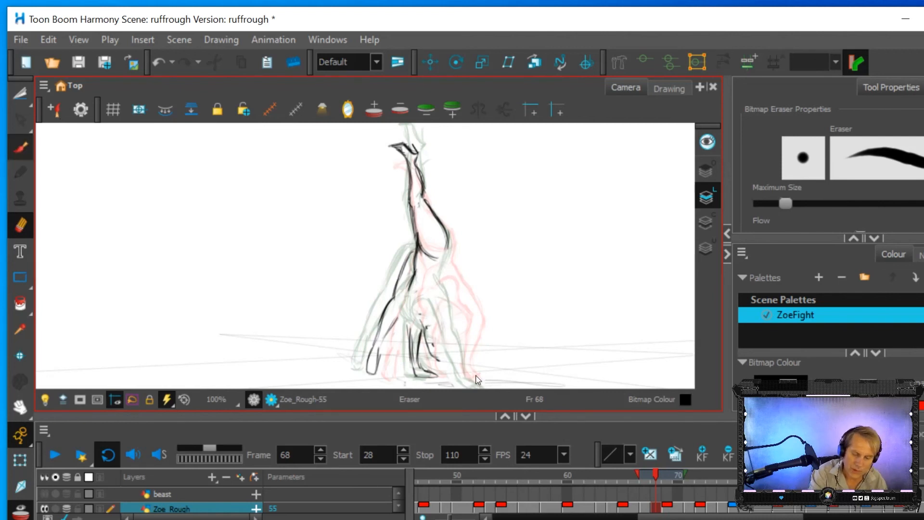
key("alt+b")
mouse_move(461, 373)
left_mouse_down()
mouse_move(433, 296)
mouse_move(463, 349)
mouse_move(452, 289)
left_mouse_up()
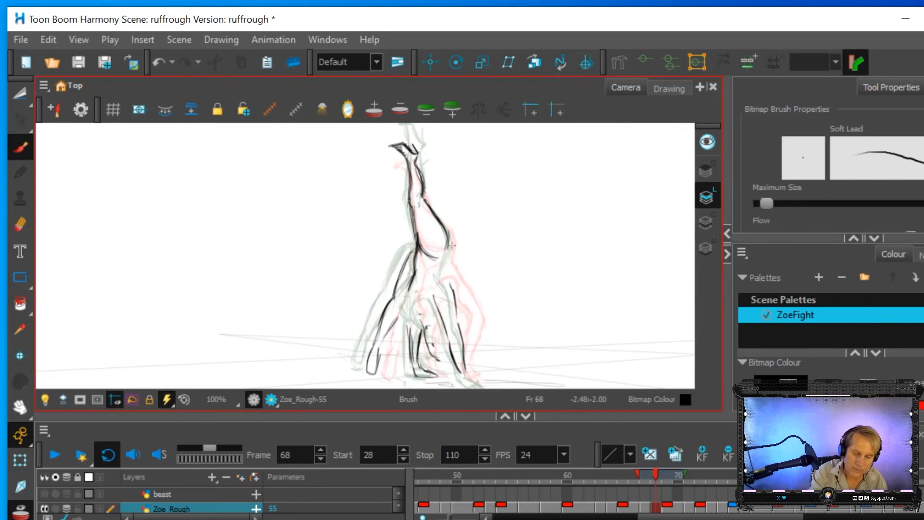
left_click_drag(449, 237, 451, 298)
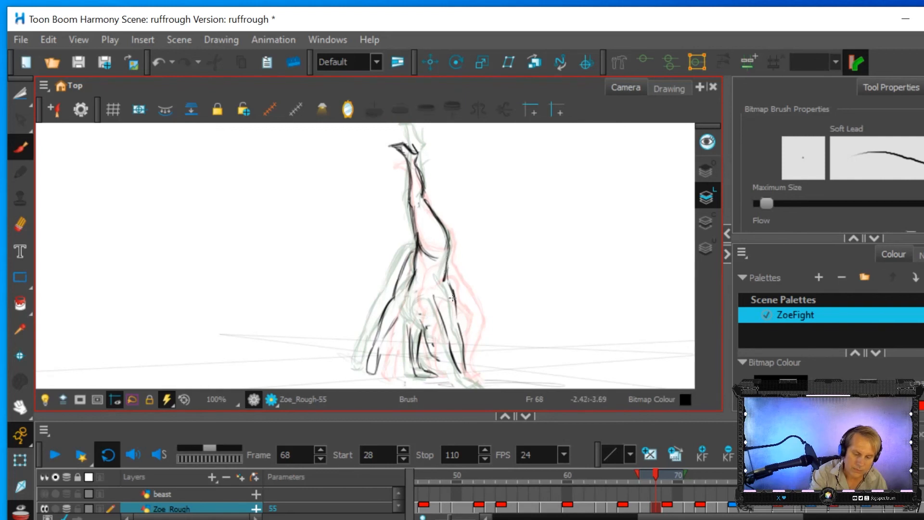
left_click_drag(463, 377, 480, 388)
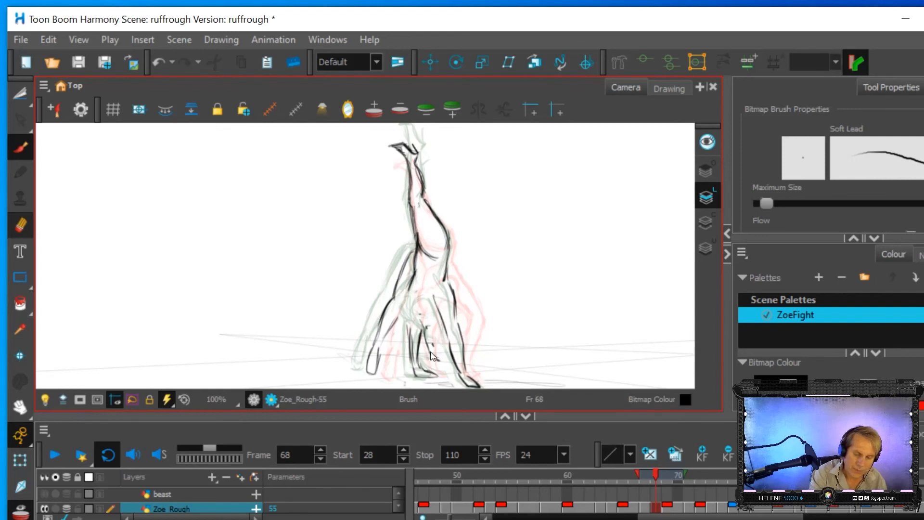
Step: Remove the stray lines beside the inner arm on frame 68, and darken the raised leg and waist contours
key("alt+e")
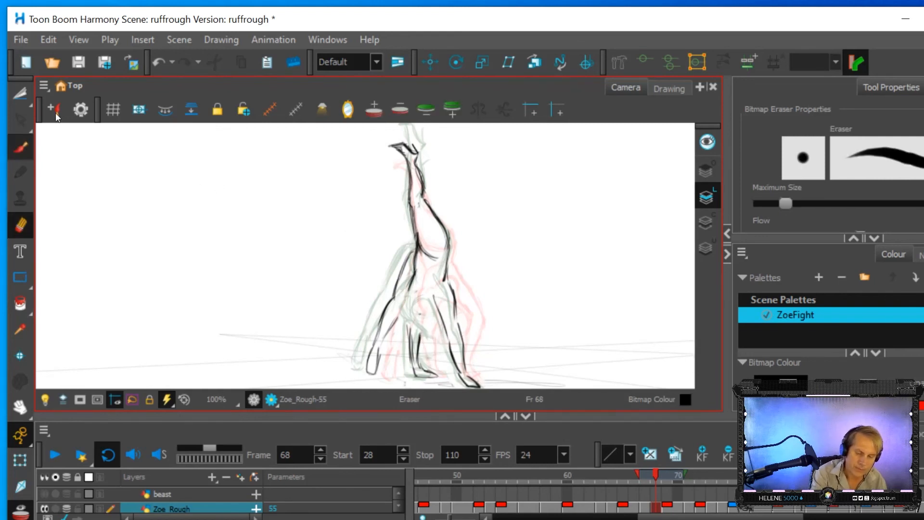
key("alt+b")
left_click_drag(410, 173, 414, 226)
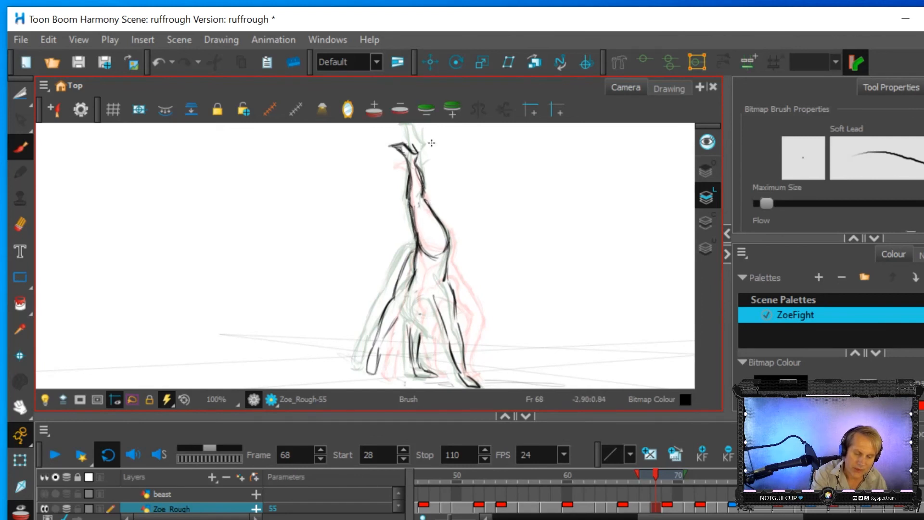
right_click(442, 254)
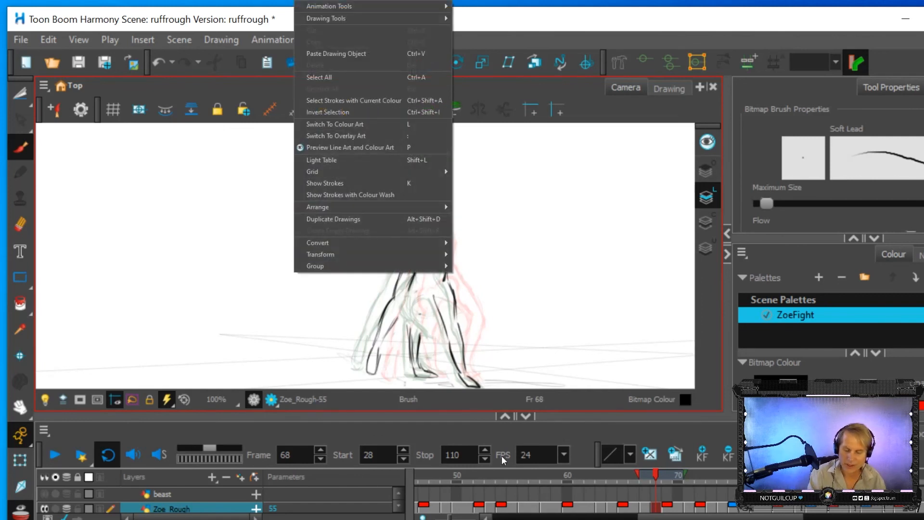
mouse_move(656, 474)
left_mouse_down()
mouse_move(648, 472)
mouse_move(673, 475)
mouse_move(644, 481)
mouse_move(680, 478)
mouse_move(660, 487)
left_mouse_up()
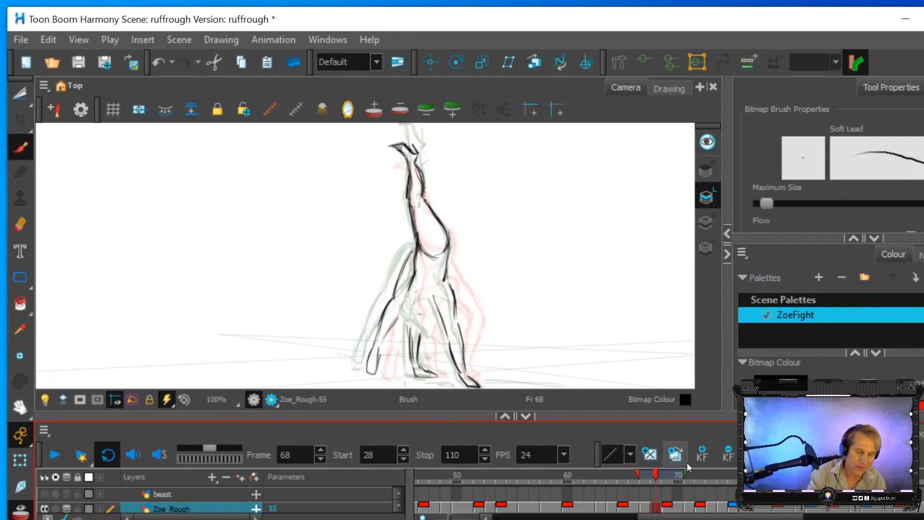
mouse_move(444, 274)
left_mouse_down()
mouse_move(449, 241)
mouse_move(453, 291)
mouse_move(445, 259)
mouse_move(450, 290)
left_mouse_up()
left_click(20, 147)
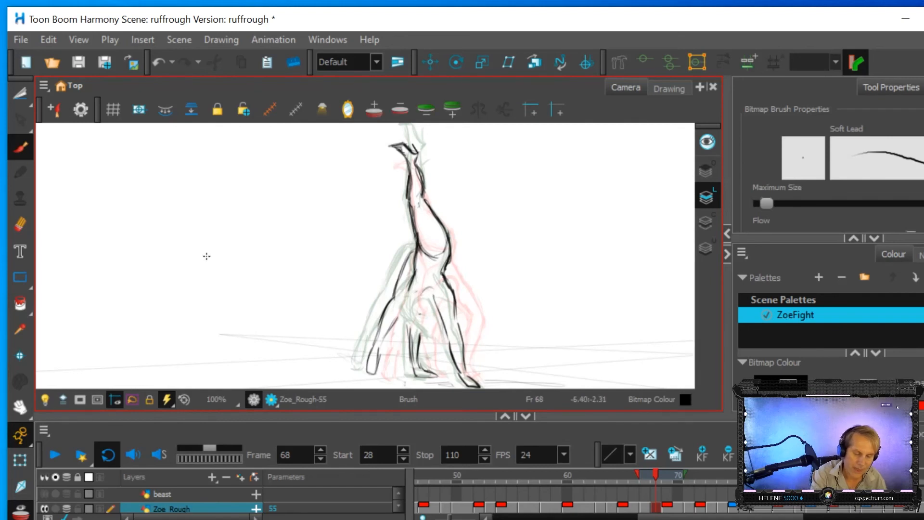
Step: Erase the straight outer arm on frame 68 and redraw it bent at the elbow, following the previous drawing's pose
key("alt+e")
mouse_move(454, 367)
left_mouse_down()
mouse_move(454, 341)
mouse_move(463, 355)
mouse_move(460, 336)
mouse_move(440, 324)
mouse_move(452, 305)
mouse_move(446, 281)
mouse_move(457, 308)
left_mouse_up()
left_click_drag(463, 320, 463, 374)
key("alt+b")
left_click_drag(465, 357, 470, 328)
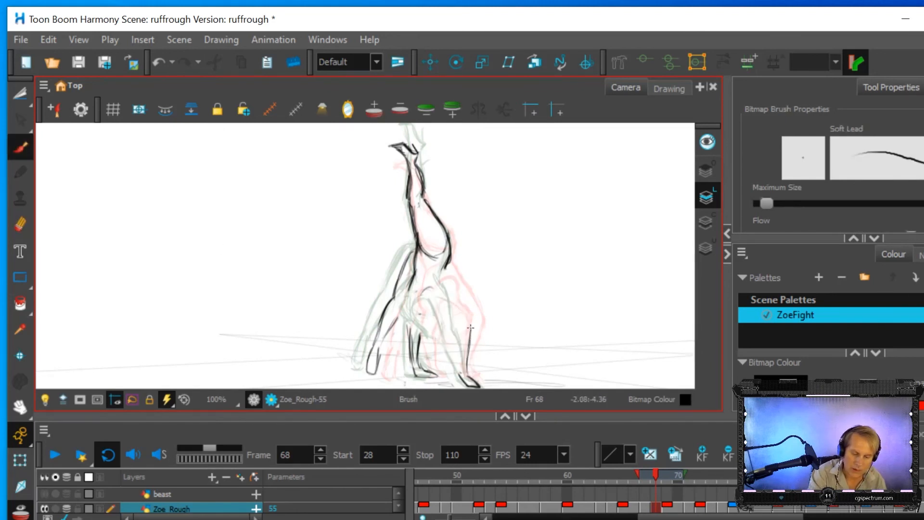
left_click_drag(454, 285, 464, 303)
mouse_move(458, 373)
left_mouse_down()
mouse_move(453, 322)
mouse_move(470, 329)
mouse_move(454, 282)
left_mouse_up()
left_click_drag(458, 371, 457, 319)
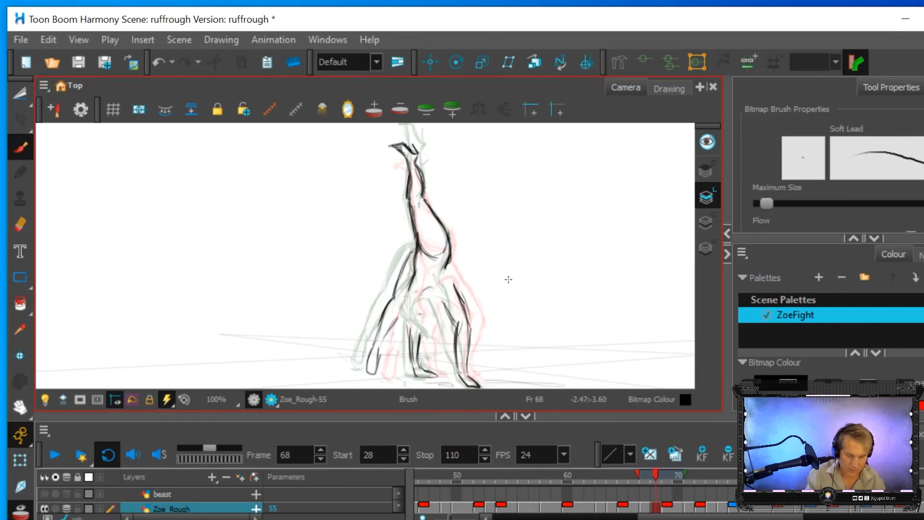
Step: Draw the shoulder curves between the two arms on frame 68 and sketch the oval head hanging below them
left_click_drag(433, 292, 407, 312)
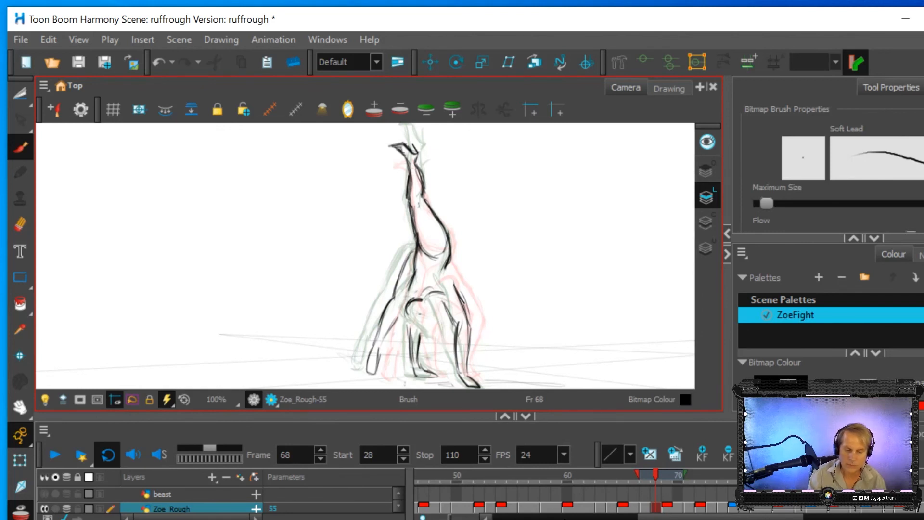
mouse_move(655, 472)
left_mouse_down()
mouse_move(666, 478)
mouse_move(660, 482)
left_mouse_up()
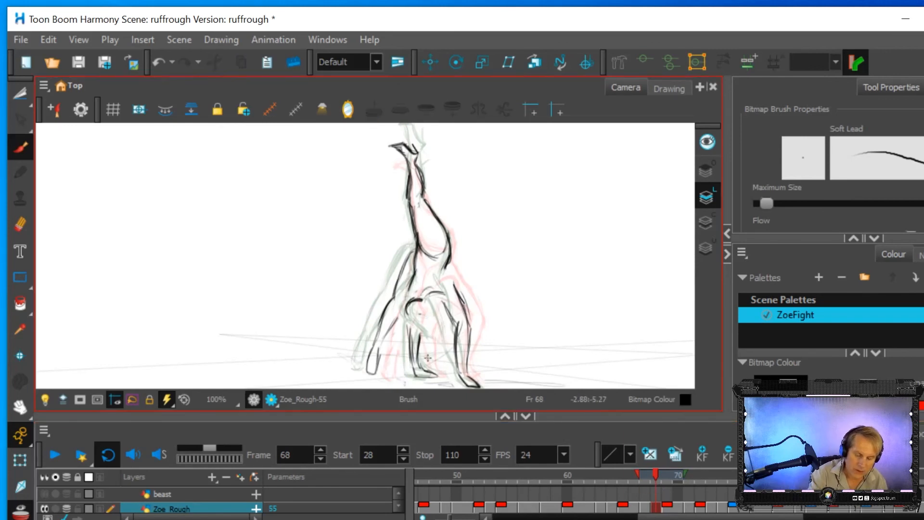
mouse_move(434, 323)
left_mouse_down()
mouse_move(434, 361)
mouse_move(450, 353)
mouse_move(429, 331)
mouse_move(444, 324)
mouse_move(434, 322)
mouse_move(428, 352)
mouse_move(451, 328)
mouse_move(429, 326)
mouse_move(430, 356)
left_mouse_up()
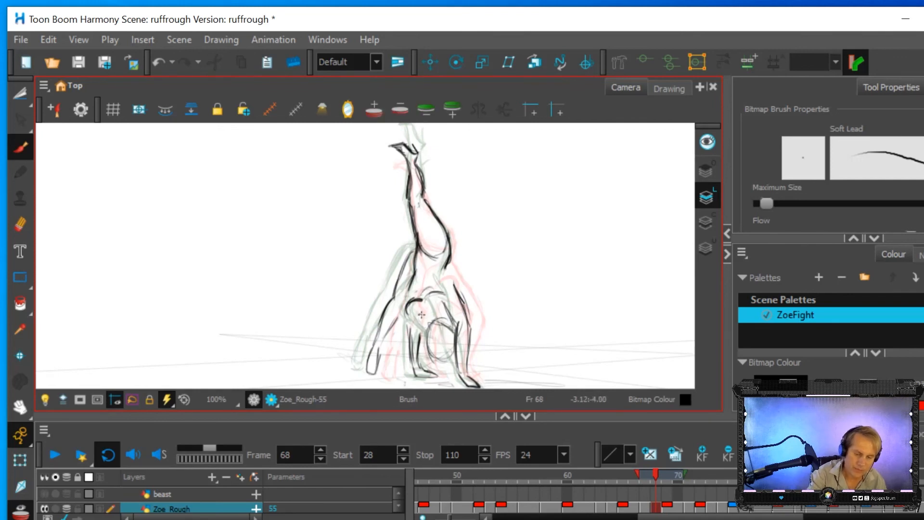
Step: Erase the shoulder curves between the two arms on frame 68 and turn off the onion skin
mouse_move(418, 316)
left_mouse_down()
mouse_move(413, 301)
mouse_move(410, 310)
left_mouse_up()
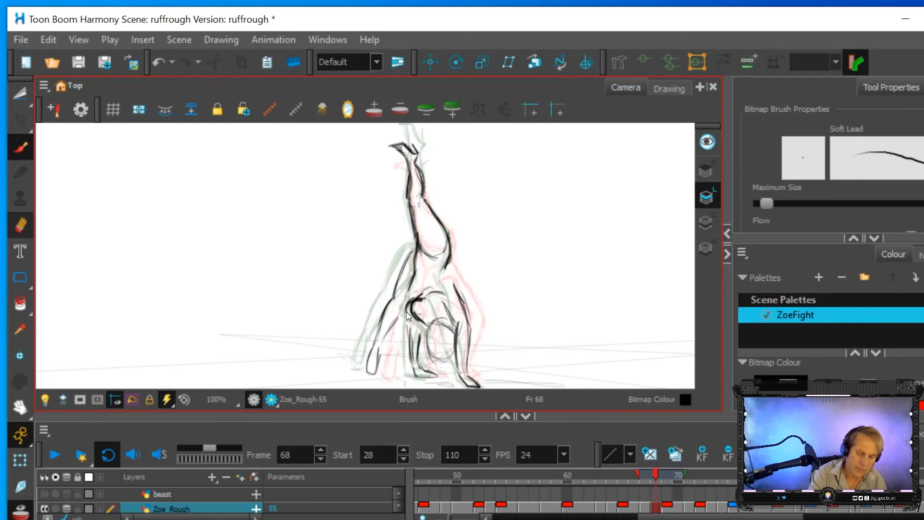
key("alt+e")
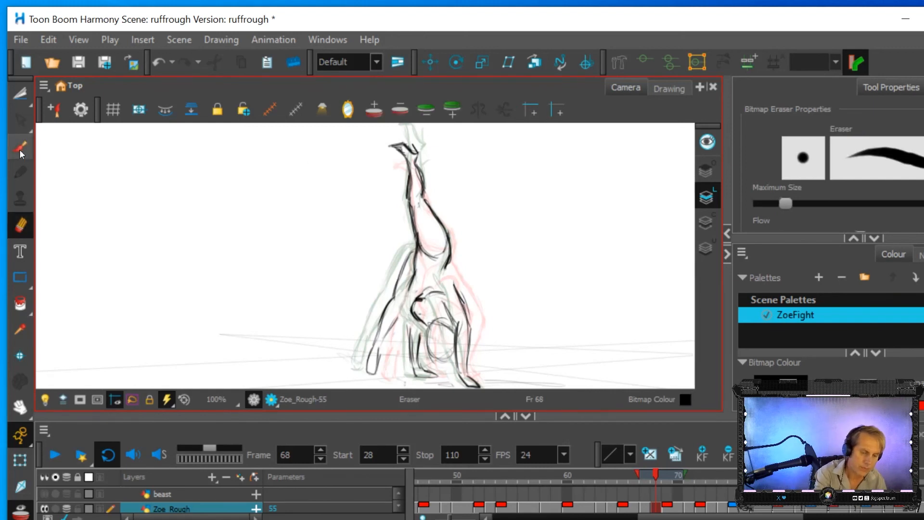
left_click(25, 228)
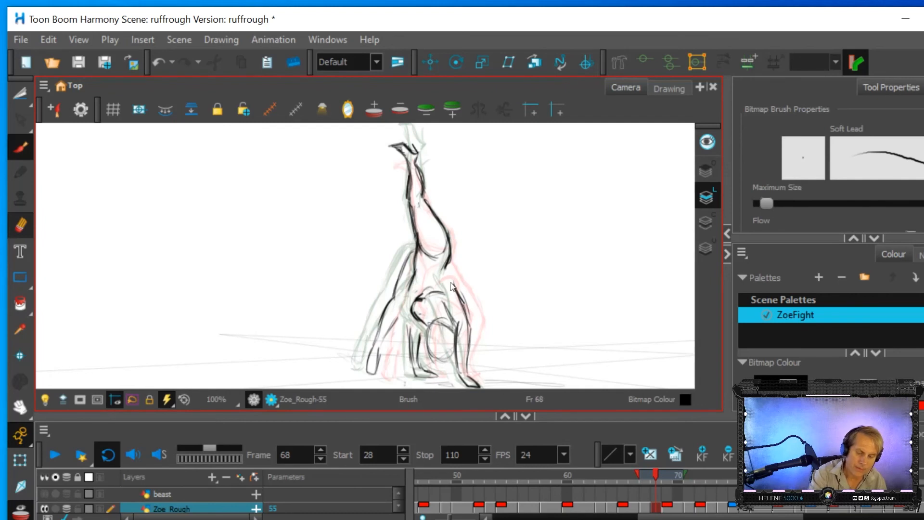
mouse_move(427, 293)
left_mouse_down()
mouse_move(418, 321)
mouse_move(448, 290)
mouse_move(415, 287)
mouse_move(422, 292)
left_mouse_up()
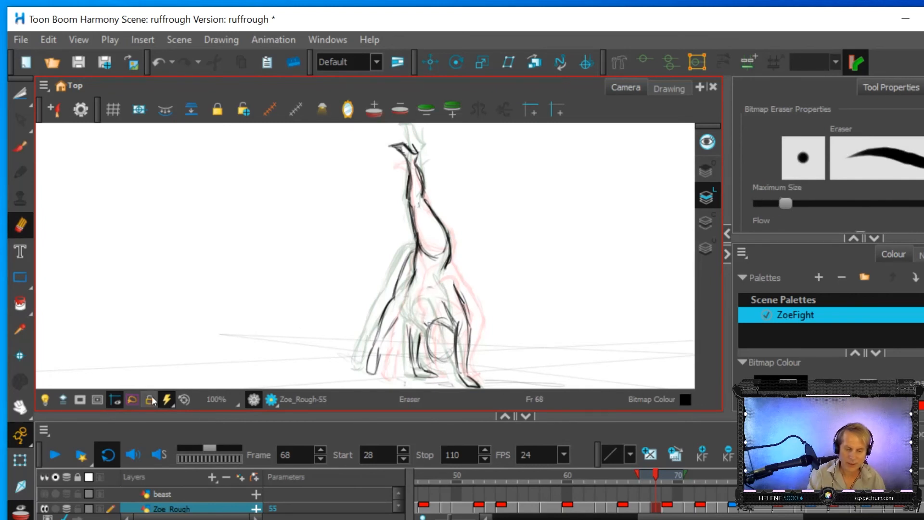
key("alt+o")
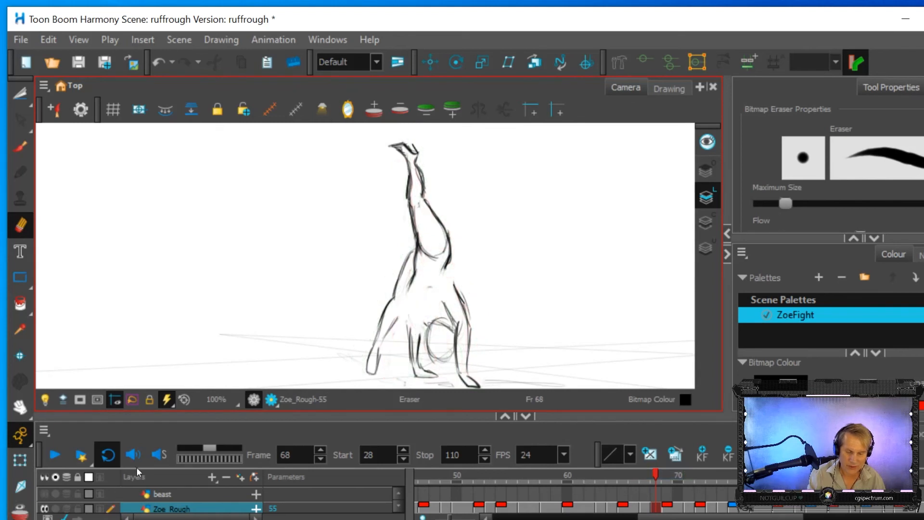
mouse_move(653, 476)
left_mouse_down()
mouse_move(672, 478)
mouse_move(656, 483)
left_mouse_up()
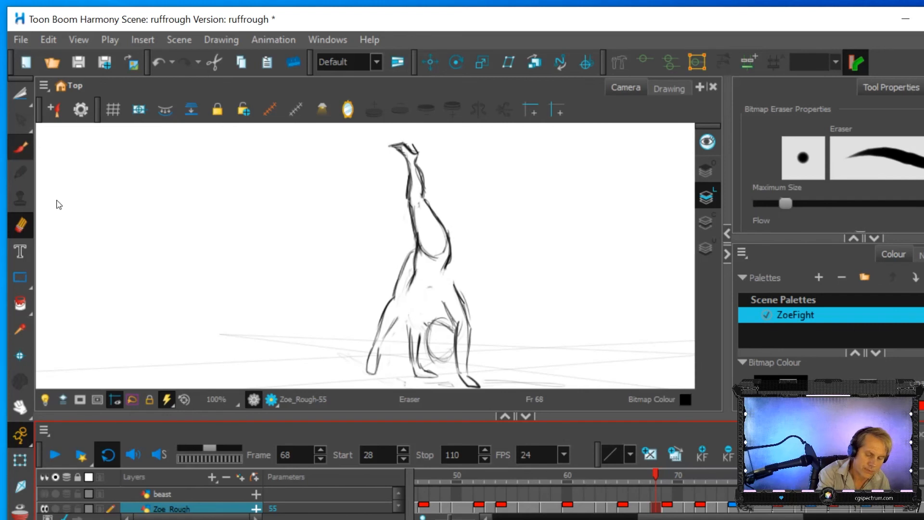
Step: Erase the hip and waist lines on frame 68 and block in light oval pelvis and ribcage forms
key("alt+b")
mouse_move(418, 254)
left_mouse_down()
mouse_move(412, 281)
mouse_move(445, 267)
mouse_move(438, 259)
left_mouse_up()
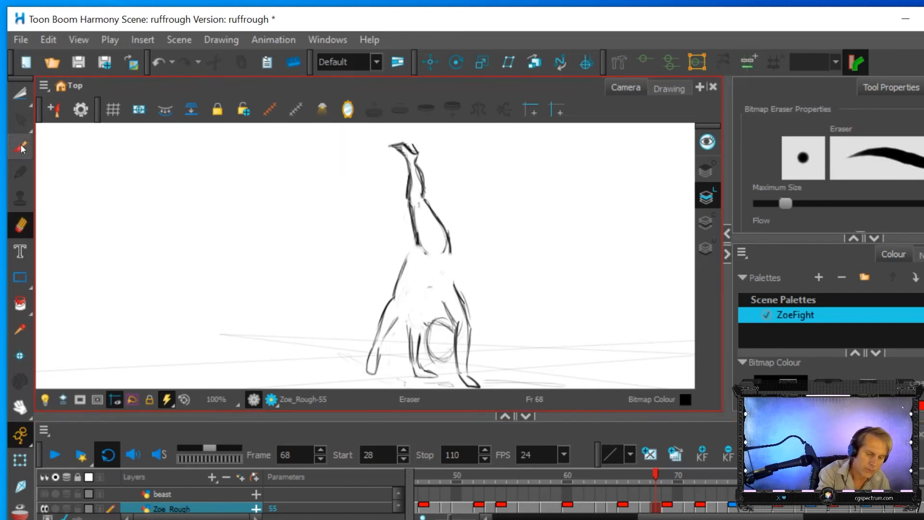
key("alt+b")
mouse_move(417, 317)
left_mouse_down()
mouse_move(434, 248)
mouse_move(434, 281)
mouse_move(411, 275)
mouse_move(430, 294)
mouse_move(443, 292)
mouse_move(447, 309)
mouse_move(441, 287)
mouse_move(408, 317)
mouse_move(417, 322)
mouse_move(413, 257)
left_mouse_up()
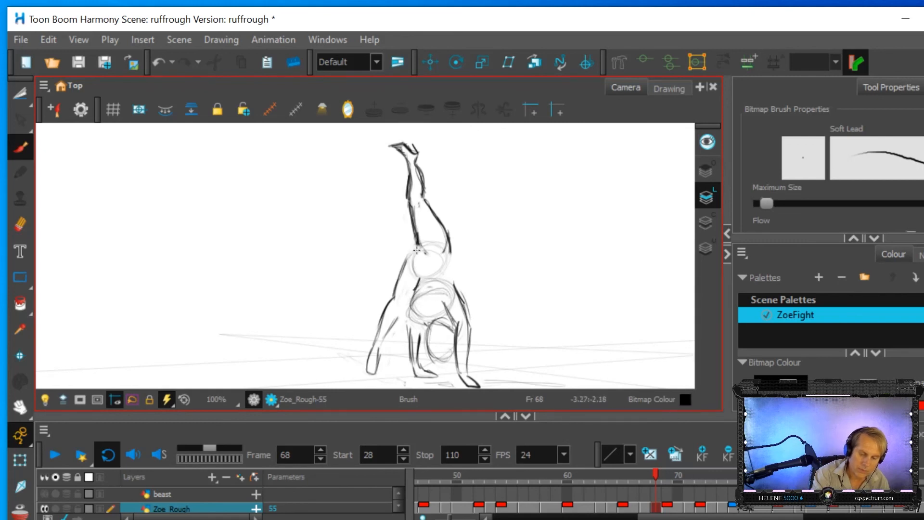
Step: Draw the hip and waist contours over the pelvis oval on frame 68 and darken the rounded chest form
mouse_move(423, 253)
left_mouse_down()
mouse_move(450, 235)
mouse_move(450, 272)
left_mouse_up()
left_click_drag(452, 238, 443, 287)
mouse_move(424, 254)
left_mouse_down()
mouse_move(449, 255)
mouse_move(415, 280)
mouse_move(413, 248)
mouse_move(407, 260)
mouse_move(420, 252)
left_mouse_up()
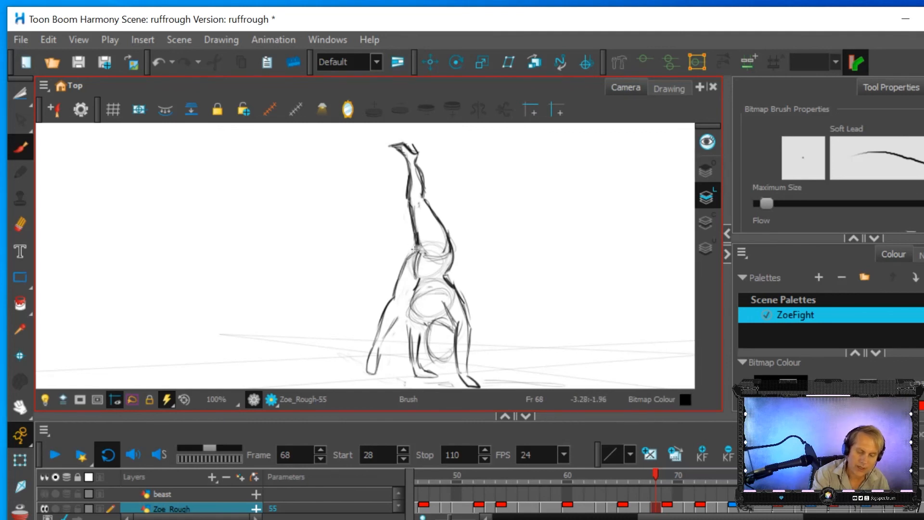
mouse_move(410, 311)
left_mouse_down()
mouse_move(425, 287)
mouse_move(423, 303)
mouse_move(449, 299)
mouse_move(430, 289)
mouse_move(427, 310)
left_mouse_up()
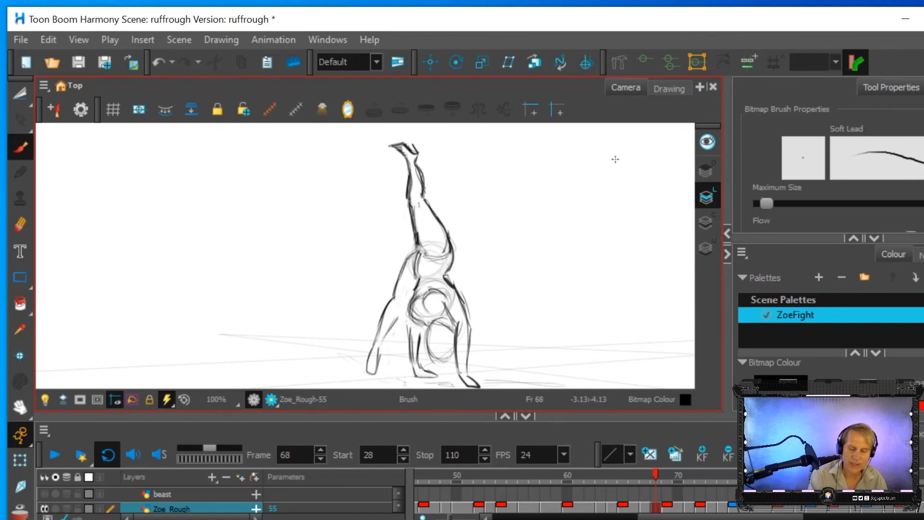
mouse_move(659, 472)
left_mouse_down()
mouse_move(649, 473)
mouse_move(671, 471)
mouse_move(643, 483)
mouse_move(656, 482)
left_mouse_up()
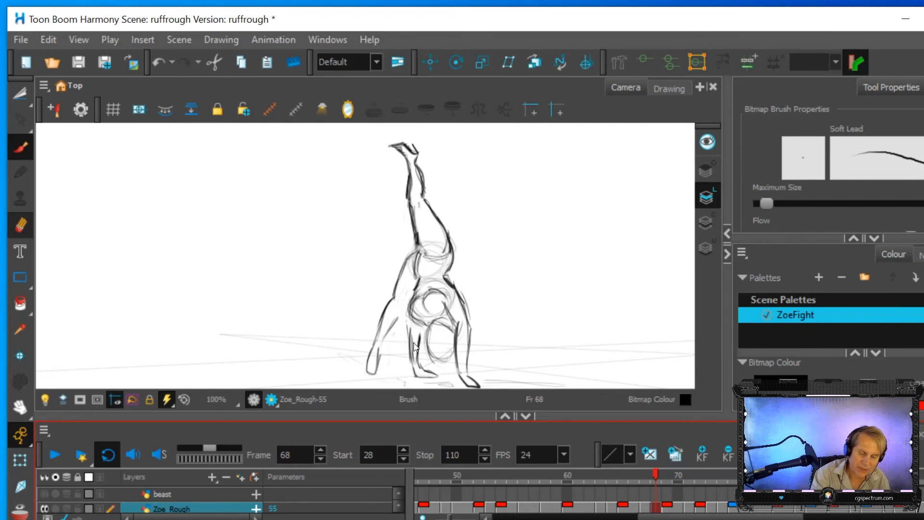
Step: Erase the inner arm on frame 68 and redraw it bent, and extend the inner line of the lowered leg
key("alt+e")
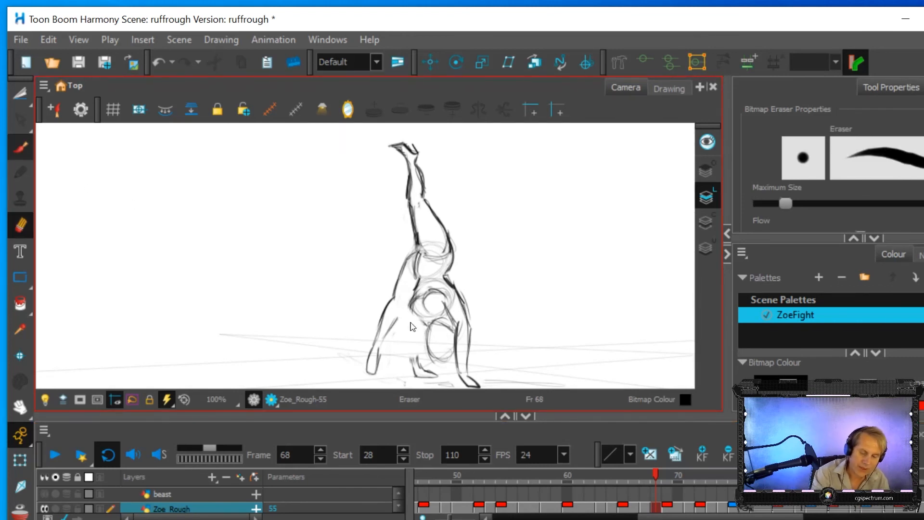
key("alt+b")
mouse_move(411, 313)
left_mouse_down()
mouse_move(407, 352)
mouse_move(418, 377)
left_mouse_up()
mouse_move(419, 337)
left_mouse_down()
mouse_move(417, 354)
mouse_move(422, 329)
left_mouse_up()
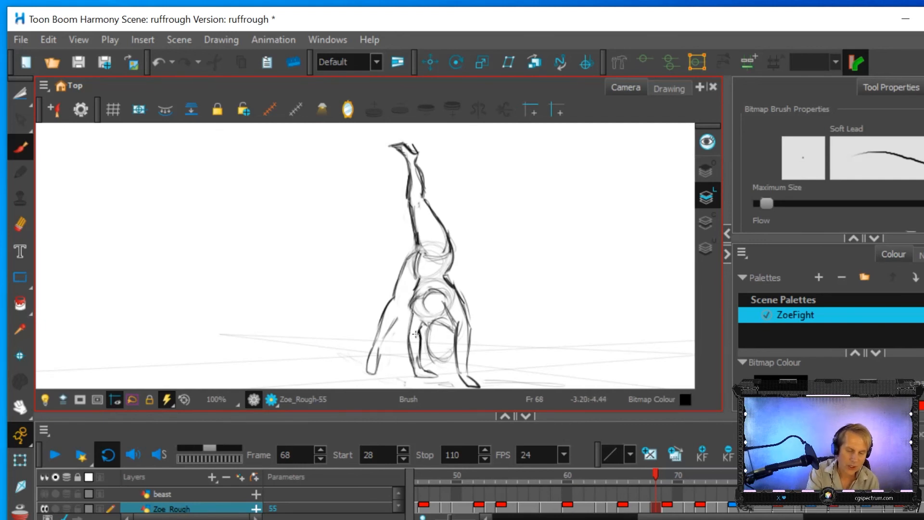
left_click_drag(407, 338, 410, 362)
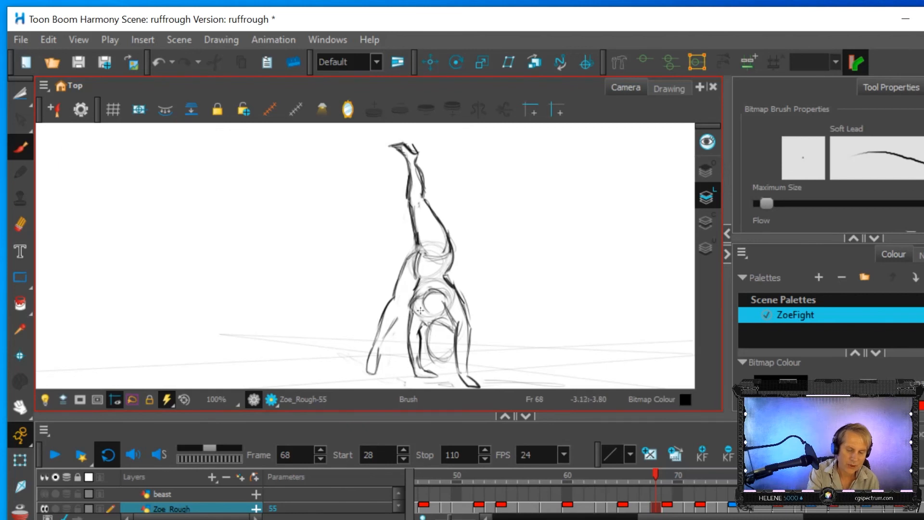
left_click_drag(392, 327, 405, 310)
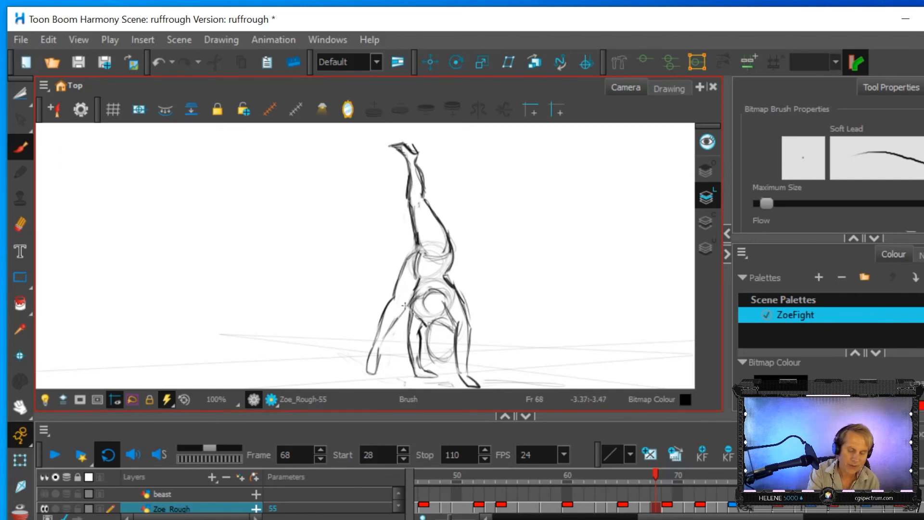
Step: Add lines to the inner planted hand on frame 68 and darken the oval outline of the hanging head
left_click_drag(422, 368, 429, 380)
mouse_move(426, 340)
left_mouse_down()
mouse_move(434, 361)
mouse_move(451, 358)
left_mouse_up()
left_click_drag(427, 328, 445, 362)
mouse_move(449, 327)
left_mouse_down()
mouse_move(429, 350)
mouse_move(454, 330)
left_mouse_up()
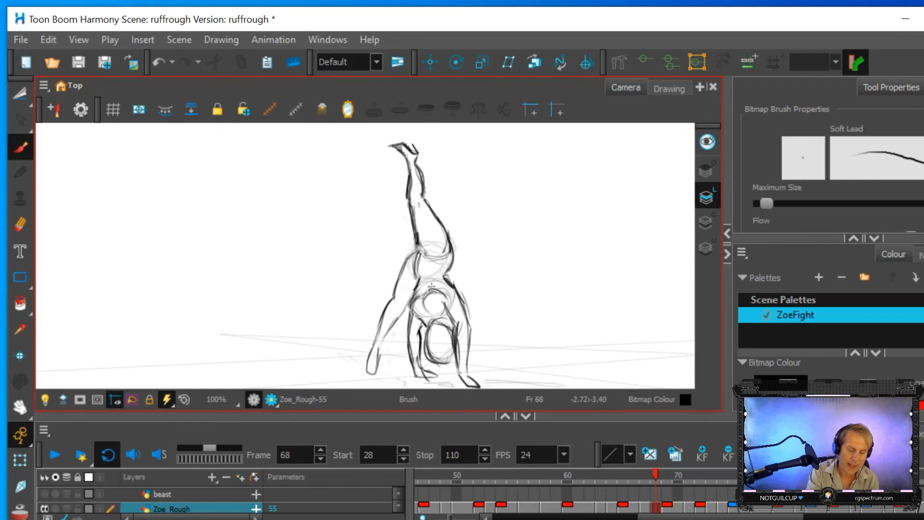
Step: Clean up the overlapping chest and head lines on frame 68, redraw the line above the head and darken the outer hand
left_click(19, 224)
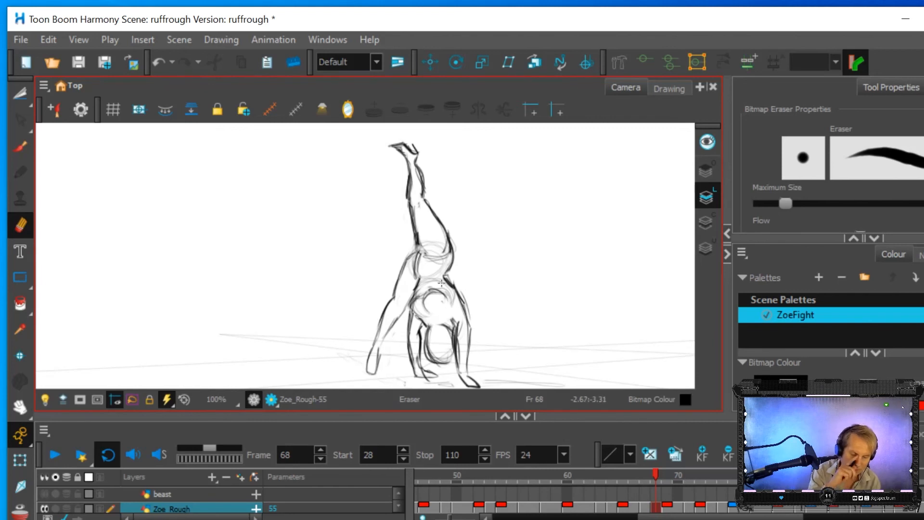
left_click(19, 146)
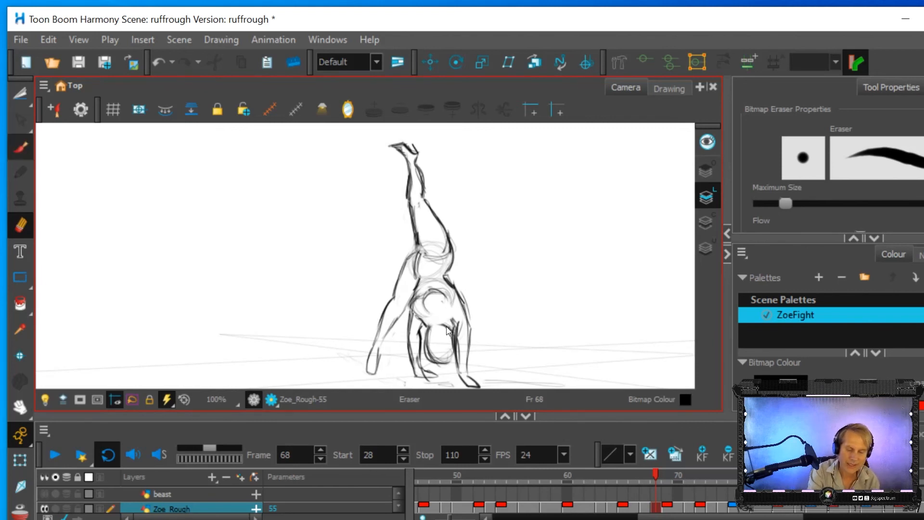
mouse_move(418, 312)
left_mouse_down()
mouse_move(429, 325)
mouse_move(453, 319)
left_mouse_up()
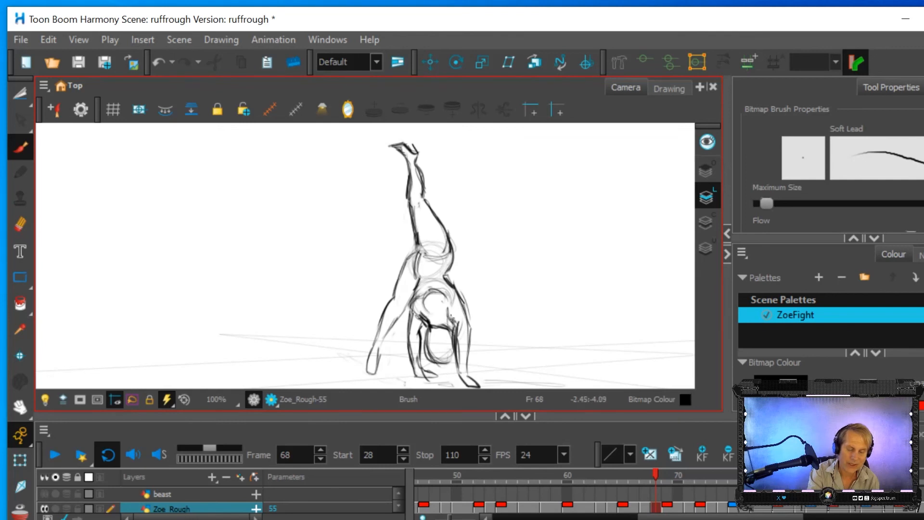
left_click_drag(464, 370, 476, 386)
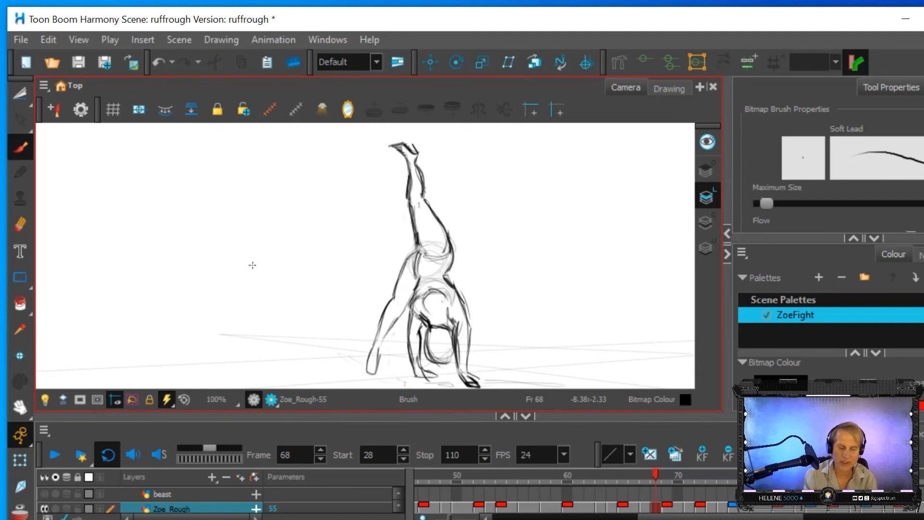
Step: Draw the curve across the hips at the base of the raised leg on the frame 69–70 drawing, erasing and redrawing it cleaner
mouse_move(655, 476)
left_mouse_down()
mouse_move(686, 475)
mouse_move(557, 494)
mouse_move(676, 481)
mouse_move(593, 495)
mouse_move(672, 490)
mouse_move(624, 509)
mouse_move(677, 502)
mouse_move(666, 506)
left_mouse_up()
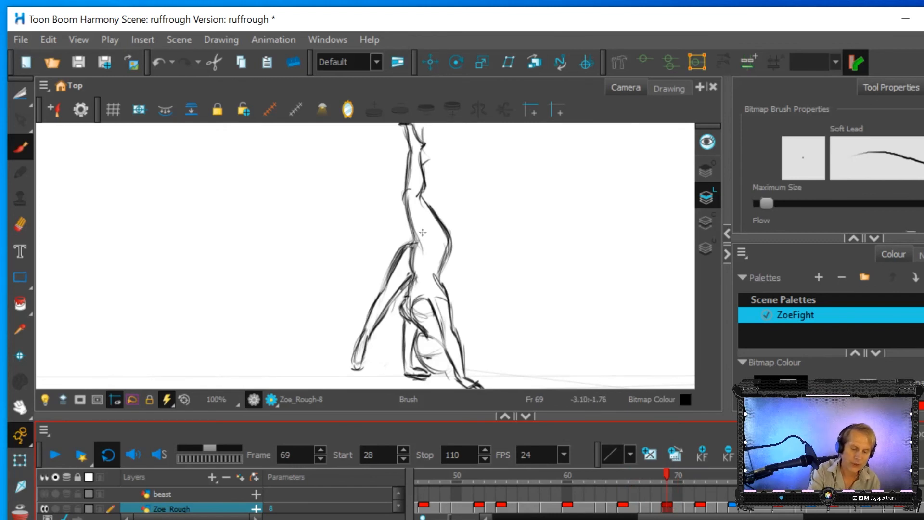
mouse_move(448, 244)
left_mouse_down()
mouse_move(418, 245)
mouse_move(447, 246)
left_mouse_up()
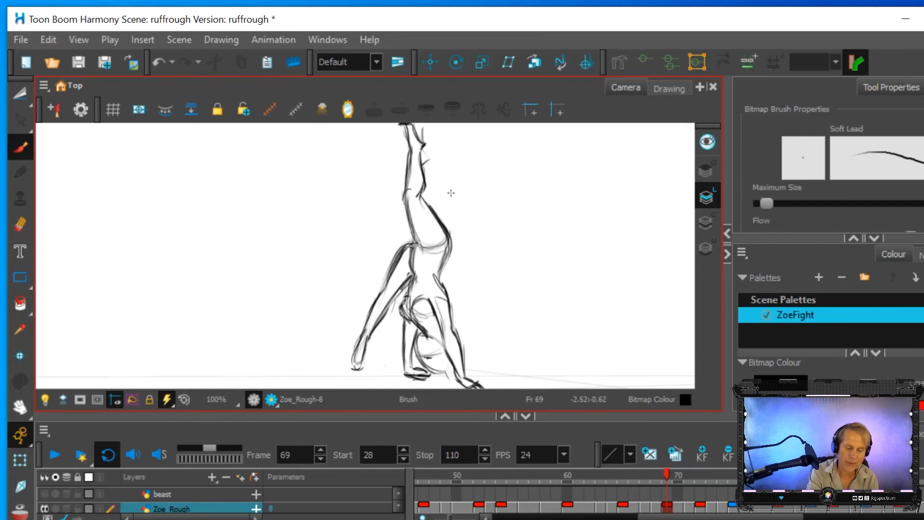
mouse_move(666, 472)
left_mouse_down()
mouse_move(651, 478)
mouse_move(697, 478)
mouse_move(676, 484)
left_mouse_up()
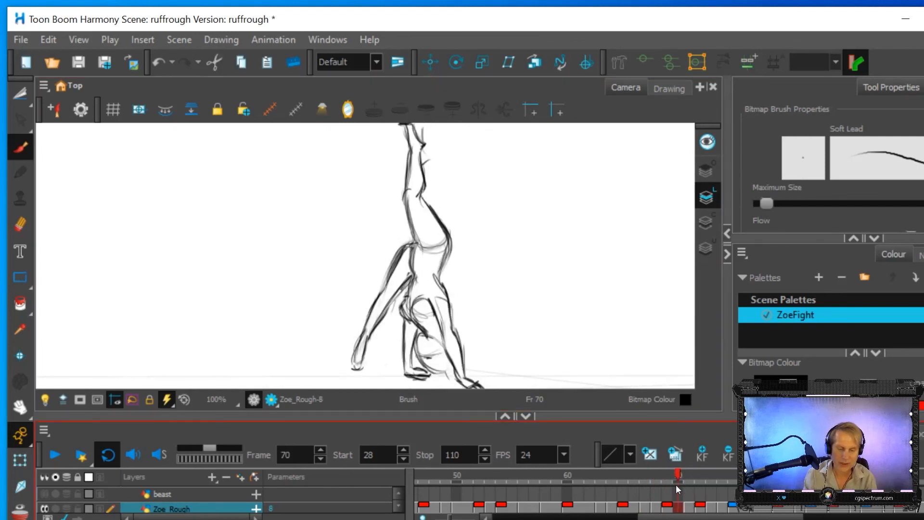
left_click(20, 225)
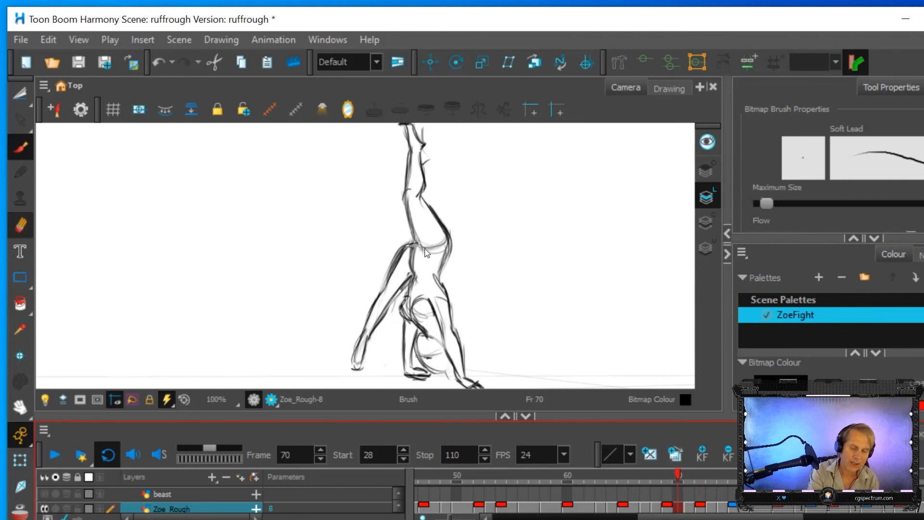
left_click(19, 147)
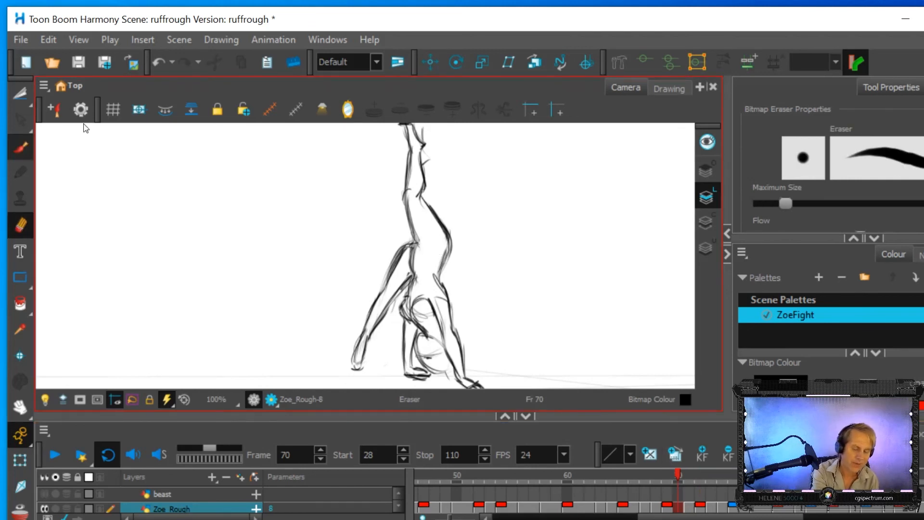
left_click_drag(418, 245, 447, 243)
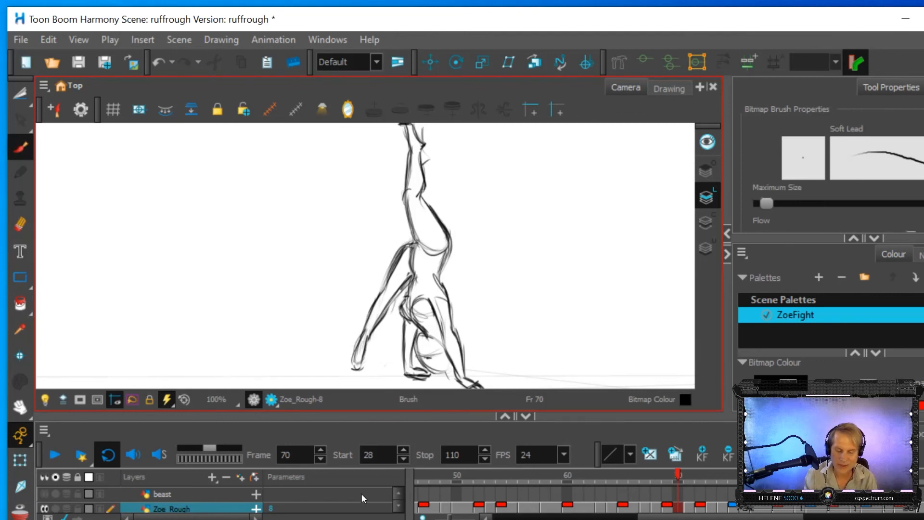
Step: Play back the animation from frame 58 with the whole figure in view and scrub back to frame 66
left_click(657, 477)
mouse_move(657, 477)
left_mouse_down()
mouse_move(640, 480)
mouse_move(689, 480)
mouse_move(594, 502)
mouse_move(715, 502)
mouse_move(607, 498)
mouse_move(578, 488)
mouse_move(587, 482)
mouse_move(514, 470)
left_mouse_up()
scroll(409, 243, "down", 2)
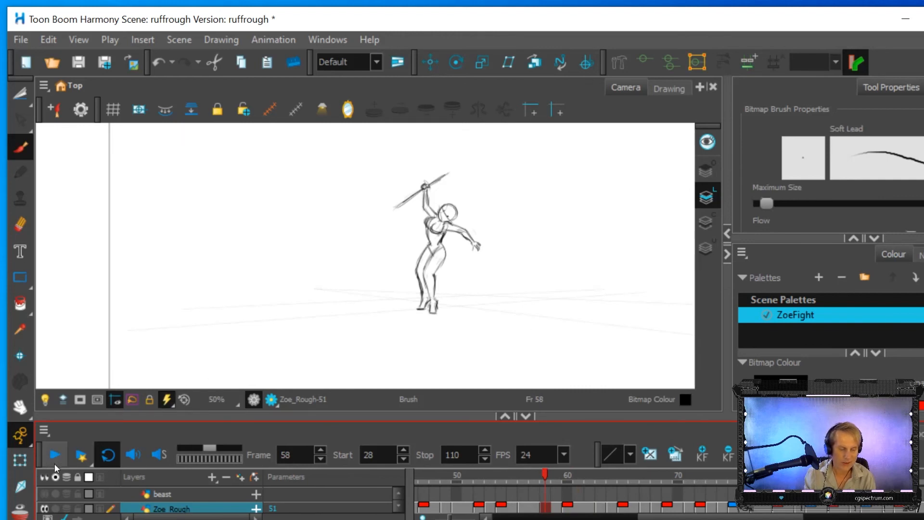
left_click(53, 455)
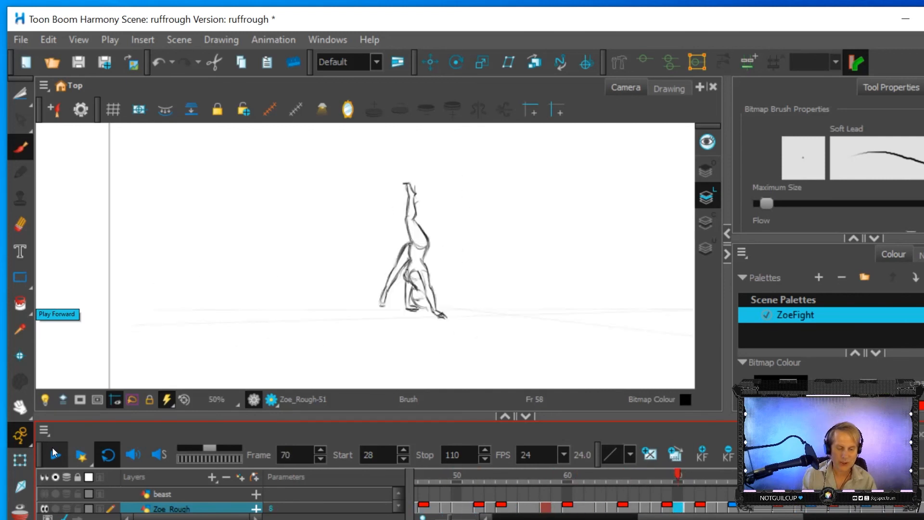
left_click(52, 446)
left_click_drag(646, 476, 627, 471)
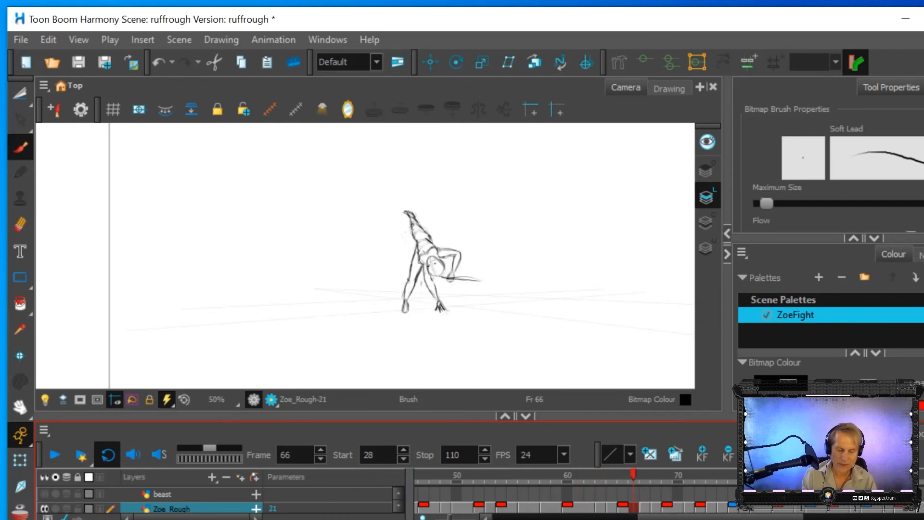
Step: Extend the playback stop to frame 151 and scrub through the scene to its last frame
key("1")
key("1")
key("1")
key("1")
key("1")
key("1")
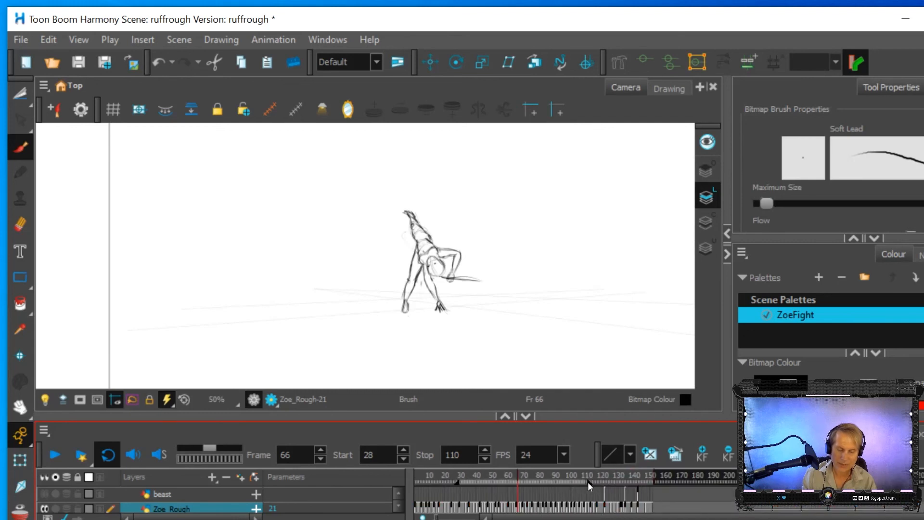
left_click(653, 484)
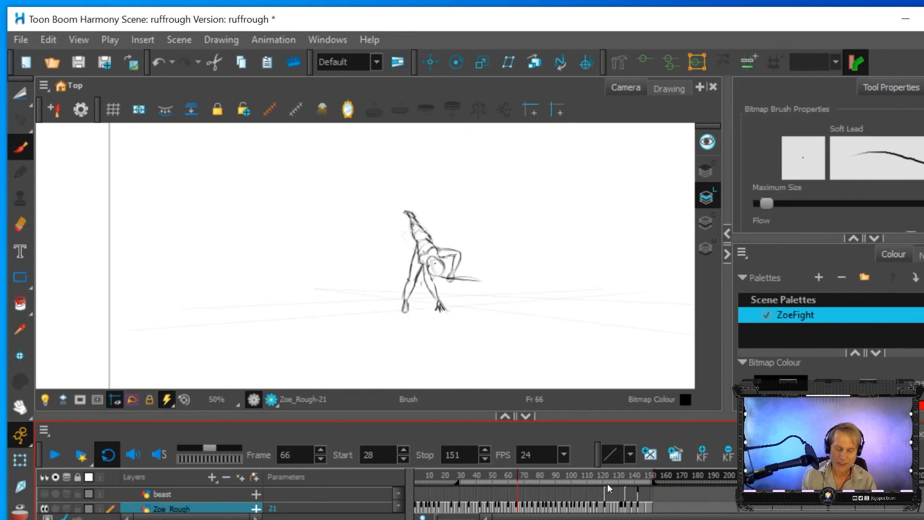
left_click_drag(550, 475, 653, 476)
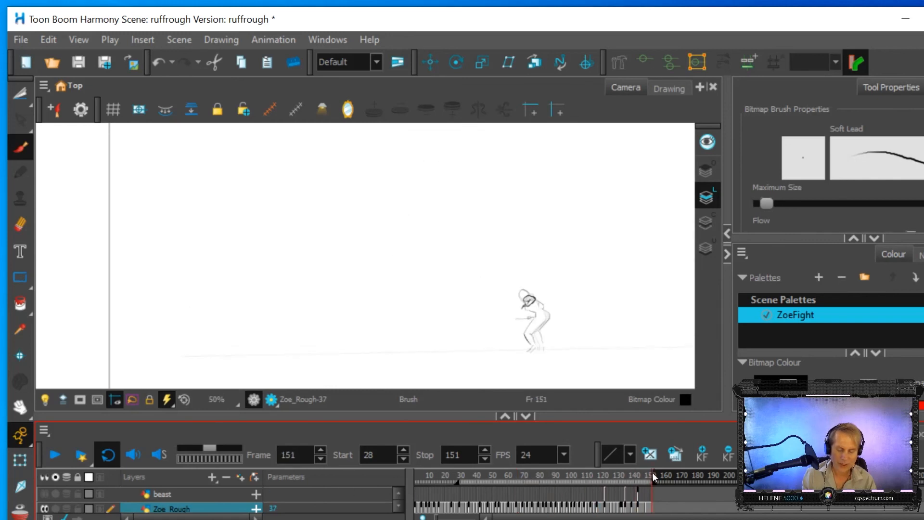
Step: Show the beast layer, set the playback stop to frame 139 and view both characters at frame 134
scroll(90, 477, "down", 2)
scroll(90, 476, "up", 2)
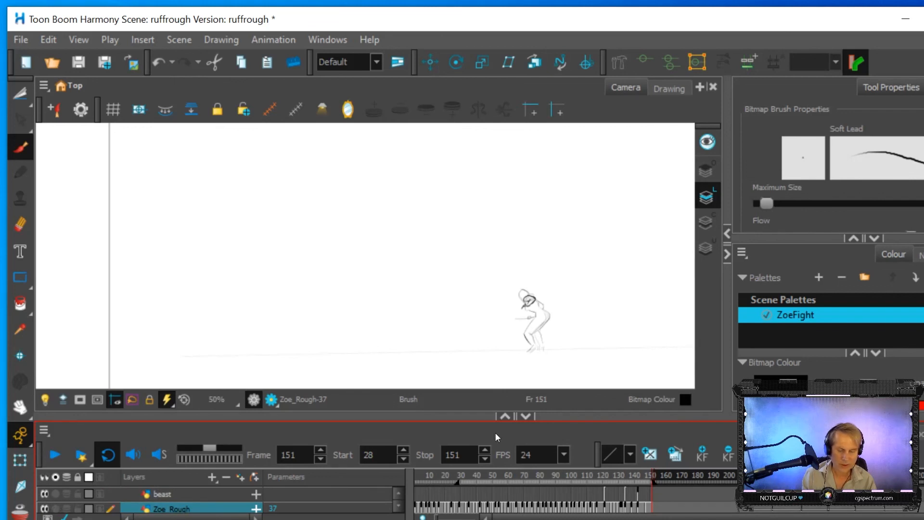
left_click(636, 474)
left_click_drag(631, 469, 625, 469)
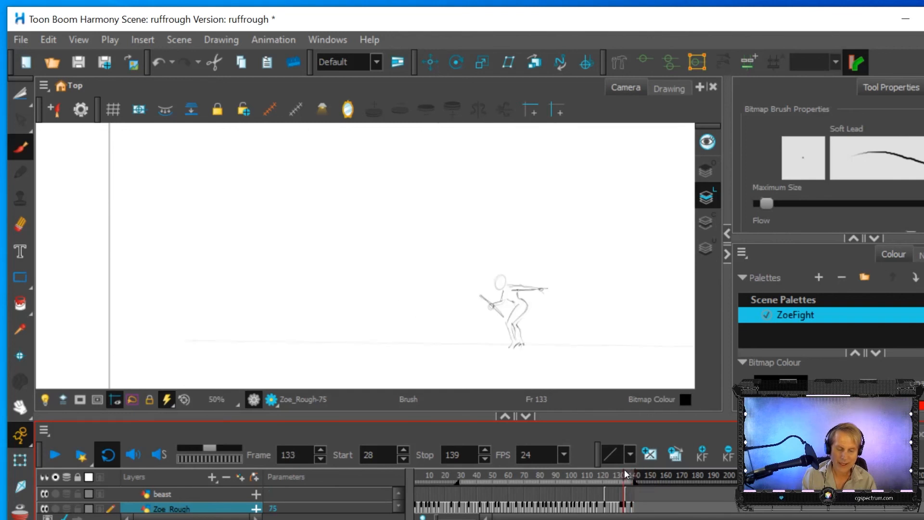
scroll(571, 330, "down", 4)
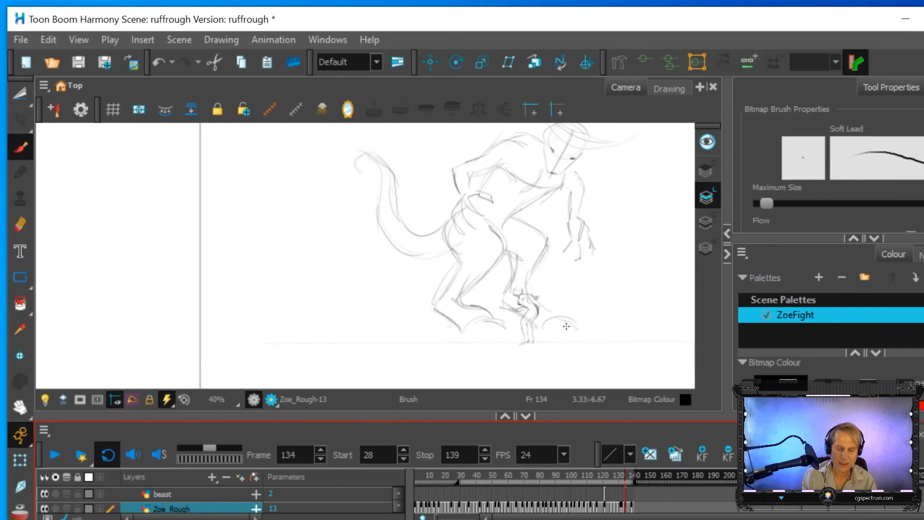
Step: Inspect the beast layer's drawings at frames 121 and 134 against the frames just before them
left_click(604, 491)
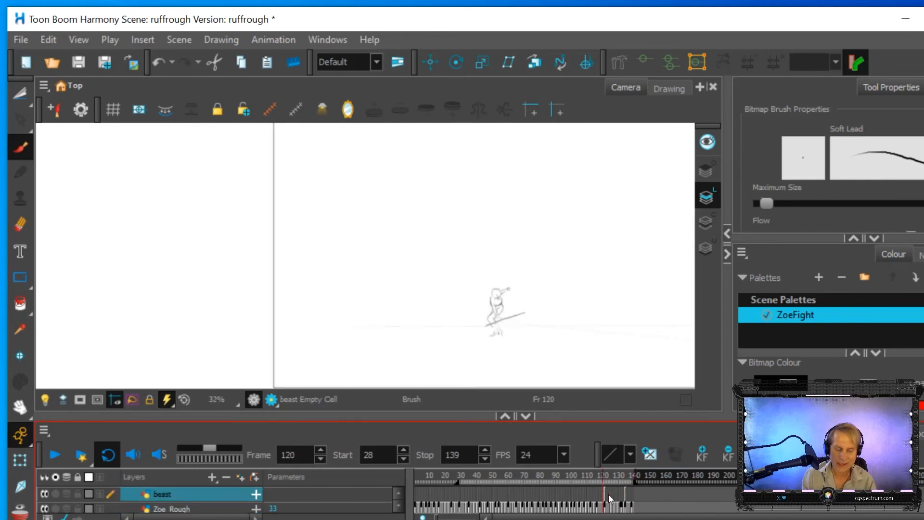
left_click_drag(603, 475, 605, 474)
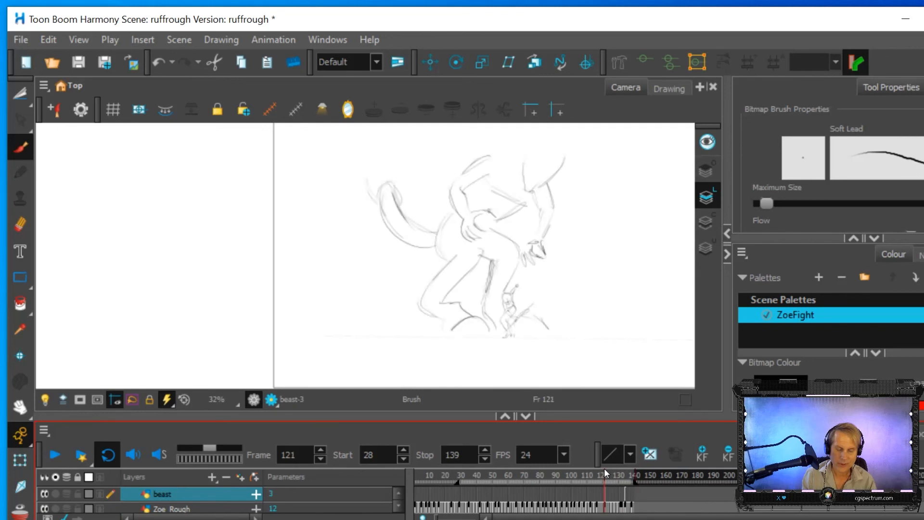
left_click(625, 492)
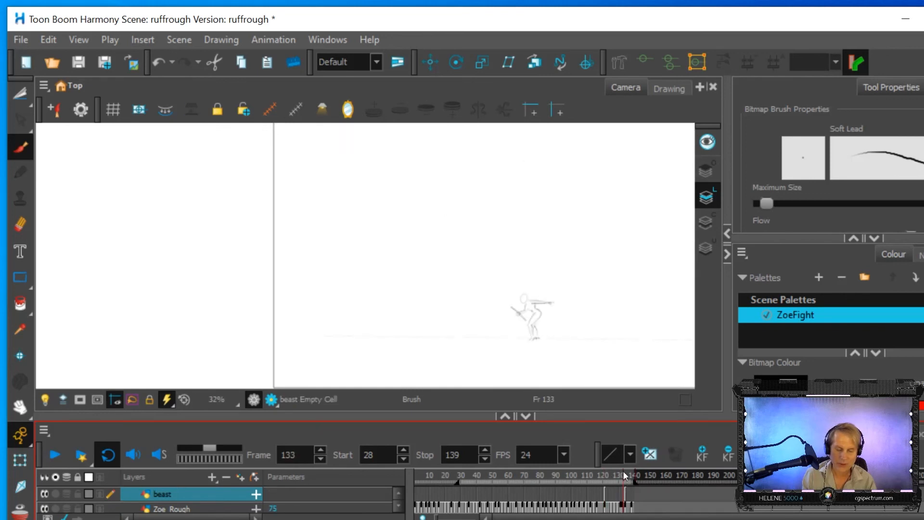
left_click(624, 470)
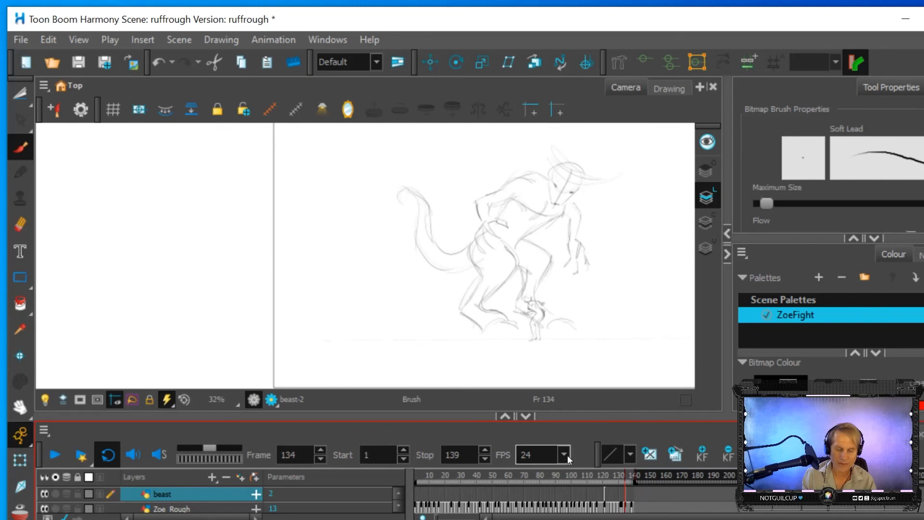
Step: Play back the whole scene from frame 1 to frame 139 with the full camera frame in view
left_click_drag(622, 472, 379, 489)
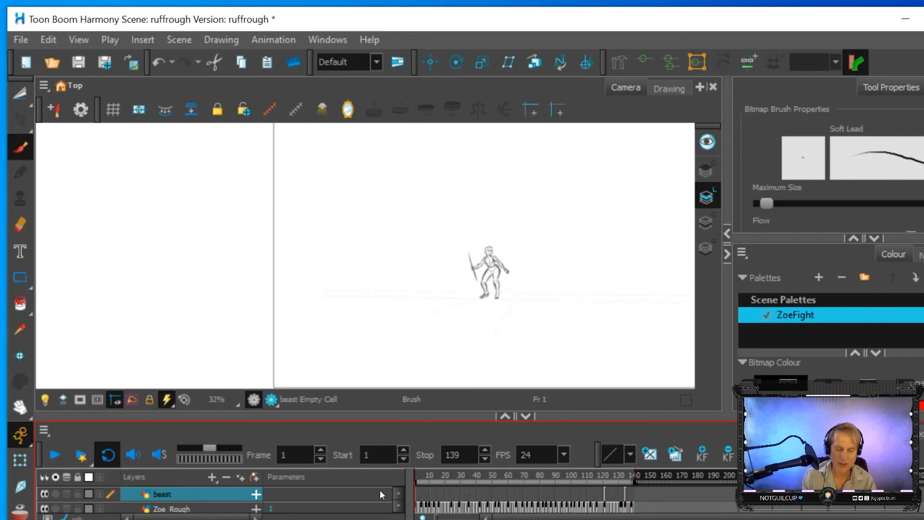
left_click(54, 455)
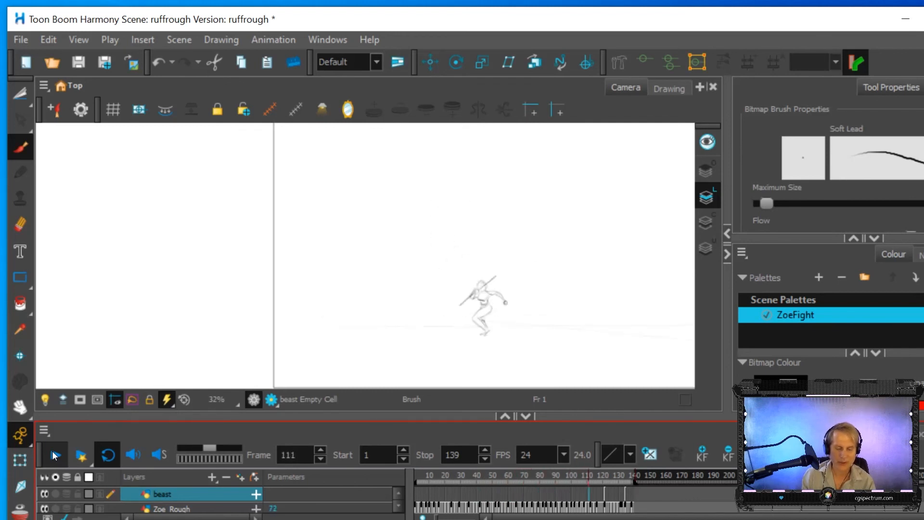
left_click(52, 451)
scroll(437, 285, "up", 1)
scroll(437, 286, "down", 4)
scroll(437, 286, "up", 2)
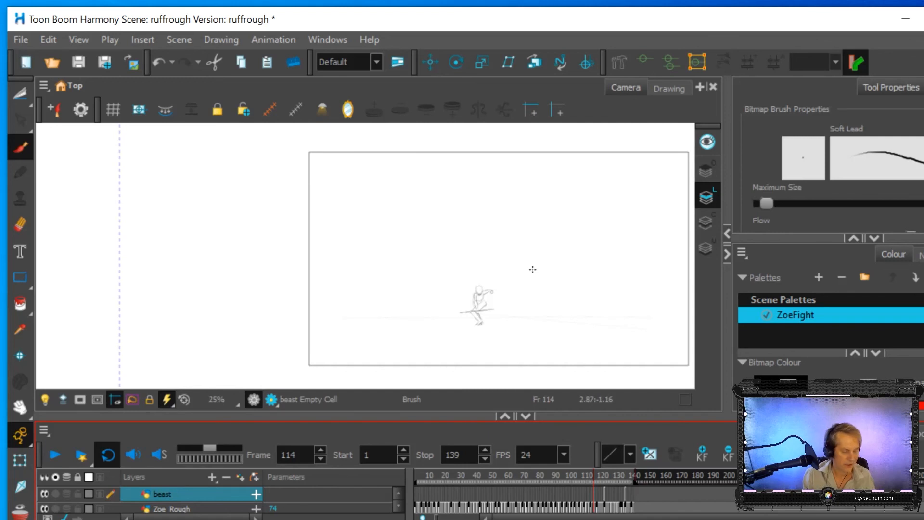
mouse_move(532, 269)
left_mouse_down()
mouse_move(410, 281)
mouse_move(413, 259)
left_mouse_up()
left_click(53, 455)
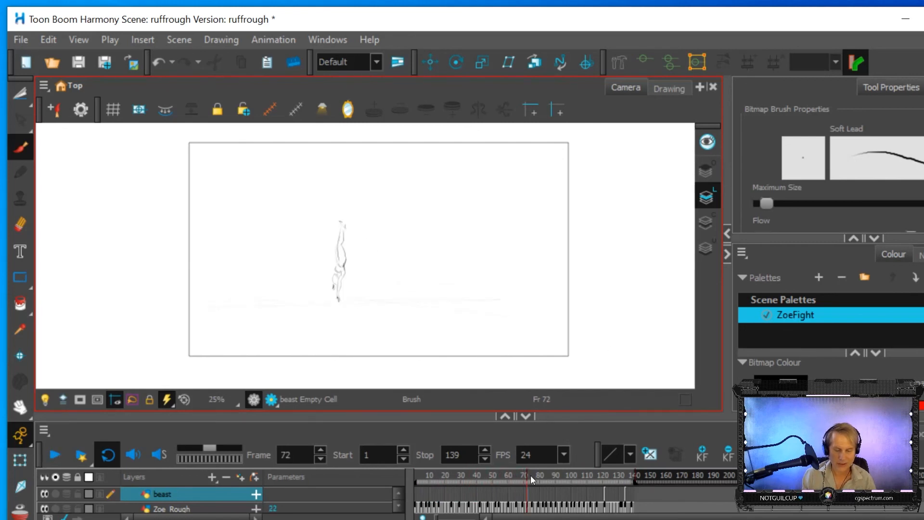
Step: Scrub the enlarged timeline between frames 72 and 91, then return to frame 69 and examine its handstand pose up close
left_click_drag(436, 518, 441, 517)
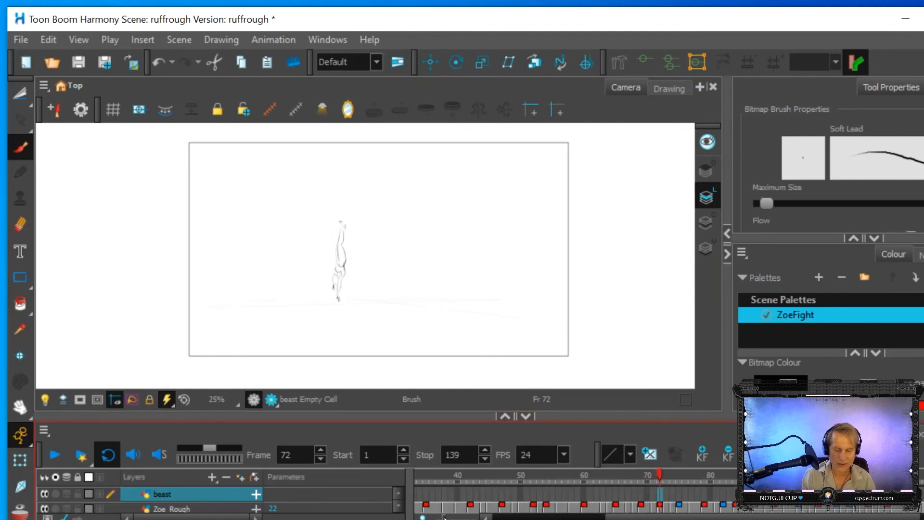
mouse_move(659, 471)
left_mouse_down()
mouse_move(601, 487)
mouse_move(750, 471)
left_mouse_up()
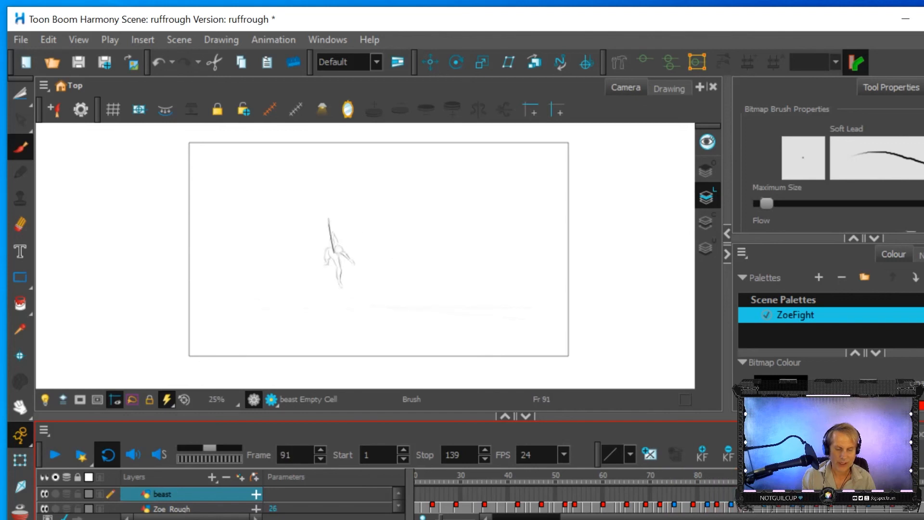
mouse_move(740, 485)
left_mouse_down()
mouse_move(684, 488)
mouse_move(749, 481)
mouse_move(626, 503)
mouse_move(730, 495)
mouse_move(674, 502)
mouse_move(792, 503)
mouse_move(637, 517)
mouse_move(759, 516)
mouse_move(602, 517)
mouse_move(674, 517)
mouse_move(710, 503)
mouse_move(844, 517)
mouse_move(595, 517)
mouse_move(691, 505)
mouse_move(633, 512)
mouse_move(661, 513)
mouse_move(638, 513)
mouse_move(647, 512)
left_mouse_up()
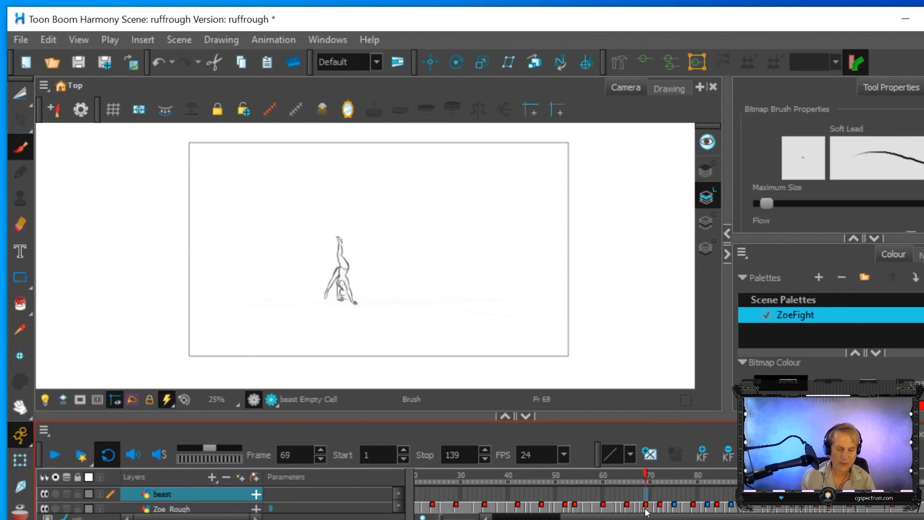
scroll(445, 233, "down", 1)
scroll(453, 227, "up", 2)
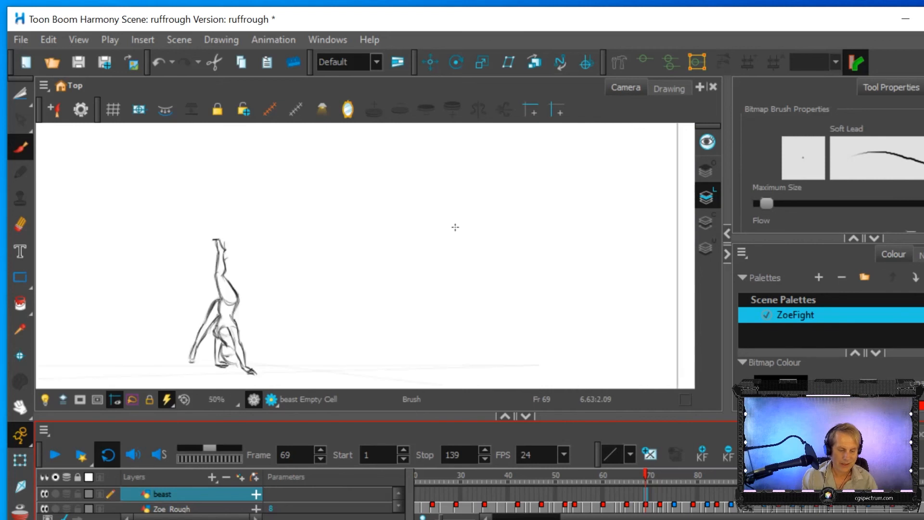
key("space")
left_click_drag(415, 321, 448, 256)
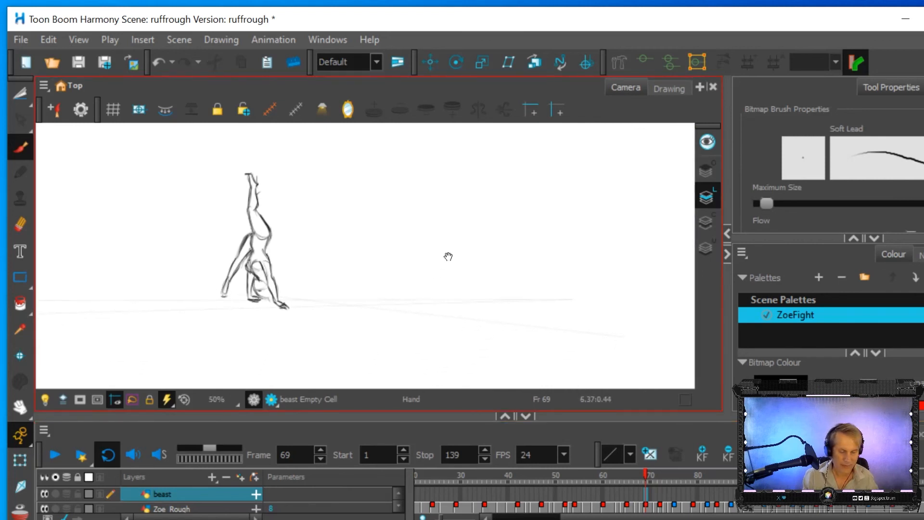
Step: On frame 72 of the beast layer, draw darker contours along the handstand figure's supporting arm and back
mouse_move(648, 473)
left_mouse_down()
mouse_move(683, 475)
mouse_move(653, 517)
mouse_move(663, 515)
left_mouse_up()
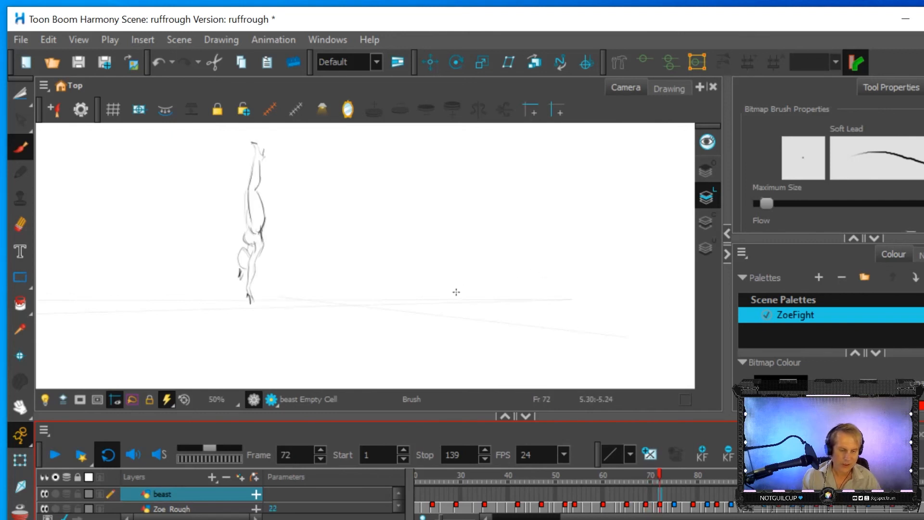
scroll(438, 278, "up", 1)
scroll(437, 278, "up", 1)
left_click_drag(398, 218, 555, 279)
scroll(509, 256, "down", 1)
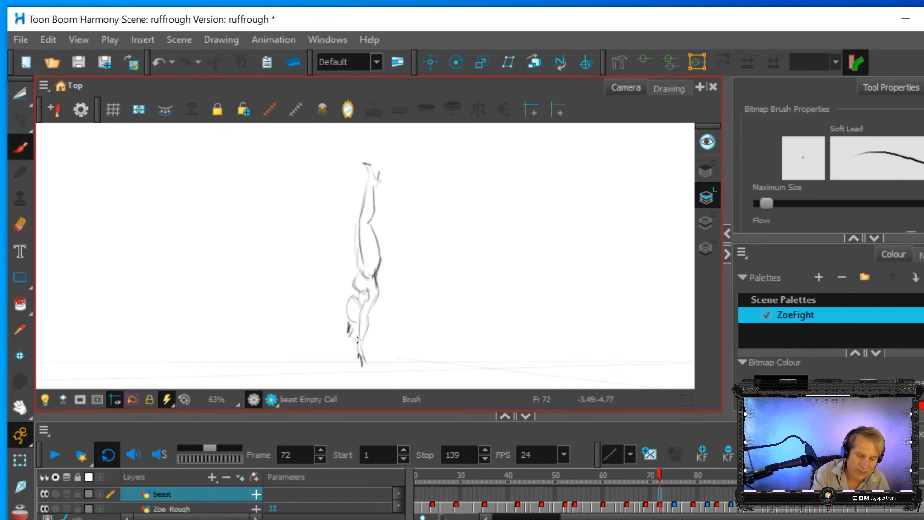
left_click_drag(358, 322, 357, 343)
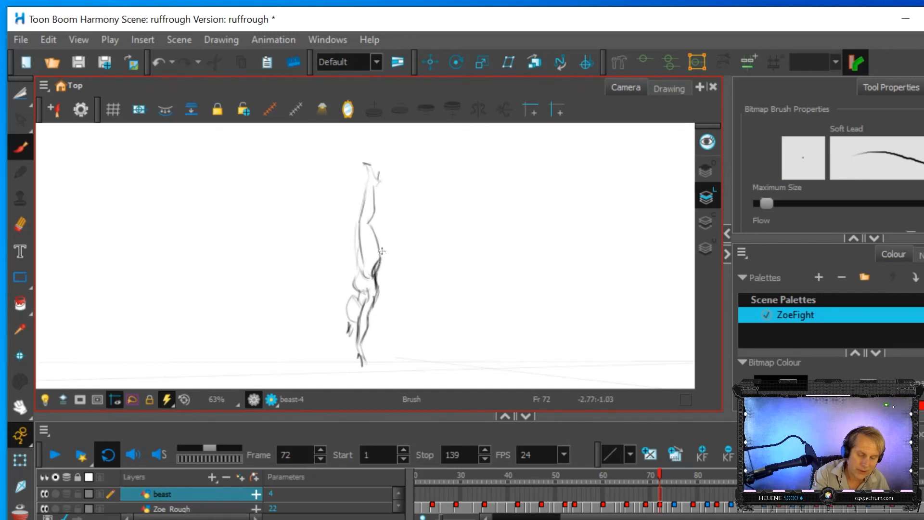
Step: Erase the stray dark strokes at the frame 72 figure's lower buttock and redraw the buttock and thigh curve fuller
scroll(407, 209, "up", 2)
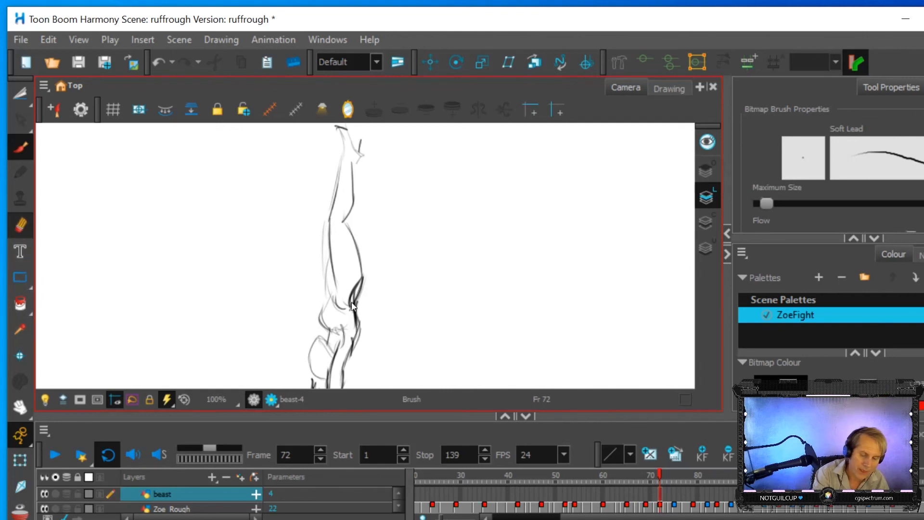
key("alt+e")
left_click_drag(357, 281, 354, 308)
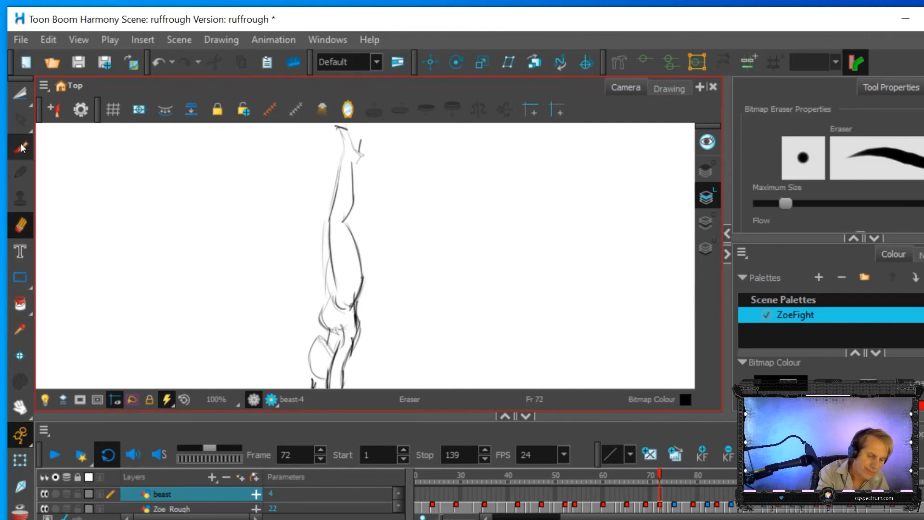
key("alt+b")
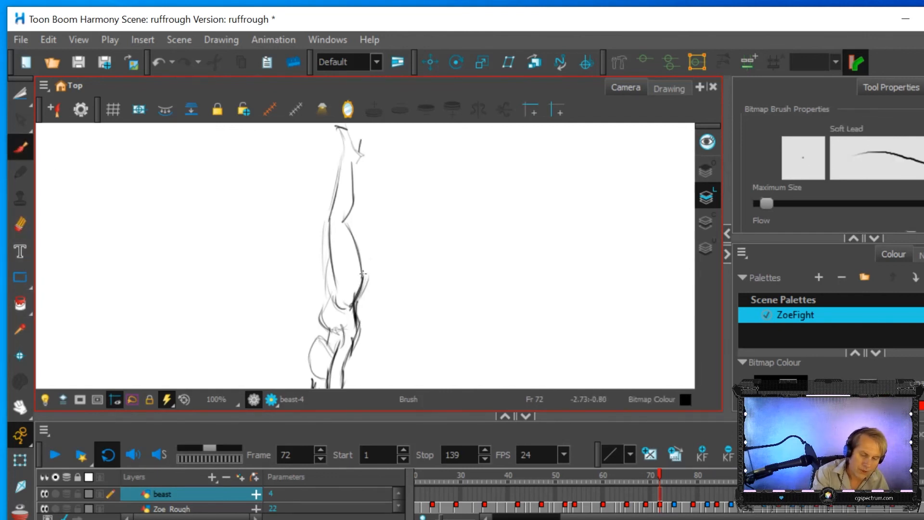
left_click_drag(362, 267, 351, 229)
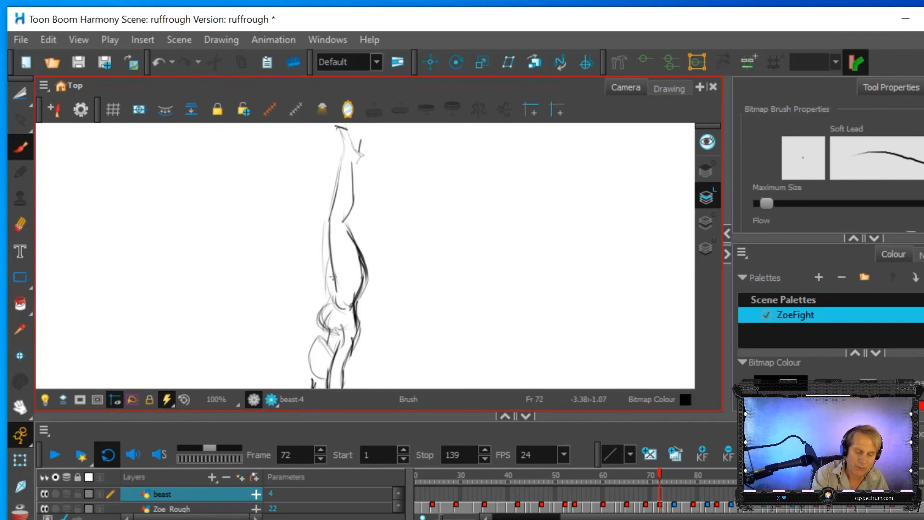
Step: Sketch a construction study beside the figure, with circles for head, ribcage and pelvis joined by bent torso and leg contours
mouse_move(147, 323)
left_mouse_down()
mouse_move(100, 309)
mouse_move(127, 247)
mouse_move(124, 276)
mouse_move(146, 241)
mouse_move(139, 211)
mouse_move(190, 159)
mouse_move(296, 269)
mouse_move(264, 364)
mouse_move(278, 288)
mouse_move(307, 279)
mouse_move(267, 338)
left_mouse_up()
mouse_move(274, 272)
left_mouse_down()
mouse_move(212, 227)
mouse_move(214, 217)
mouse_move(173, 211)
mouse_move(182, 202)
mouse_move(153, 243)
mouse_move(136, 199)
left_mouse_up()
mouse_move(105, 256)
left_mouse_down()
mouse_move(115, 235)
mouse_move(152, 294)
left_mouse_up()
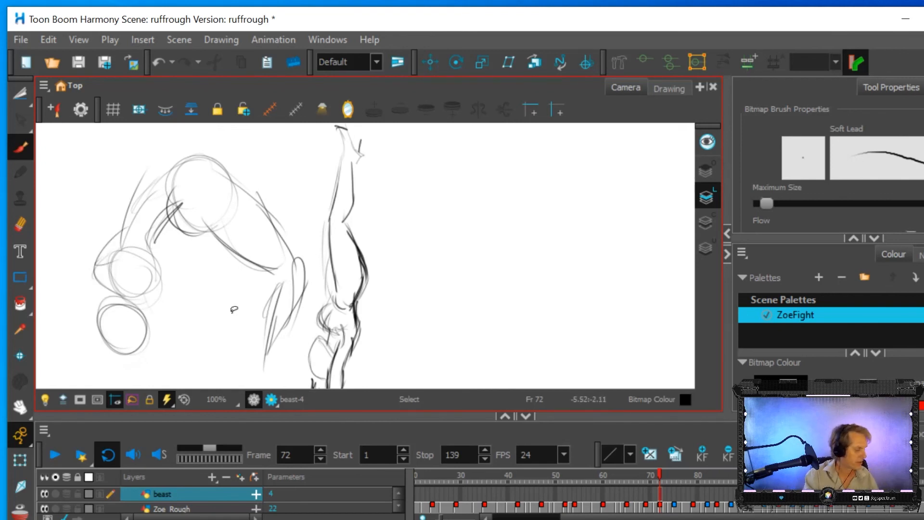
Step: Undo all strokes of the construction study beside the handstand figure
key("ctrl+z")
key("ctrl+z")
key("ctrl+z")
key("ctrl+z")
key("ctrl+z")
key("ctrl+z")
key("ctrl+z")
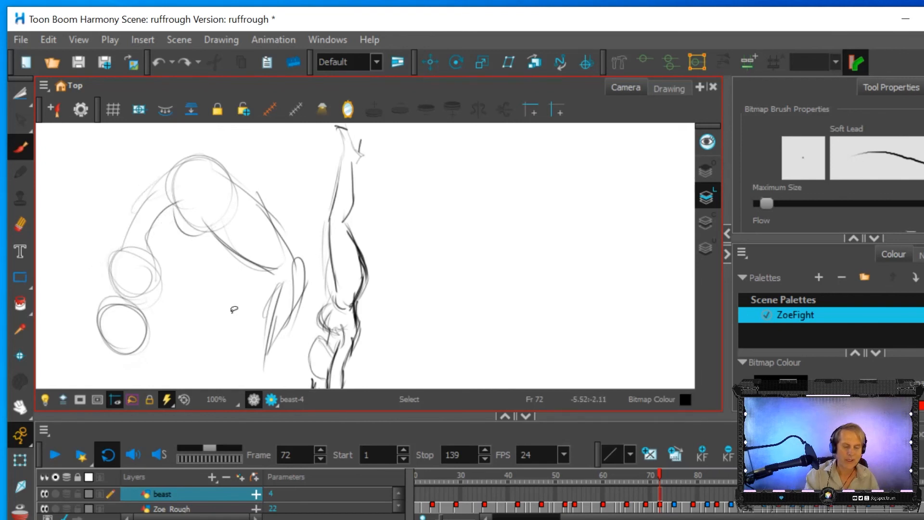
key("ctrl+z")
key("ctrl+z")
key("ctrl+z")
key("ctrl+z")
key("ctrl+z")
key("ctrl+z")
key("ctrl+z")
key("ctrl+z")
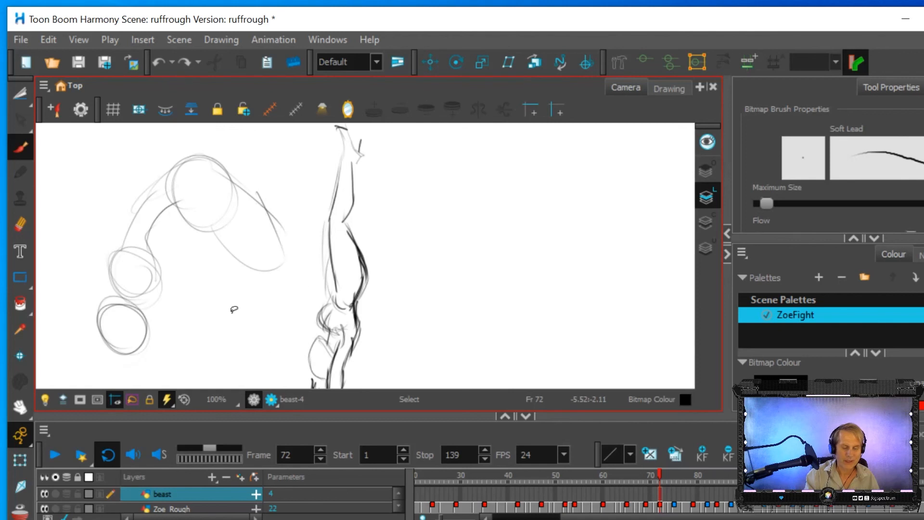
key("ctrl+z")
key("ctrl+z")
key("ctrl+z")
key("ctrl+z")
key("ctrl+z")
key("ctrl+z")
key("ctrl+z")
key("ctrl+z")
key("ctrl+z")
key("ctrl+z")
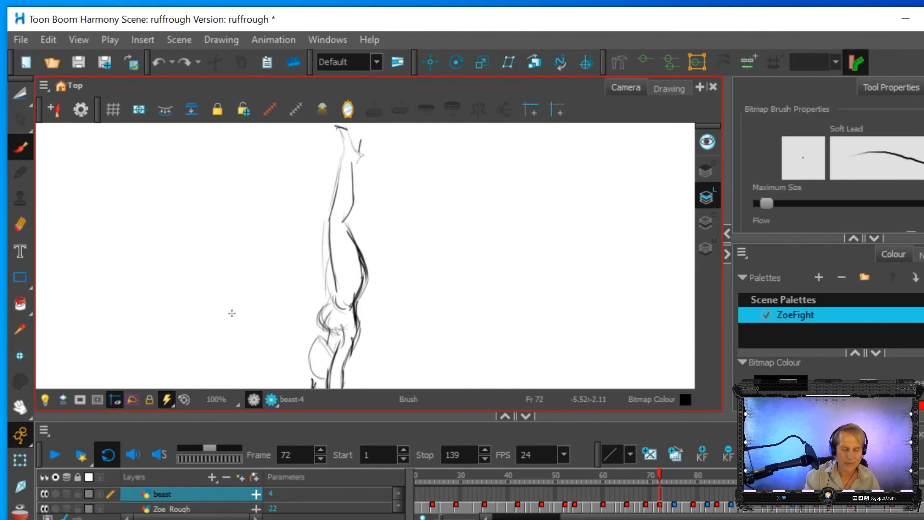
Step: Erase the heavy buttock and thigh strokes from the beast layer's frame 72 drawing
key("alt+e")
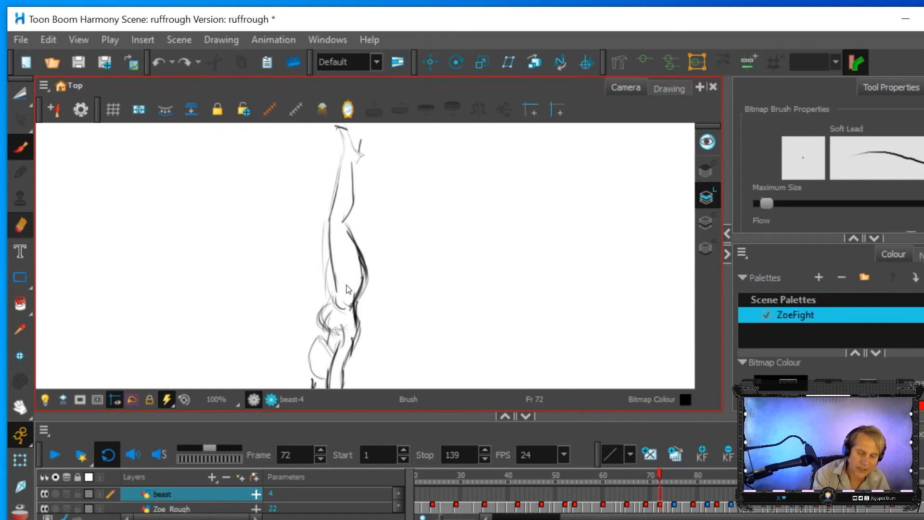
mouse_move(362, 293)
left_mouse_down()
mouse_move(367, 274)
mouse_move(361, 257)
mouse_move(353, 288)
mouse_move(362, 281)
mouse_move(360, 241)
left_mouse_up()
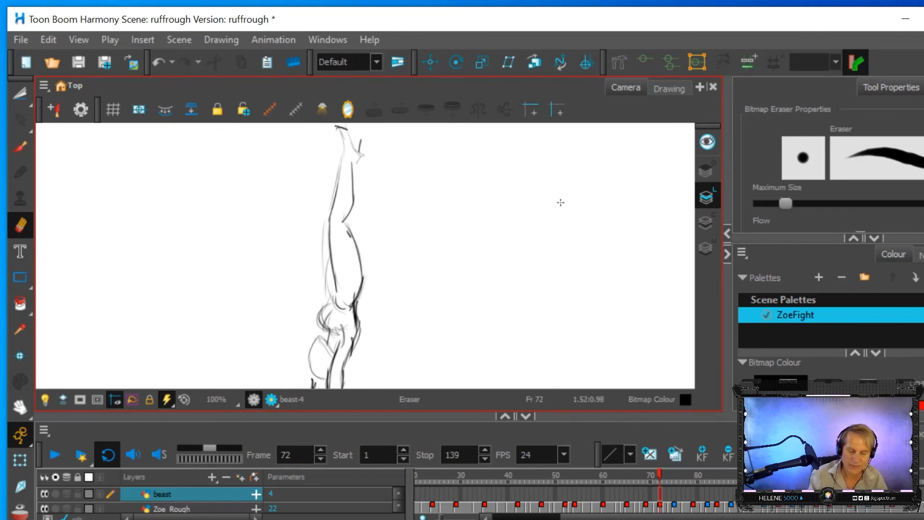
scroll(481, 241, "down", 2)
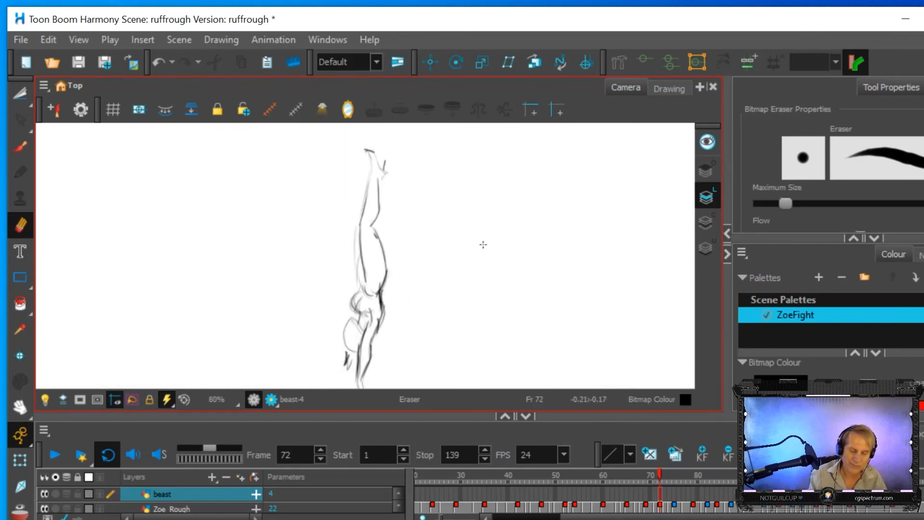
Step: Select the Zoe_Rough drawing at frame 72 and erase the curved buttock and back-of-thigh contour
left_click(660, 507)
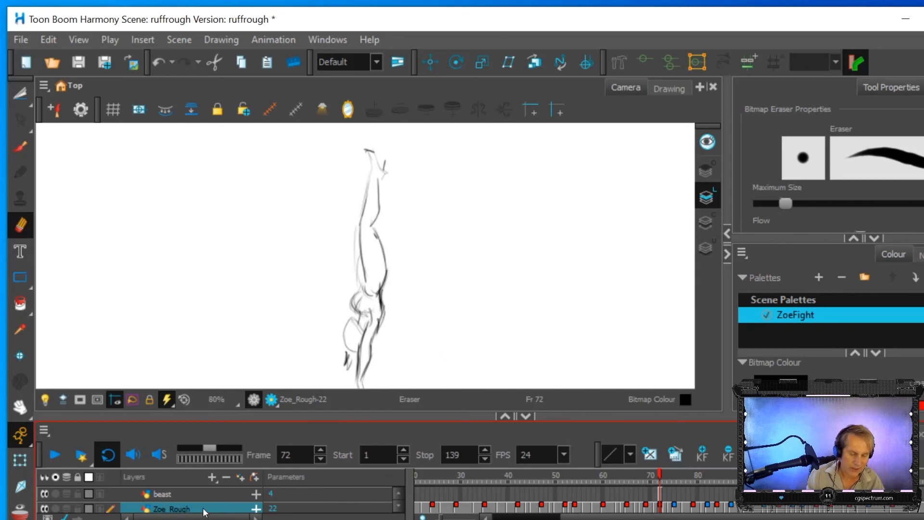
left_click(658, 490)
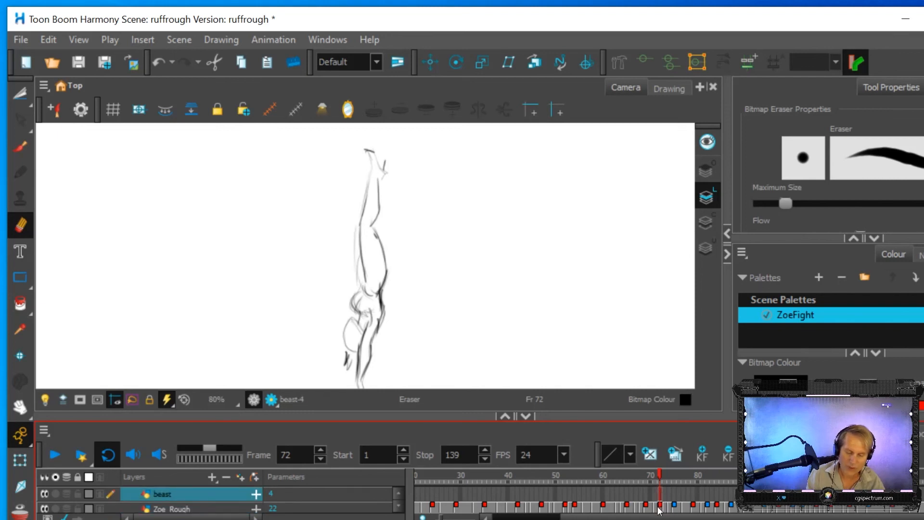
left_click(660, 508)
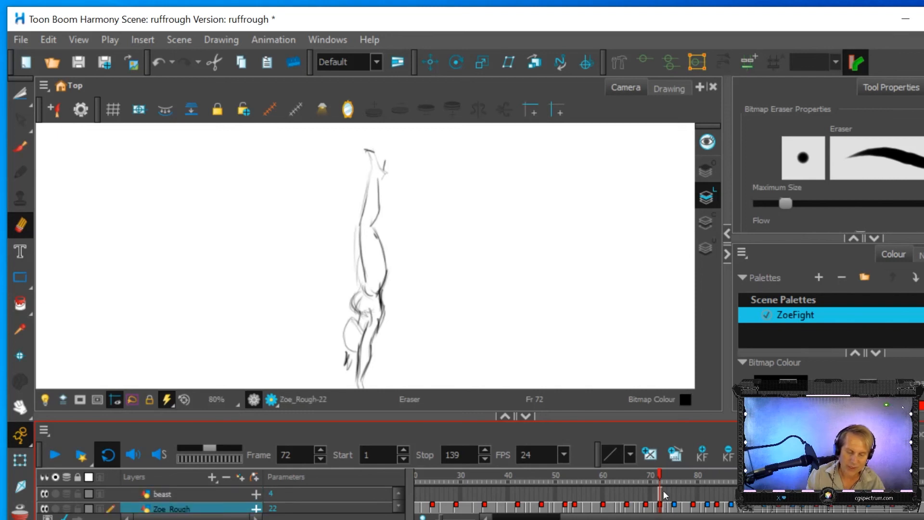
mouse_move(380, 270)
left_mouse_down()
mouse_move(387, 281)
mouse_move(385, 241)
mouse_move(380, 287)
mouse_move(383, 245)
left_mouse_up()
Step: Redraw the buttock and thigh with a fuller curve on the Zoe_Rough drawing, and darken the lower leg and foot contours
left_click(25, 145)
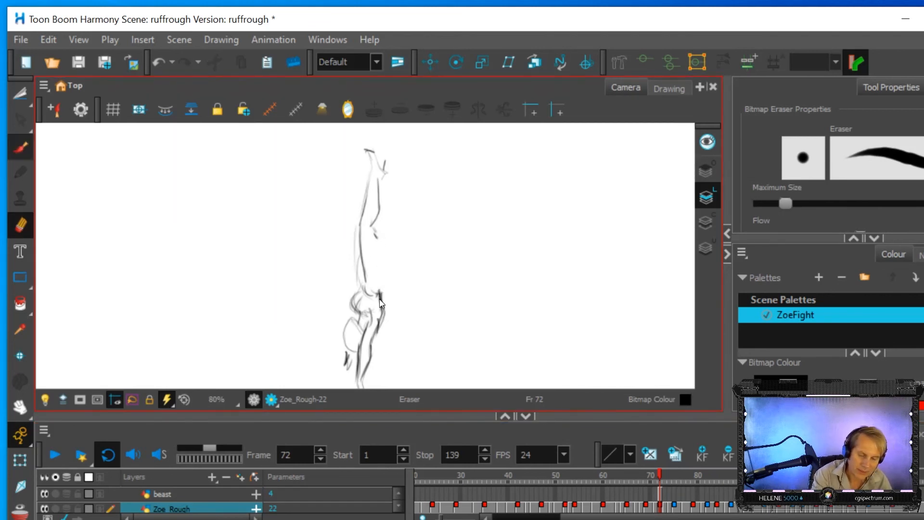
left_click_drag(370, 228, 388, 266)
mouse_move(373, 228)
left_mouse_down()
mouse_move(358, 126)
mouse_move(379, 206)
mouse_move(372, 221)
mouse_move(380, 202)
mouse_move(364, 176)
mouse_move(352, 228)
mouse_move(367, 287)
mouse_move(355, 238)
mouse_move(358, 261)
mouse_move(369, 182)
left_mouse_up()
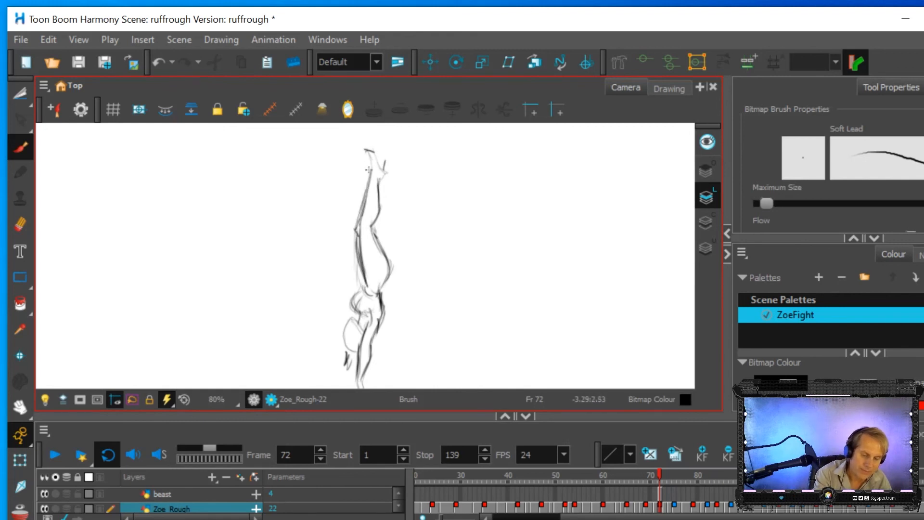
left_click_drag(369, 150, 377, 165)
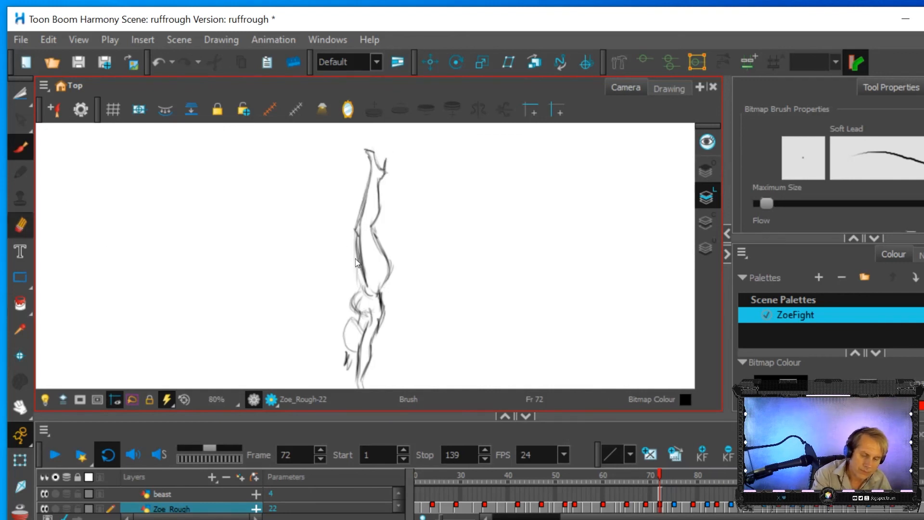
Step: Erase the front thigh contour on the frame 72 handstand, redraw it as two fuller leg lines, and add a calf stroke
key("alt+e")
left_click_drag(356, 216, 360, 274)
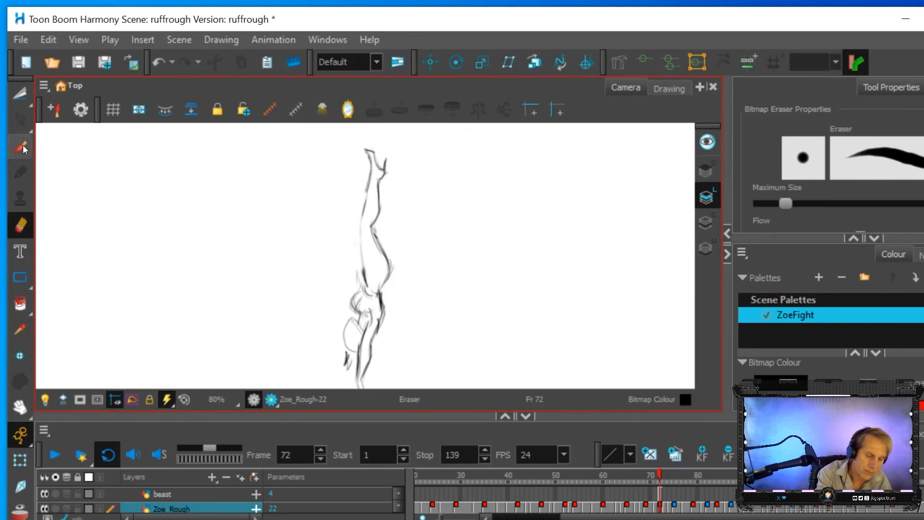
key("alt+b")
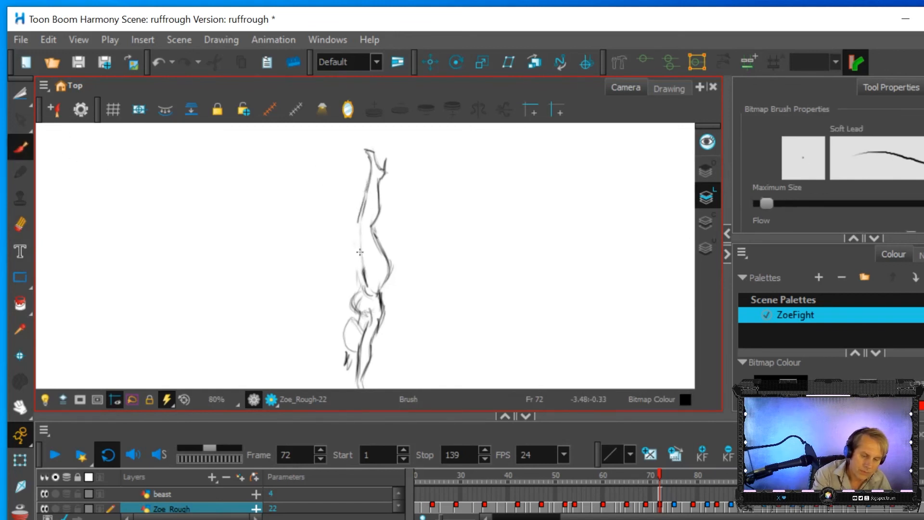
left_click_drag(358, 229, 371, 291)
mouse_move(358, 245)
left_mouse_down()
mouse_move(362, 276)
mouse_move(350, 242)
mouse_move(358, 273)
mouse_move(358, 215)
mouse_move(349, 240)
mouse_move(366, 192)
left_mouse_up()
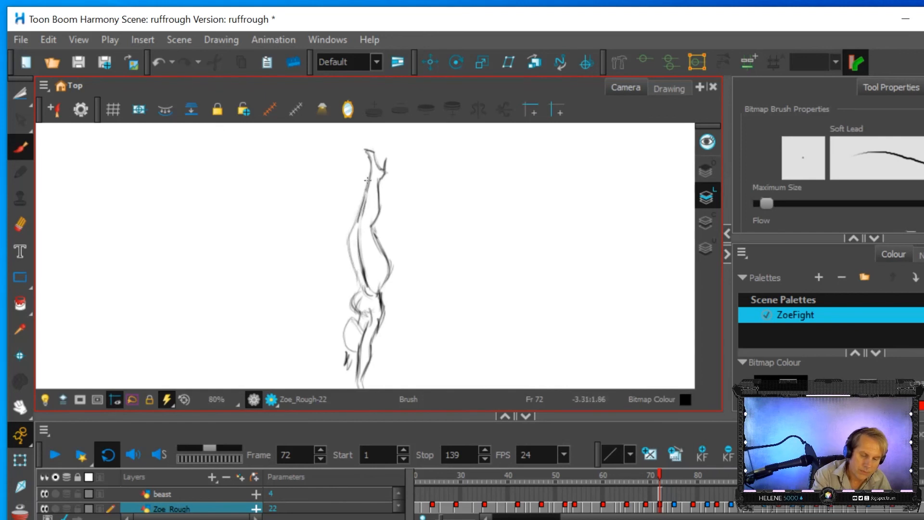
mouse_move(355, 226)
left_mouse_down()
mouse_move(352, 266)
mouse_move(363, 289)
left_mouse_up()
left_click_drag(384, 184, 380, 195)
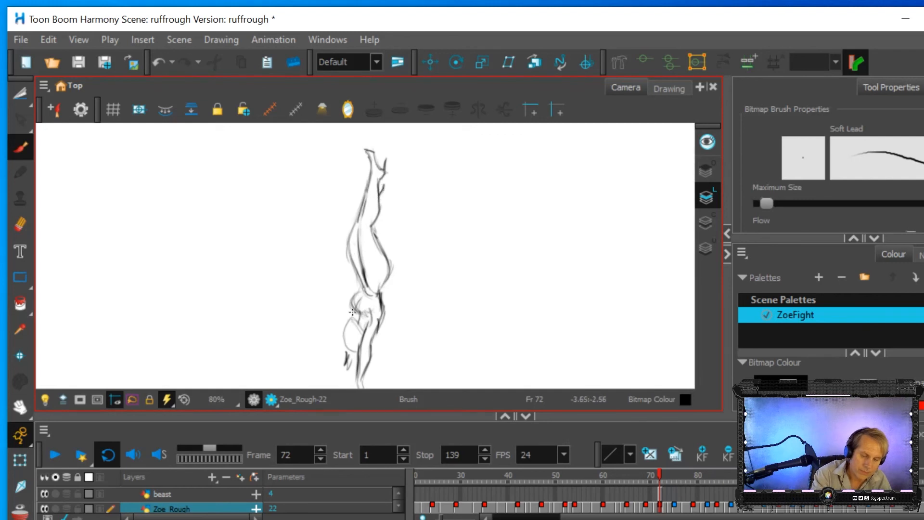
Step: Sketch rounded chest curves on the frame 72 figure and darken the contour from the back into the upper arm
mouse_move(363, 289)
left_mouse_down()
mouse_move(360, 289)
mouse_move(362, 312)
mouse_move(355, 286)
mouse_move(351, 311)
mouse_move(351, 294)
mouse_move(372, 306)
left_mouse_up()
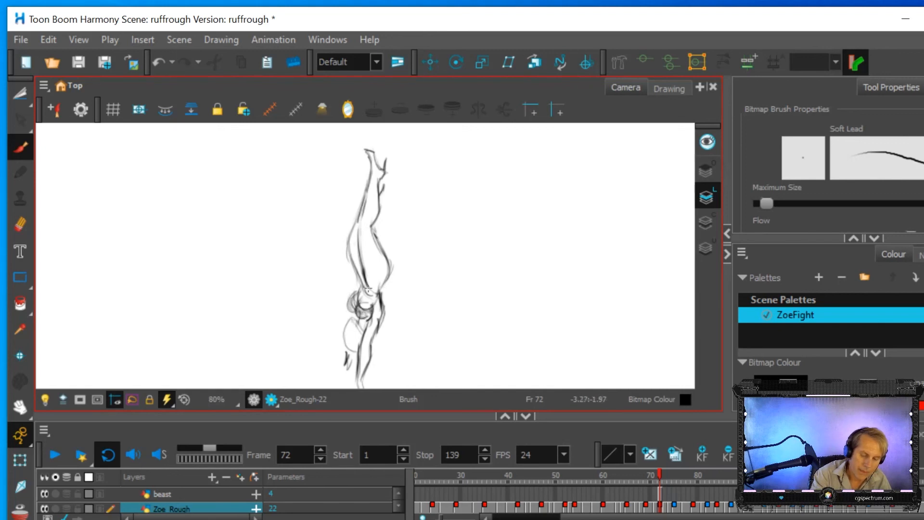
left_click(20, 223)
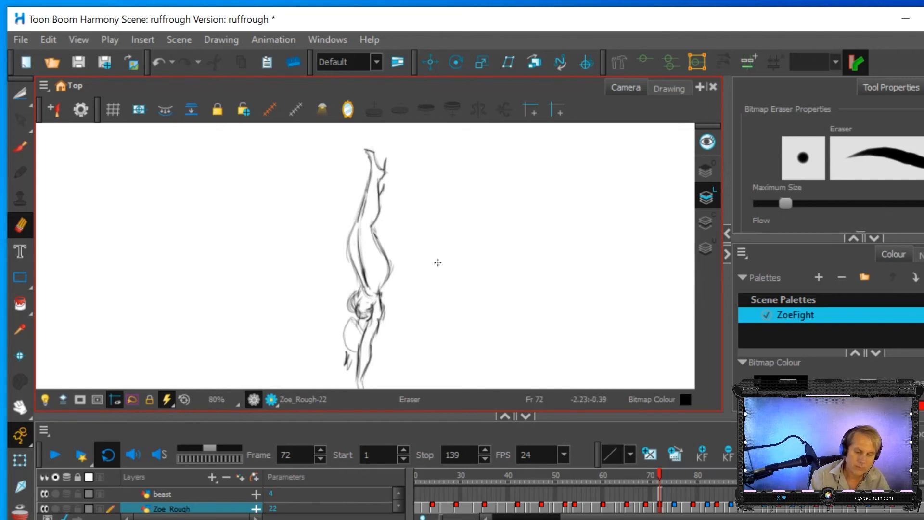
scroll(443, 298, "up", 3)
mouse_move(416, 274)
left_mouse_down()
mouse_move(450, 241)
mouse_move(456, 205)
left_mouse_up()
key("alt+b")
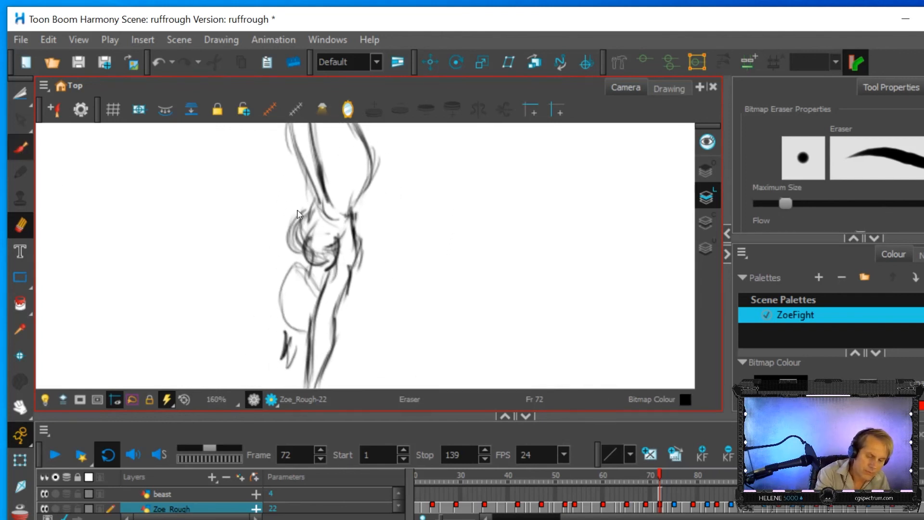
mouse_move(349, 271)
left_mouse_down()
mouse_move(351, 205)
mouse_move(357, 248)
mouse_move(332, 320)
left_mouse_up()
Step: Erase the stray lines between chest and shoulder, and redraw the waist, back and head outlines more firmly
left_click(20, 223)
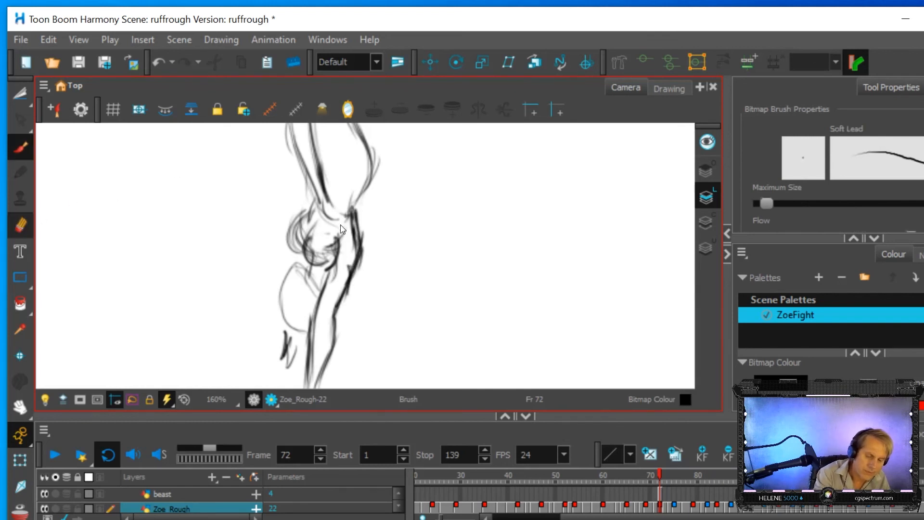
mouse_move(331, 240)
left_mouse_down()
mouse_move(318, 253)
mouse_move(306, 224)
mouse_move(295, 235)
mouse_move(317, 214)
mouse_move(325, 248)
mouse_move(340, 236)
mouse_move(364, 242)
mouse_move(347, 217)
left_mouse_up()
left_click_drag(345, 257, 336, 280)
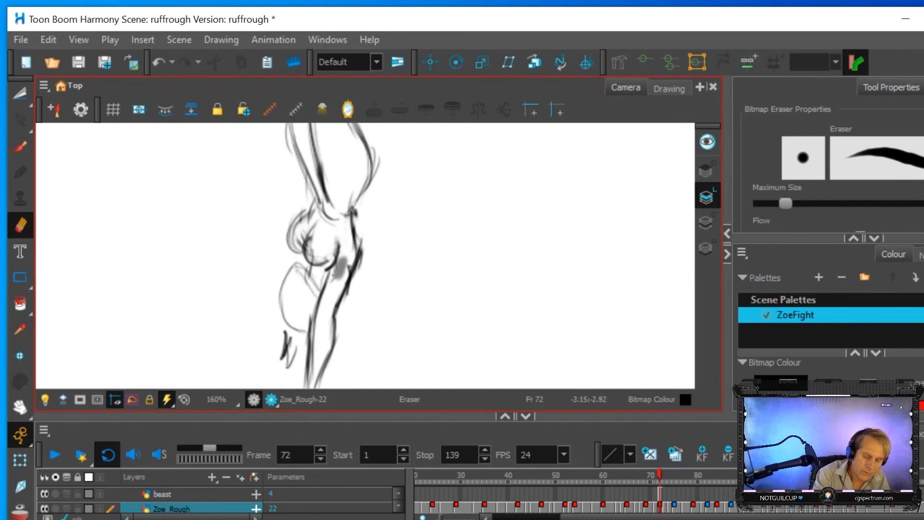
left_click(21, 147)
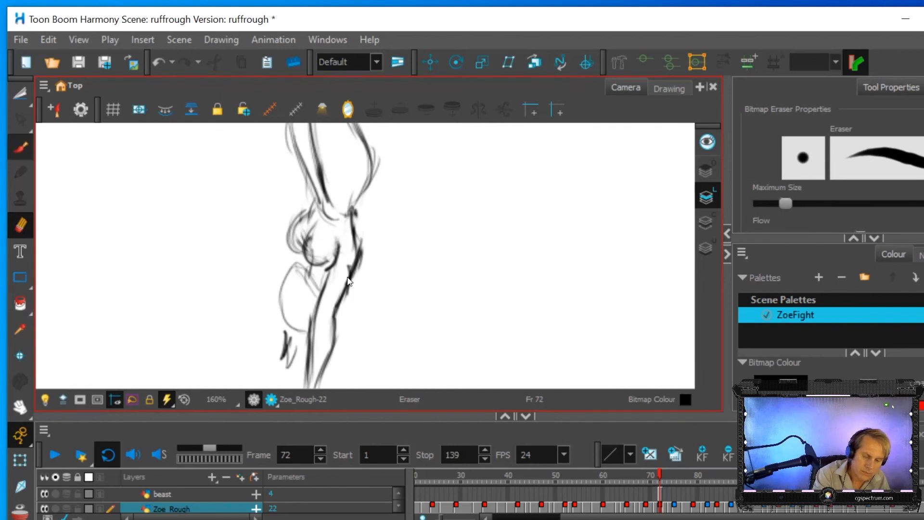
left_click_drag(353, 234, 363, 178)
mouse_move(318, 211)
left_mouse_down()
mouse_move(318, 153)
mouse_move(317, 212)
mouse_move(313, 205)
mouse_move(311, 229)
mouse_move(314, 192)
mouse_move(289, 242)
mouse_move(302, 246)
mouse_move(310, 281)
mouse_move(298, 264)
mouse_move(311, 279)
mouse_move(295, 265)
mouse_move(283, 310)
mouse_move(300, 330)
left_mouse_up()
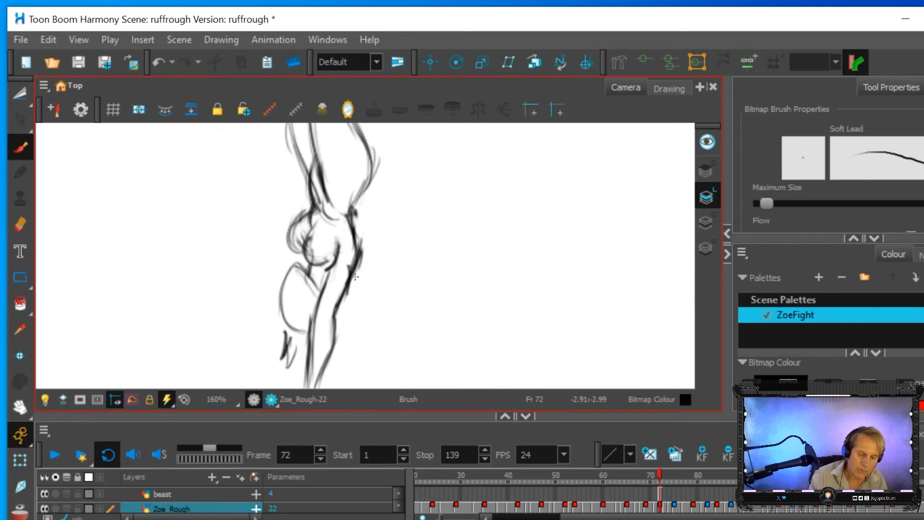
Step: Darken the supporting arm and hand contours on the frame 72 handstand, and add a curved face guideline across the head
scroll(418, 239, "down", 4)
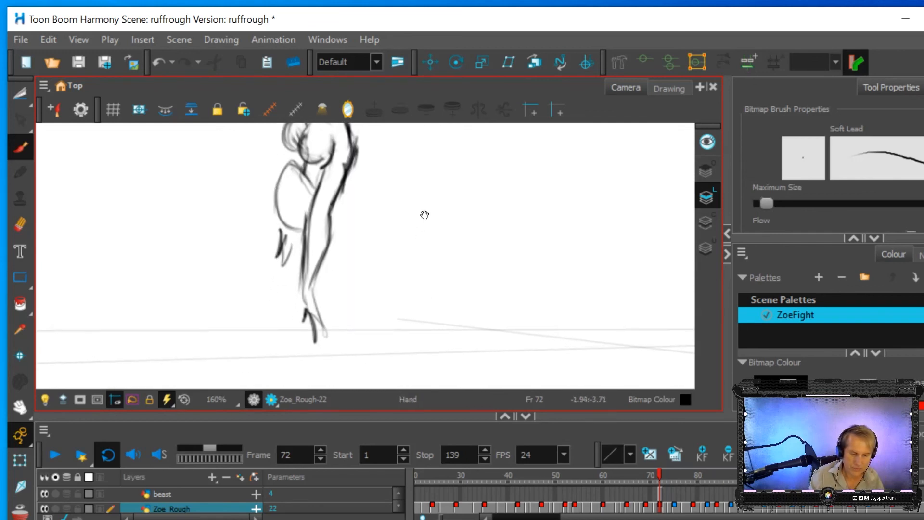
left_click_drag(301, 289, 299, 233)
left_click_drag(312, 298, 339, 192)
mouse_move(301, 286)
left_mouse_down()
mouse_move(305, 311)
mouse_move(313, 308)
left_mouse_up()
mouse_move(312, 284)
left_mouse_down()
mouse_move(322, 323)
mouse_move(311, 306)
left_mouse_up()
left_click_drag(283, 233, 288, 259)
left_click_drag(268, 188, 318, 208)
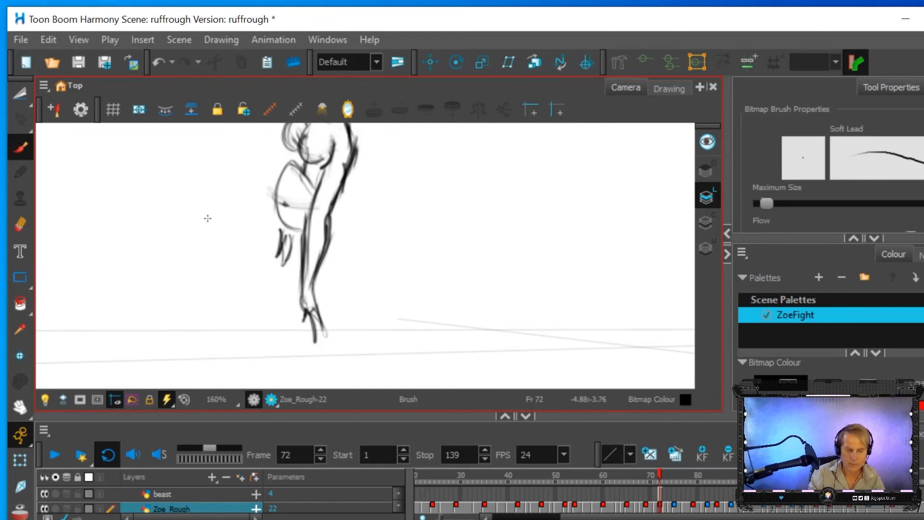
Step: Compare the whole figure on the Zoe_Rough drawings at frames 69 and 72
scroll(300, 188, "down", 5)
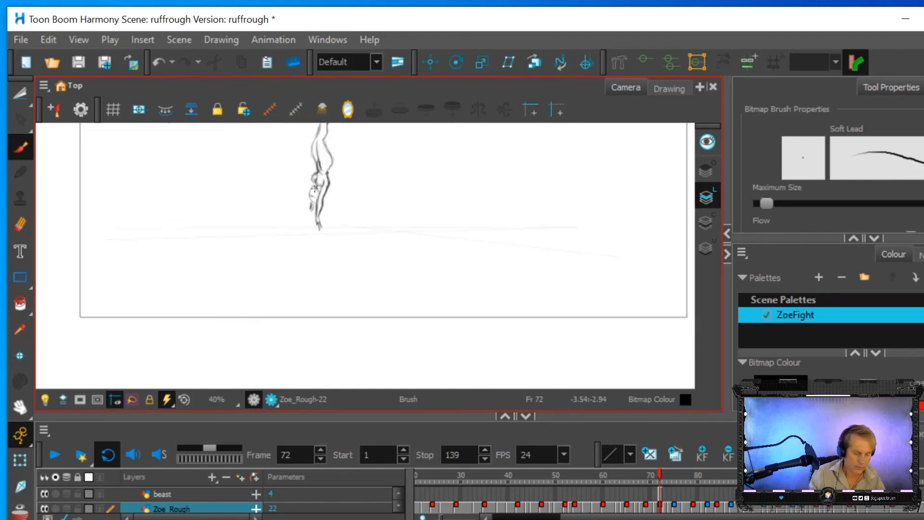
left_click_drag(329, 139, 361, 229)
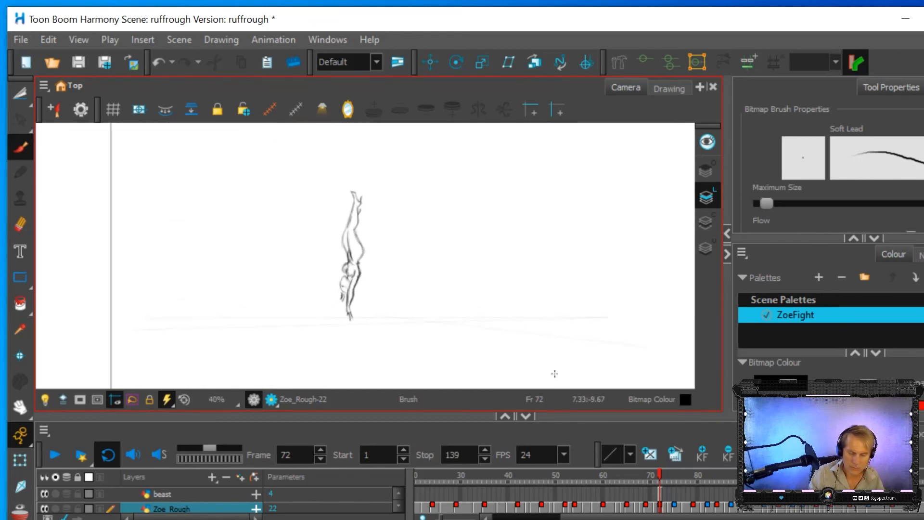
left_click(646, 508)
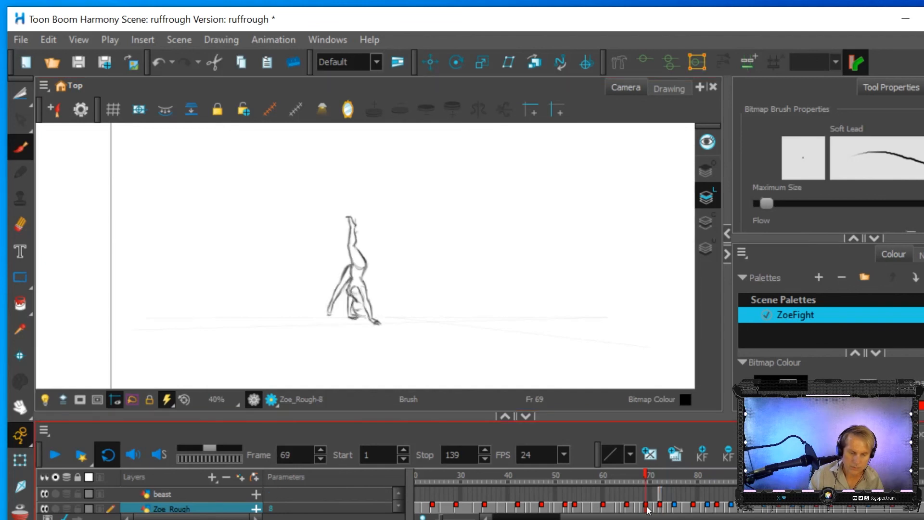
left_click(660, 508)
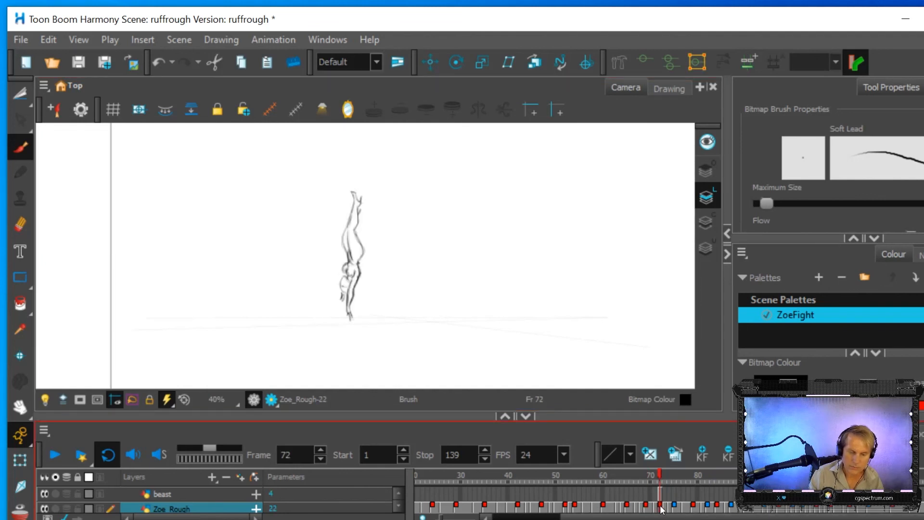
Step: Erase the doubled outer contour of the front leg at frame 72 and redraw it as a single line bending at the knee
left_click(354, 256)
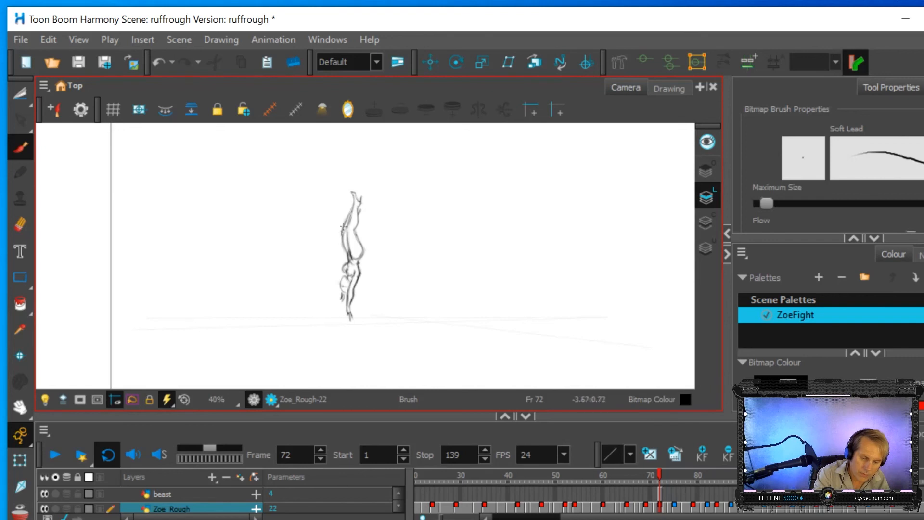
scroll(374, 241, "up", 2)
scroll(374, 241, "up", 1)
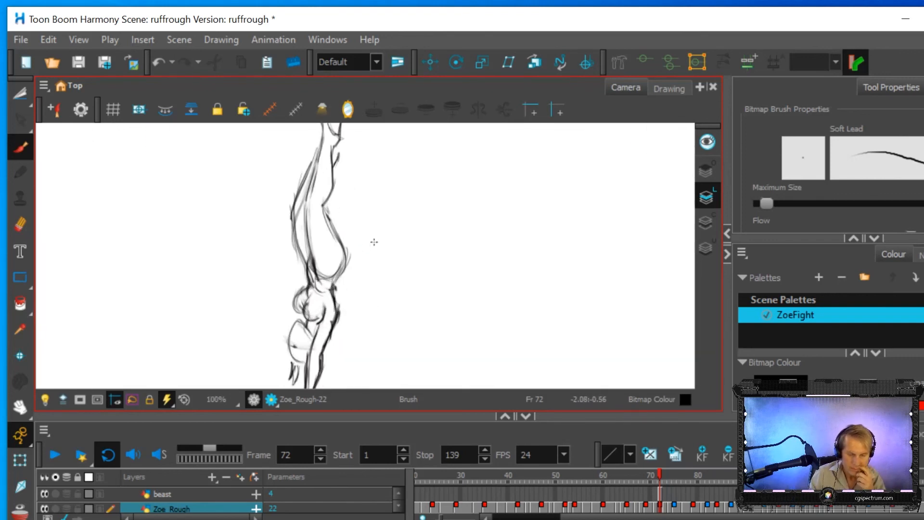
left_click(20, 224)
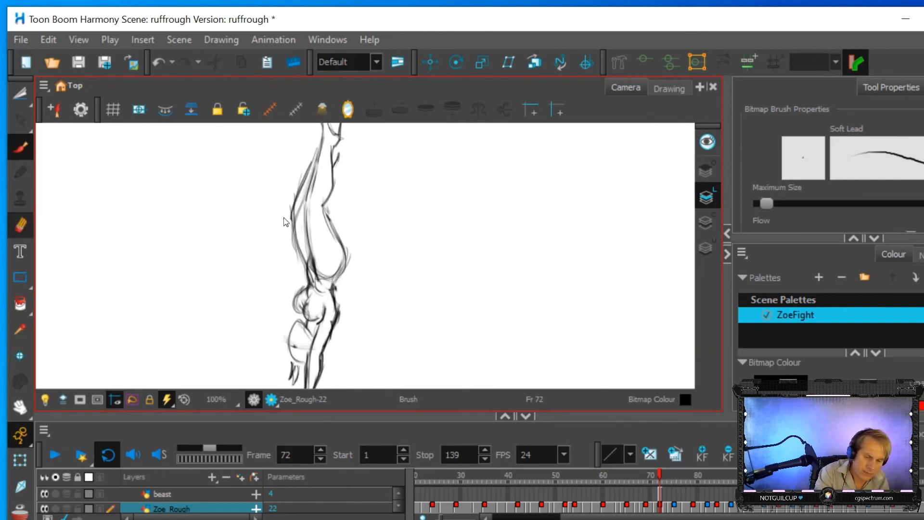
mouse_move(313, 154)
left_mouse_down()
mouse_move(284, 222)
mouse_move(294, 254)
left_mouse_up()
left_click_drag(298, 198, 297, 213)
left_click(20, 144)
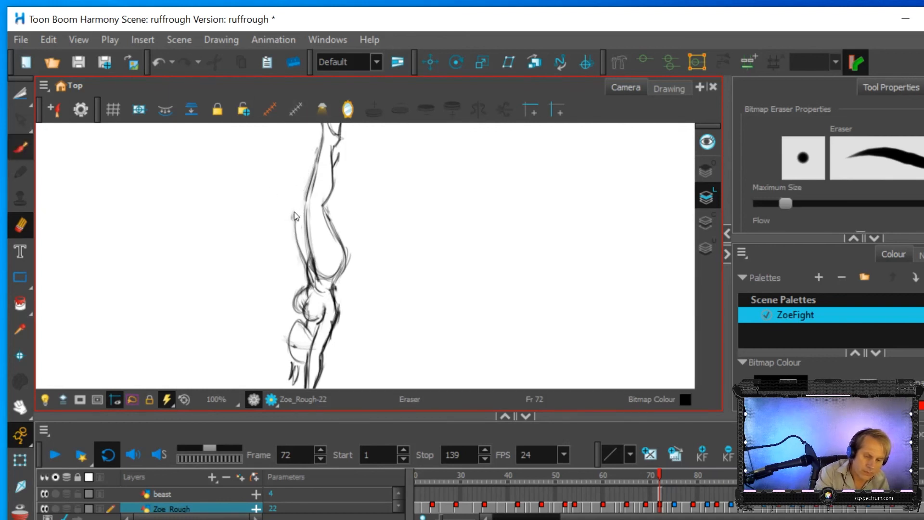
mouse_move(310, 172)
left_mouse_down()
mouse_move(292, 209)
mouse_move(305, 233)
mouse_move(318, 173)
left_mouse_up()
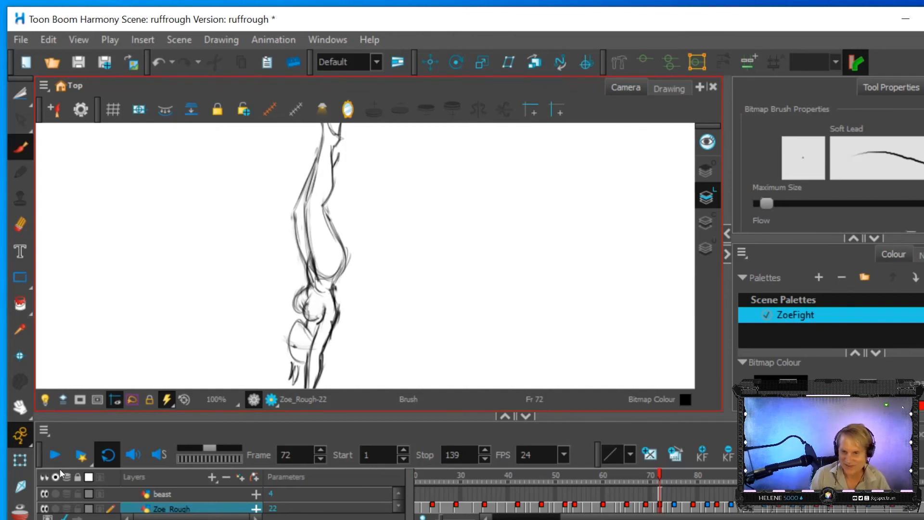
Step: Select the Zoe_Rough drawing at frame 79 and darken the torso, buttock and lower leg contours
left_click(693, 507)
scroll(347, 263, "up", 2)
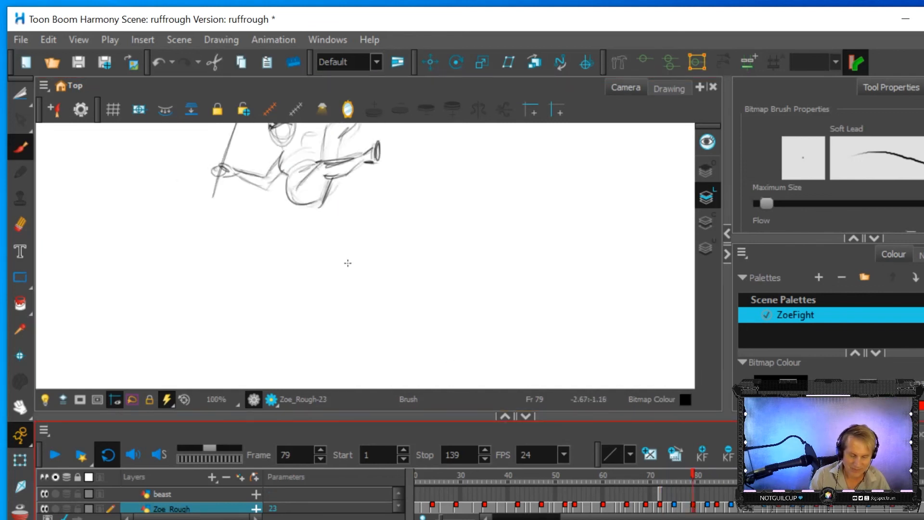
scroll(347, 263, "down", 4)
left_click_drag(417, 159, 439, 241)
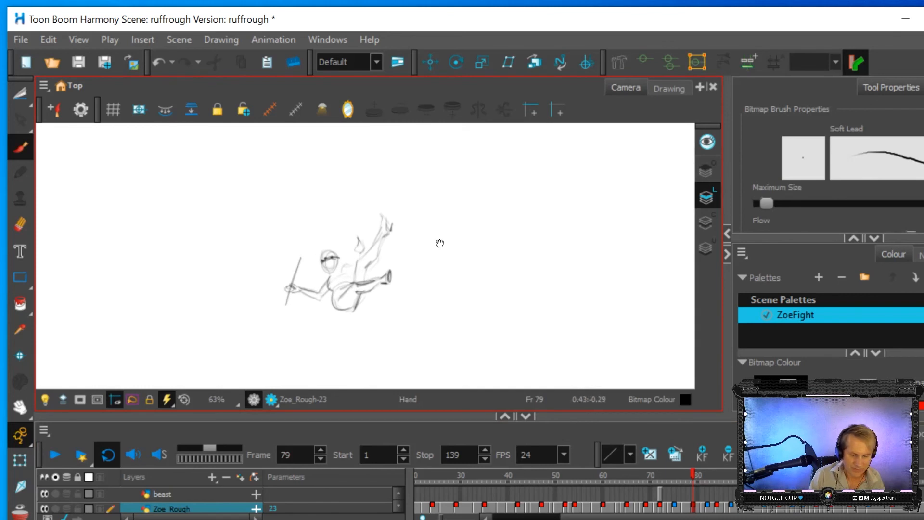
scroll(519, 238, "up", 3)
mouse_move(517, 239)
left_mouse_down()
mouse_move(511, 258)
mouse_move(579, 214)
mouse_move(591, 221)
left_mouse_up()
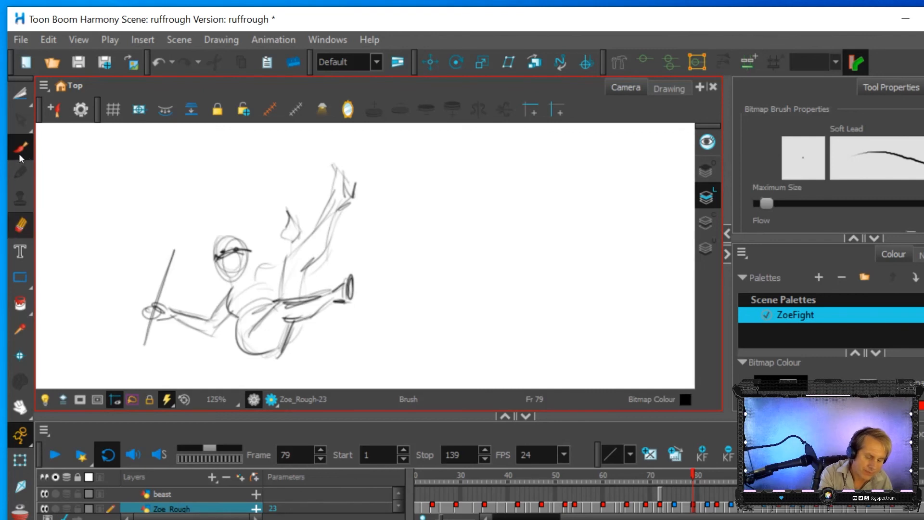
key("alt+b")
mouse_move(239, 303)
left_mouse_down()
mouse_move(227, 287)
mouse_move(232, 309)
mouse_move(229, 287)
mouse_move(250, 296)
mouse_move(265, 279)
mouse_move(273, 291)
mouse_move(238, 319)
mouse_move(240, 331)
mouse_move(248, 316)
mouse_move(243, 348)
left_mouse_up()
mouse_move(245, 316)
left_mouse_down()
mouse_move(252, 357)
mouse_move(272, 316)
mouse_move(263, 310)
mouse_move(285, 299)
mouse_move(277, 300)
mouse_move(287, 285)
mouse_move(250, 335)
mouse_move(304, 298)
mouse_move(334, 293)
left_mouse_up()
mouse_move(329, 305)
left_mouse_down()
mouse_move(289, 319)
mouse_move(303, 327)
mouse_move(291, 323)
mouse_move(276, 354)
left_mouse_up()
left_click_drag(289, 330, 249, 355)
mouse_move(333, 299)
left_mouse_down()
mouse_move(303, 320)
mouse_move(343, 284)
left_mouse_up()
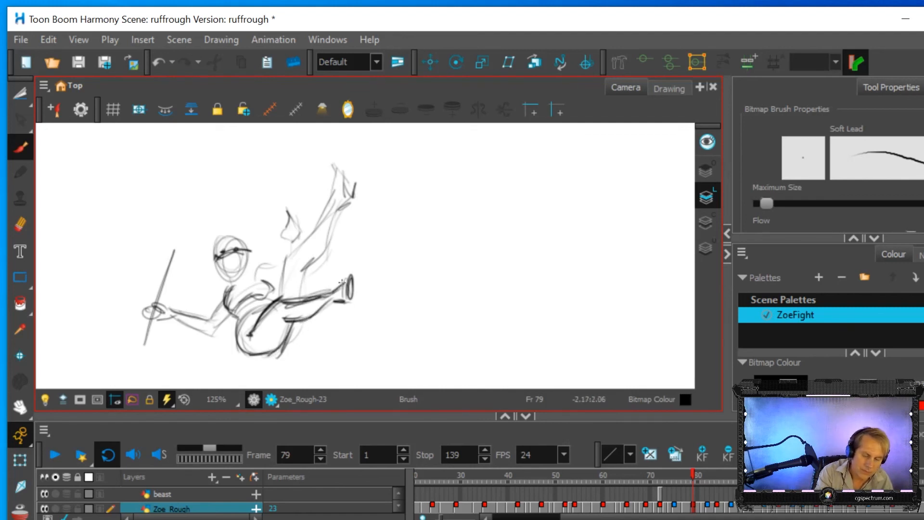
Step: Darken the thigh and calf contours of the raised leg at frame 79 and erase the excess weight on its underside
mouse_move(282, 290)
left_mouse_down()
mouse_move(302, 238)
mouse_move(289, 251)
mouse_move(329, 201)
mouse_move(296, 247)
left_mouse_up()
mouse_move(337, 198)
left_mouse_down()
mouse_move(329, 172)
mouse_move(343, 174)
mouse_move(345, 201)
mouse_move(326, 251)
mouse_move(309, 265)
left_mouse_up()
mouse_move(330, 223)
left_mouse_down()
mouse_move(302, 270)
mouse_move(305, 295)
left_mouse_up()
left_click_drag(303, 326, 287, 346)
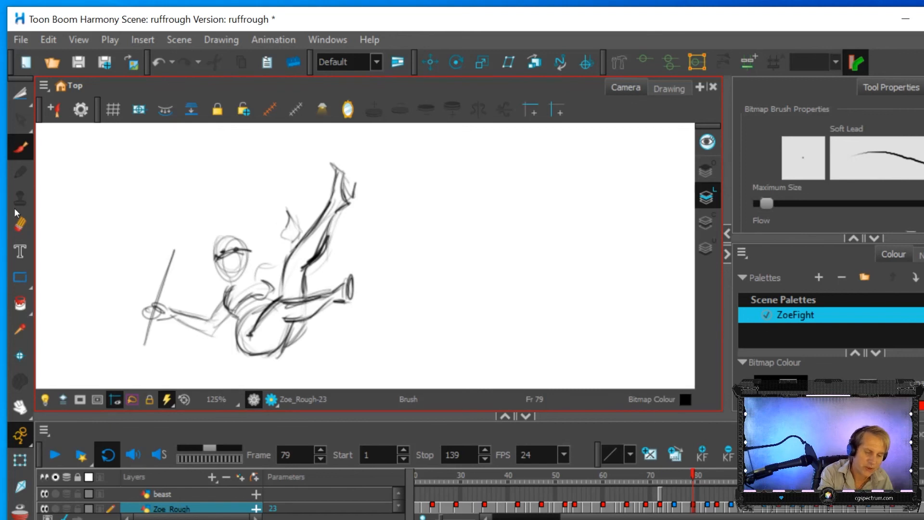
key("alt+e")
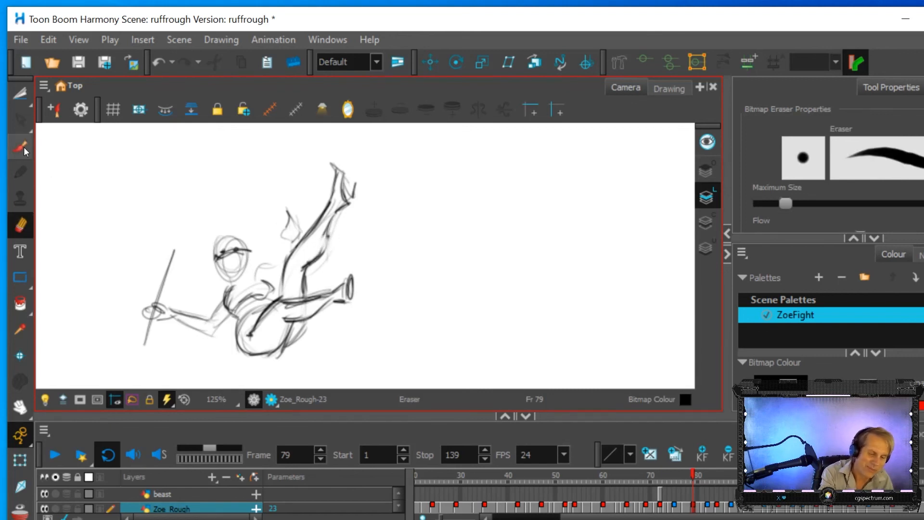
Step: Detail the small shape beside the raised leg at frame 79, and draw the neck and far shoulder lines
key("alt+b")
mouse_move(312, 257)
left_mouse_down()
mouse_move(336, 216)
mouse_move(294, 226)
mouse_move(286, 242)
left_mouse_up()
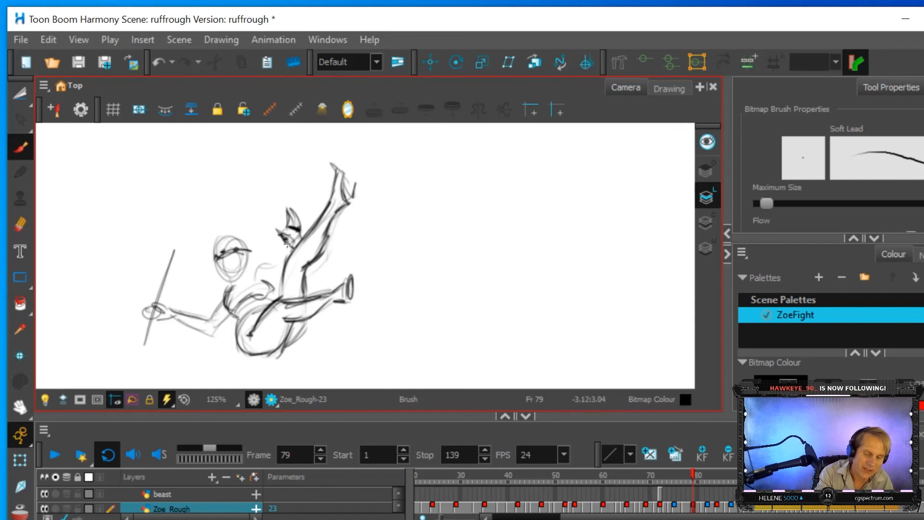
mouse_move(266, 274)
left_mouse_down()
mouse_move(255, 267)
mouse_move(280, 264)
mouse_move(258, 274)
left_mouse_up()
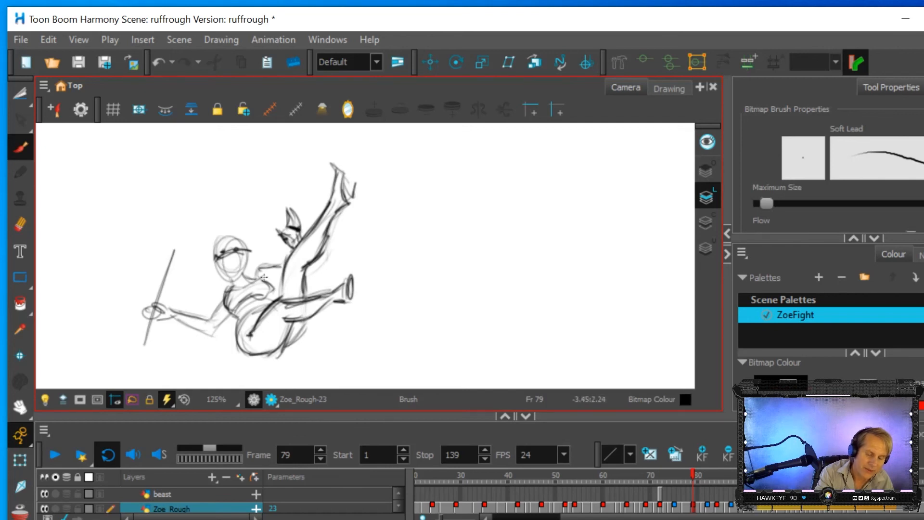
Step: Define the staff-holding hand and arm at frame 79, erasing the rough forearm line and redrawing it
left_click_drag(173, 316, 212, 328)
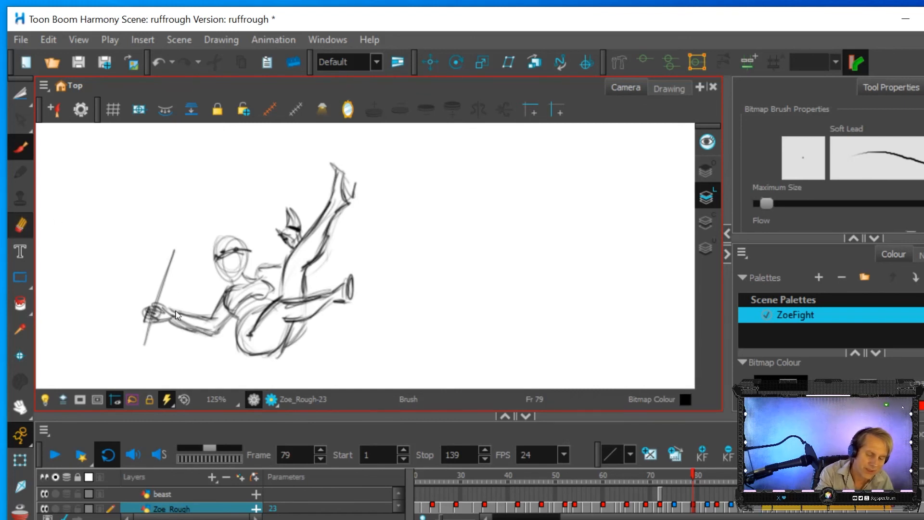
key("alt+e")
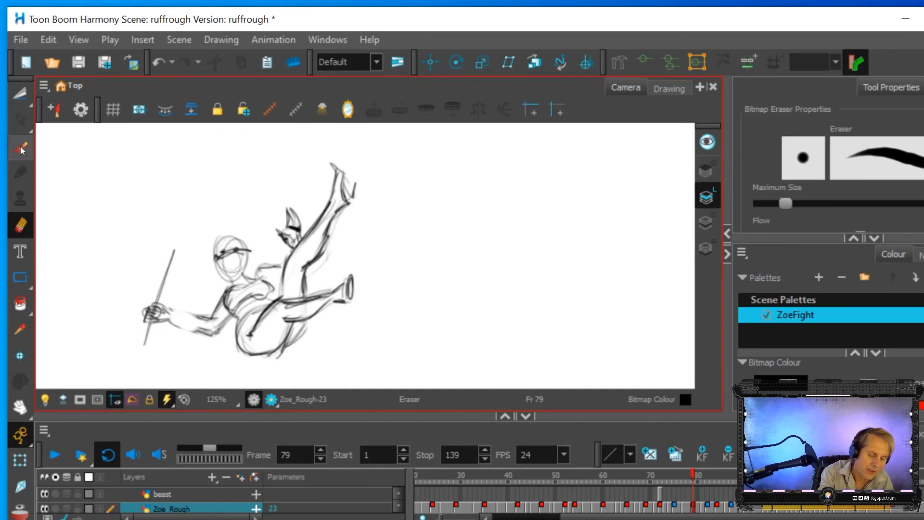
key("alt+b")
left_click_drag(168, 312, 207, 318)
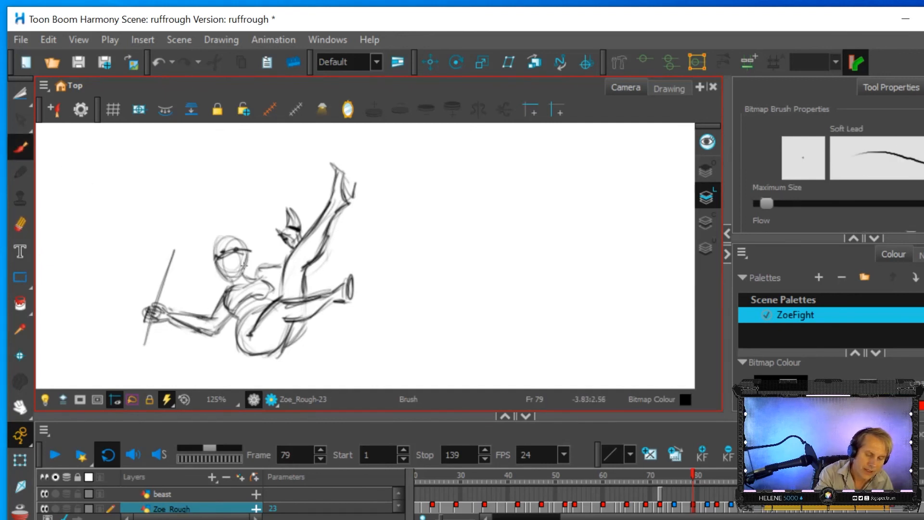
Step: Add curved face and skull guidelines to the frame 79 head and darken the underside of the buttock
left_click_drag(228, 250, 232, 269)
mouse_move(227, 234)
left_mouse_down()
mouse_move(234, 274)
mouse_move(220, 243)
mouse_move(237, 235)
left_mouse_up()
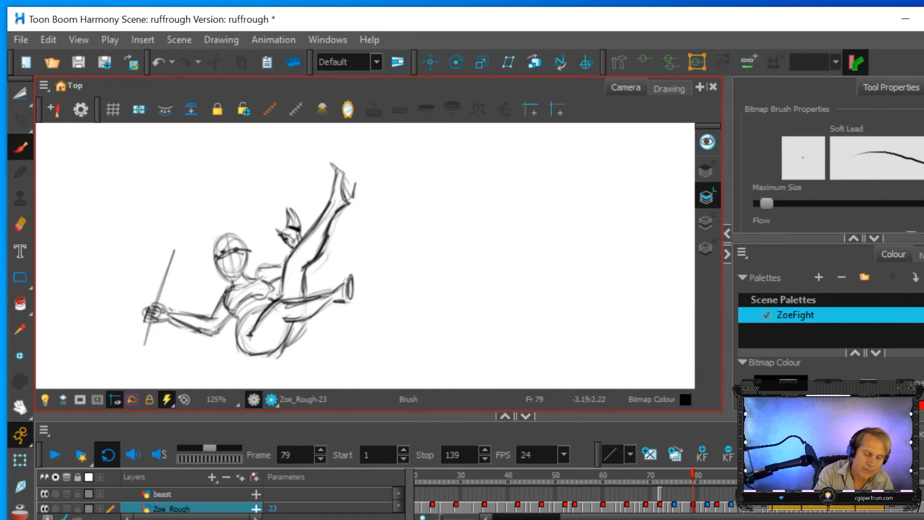
mouse_move(301, 325)
left_mouse_down()
mouse_move(280, 354)
mouse_move(265, 355)
mouse_move(275, 355)
left_mouse_up()
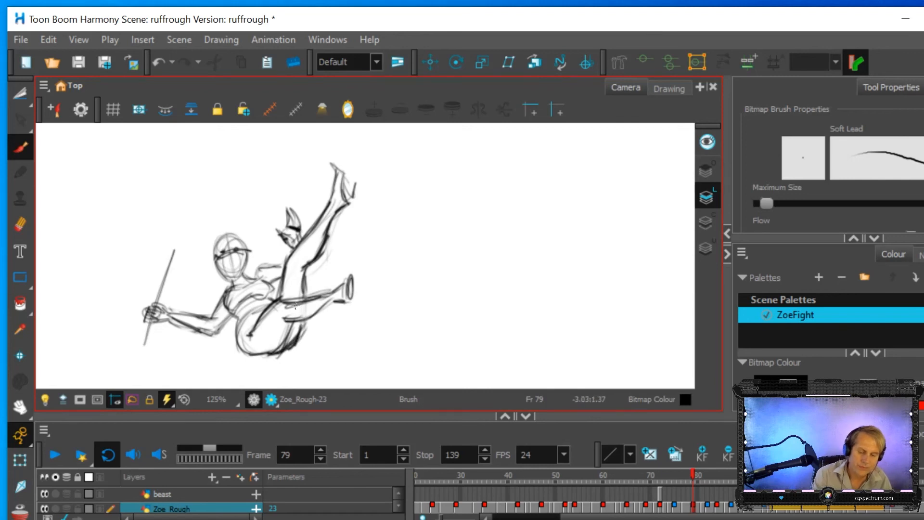
Step: Compare the handstand pose at frame 72 with the airborne pose at frame 79 by flipping between the two frames
left_click(660, 506)
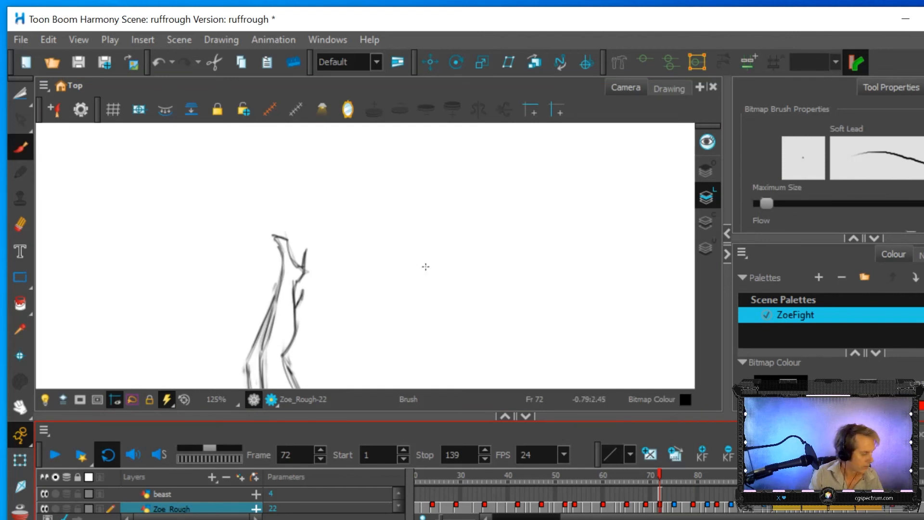
scroll(426, 266, "down", 4)
key("space")
left_click_drag(453, 258, 436, 223)
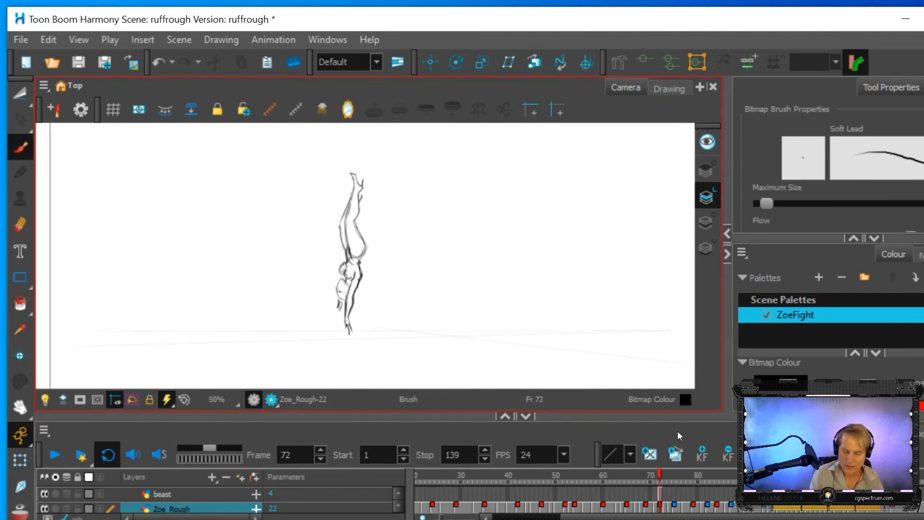
left_click(693, 509)
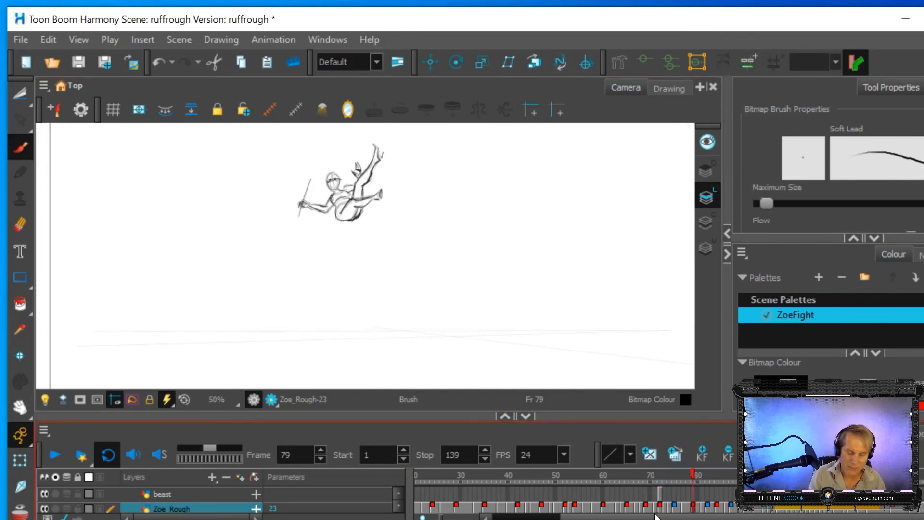
left_click(660, 509)
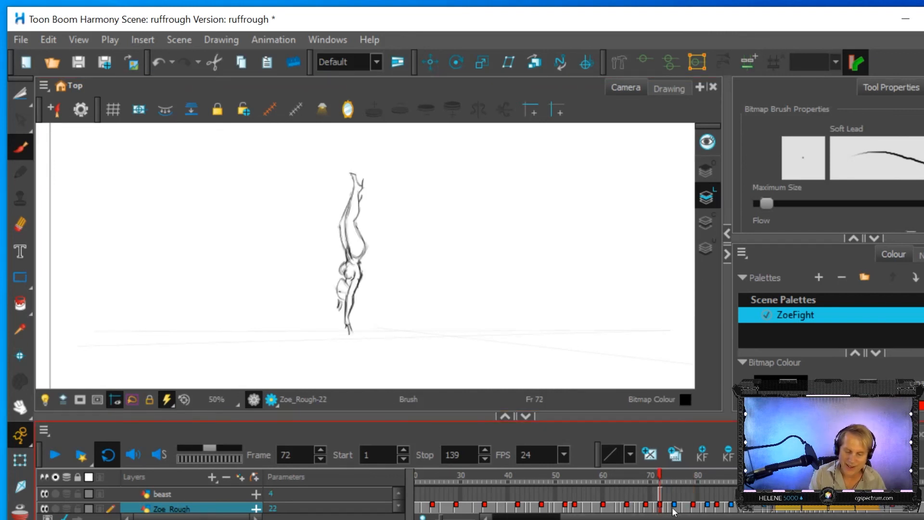
left_click(693, 509)
left_click(660, 509)
left_click(693, 509)
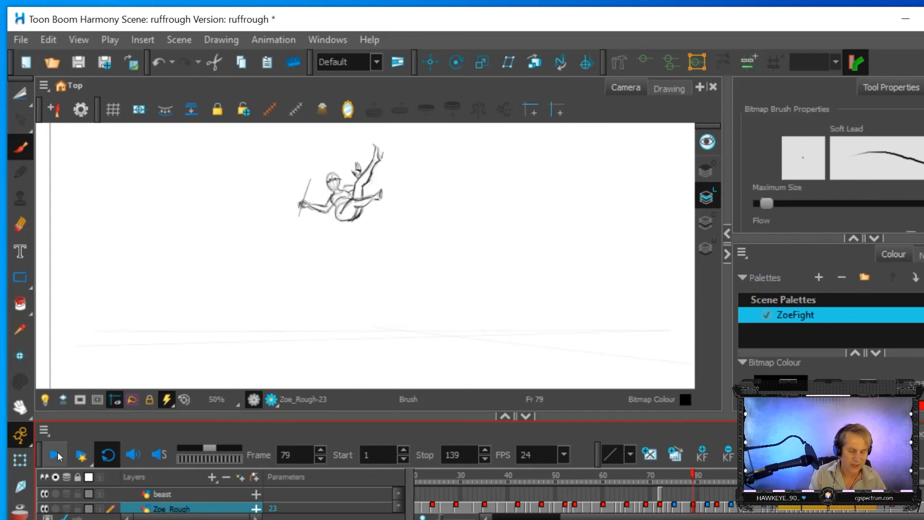
Step: Play the animation from frame 79 with the whole camera frame in view to review the motion
scroll(297, 311, "down", 2)
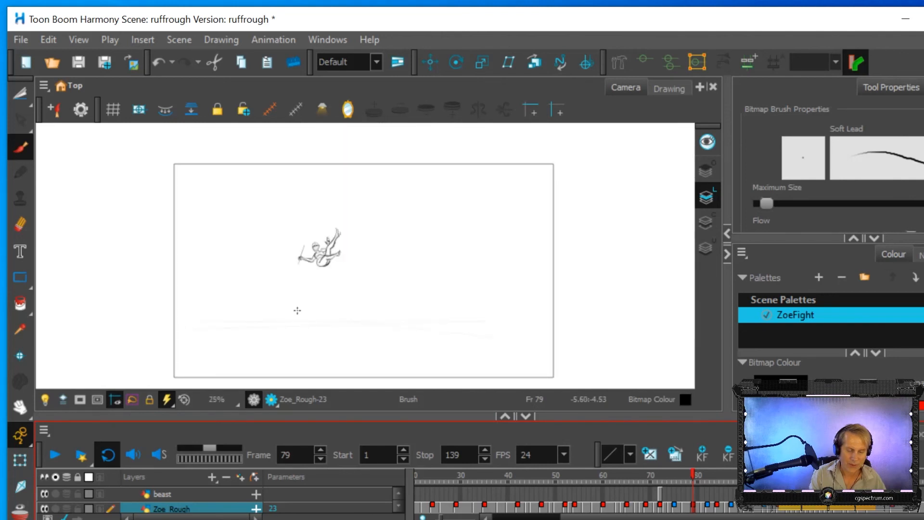
left_click(52, 450)
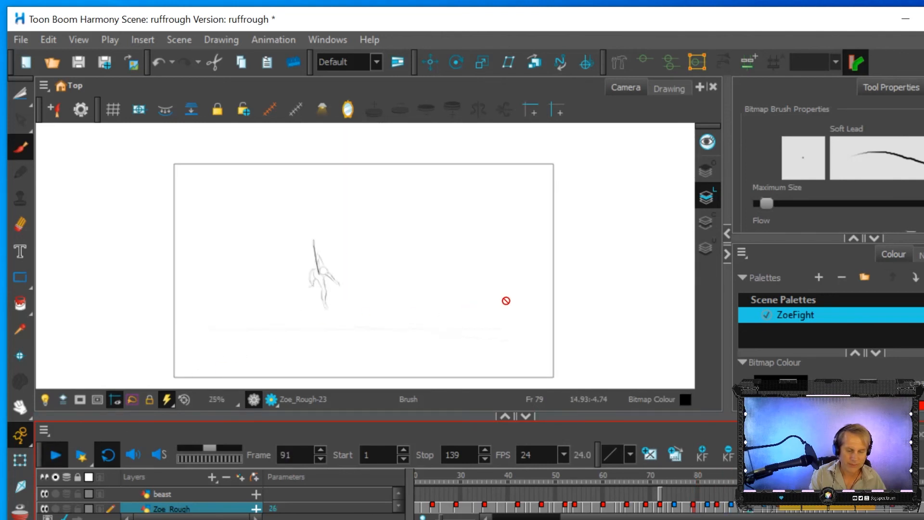